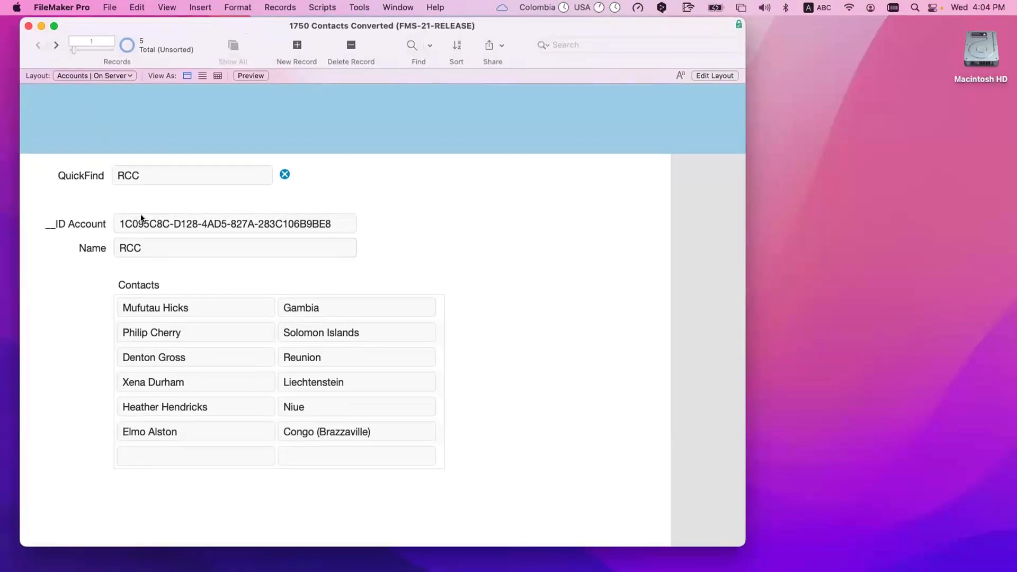
Step: In Layout mode, move the Contacts portal lower on the Accounts layout and open Manage Database
key(super+l)
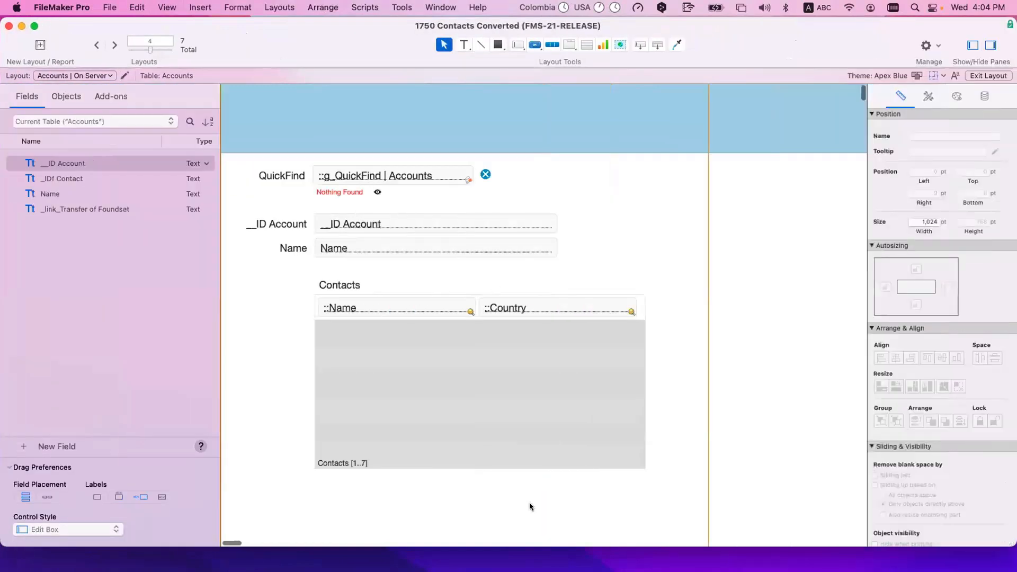
drag(595, 498, 312, 272)
drag(340, 371, 341, 392)
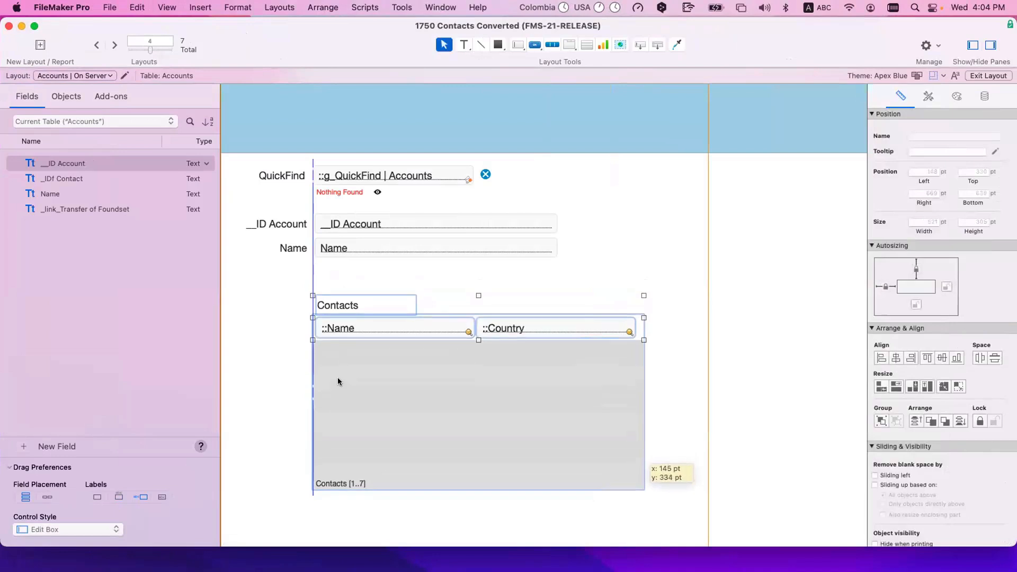
click(459, 259)
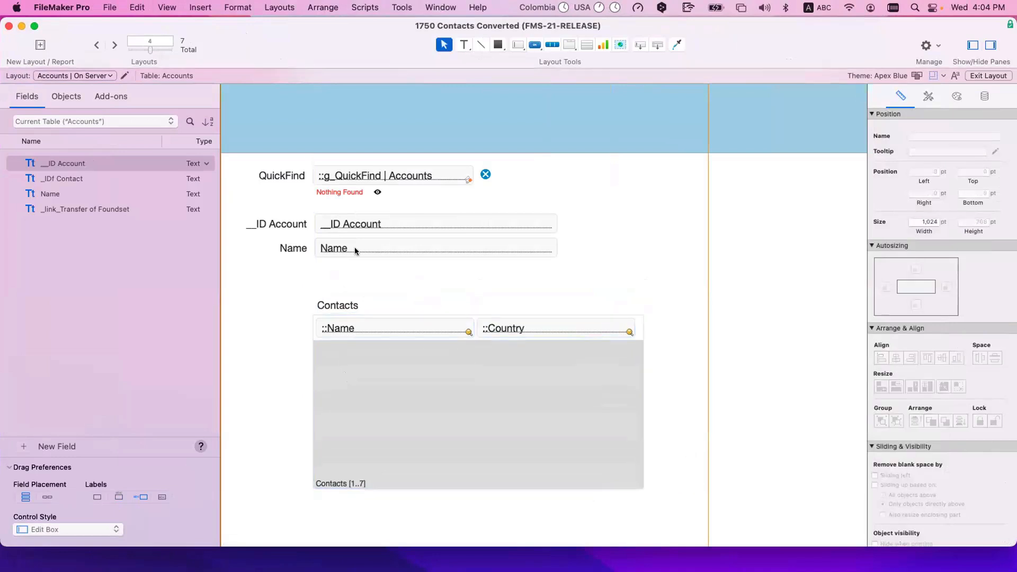
key(super+shift+d)
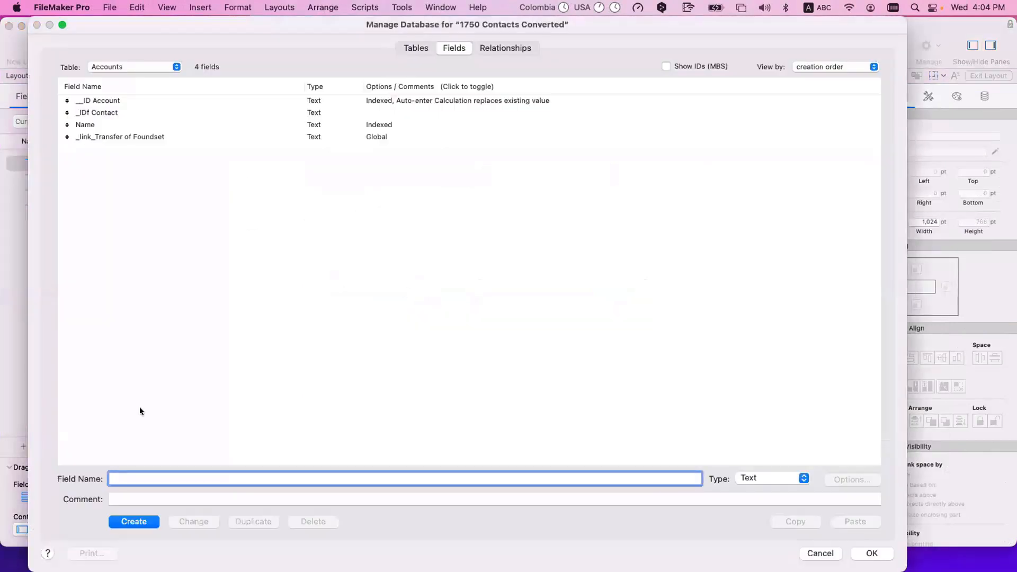
Step: Add a City text field to the Accounts table, since Name was already taken, and close Manage Database
text(Name)
click(127, 519)
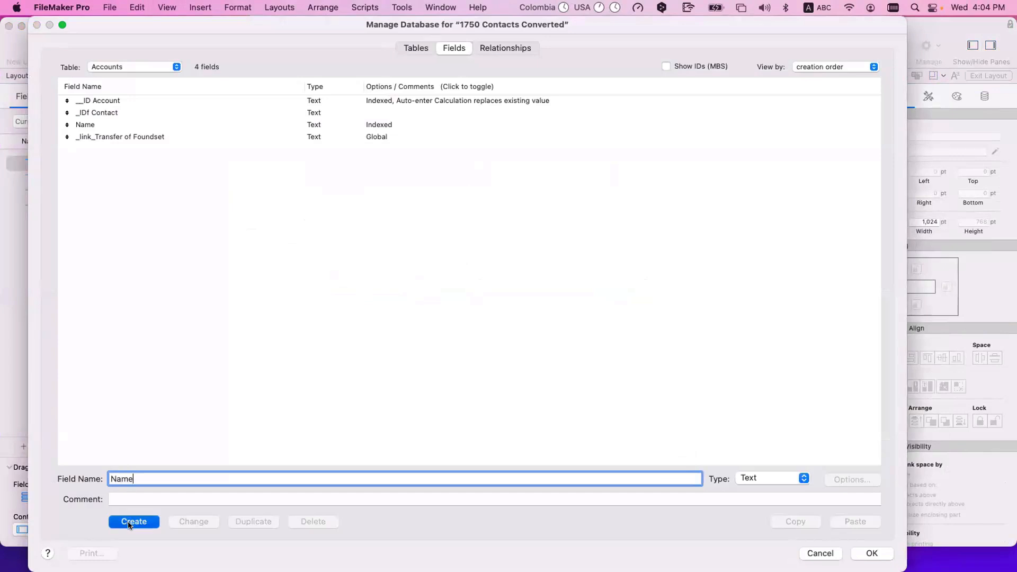
key(Return)
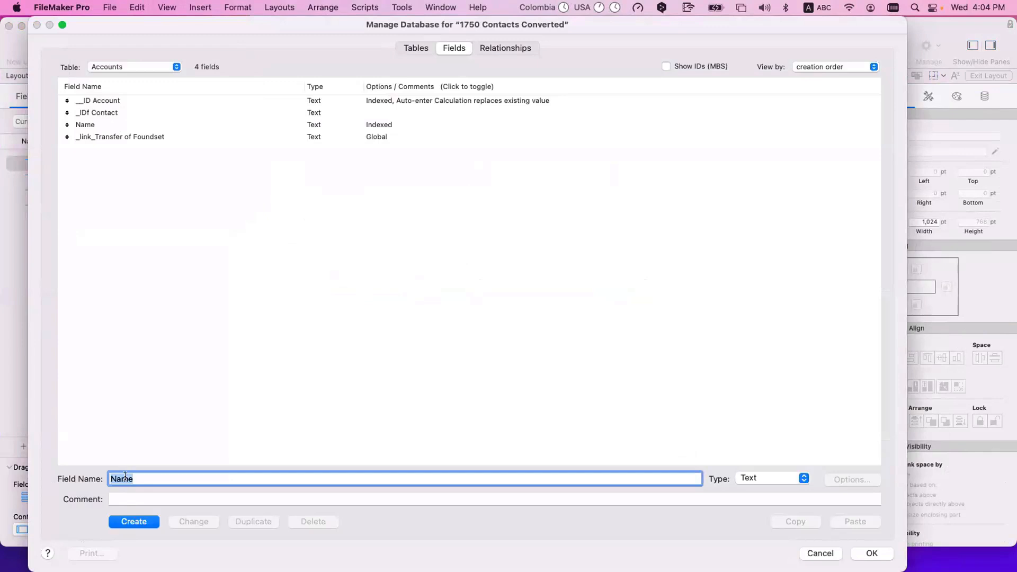
text(City)
key(Return)
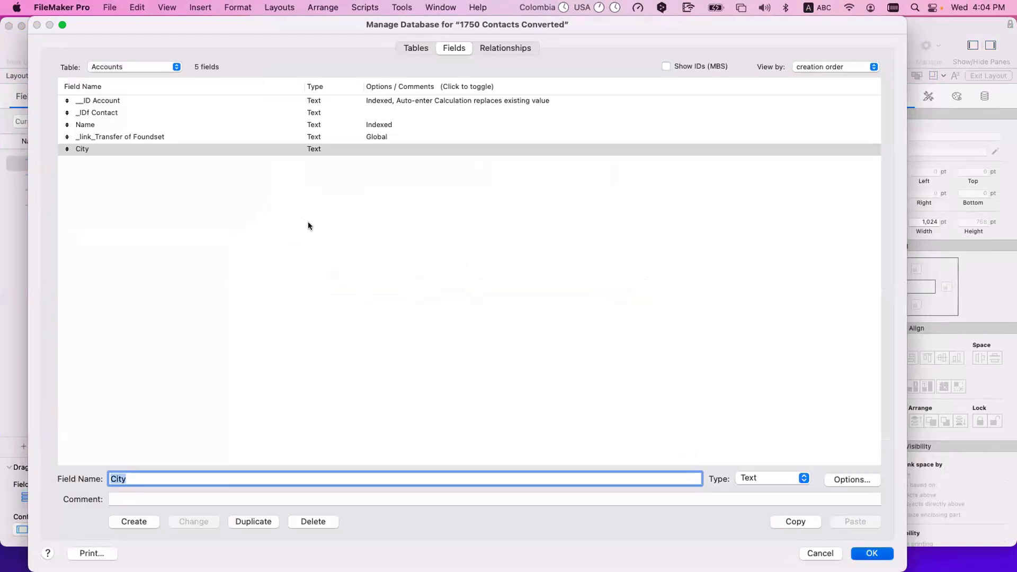
key(Return)
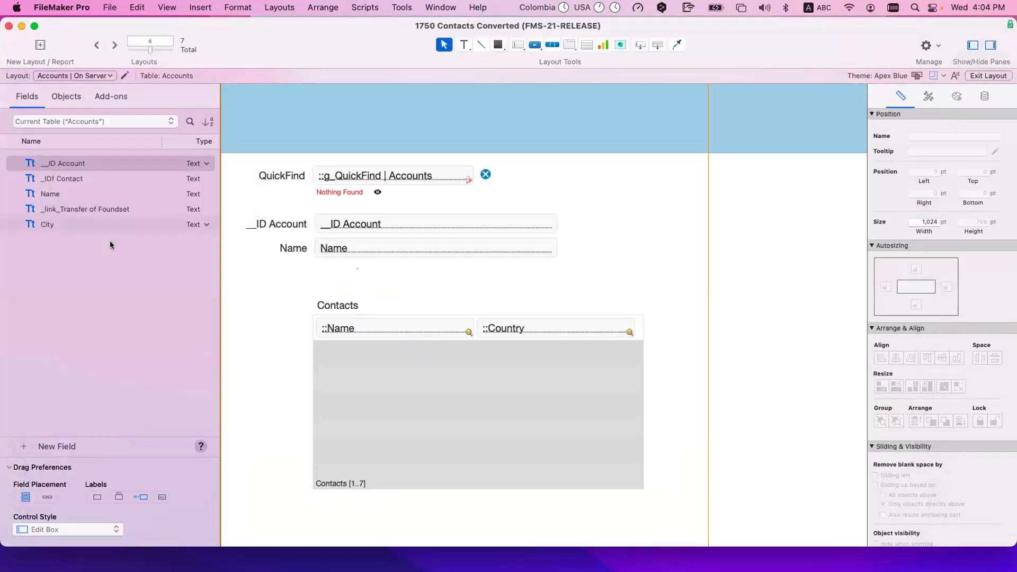
Step: Place the City label and field under Name, align them, and widen the field to match
drag(106, 225, 416, 267)
click(491, 275)
click(445, 274)
shift+click(292, 272)
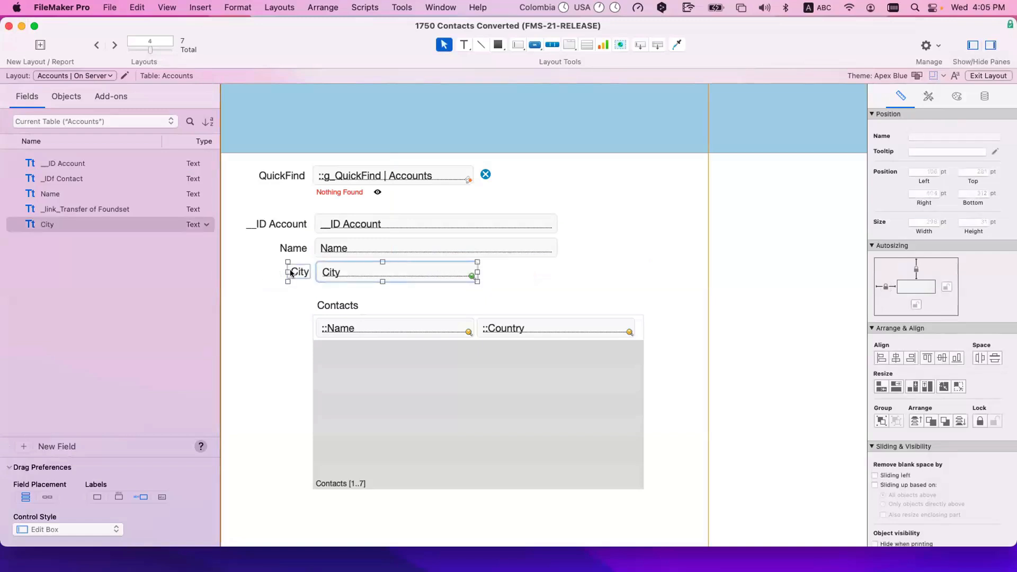
drag(291, 273, 289, 273)
click(497, 271)
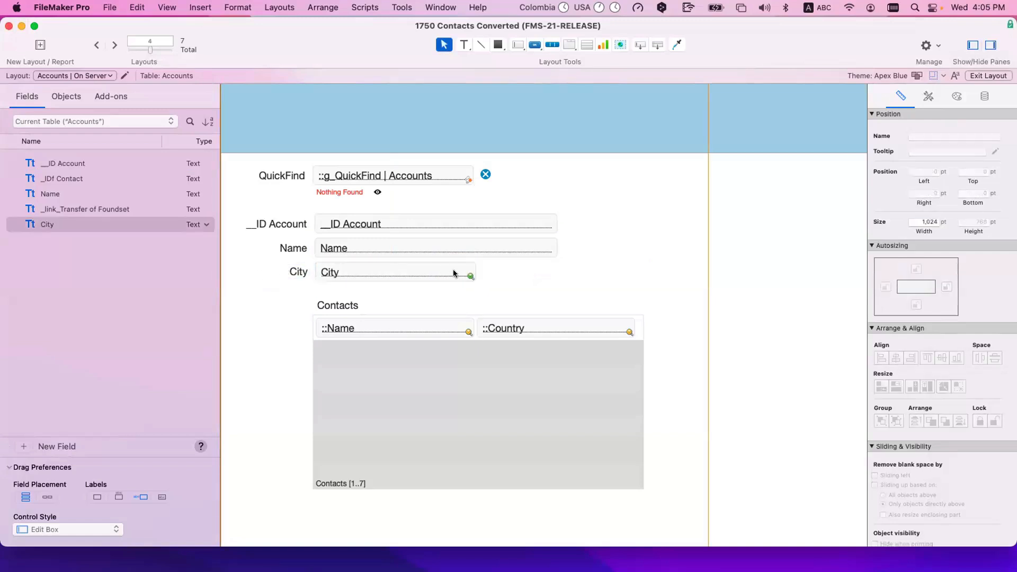
click(450, 274)
drag(474, 271, 557, 271)
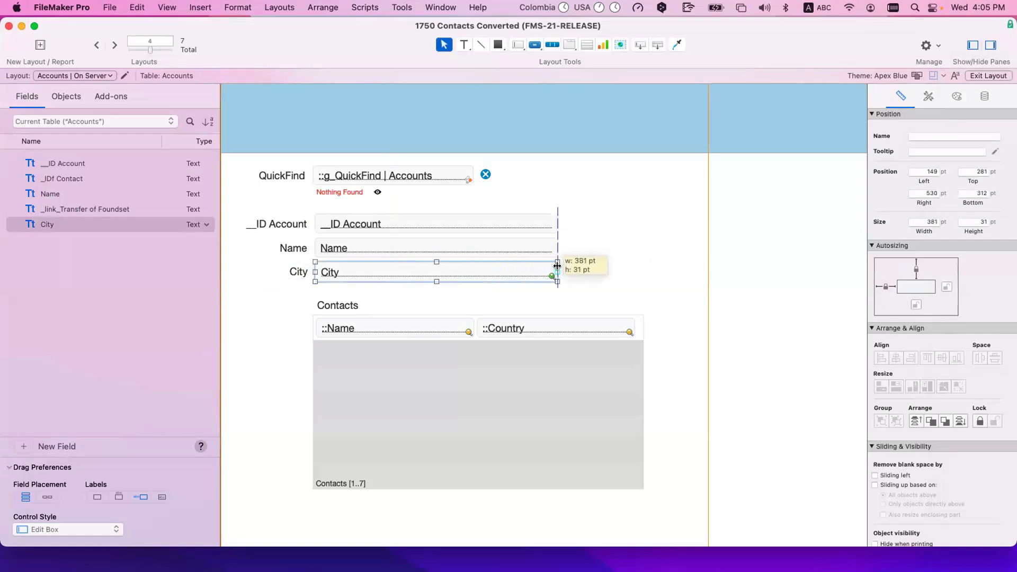
click(612, 269)
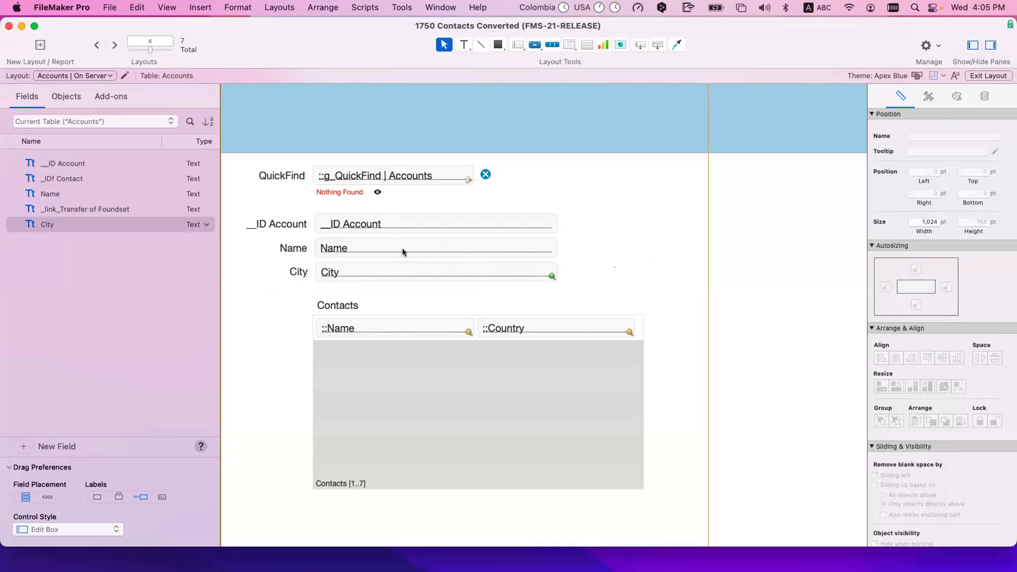
Step: Check the Name field, Contacts portal and QuickFind field, then reopen Manage Database
click(364, 247)
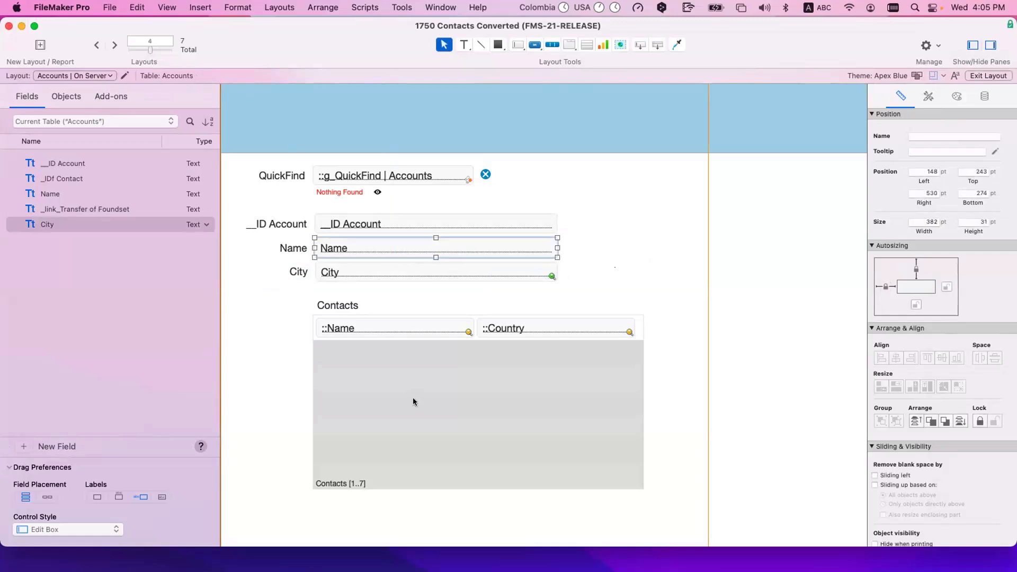
click(423, 417)
scroll(419, 414, down, 1)
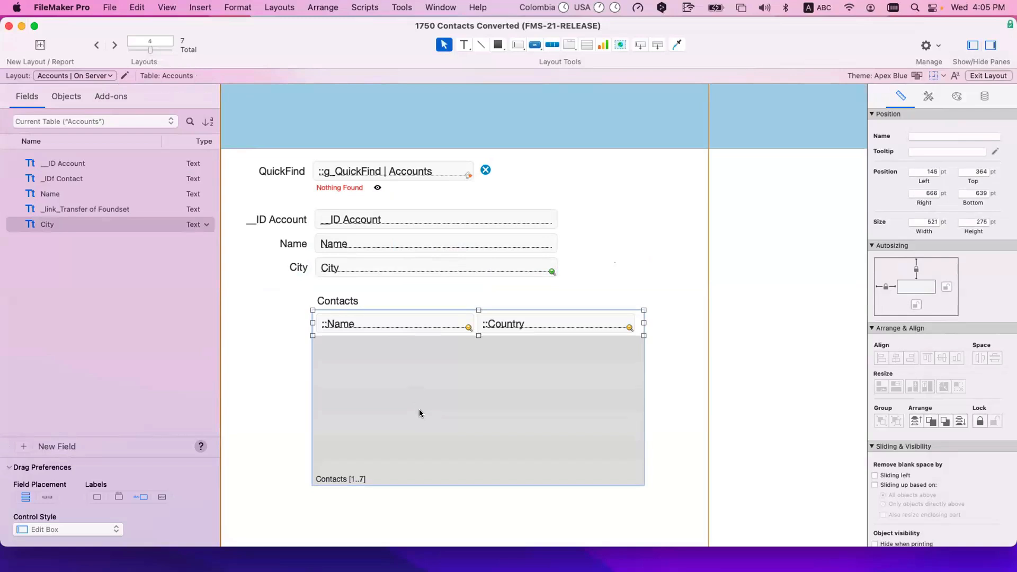
click(377, 170)
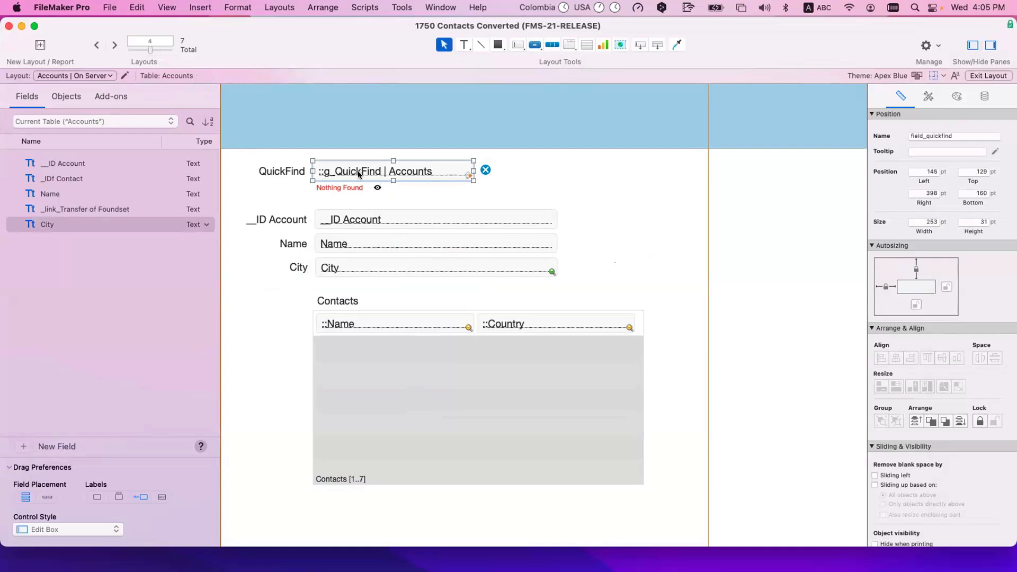
click(350, 267)
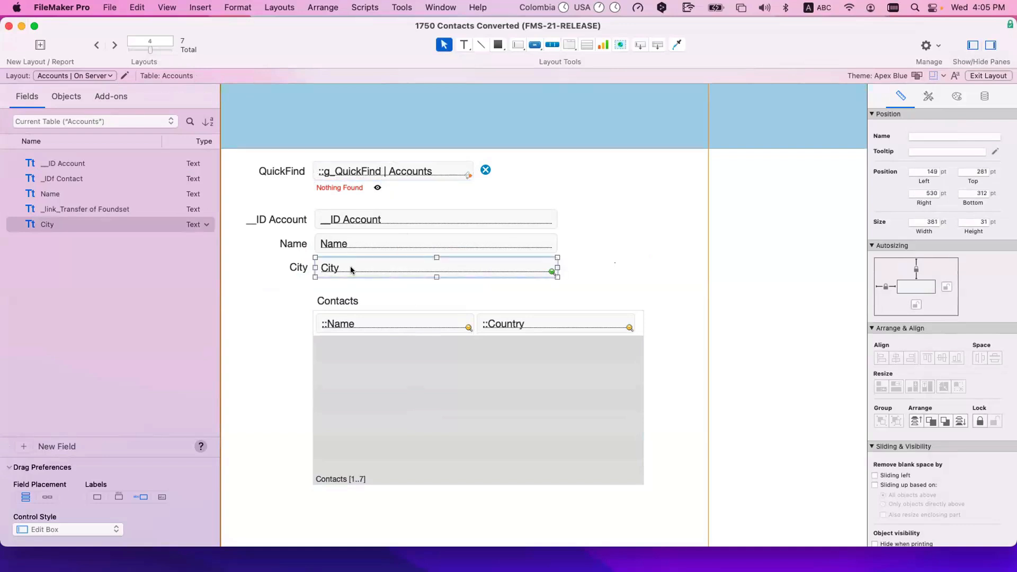
key(super+shift+d)
Step: Rename the City field to Country and check the renamed Country field on the layout
click(114, 149)
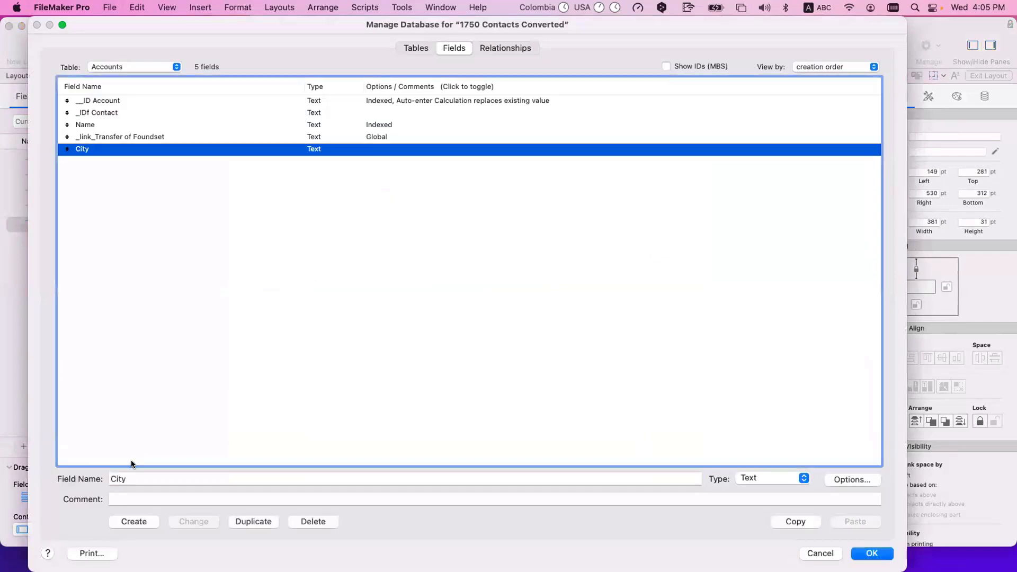
double_click(132, 479)
text(Country)
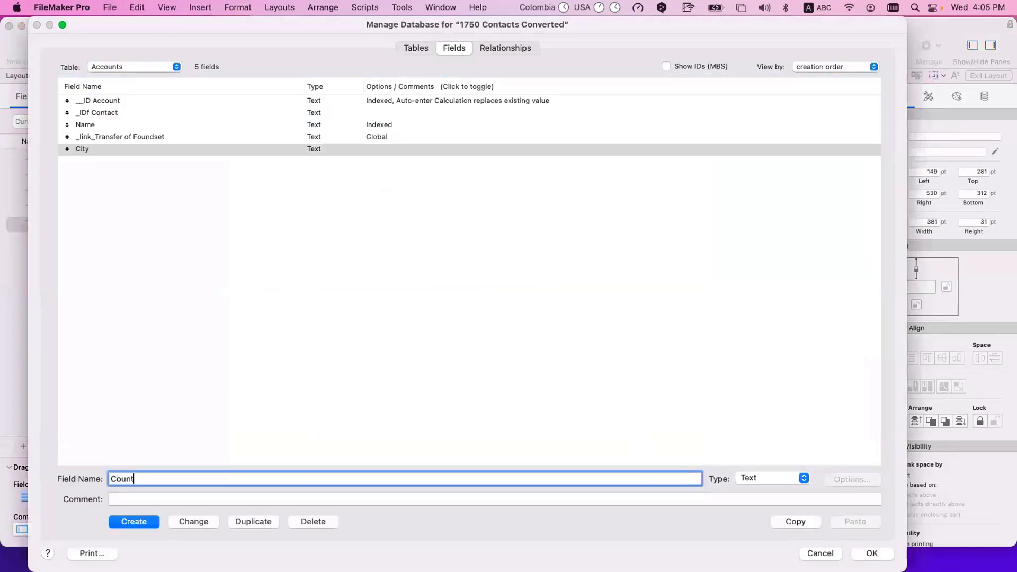
click(188, 522)
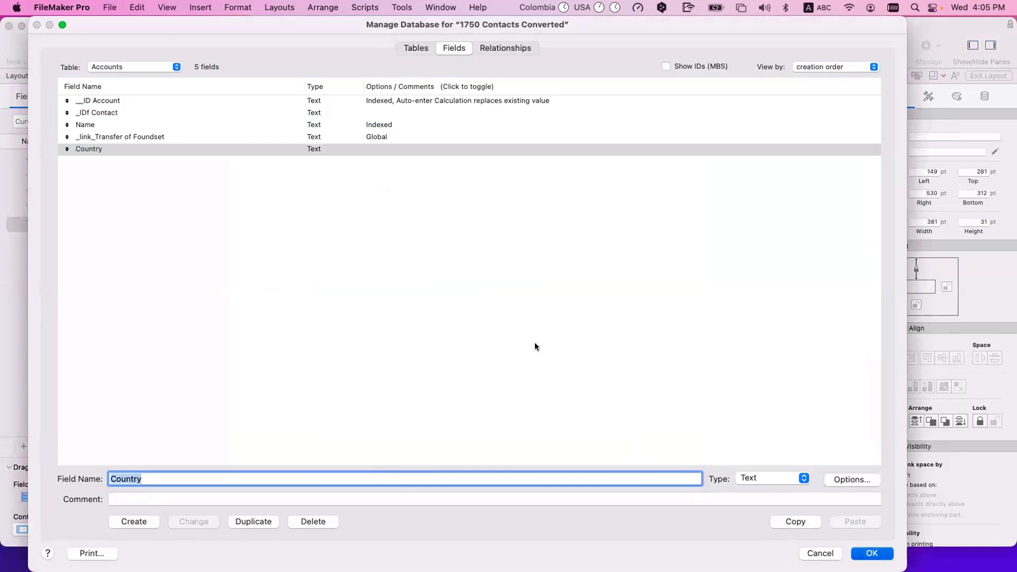
key(Return)
click(345, 297)
click(372, 269)
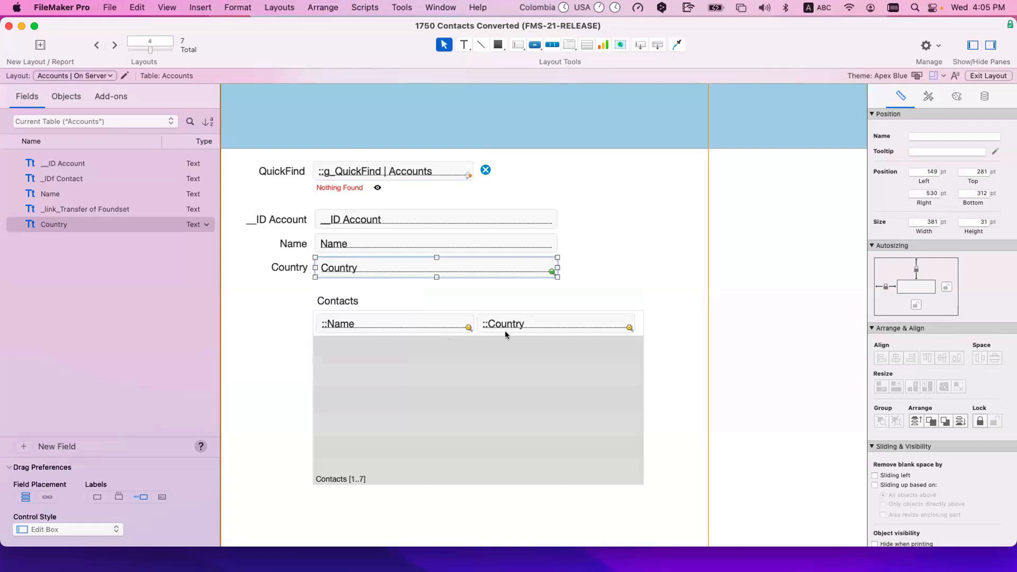
click(365, 175)
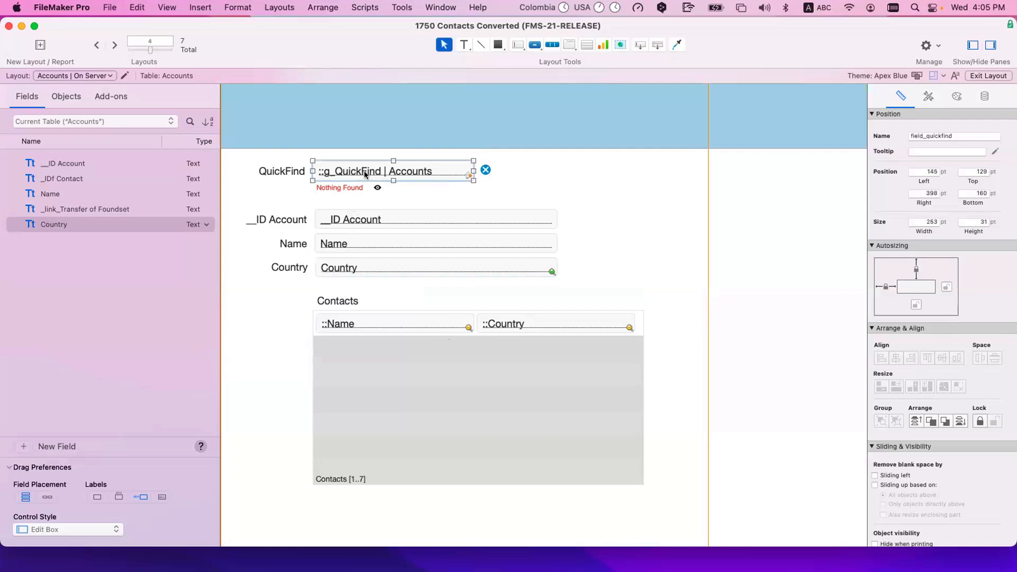
click(375, 244)
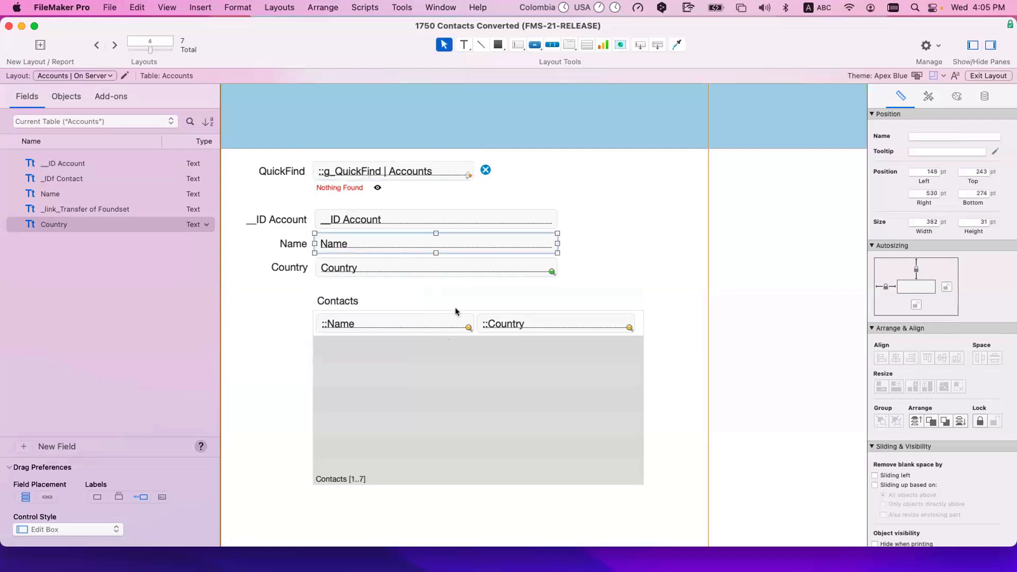
click(516, 352)
click(434, 267)
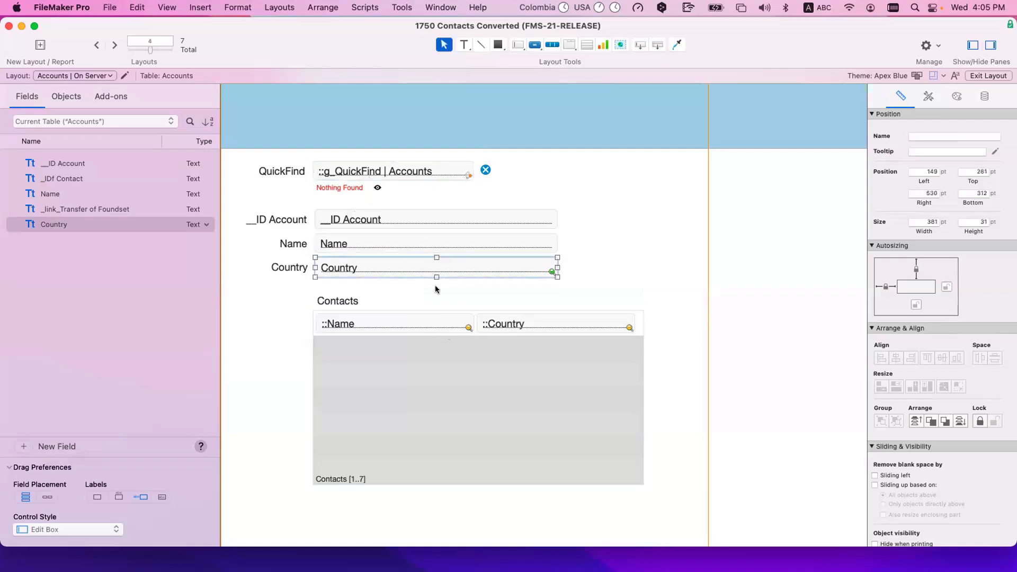
click(447, 297)
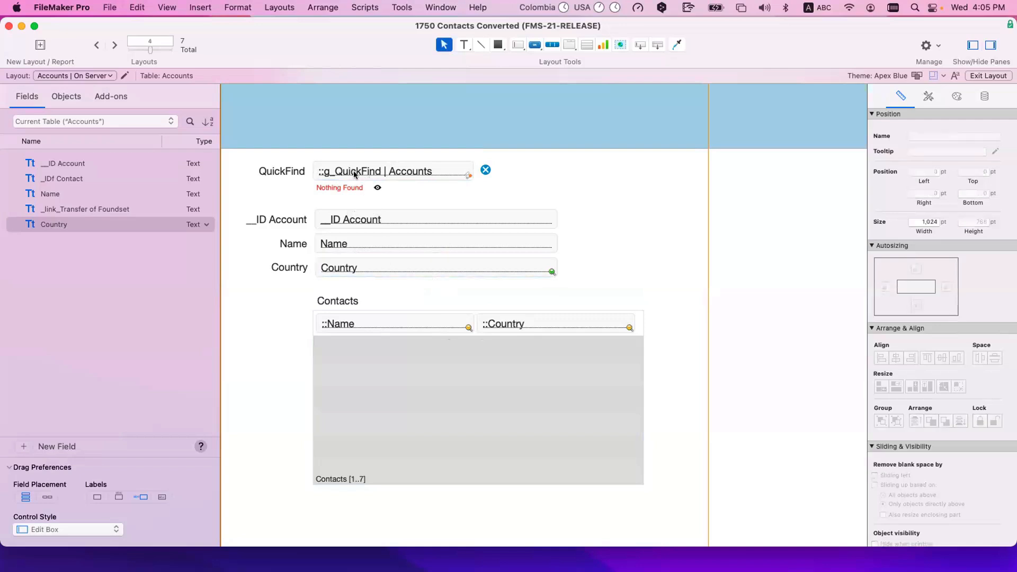
click(341, 175)
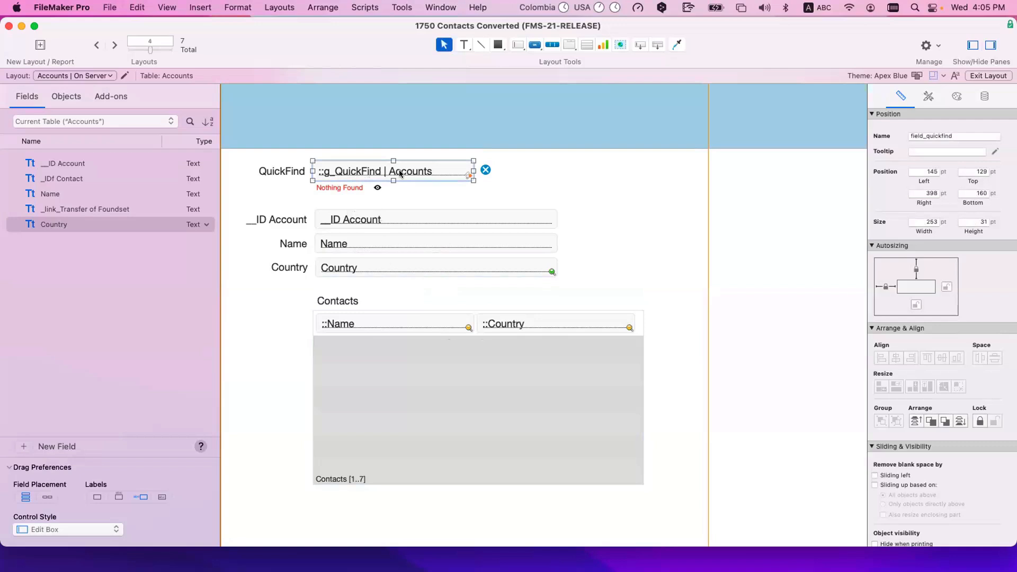
click(357, 267)
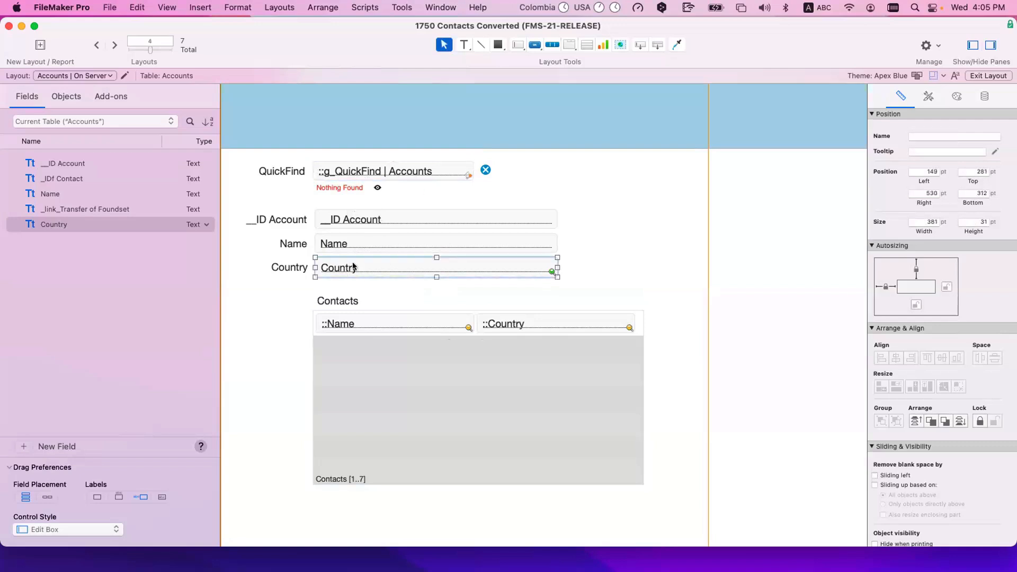
click(558, 324)
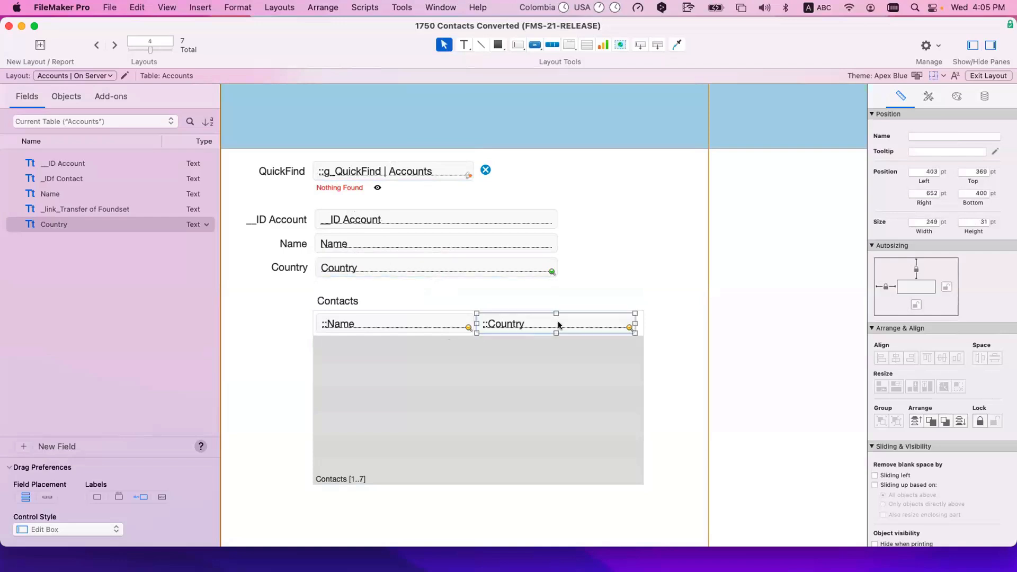
click(441, 269)
click(513, 323)
click(445, 269)
click(512, 324)
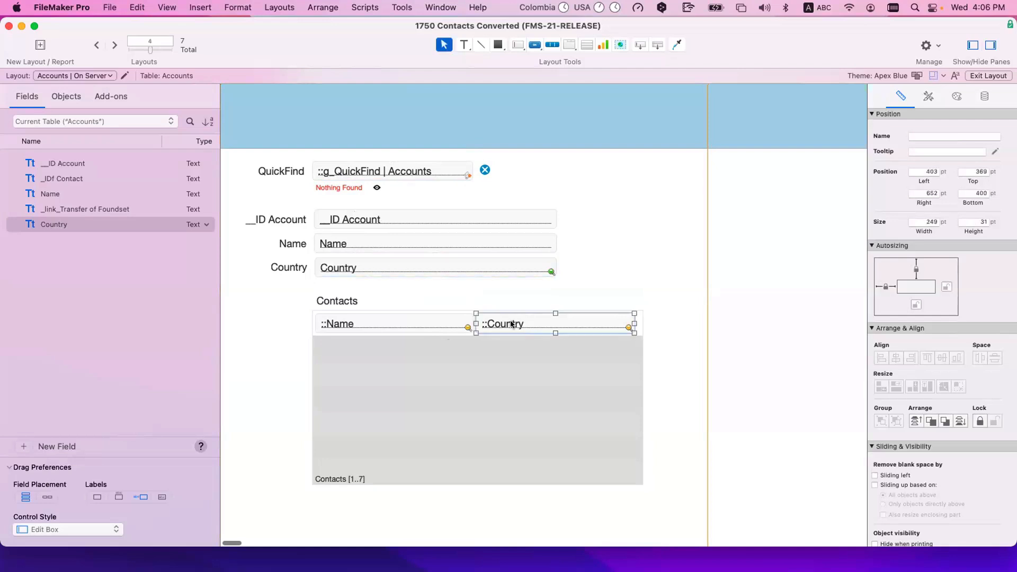
scroll(511, 324, right, 1)
click(564, 247)
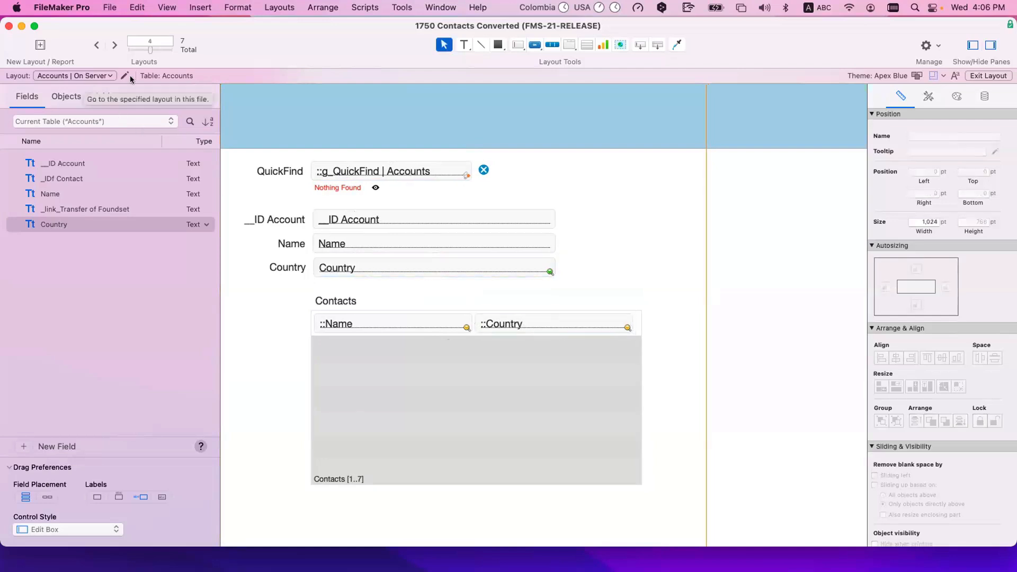
click(515, 323)
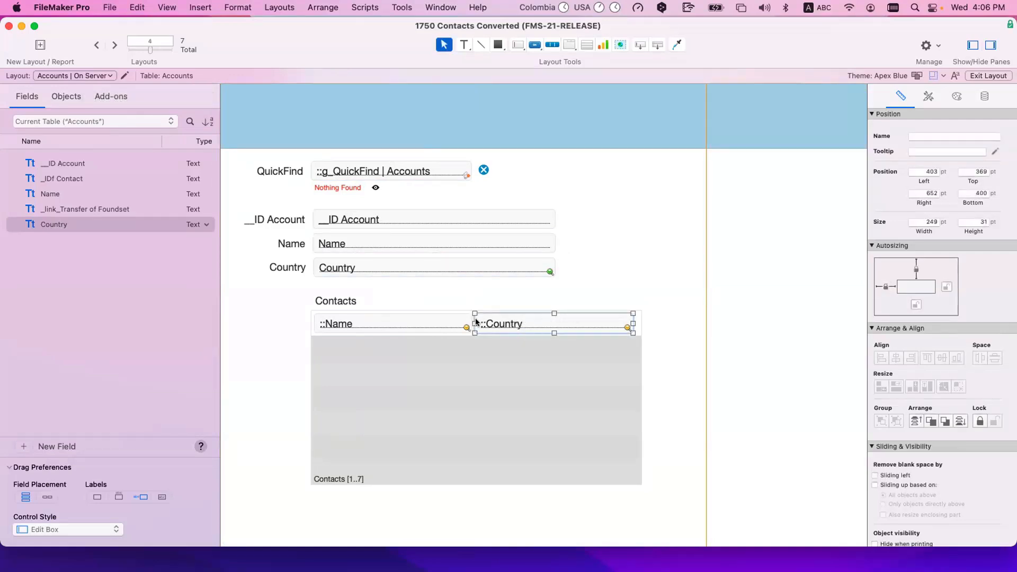
click(403, 264)
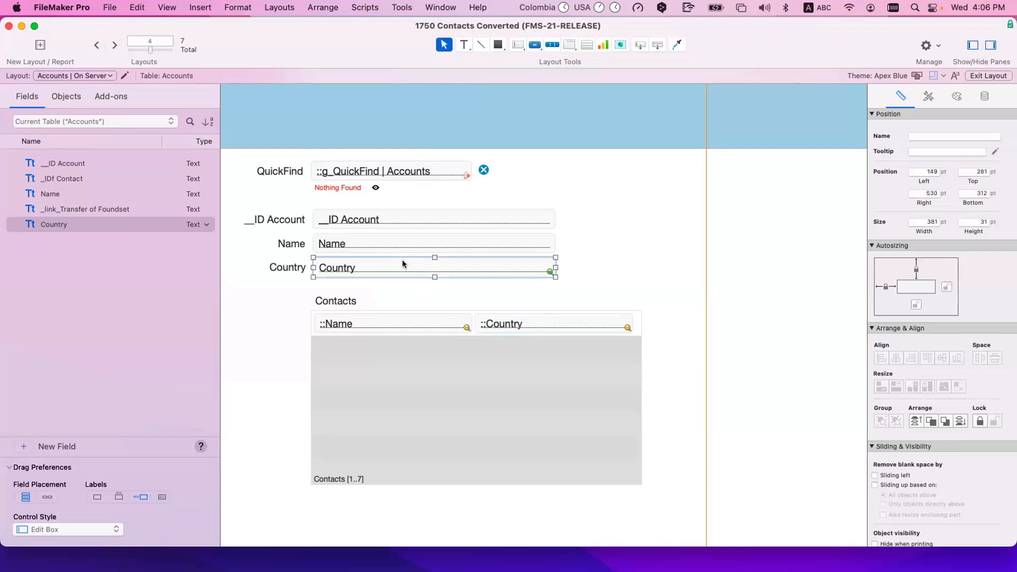
scroll(259, 221, down, 1)
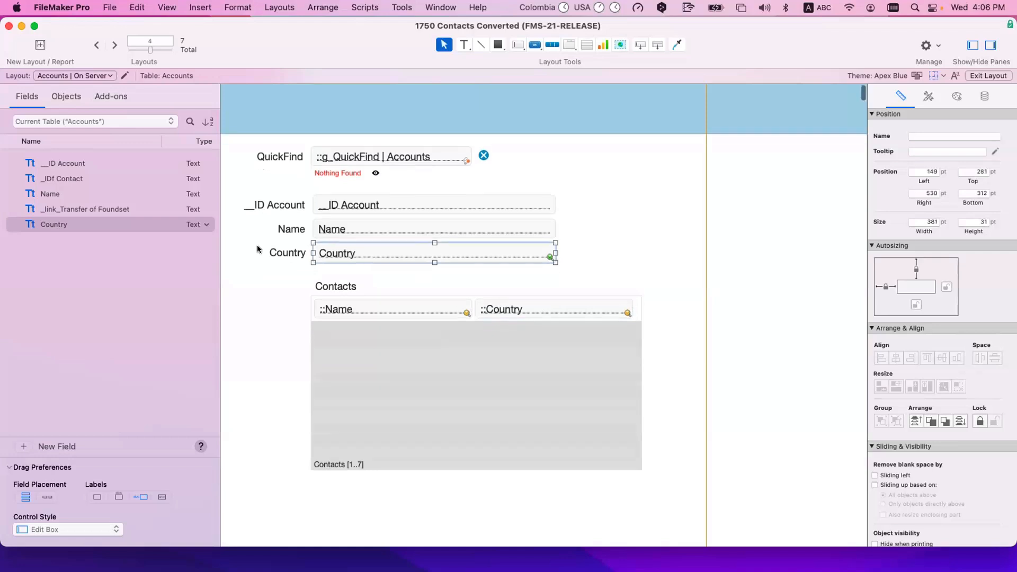
click(258, 251)
scroll(523, 318, down, 1)
click(526, 312)
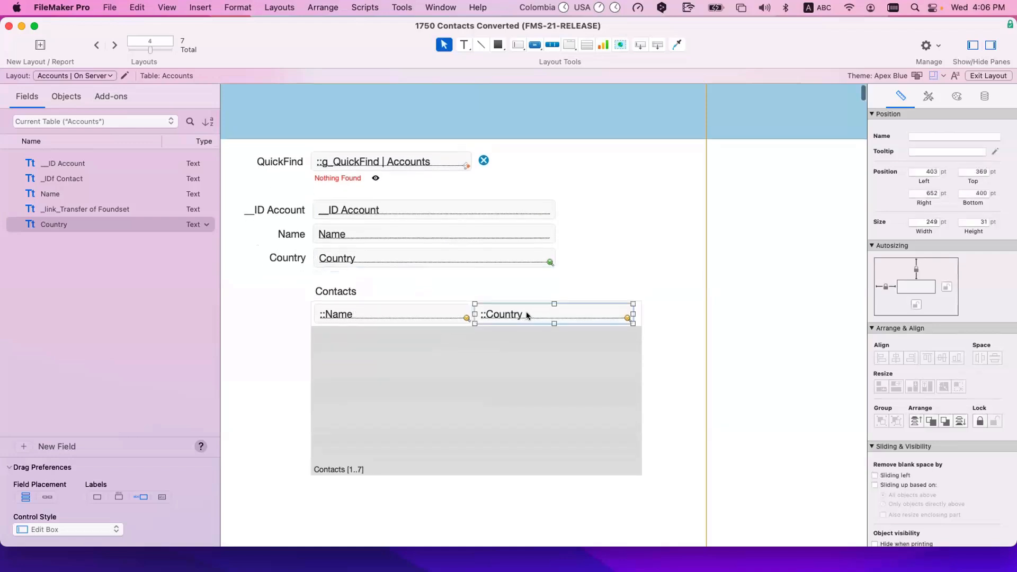
scroll(291, 257, up, 2)
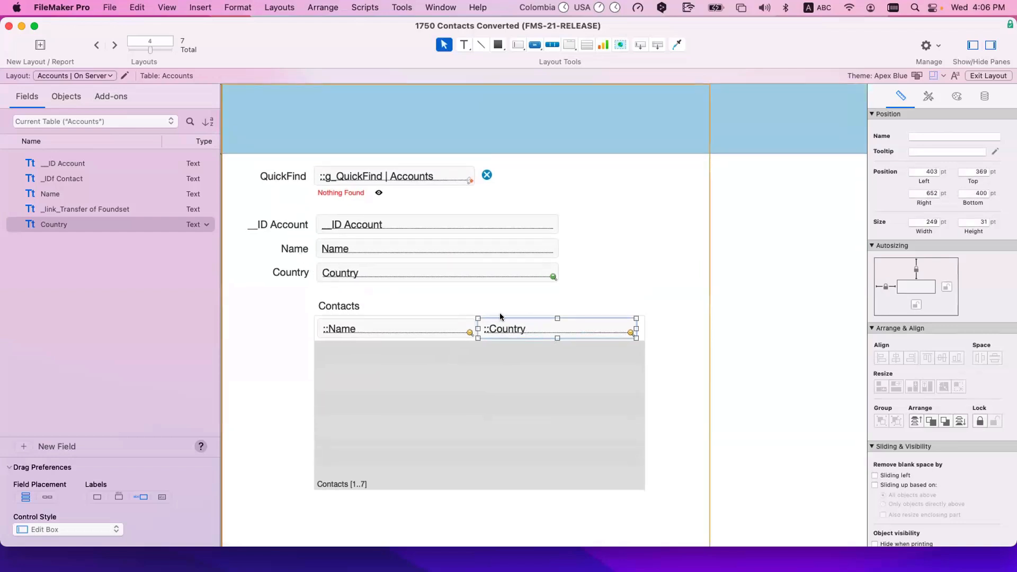
click(341, 271)
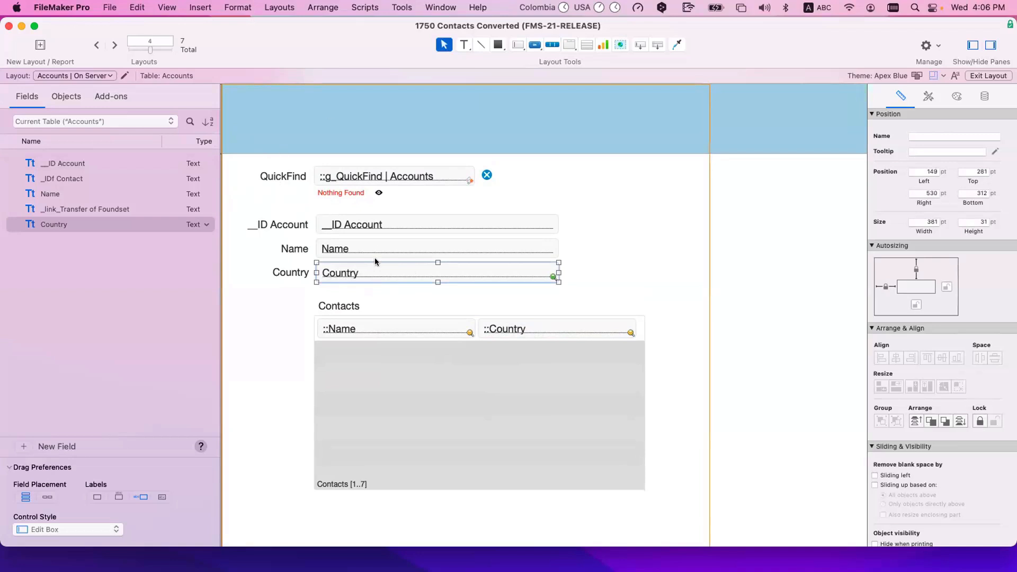
scroll(348, 277, left, 1)
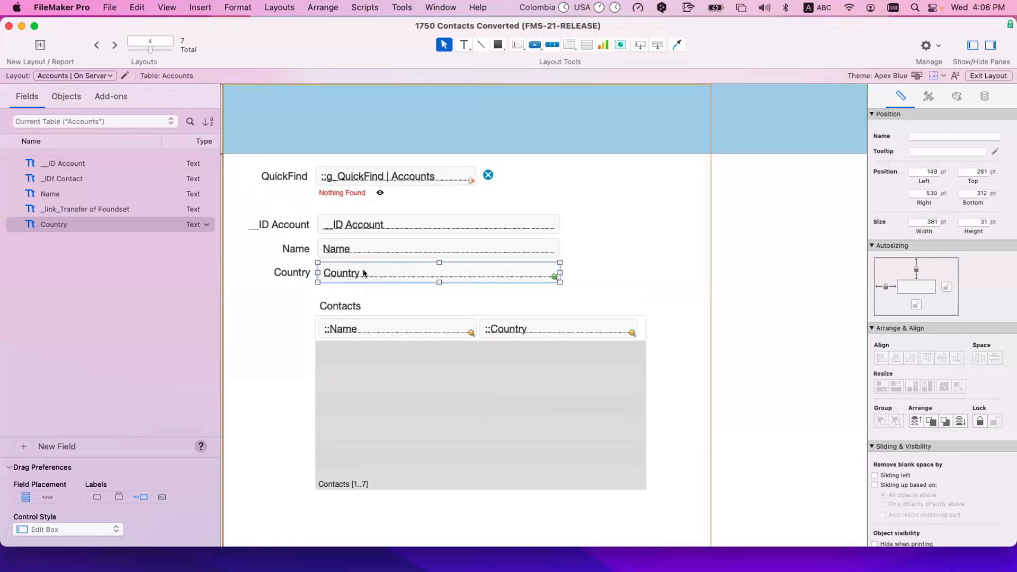
scroll(363, 269, left, 2)
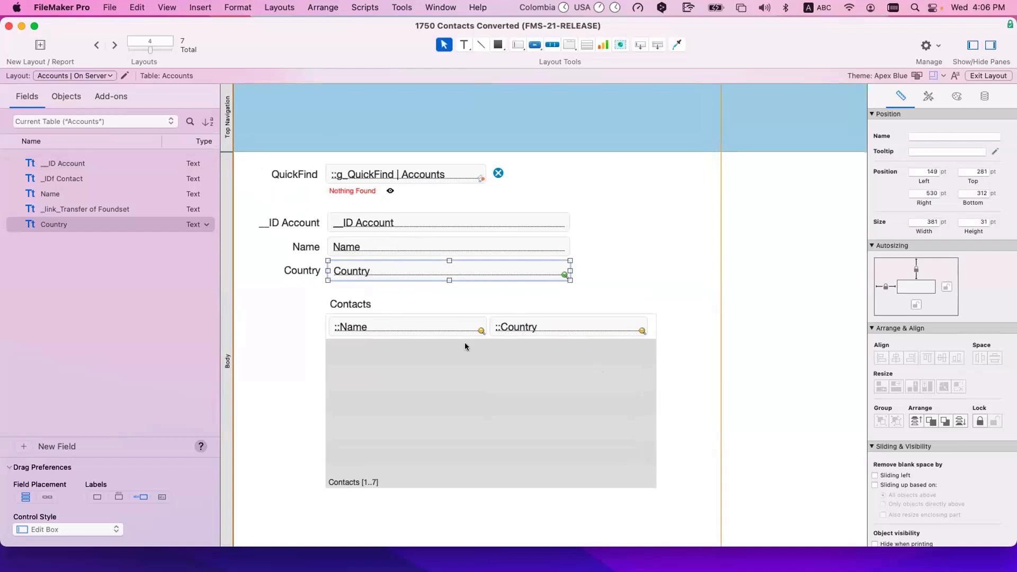
Step: Inspect the portal's Name and Country fields and the account's Country field
click(444, 322)
click(504, 328)
click(422, 326)
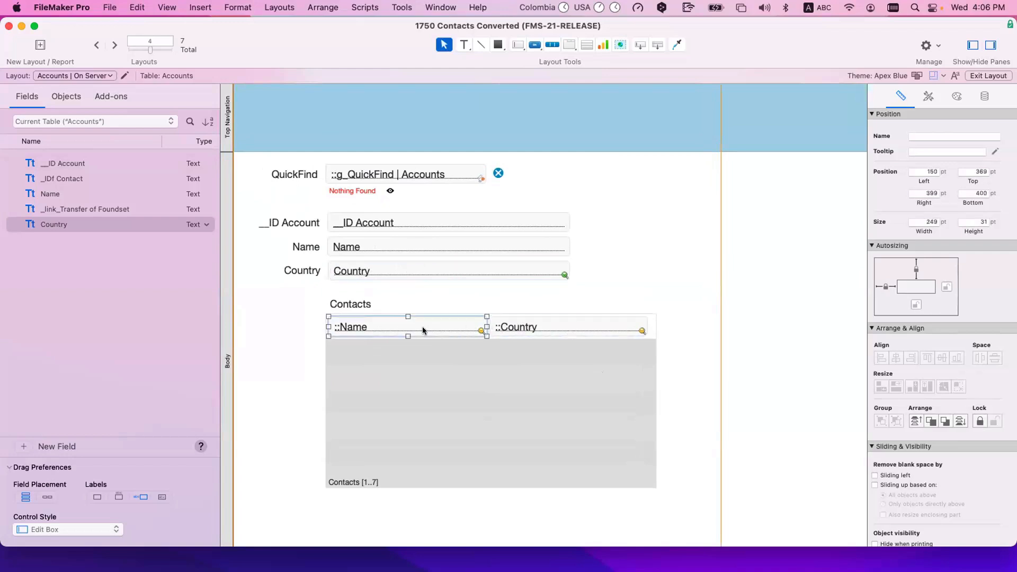
scroll(481, 339, up, 1)
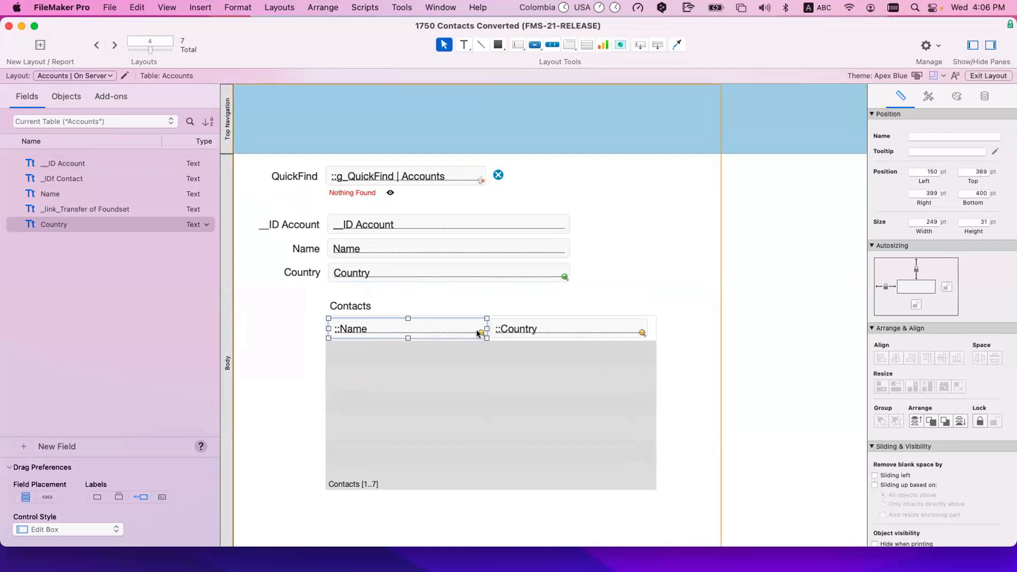
mouse_move(478, 333)
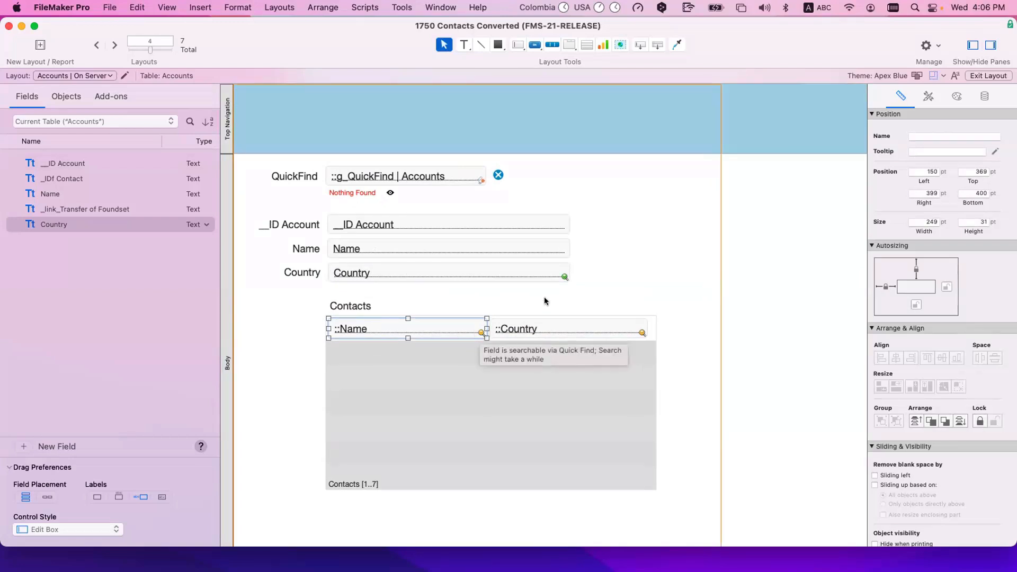
click(562, 282)
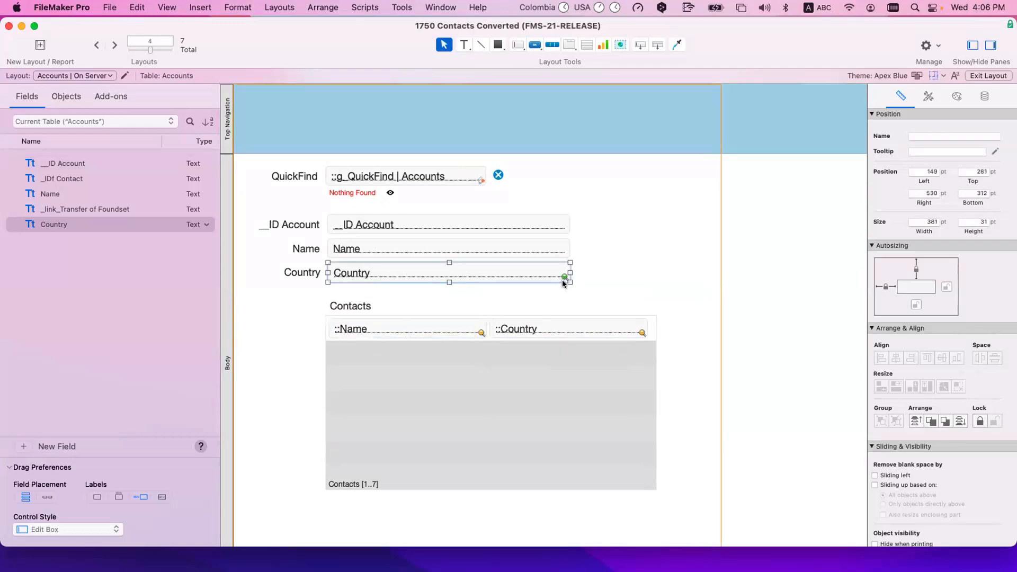
click(482, 336)
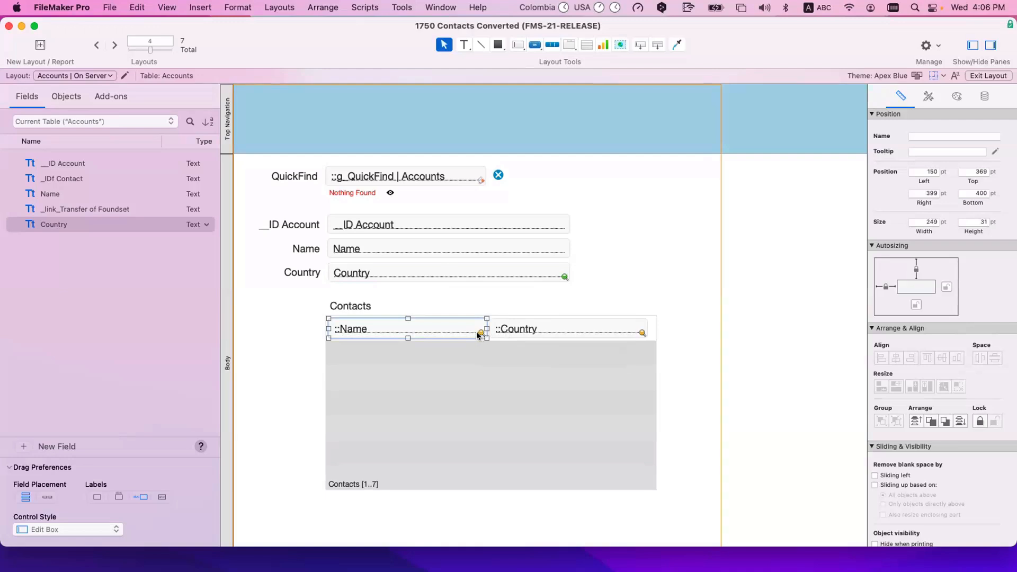
click(492, 306)
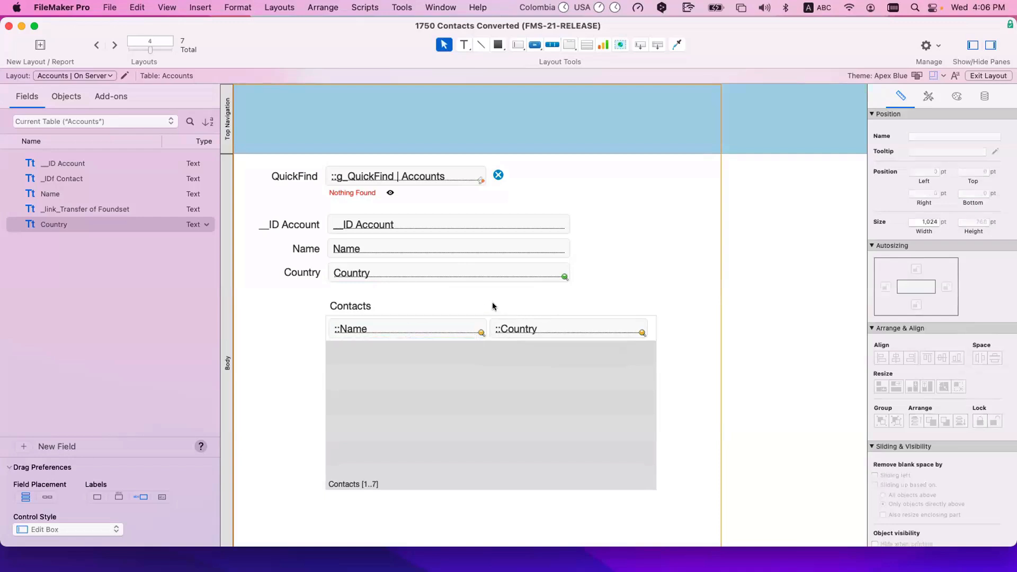
click(476, 332)
click(639, 334)
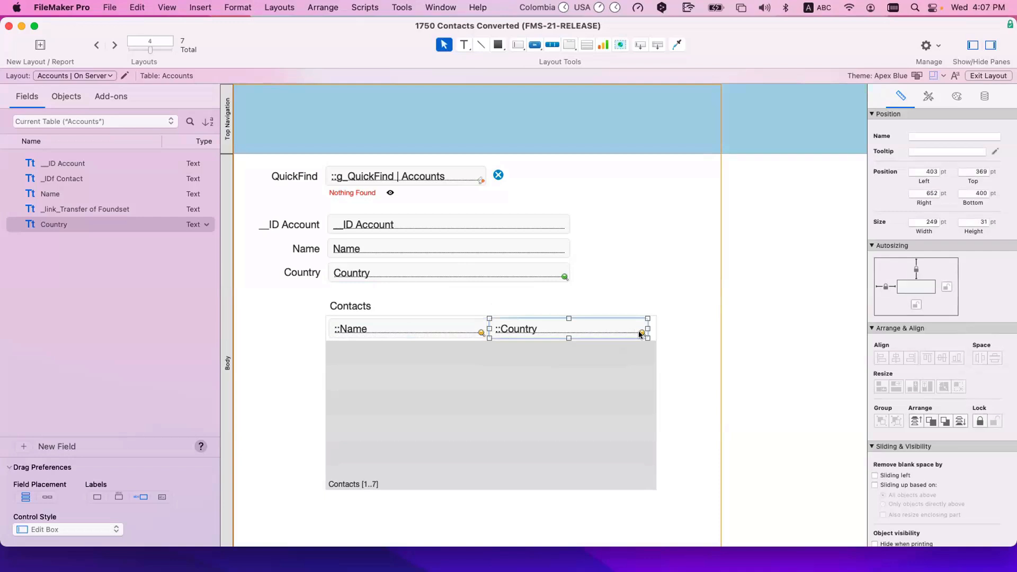
Step: Select the portal's Name and Country fields together, then deselect them
mouse_move(640, 333)
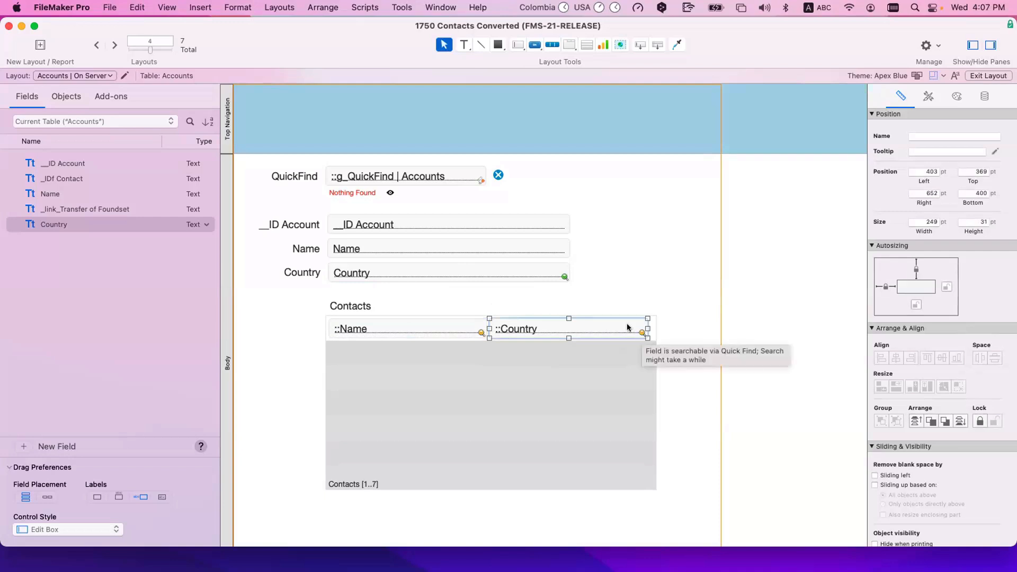
click(606, 303)
click(442, 333)
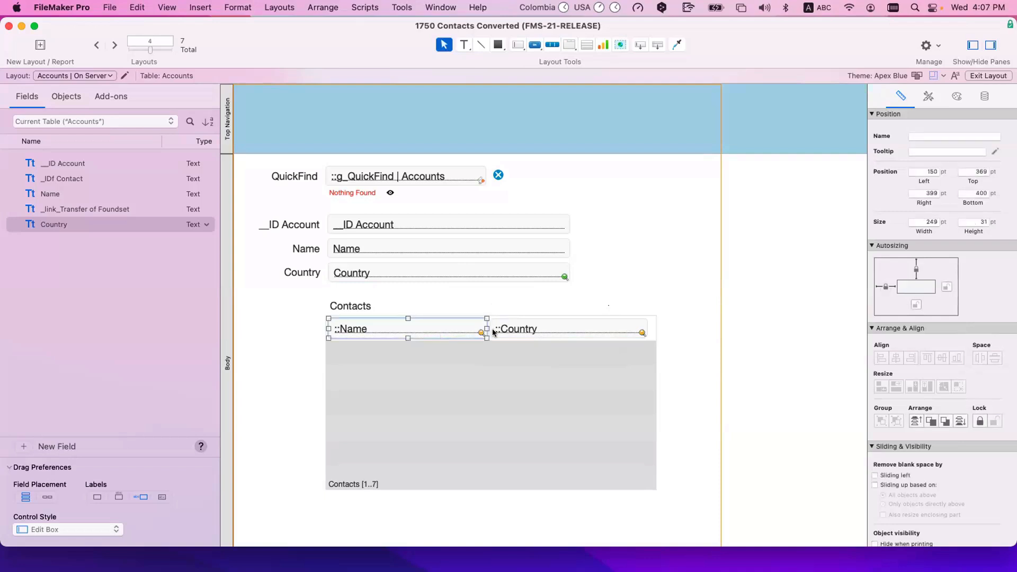
shift+click(495, 331)
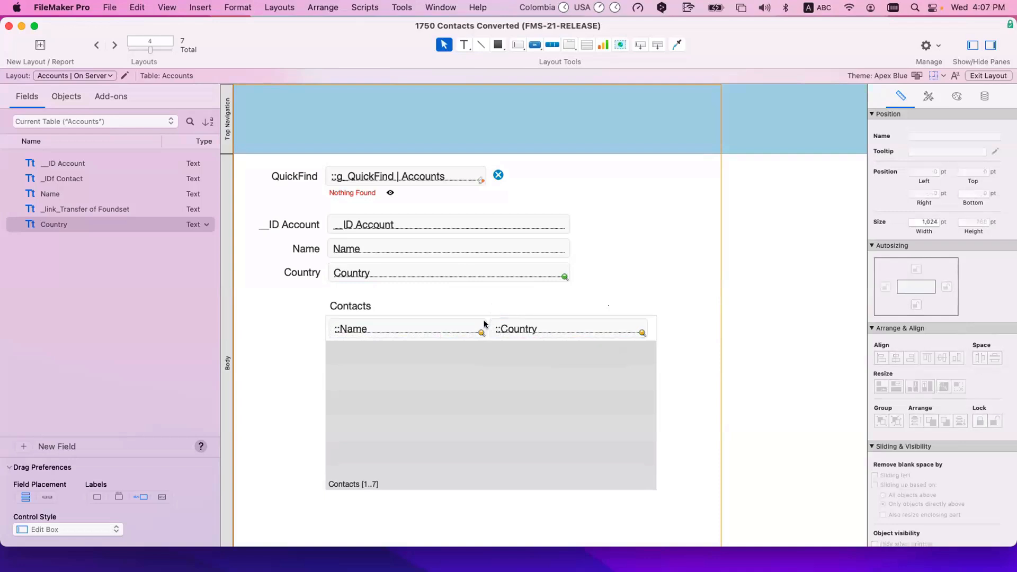
shift+click(506, 331)
shift+click(506, 333)
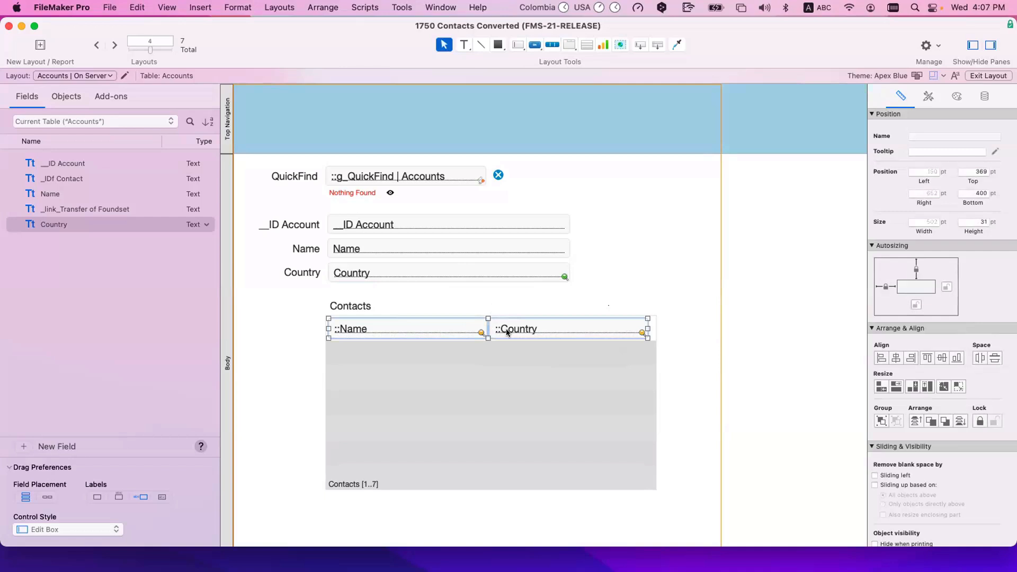
click(497, 307)
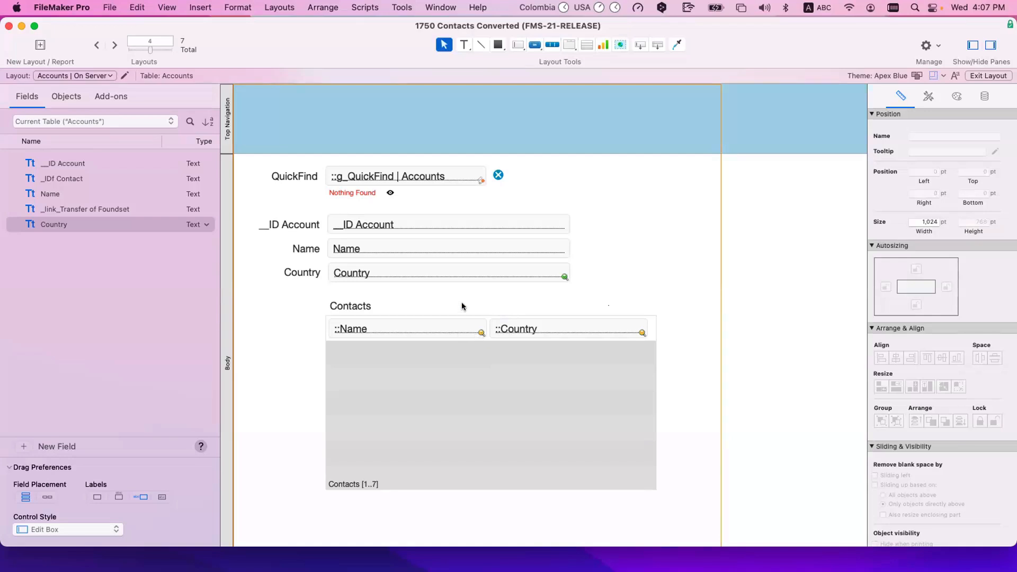
Step: Return to Browse mode to view the account's records, then open Manage Layouts
key(super+b)
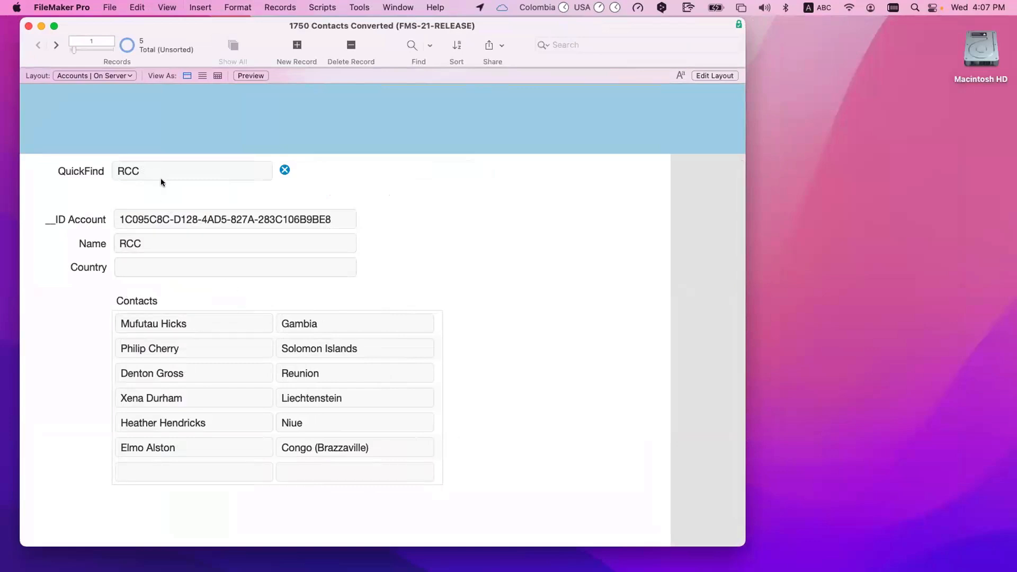
key(shift+super+d)
key(Escape)
key(shift+super+d)
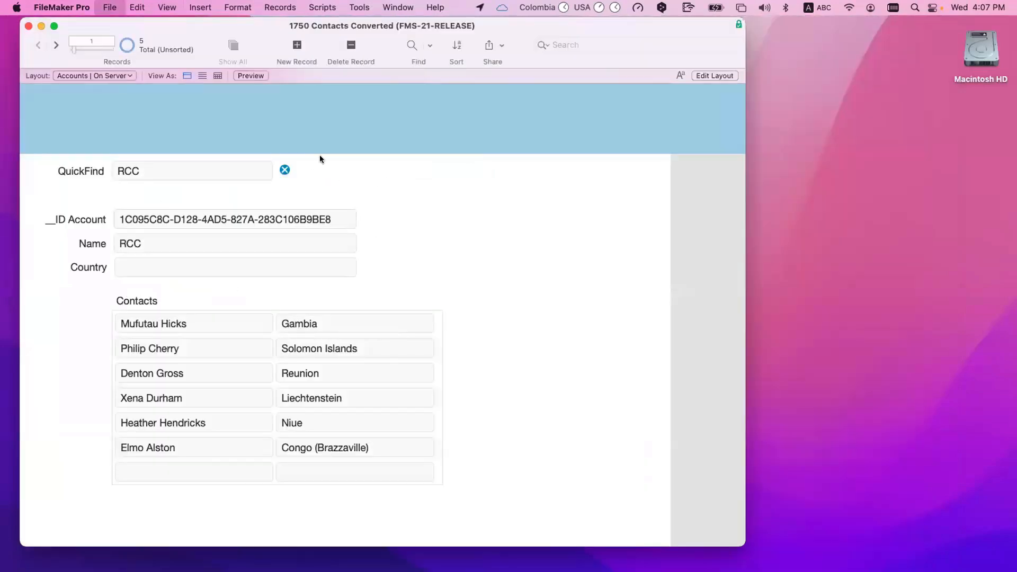
key(shift+super+l)
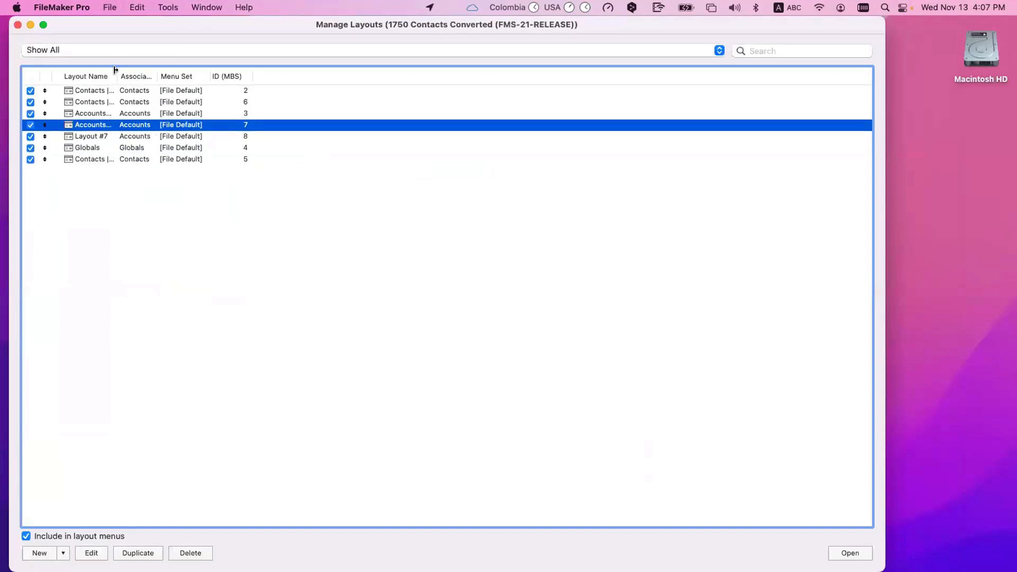
Step: Duplicate the Accounts | On Server layout and rename the copy 'Accounts | Multiple Tables'
drag(115, 74, 213, 79)
click(138, 553)
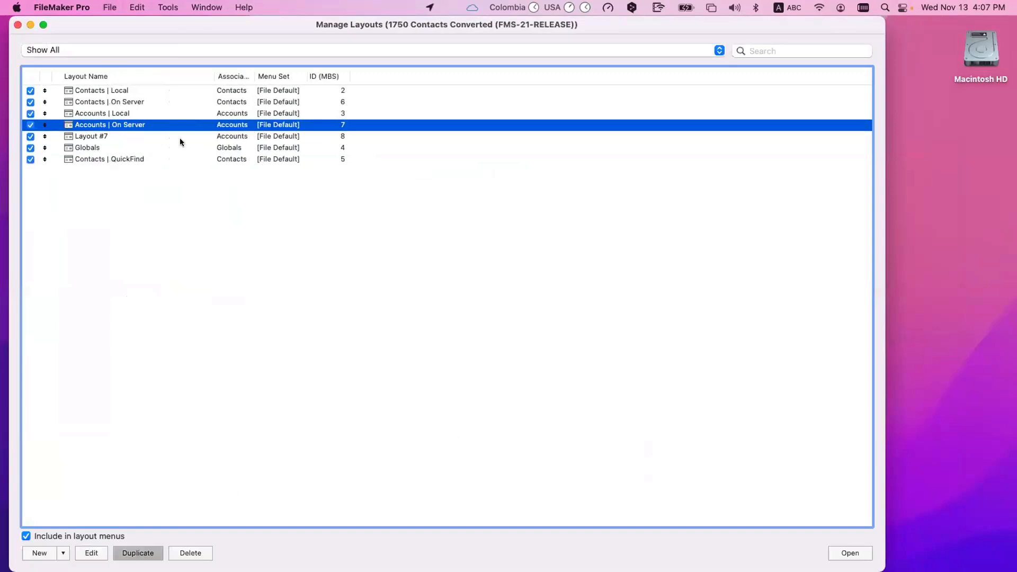
double_click(144, 134)
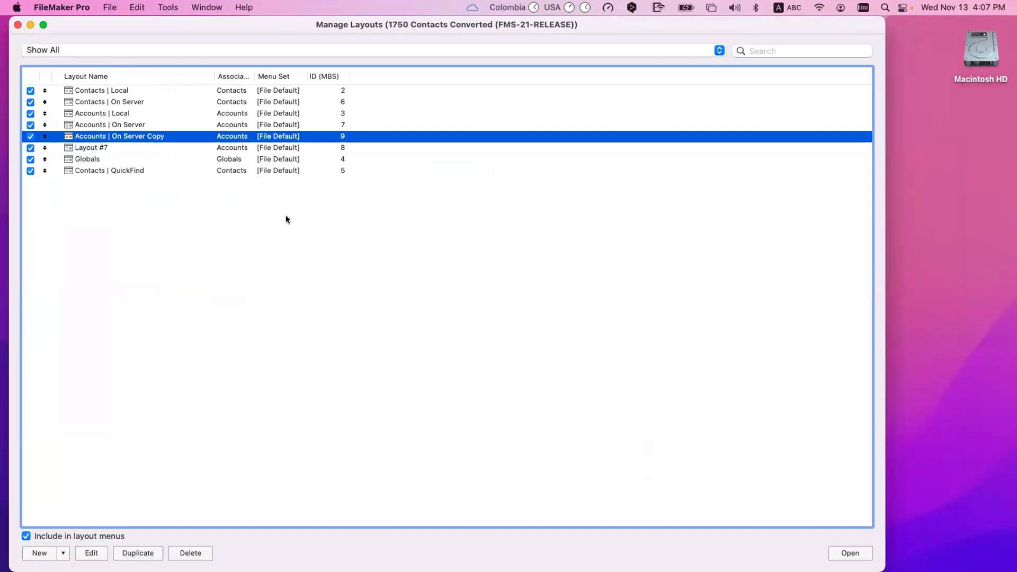
click(476, 298)
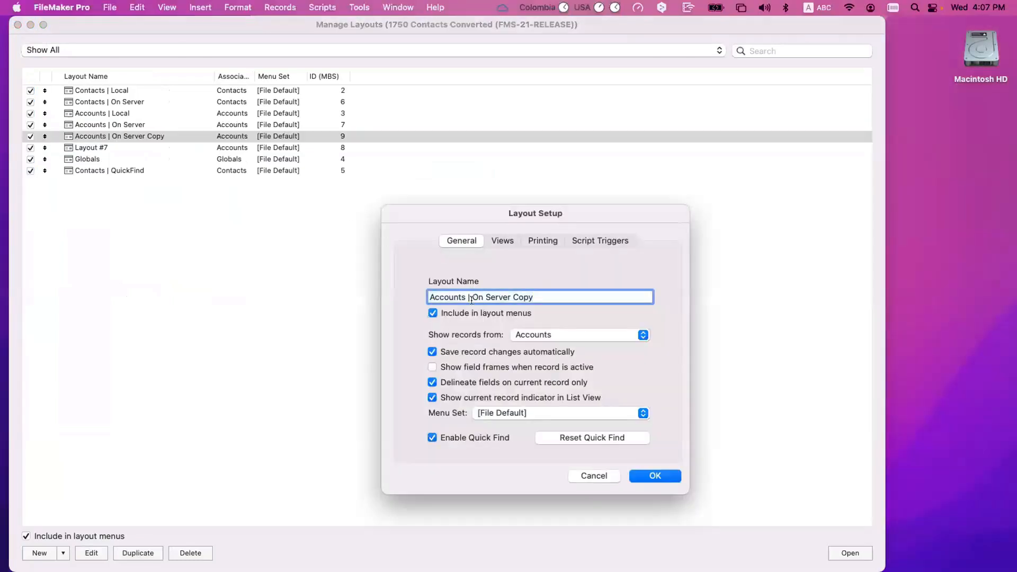
key(super+shift+Right)
text(Mult)
text(iple)
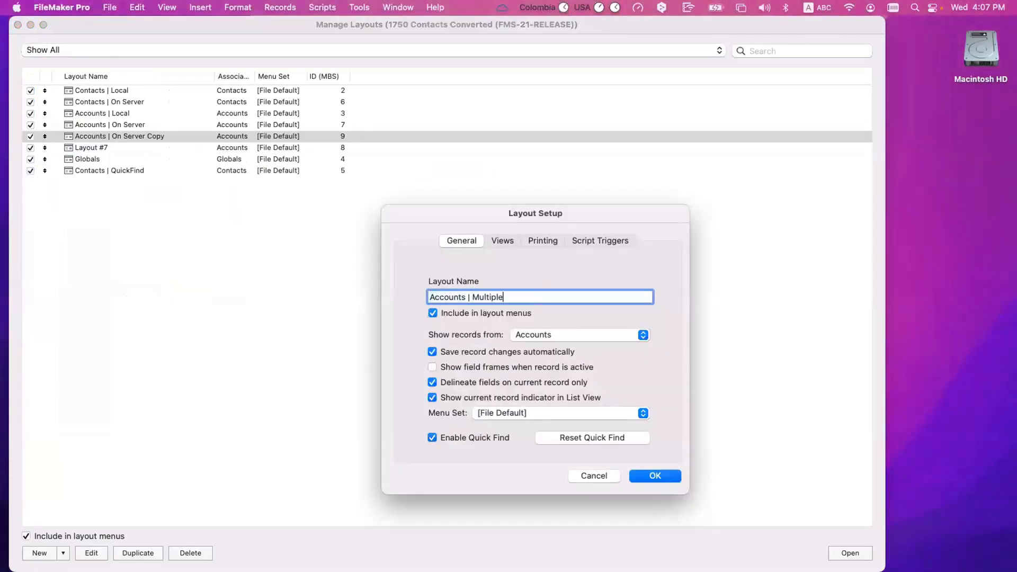
text( Tables)
key(Return)
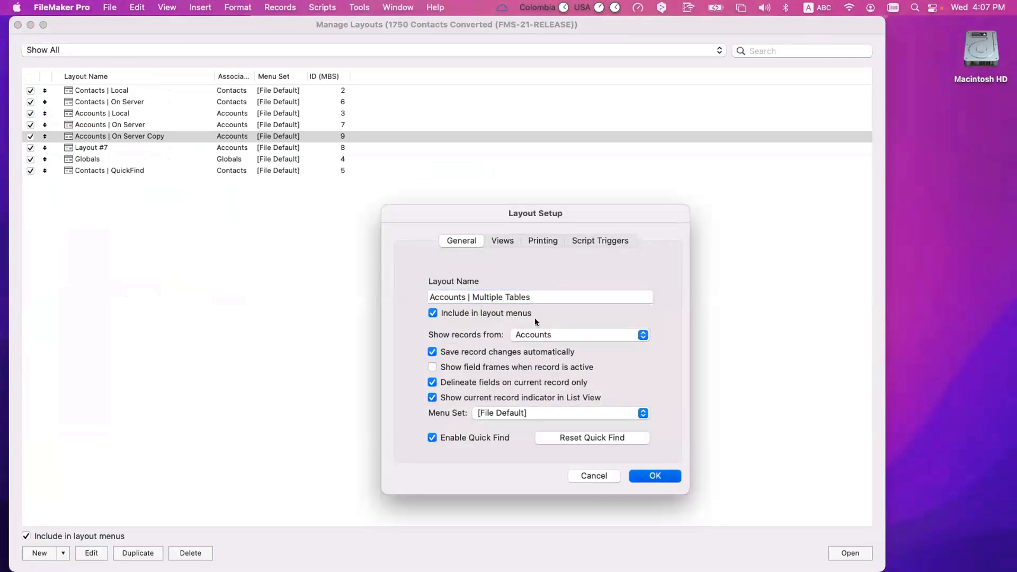
Step: Go to Accounts | Multiple Tables in Layout mode, then reopen Manage Layouts
click(17, 25)
key(super+l)
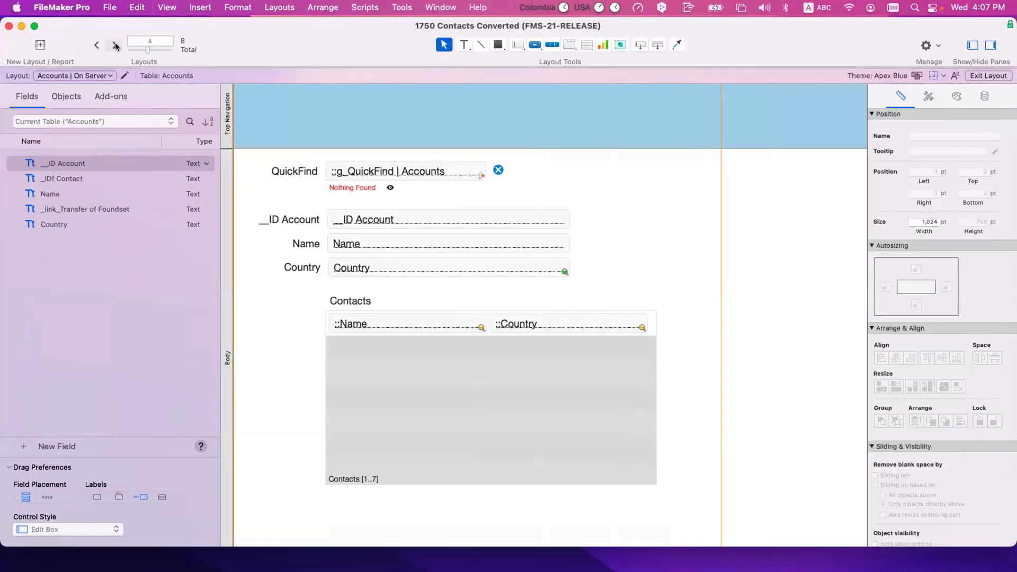
click(115, 45)
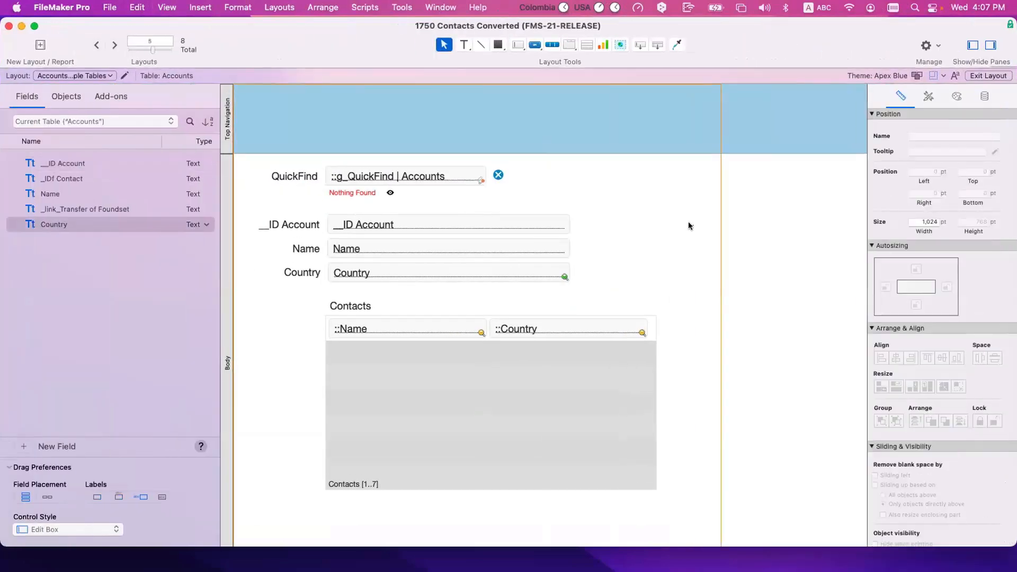
key(super+shift+l)
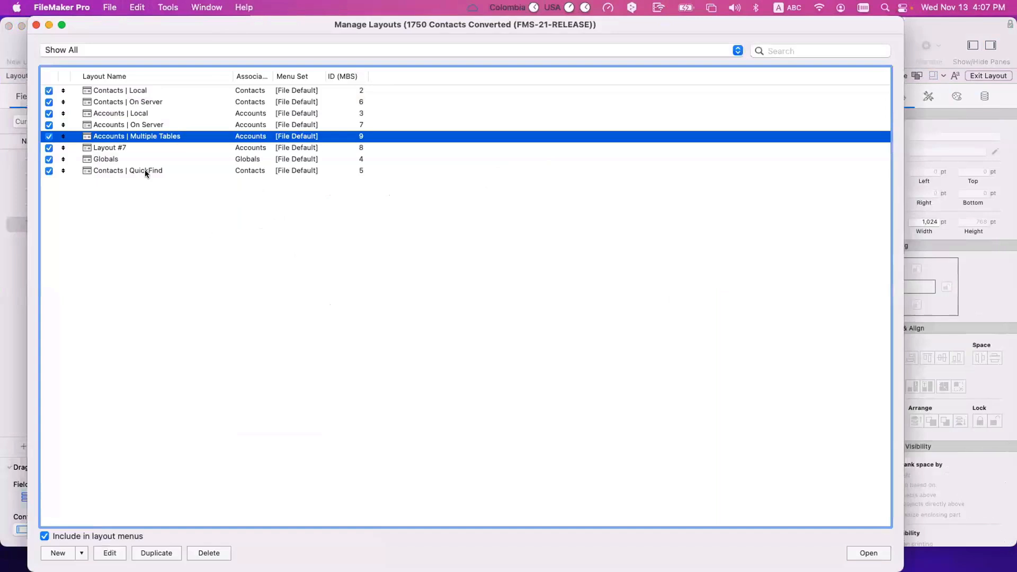
Step: Create a new Accounts-based form layout named 'Accounts | QuickFind' after Contacts | QuickFind
click(145, 171)
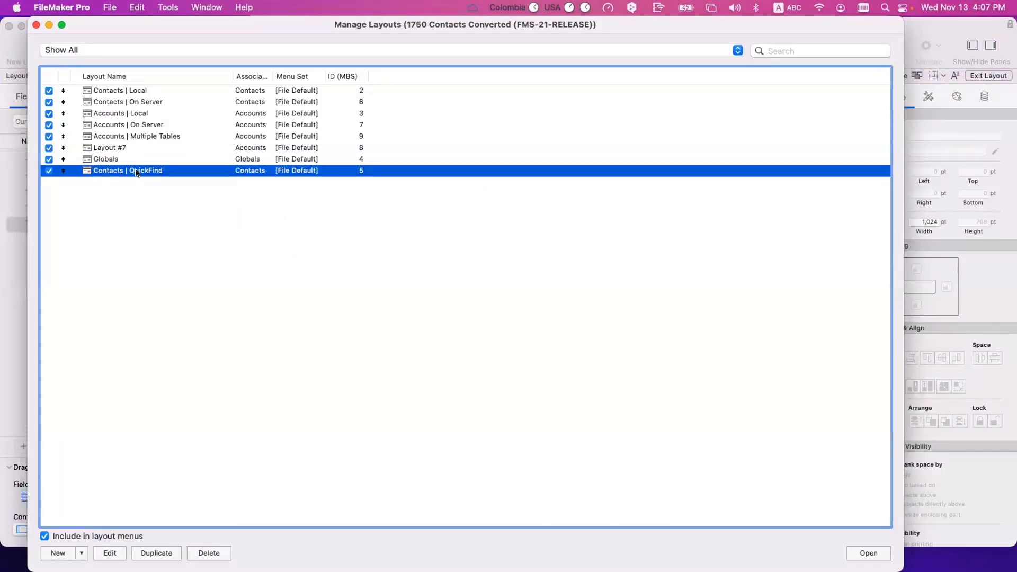
click(56, 553)
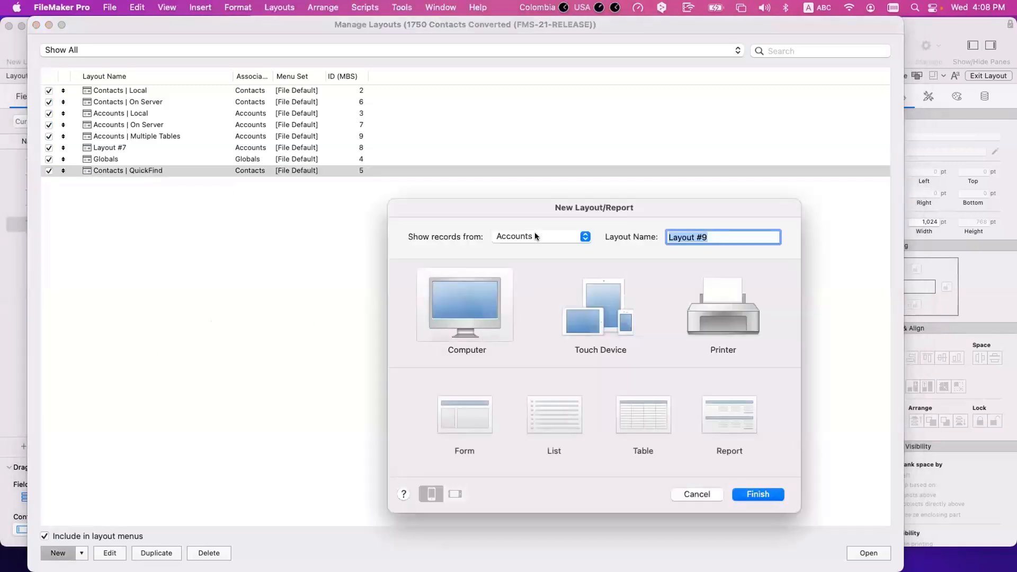
text(Accounts | QuickFinf)
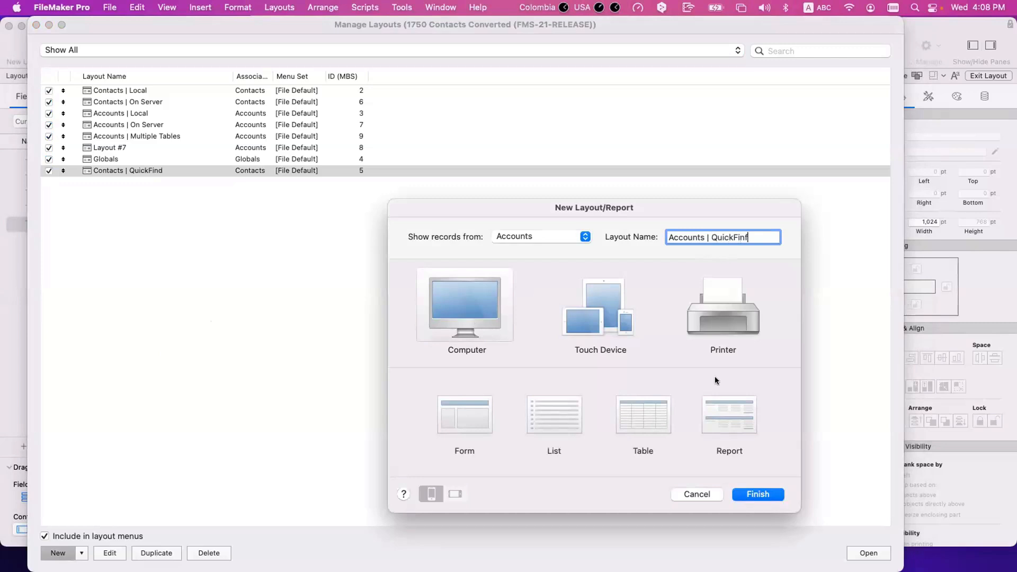
click(461, 419)
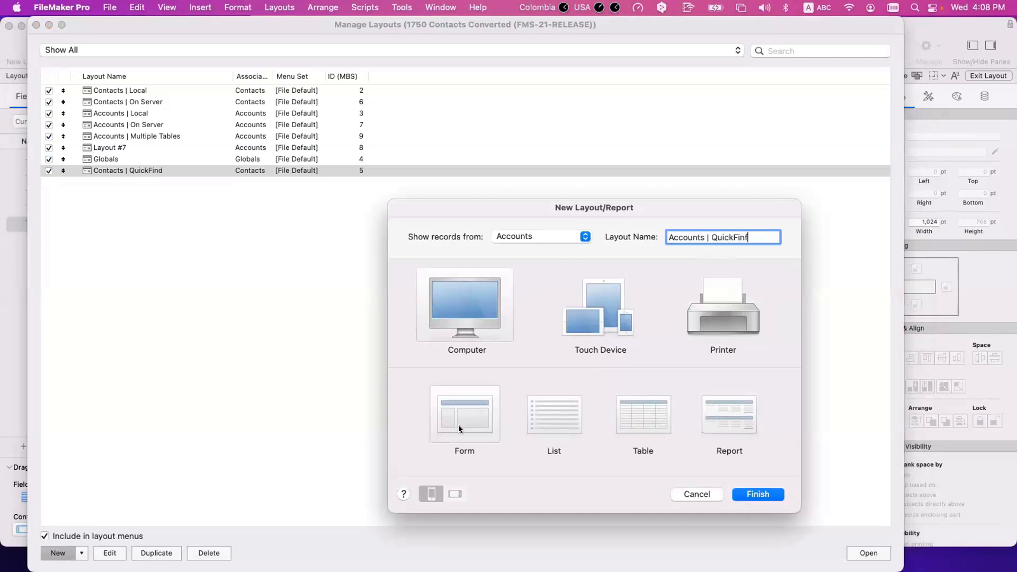
text(nd)
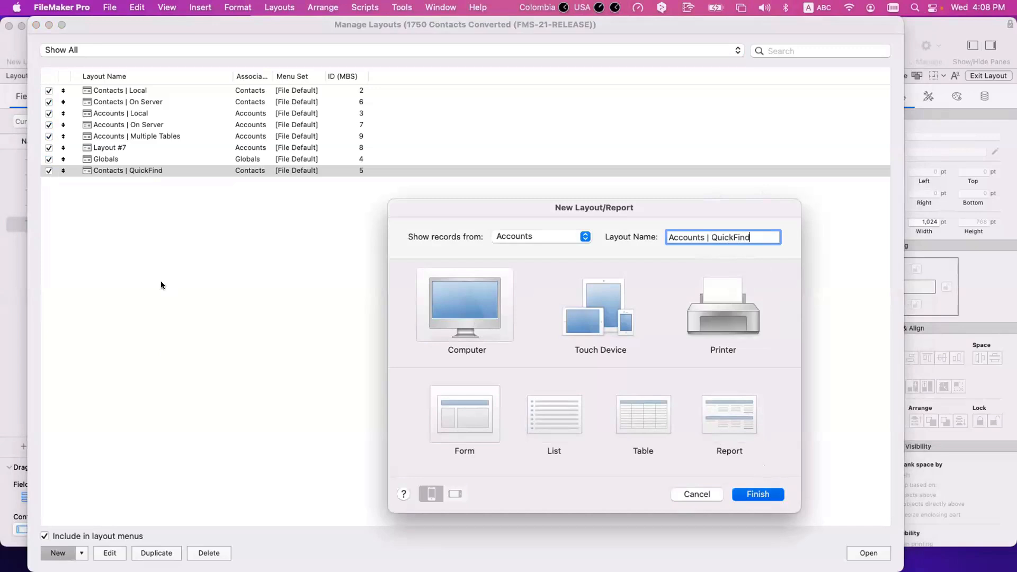
key(Return)
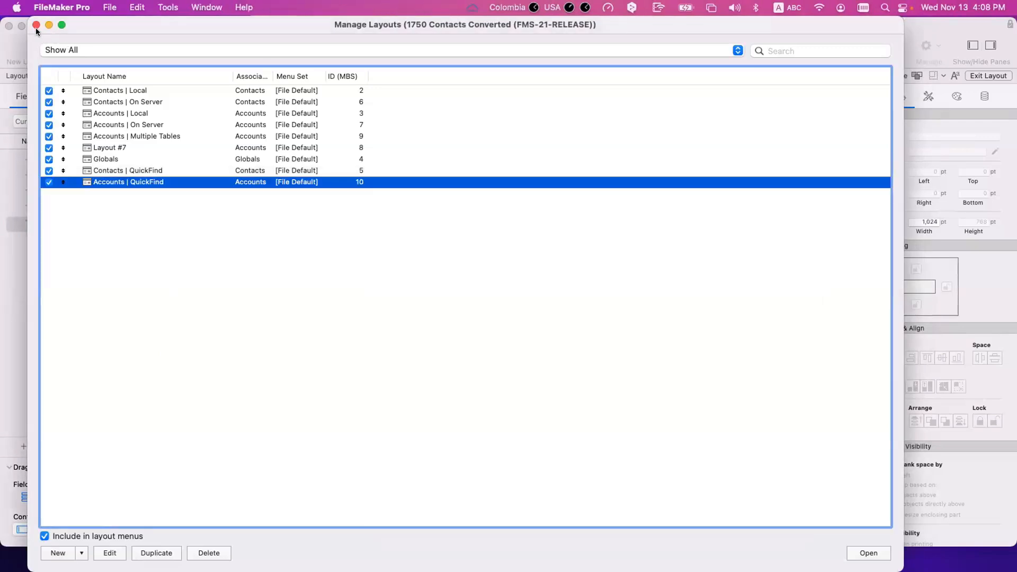
click(36, 26)
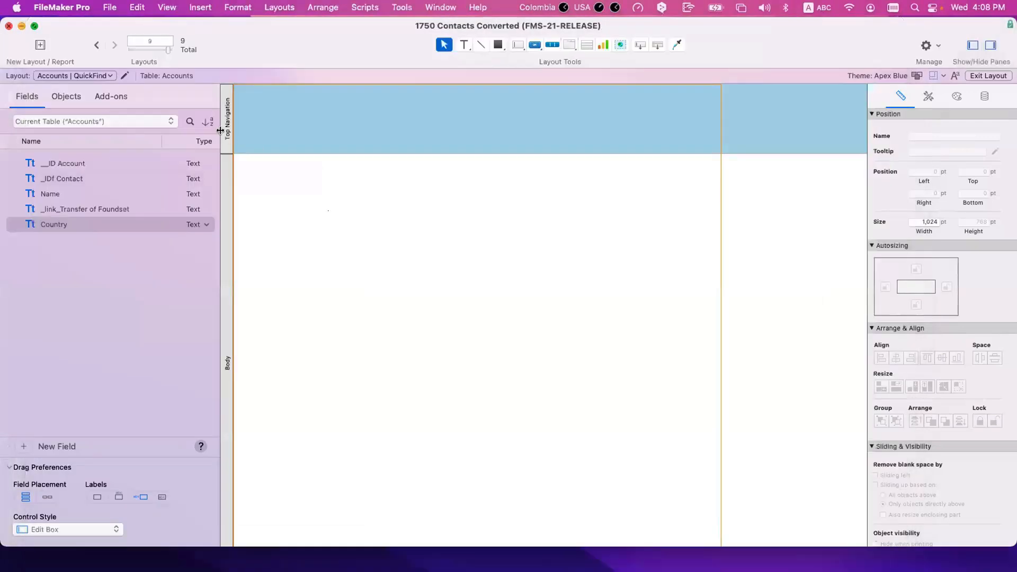
Step: Delete the Top Navigation part and place labelled Name and Country fields on the Accounts | QuickFind body
click(220, 127)
key(Delete)
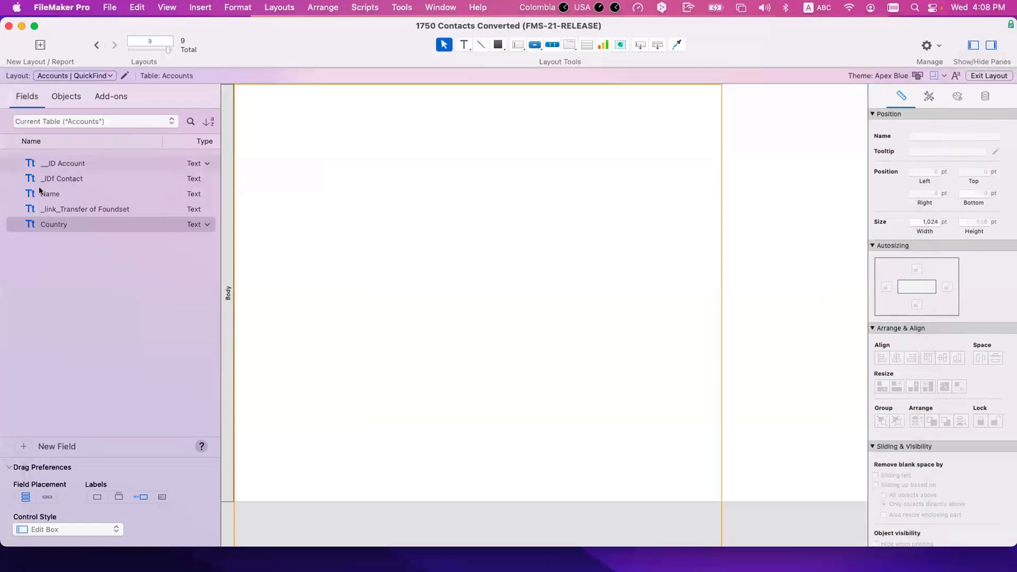
click(55, 194)
super+click(55, 224)
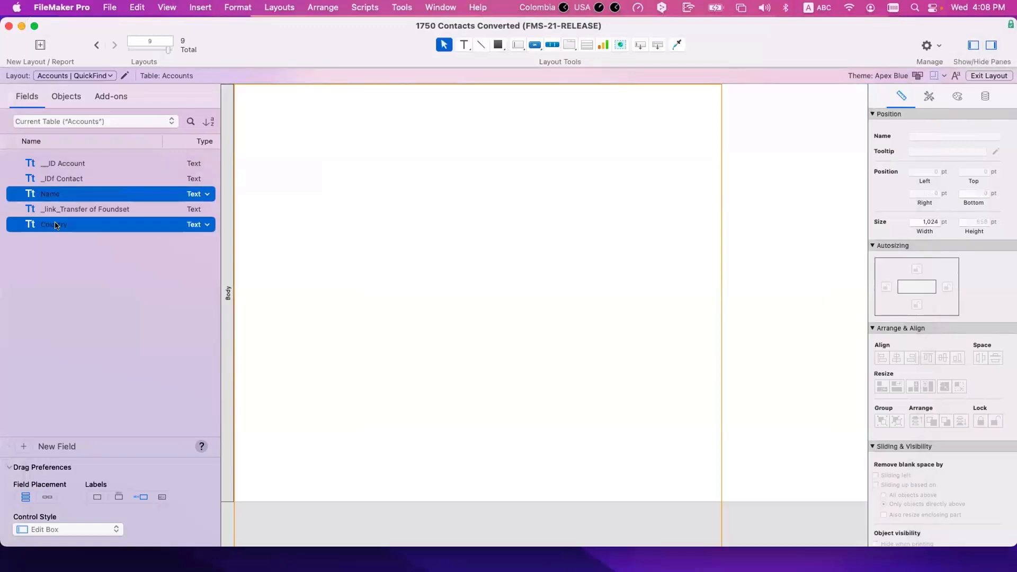
drag(55, 224, 390, 197)
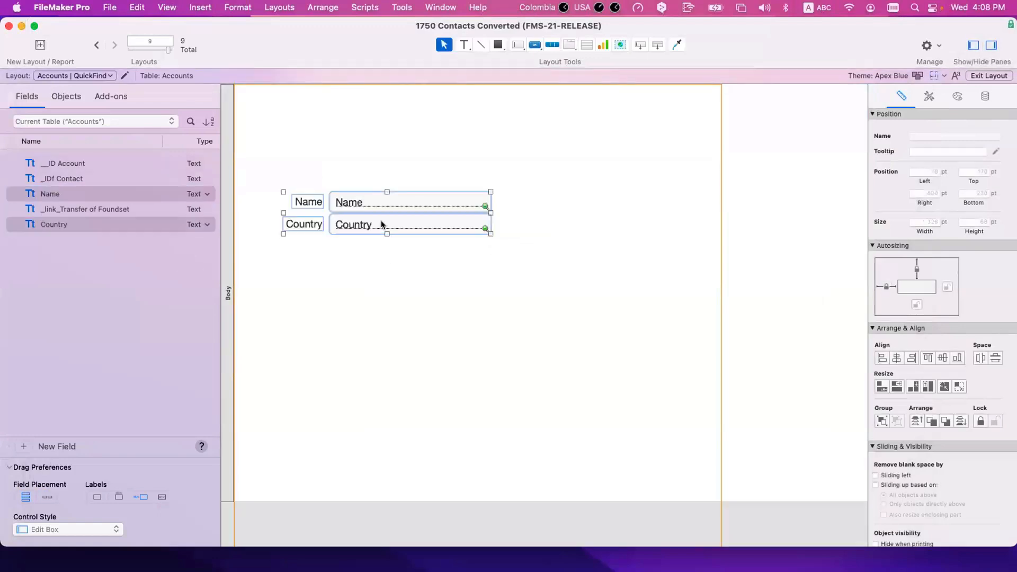
drag(414, 241, 378, 160)
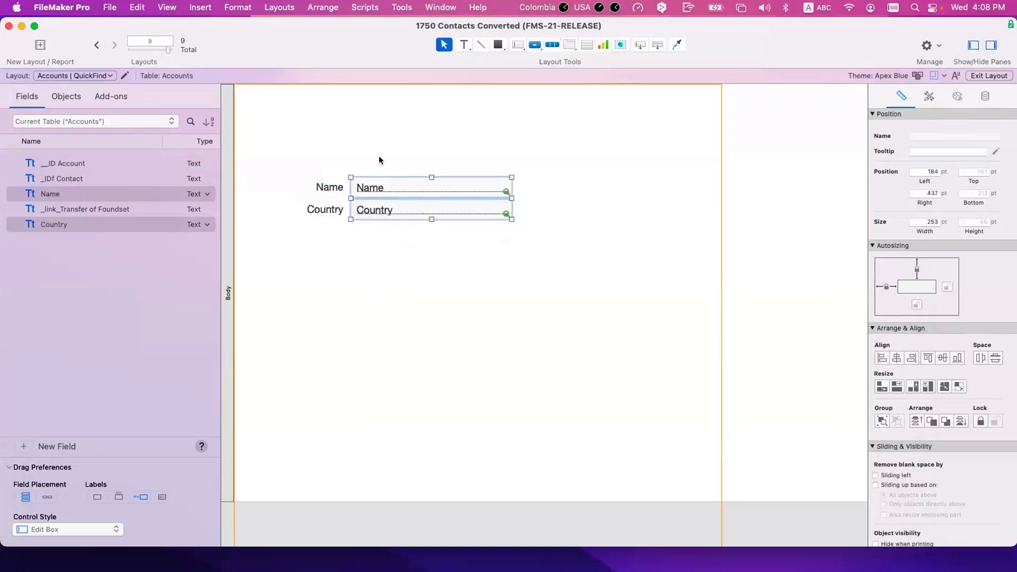
click(377, 160)
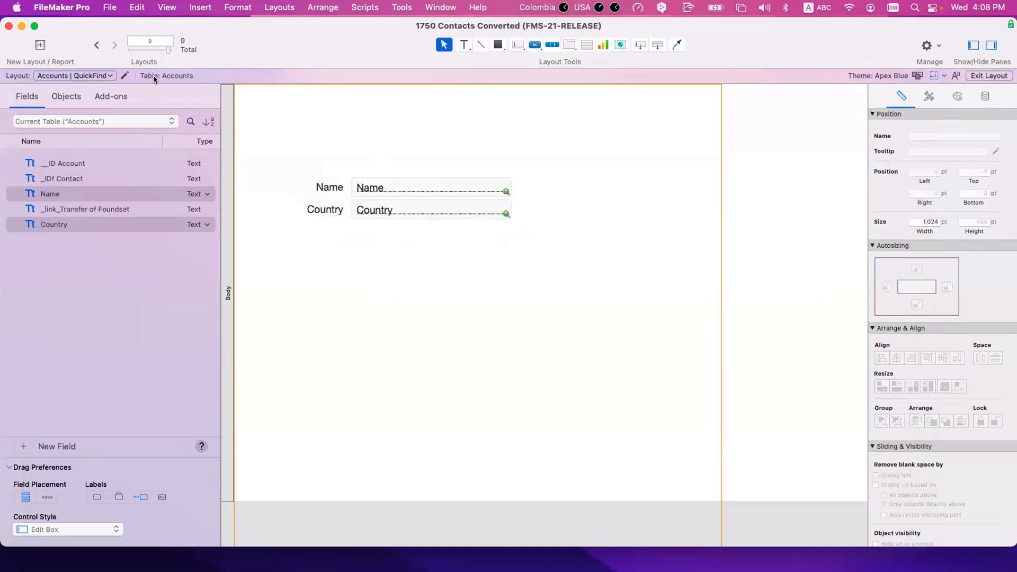
click(90, 46)
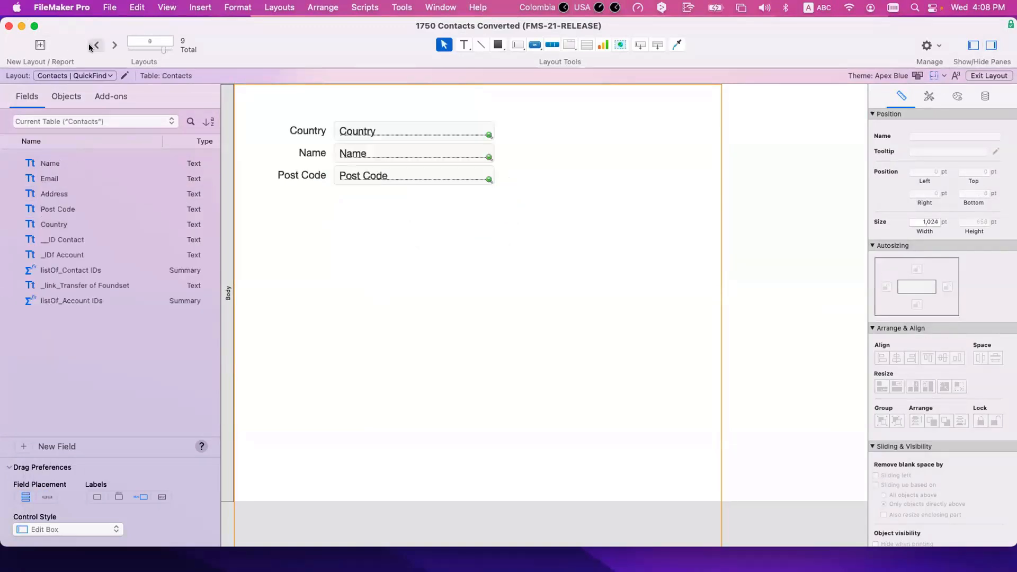
Step: Move the Name row above Country and the Country row below Post Code
click(360, 133)
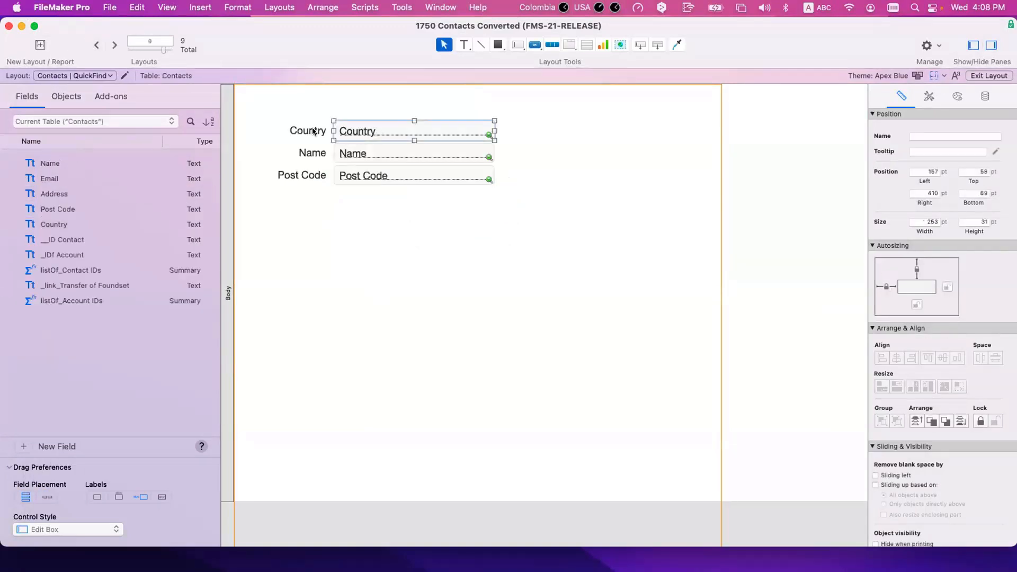
click(318, 152)
shift+click(359, 152)
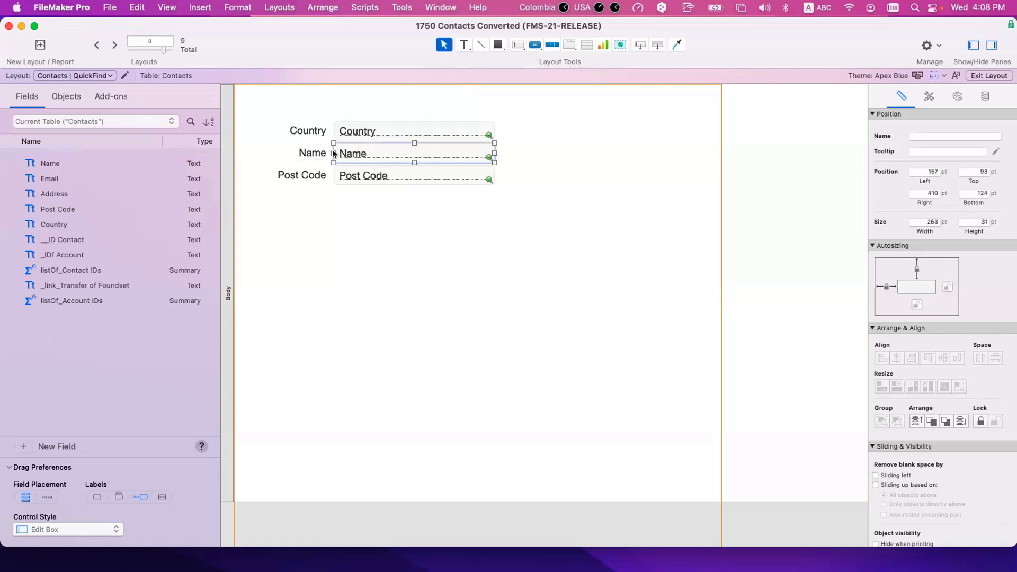
drag(360, 152, 358, 108)
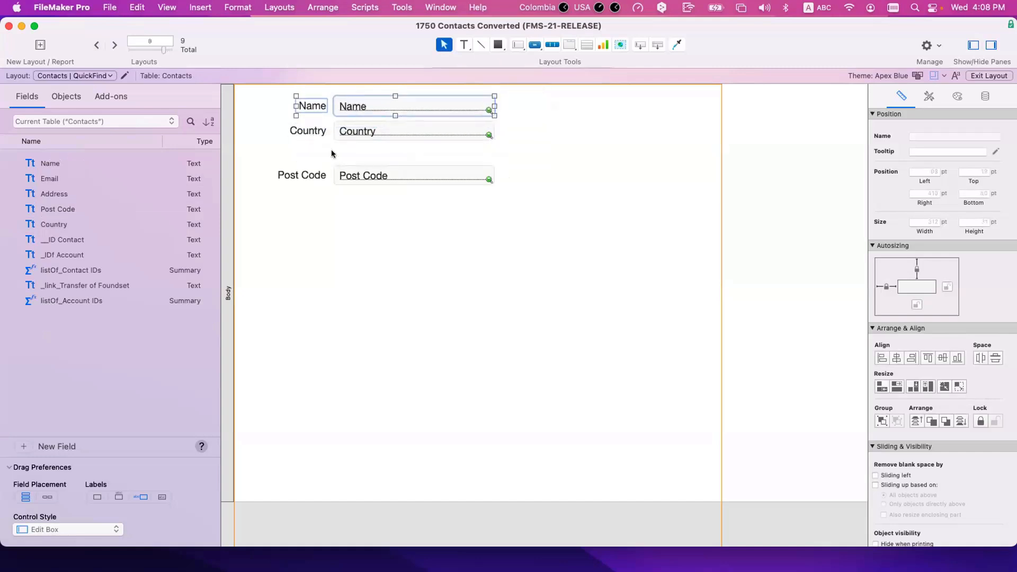
click(310, 133)
shift+click(369, 133)
shift+click(369, 132)
shift+click(363, 128)
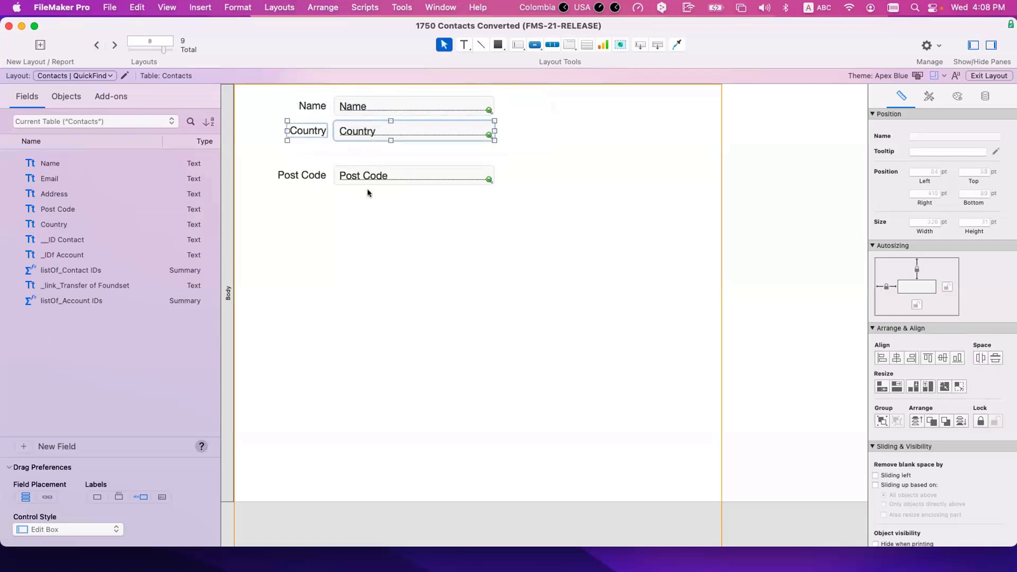
drag(363, 129, 364, 198)
Step: Realign the Name, Post Code and Country rows as one block, then go to Accounts | QuickFind
drag(279, 154, 386, 217)
drag(366, 173, 365, 129)
click(416, 212)
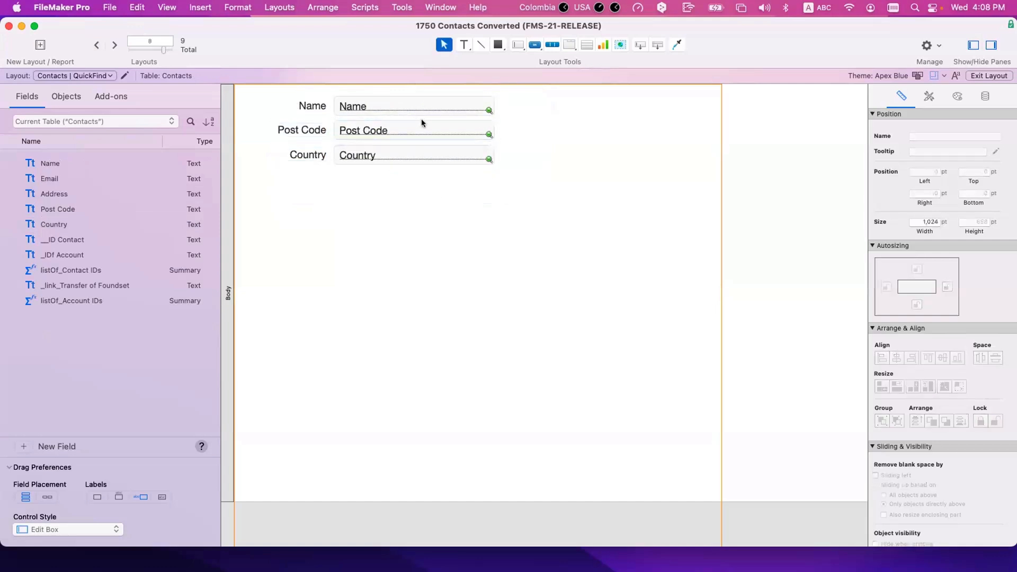
drag(578, 221, 281, 87)
drag(350, 103, 356, 127)
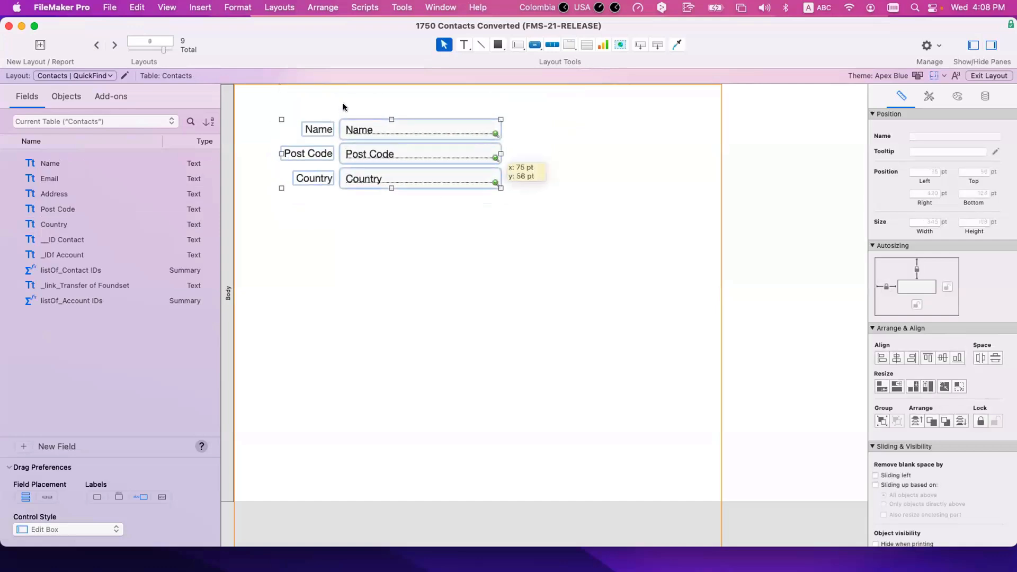
click(344, 103)
click(115, 47)
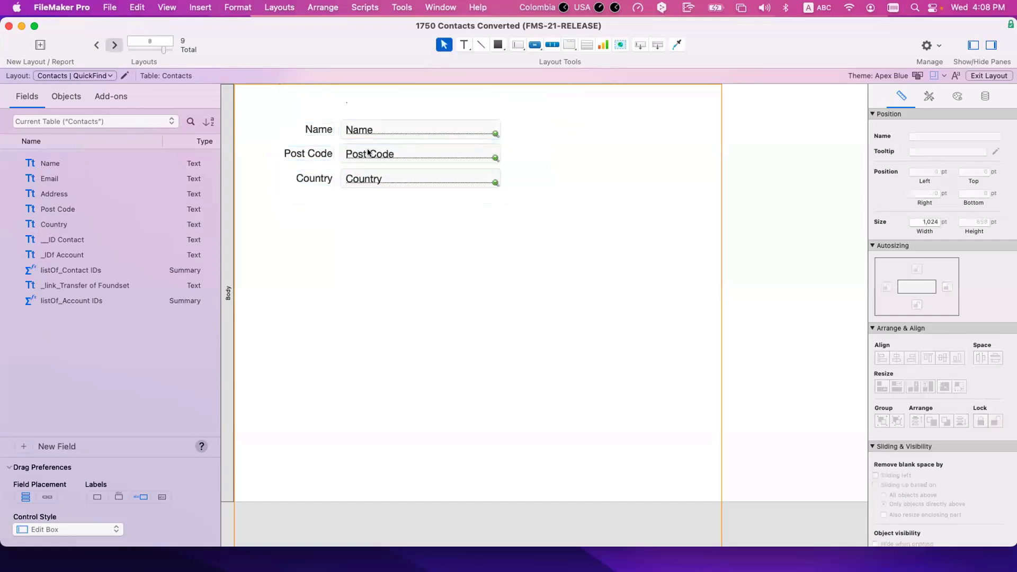
Step: Move the Name and Country fields up-left on Accounts | QuickFind, save, and check the Layout menu
drag(303, 175, 424, 255)
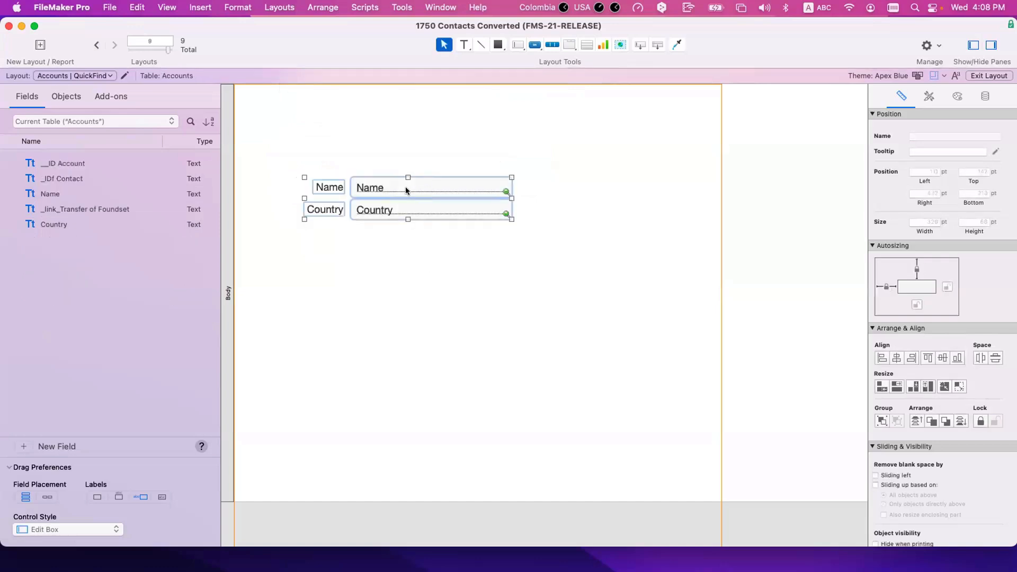
drag(405, 187, 385, 130)
click(393, 205)
scroll(393, 205, down, 1)
key(super+s)
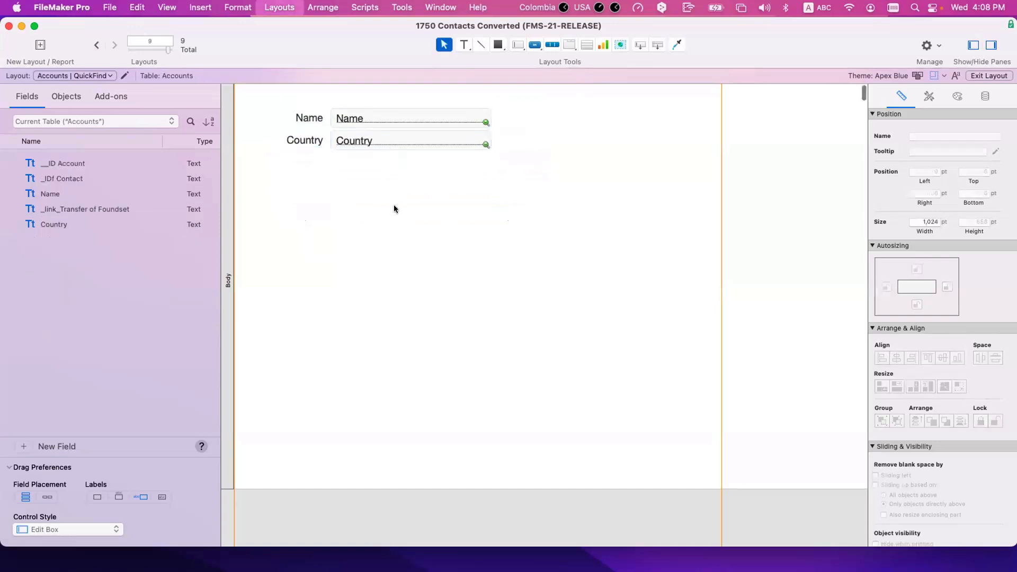
scroll(380, 165, up, 1)
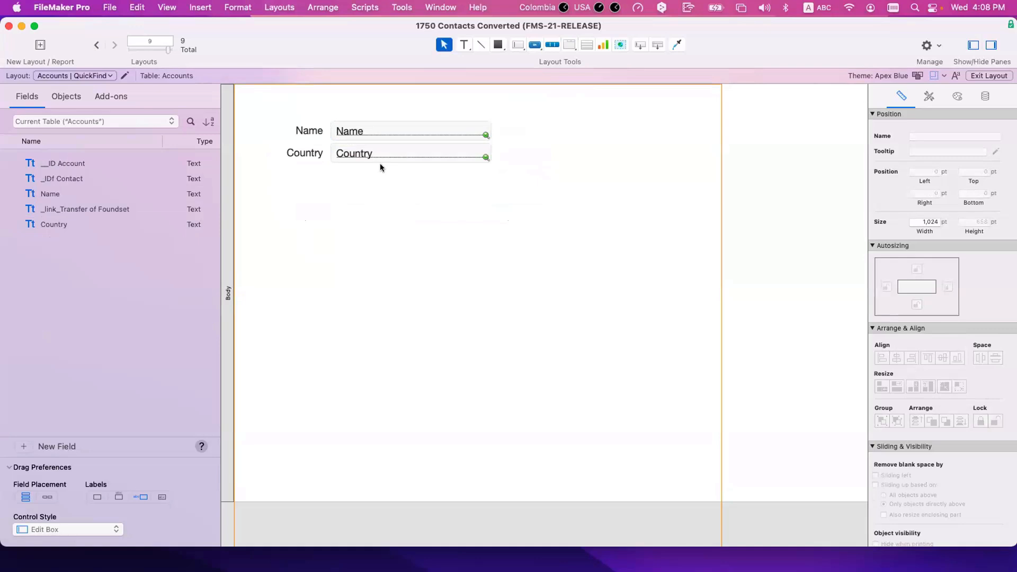
click(71, 75)
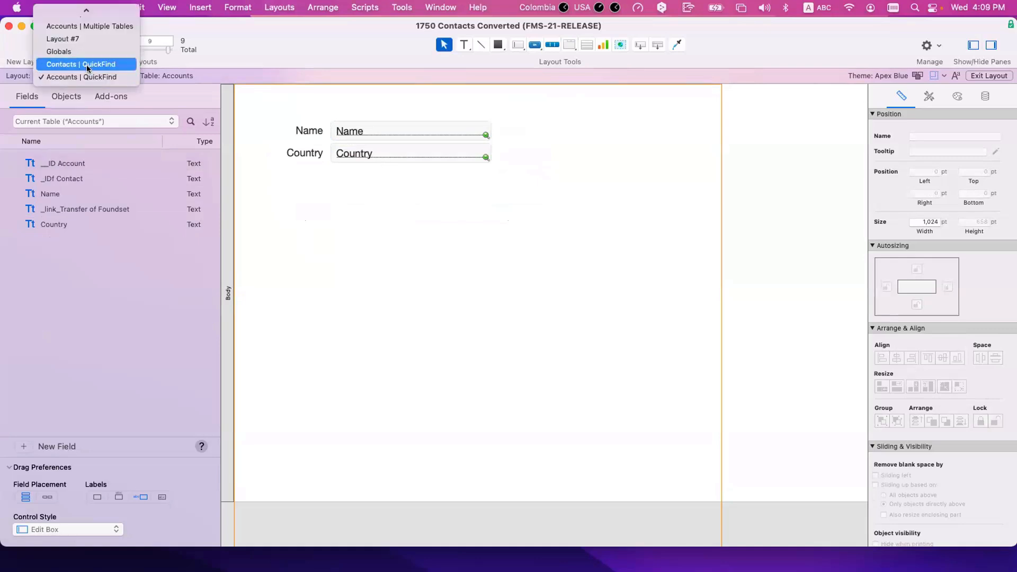
scroll(88, 69, up, 3)
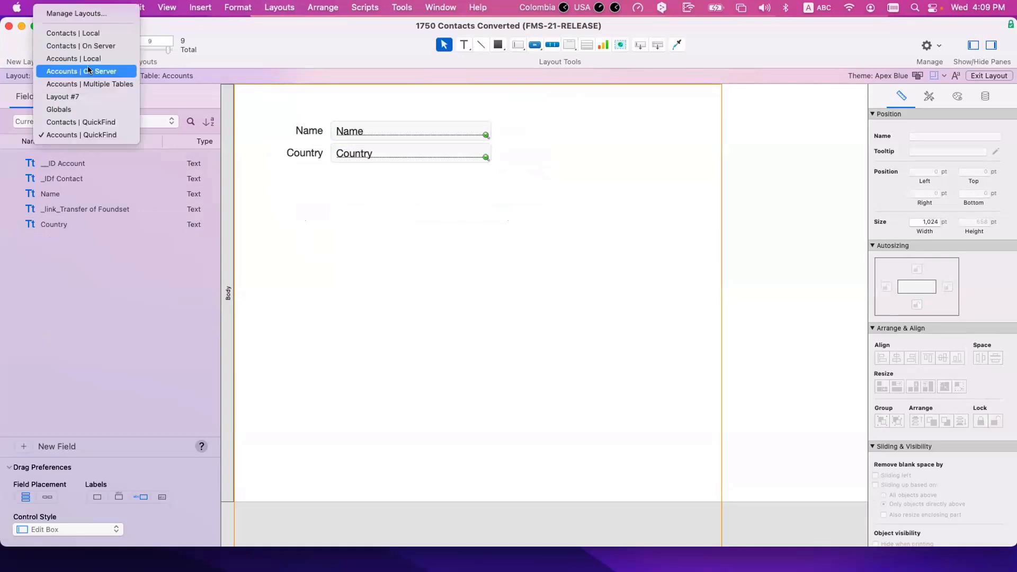
click(336, 285)
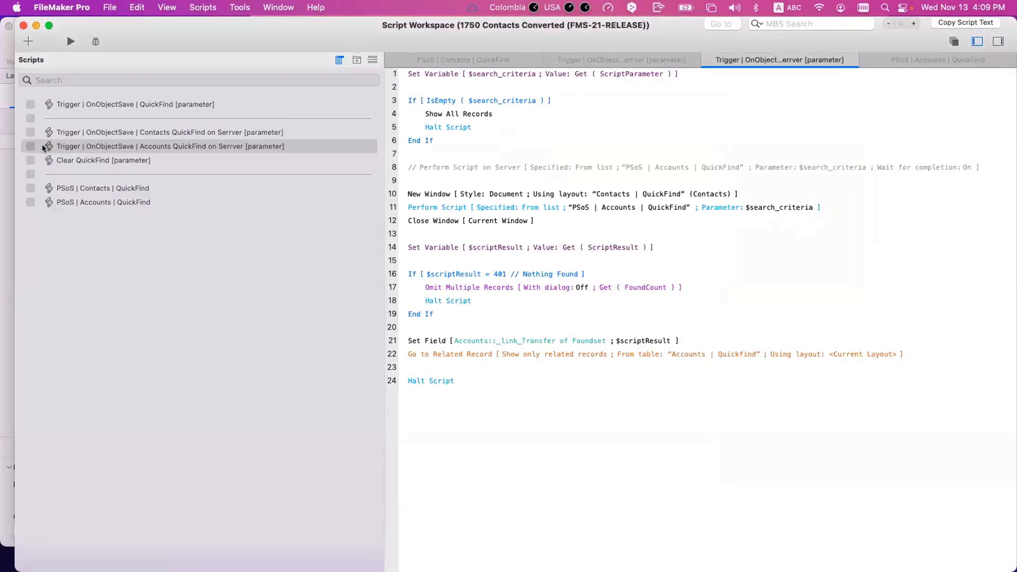
Step: Duplicate PSoS | Accounts | QuickFind and rename the copy PSoS | Multiple Tables | QuickFind
click(44, 149)
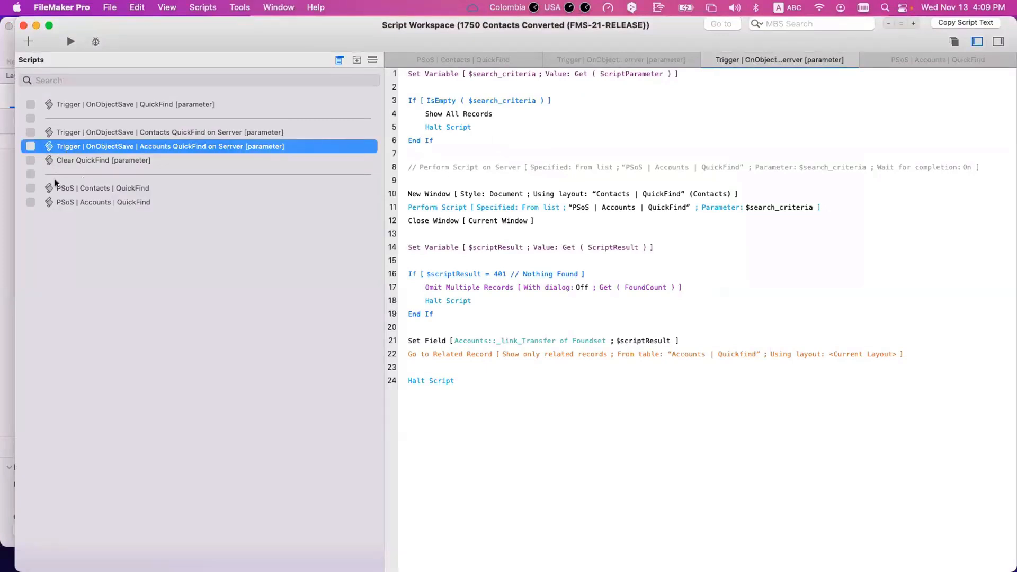
click(64, 202)
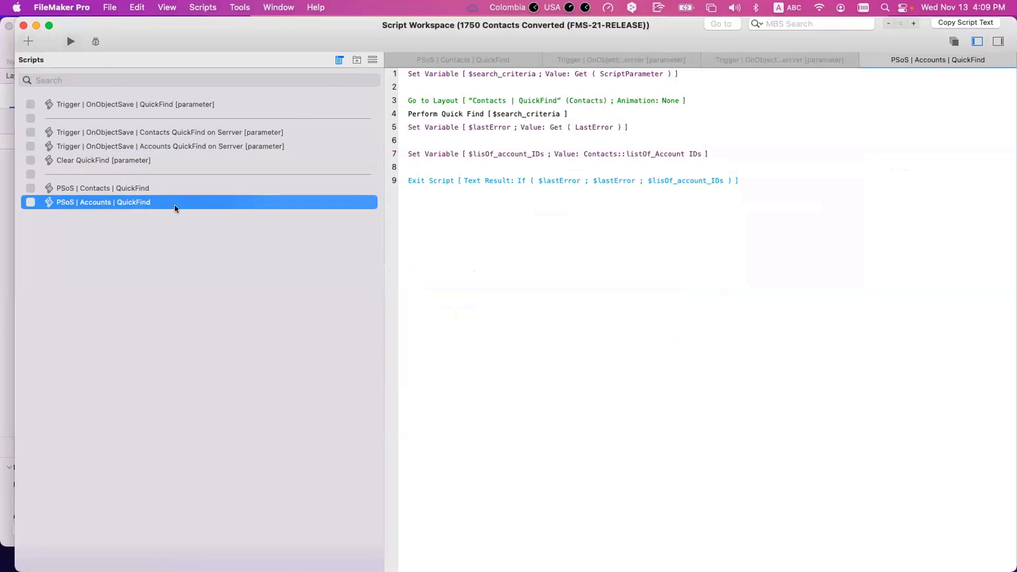
key(super+s)
key(super+d)
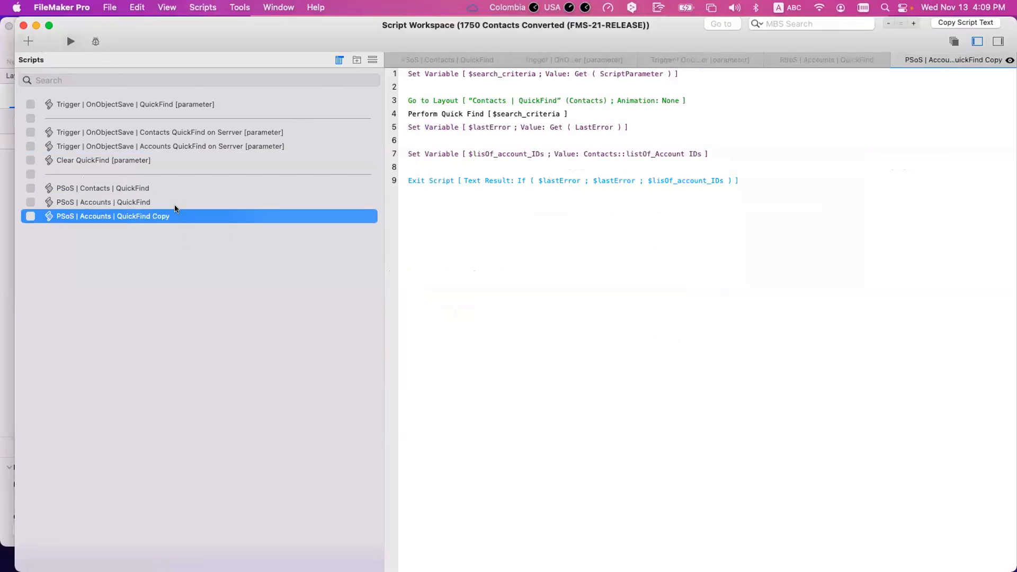
click(120, 217)
double_click(96, 216)
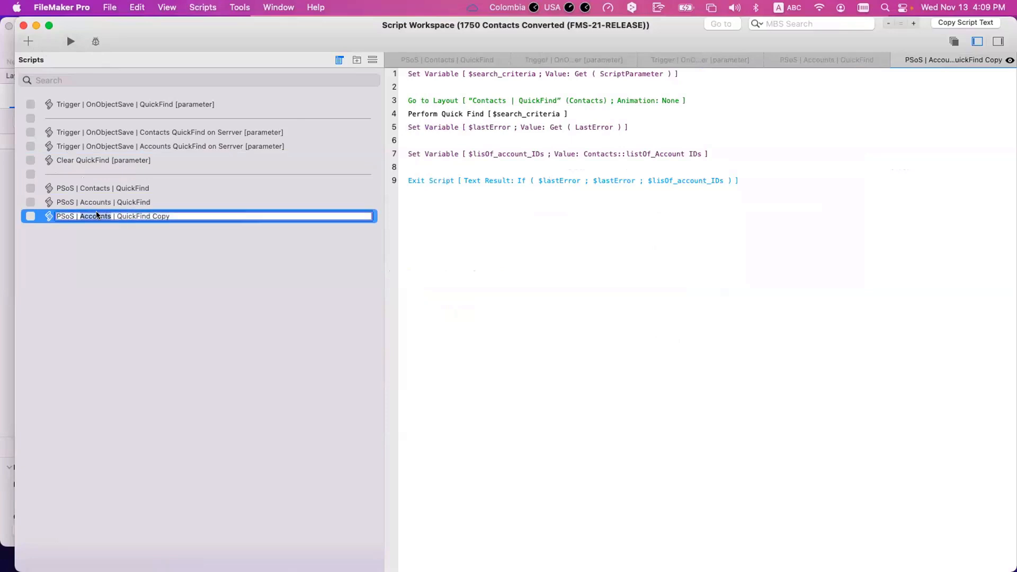
text(Multiple)
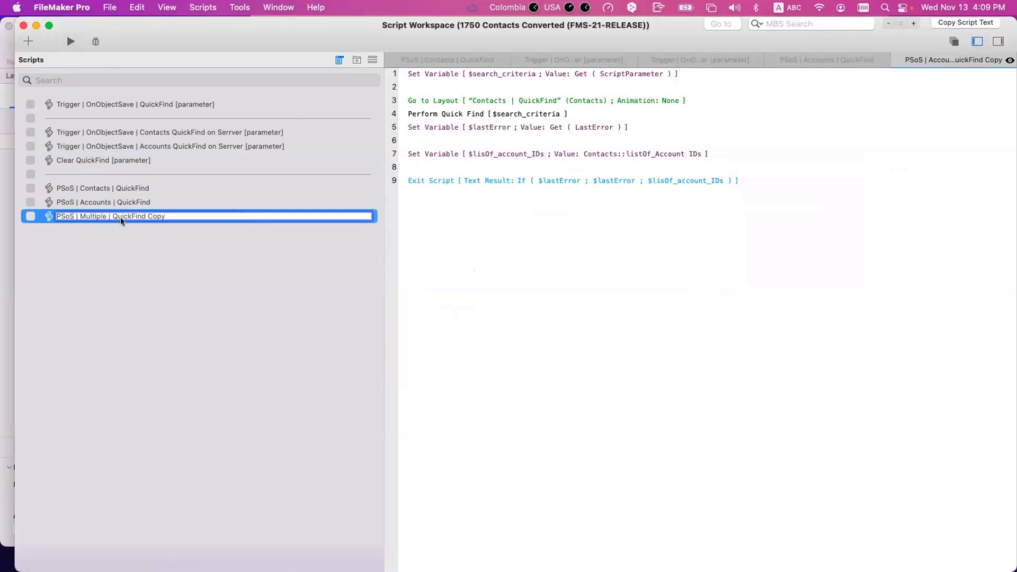
text( Tables)
key(BackSpace)
key(BackSpace)
key(BackSpace)
key(BackSpace)
key(BackSpace)
key(Return)
Step: Review the new script's search, Go to Layout, Perform Quick Find, $lastError and $lisOf_account_IDs steps
click(191, 218)
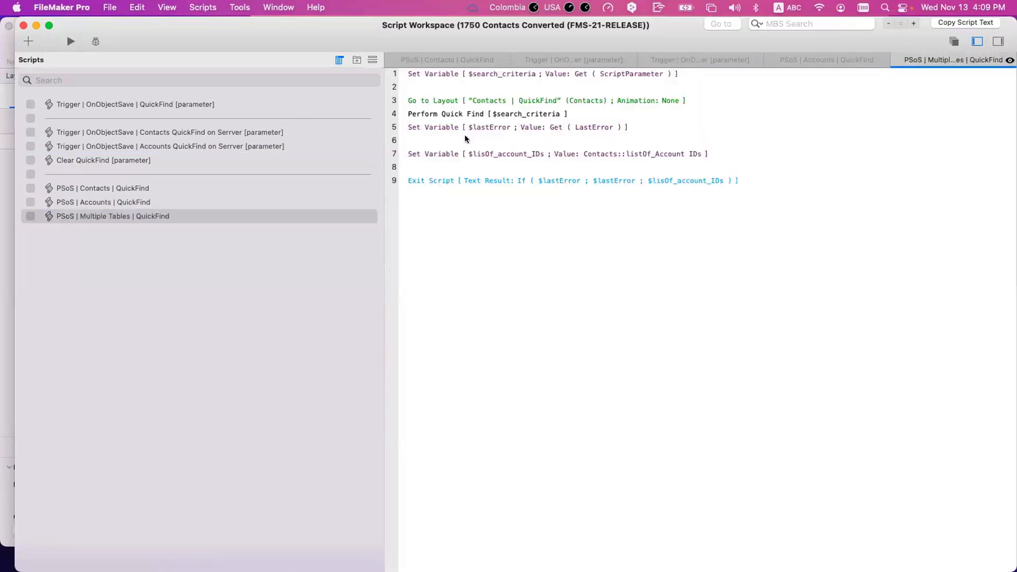
click(447, 73)
click(462, 101)
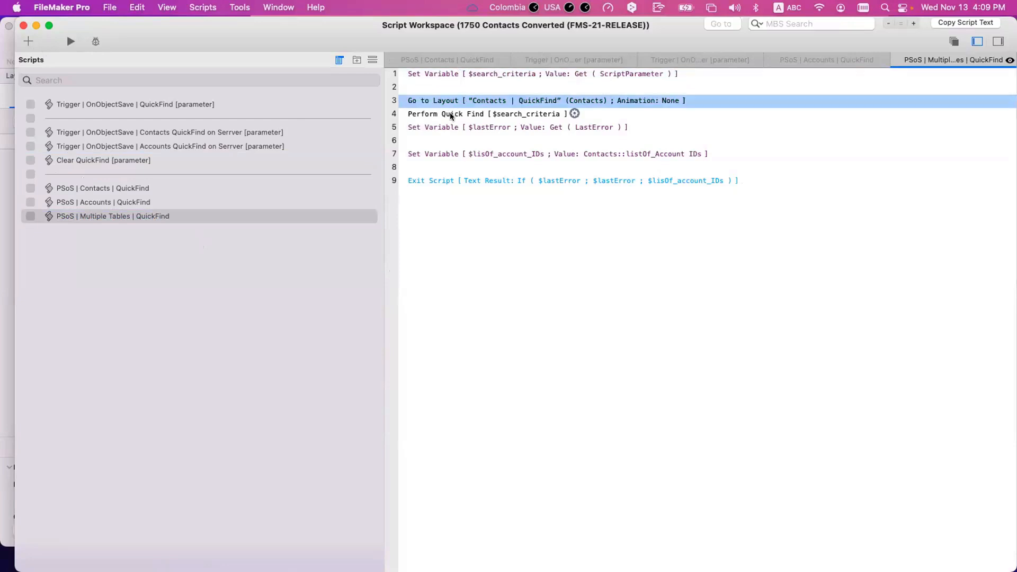
click(453, 114)
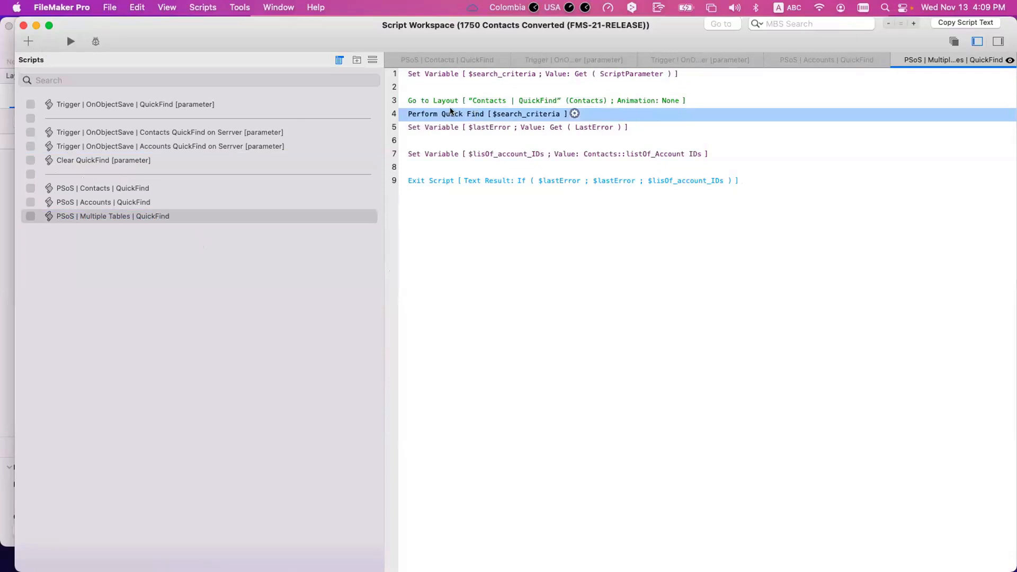
click(436, 131)
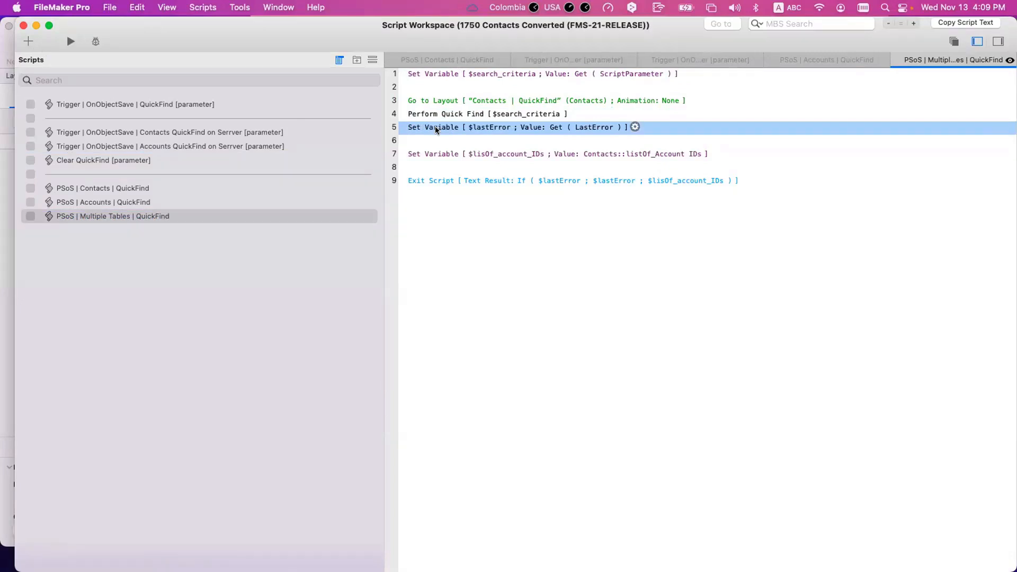
click(427, 154)
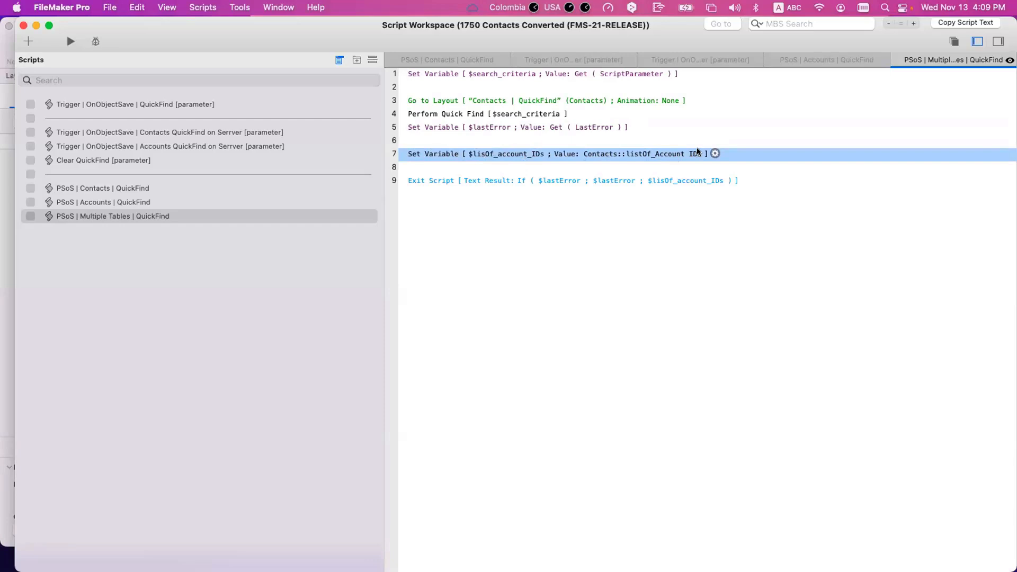
Step: Duplicate the Go to Layout through ID-list steps and point the copy at Accounts | QuickFind
key(Return)
key(Return)
click(440, 154)
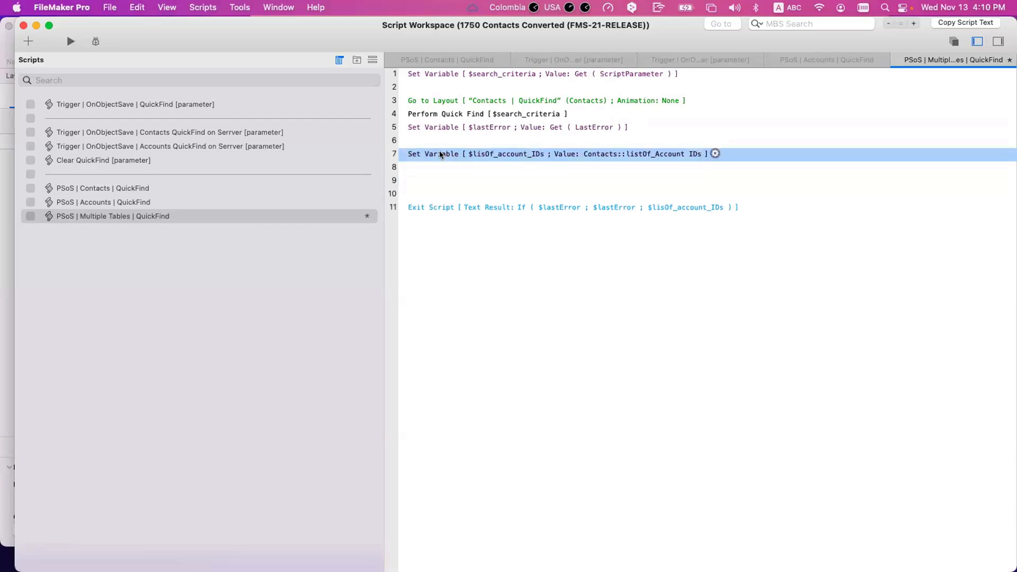
click(440, 100)
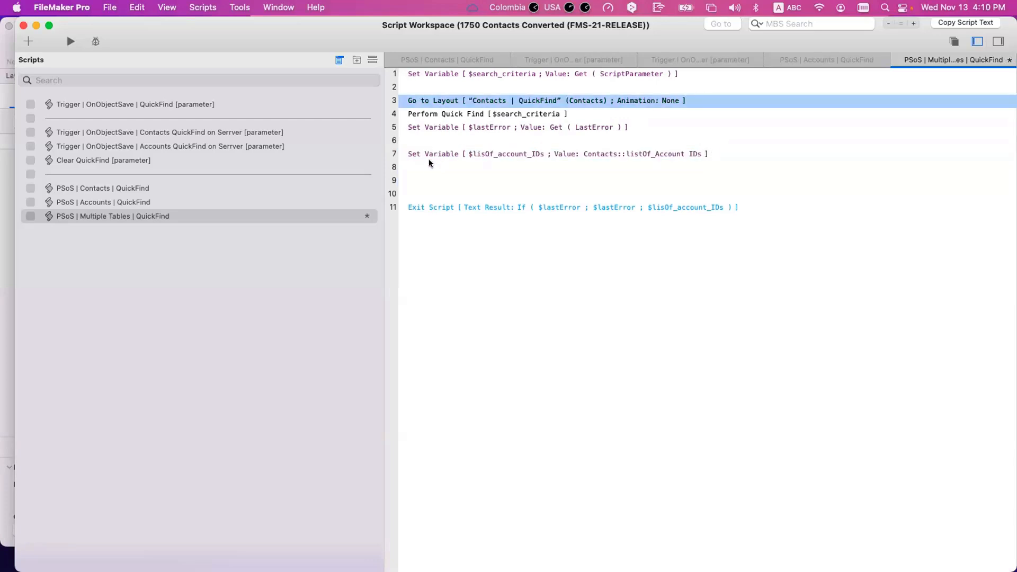
shift+click(428, 166)
key(super+d)
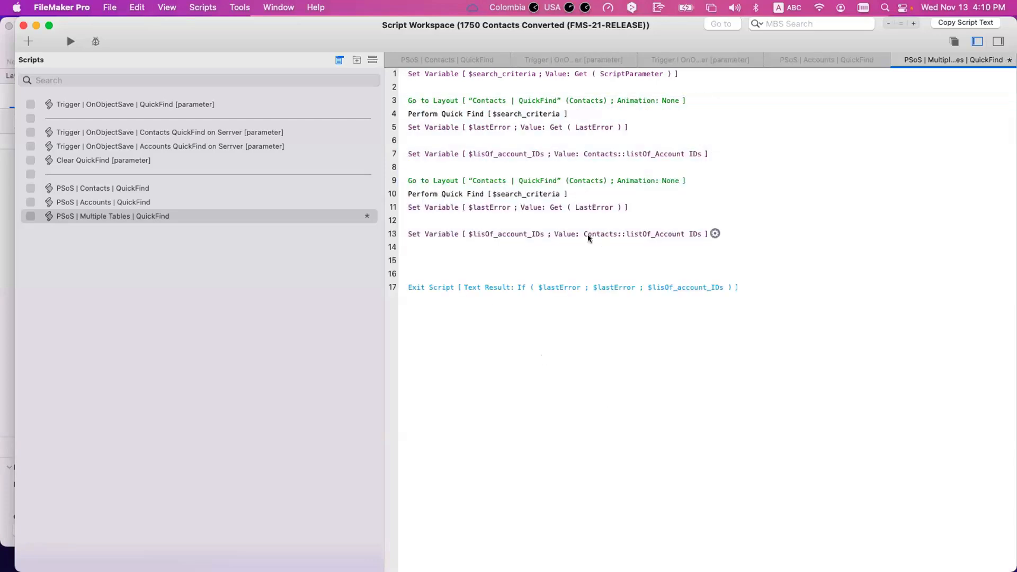
click(503, 180)
click(511, 188)
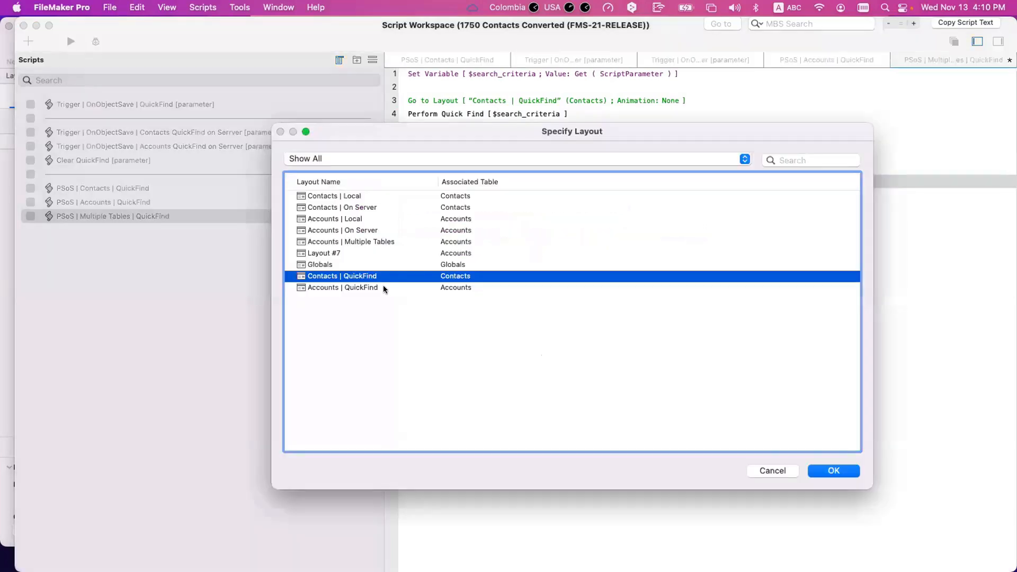
click(383, 287)
key(Return)
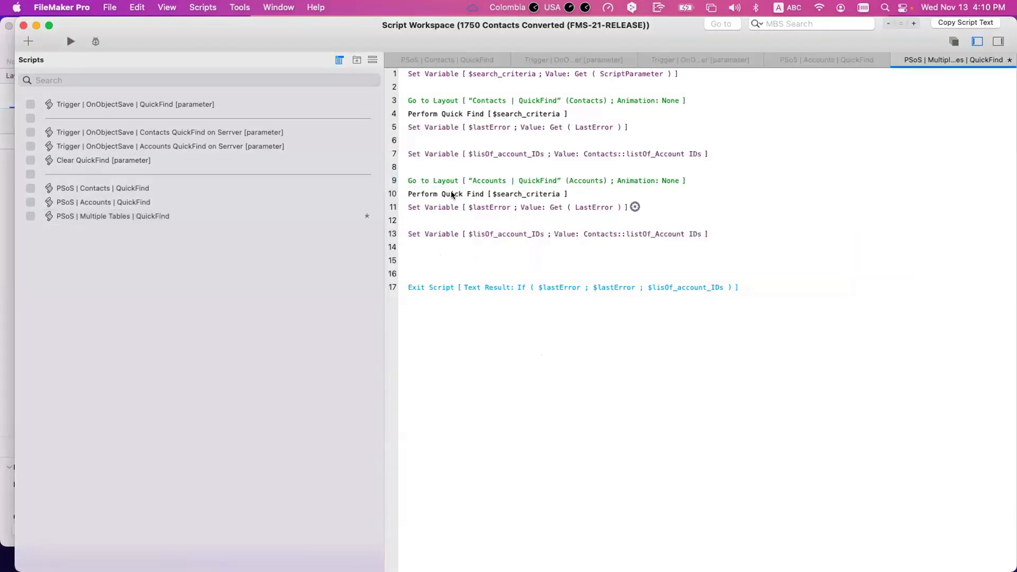
Step: Delete both $lastError Set Variable steps and the leftover empty lines
click(512, 194)
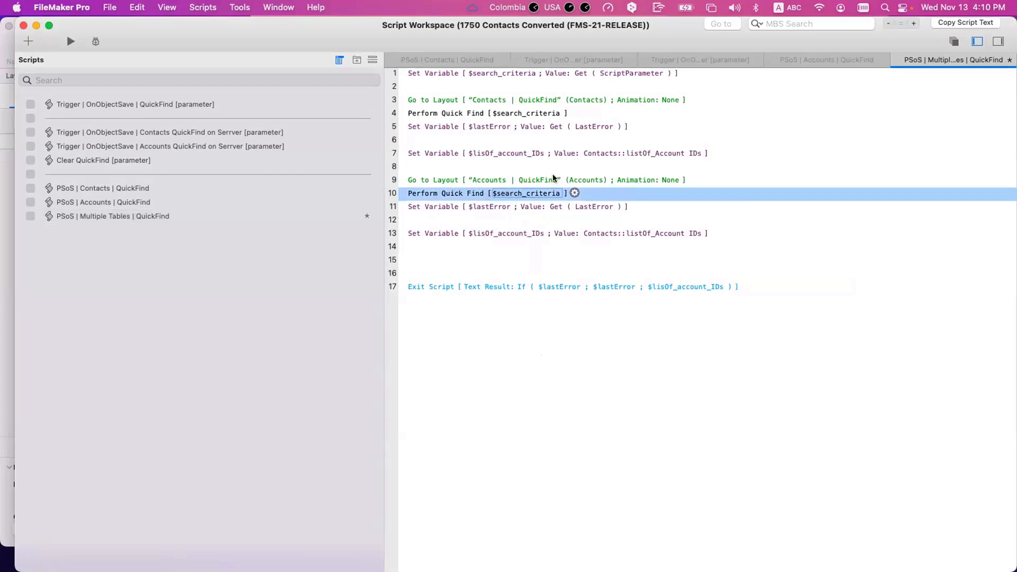
click(444, 181)
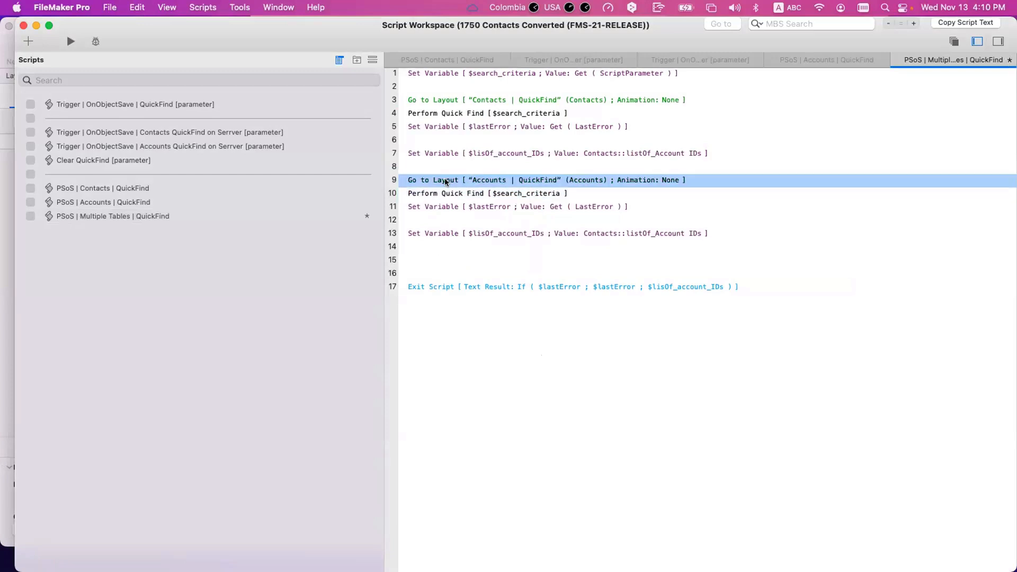
click(428, 208)
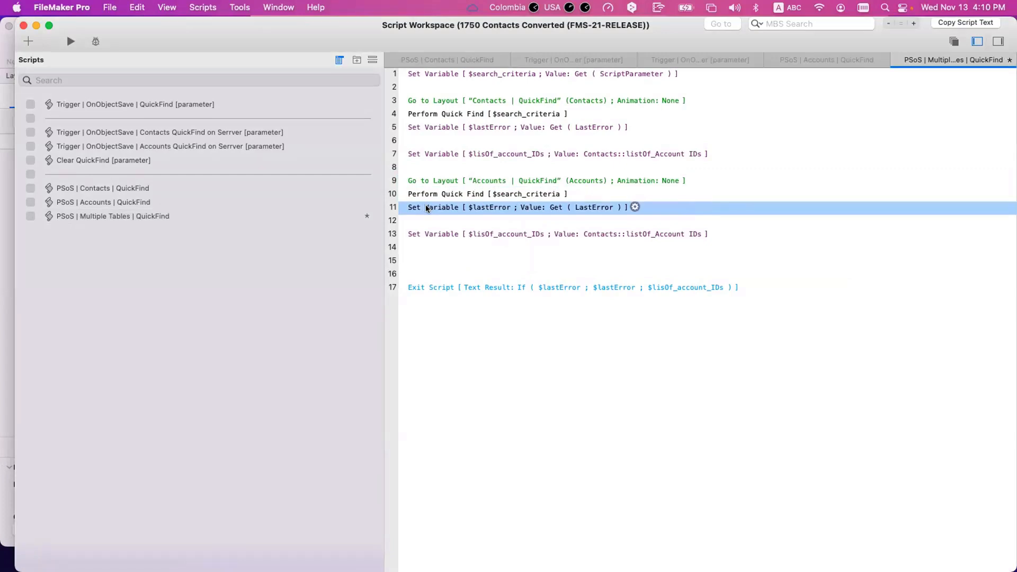
super+click(432, 128)
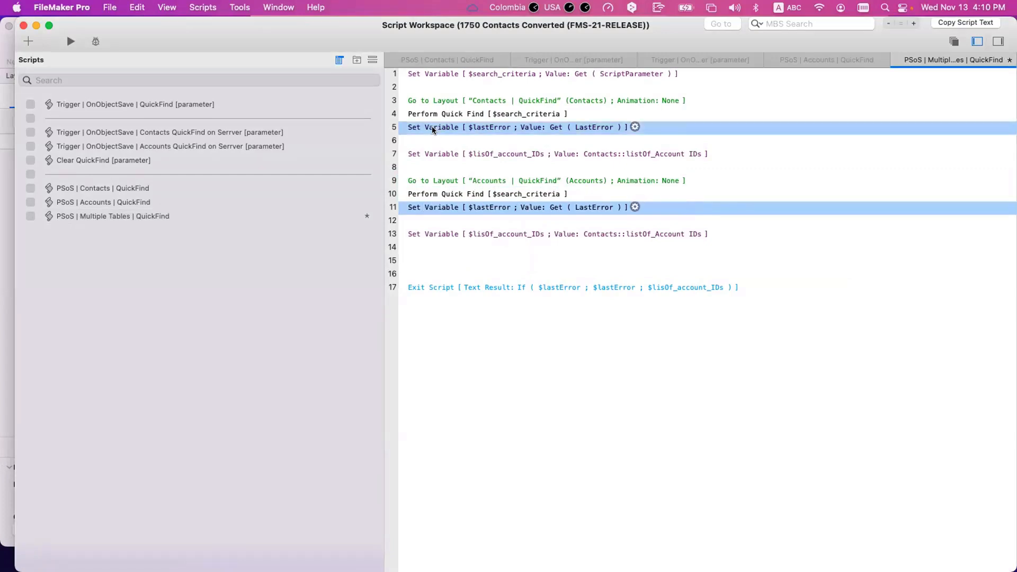
key(Delete)
click(434, 129)
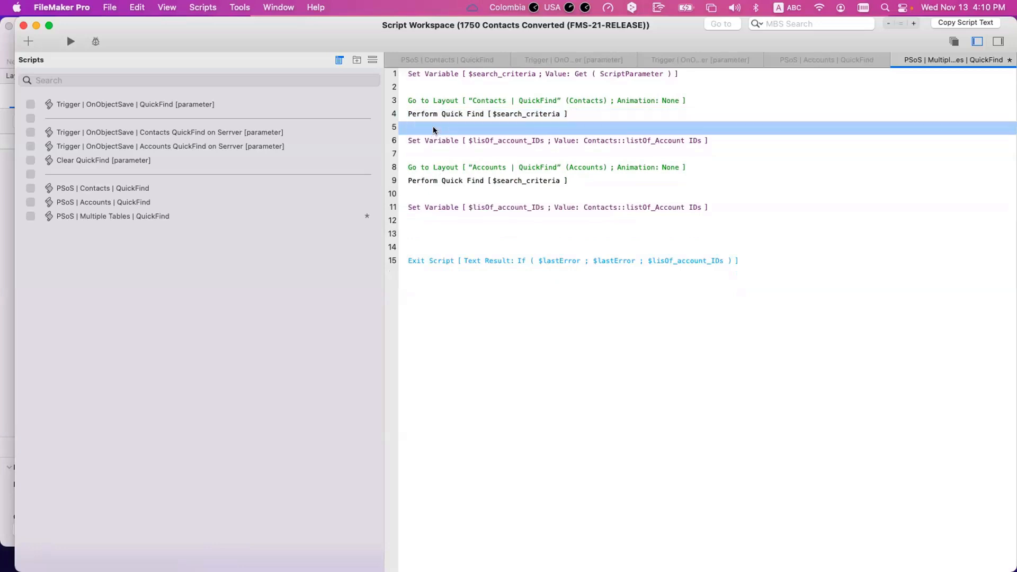
key(Delete)
click(427, 182)
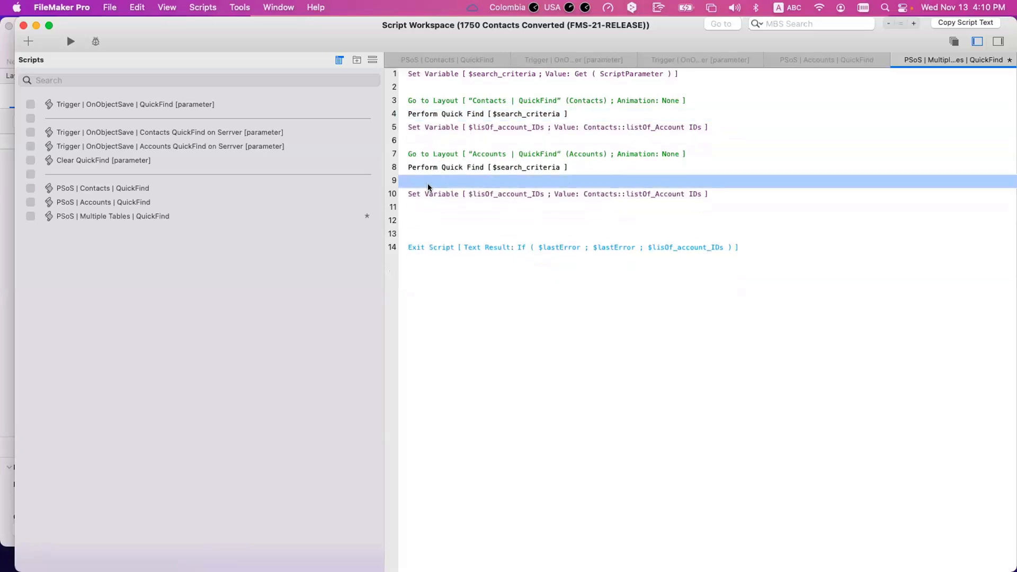
key(Delete)
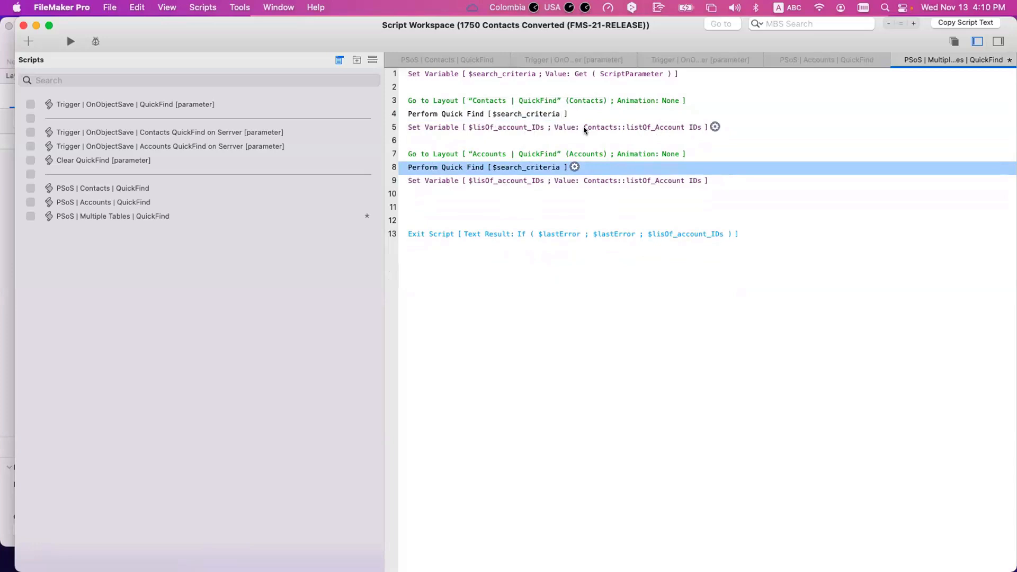
Step: Review the Contacts Go to Layout, first Perform Quick Find and first $lisOf_account_IDs steps
click(425, 102)
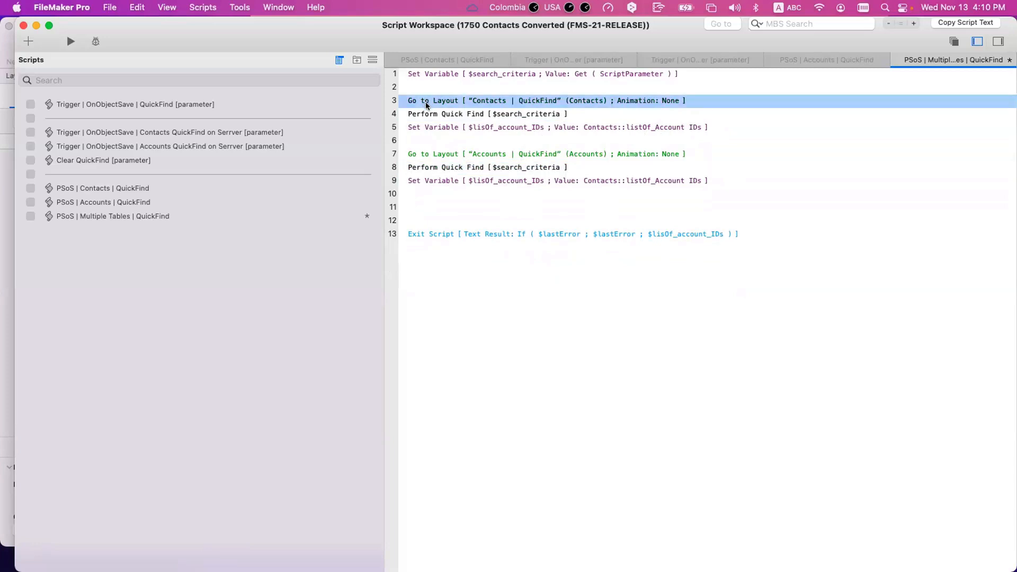
click(427, 113)
click(516, 128)
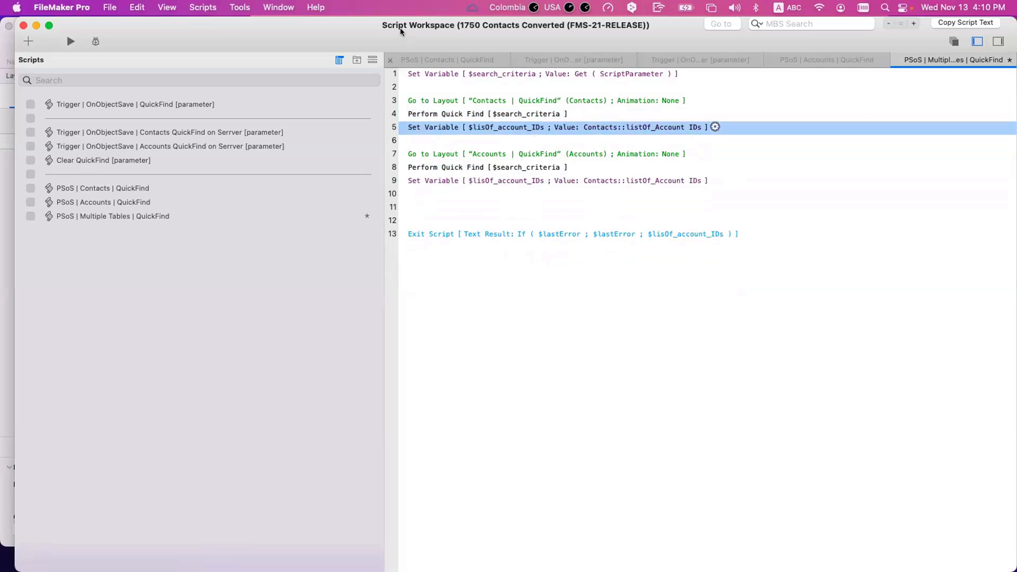
Step: Move the Script Workspace aside, bring the Accounts | QuickFind layout forward, and show the layout list
drag(400, 27, 615, 203)
click(328, 95)
click(77, 73)
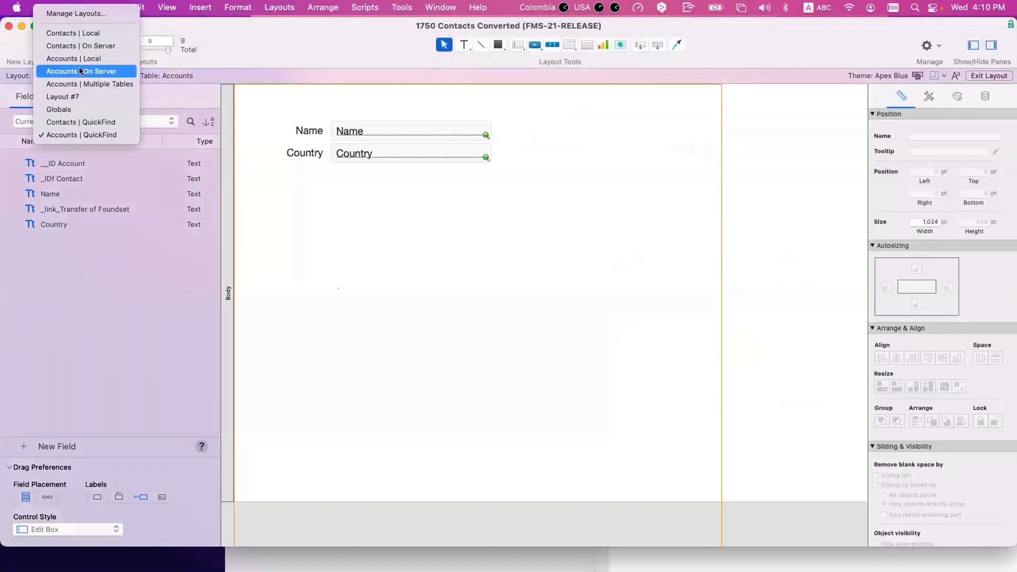
Step: Switch to the Accounts | Multiple Tables layout and bring the Script Workspace back in front
click(80, 84)
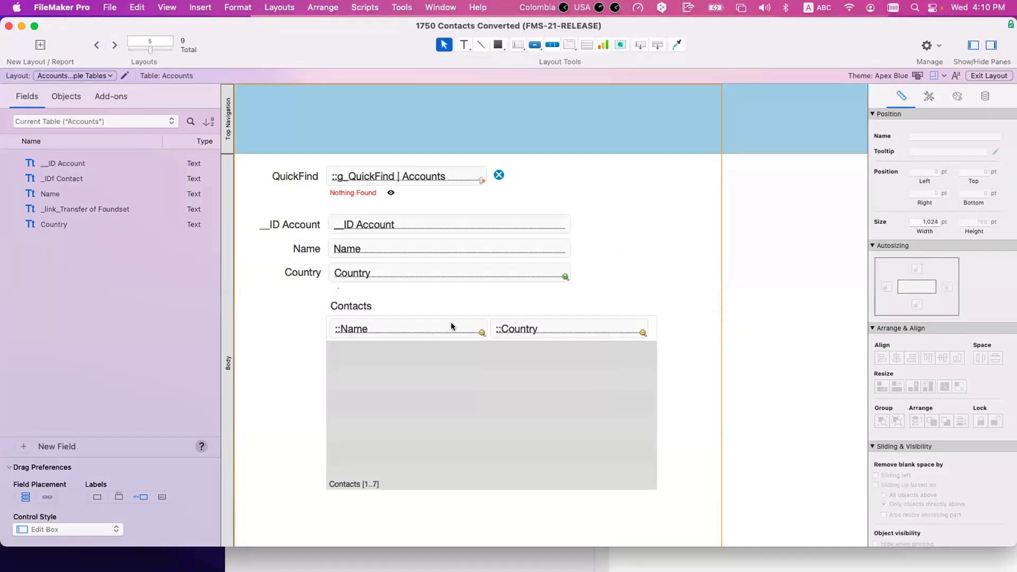
drag(654, 46, 535, 51)
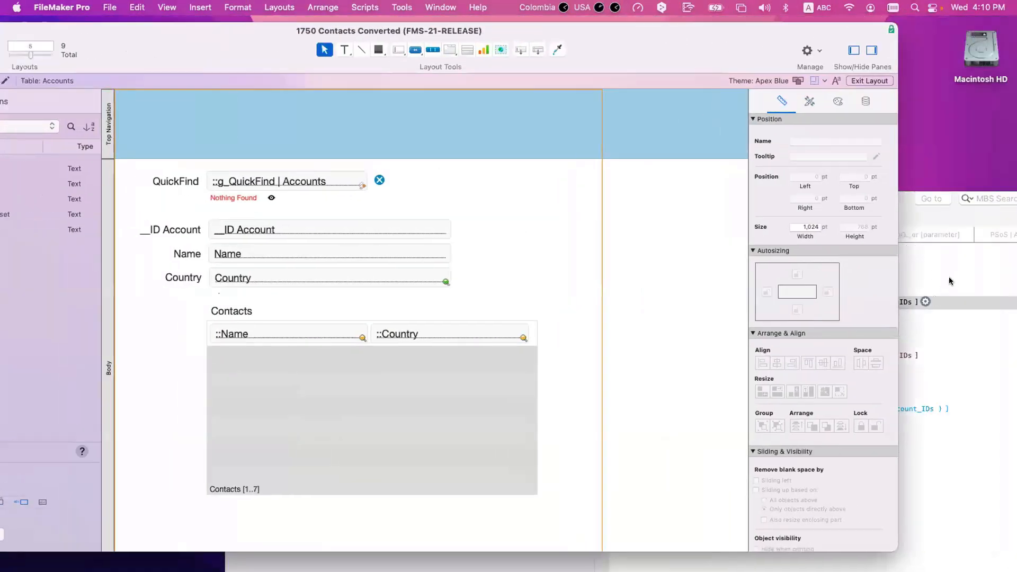
click(949, 277)
drag(760, 215, 681, 171)
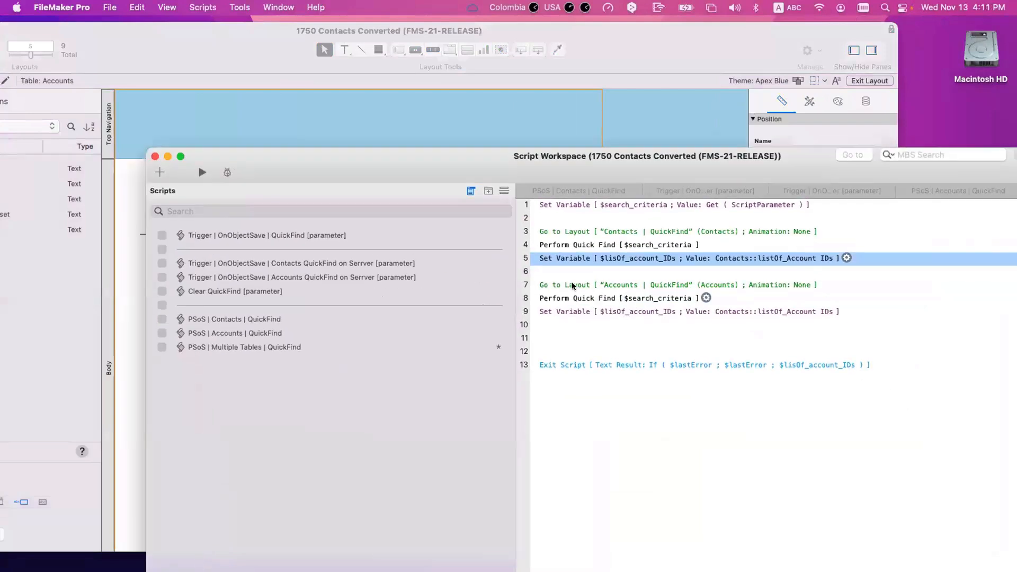
Step: Review the Accounts Go to Layout, second Perform Quick Find and second $lisOf_account_IDs steps
click(558, 286)
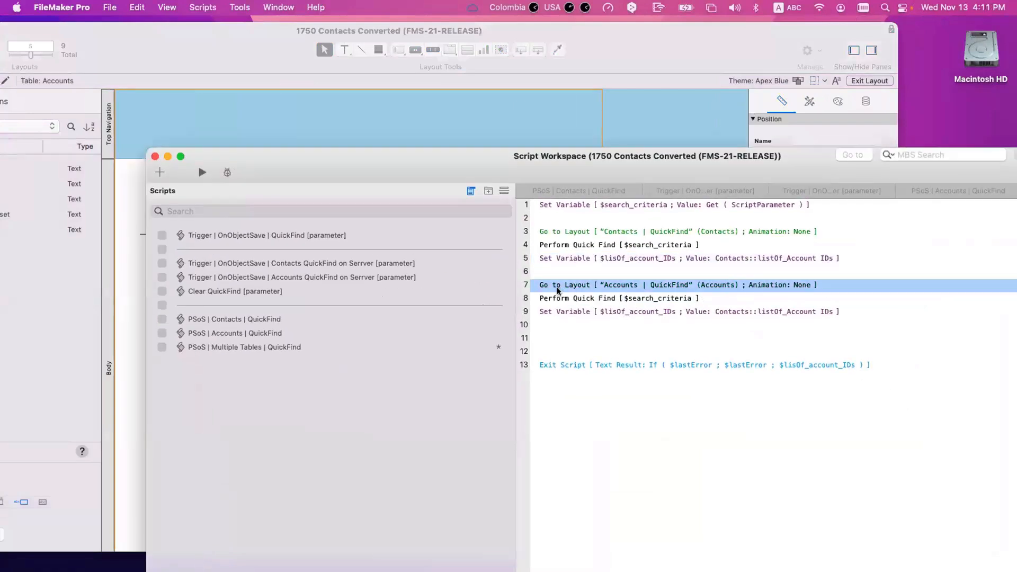
click(558, 299)
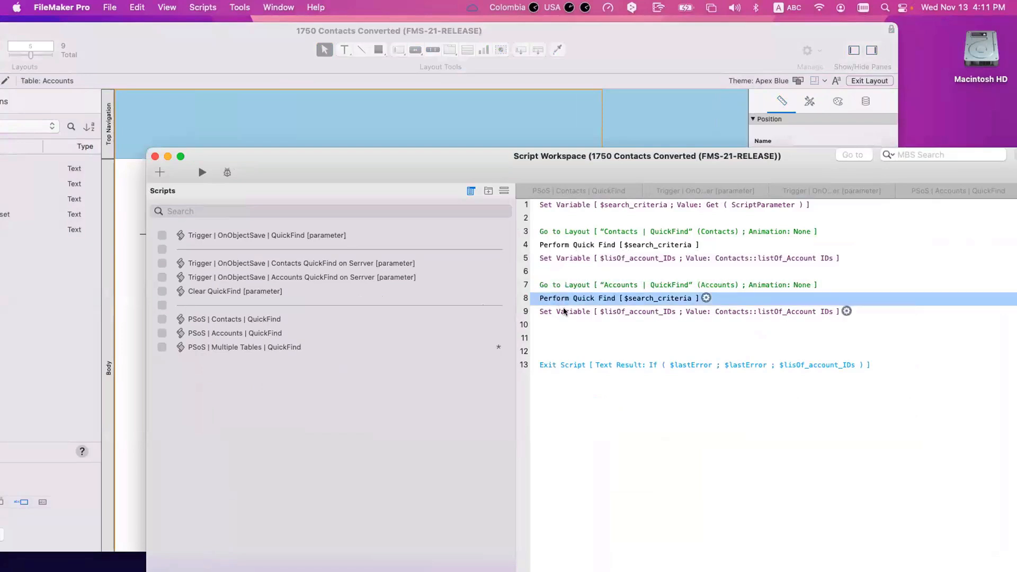
click(563, 309)
Step: Inspect the second $lisOf_account_IDs step's value calculation, Contacts::listOf_Account IDs
double_click(789, 311)
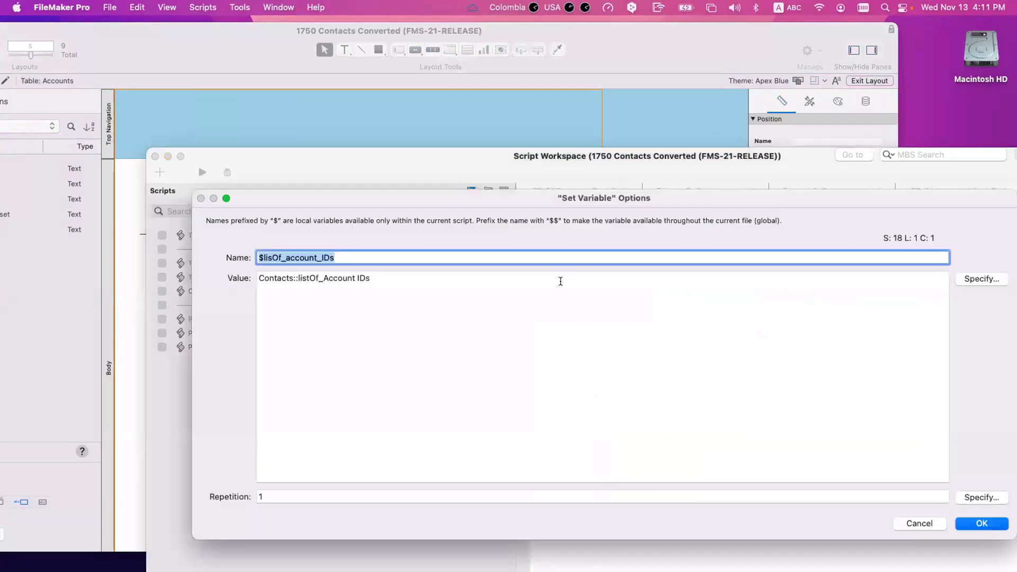
key(super+s)
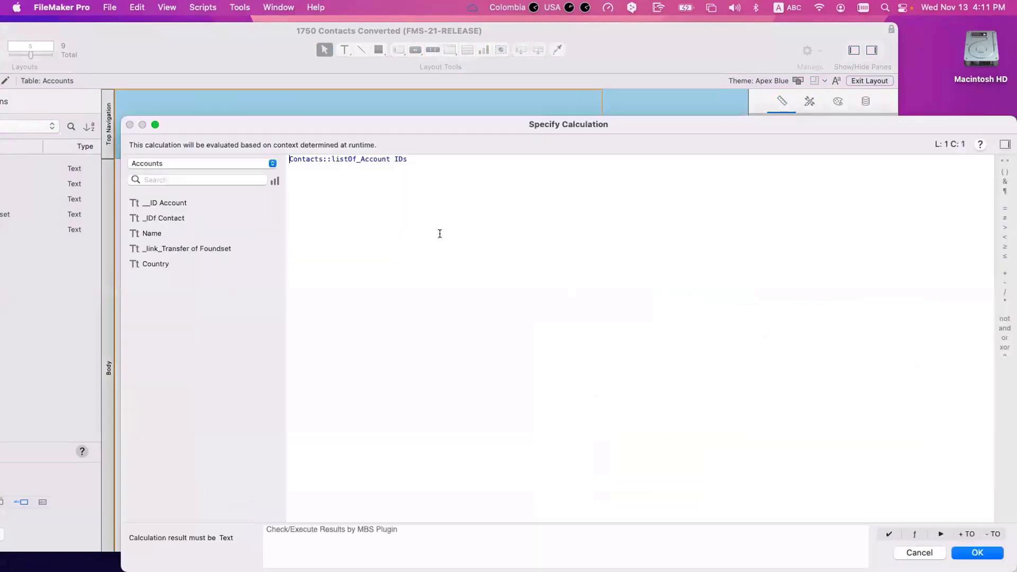
key(super+a)
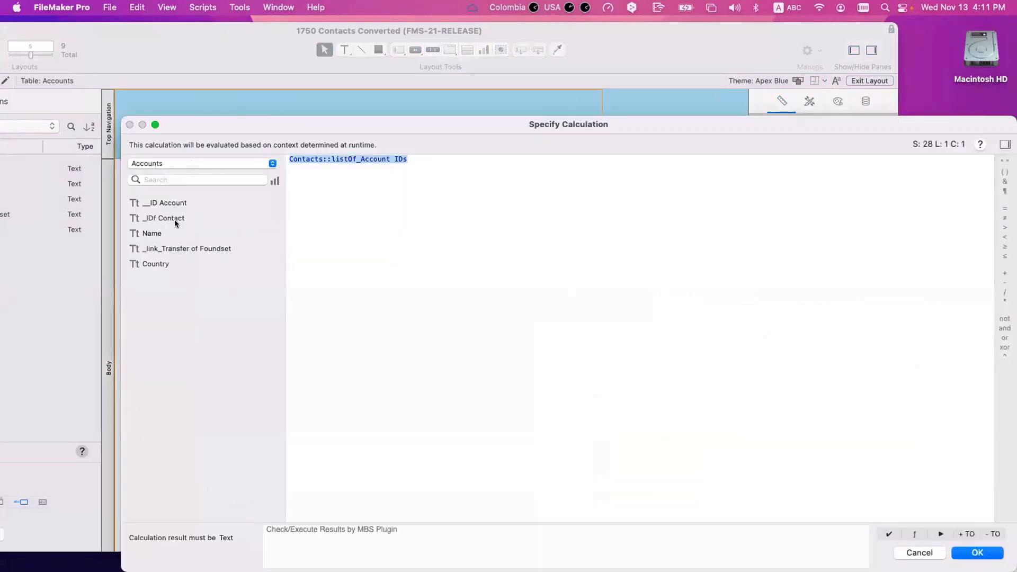
key(Return)
key(Return)
Step: Add a Summary field listOf_Account IDs to Accounts, defined as List of __ID Account
click(345, 109)
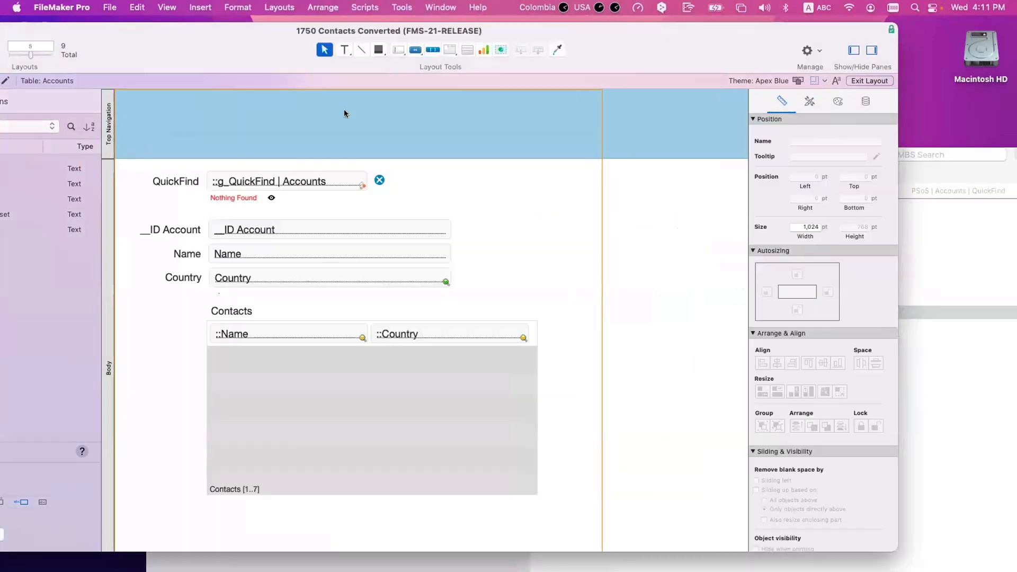
key(shift+super+d)
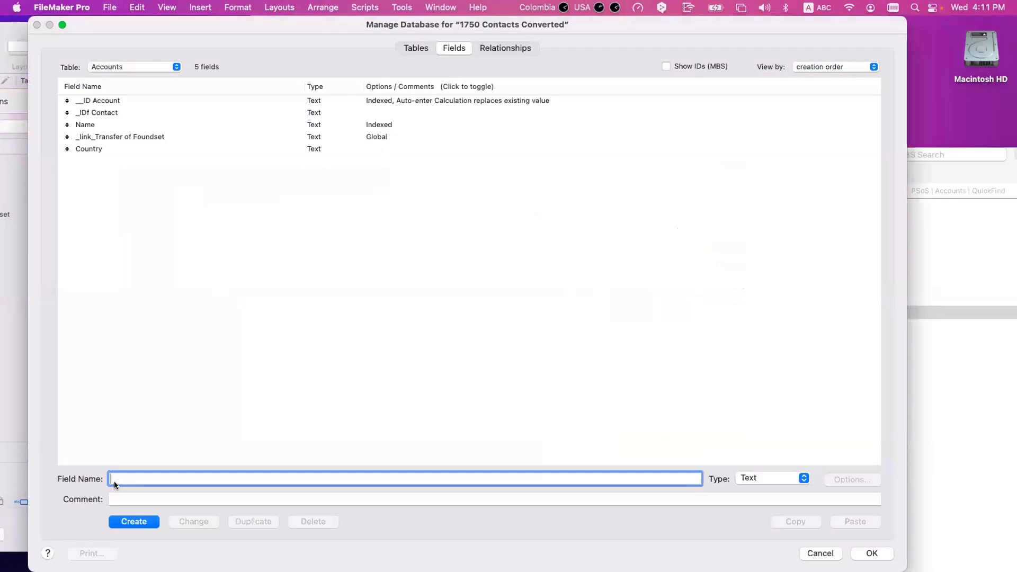
text(listOf_Account IDs)
click(771, 479)
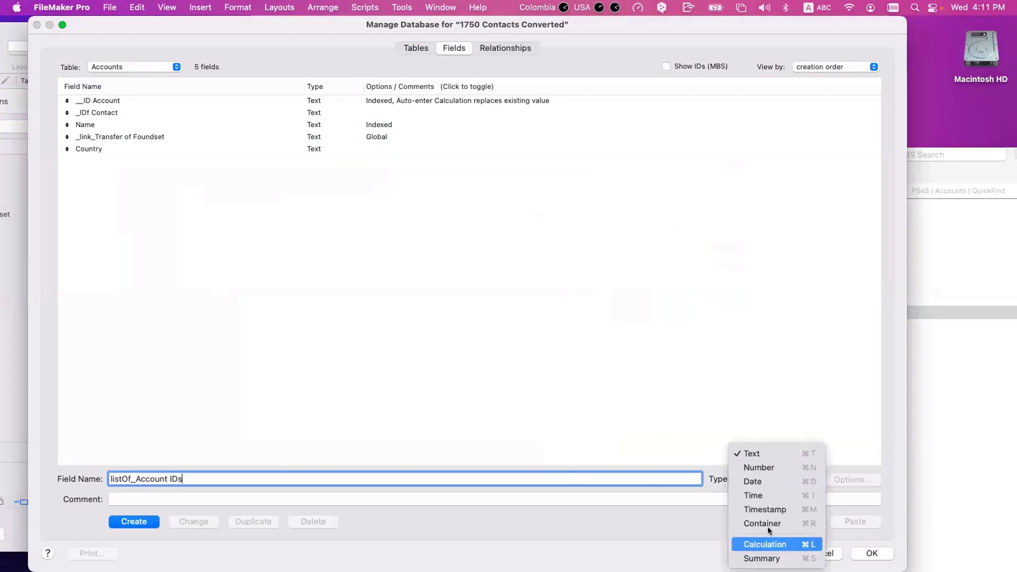
click(762, 556)
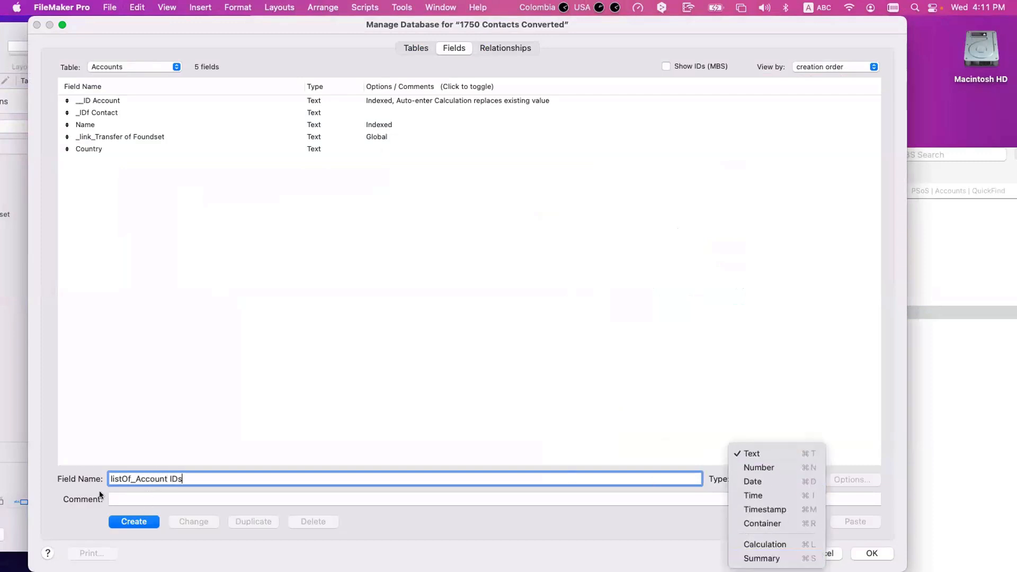
click(127, 518)
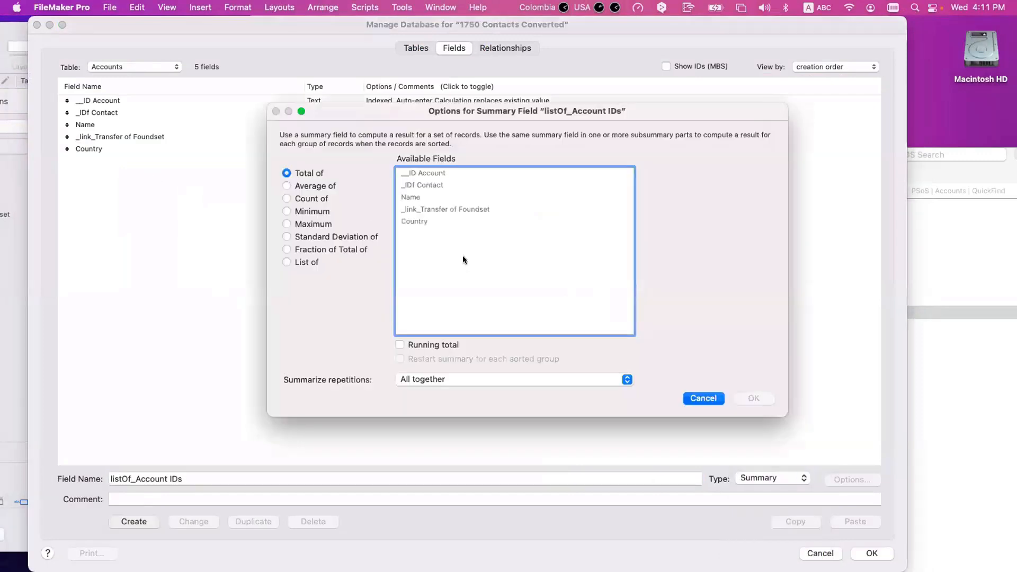
click(303, 261)
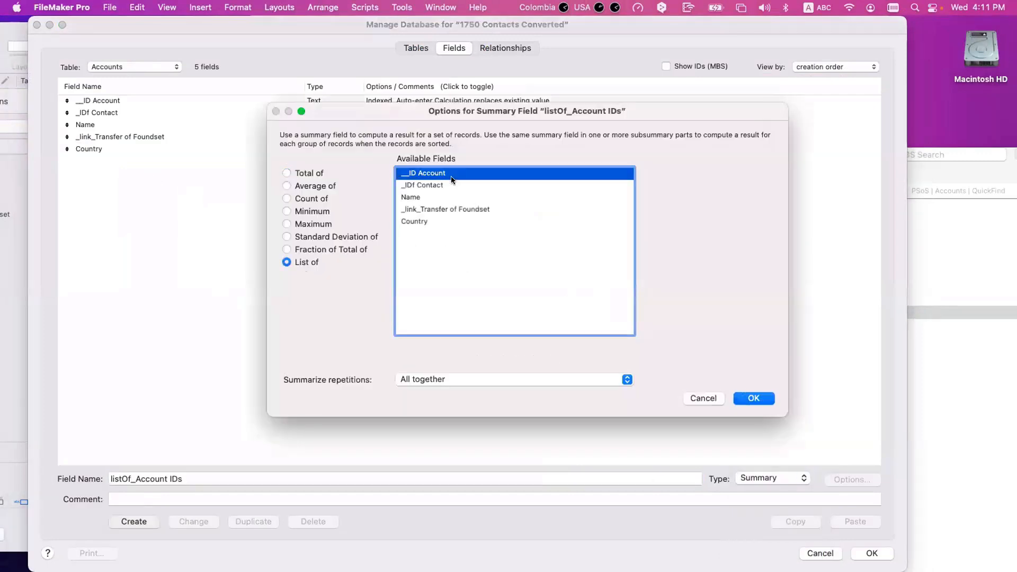
click(763, 399)
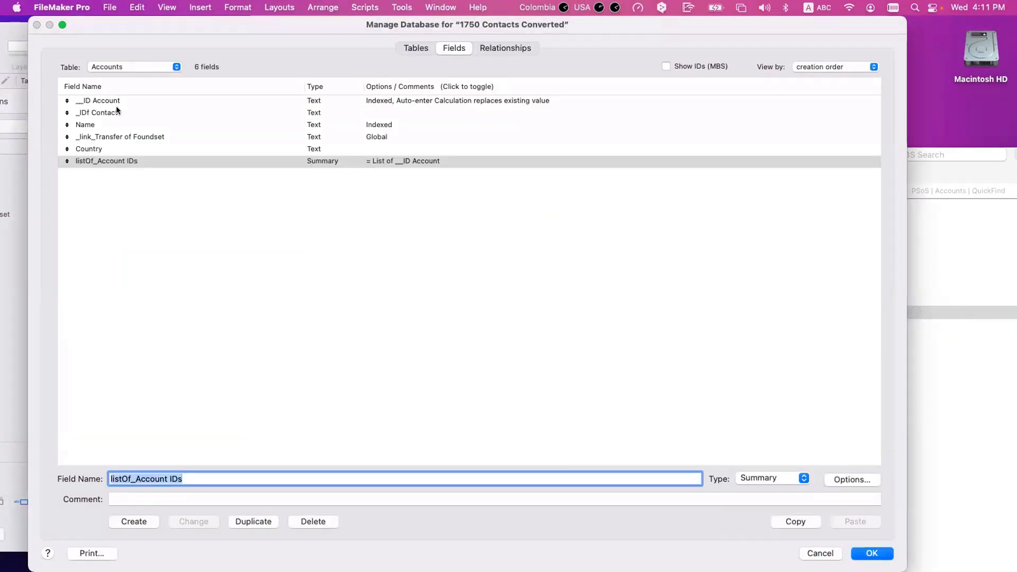
click(97, 101)
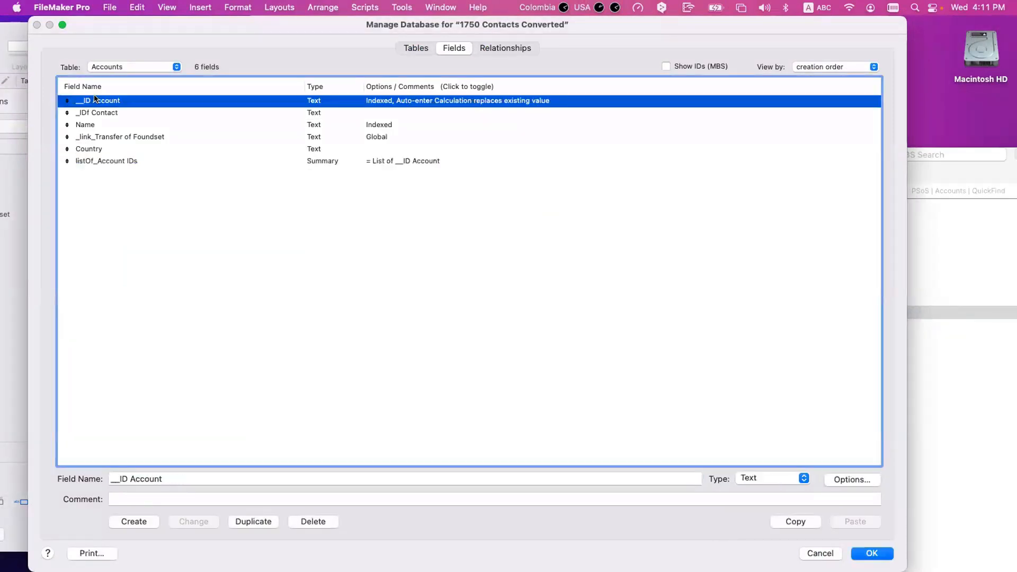
click(106, 151)
click(110, 159)
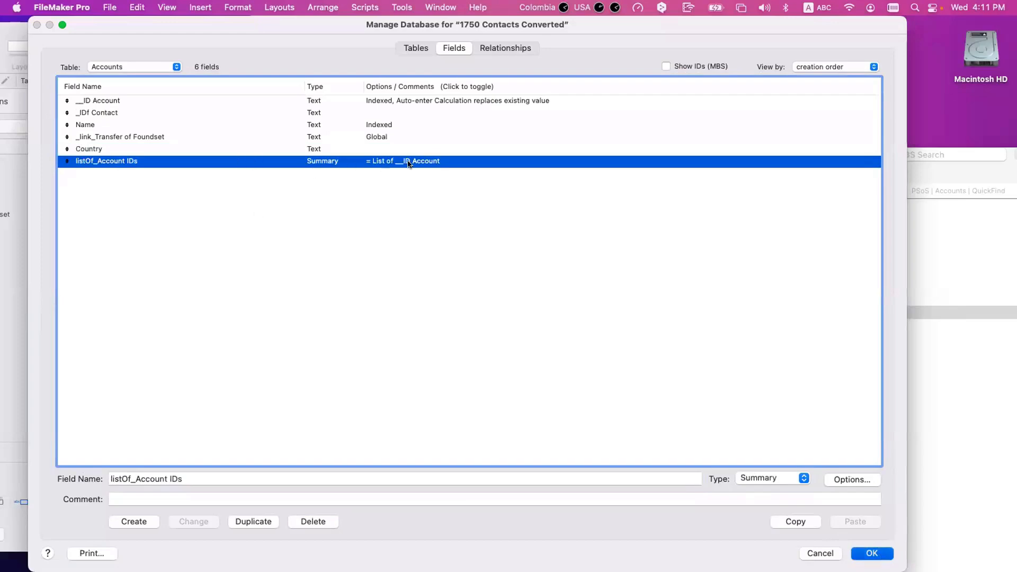
key(Escape)
Step: Change line 9's Set Variable value to Accounts::listOf_Account IDs
click(940, 288)
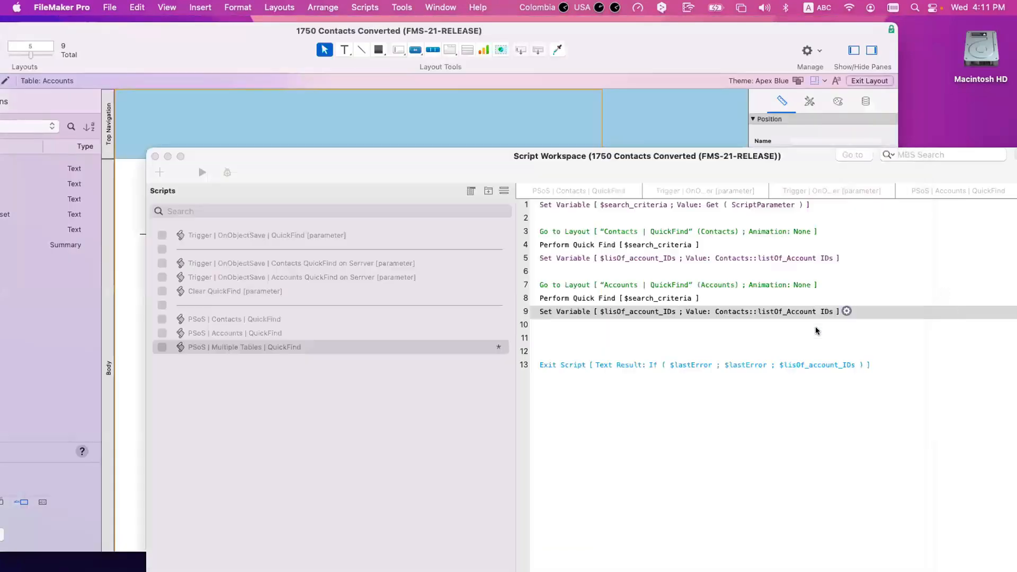
double_click(795, 311)
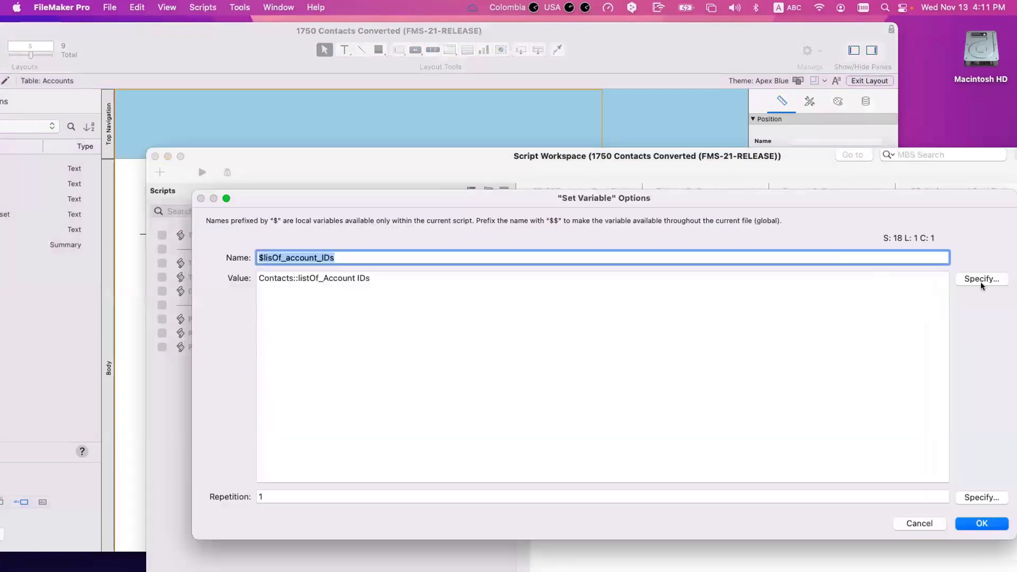
click(602, 304)
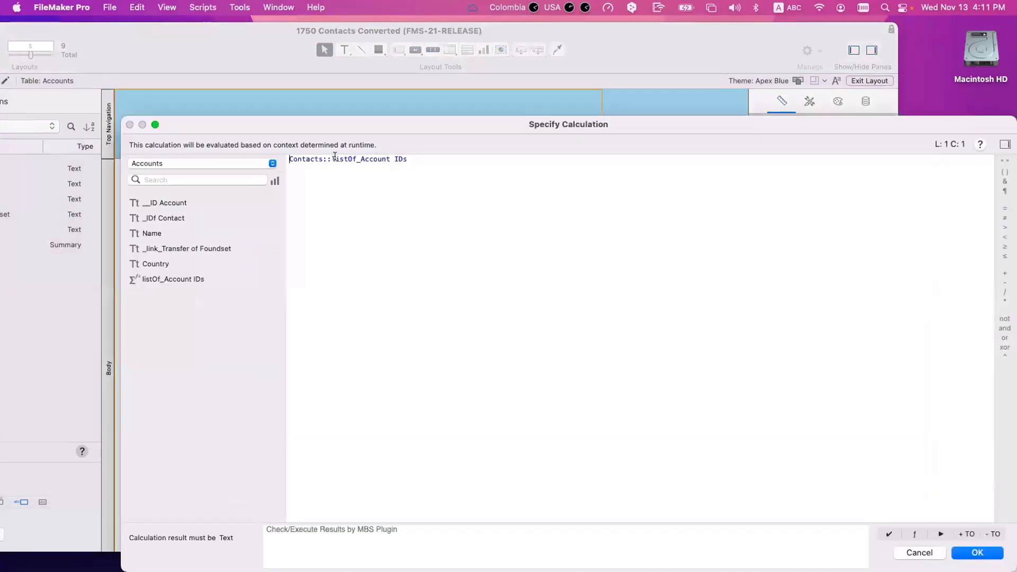
triple_click(300, 159)
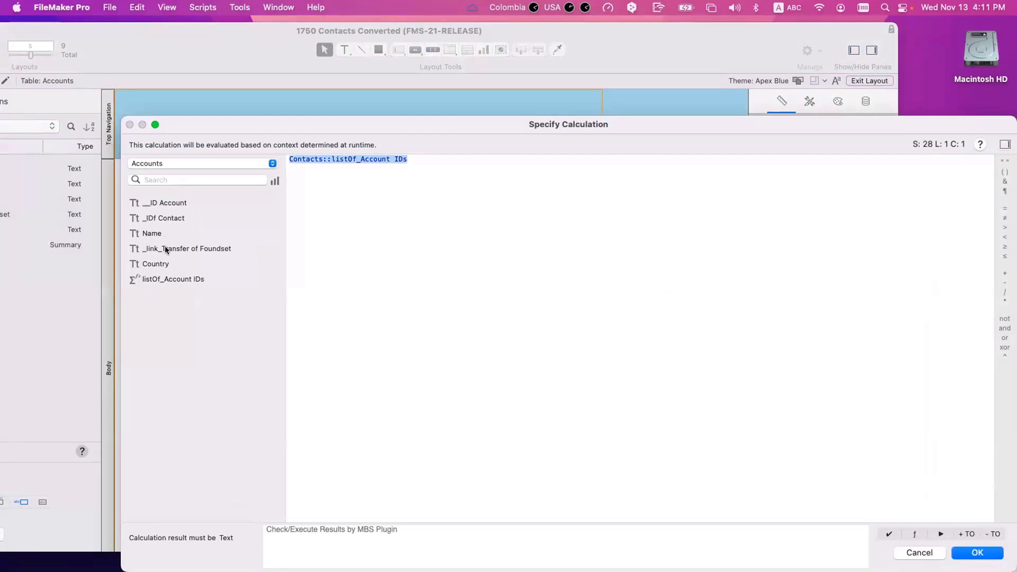
double_click(166, 279)
key(Return)
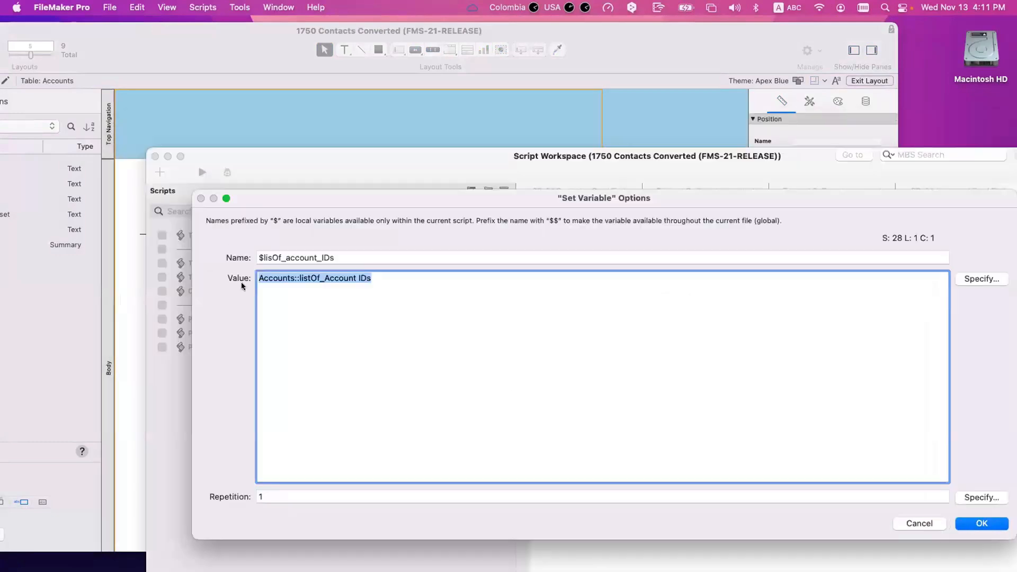
click(995, 521)
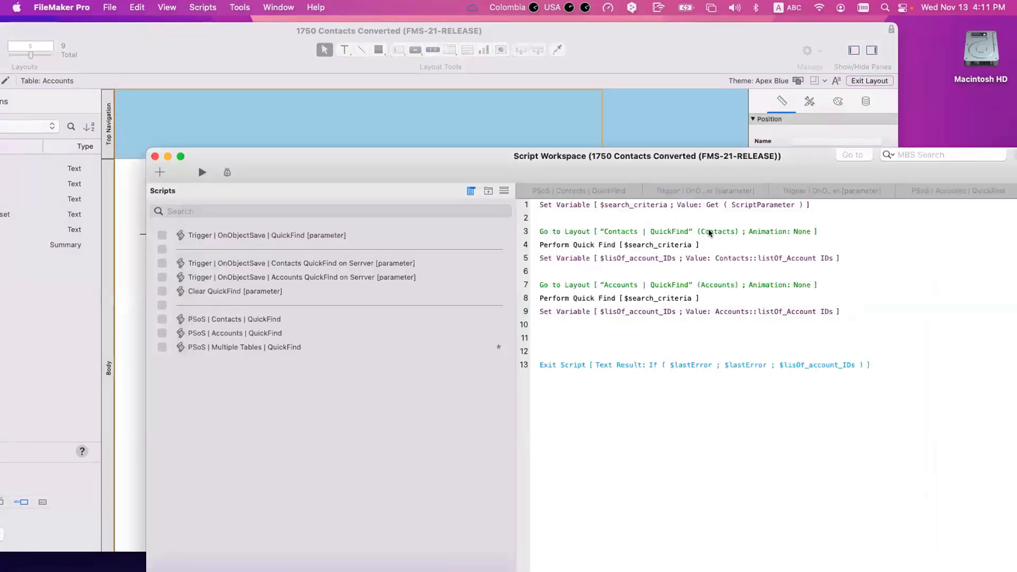
Step: Rename the line 5 and line 9 variables to $lisOf_account_IDs_1 and $lisOf_account_IDs_2, then save
double_click(655, 254)
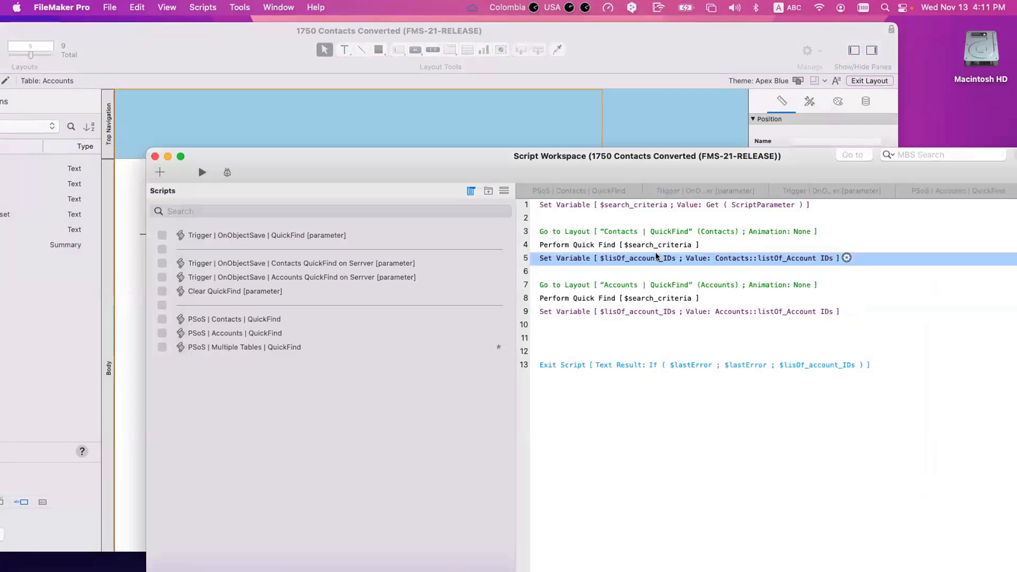
click(362, 255)
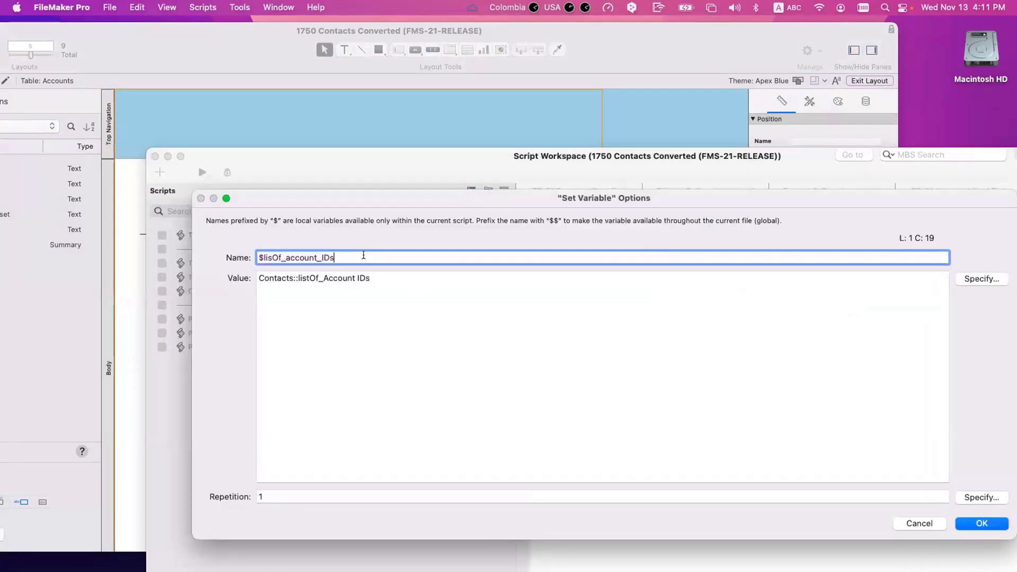
text(_1)
key(Return)
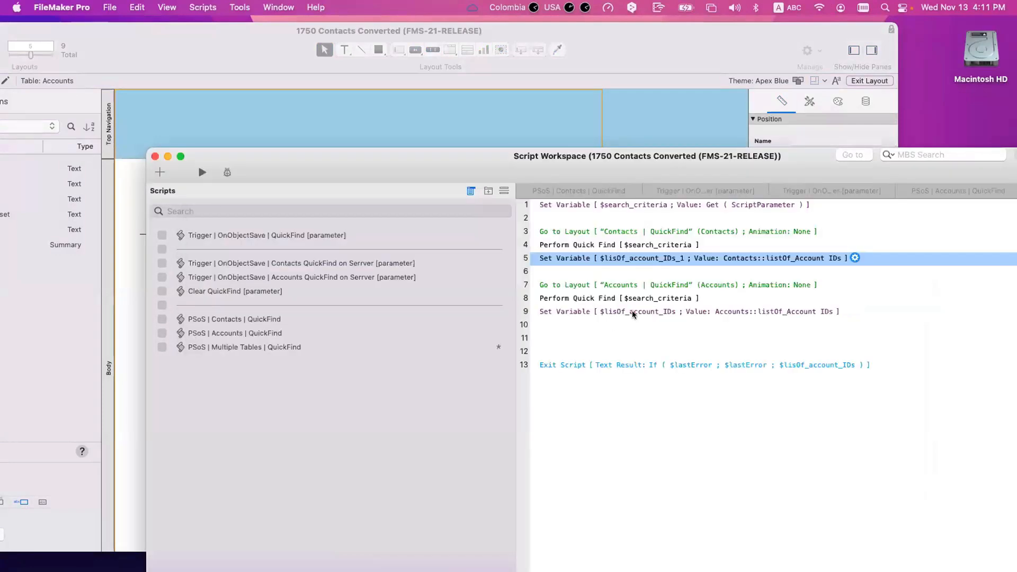
double_click(652, 310)
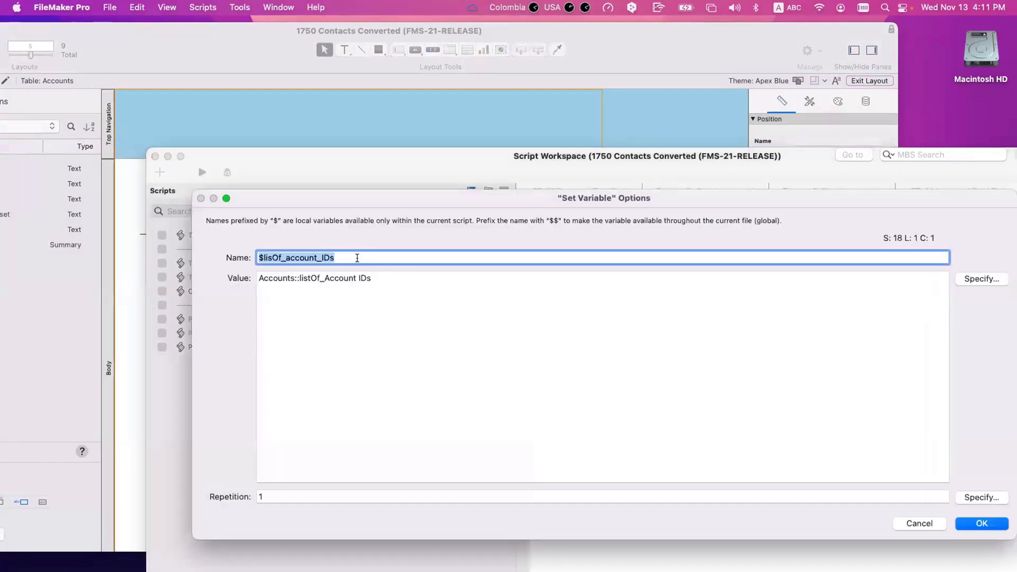
click(357, 258)
text(_2)
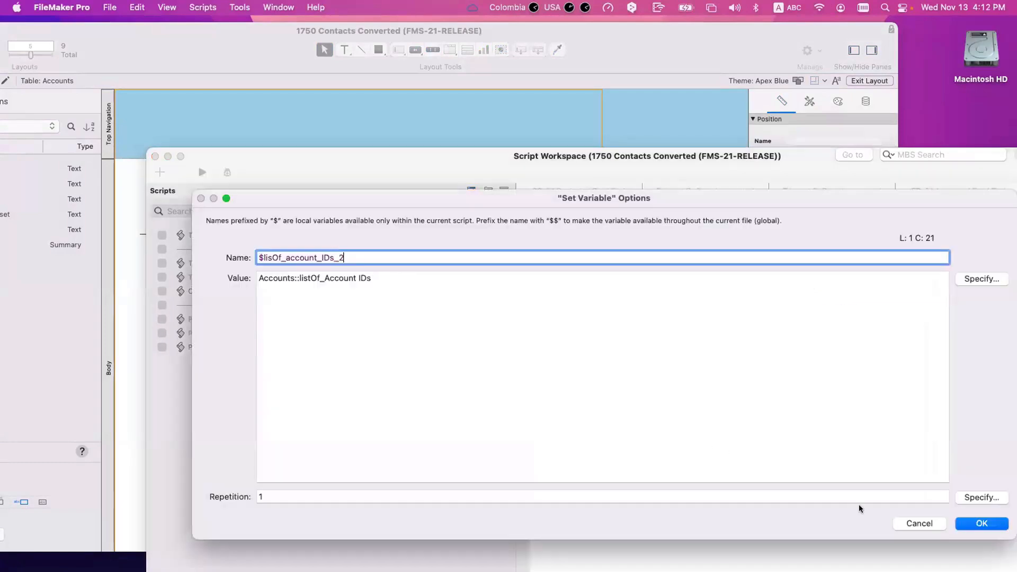
click(964, 525)
key(super+s)
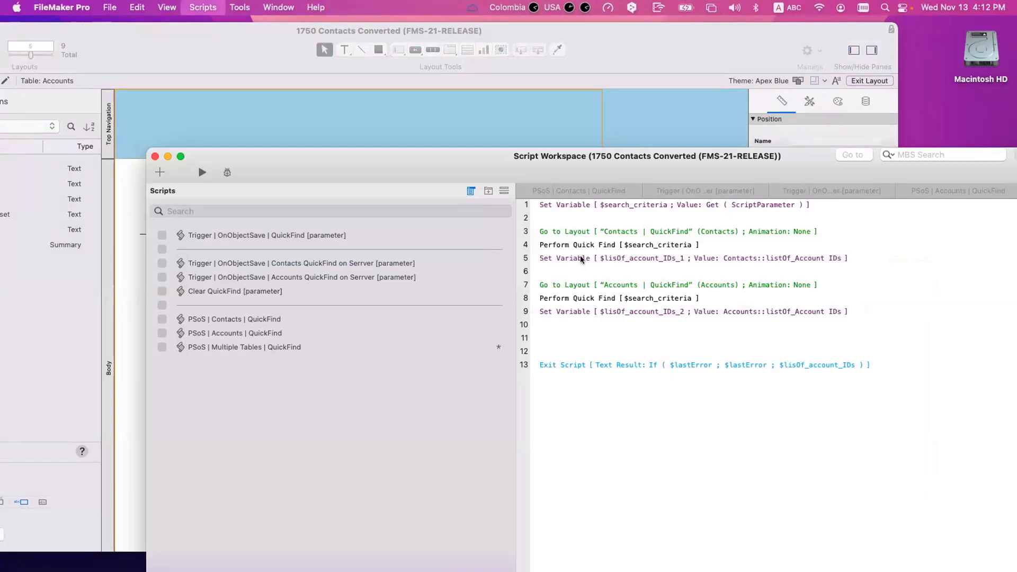
Step: Remove the empty lines before Exit Script and save the script
click(572, 257)
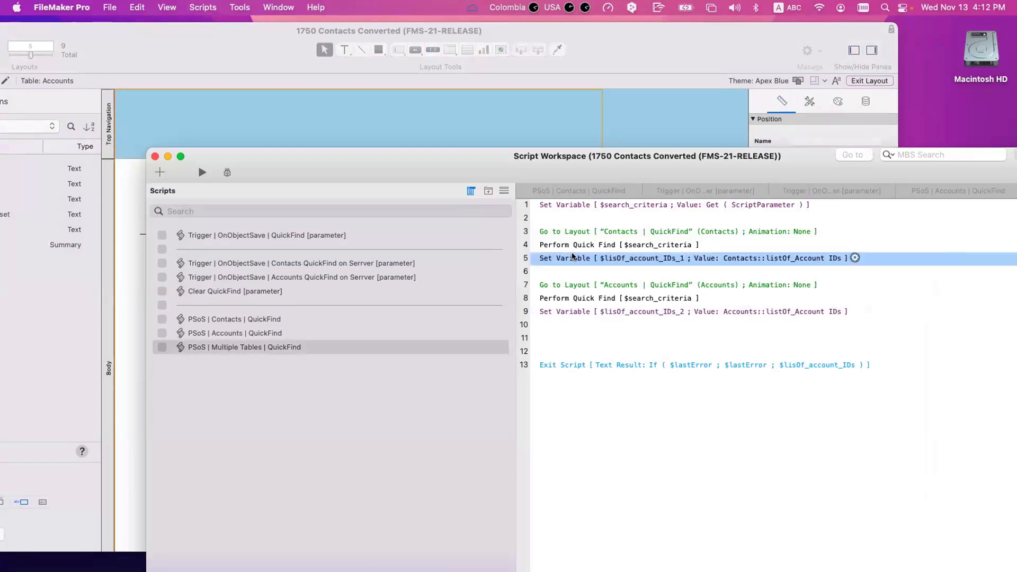
click(567, 311)
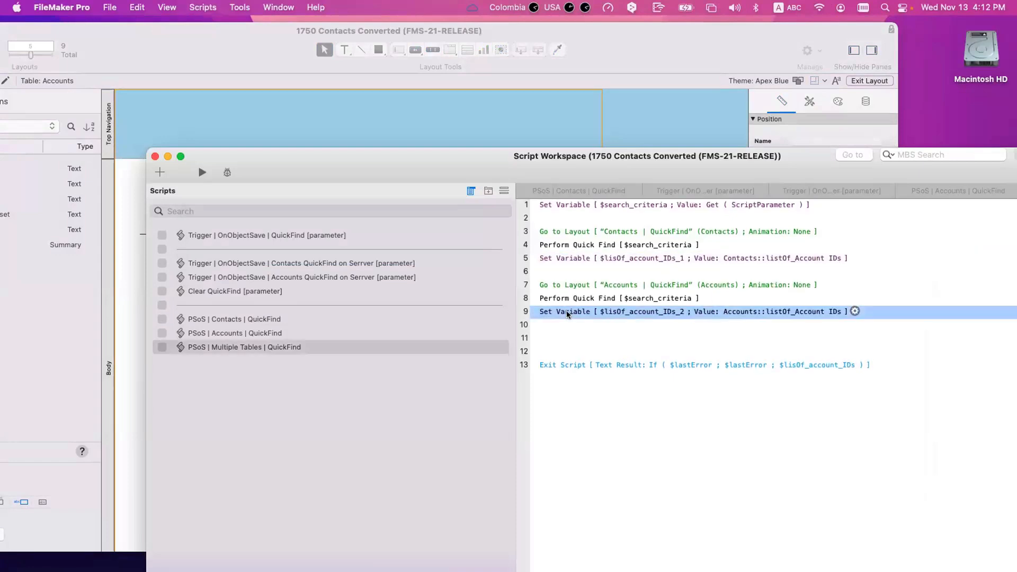
click(548, 348)
key(BackSpace)
key(BackSpace)
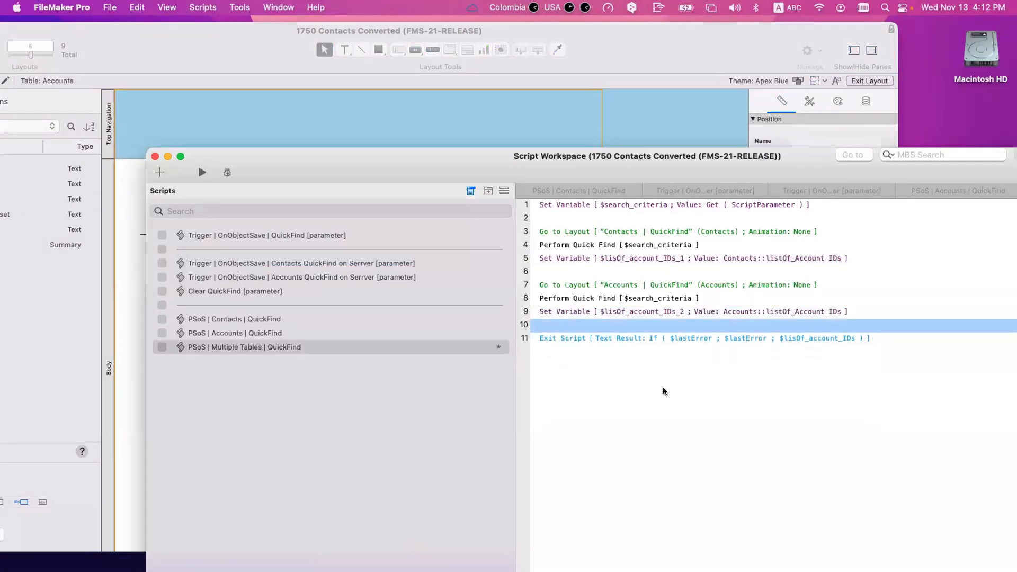
click(666, 354)
key(super+s)
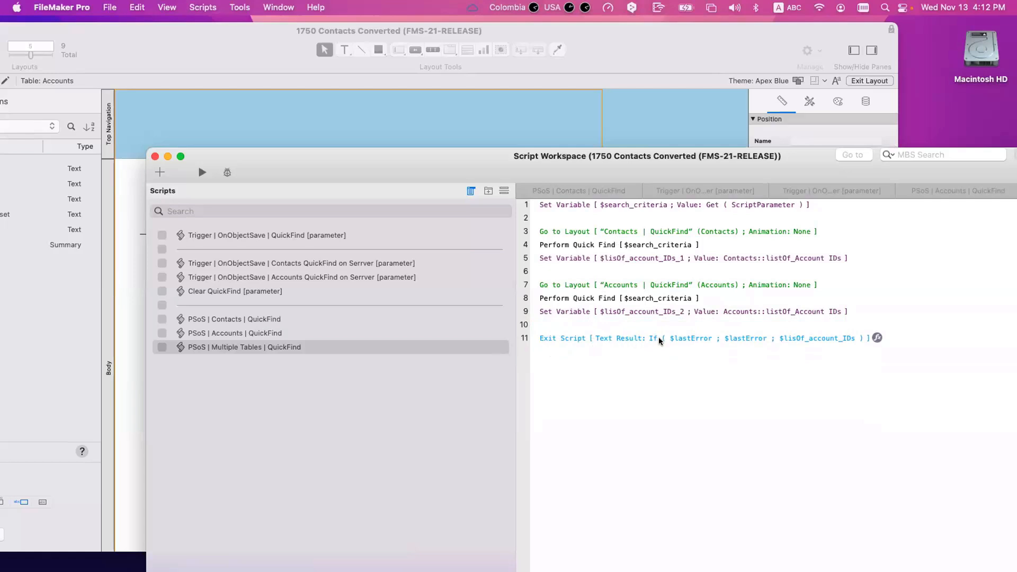
Step: Inspect the Exit Script result alongside the line 5 and line 9 variable steps
click(688, 338)
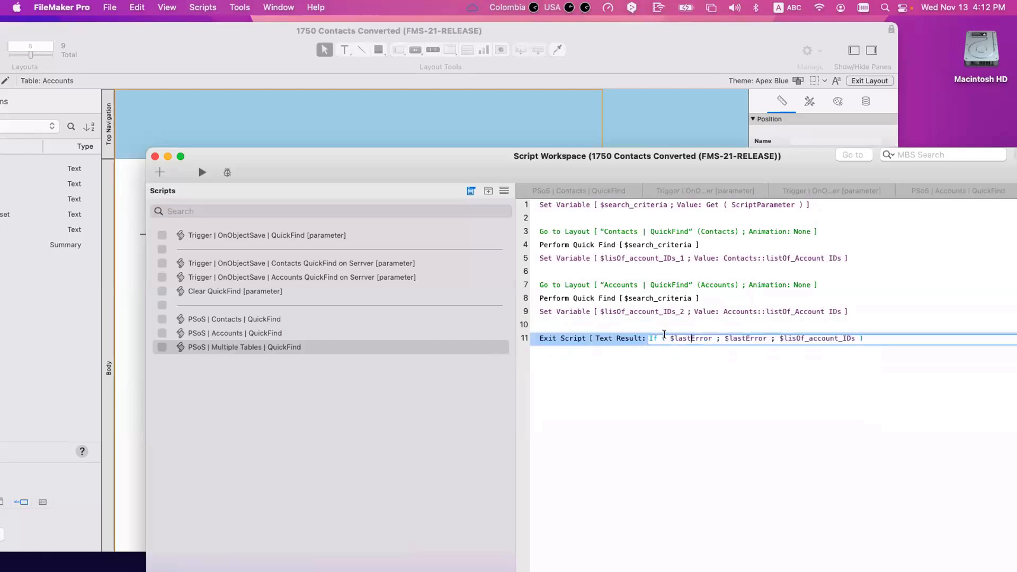
triple_click(715, 339)
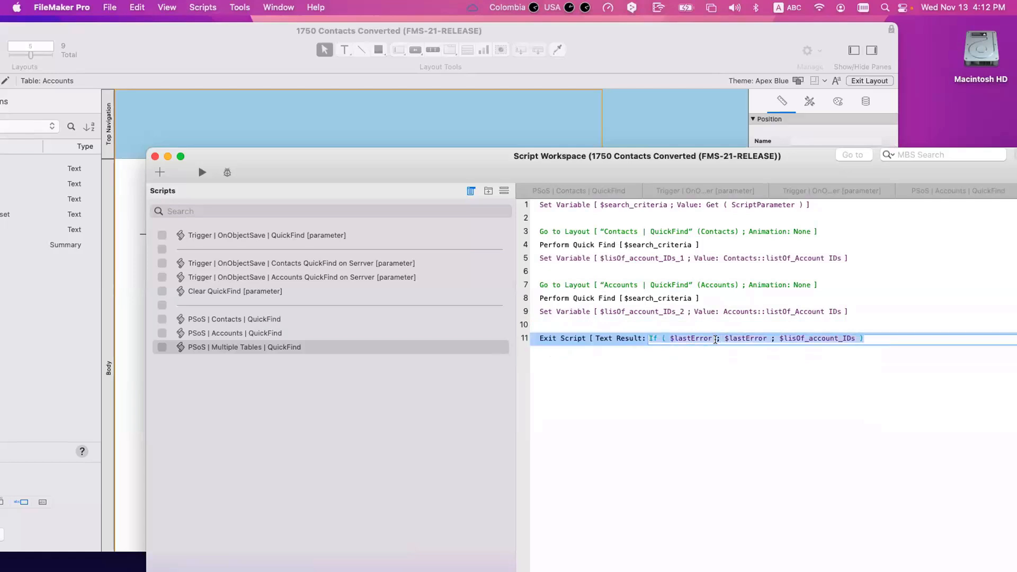
click(659, 259)
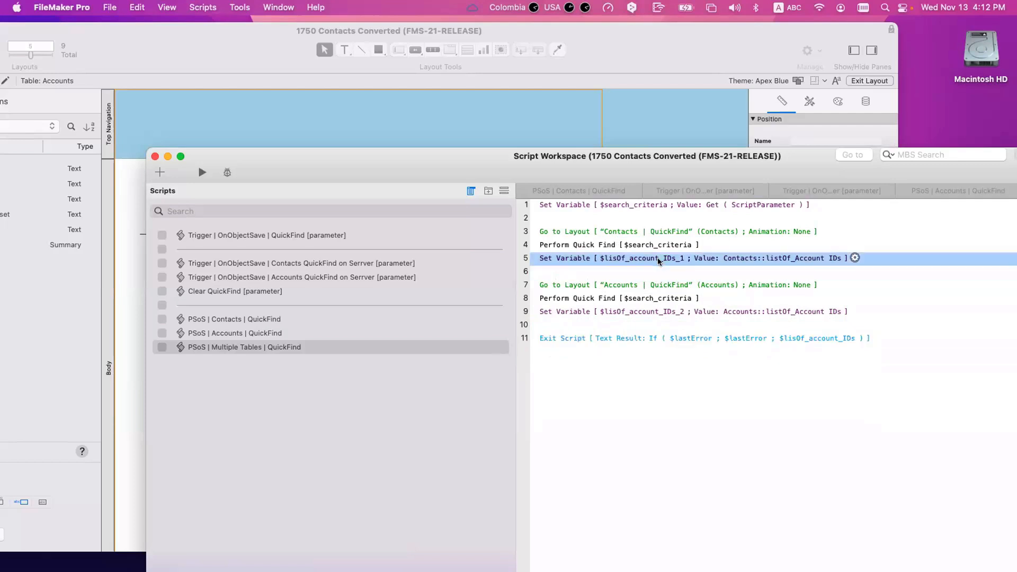
super+click(676, 313)
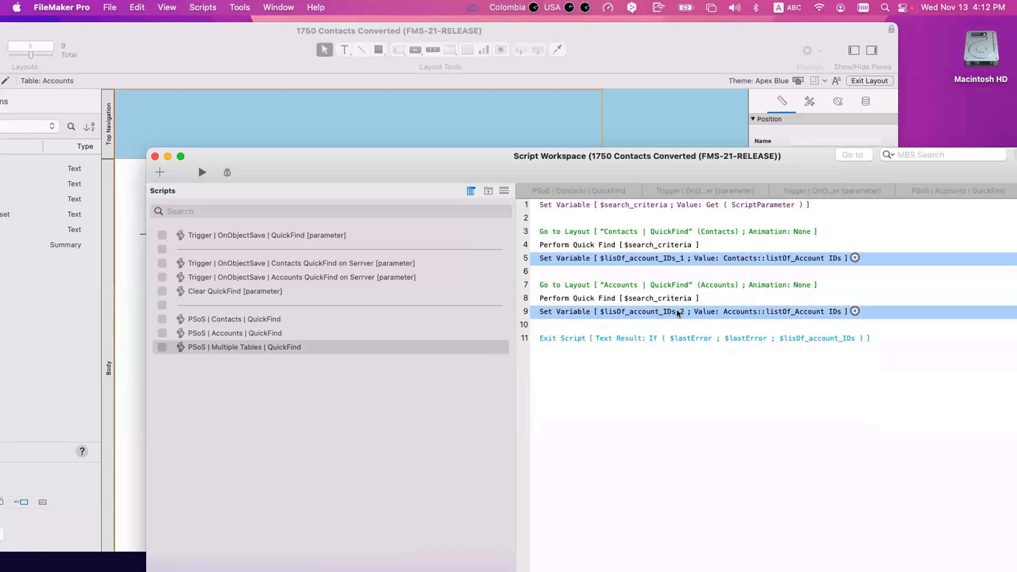
Step: Set the Exit Script result to List ( $lisOf_account_IDs_1 ; $lisOf_account_IDs_2 )
click(707, 337)
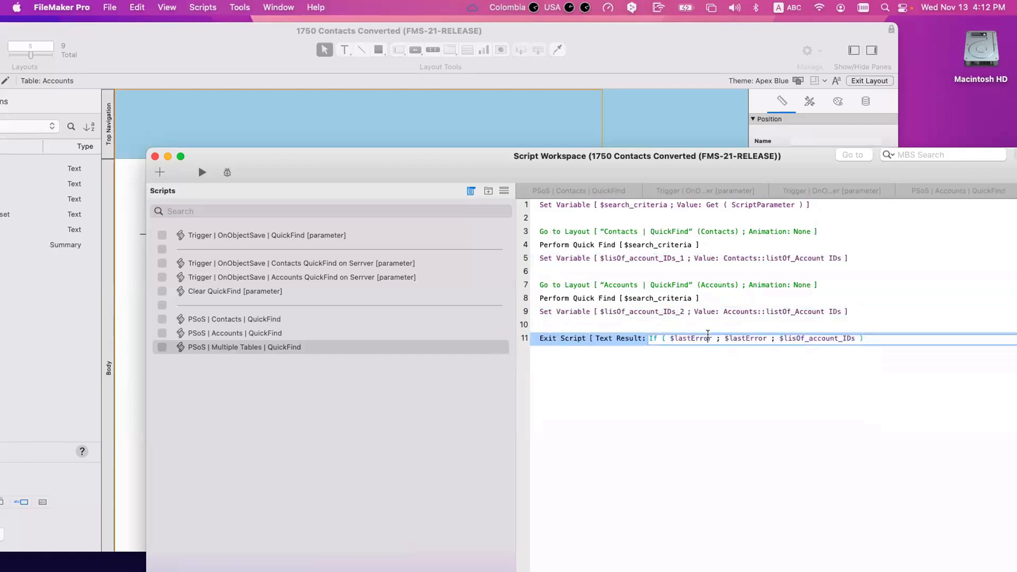
double_click(708, 338)
key(super+a)
text(list)
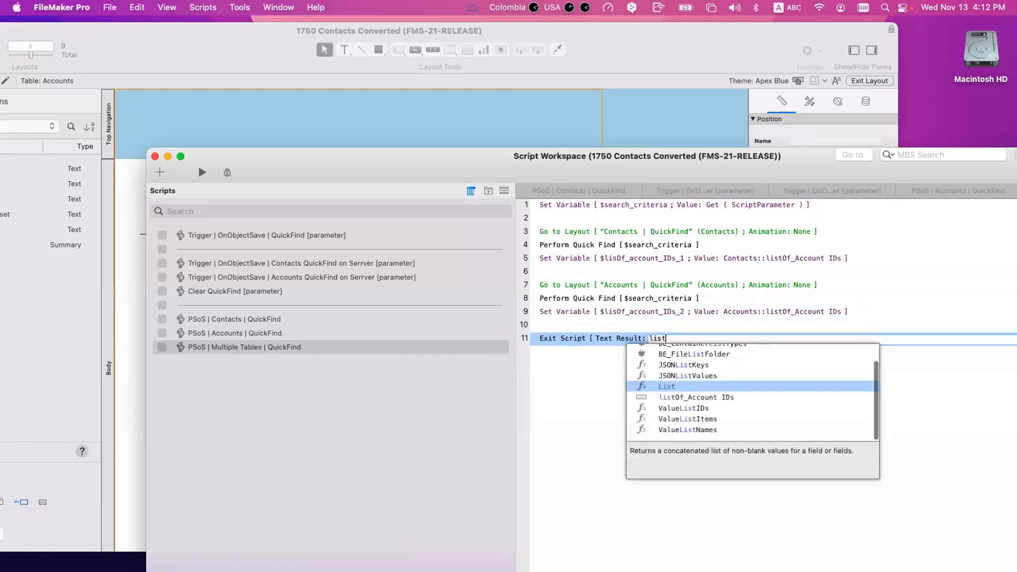
key(Return)
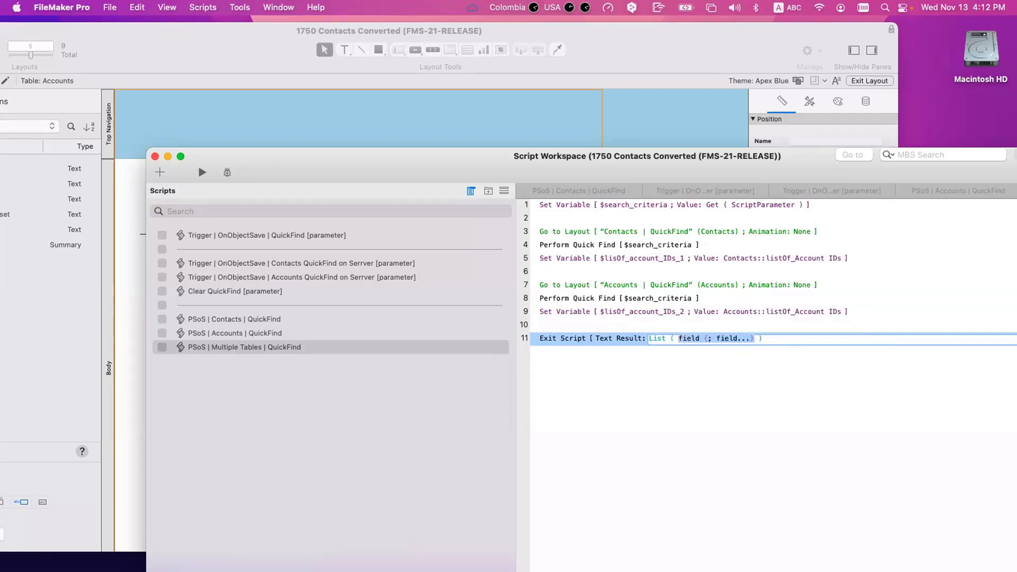
text($lisOf_account_IDs_1)
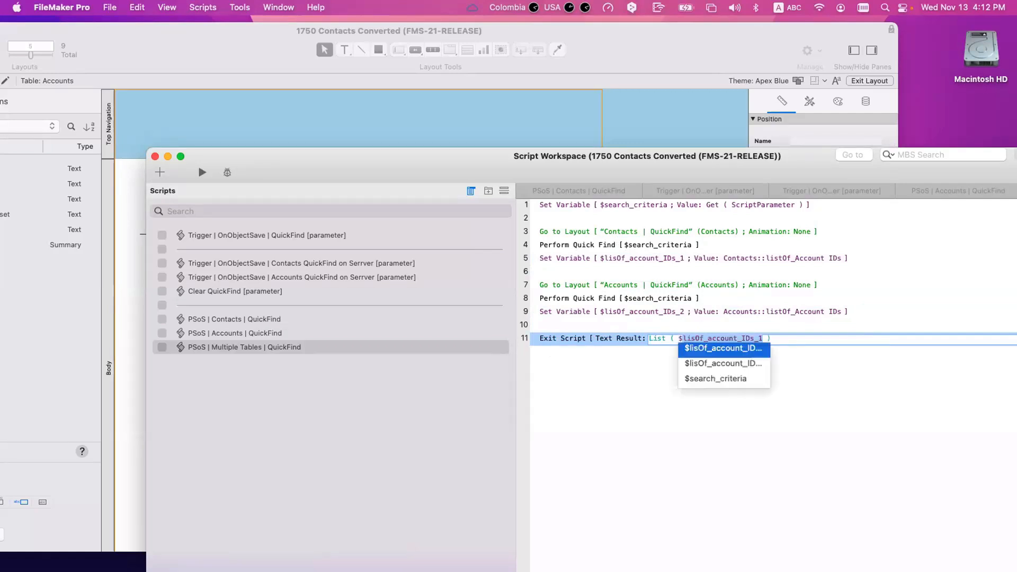
key(Return)
text(;  )
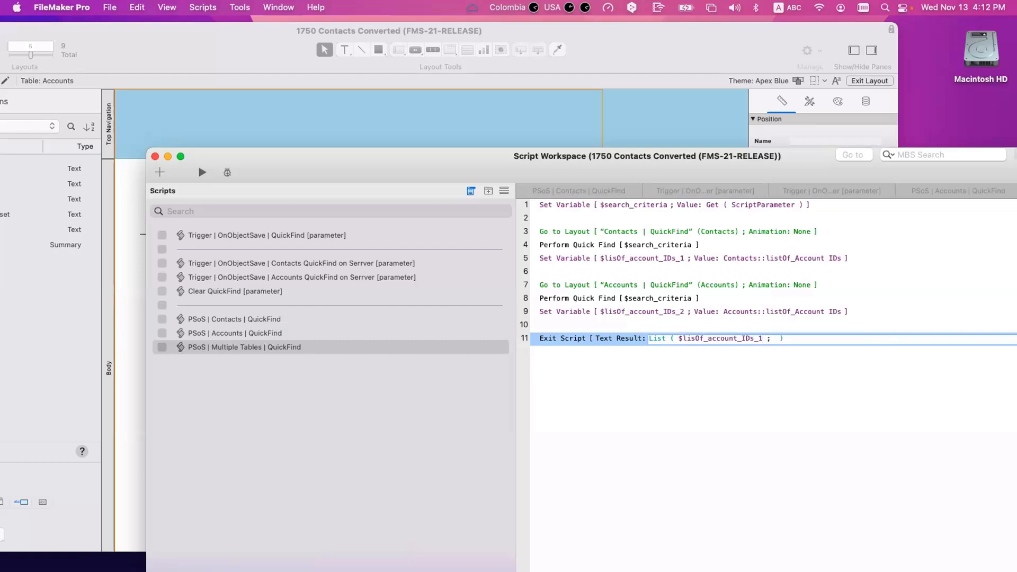
text($)
key(Down)
key(Return)
click(707, 378)
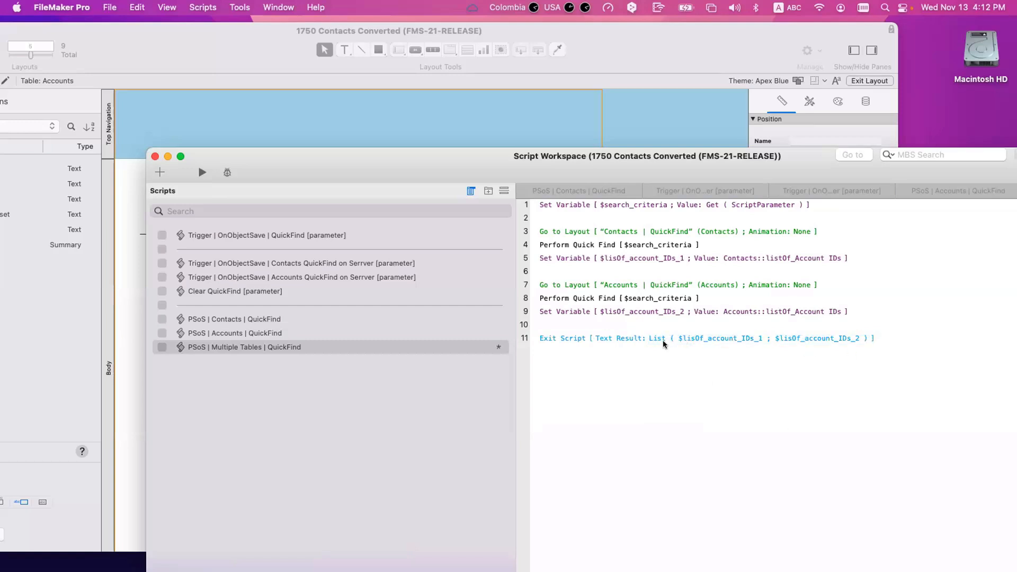
Step: Select both ID-storing Set Variable steps and save the script
click(578, 259)
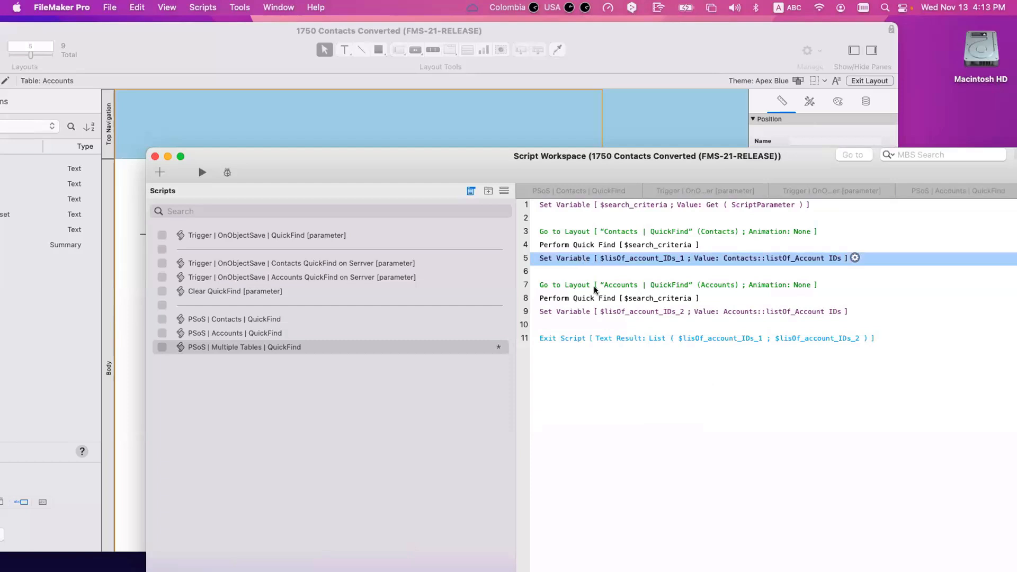
click(565, 313)
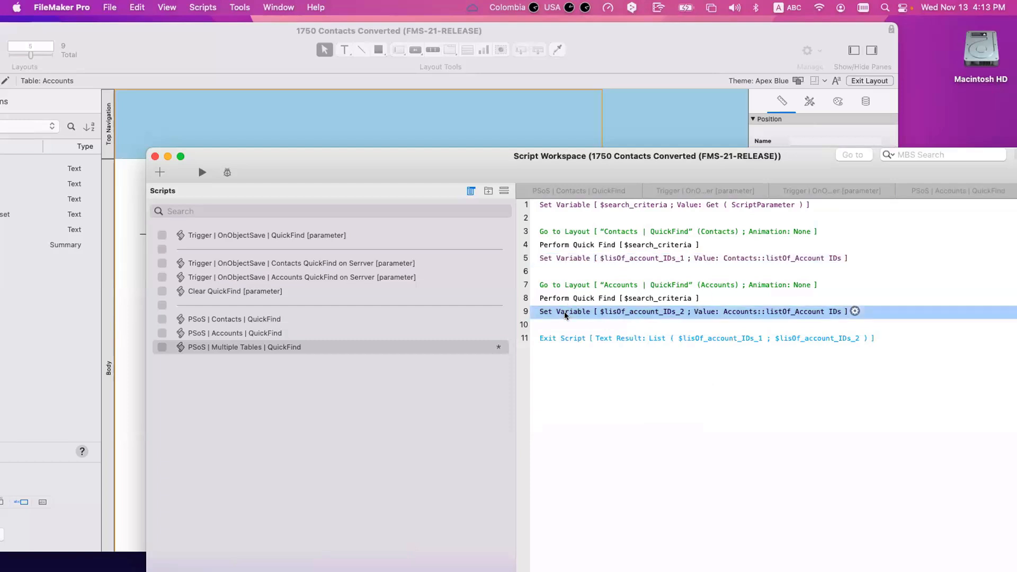
super+click(595, 260)
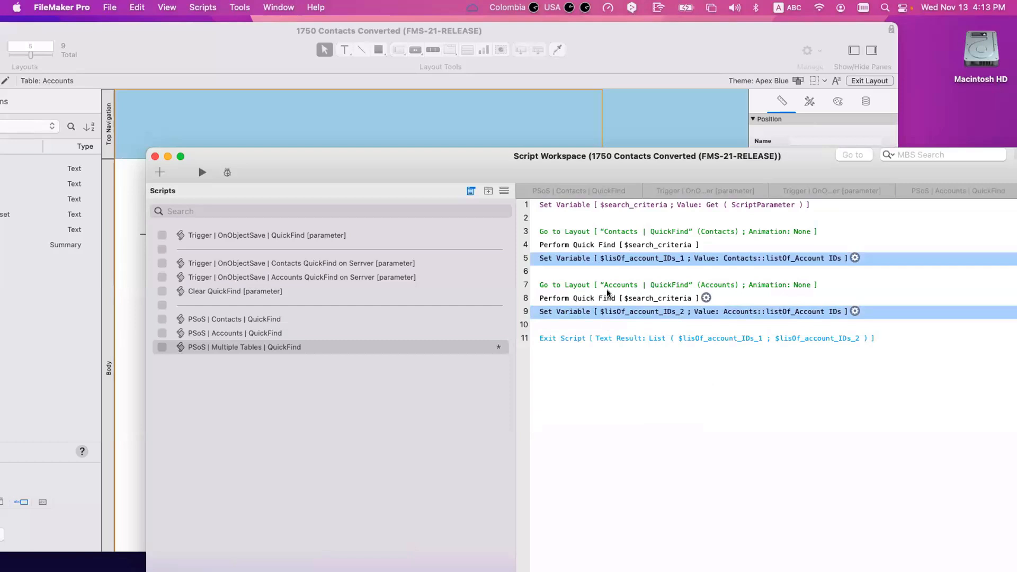
key(super+s)
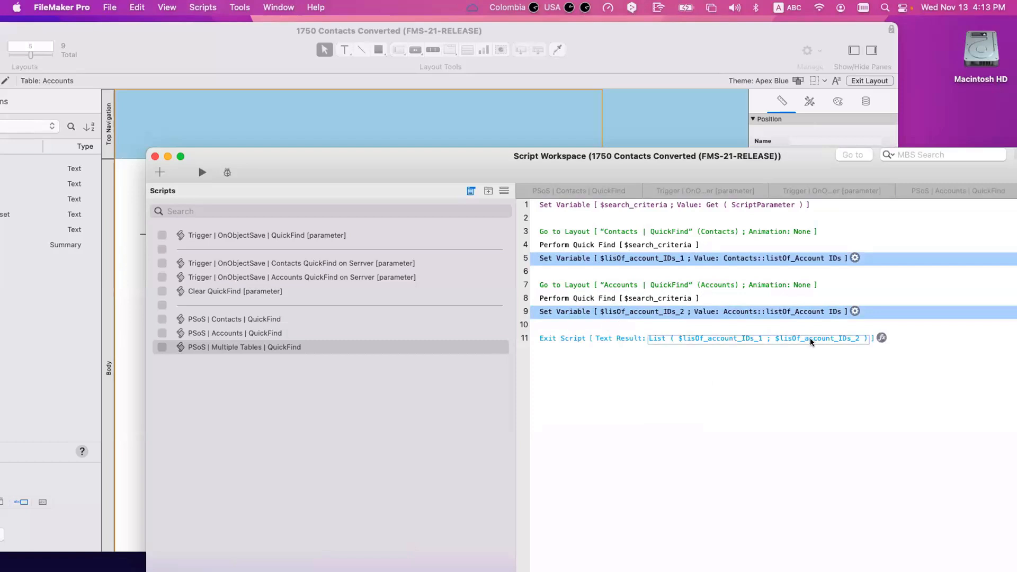
Step: Correct 'Serrver' to 'Server' in the Contacts and Accounts on-server trigger script names
click(221, 271)
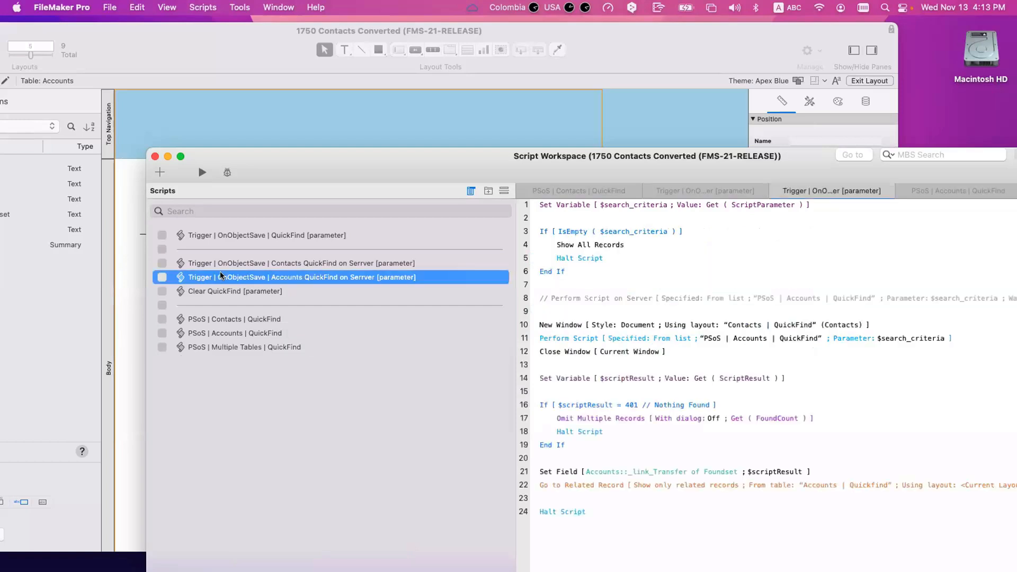
click(361, 263)
click(361, 263)
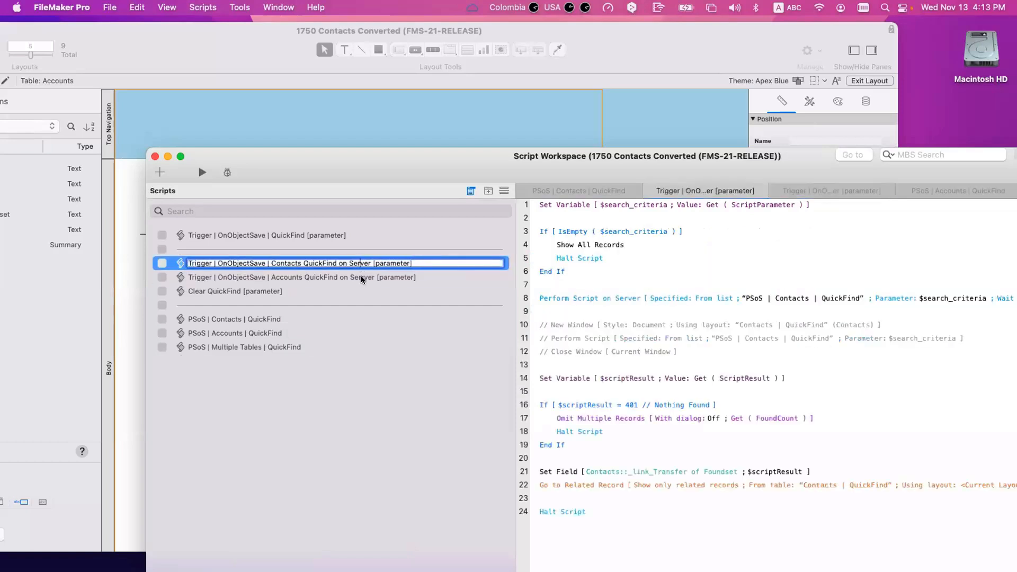
click(361, 277)
click(358, 277)
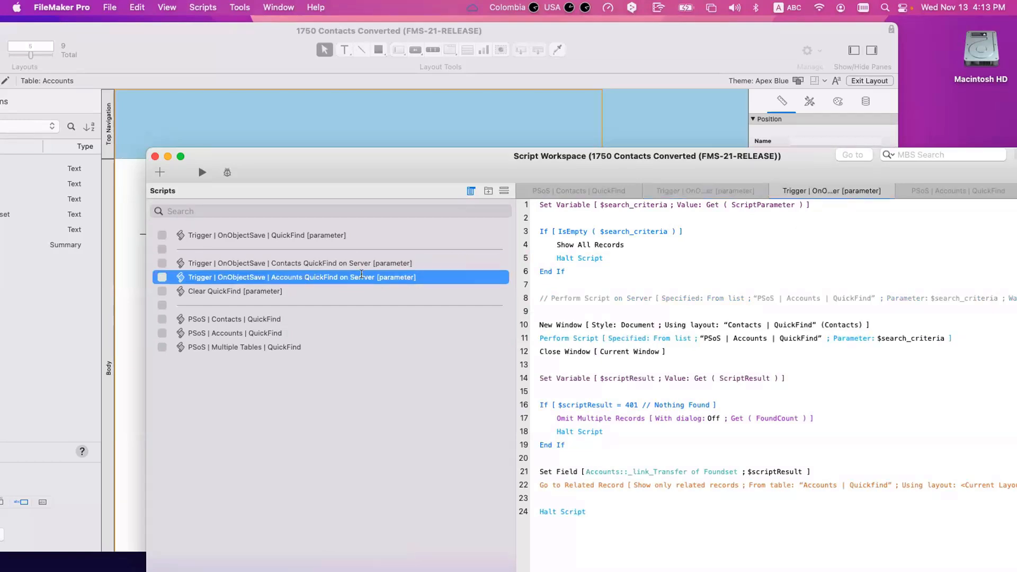
key(BackSpace)
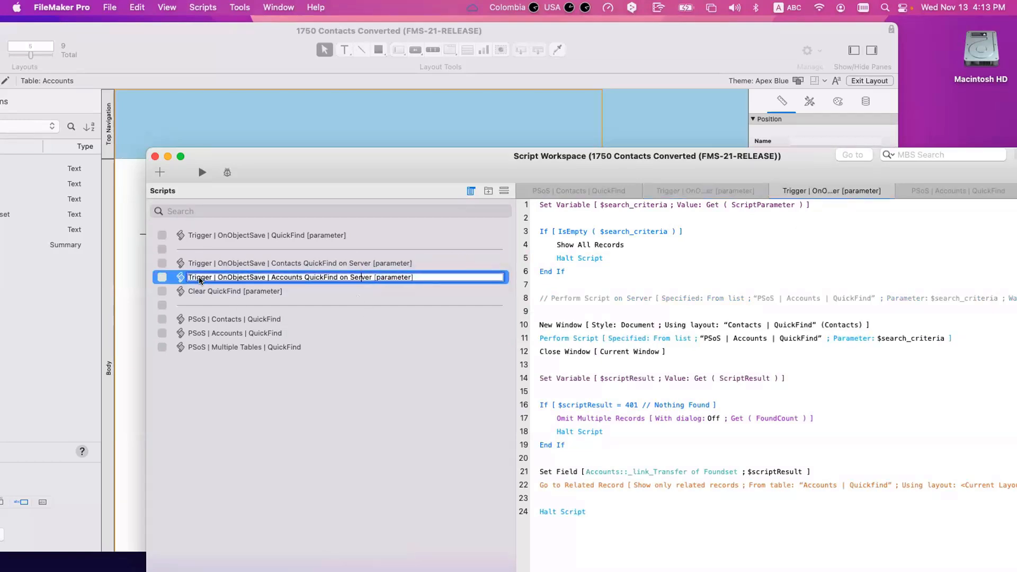
click(178, 279)
click(178, 279)
Step: Duplicate the Accounts trigger and rename it Trigger | OnObjectSave | Multiple Tables QuickFind on Server [parameter]
key(super+s)
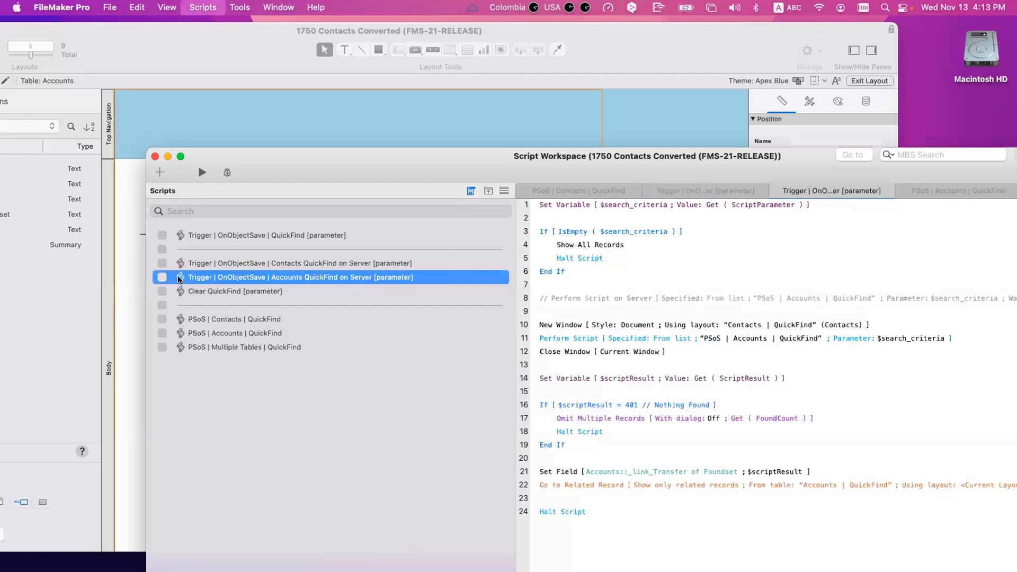
key(super+d)
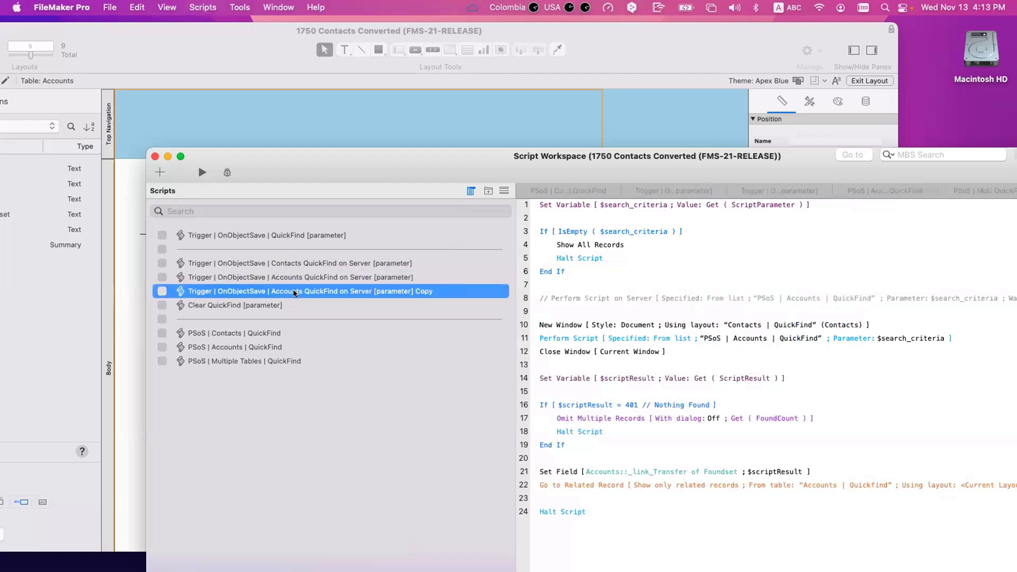
click(307, 291)
click(307, 291)
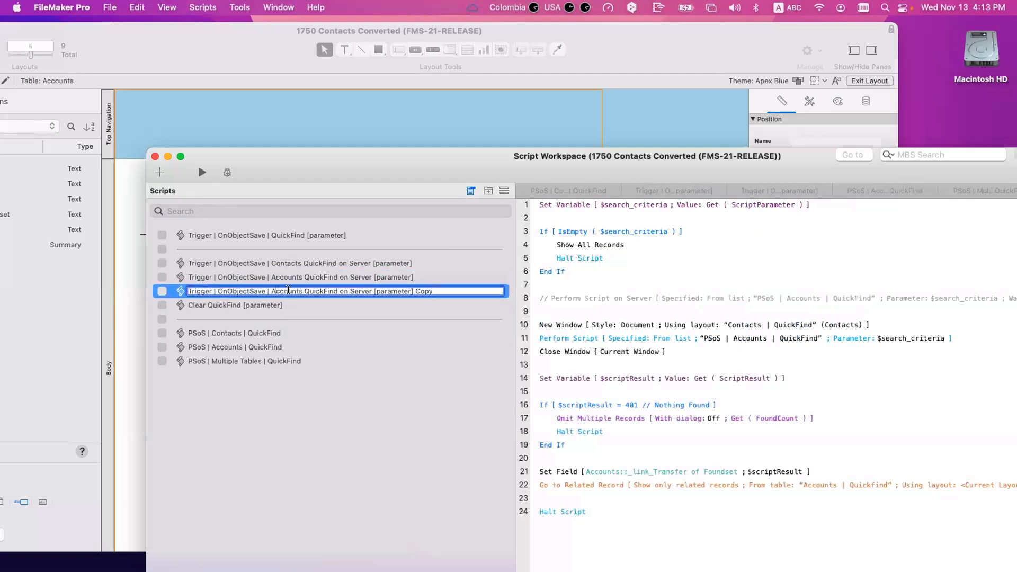
double_click(290, 291)
text(Multiple Tab)
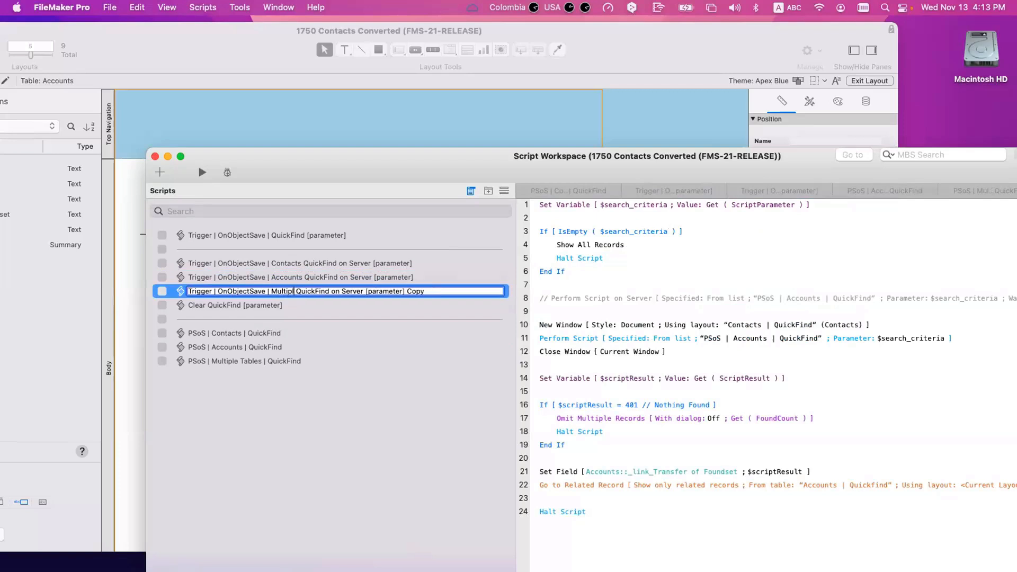
text(les)
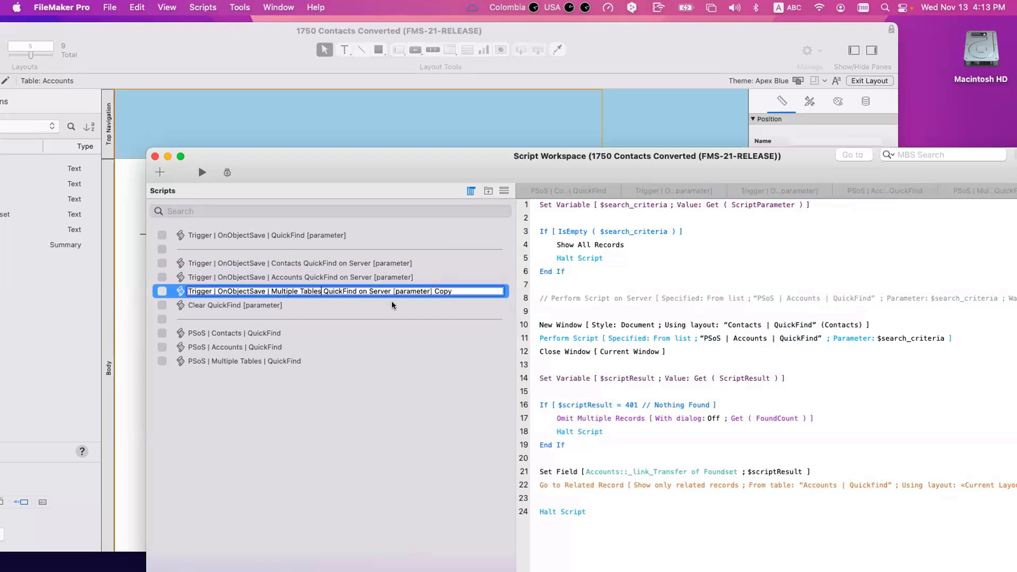
double_click(445, 292)
key(BackSpace)
Step: Comment out the three local window steps and re-enable the Perform Script on Server step
click(654, 268)
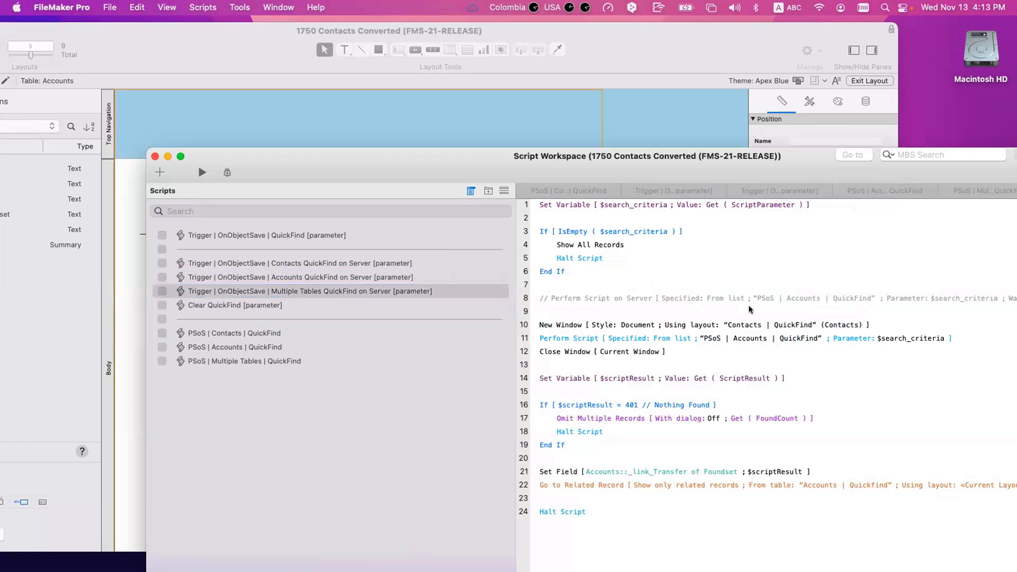
click(552, 324)
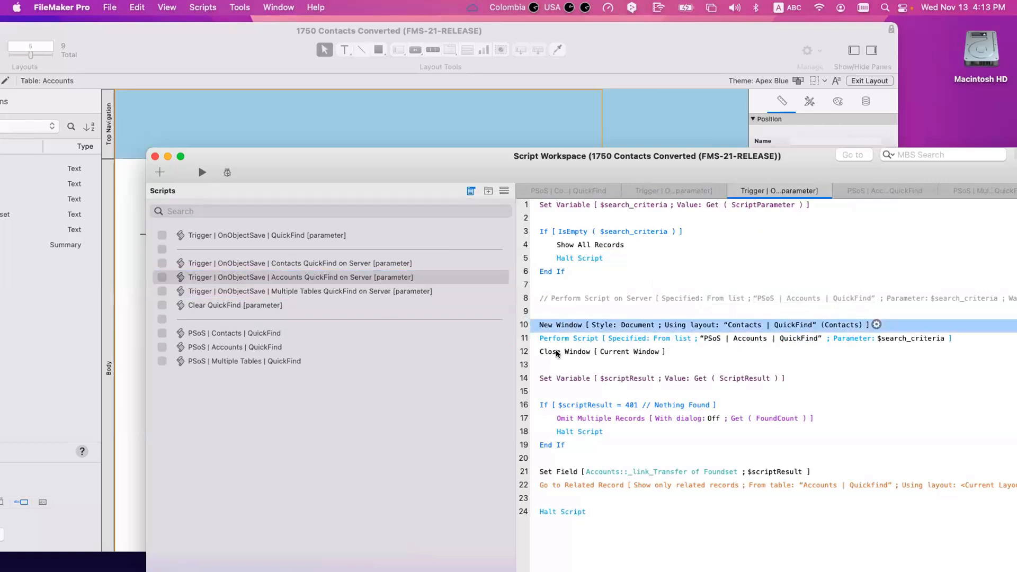
shift+click(555, 350)
key(super+slash)
click(555, 292)
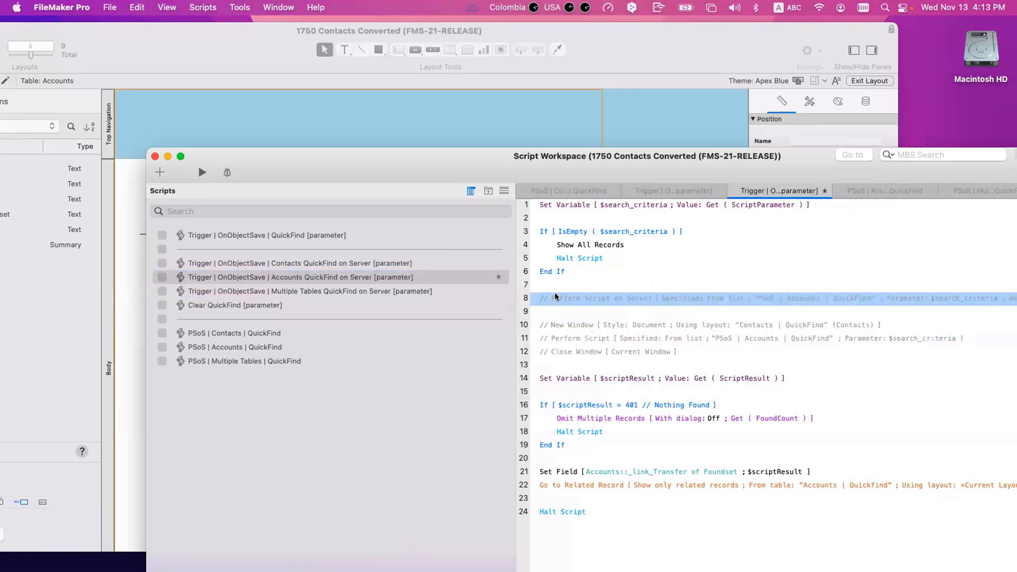
key(super+slash)
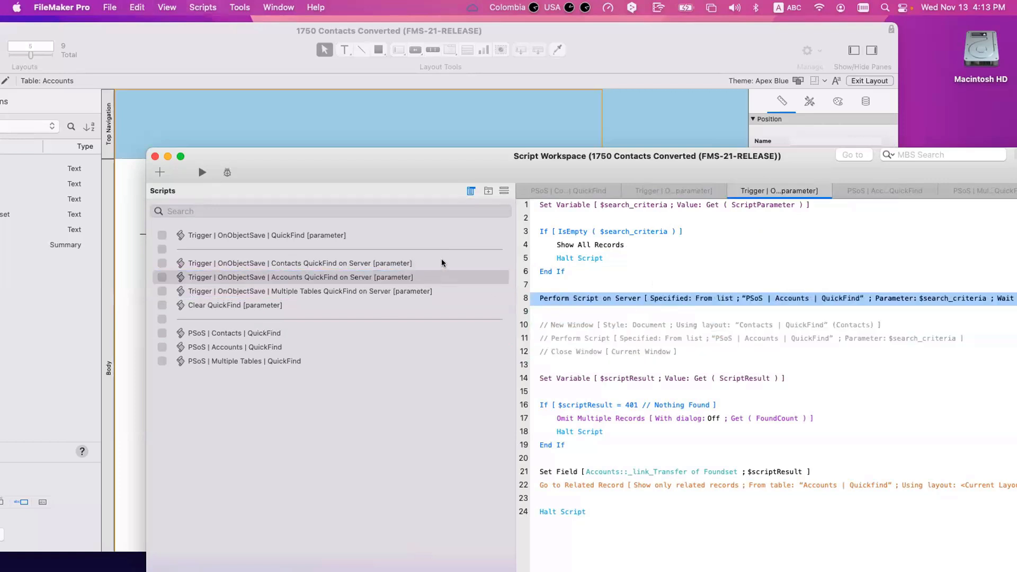
Step: Point both server and local Perform Script steps to PSoS | Multiple Tables | QuickFind, and save
click(441, 259)
click(418, 280)
click(363, 290)
click(611, 297)
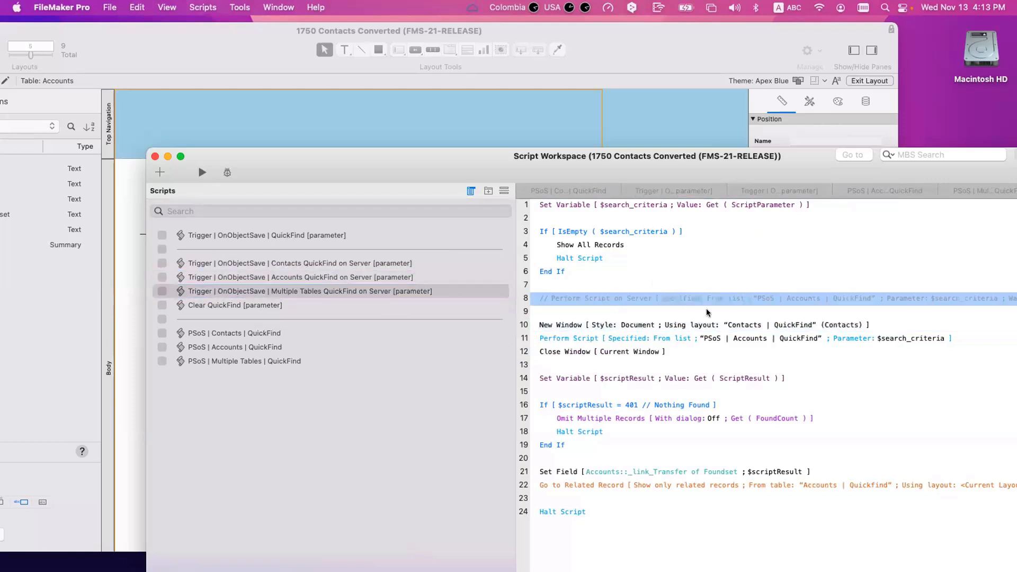
click(821, 296)
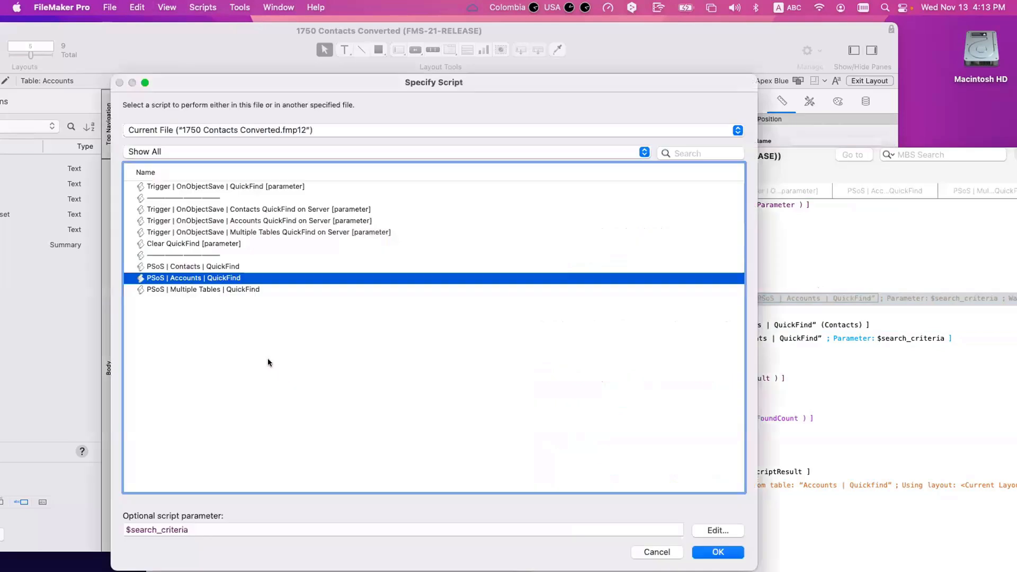
double_click(218, 289)
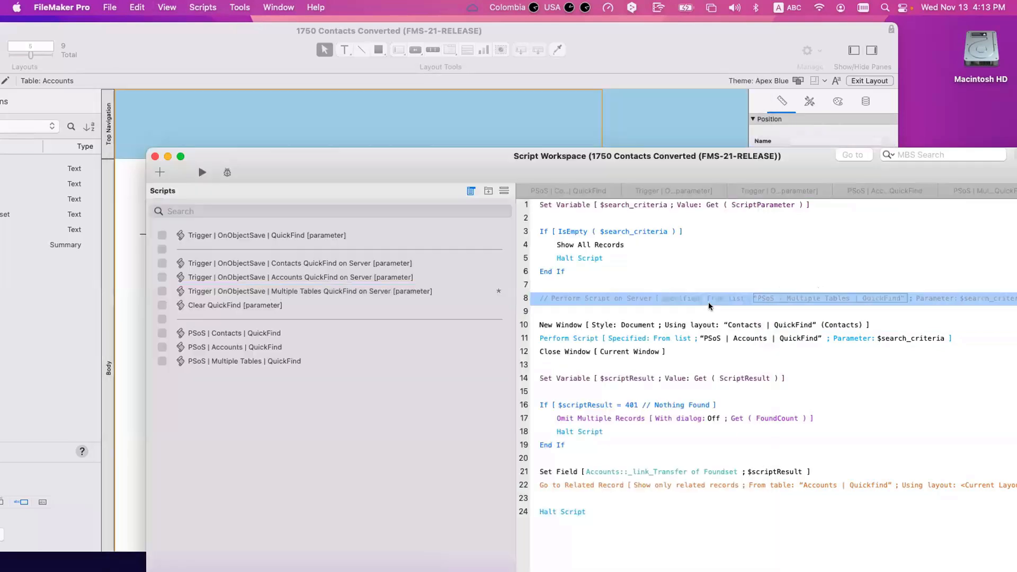
click(798, 338)
double_click(217, 289)
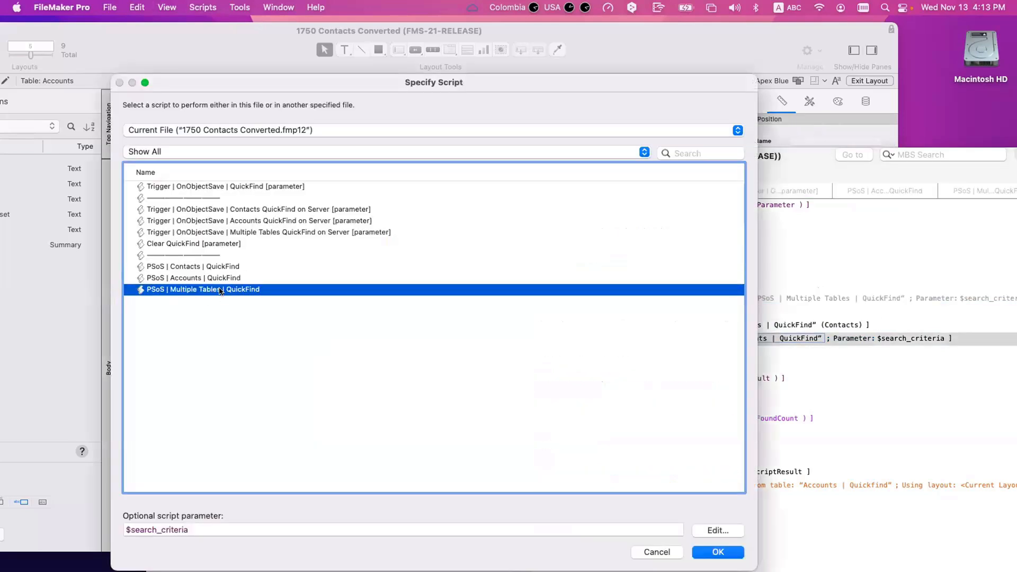
click(847, 444)
key(super+s)
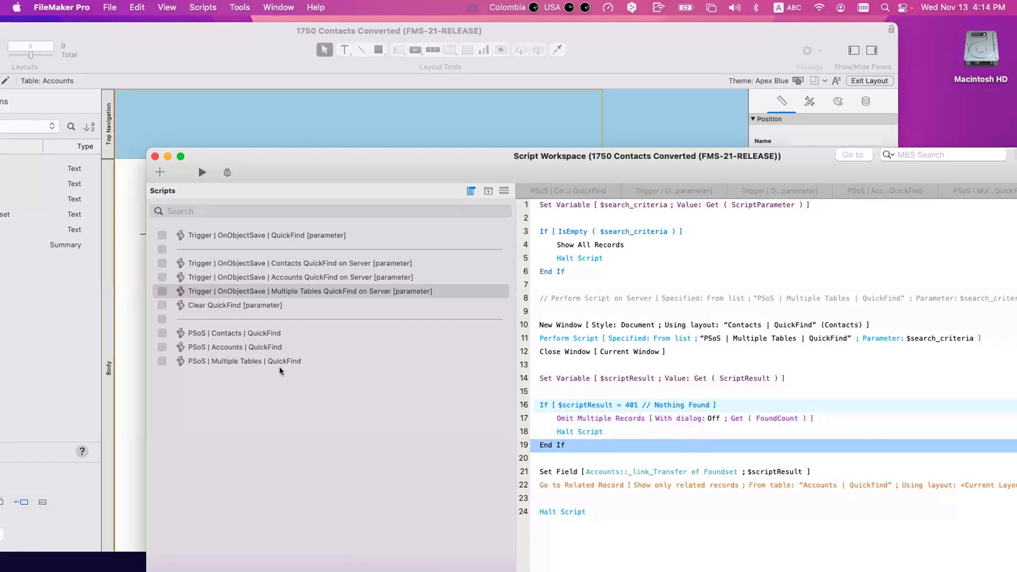
Step: Review the PSoS Multiple Tables QuickFind script's Contacts and Accounts layout, quick find and ID-storing steps
click(294, 362)
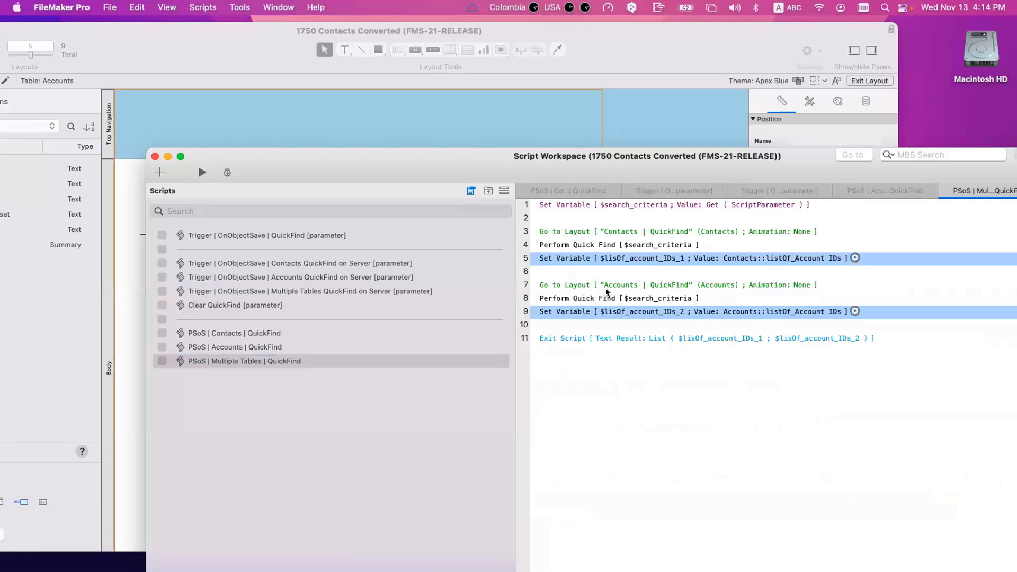
click(563, 231)
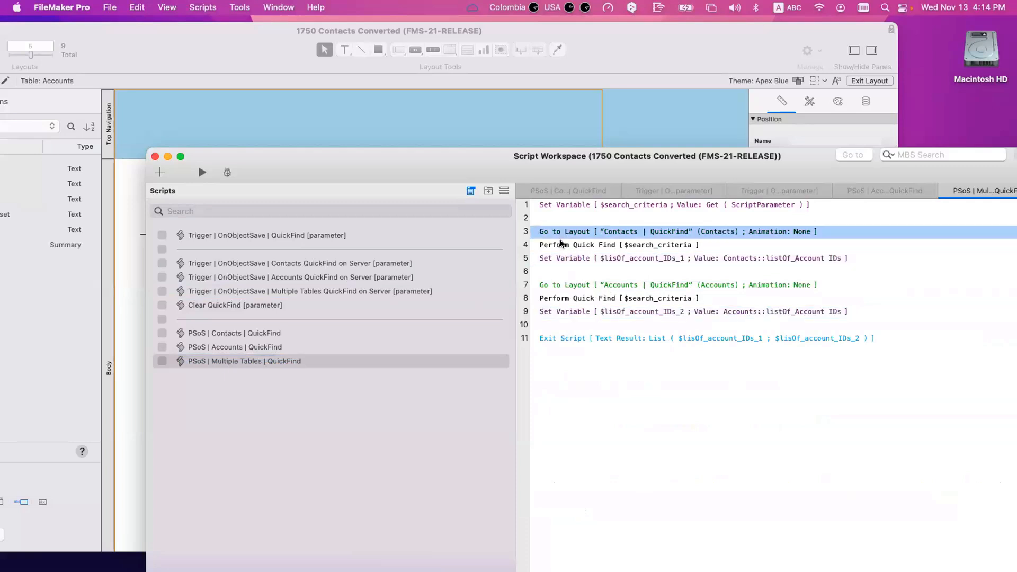
click(561, 246)
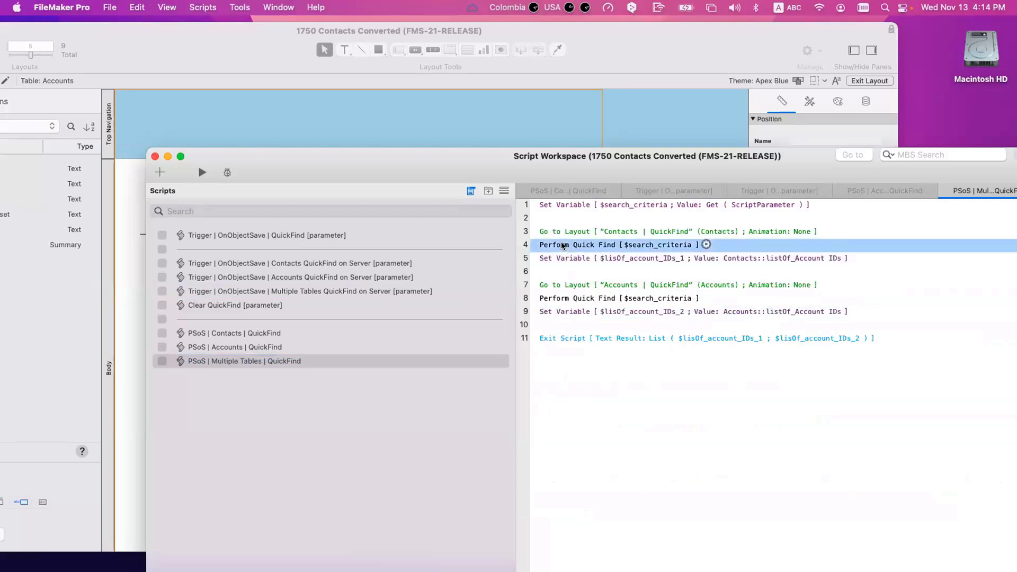
click(560, 259)
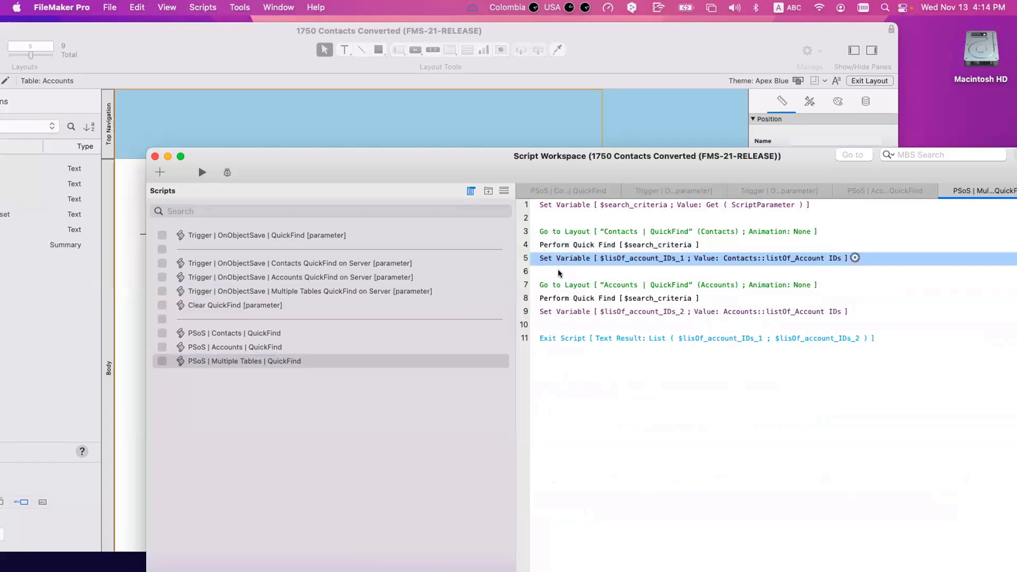
click(557, 285)
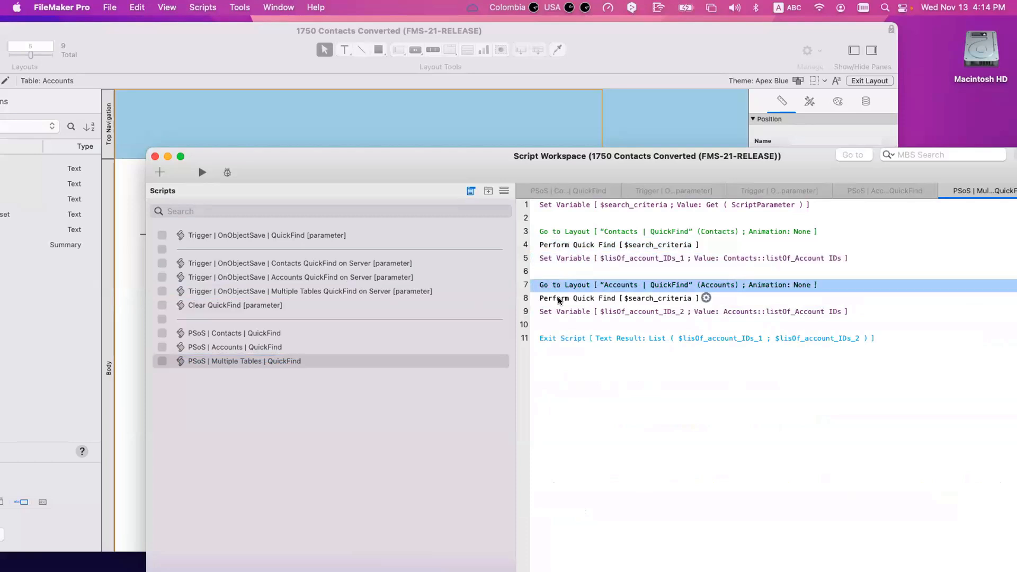
click(558, 297)
click(559, 312)
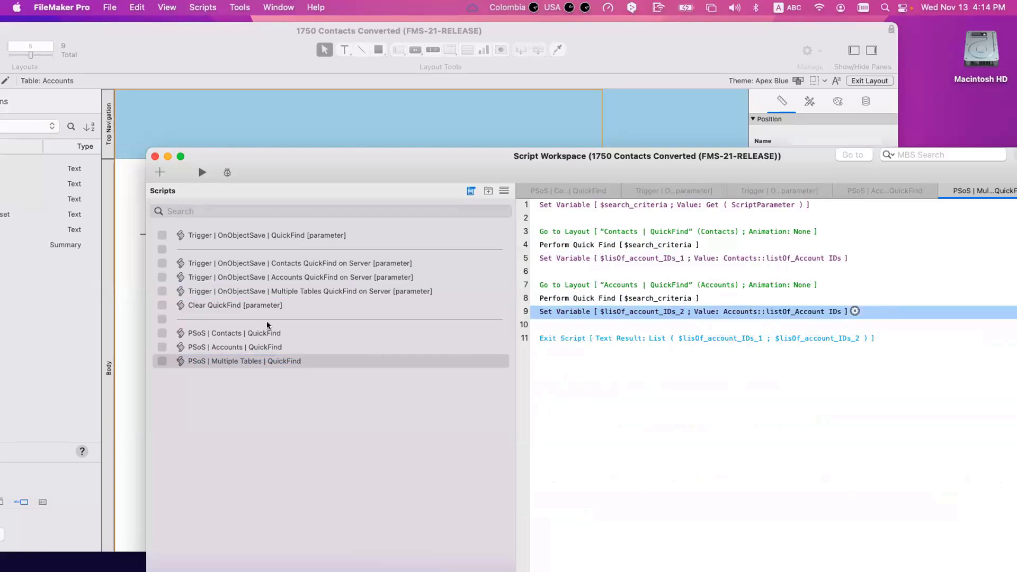
Step: Compare the Multiple Tables QuickFind on Server trigger script with the Accounts QuickFind on Server script
click(258, 291)
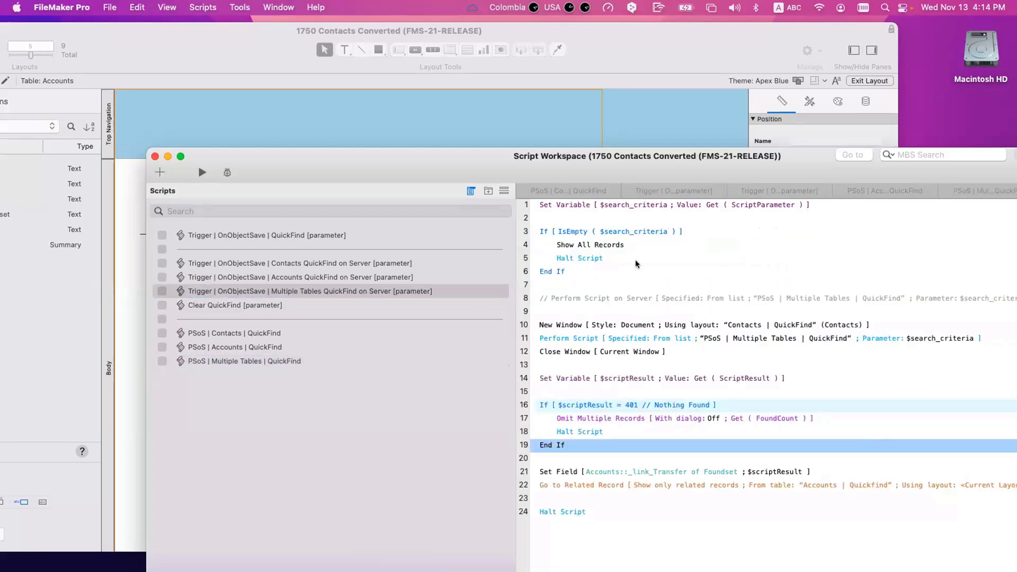
click(344, 277)
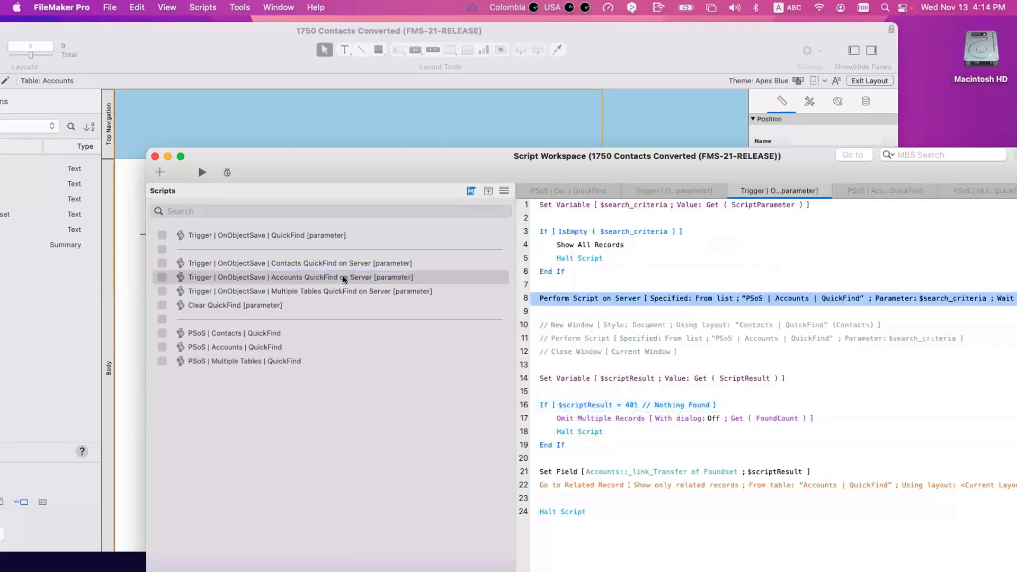
click(341, 291)
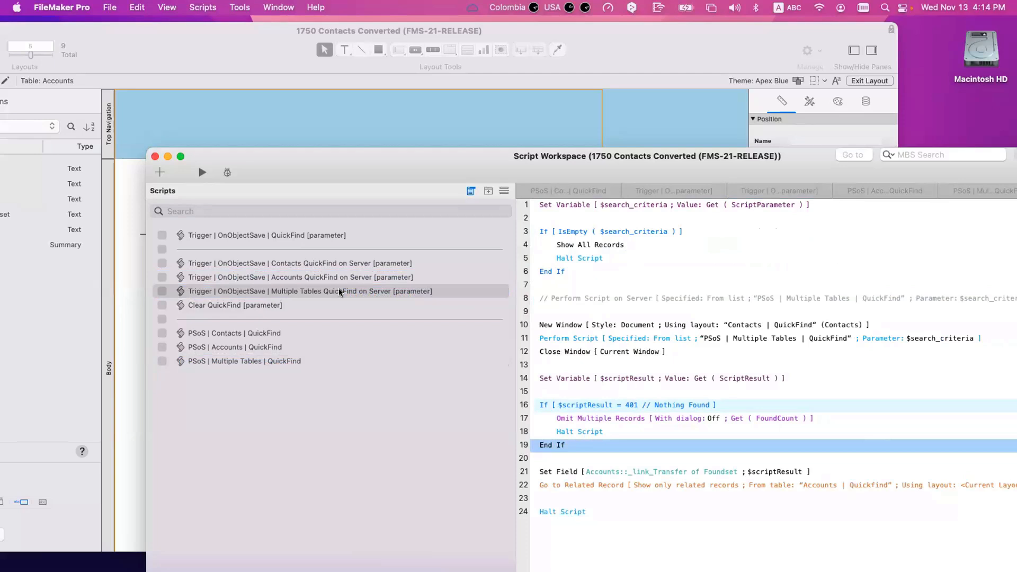
Step: Compare the Contacts and Accounts quick find steps in the PSoS Multiple Tables QuickFind script
click(279, 369)
click(282, 362)
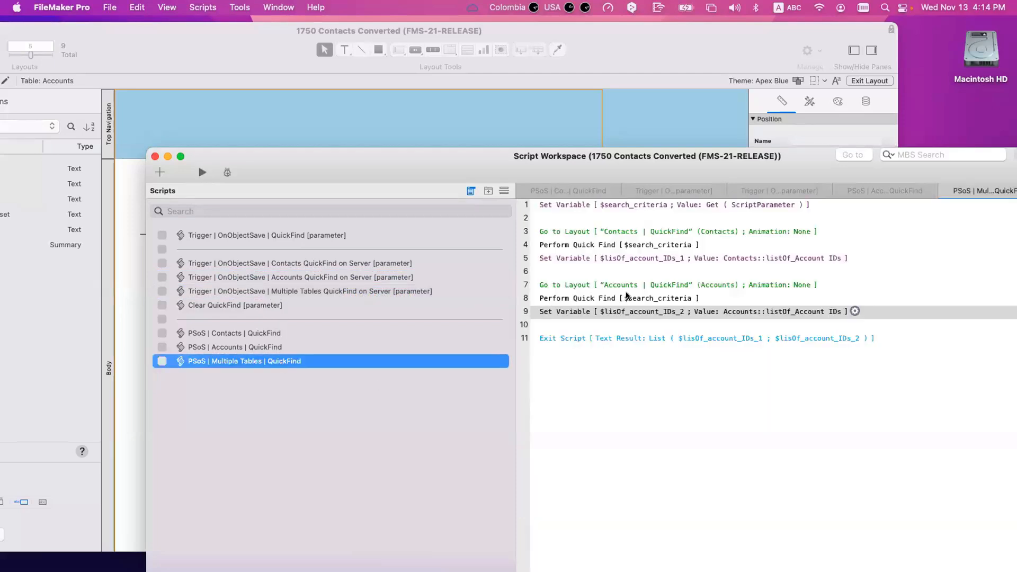
click(582, 300)
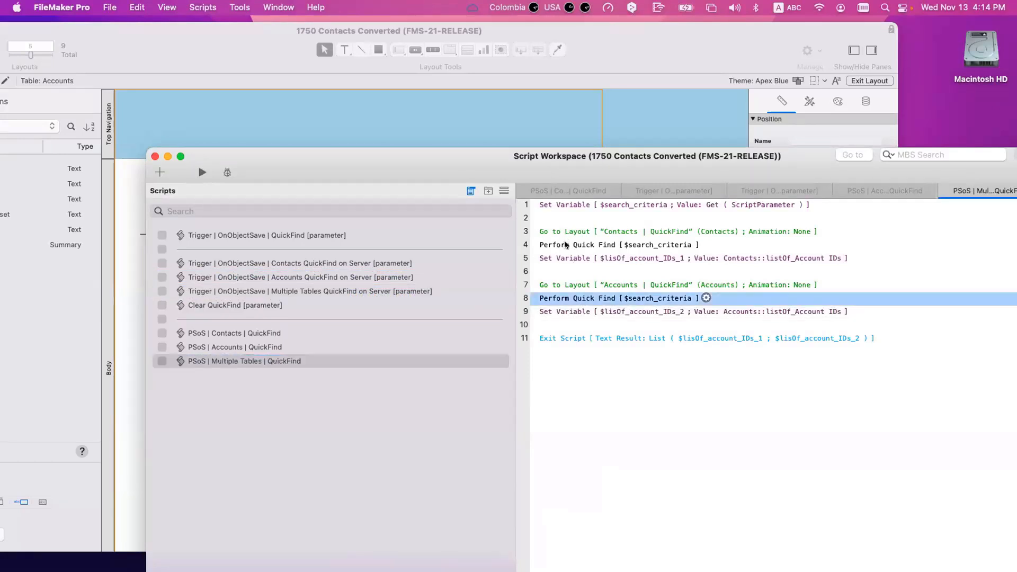
click(565, 245)
click(559, 300)
click(565, 246)
click(565, 297)
click(572, 247)
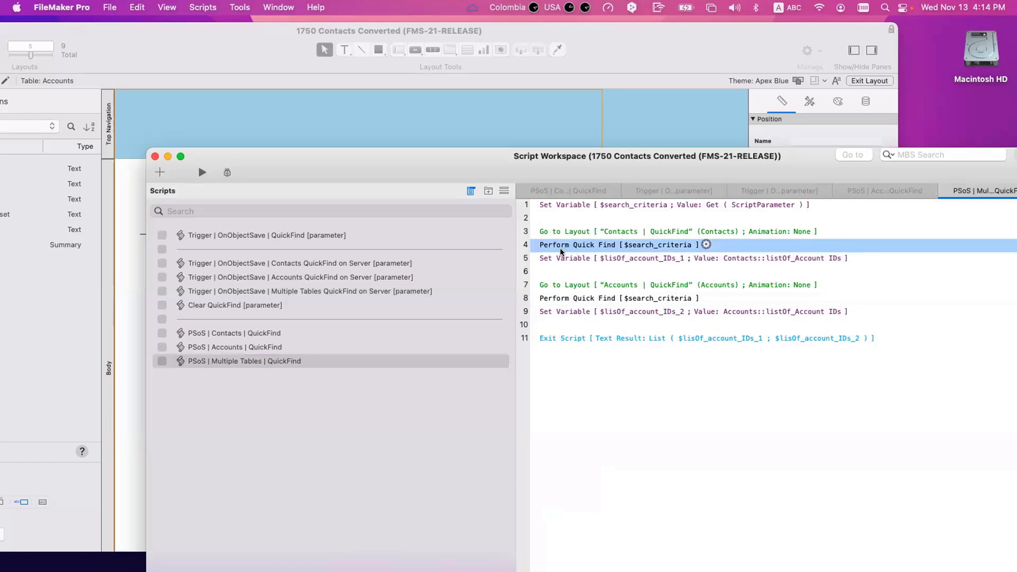
Step: Replace the trigger script's If condition testing for 401 with IsEmpty ( $scriptResult )
click(232, 290)
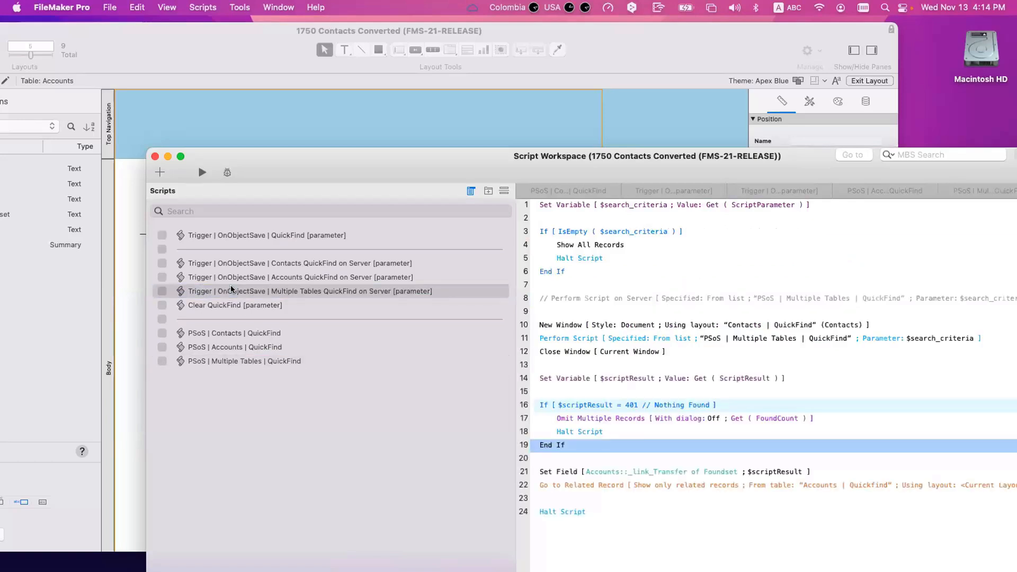
click(583, 406)
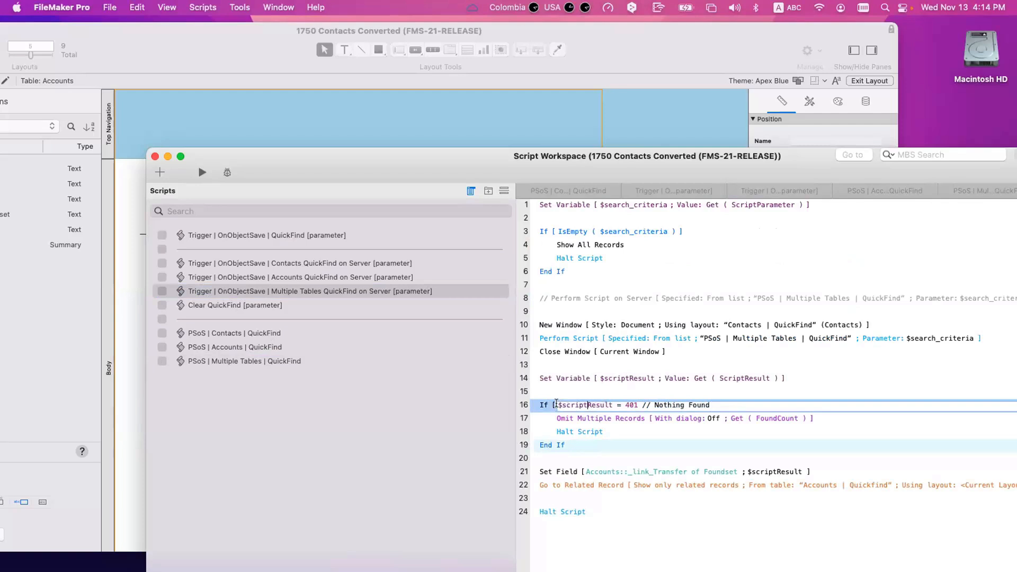
drag(556, 404, 667, 412)
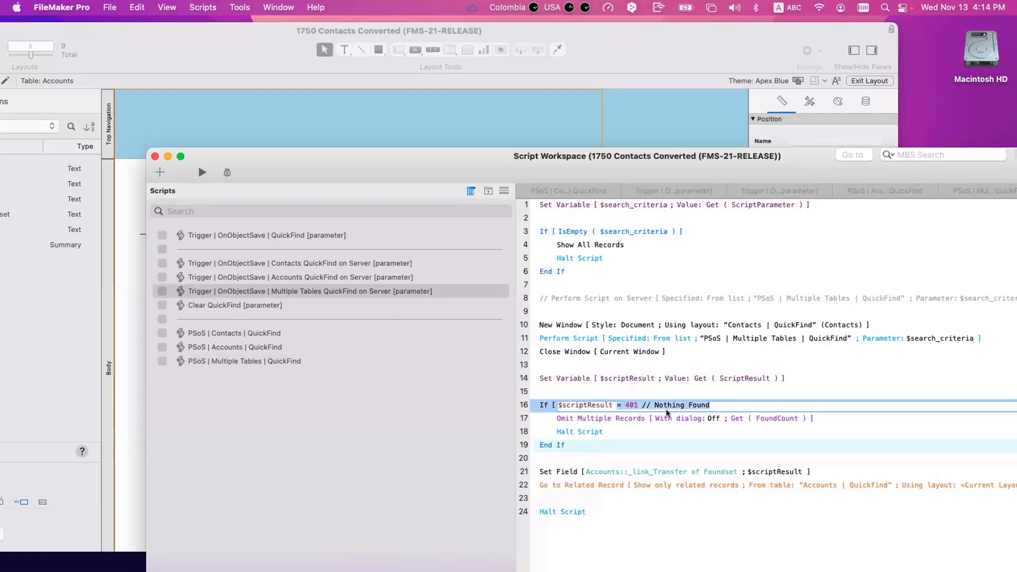
key(BackSpace)
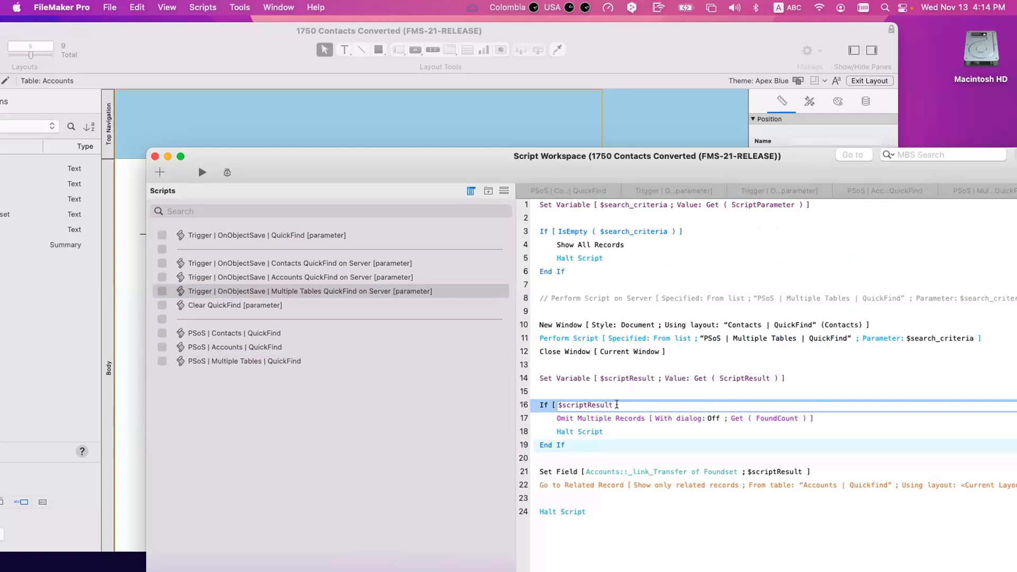
key(BackSpace)
text(ise)
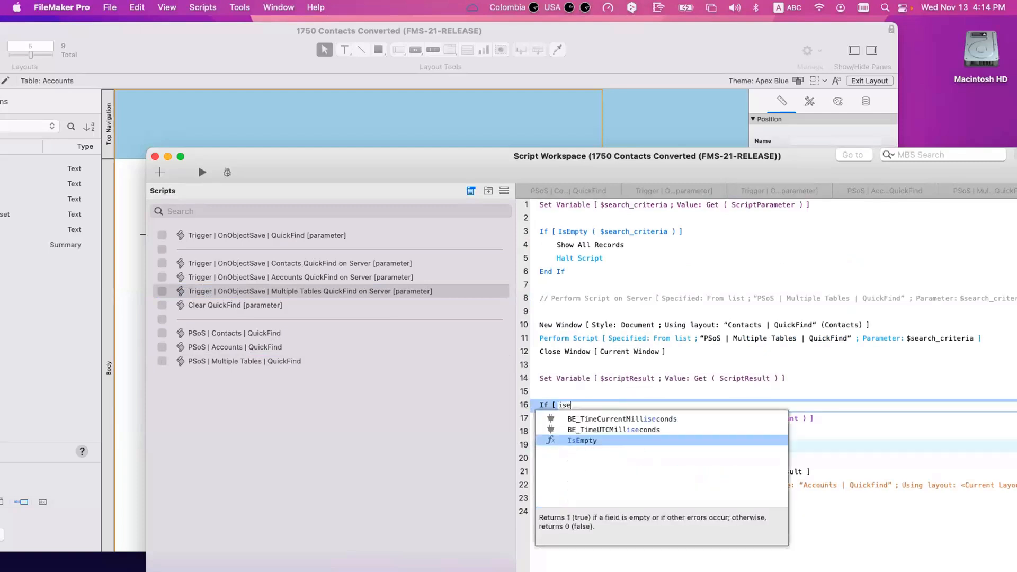
key(Return)
text($scriptResult)
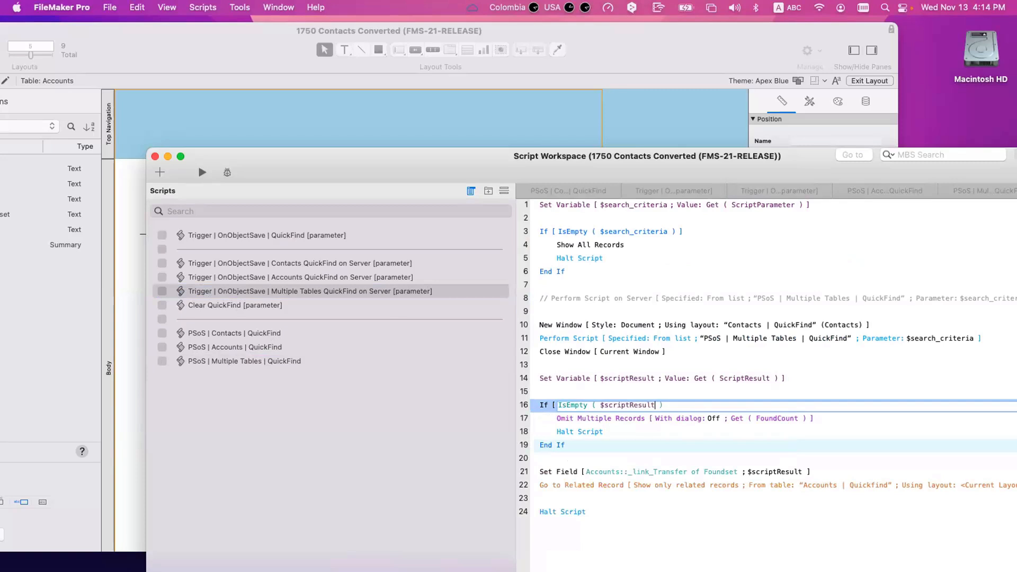
click(543, 421)
Step: Check the trigger script's result-capture and Omit Multiple Records steps against the Accounts QuickFind on Server script
click(551, 377)
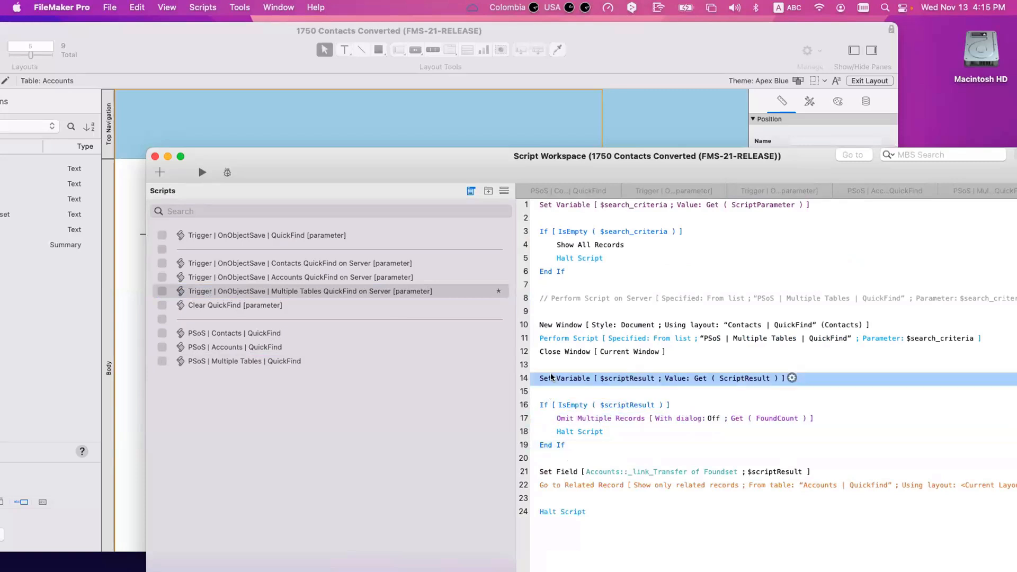
click(608, 421)
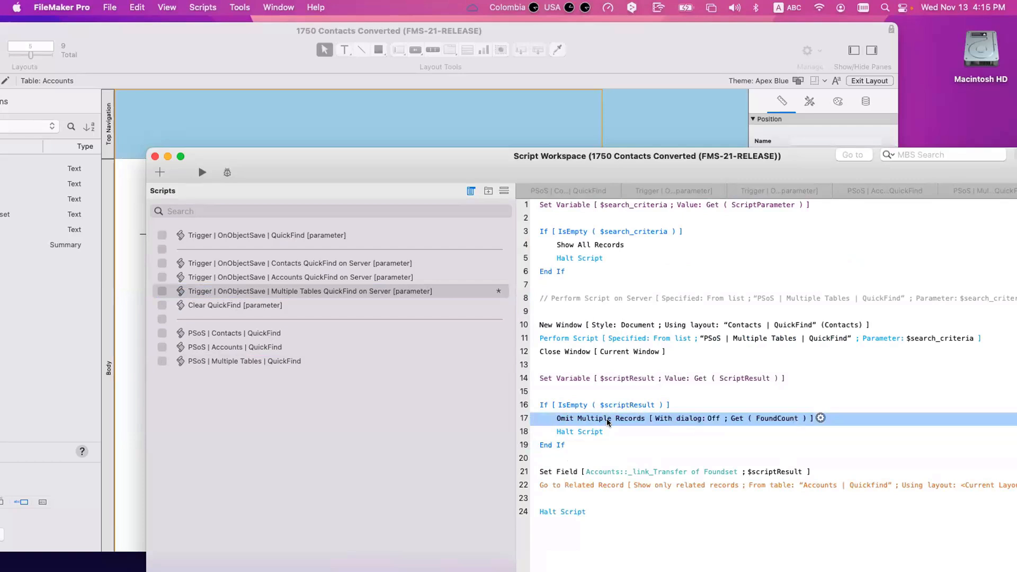
click(434, 278)
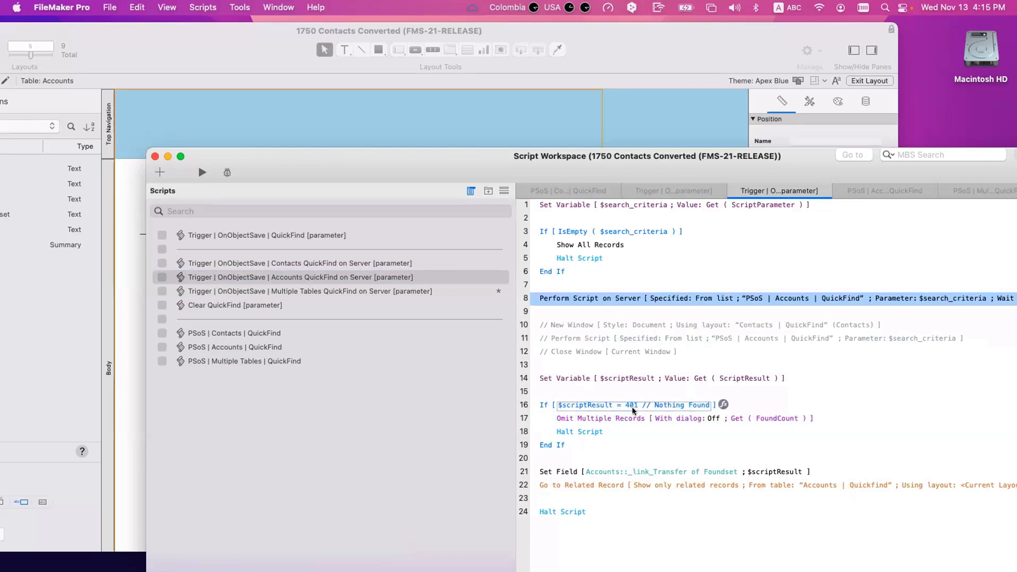
click(452, 291)
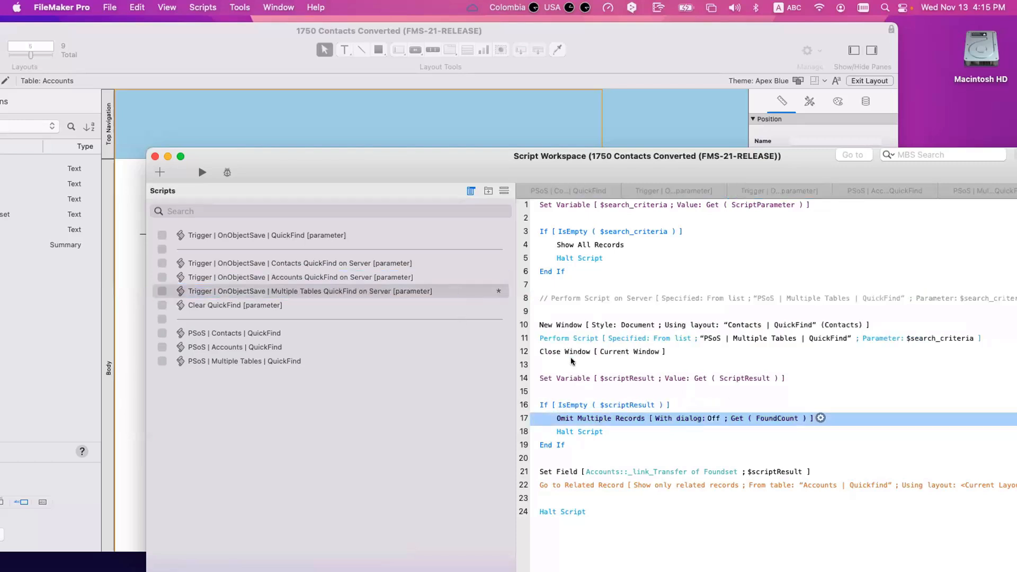
click(574, 380)
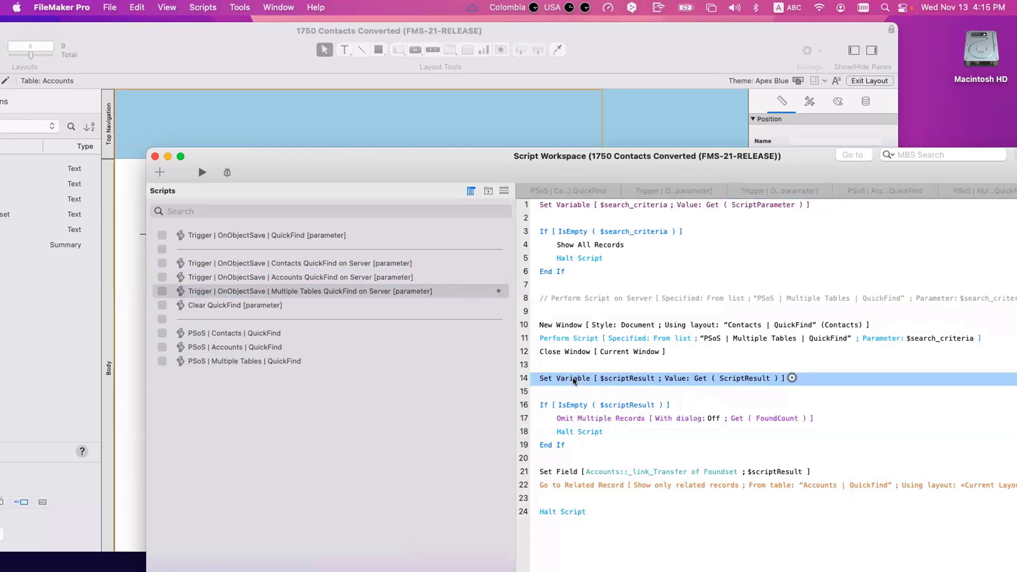
Step: Recheck the PSoS script's steps storing the Contacts and Accounts account ID lists
click(292, 362)
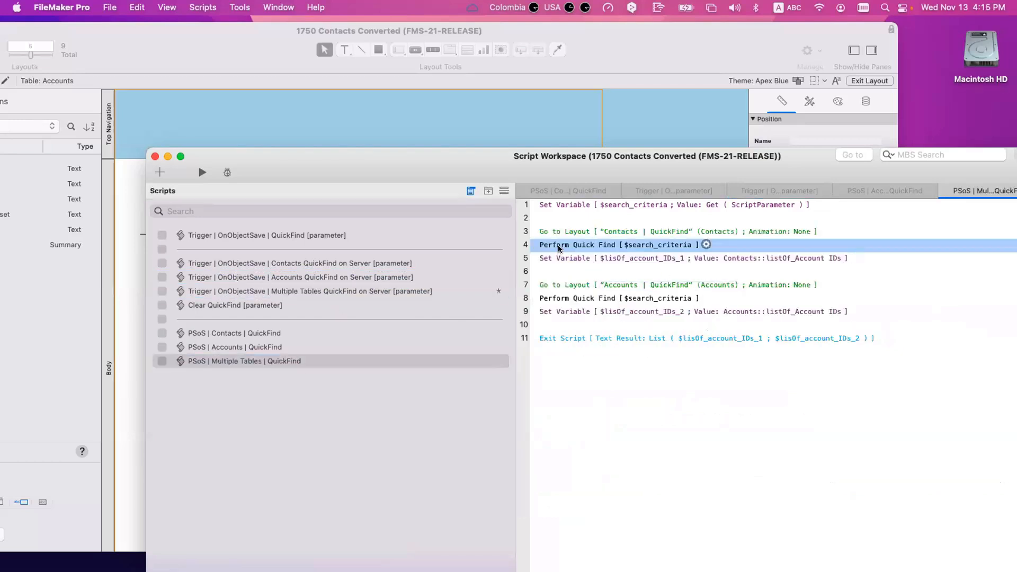
click(572, 299)
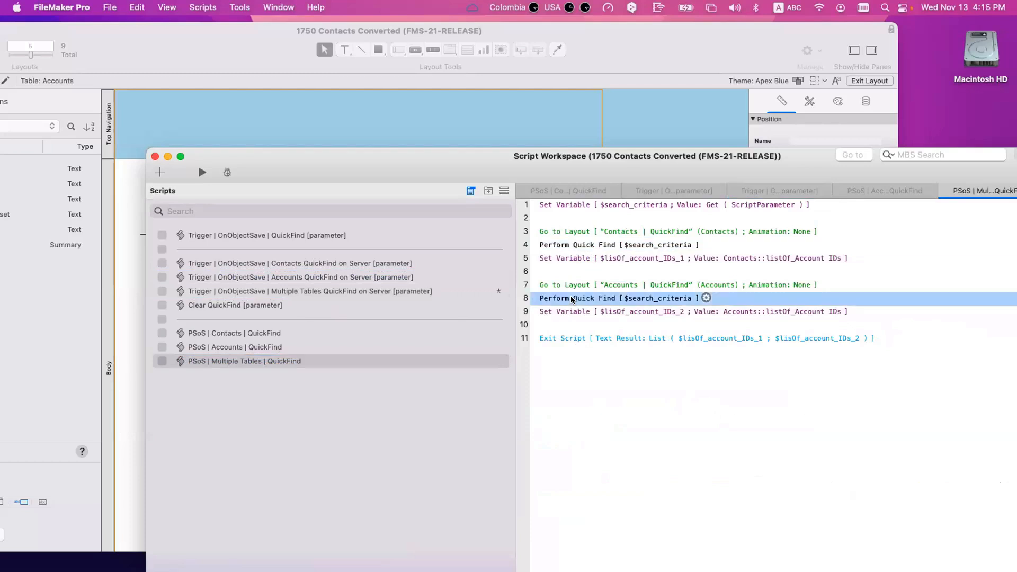
click(570, 312)
click(569, 261)
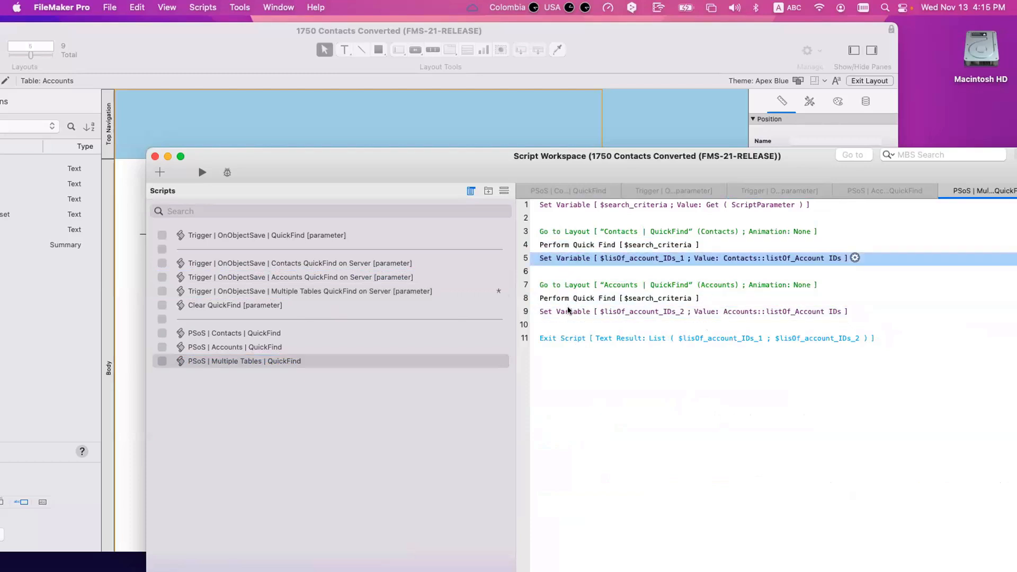
click(568, 310)
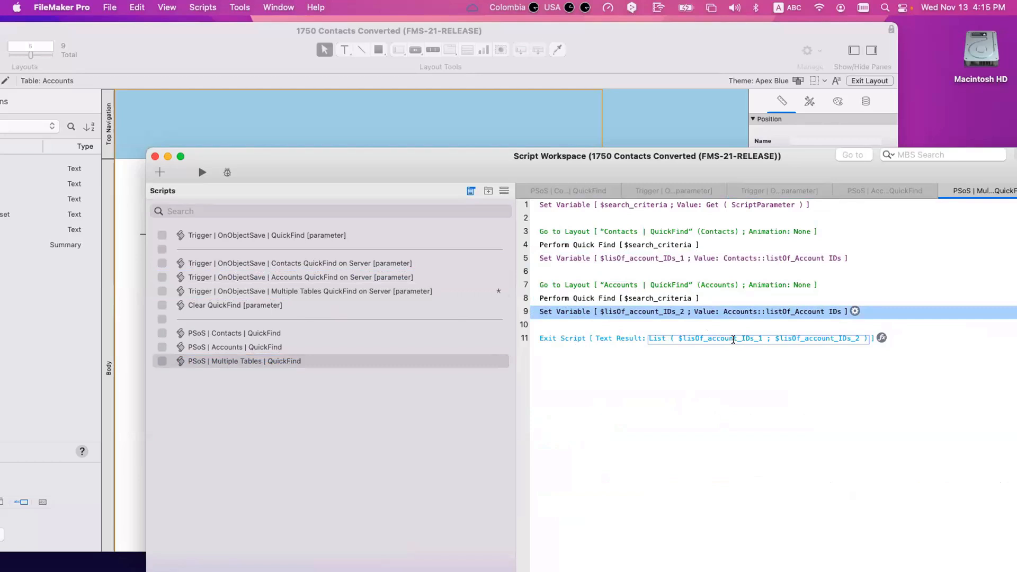
Step: Save the edited Multiple Tables QuickFind on Server trigger script and move its window aside
click(733, 340)
click(400, 291)
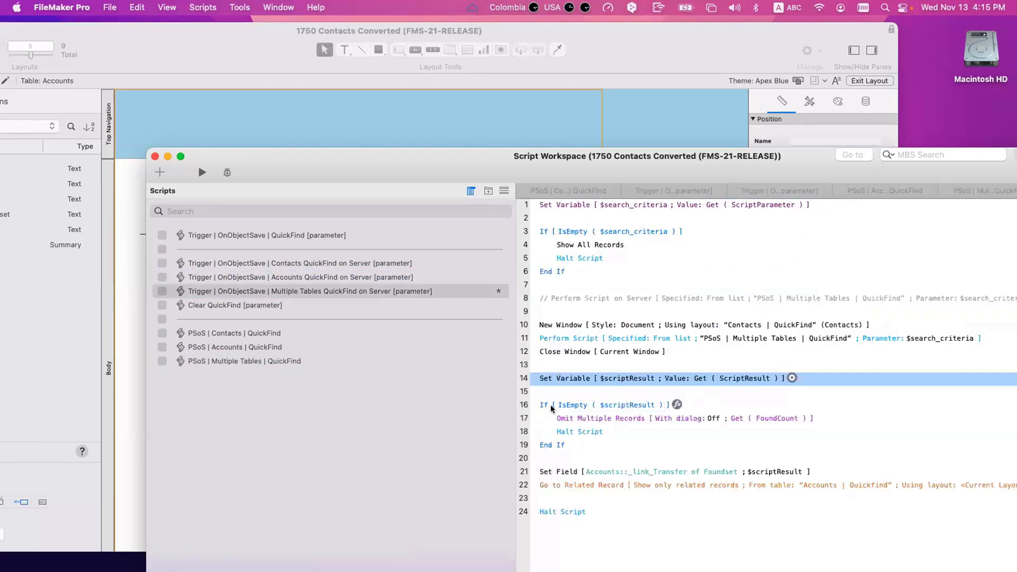
click(557, 418)
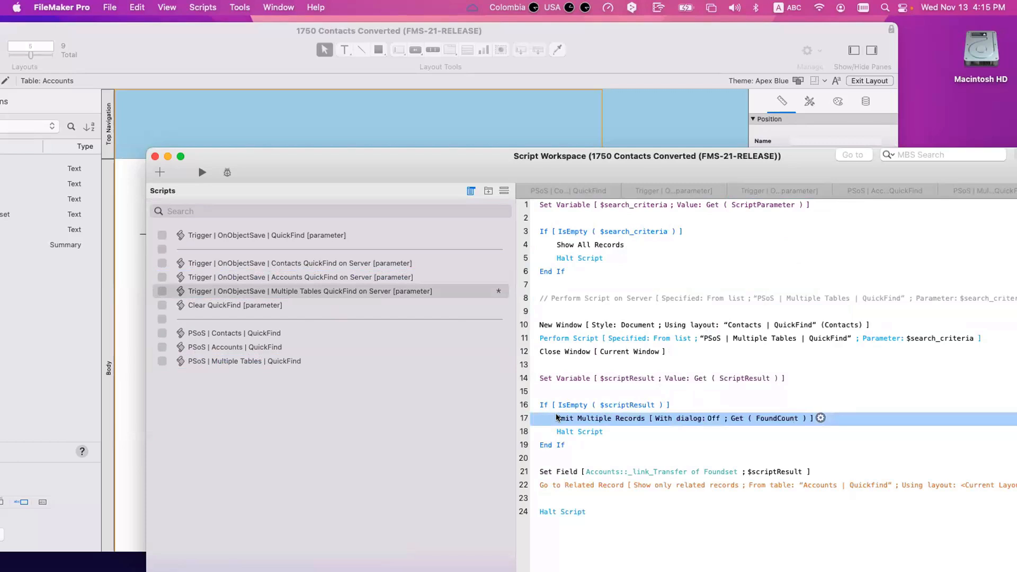
key(super+s)
drag(511, 179, 690, 322)
Step: In Browse mode, set the current account's Country field to England
click(496, 158)
key(super+b)
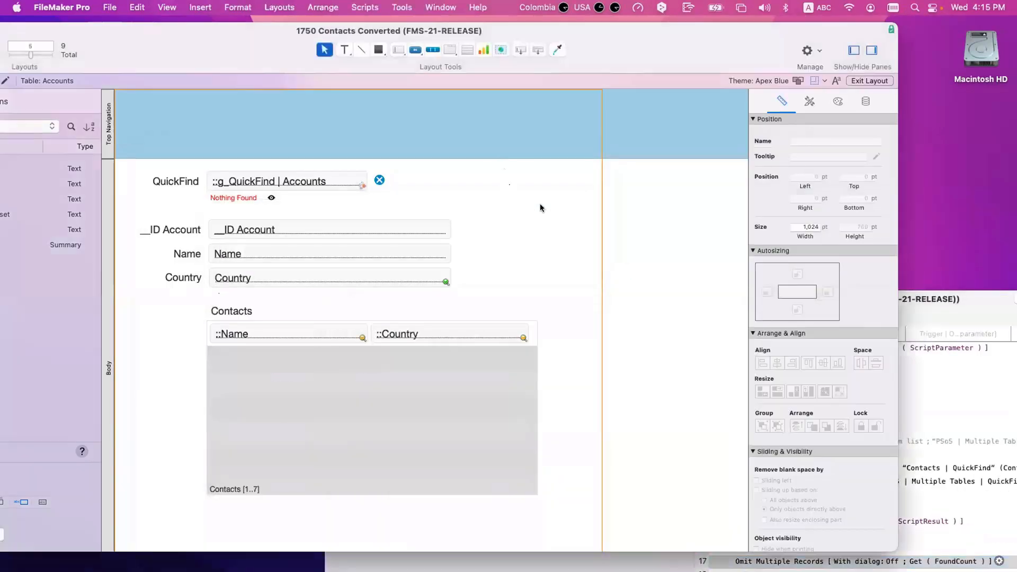
scroll(418, 392, down, 2)
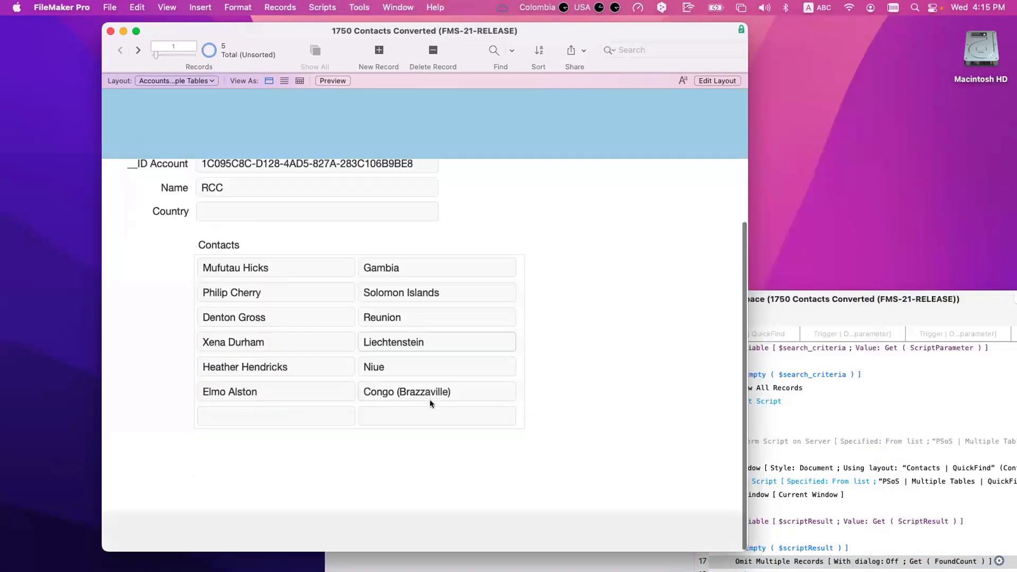
scroll(424, 370, up, 1)
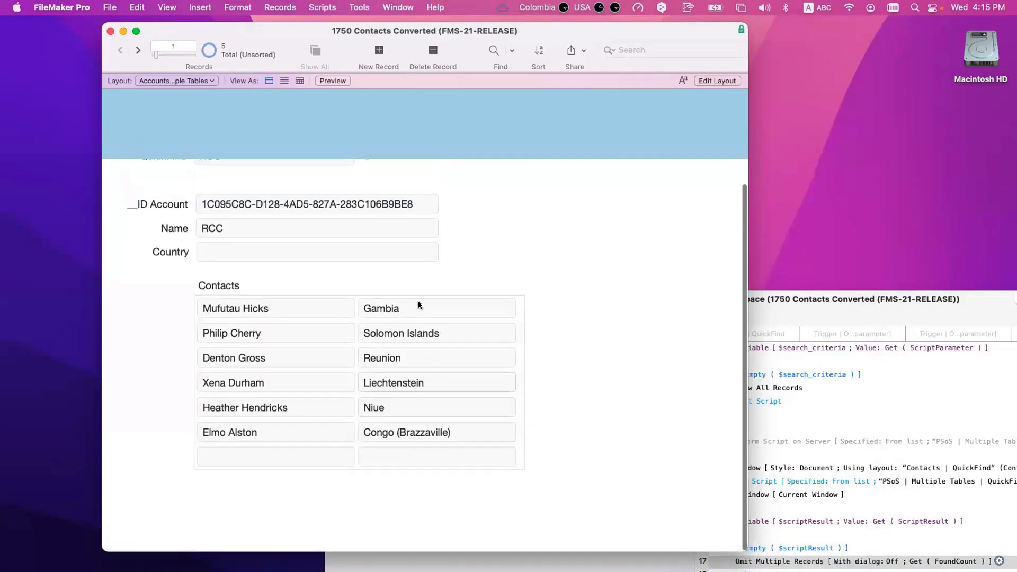
click(257, 254)
text(Engla)
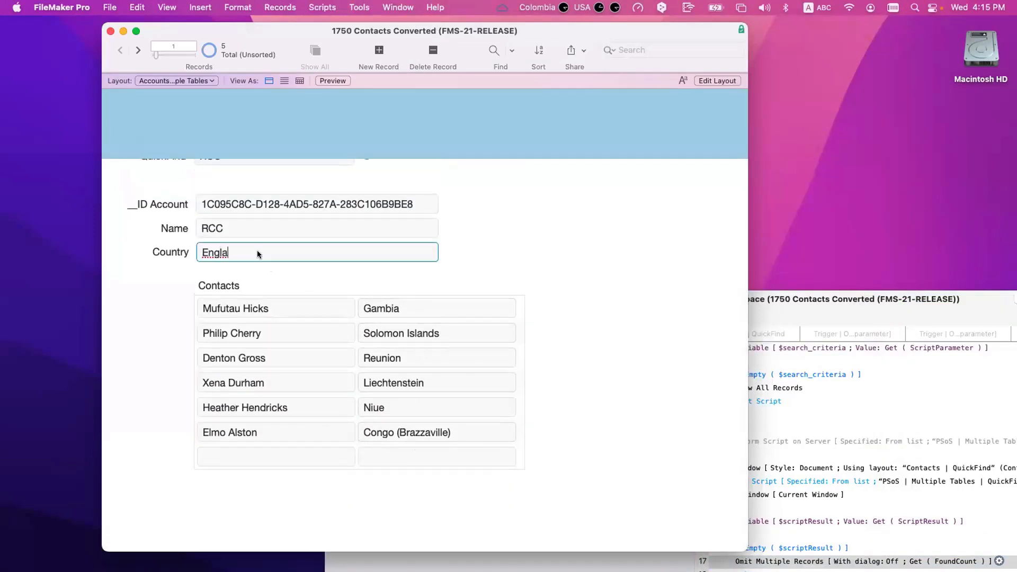
text(nd)
click(495, 253)
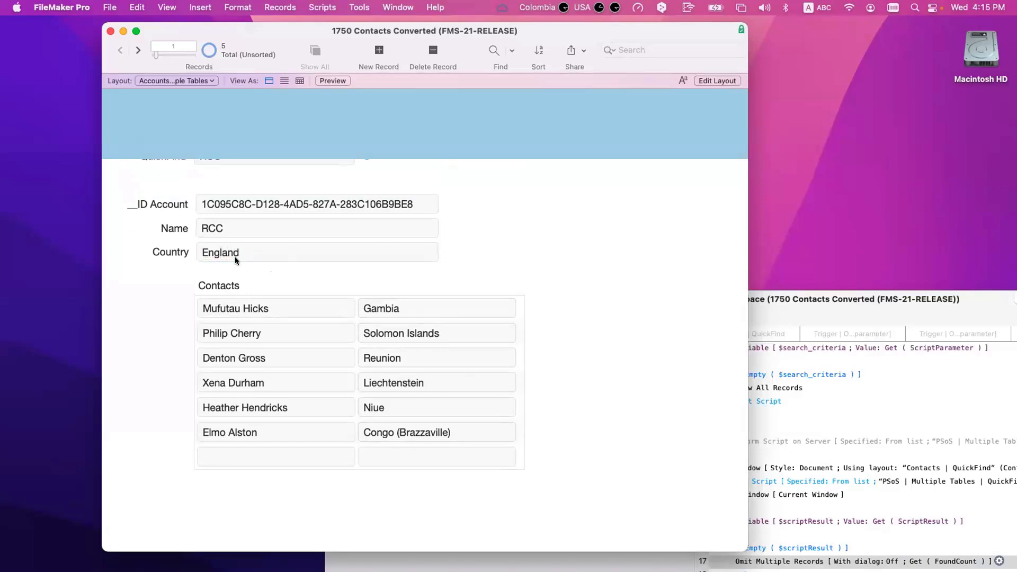
scroll(231, 214, up, 2)
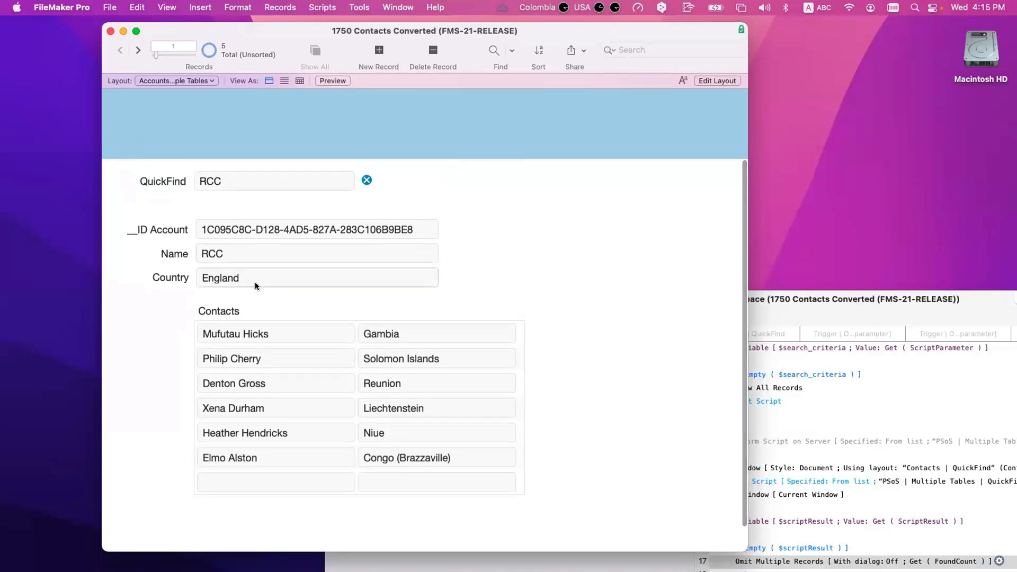
Step: Step through ACME, Test 1 and Test 2 to the last record and delete empty record 401
click(139, 50)
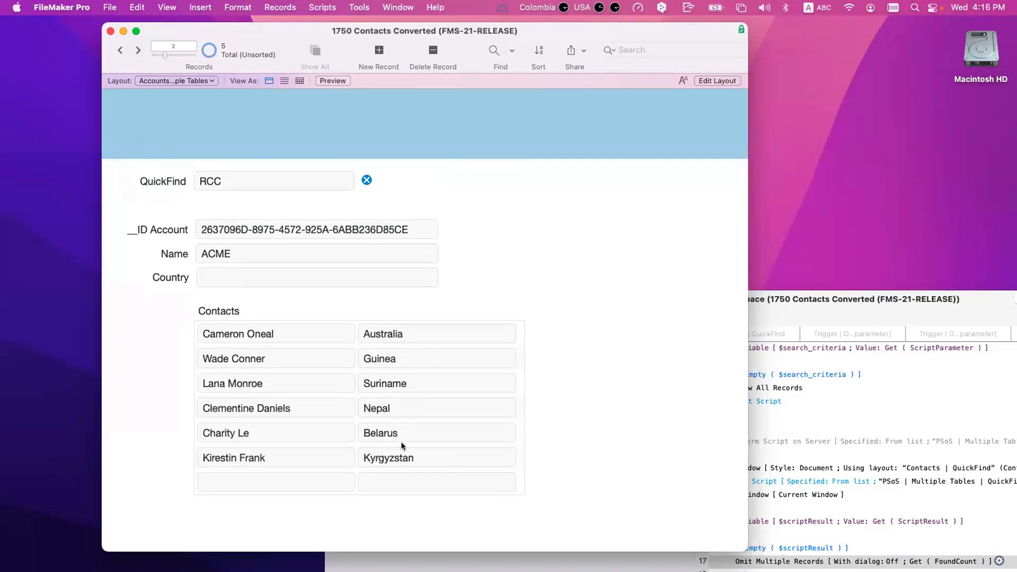
scroll(404, 426, down, 2)
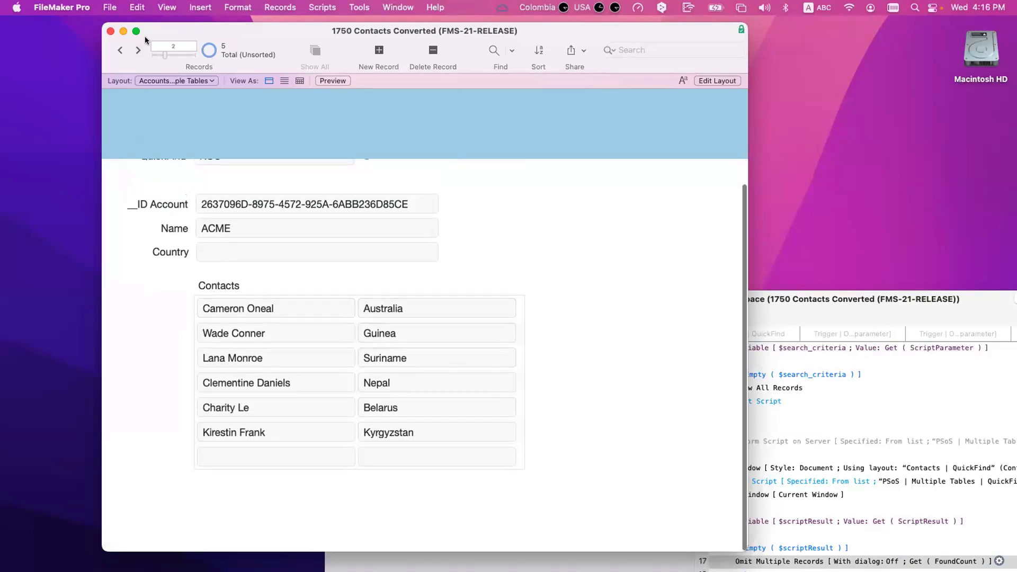
click(137, 52)
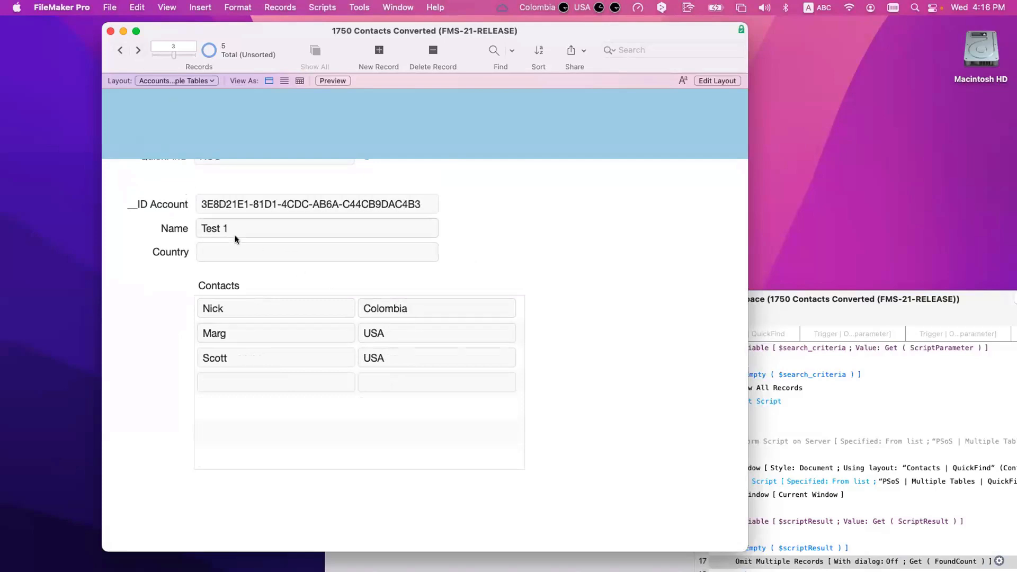
click(139, 51)
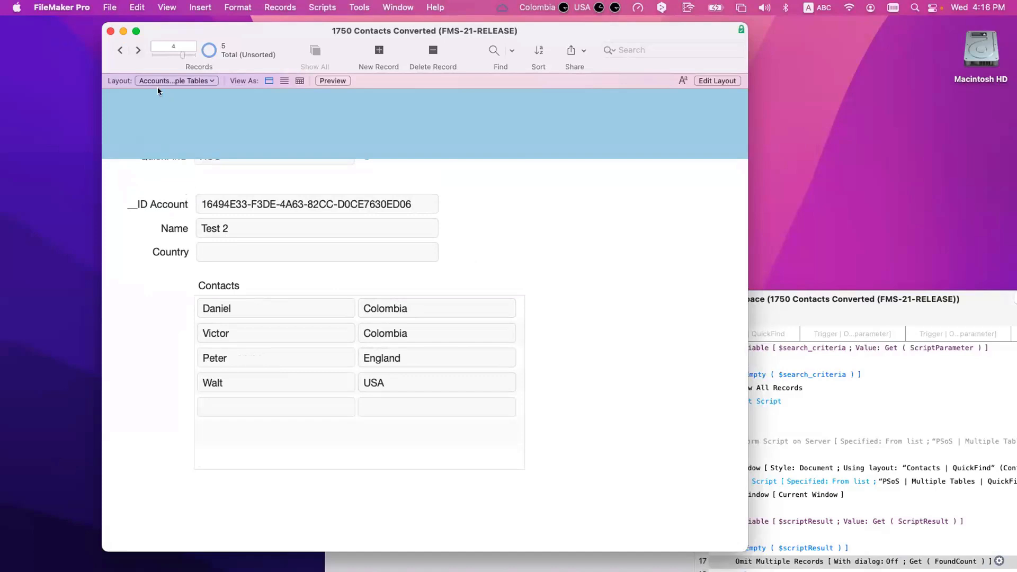
click(138, 49)
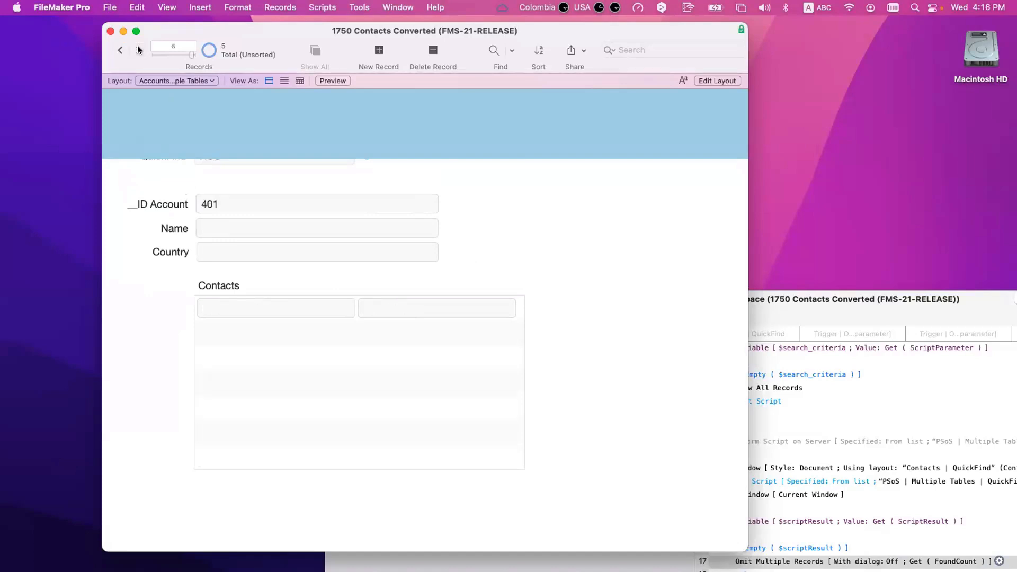
key(super+e)
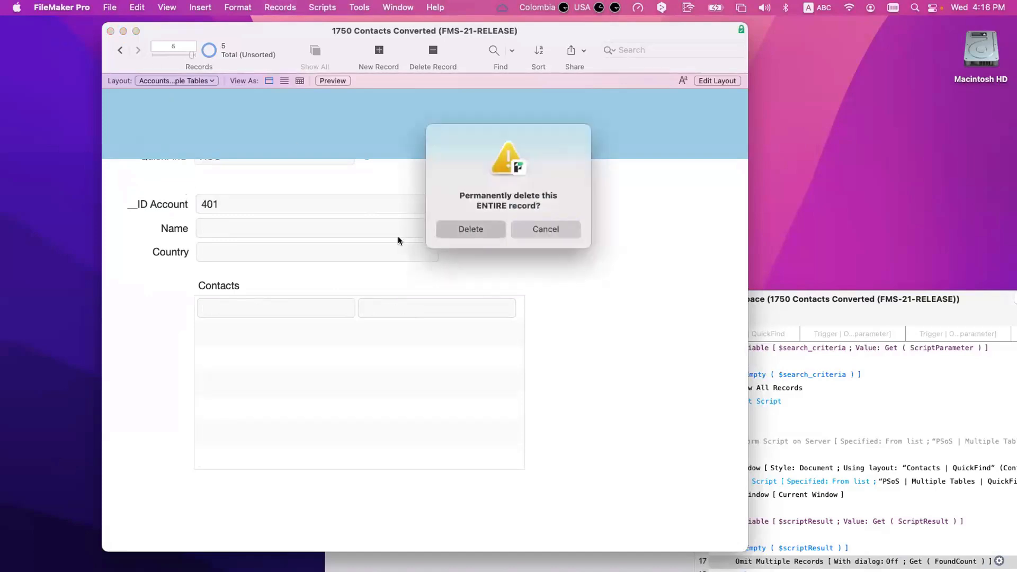
click(466, 229)
Step: Go back to the first record, RCC, and switch to Layout mode
scroll(230, 187, up, 3)
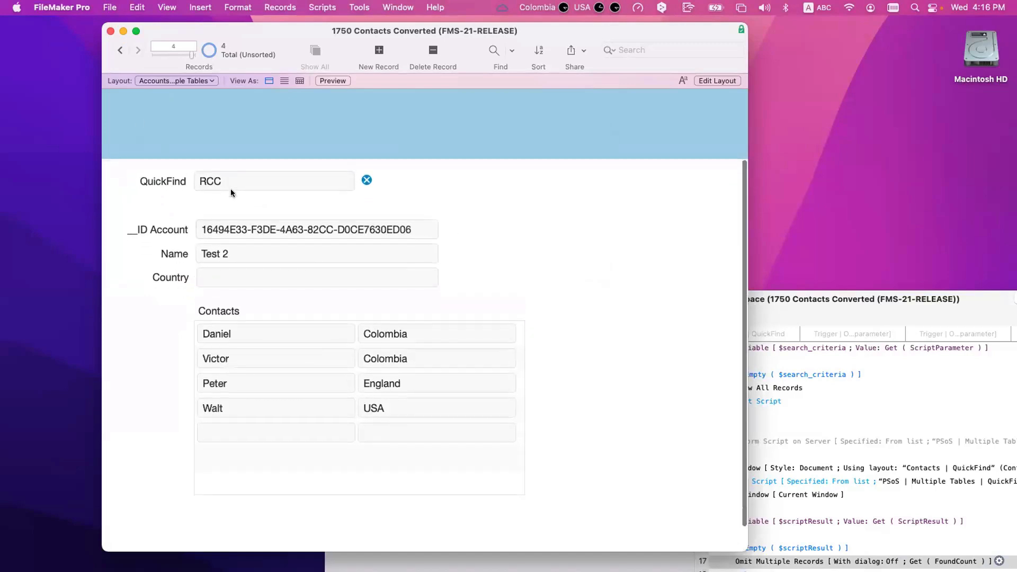
click(118, 48)
click(119, 49)
click(119, 49)
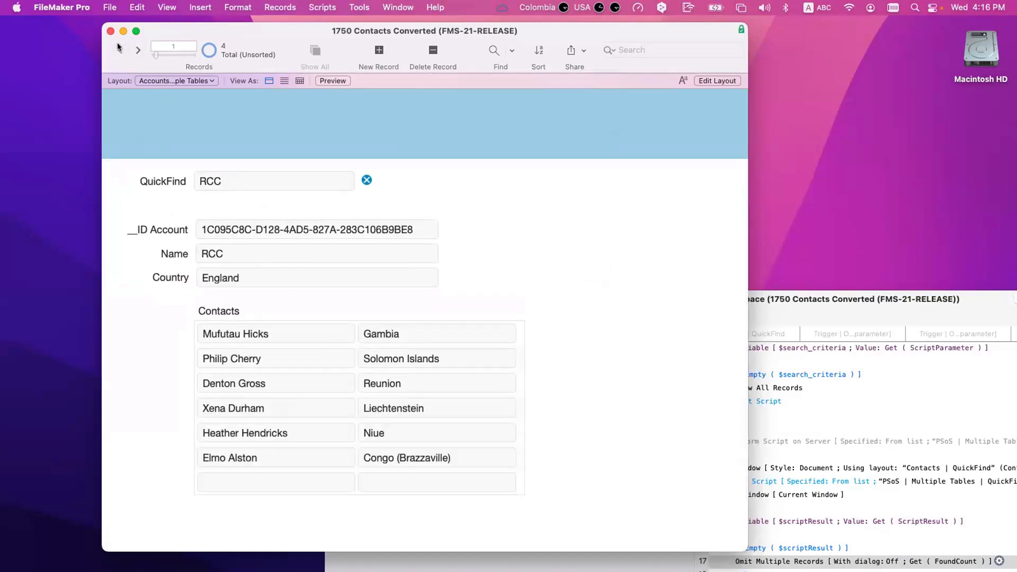
click(236, 177)
key(super+l)
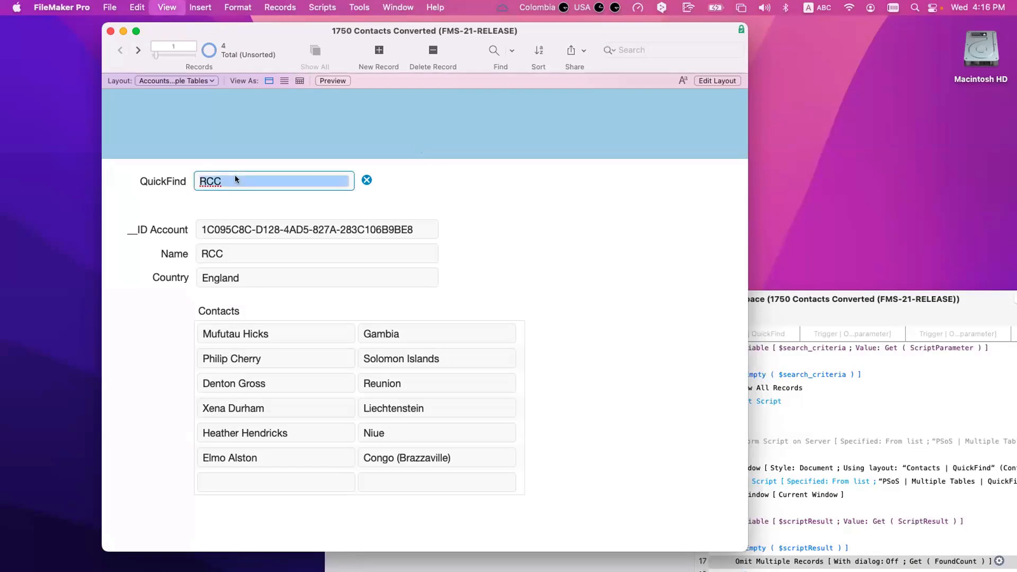
Step: Set the QuickFind field's OnObjectSave trigger to run Multiple Tables QuickFind on Server
click(357, 182)
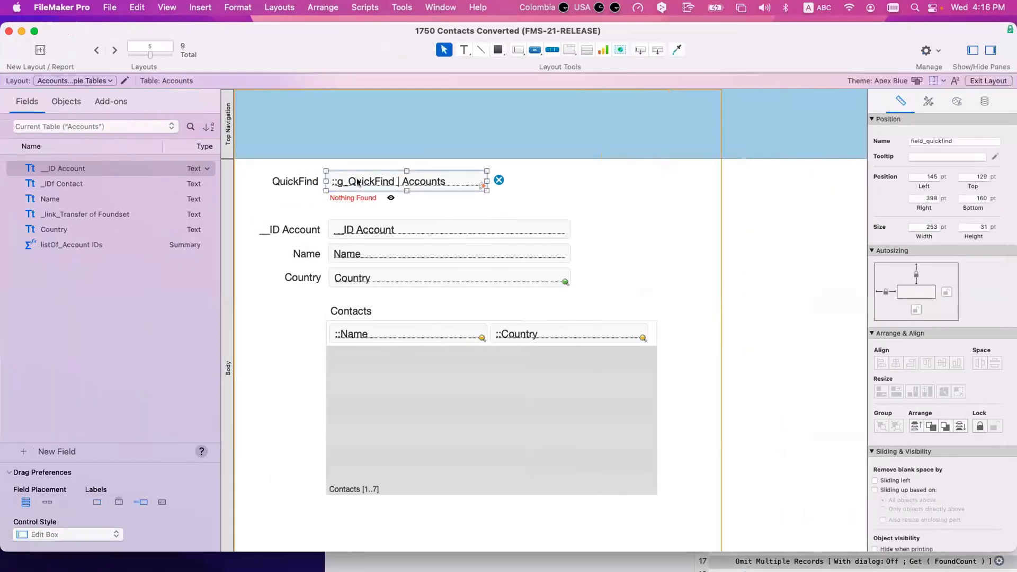
key(ctrl+t)
double_click(481, 274)
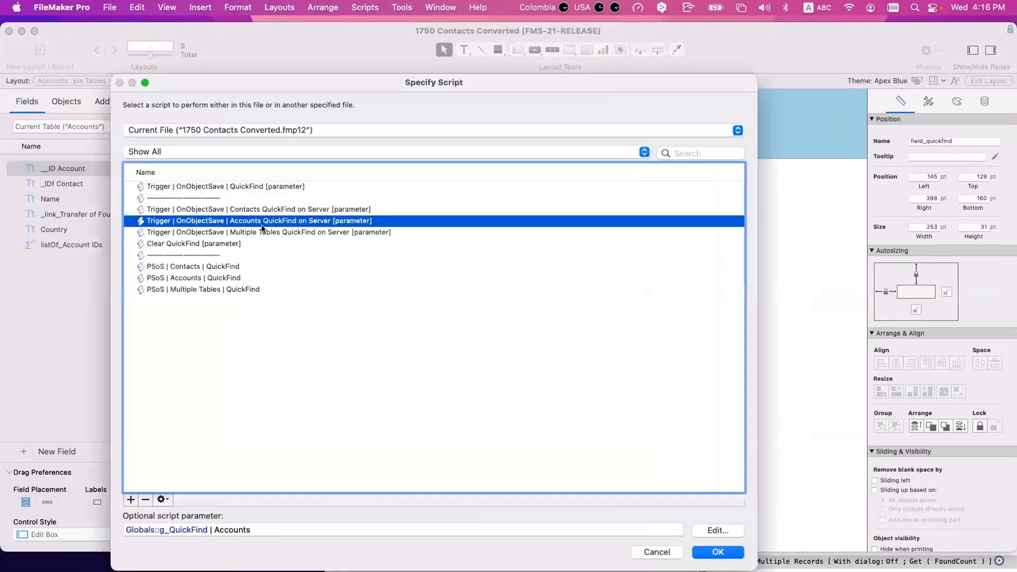
double_click(277, 232)
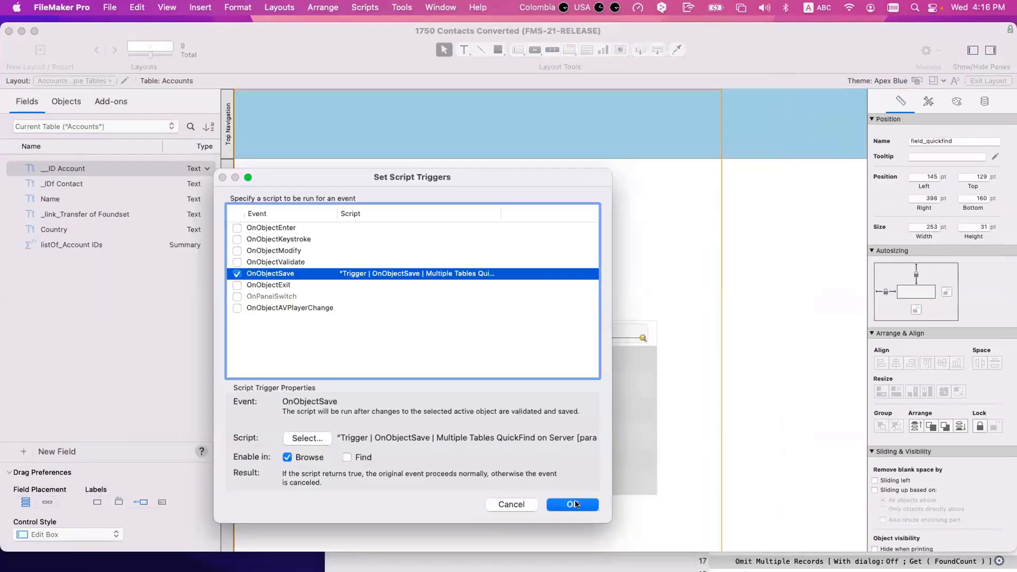
key(Return)
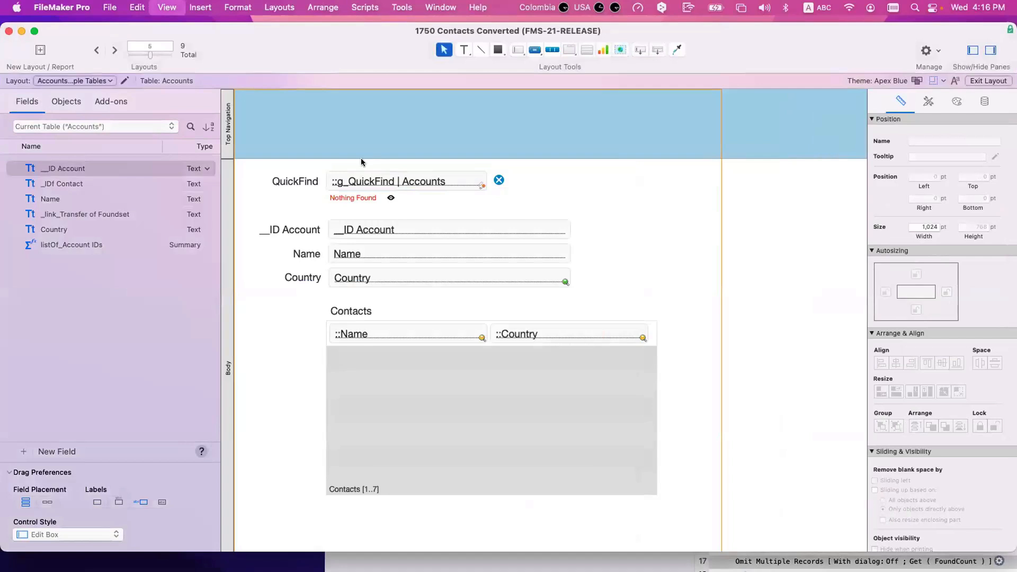
Step: Return to Browse mode and clear the old RCC text from the QuickFind field
key(super+b)
click(247, 179)
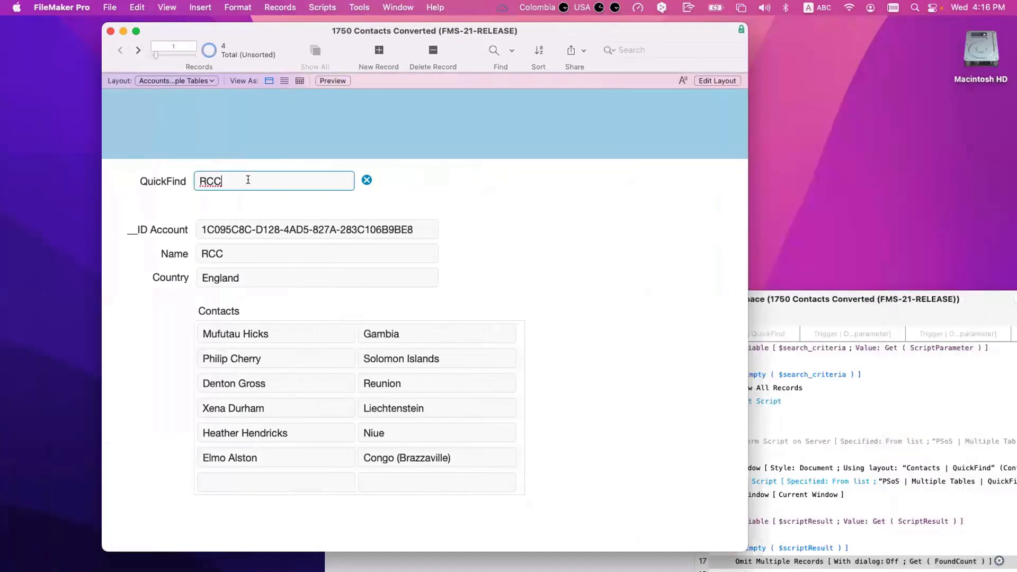
key(BackSpace)
key(BackSpace)
key(BackSpace)
Step: Enter England in QuickFind, open the Script Debugger, and commit the search to fire the trigger
text(England)
click(380, 6)
click(371, 26)
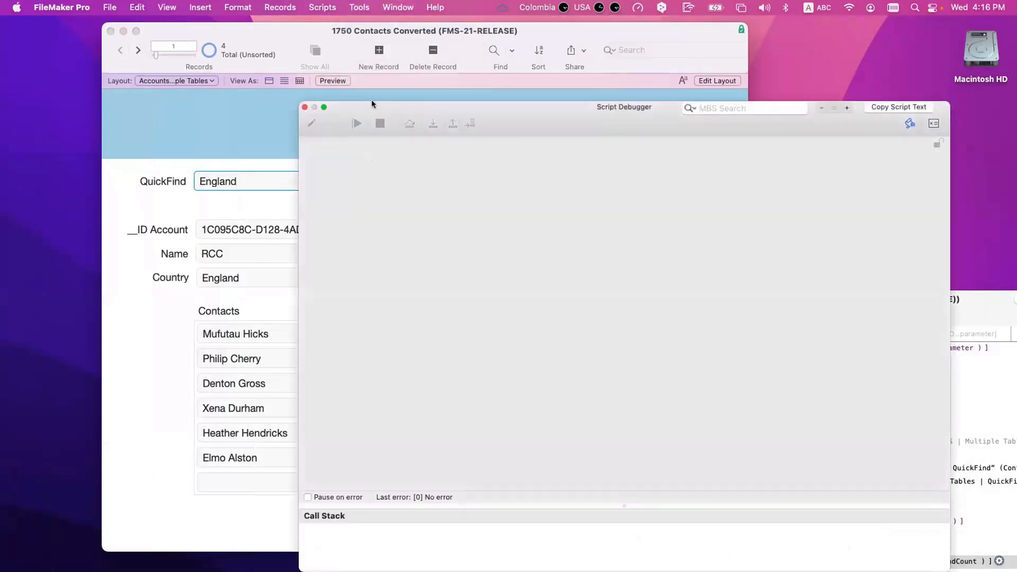
click(404, 179)
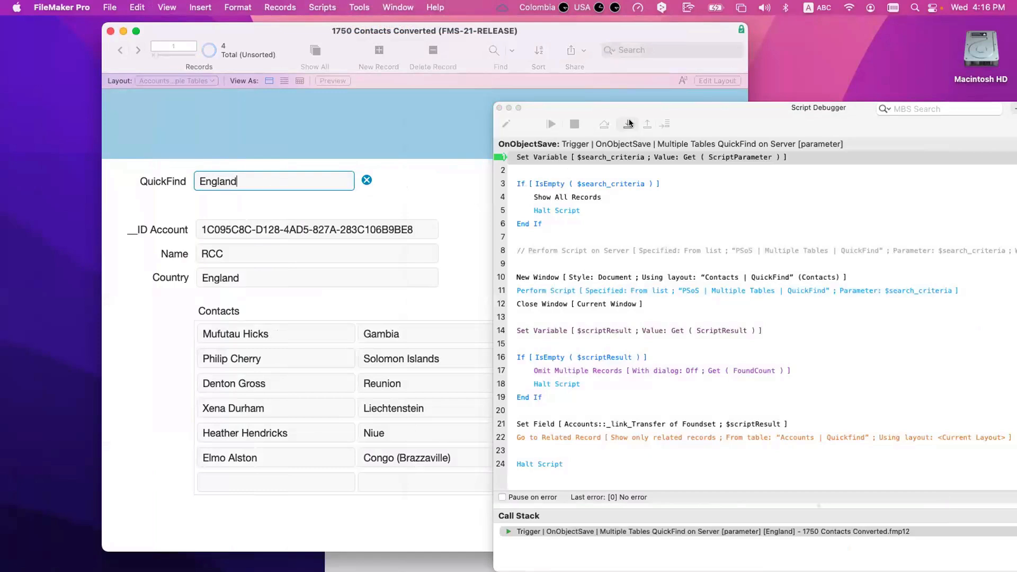
Step: Step into the PSoS script through the Contacts quick find for England and the ID-list storing step
click(629, 123)
click(629, 122)
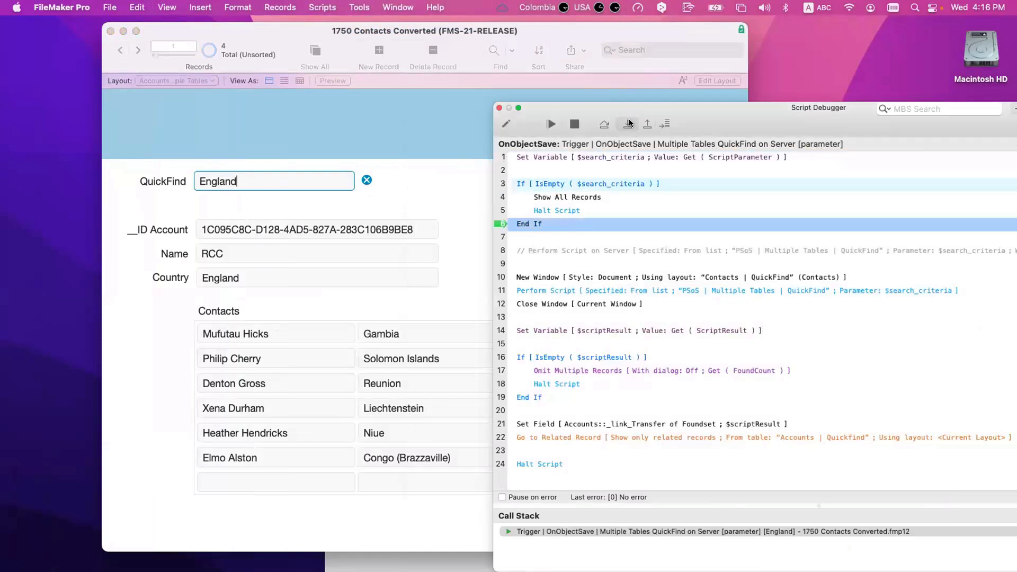
click(629, 123)
click(629, 123)
click(629, 123)
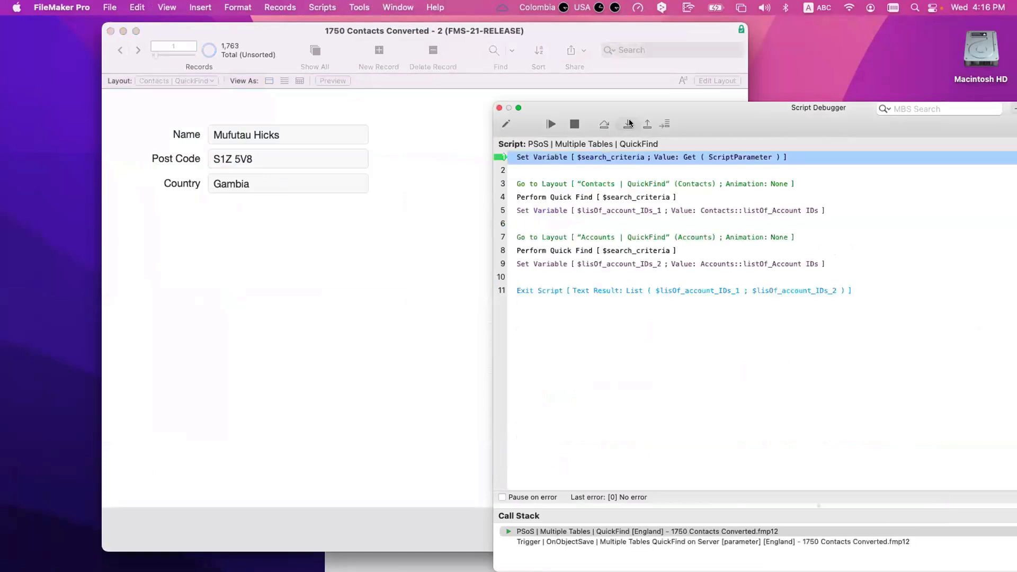
click(629, 122)
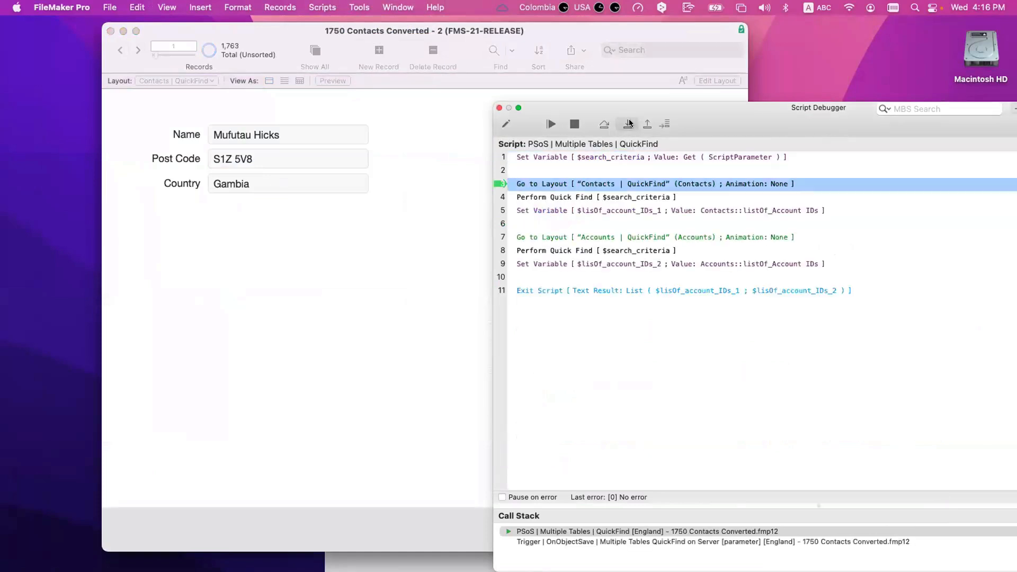
click(629, 123)
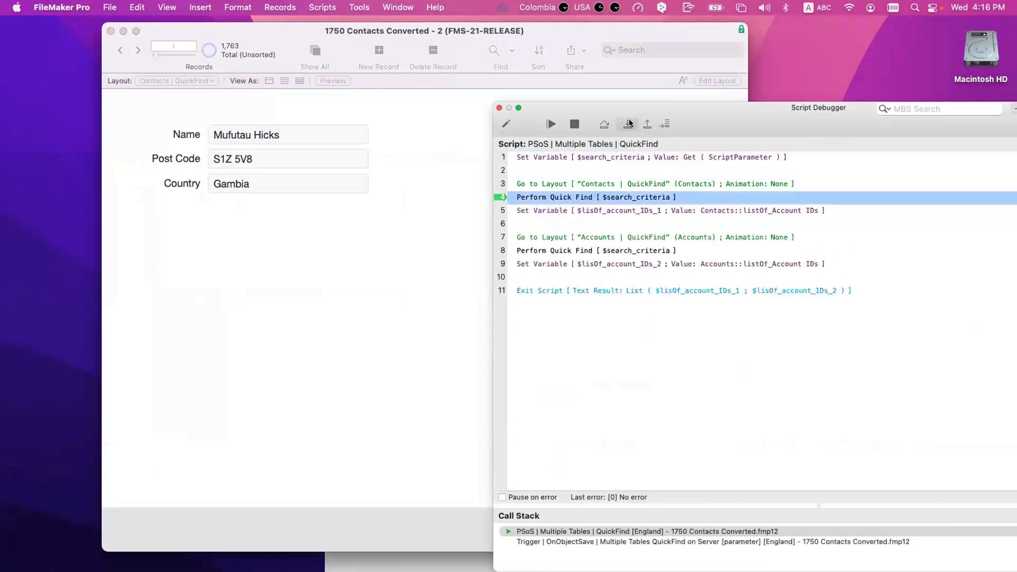
click(629, 123)
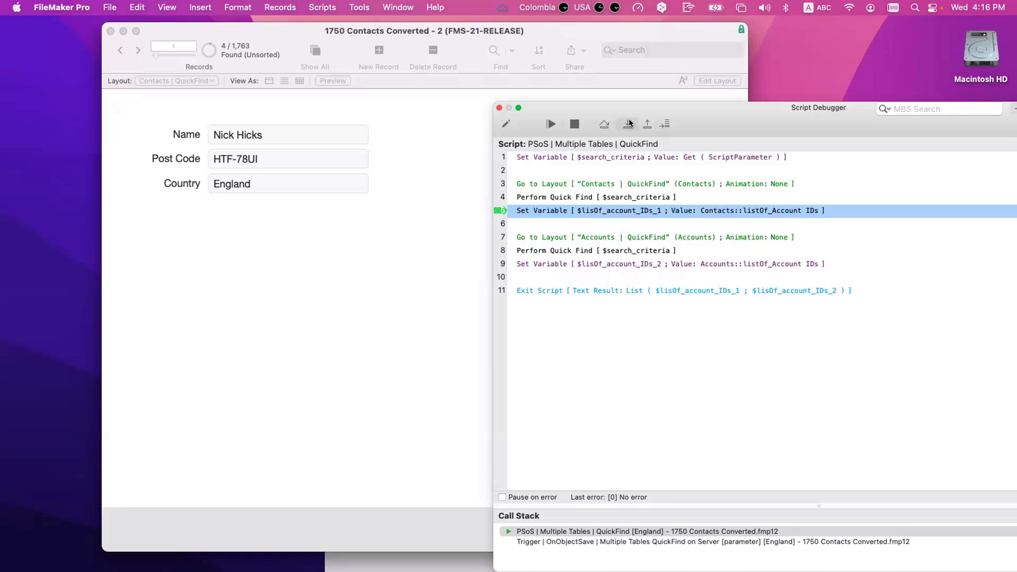
click(628, 122)
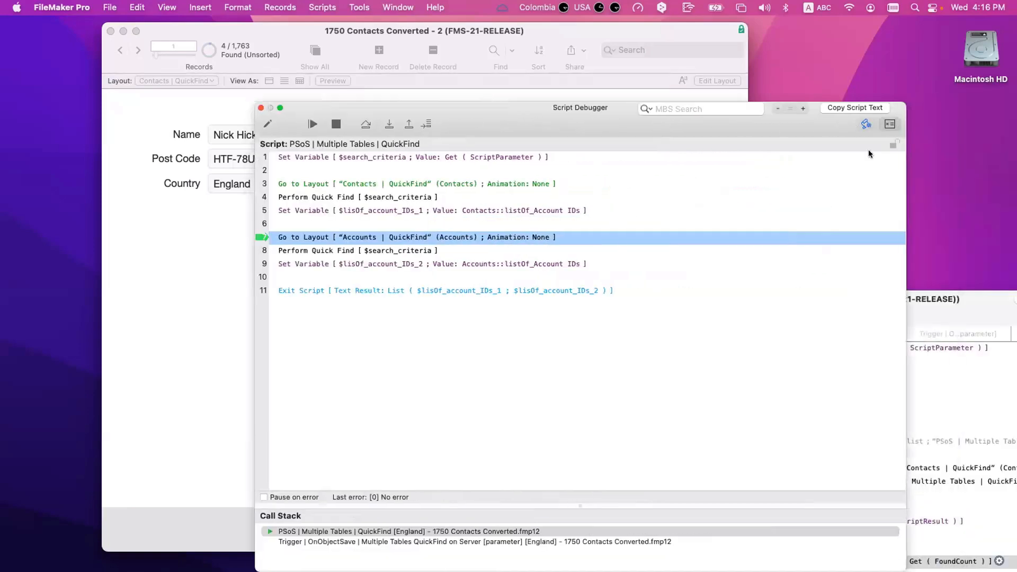
Step: Open $lisOf_account_IDs_1 in the Data Viewer and select its single account ID value
double_click(401, 175)
click(207, 234)
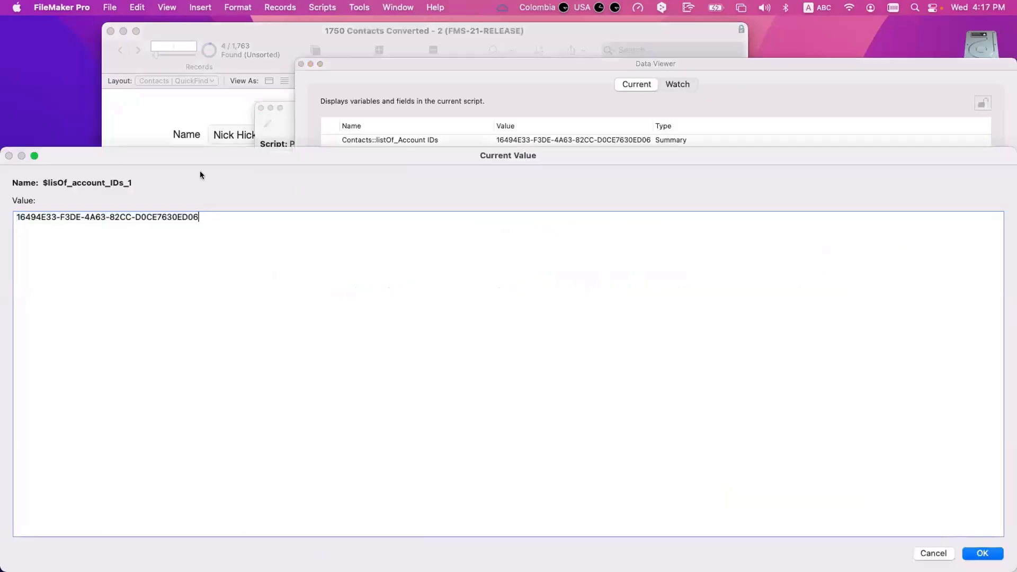
drag(149, 156, 488, 236)
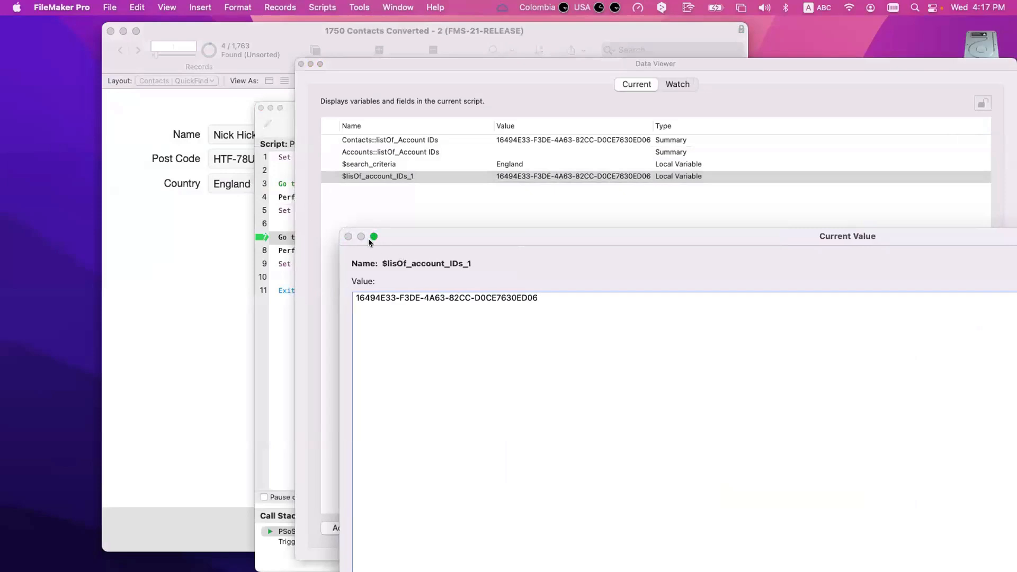
drag(369, 66, 568, 78)
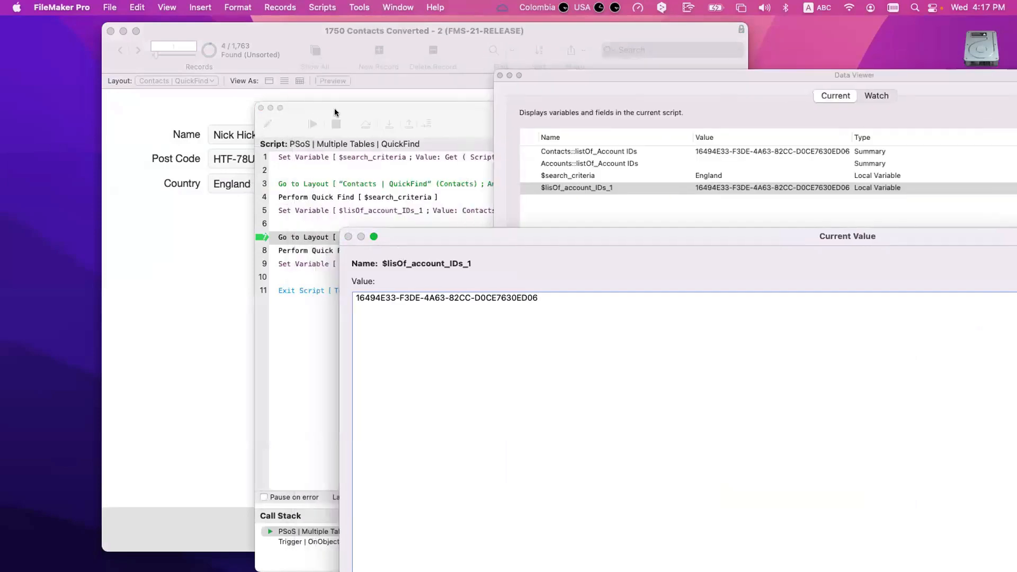
drag(336, 110, 412, 110)
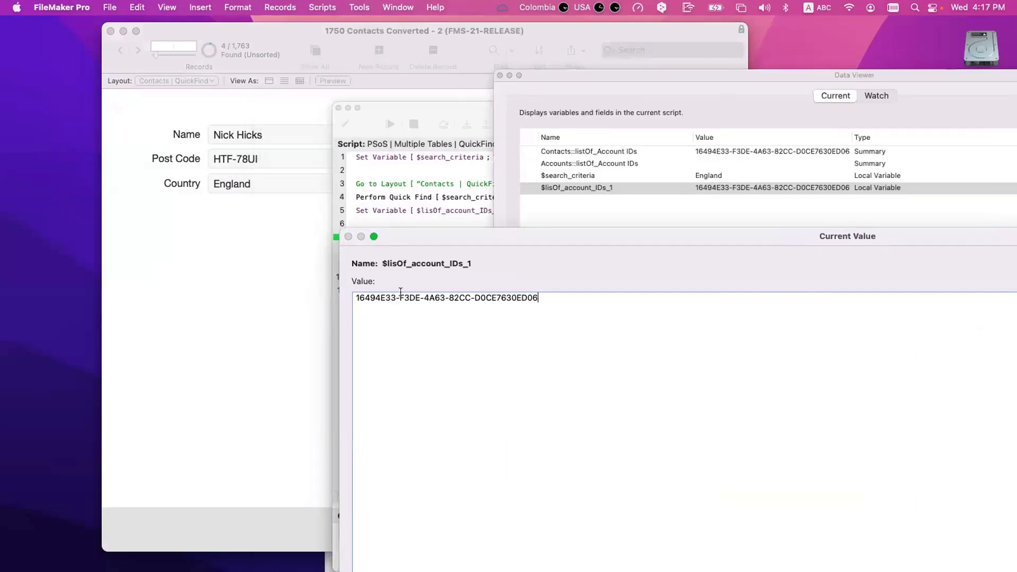
key(super+a)
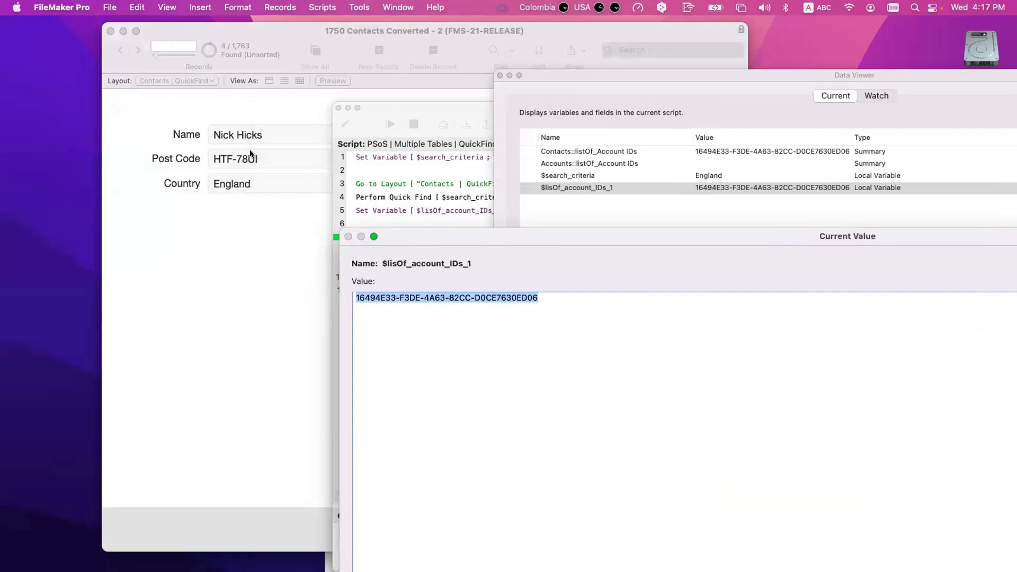
drag(579, 297, 379, 288)
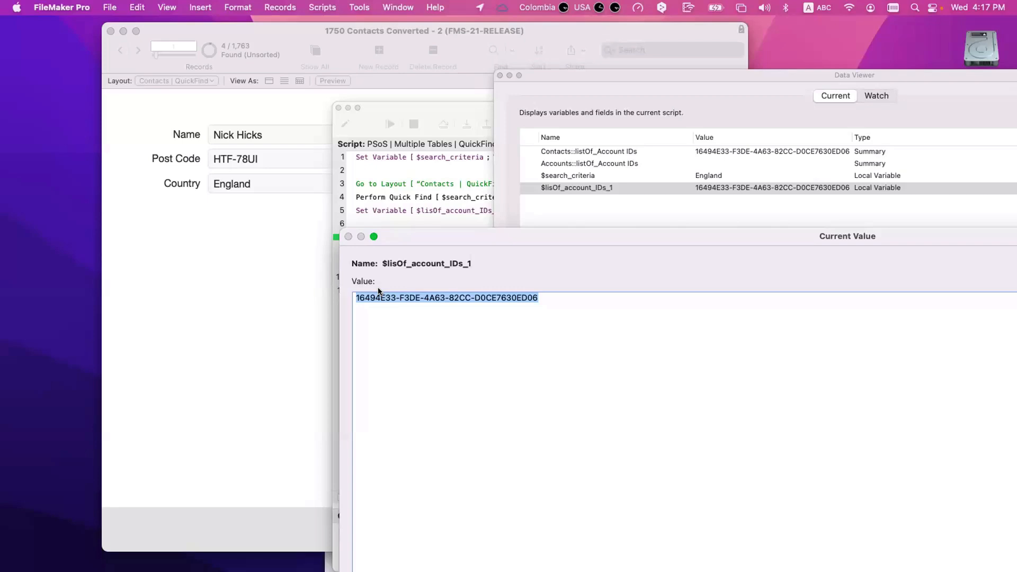
Step: Step through the Accounts layout switch and quick find, storing the Accounts ID list
key(Escape)
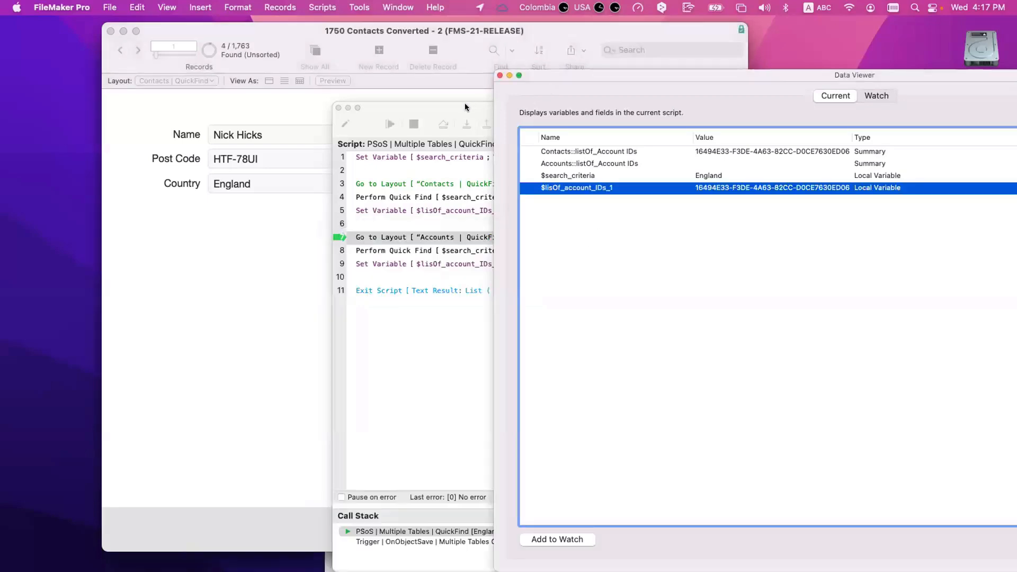
drag(465, 104, 367, 104)
click(368, 125)
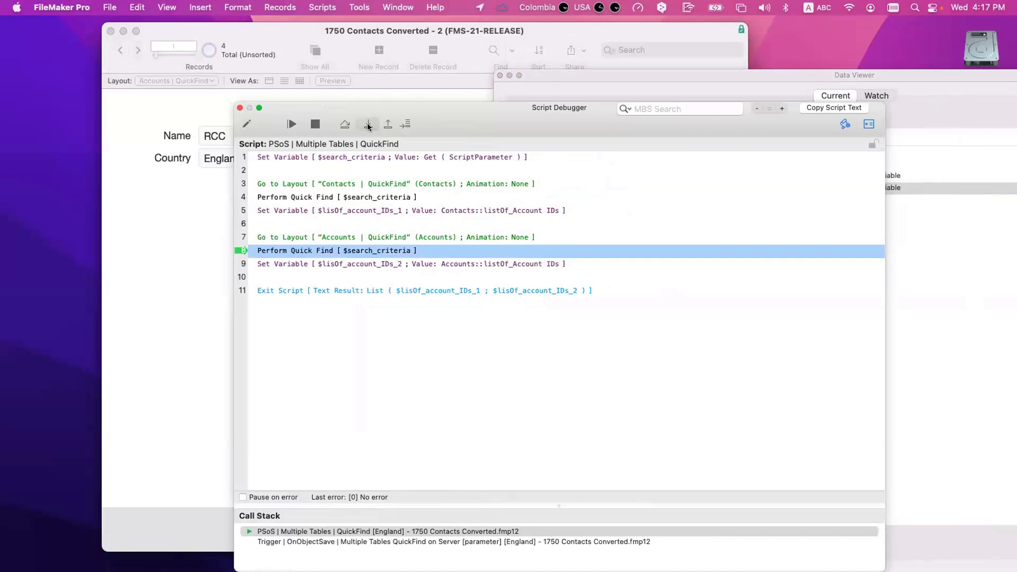
click(369, 125)
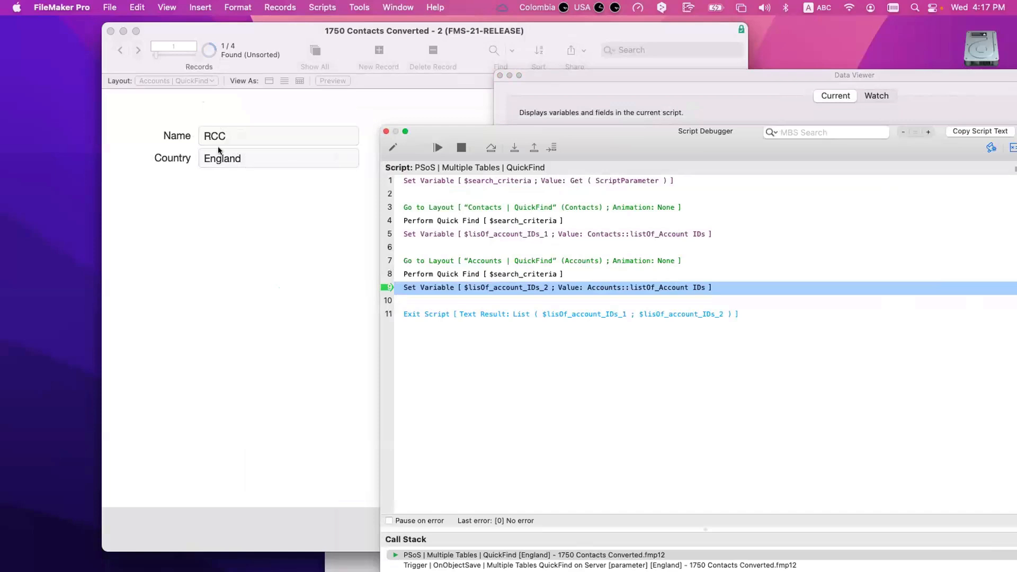
click(514, 151)
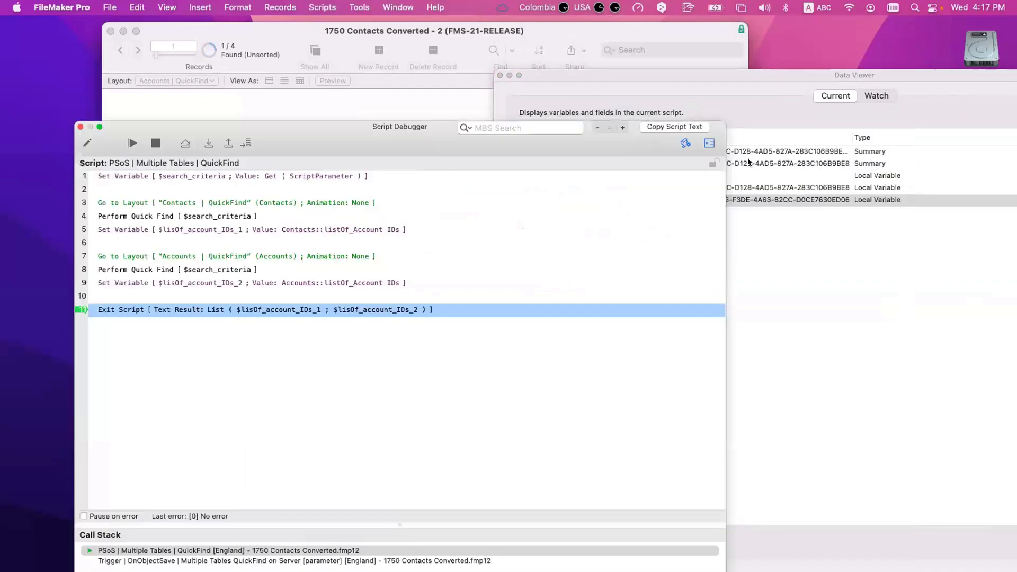
Step: Inspect $lisOf_account_IDs_2 and $lisOf_account_IDs_1 in the Data Viewer, then step out to the trigger script
click(799, 239)
double_click(582, 187)
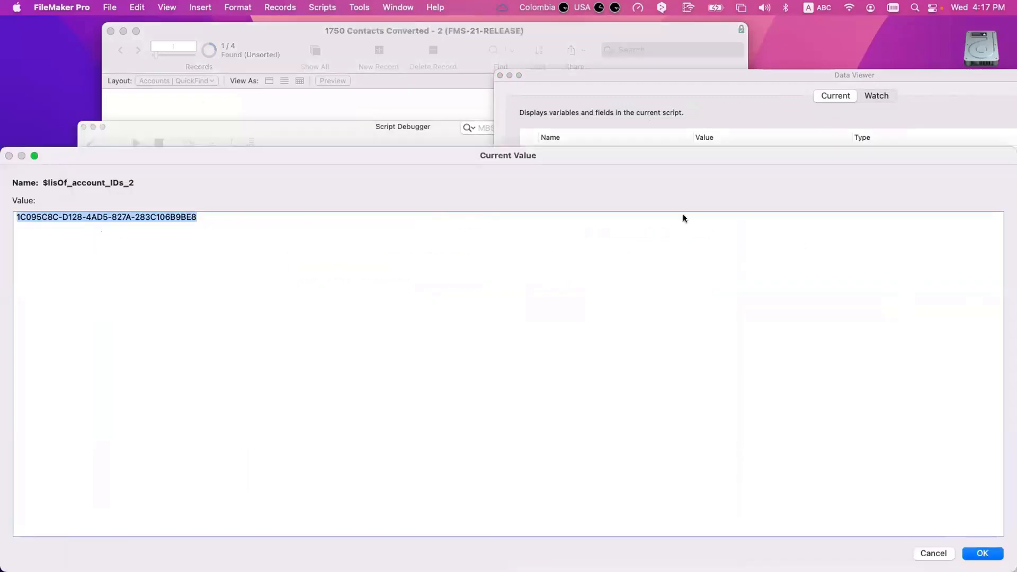
key(Escape)
double_click(669, 201)
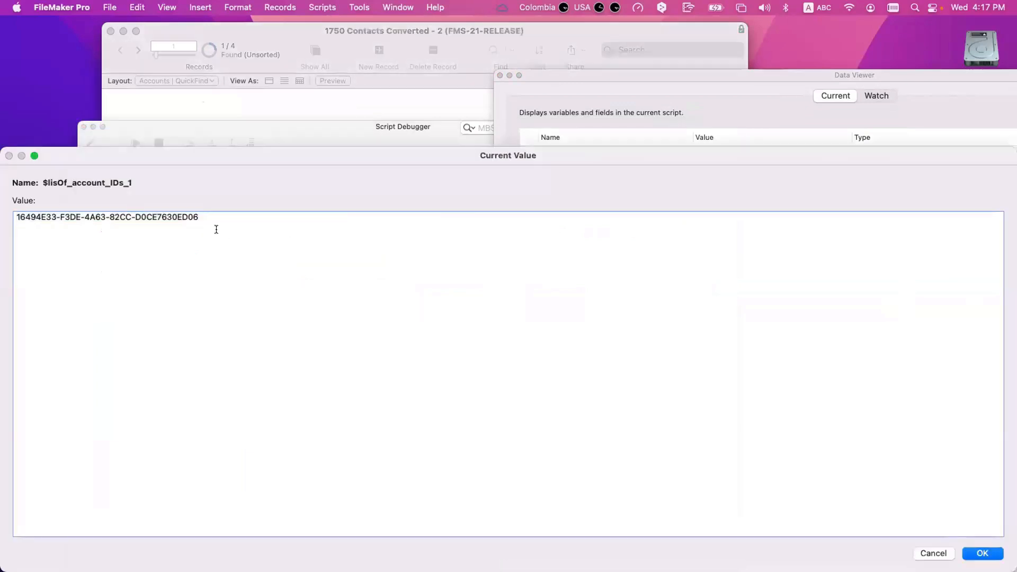
drag(200, 217, 6, 218)
key(Escape)
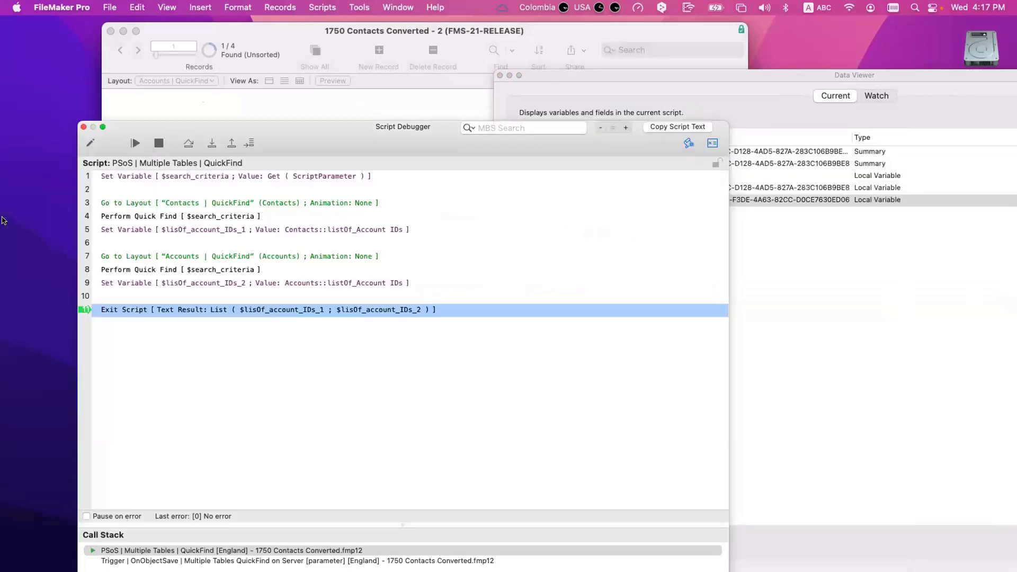
click(210, 143)
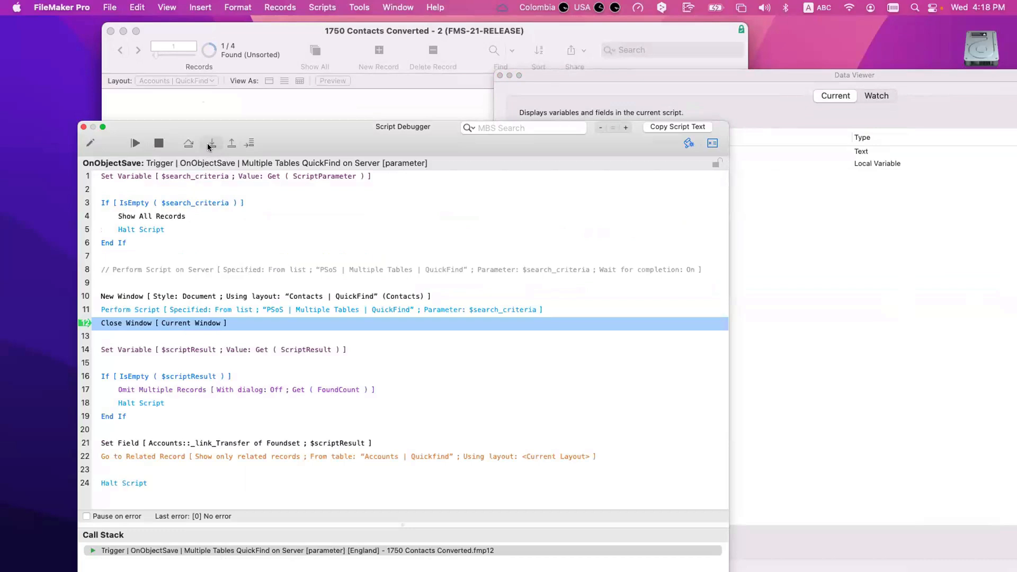
Step: Close the Contacts window, capture the subscript result, and inspect both IDs in $scriptResult
click(210, 144)
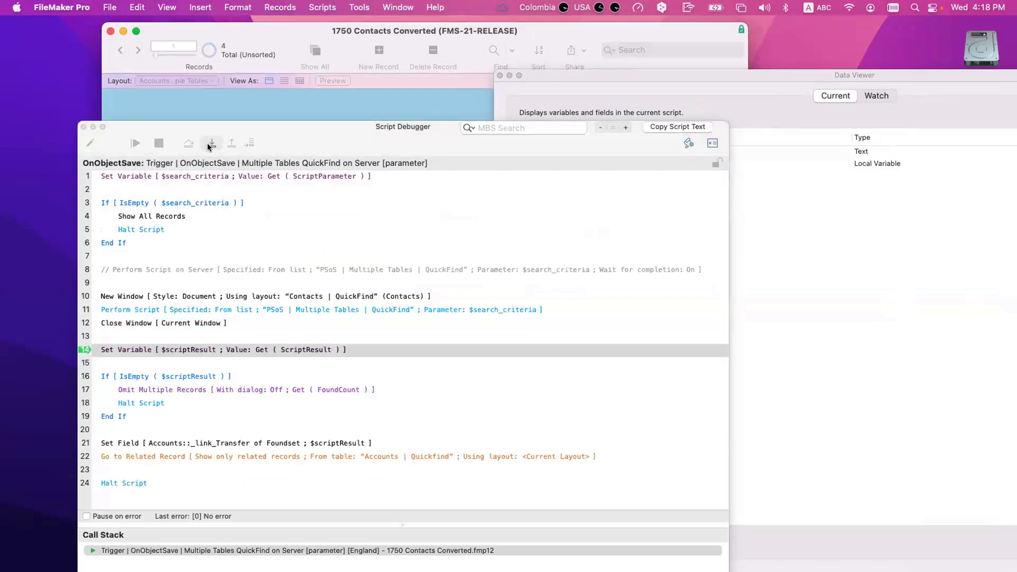
click(210, 144)
click(753, 241)
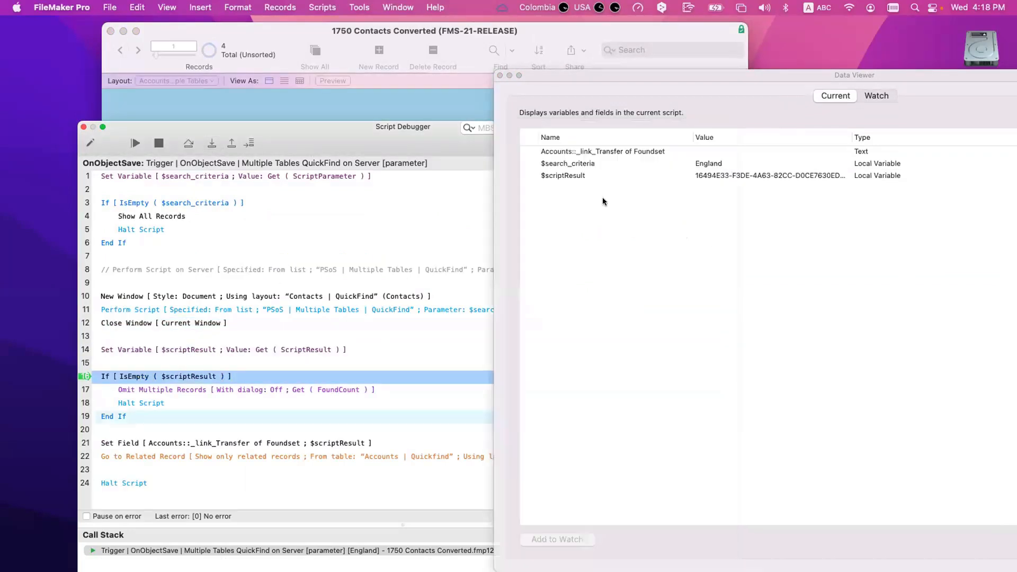
double_click(587, 174)
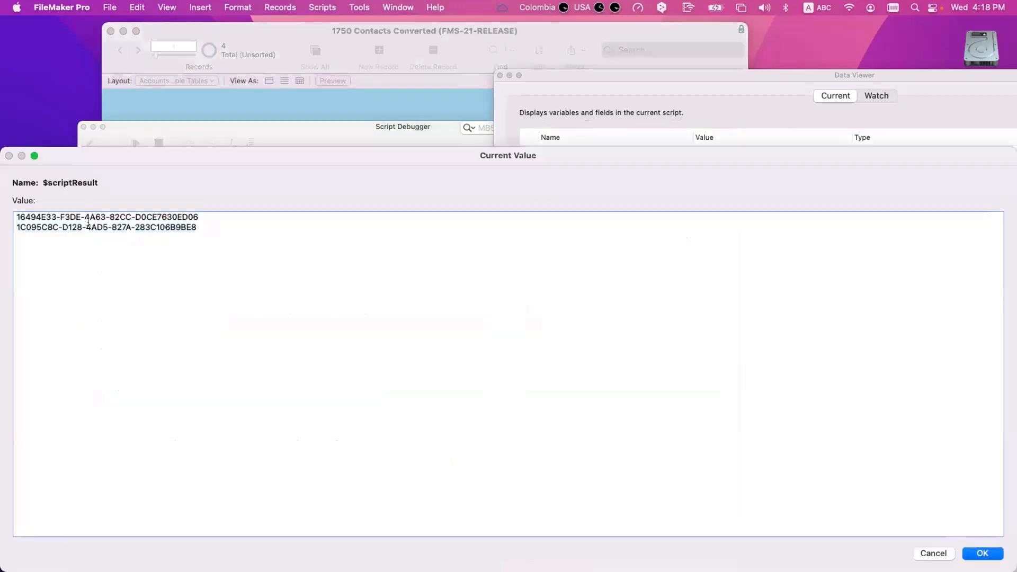
drag(218, 229, 74, 219)
key(super+a)
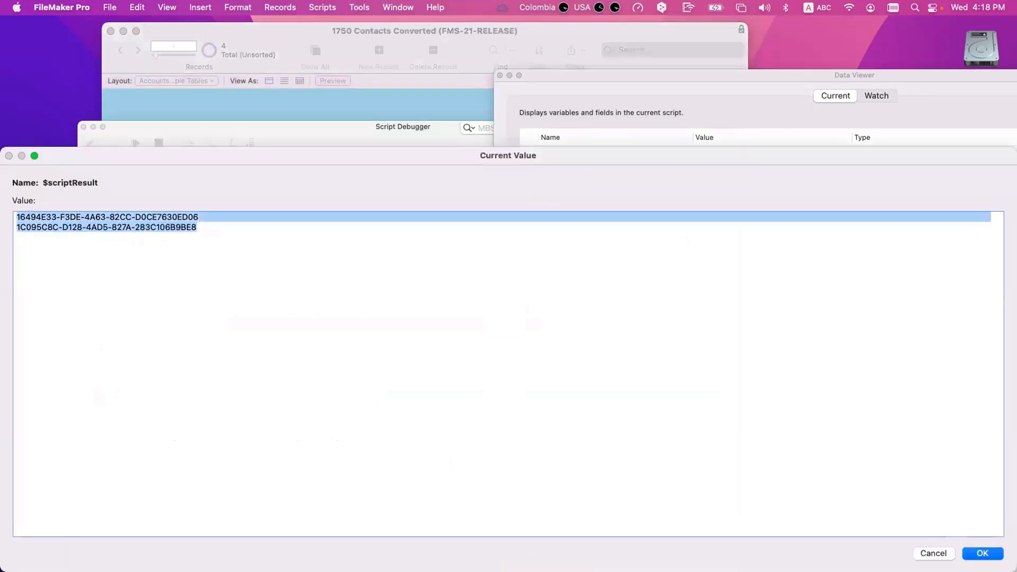
key(Escape)
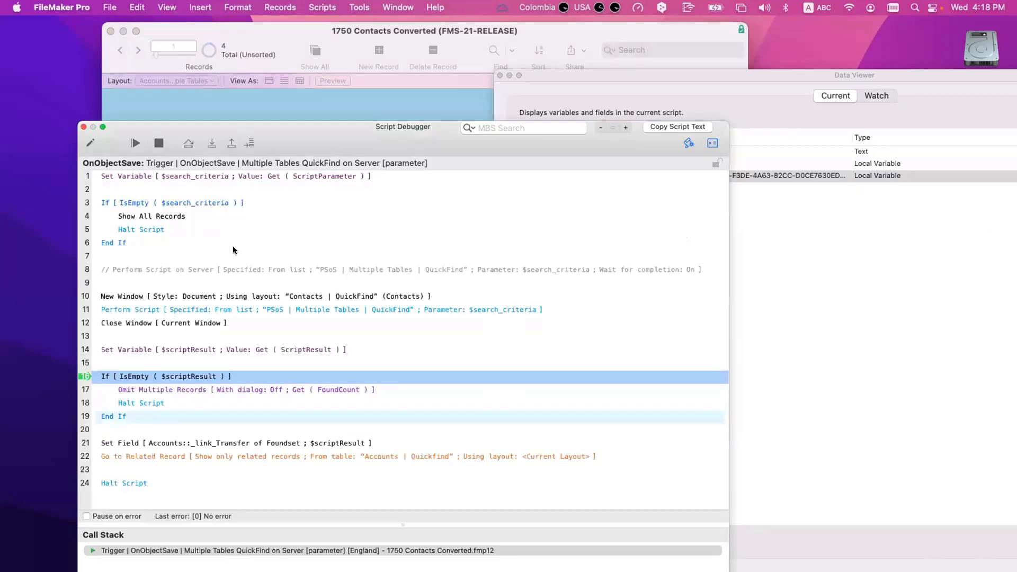
Step: Step through Set Field, Go to Related Record and Halt Script, then close the debugger
click(214, 146)
click(215, 147)
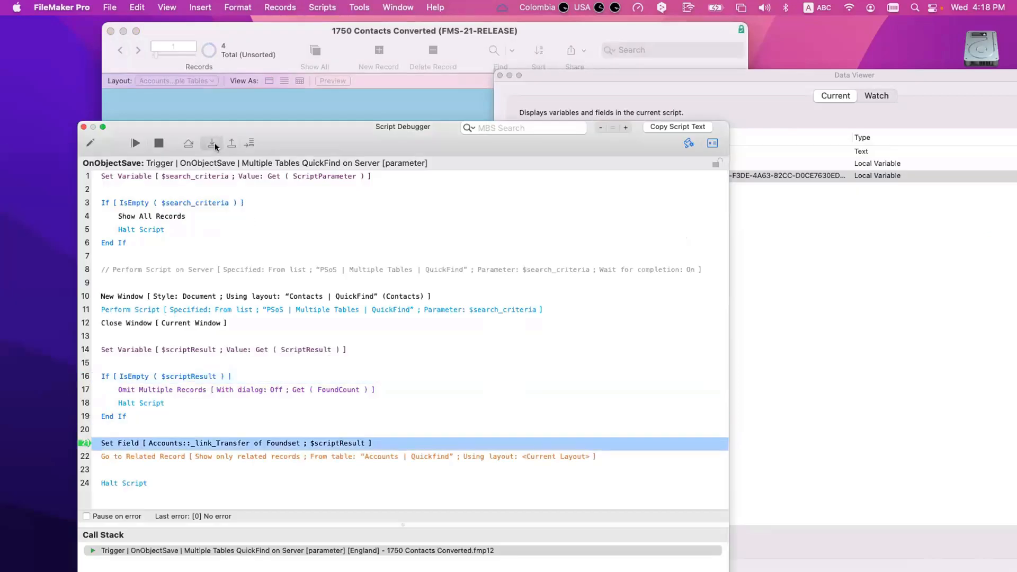
click(215, 146)
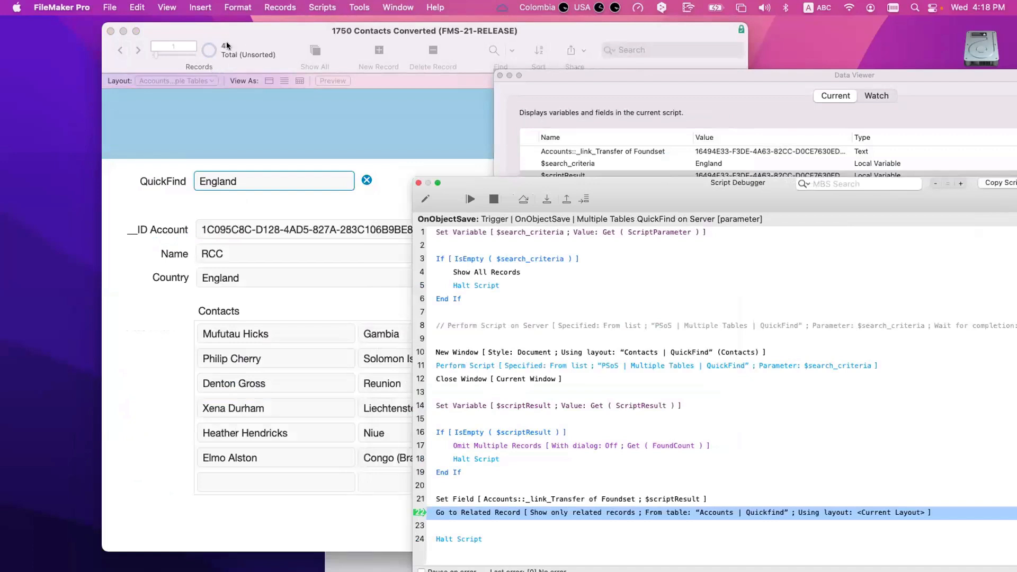
click(536, 195)
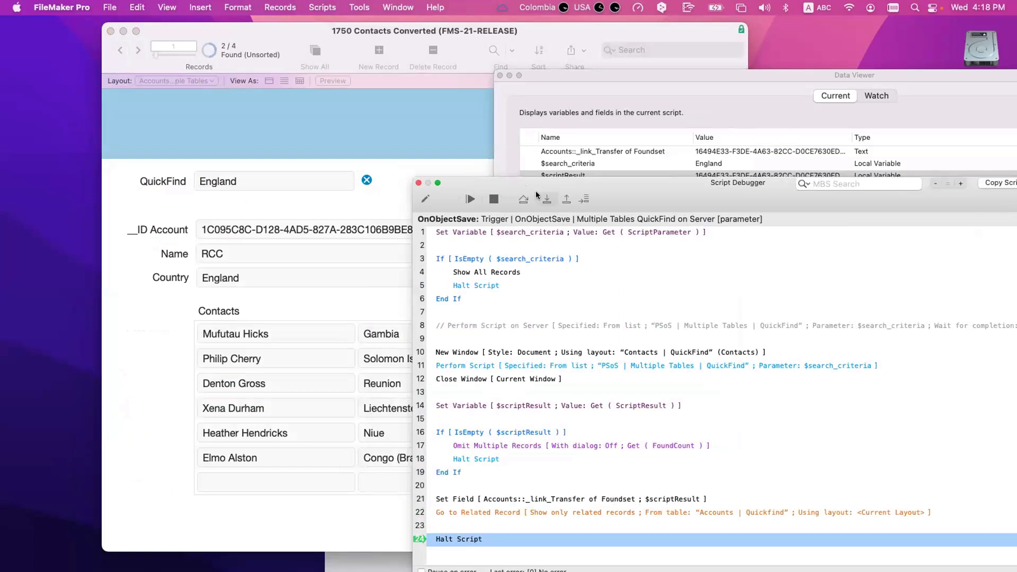
click(536, 195)
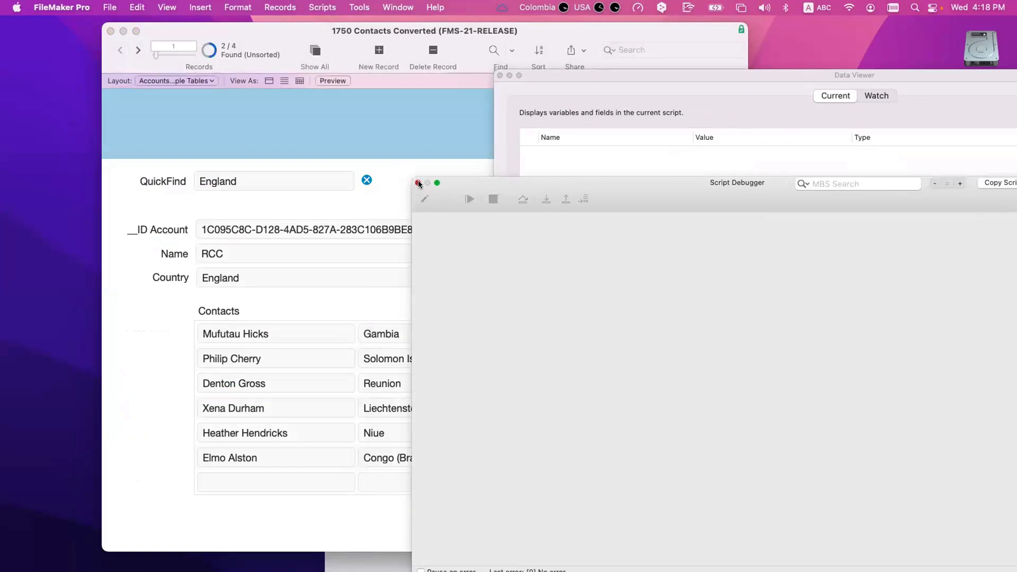
click(418, 183)
Step: Review the Country fields of found accounts RCC and Test 2
click(500, 76)
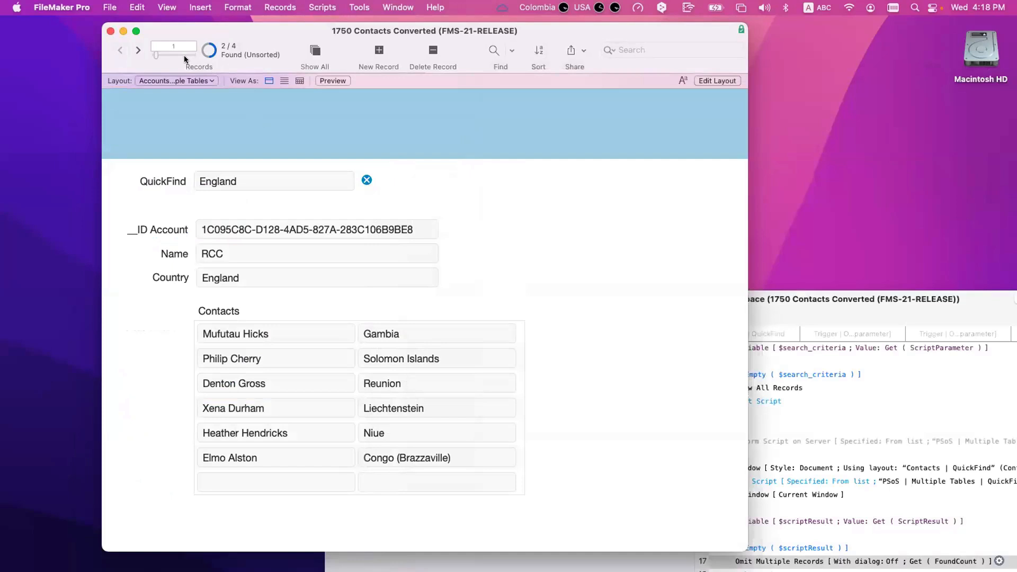
click(252, 276)
scroll(415, 393, down, 2)
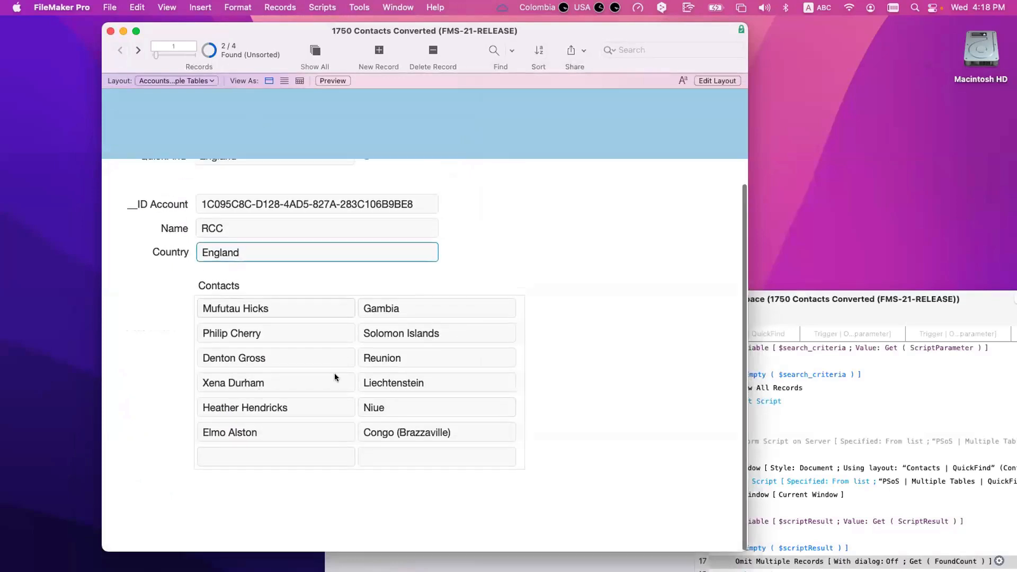
click(139, 50)
click(243, 179)
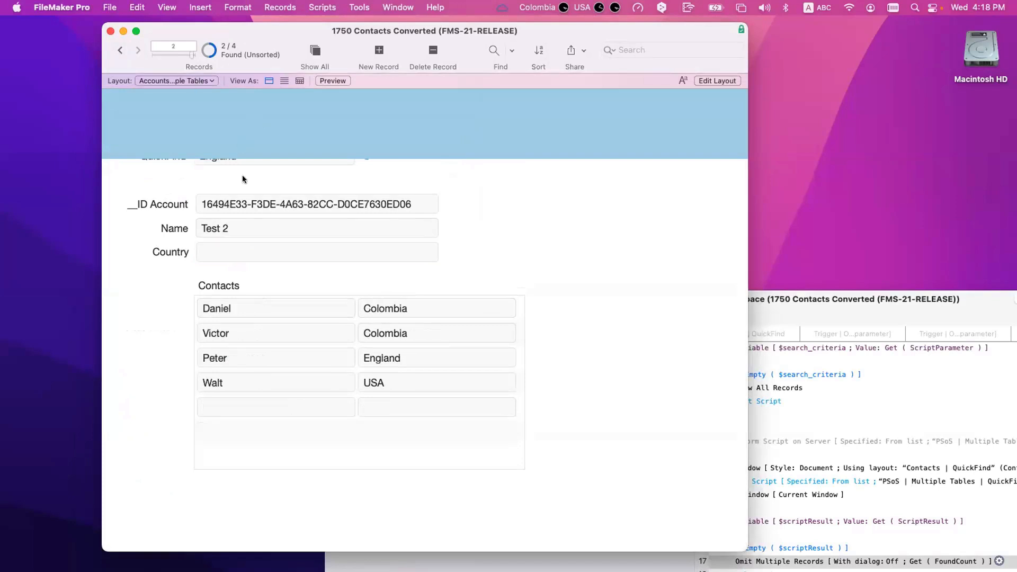
click(217, 257)
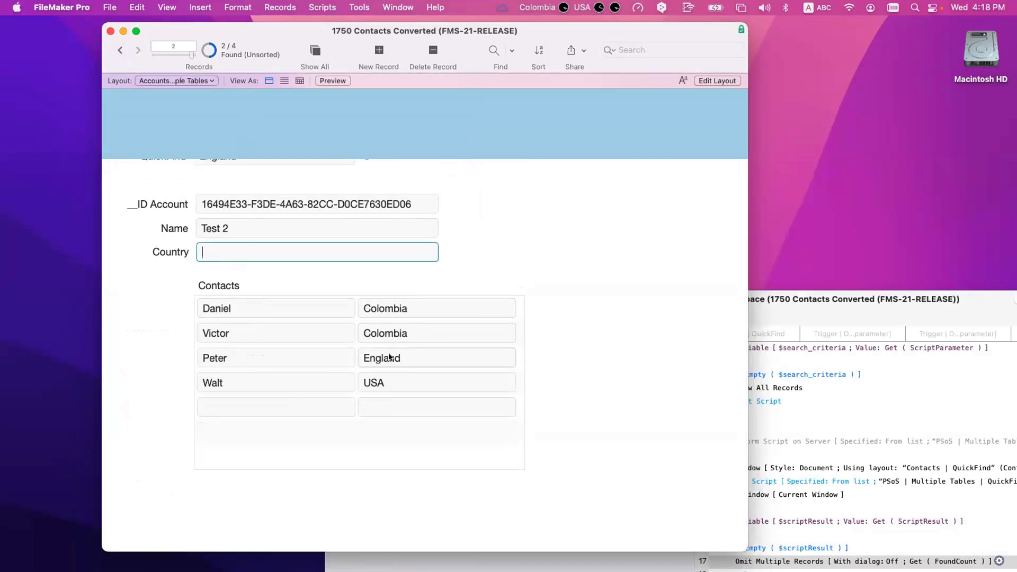
click(460, 272)
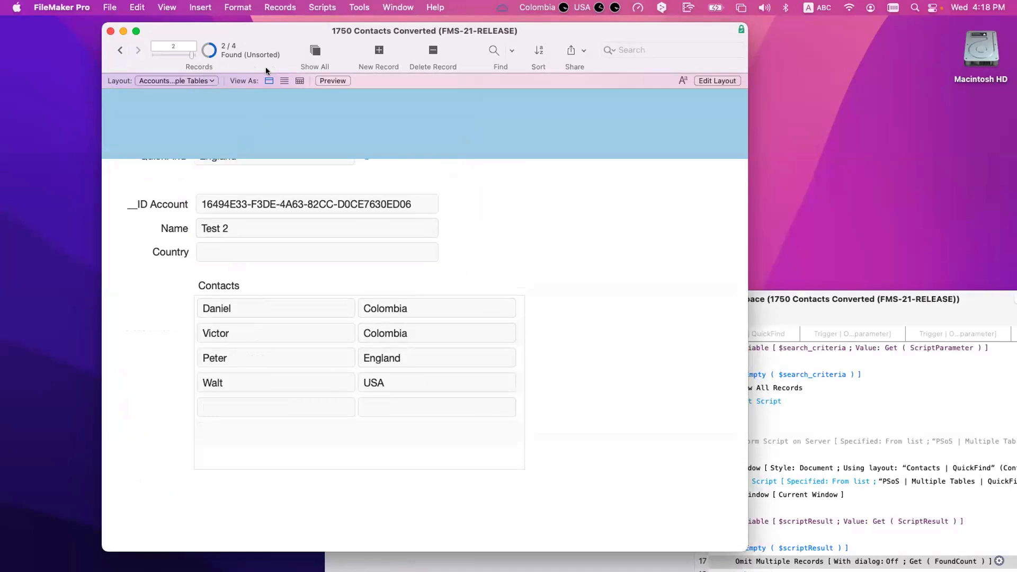
Step: Show all 4 account records and browse to account Test 1
click(316, 51)
click(120, 52)
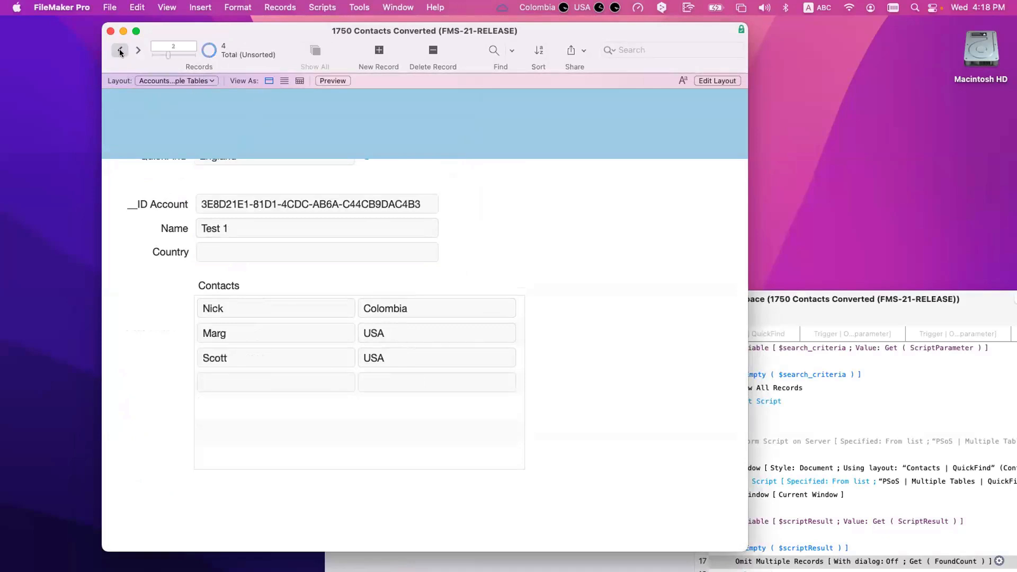
click(120, 52)
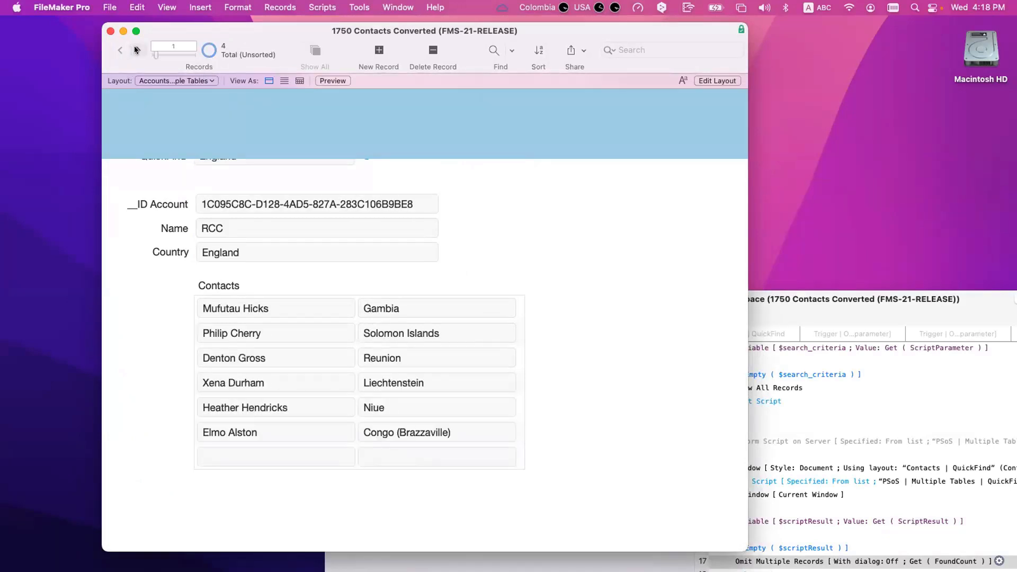
click(136, 50)
click(137, 50)
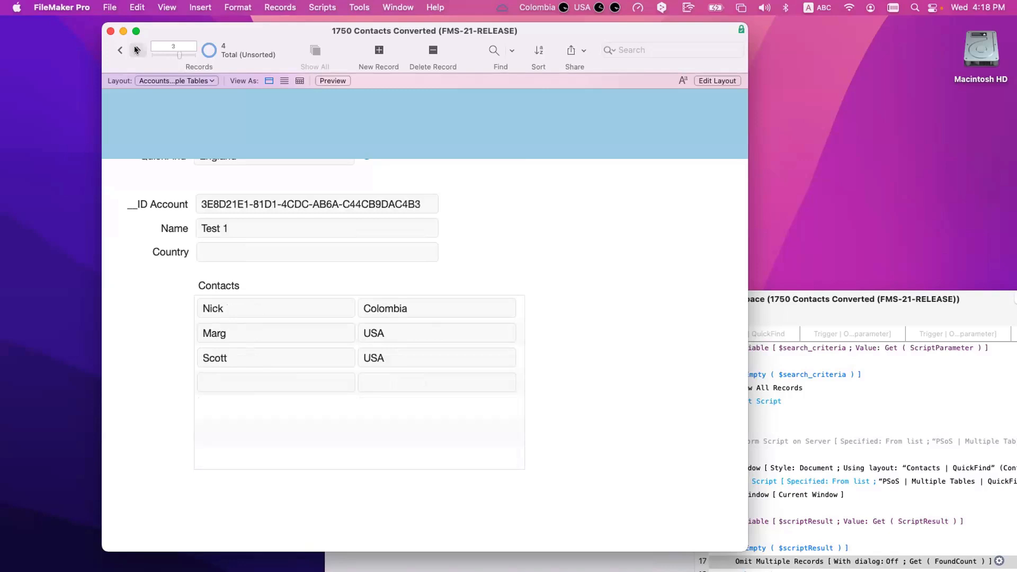
Step: On Test 1, add a fourth contact with its name and country England, and commit the record
click(220, 248)
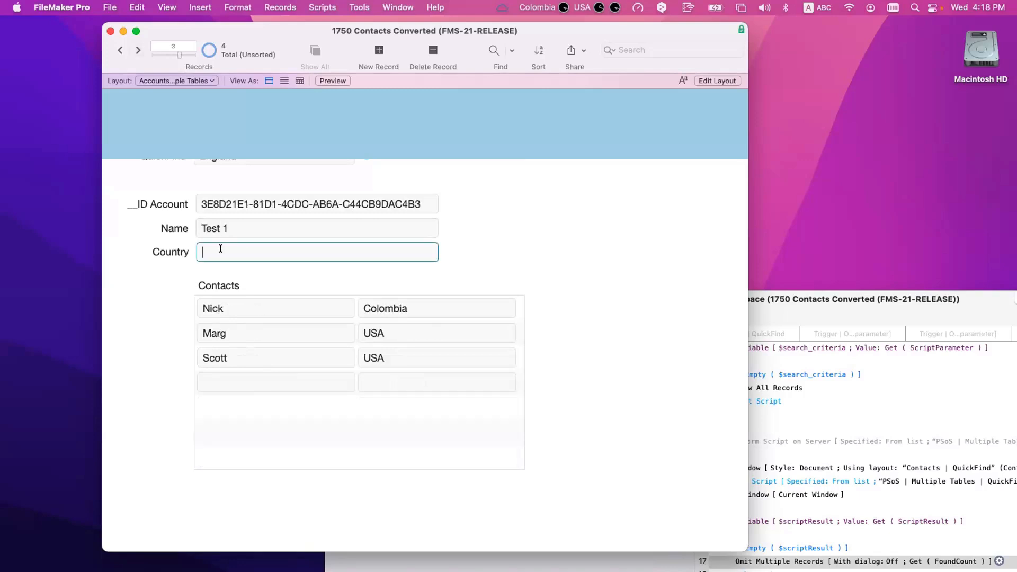
text(England)
click(393, 378)
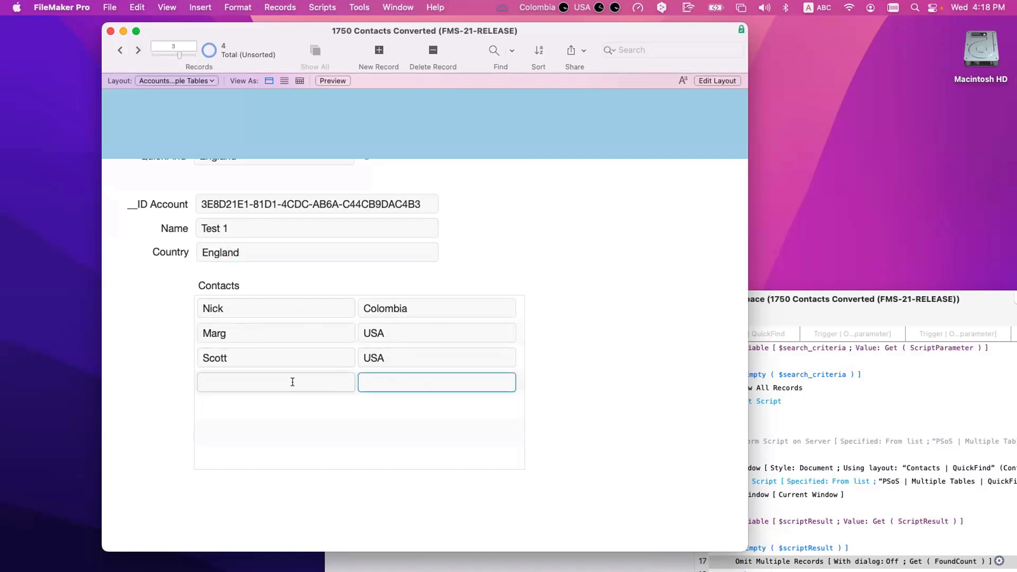
click(292, 382)
text(Daniel)
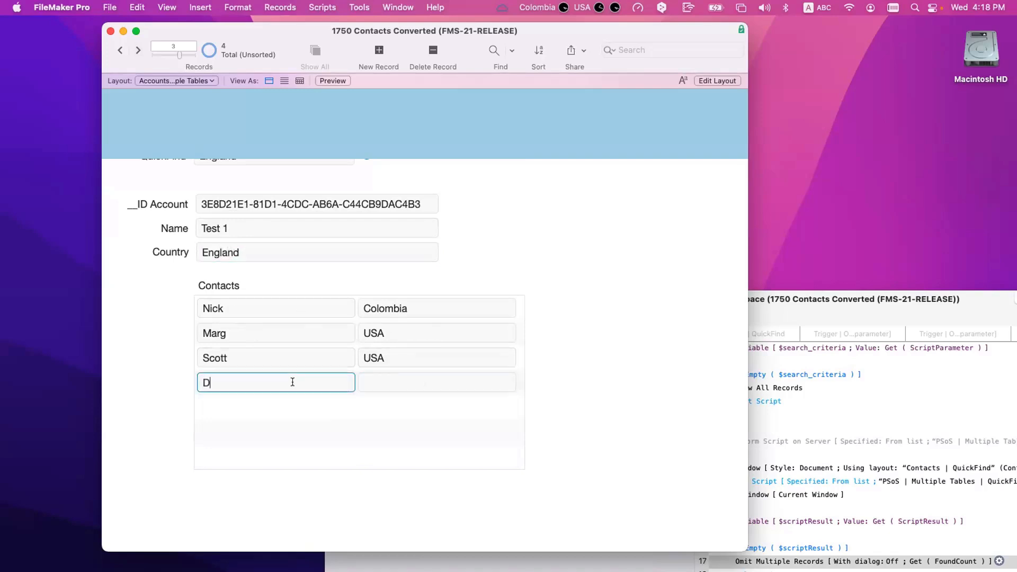
click(402, 382)
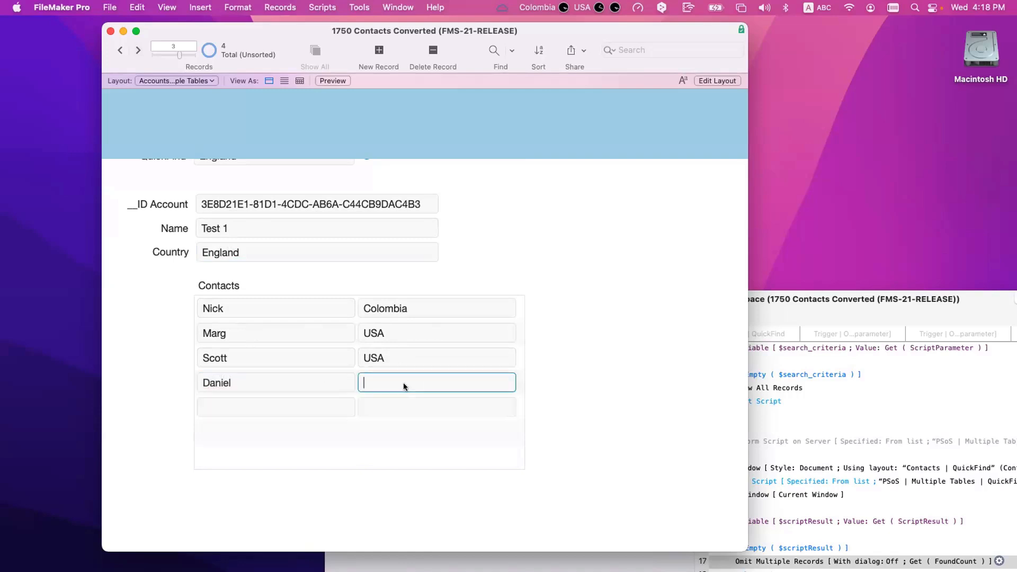
text(England)
click(616, 339)
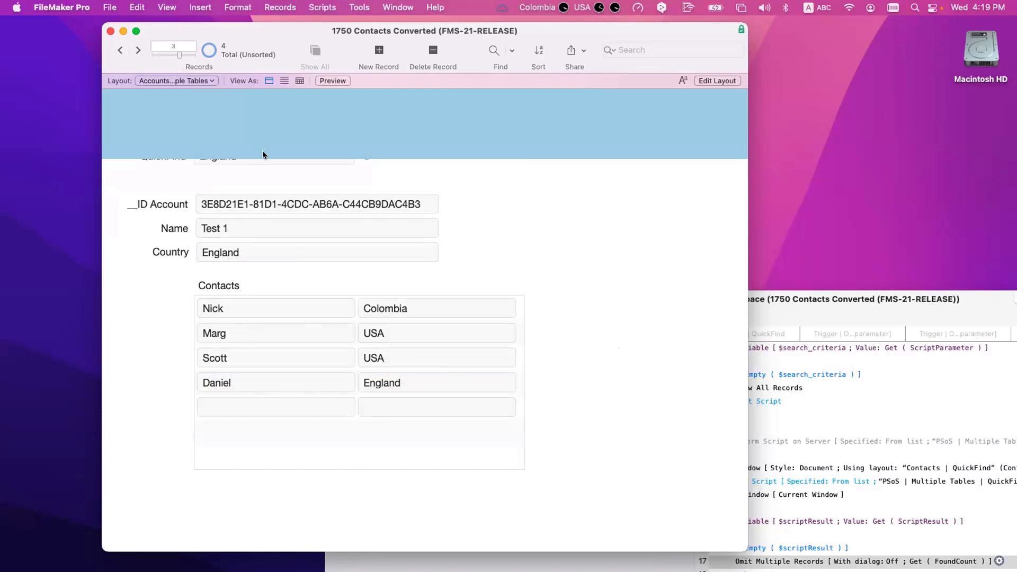
scroll(262, 154, up, 2)
Step: Re-enter England in QuickFind, enable the Script Debugger, and commit to fire the trigger
click(266, 179)
key(BackSpace)
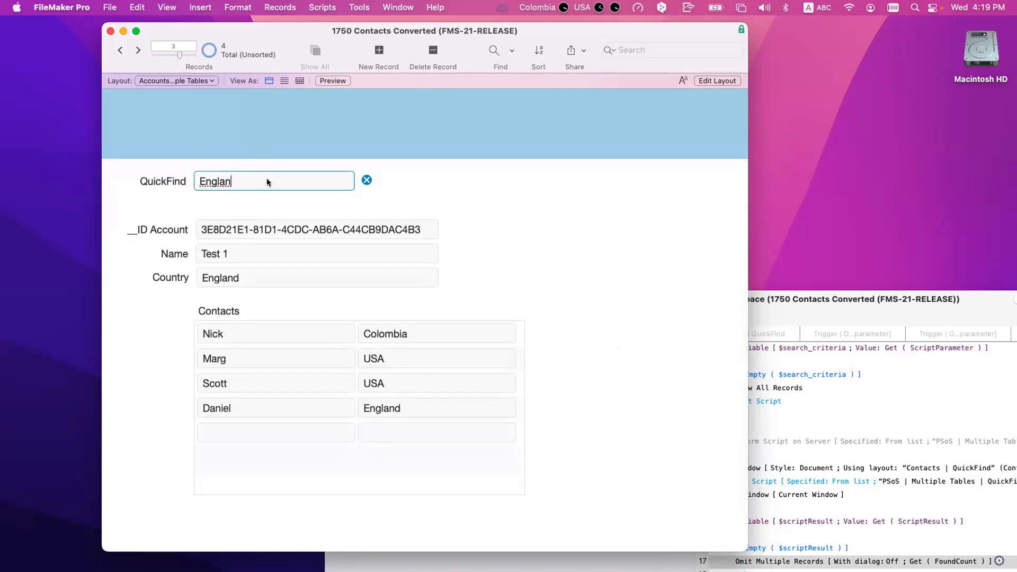
text(d)
click(359, 7)
click(380, 26)
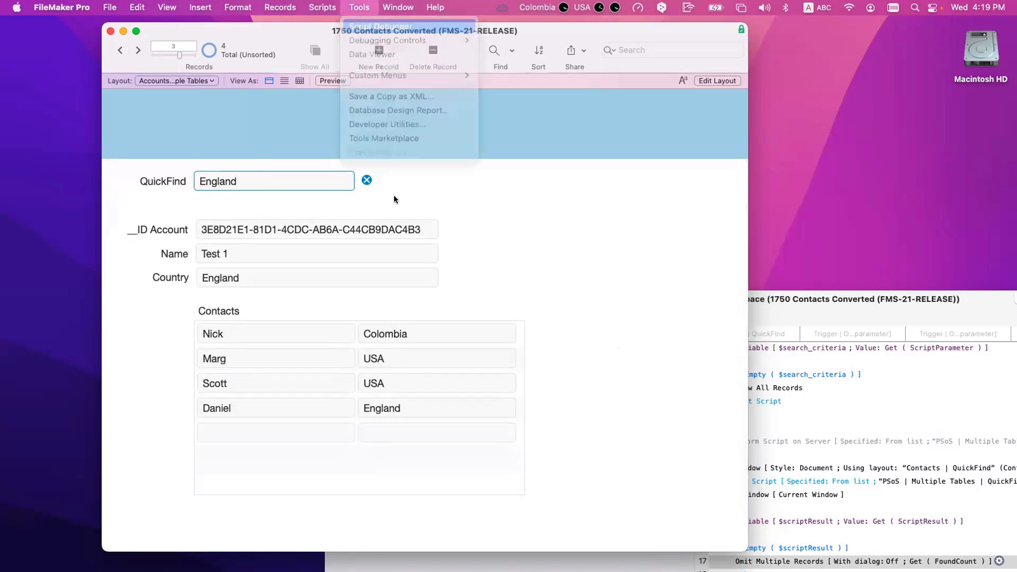
drag(423, 107, 562, 108)
click(463, 169)
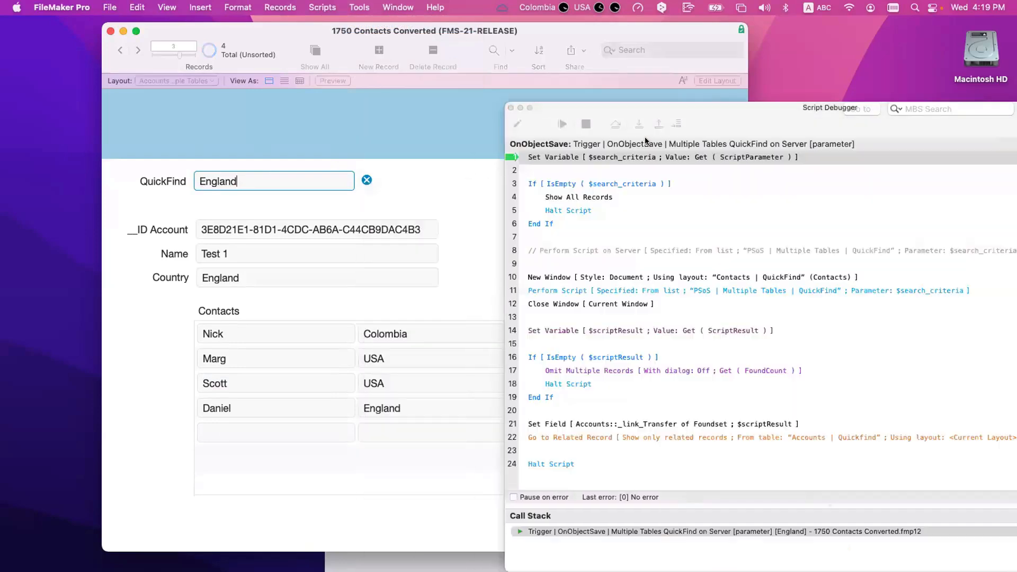
Step: Step into the QuickFind subscript through the Contacts quick find
click(641, 125)
click(641, 125)
click(641, 125)
click(641, 125)
click(641, 125)
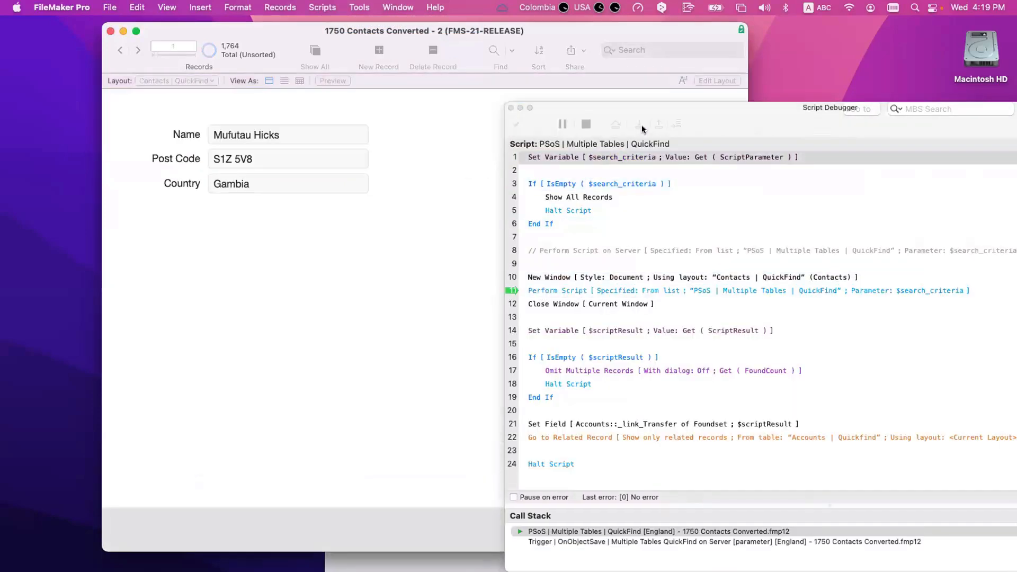
click(641, 125)
click(640, 125)
click(641, 125)
click(641, 125)
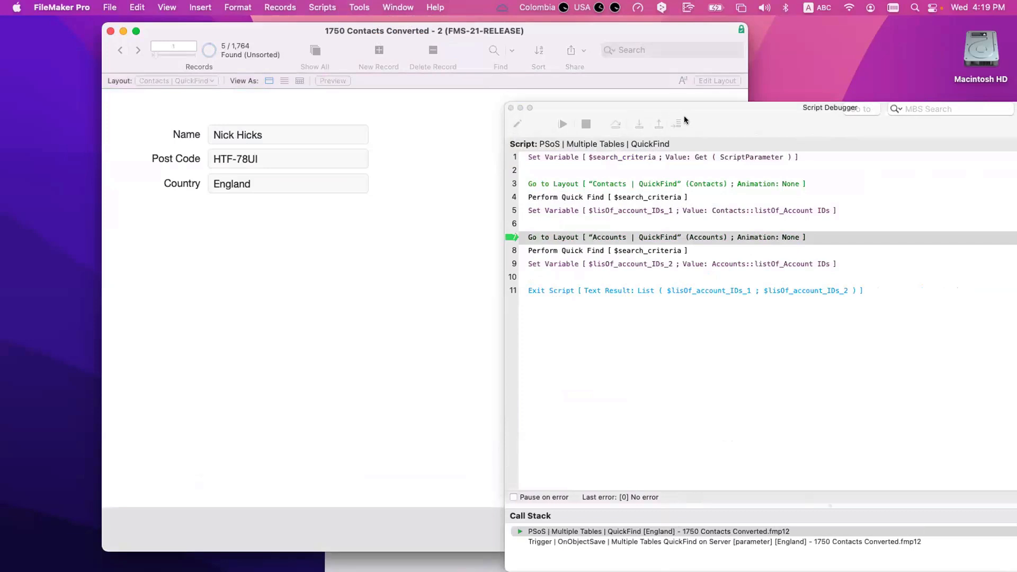
drag(684, 116, 362, 154)
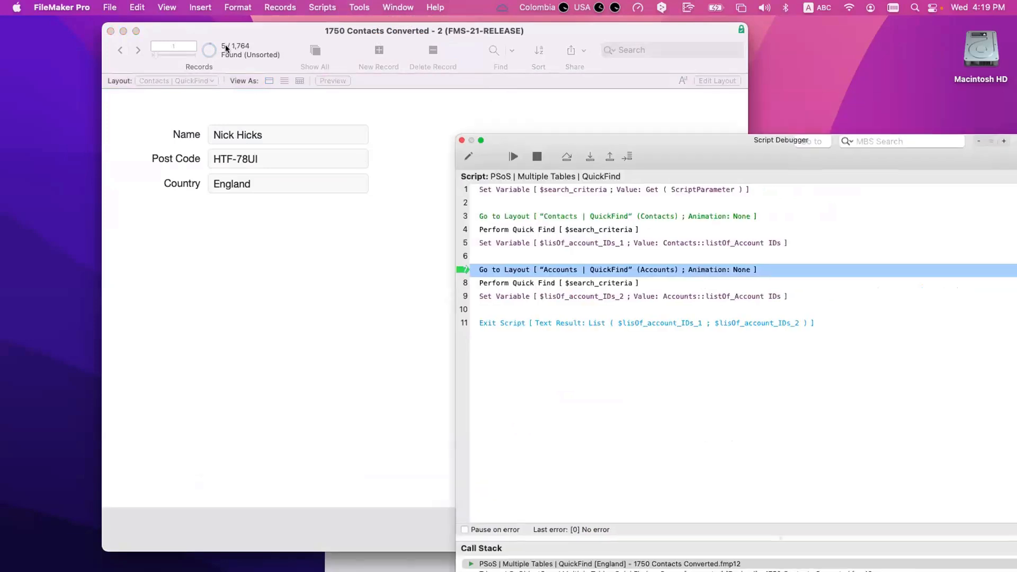
drag(540, 138, 417, 142)
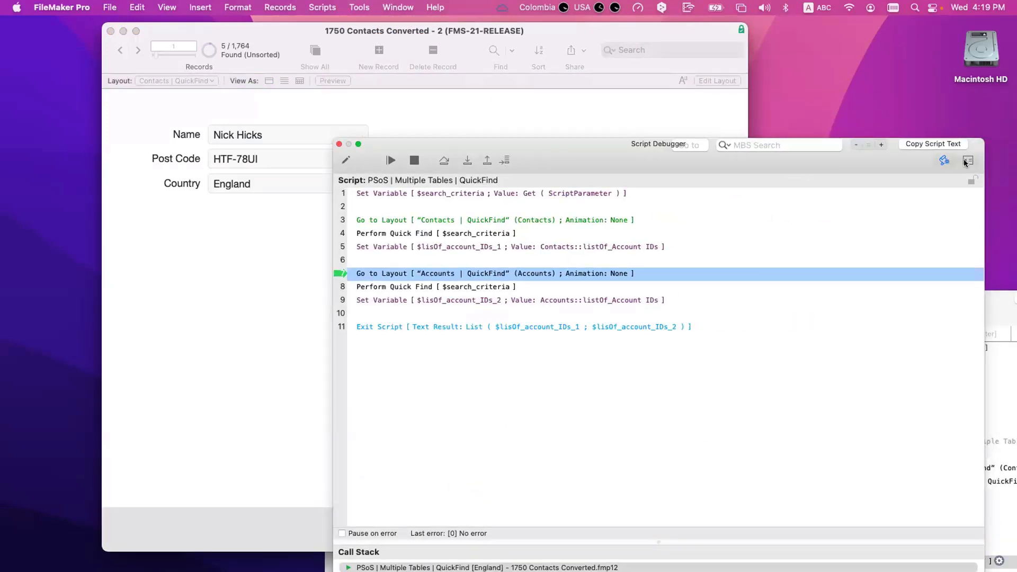
Step: Inspect $lisOf_account_IDs_1, now holding two account IDs, in the Data Viewer
double_click(491, 186)
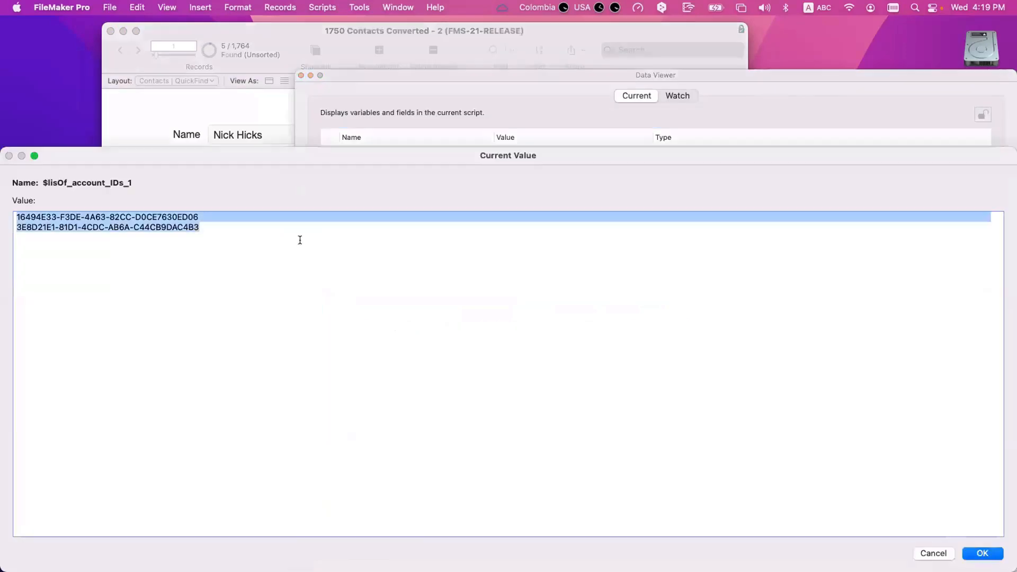
click(238, 227)
drag(239, 228, 12, 216)
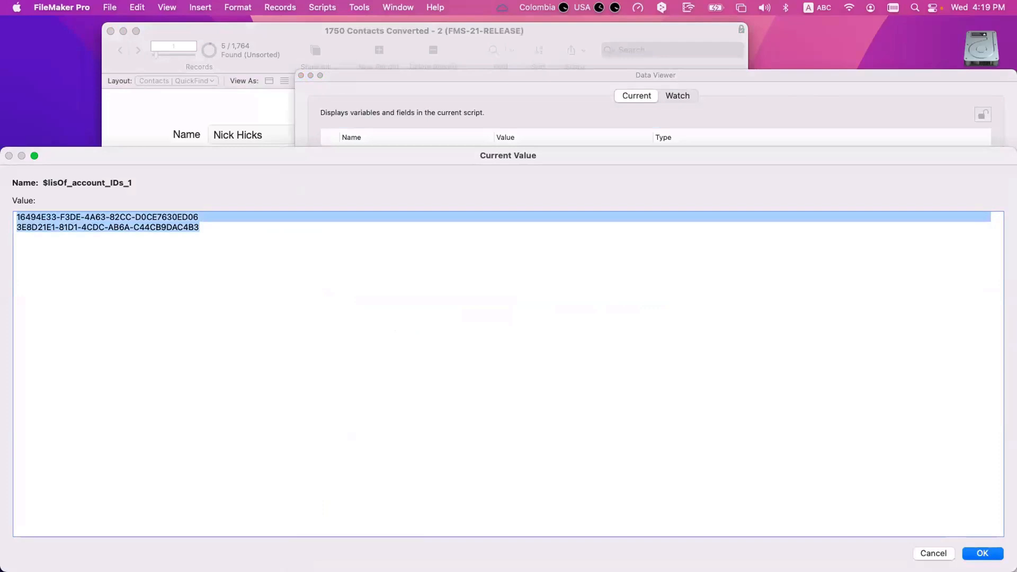
key(Return)
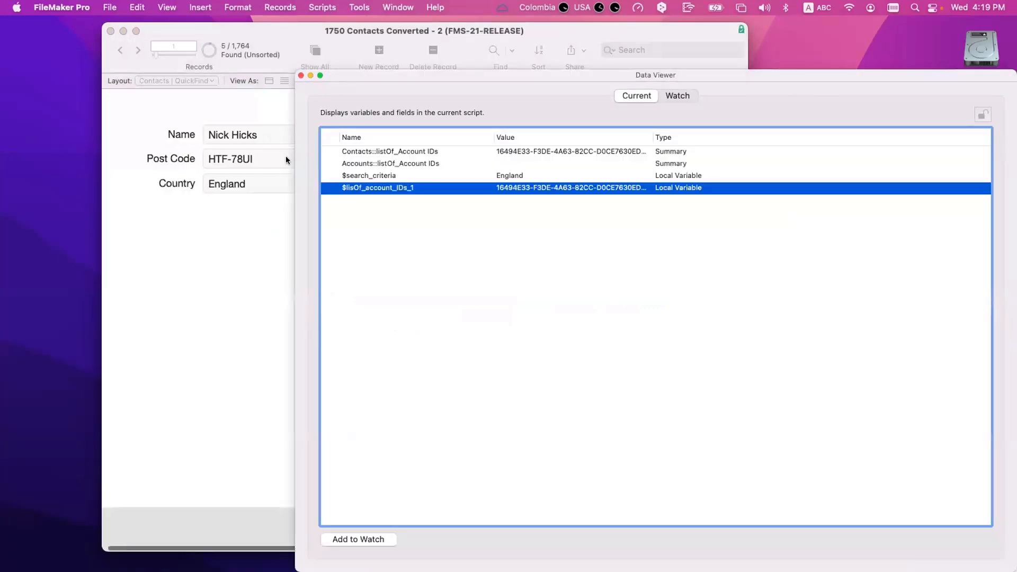
drag(354, 72, 684, 110)
click(604, 167)
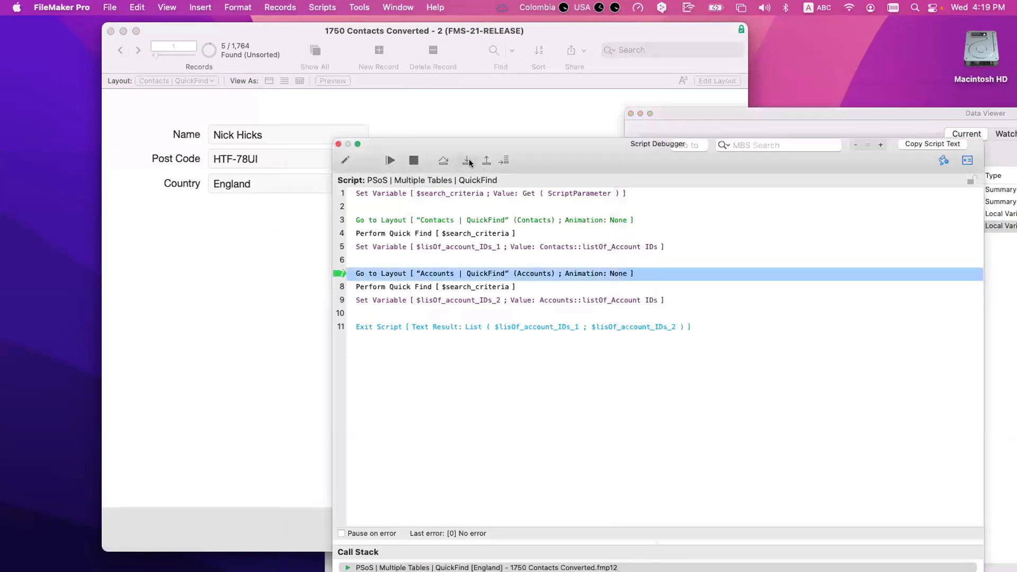
Step: Run the Accounts quick find, check $lisOf_account_IDs_2, and step out to the trigger script
click(469, 160)
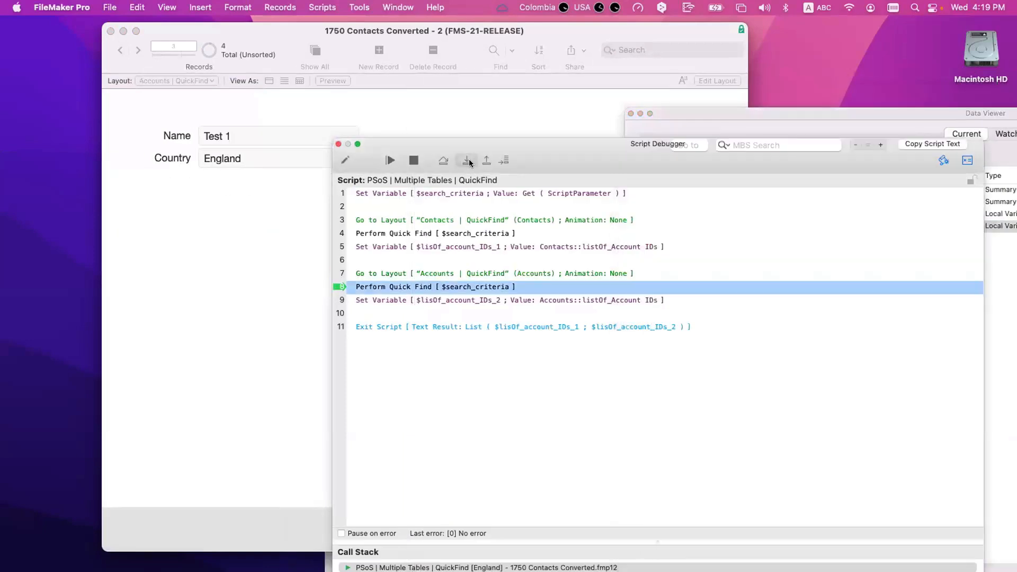
click(468, 160)
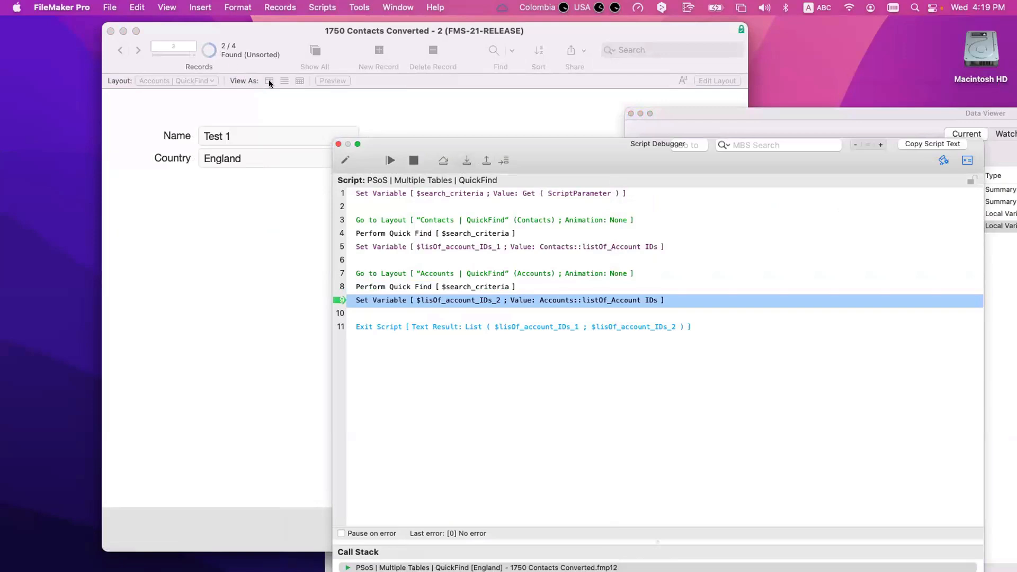
click(467, 161)
click(967, 159)
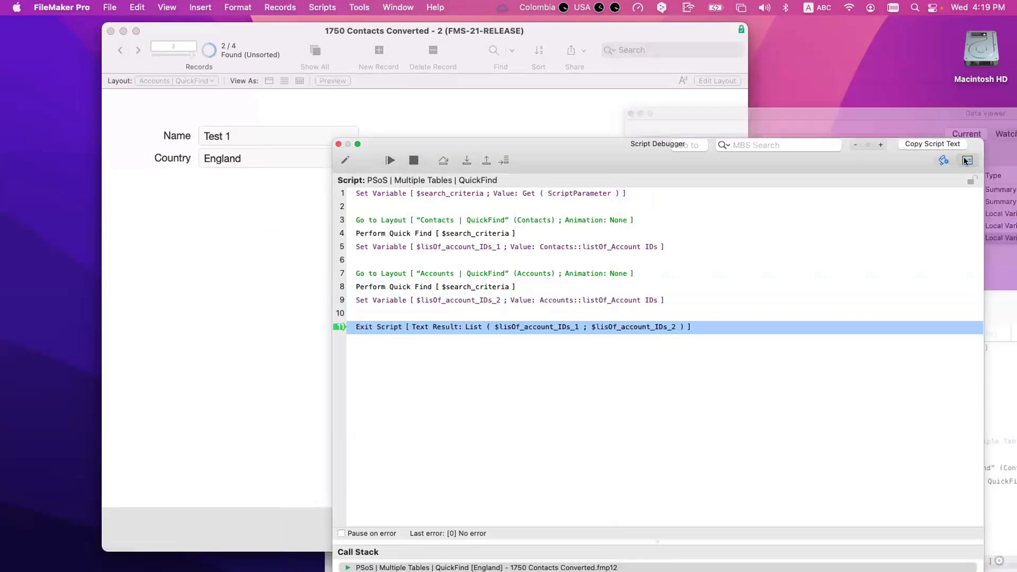
double_click(412, 184)
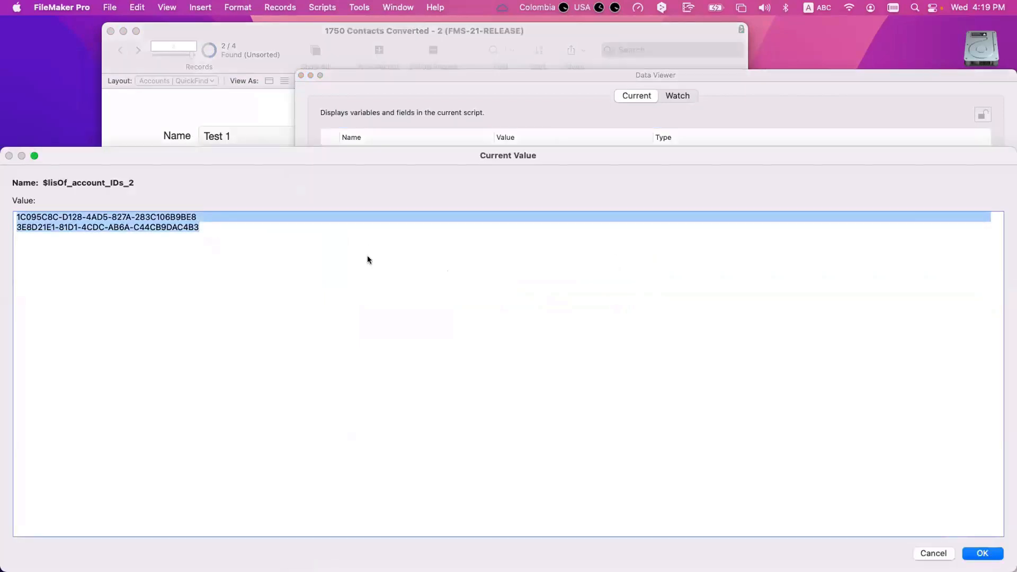
key(Escape)
click(301, 76)
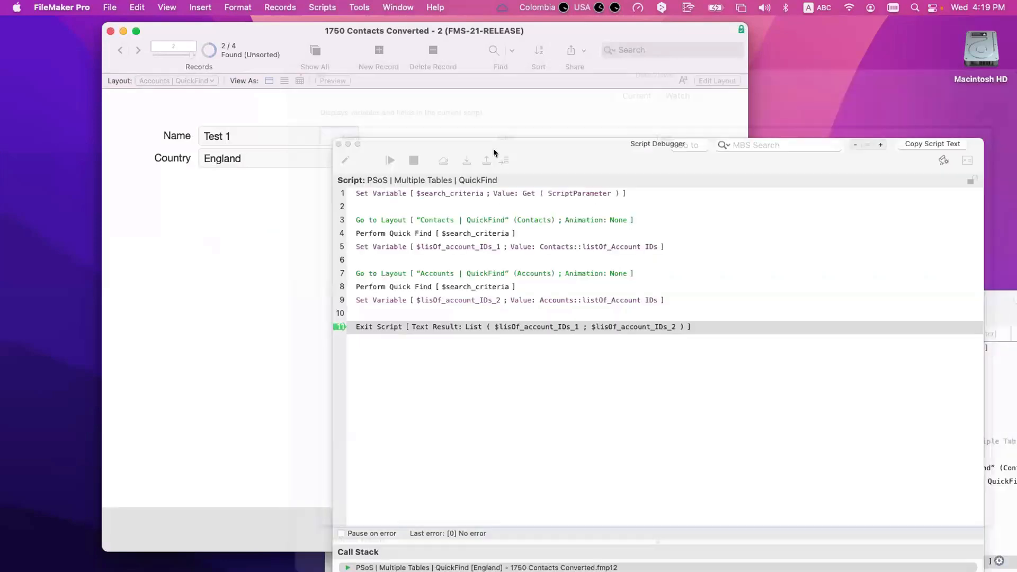
click(462, 161)
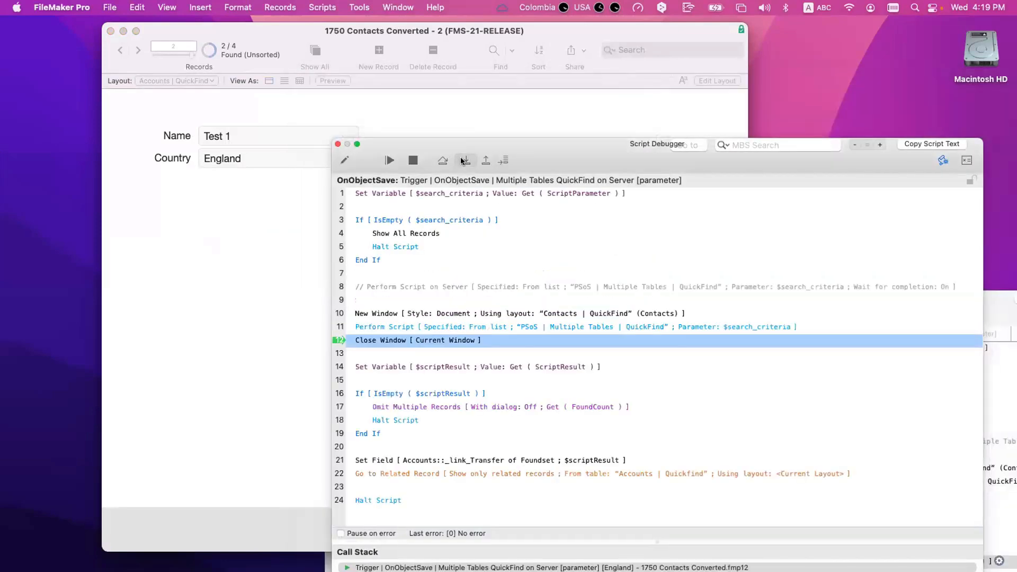
Step: Step past closing the second window to the empty-result check and view $scriptResult
click(462, 161)
click(463, 161)
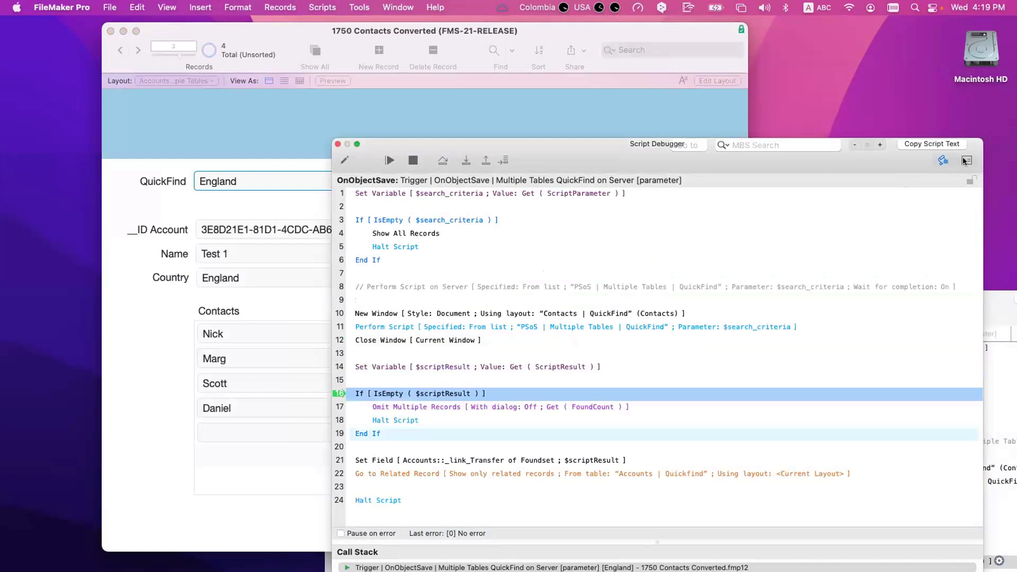
click(965, 160)
double_click(507, 176)
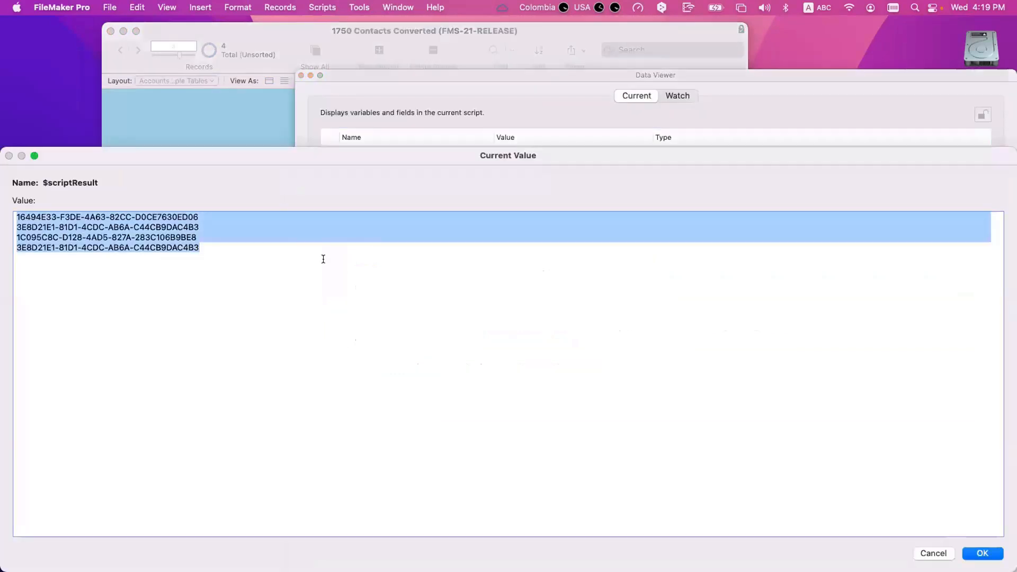
Step: Compare the second and fourth IDs in $scriptResult to confirm Test 1's duplicate
click(323, 259)
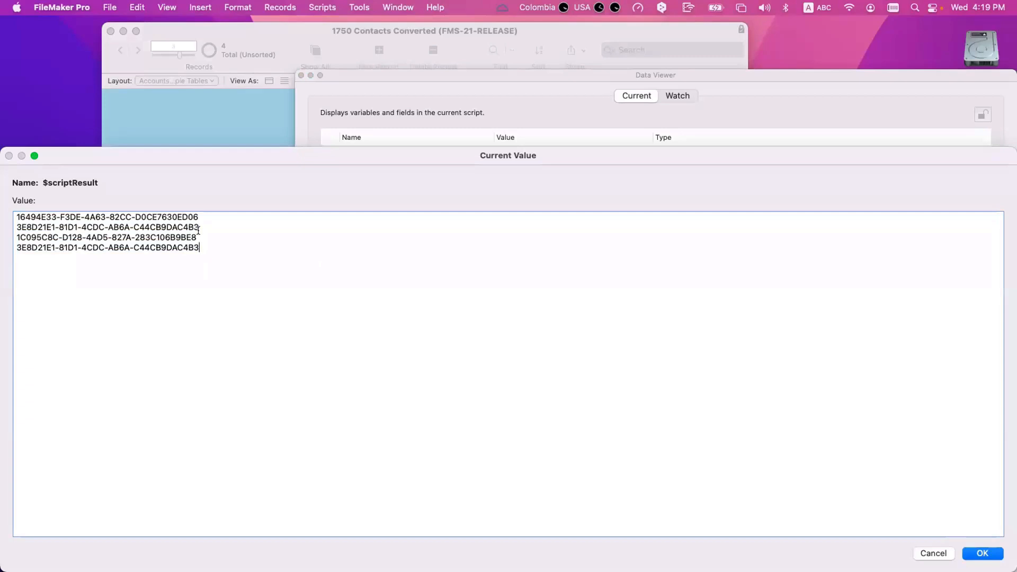
drag(17, 213, 39, 265)
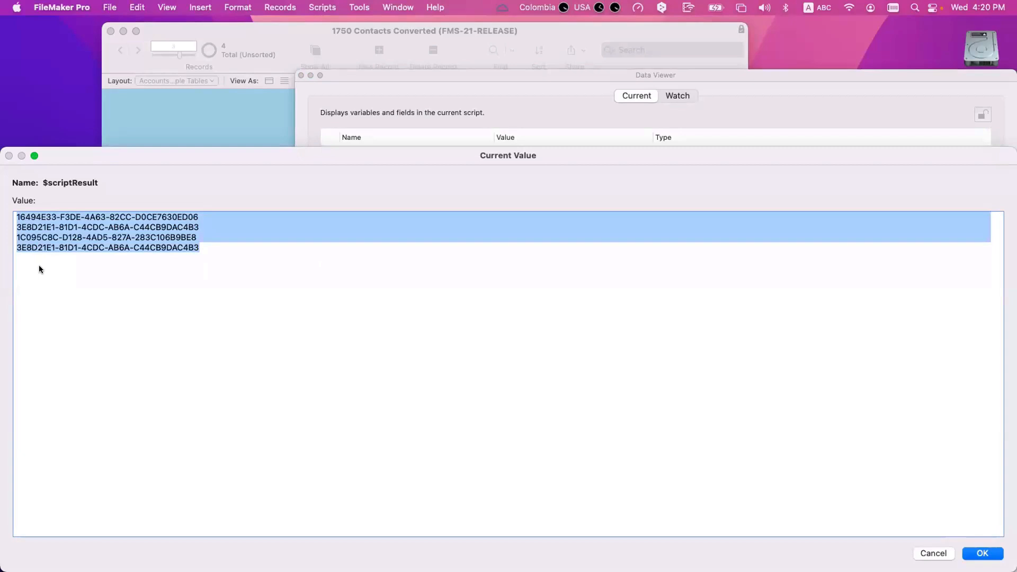
click(63, 265)
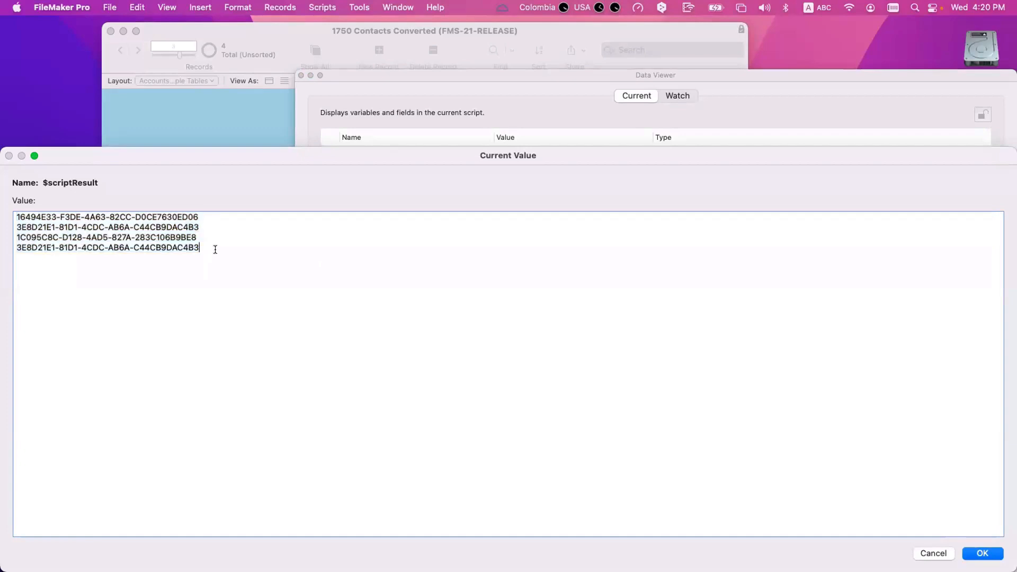
drag(13, 248, 4, 224)
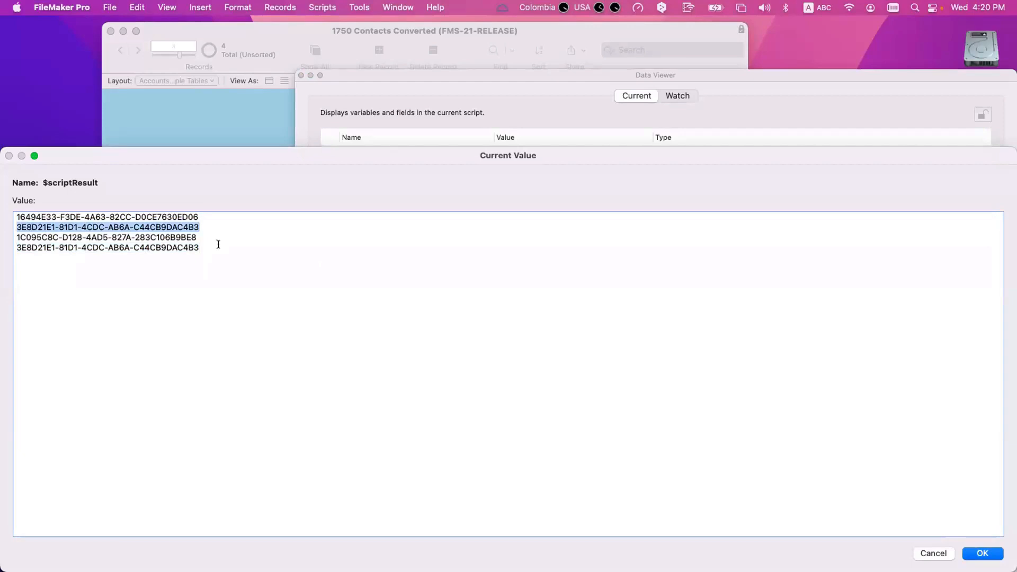
triple_click(74, 246)
drag(217, 224, 2, 224)
drag(215, 246, 5, 247)
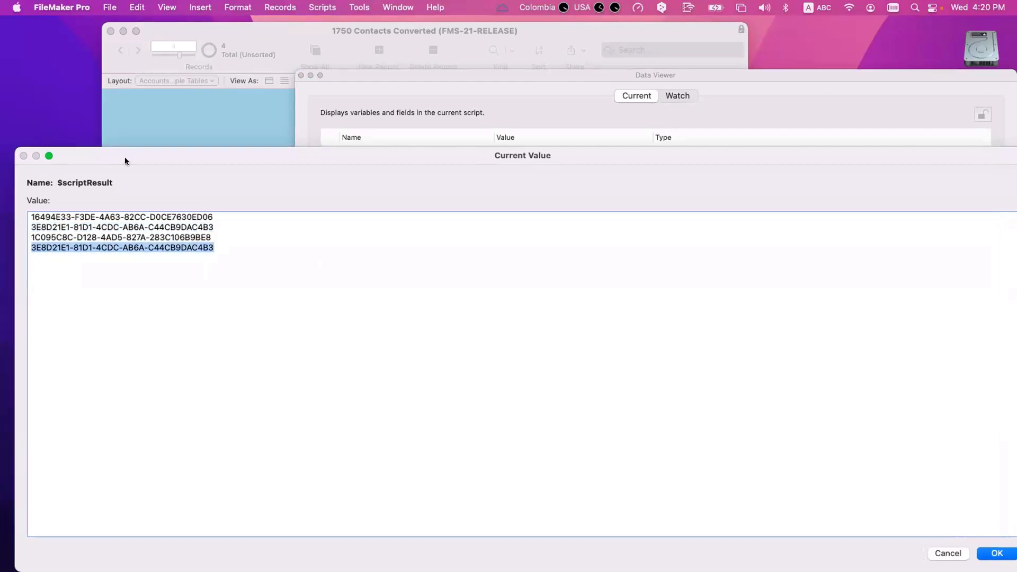
key(Escape)
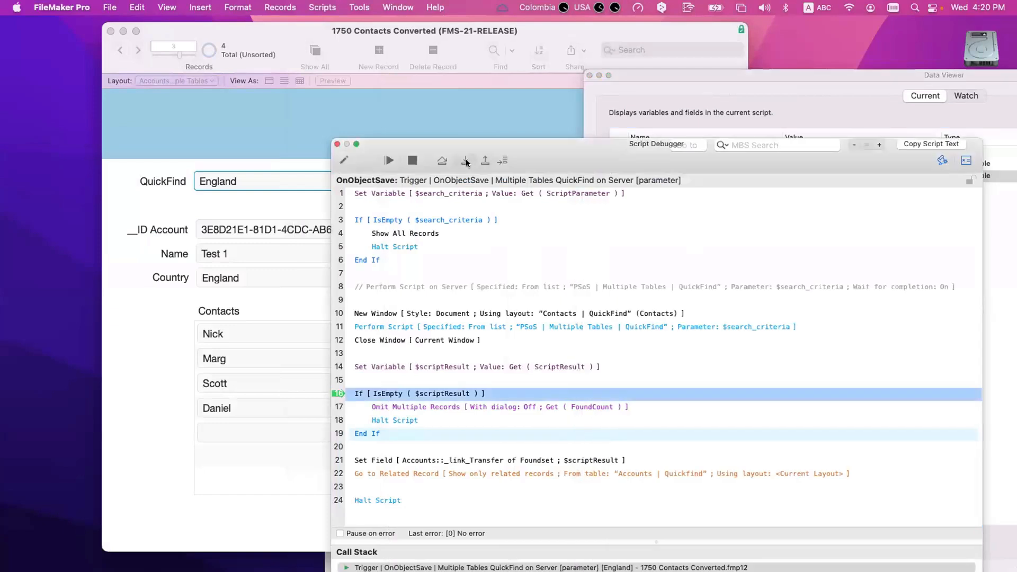
Step: Step through the empty-result check, Set Field, and Go to Related Record
click(465, 161)
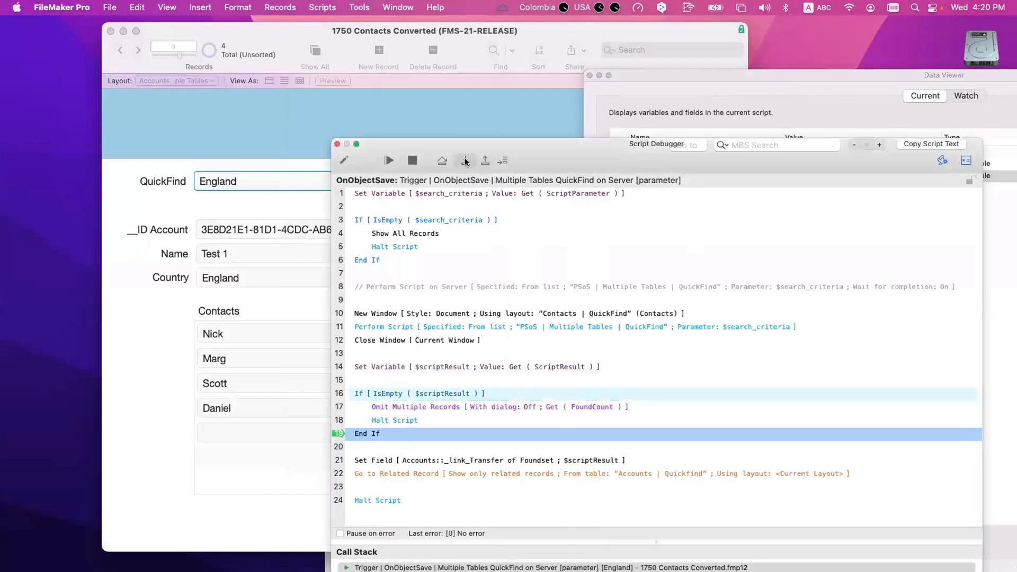
click(466, 160)
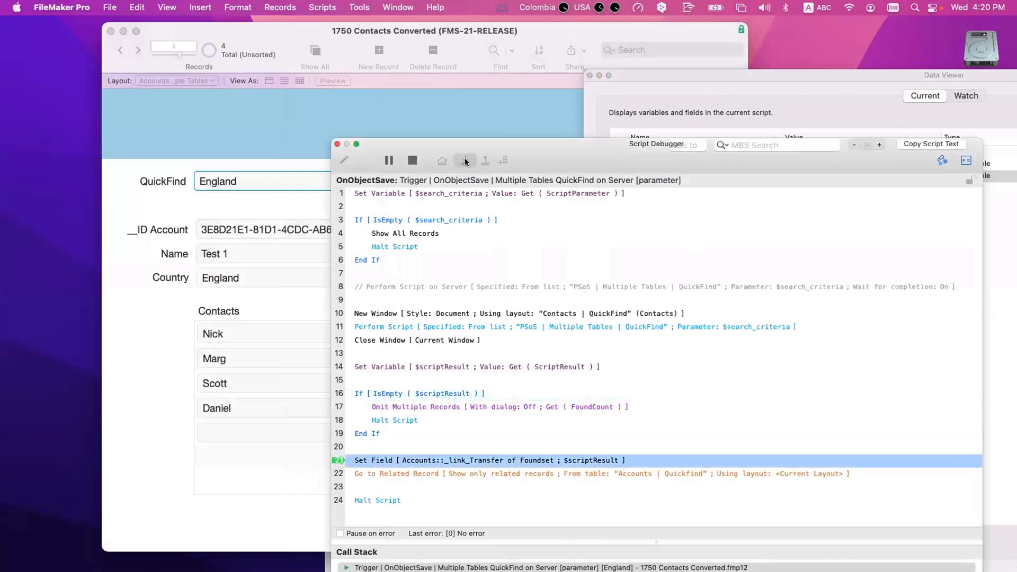
click(465, 160)
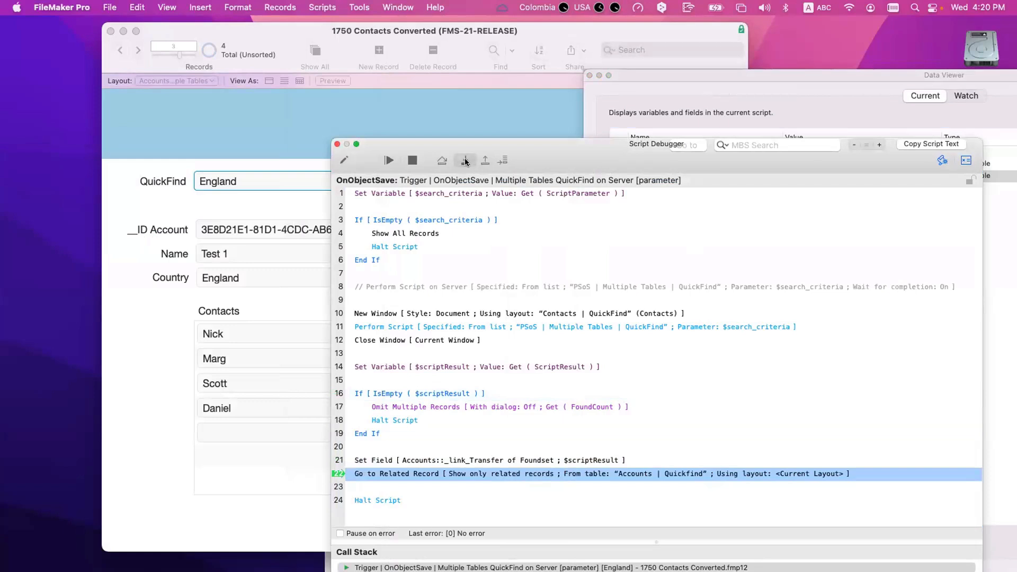
click(466, 161)
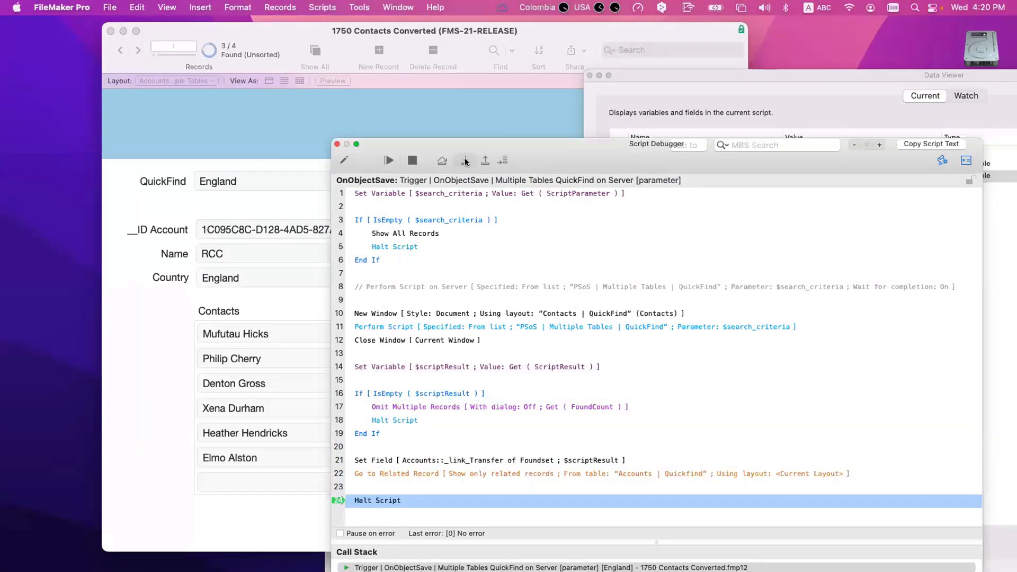
Step: Examine the account IDs in $scriptResult, close the Data Viewer, and step past Halt Script
click(965, 160)
click(965, 160)
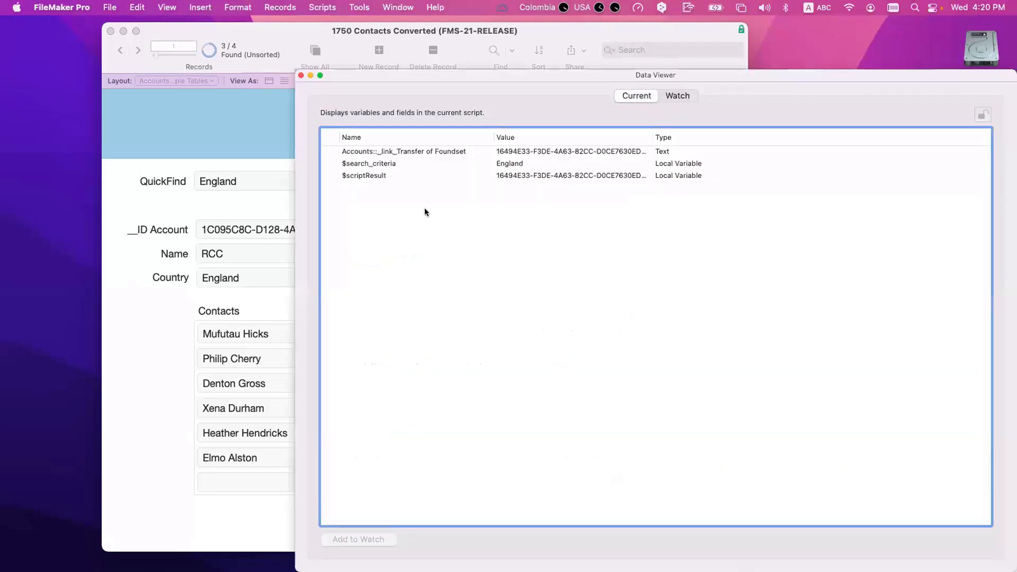
double_click(403, 173)
click(35, 156)
drag(209, 227, 16, 227)
drag(231, 247, 46, 247)
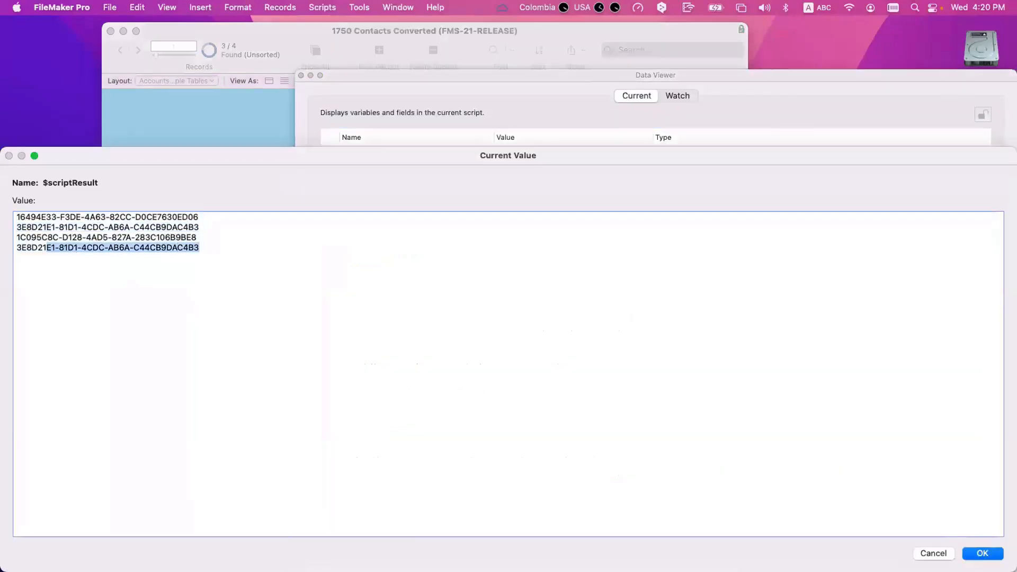
triple_click(37, 229)
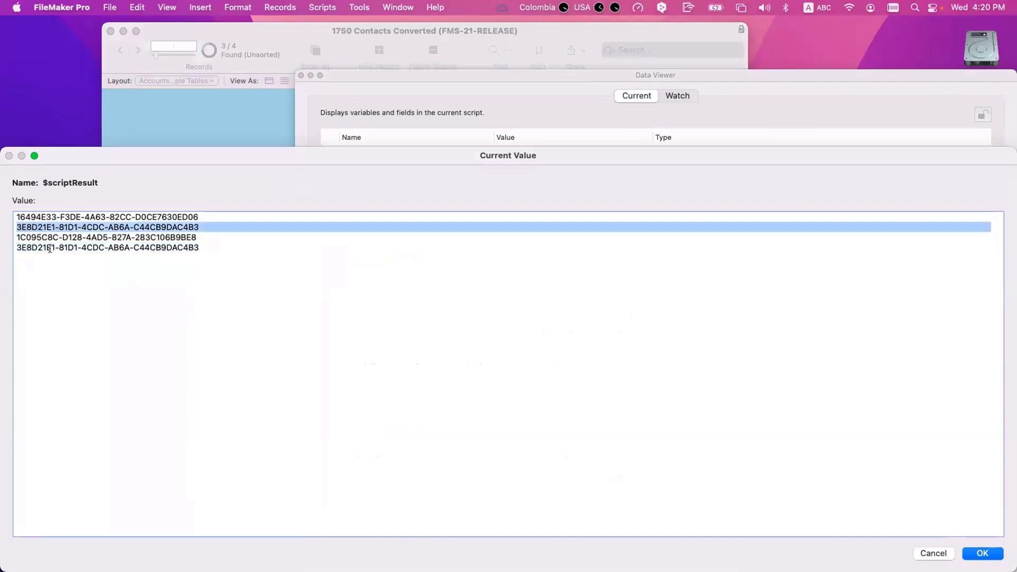
click(50, 229)
drag(210, 229, 15, 228)
key(Escape)
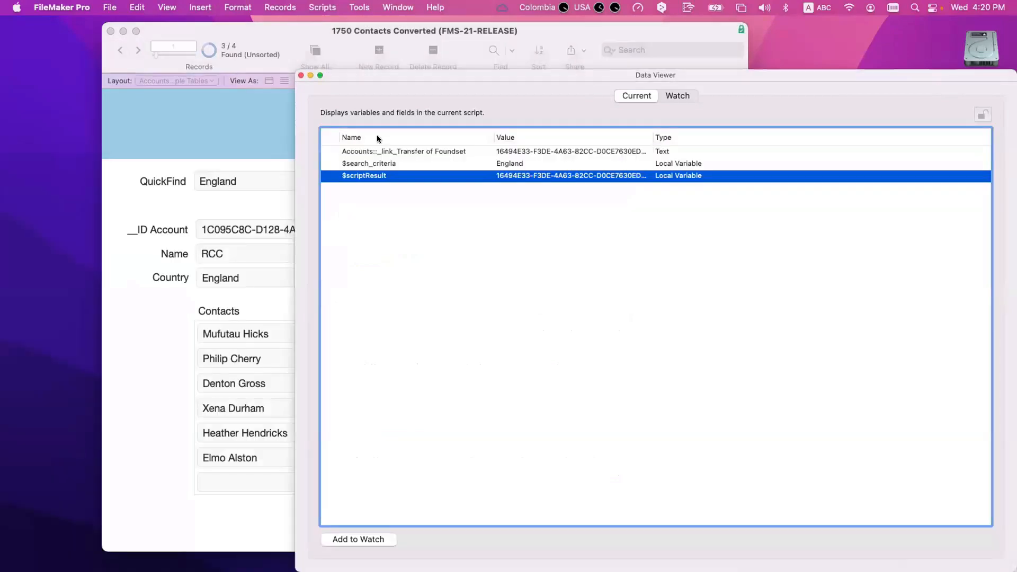
click(301, 76)
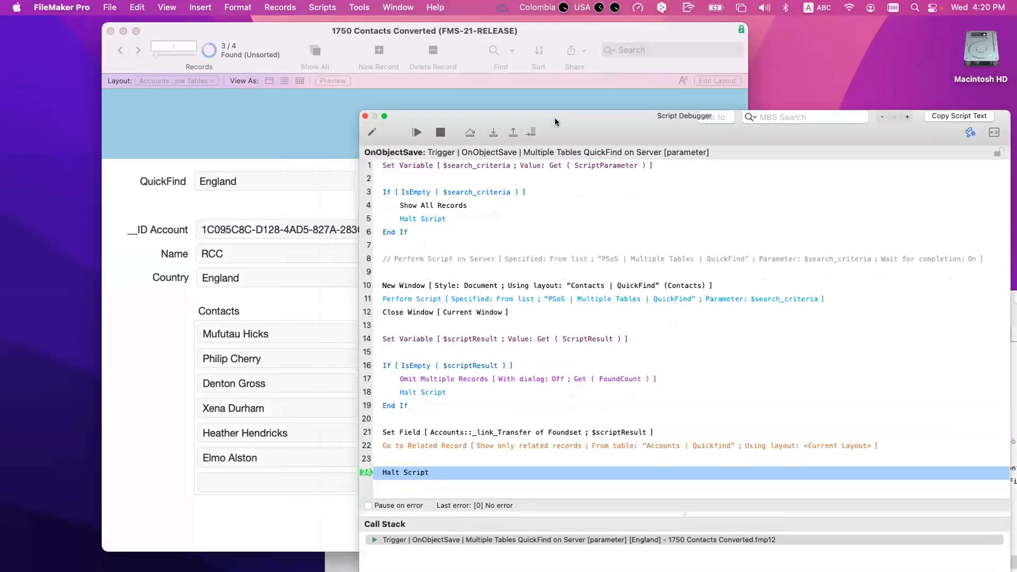
click(493, 133)
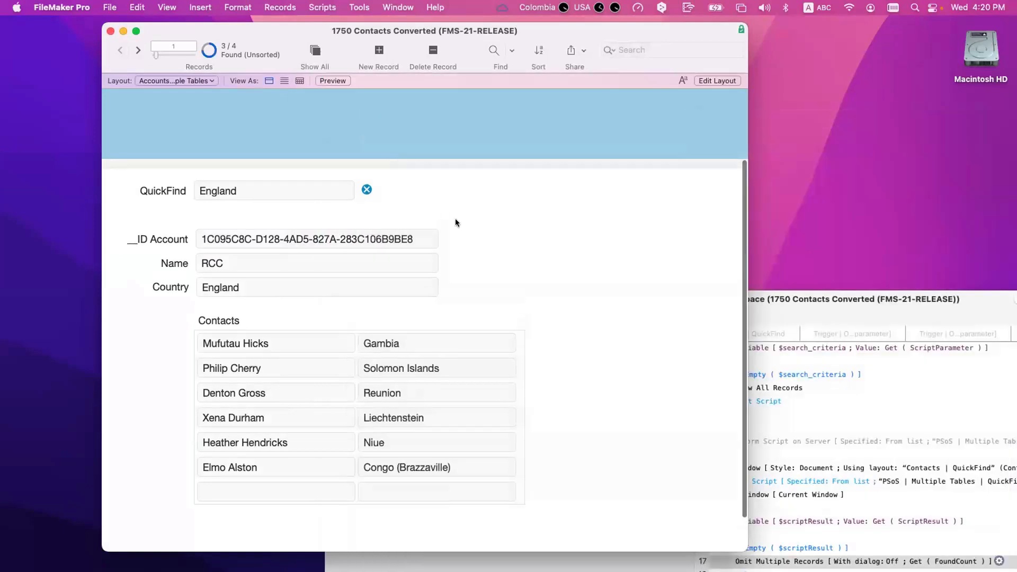
Step: Close the debugger and browse to Test 1, checking its Country and ID Account fields
click(247, 279)
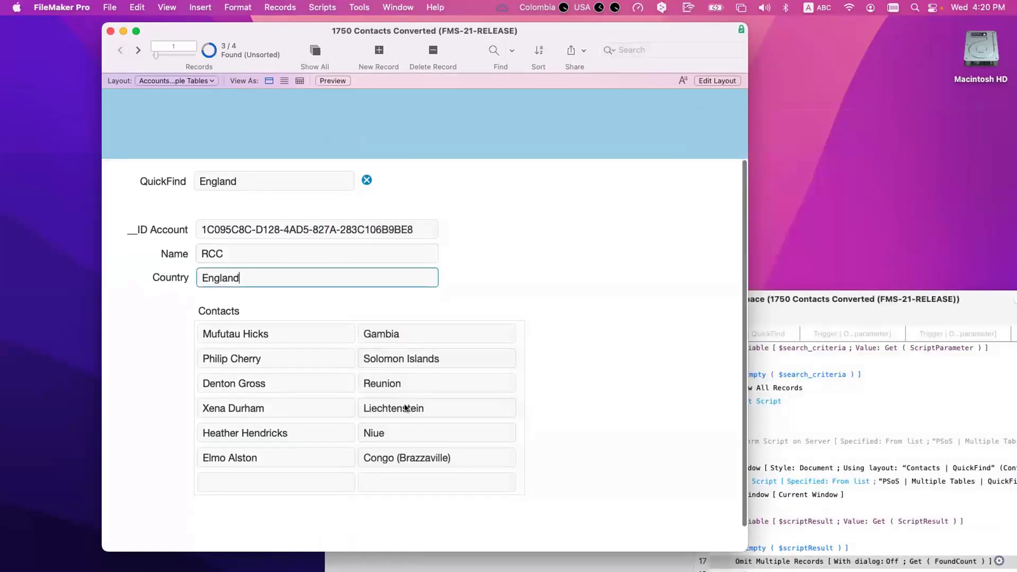
click(138, 49)
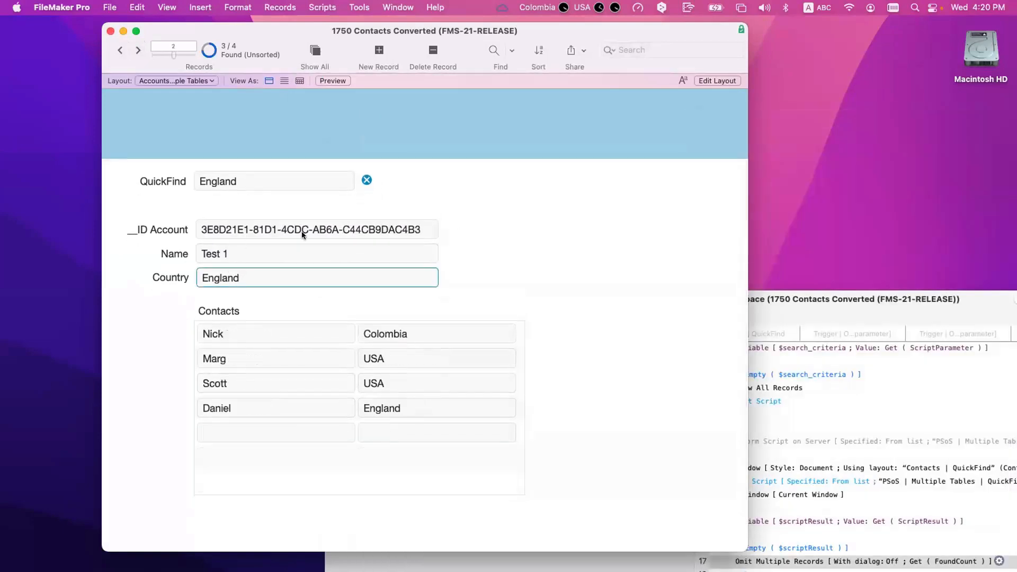
click(434, 412)
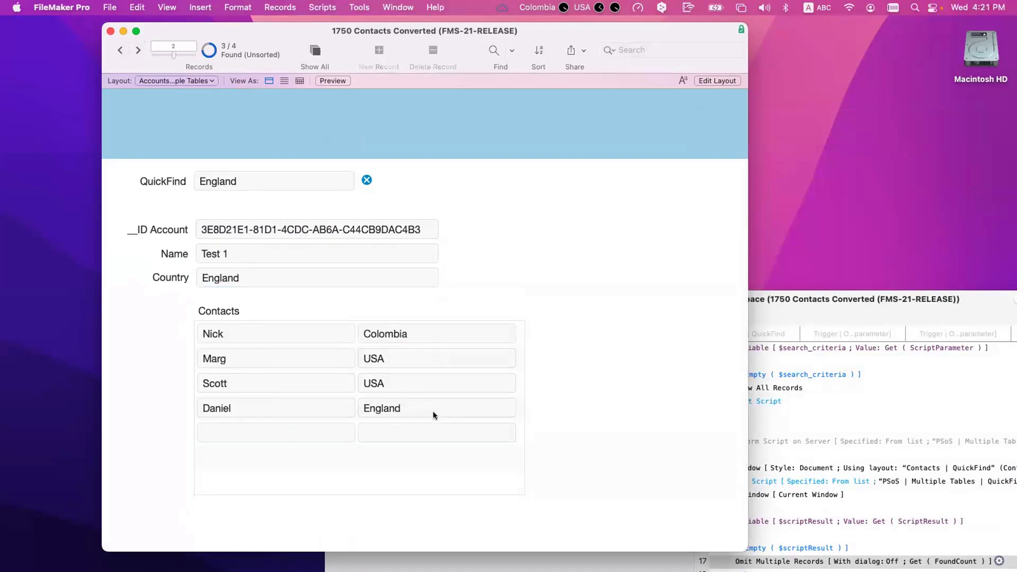
click(213, 229)
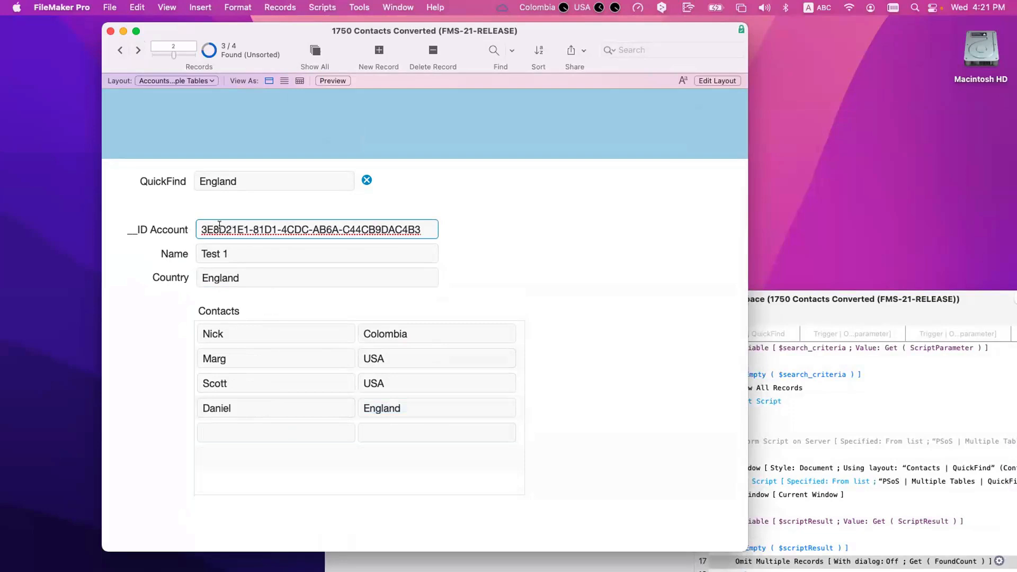
click(408, 317)
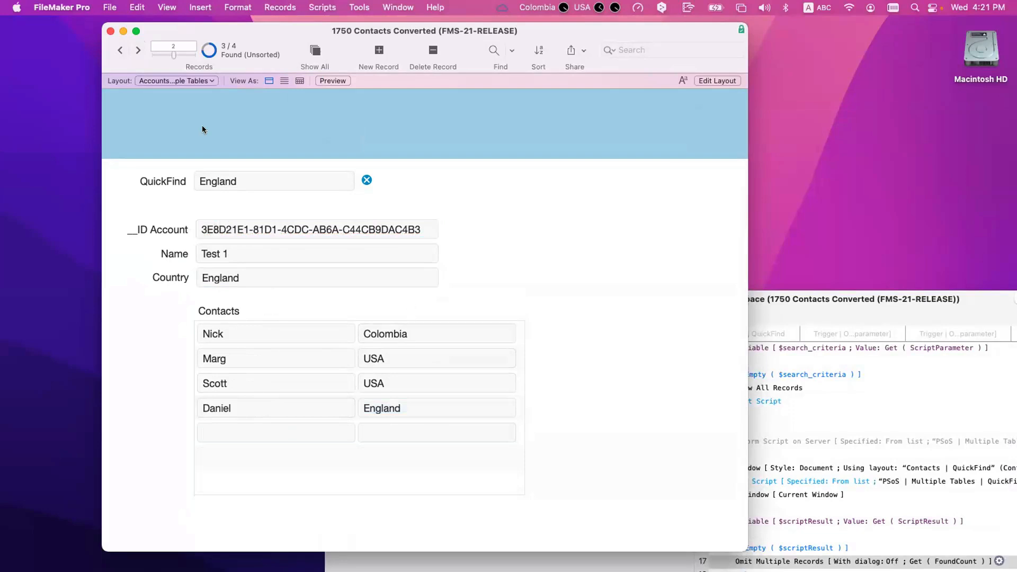
Step: Move on to Test 2 and check its empty Country and the England contact
click(138, 50)
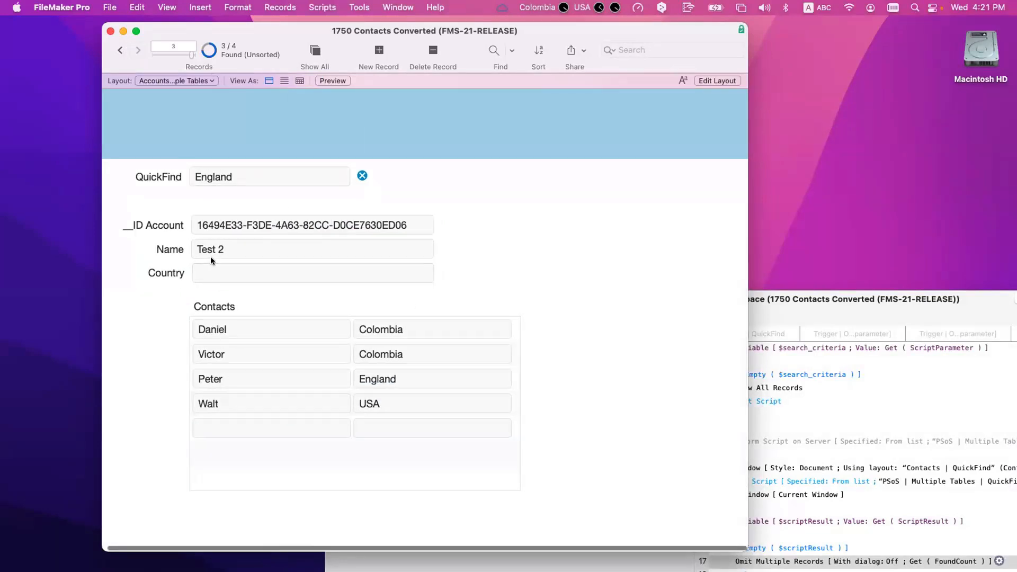
click(213, 273)
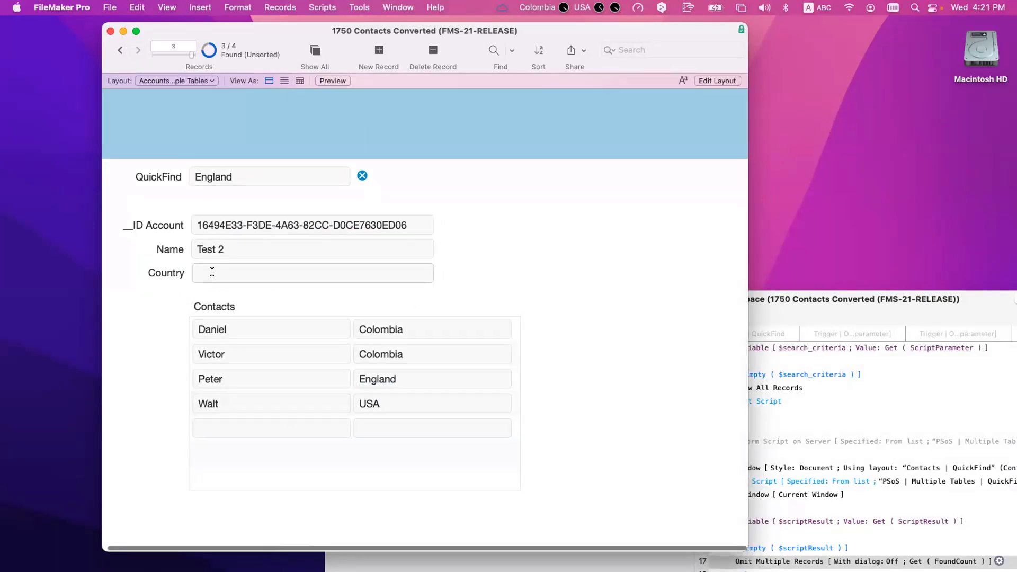
click(415, 378)
click(583, 267)
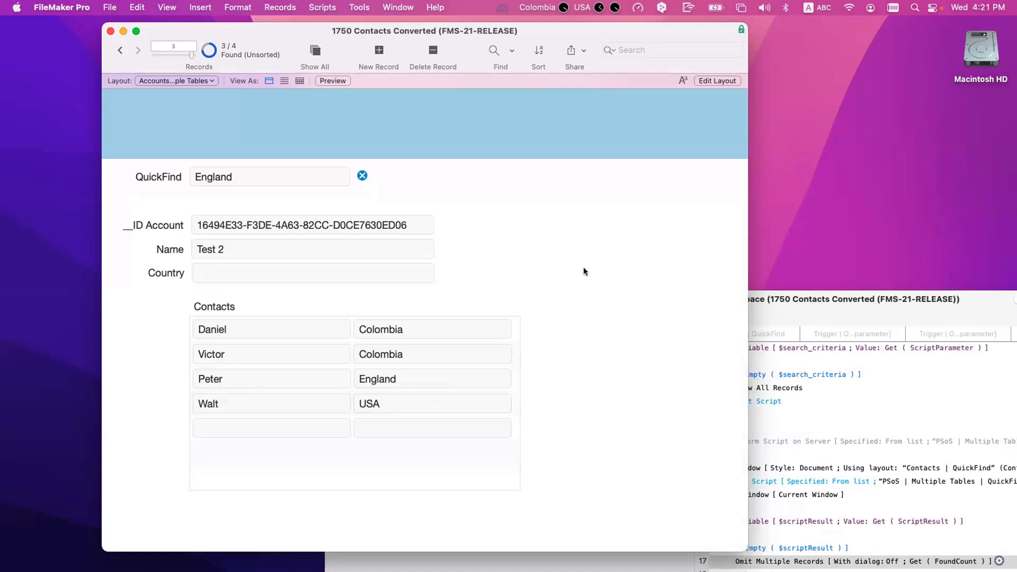
scroll(583, 271, right, 1)
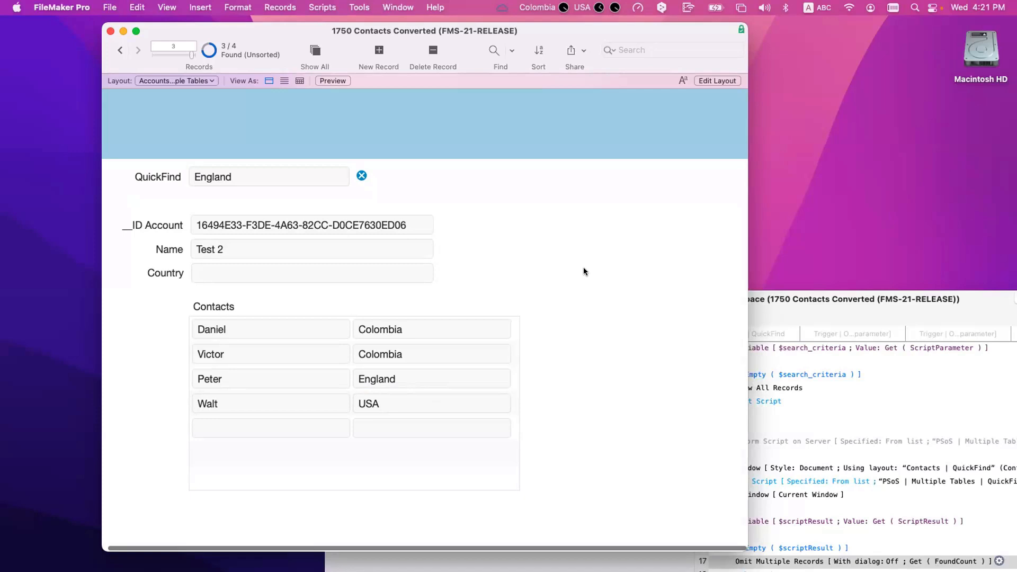
click(278, 178)
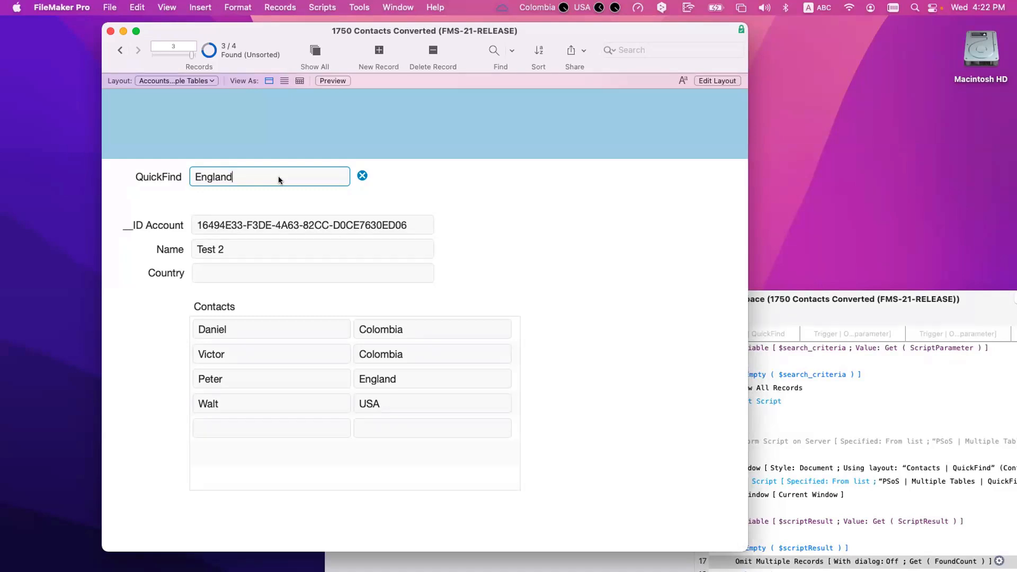
Step: Check the ID Account value, raise the Script Workspace, and shift the Accounts window left
click(338, 209)
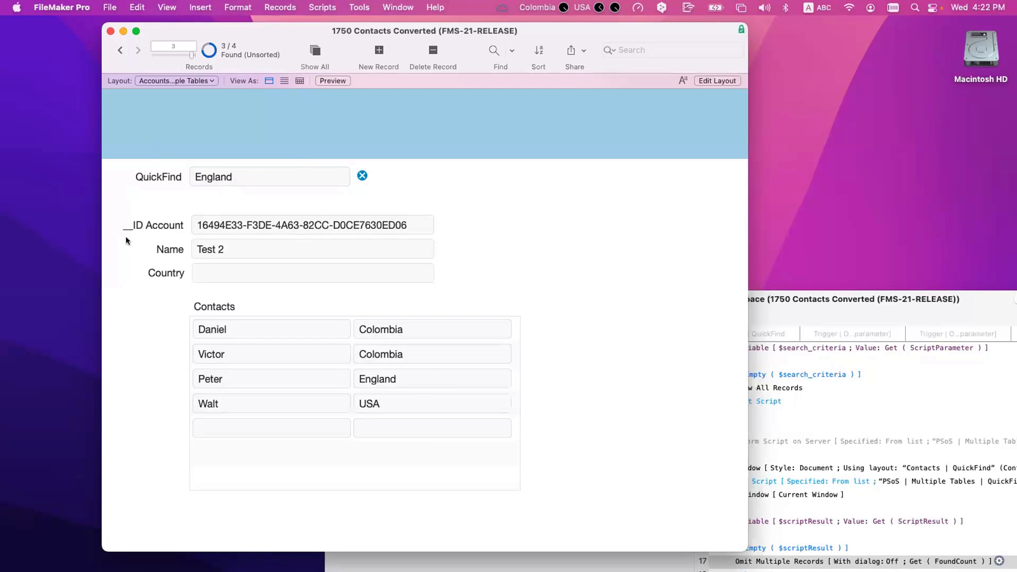
drag(412, 224, 131, 214)
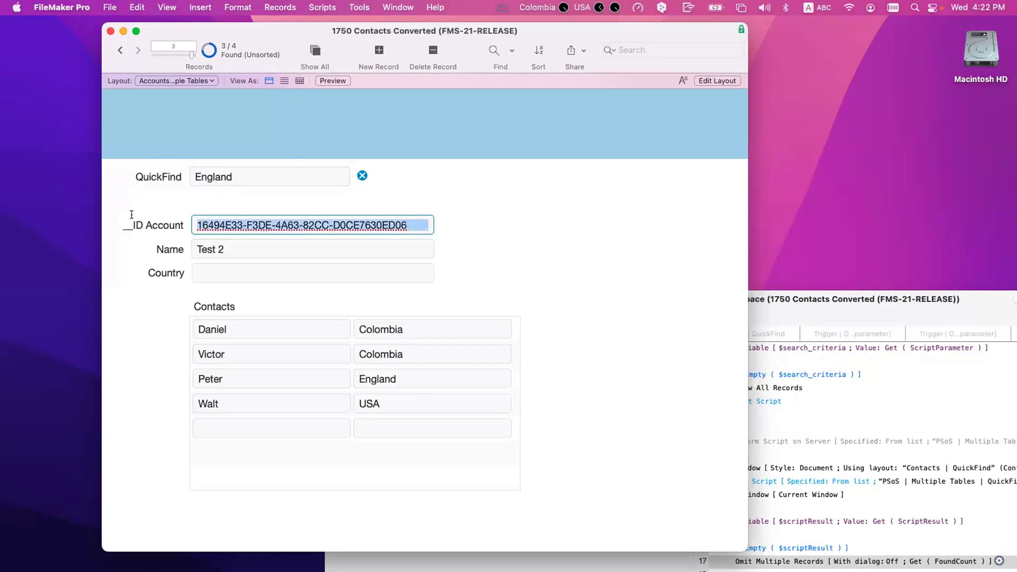
click(173, 210)
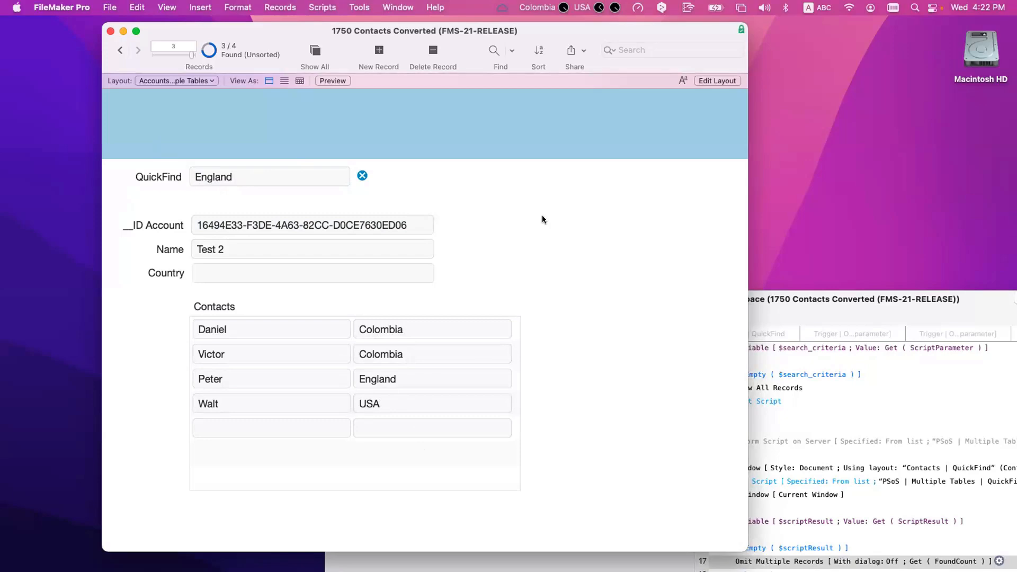
click(777, 302)
drag(739, 301, 740, 145)
click(608, 109)
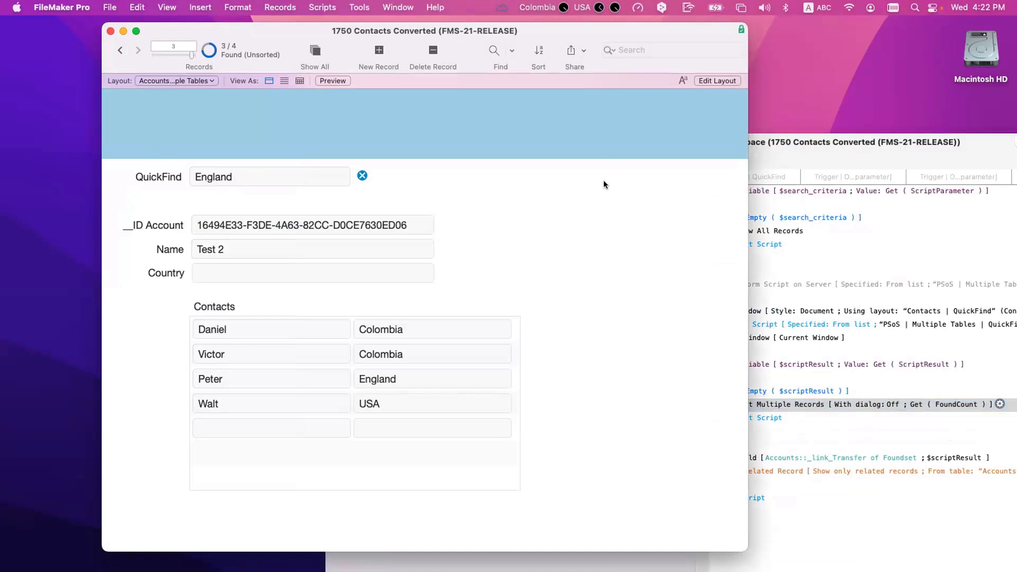
drag(579, 30, 541, 32)
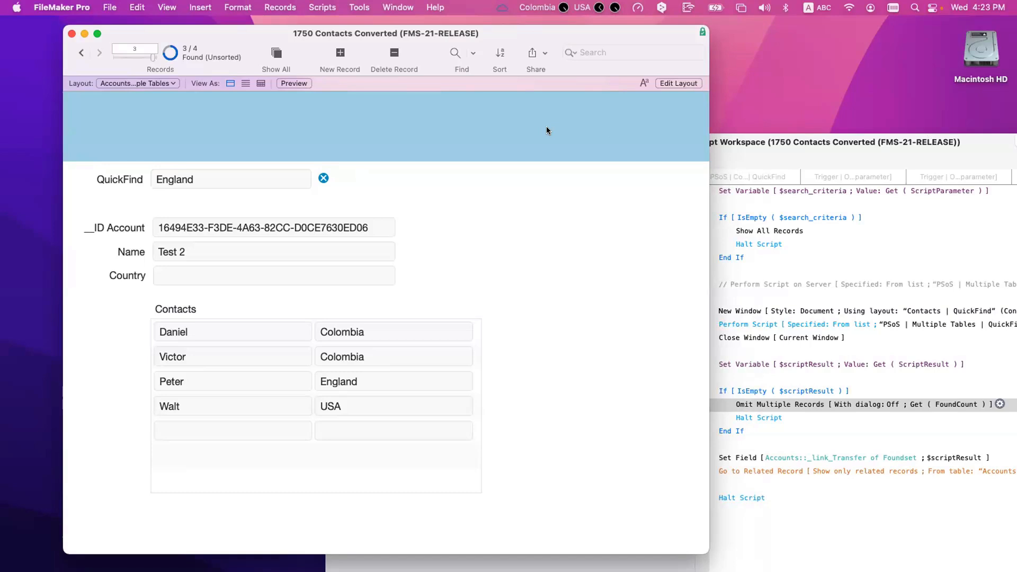
Step: Open the Contacts | QuickFind layout in a new window, toggle the status area, and return to Manage Layouts
key(super+shift+l)
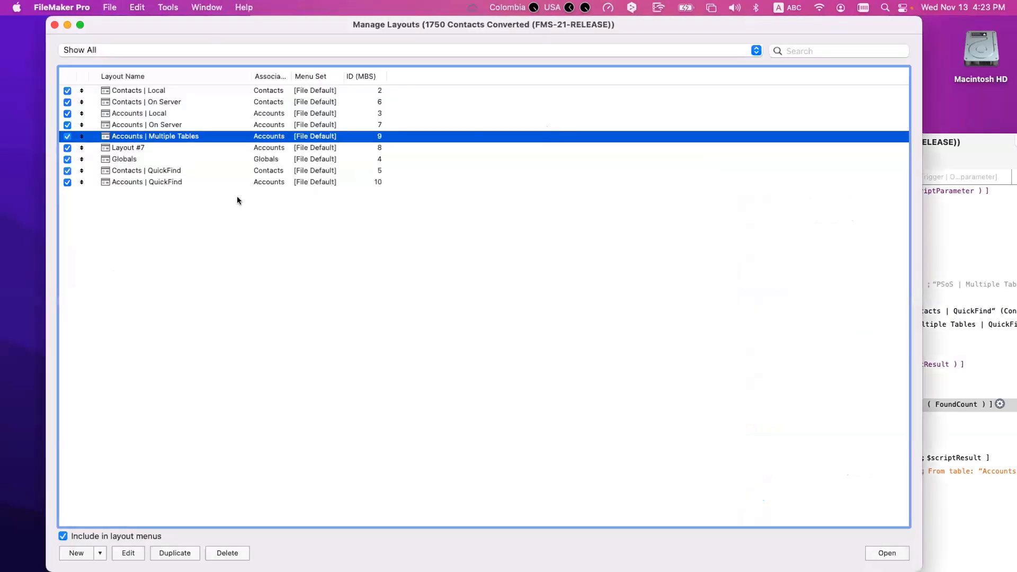
click(186, 172)
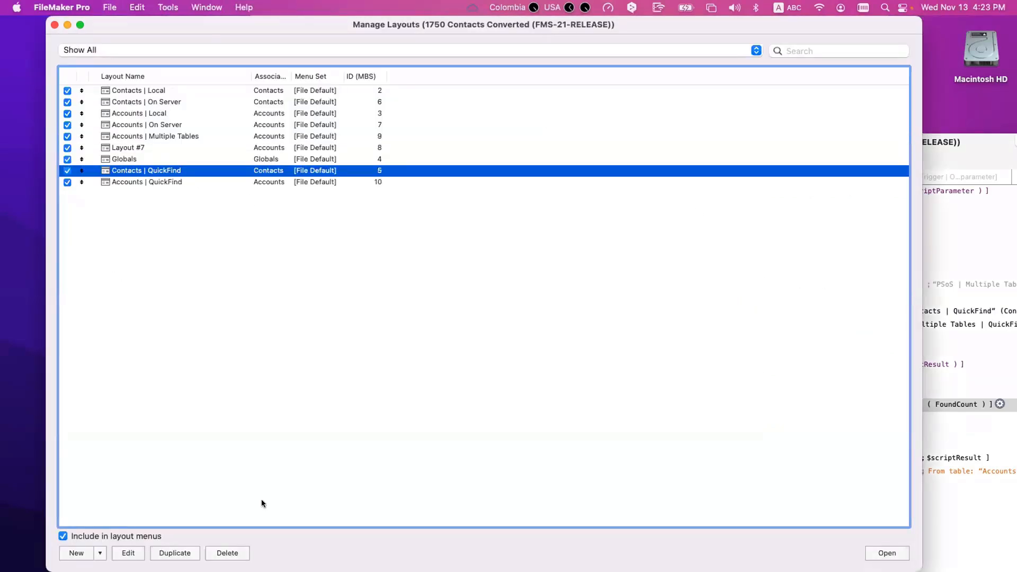
click(887, 553)
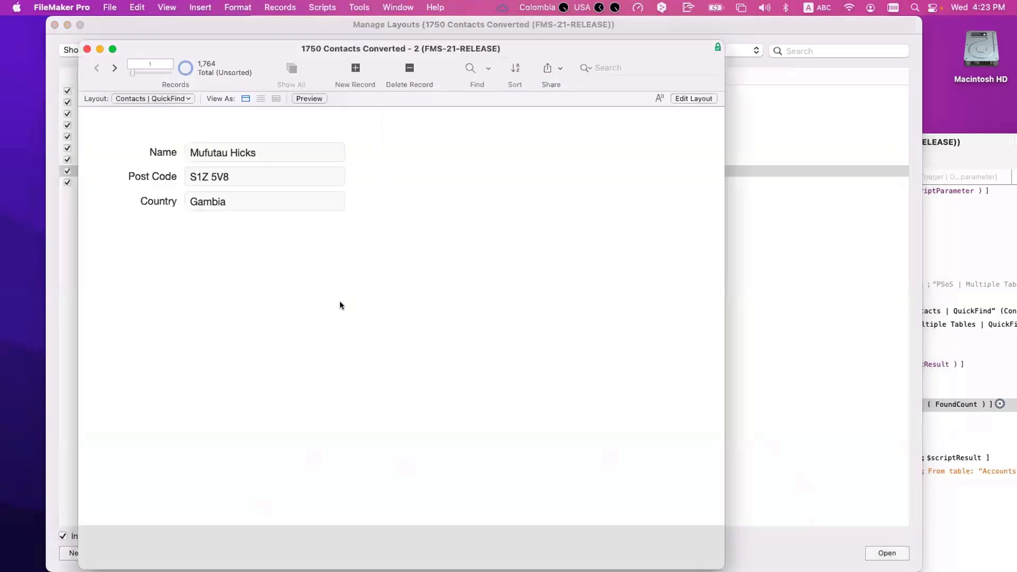
key(super+alt+s)
key(super+alt+s)
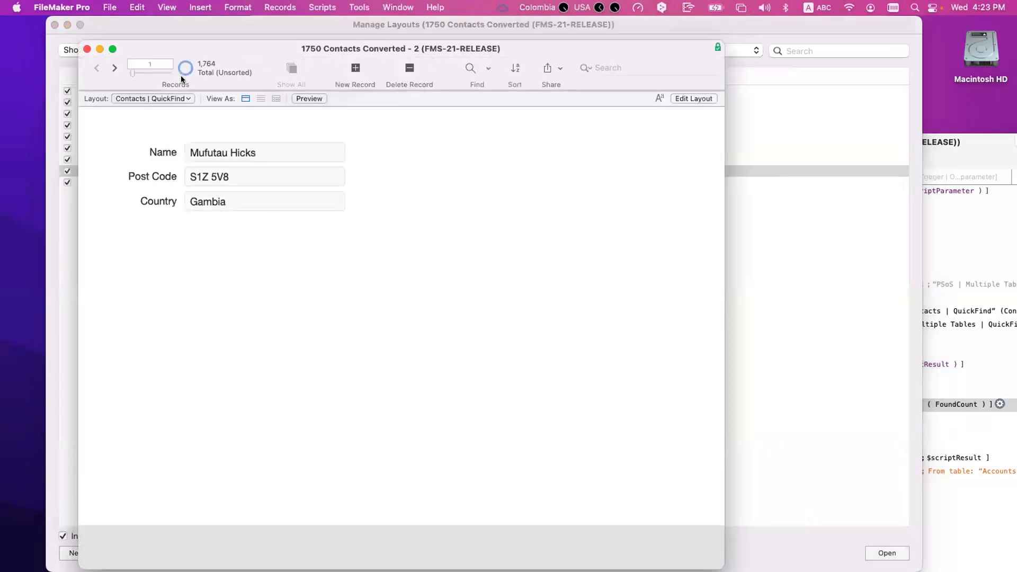
key(super+l)
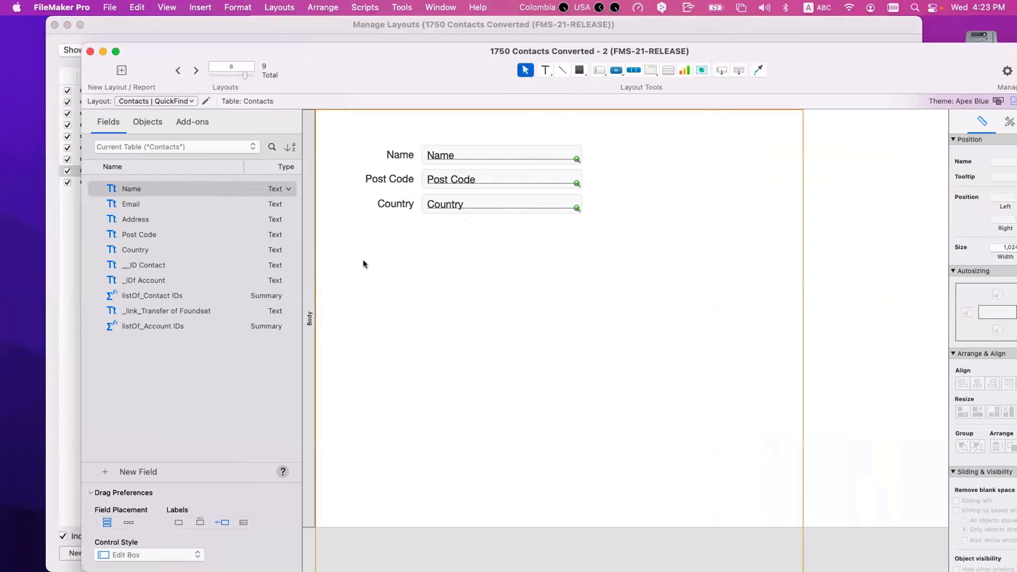
key(super+shift+l)
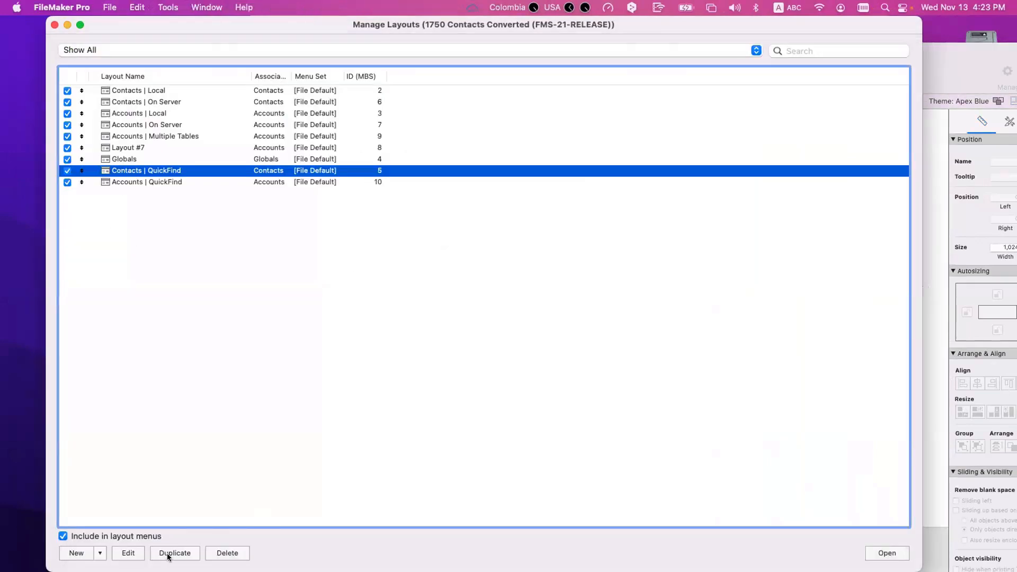
Step: Duplicate Contacts | QuickFind and rename the copy 'Contacts Light | QuickFind'
click(169, 554)
double_click(167, 182)
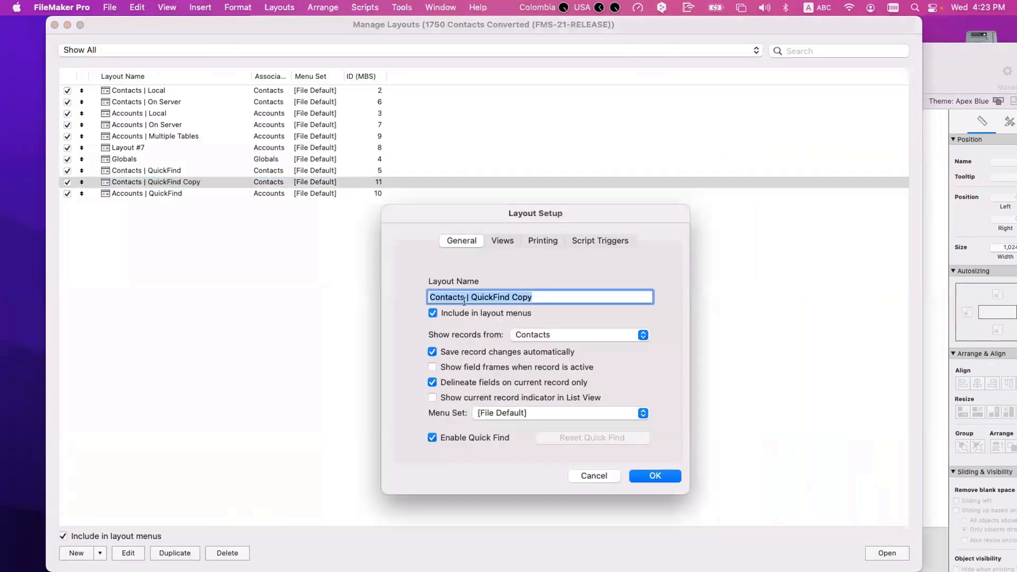
key(Left)
key(alt+Right)
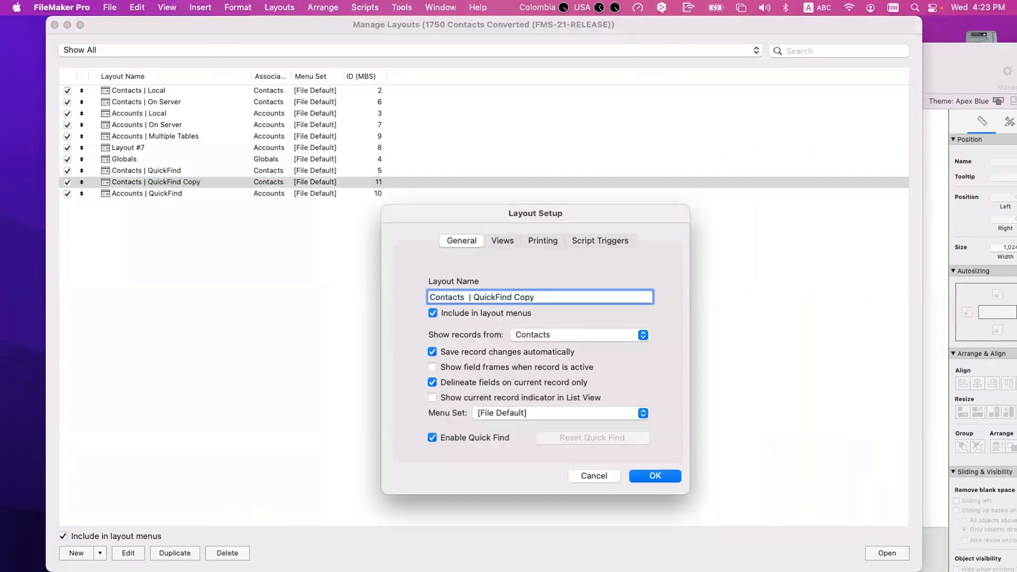
text(Light)
key(super+a)
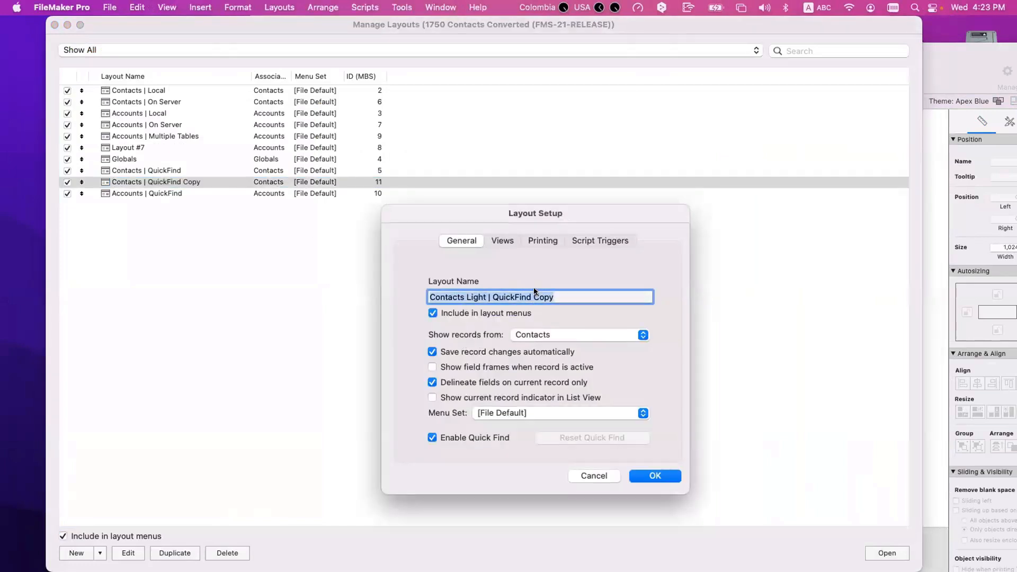
key(Right)
key(alt+shift+Left)
key(BackSpace)
key(BackSpace)
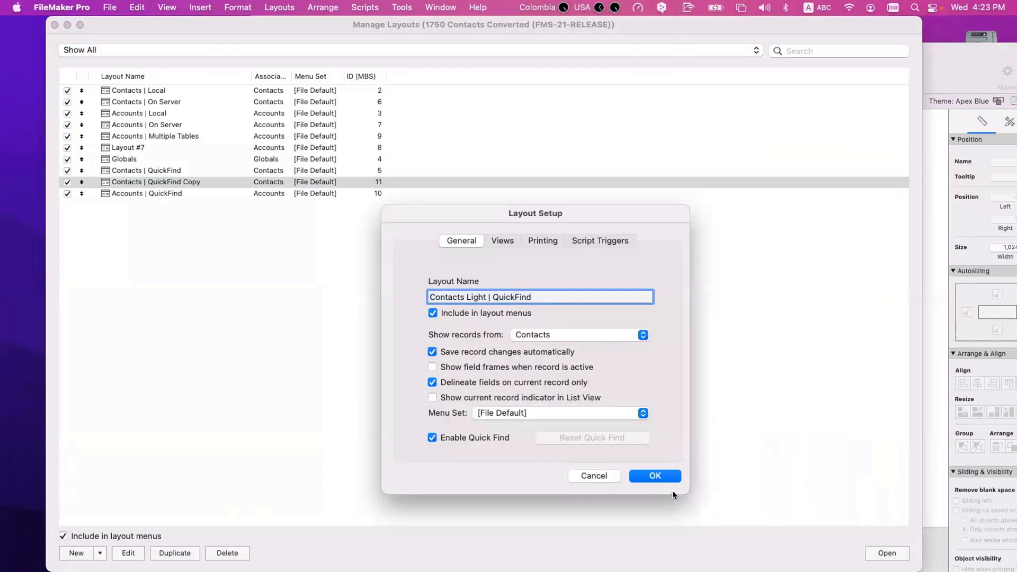
key(Return)
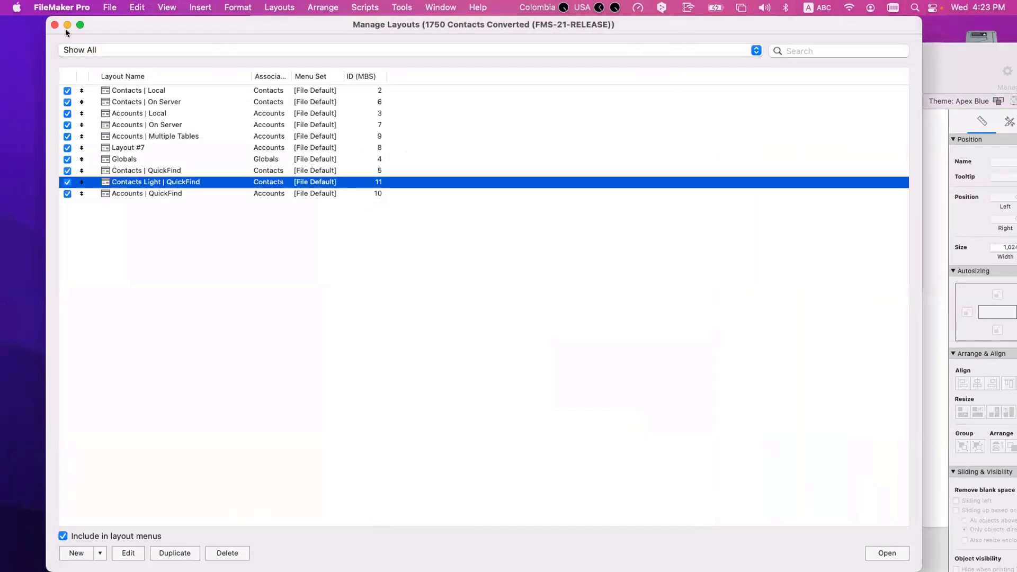
Step: Close Manage Layouts and check the new layout's name in its settings without changing anything
click(55, 25)
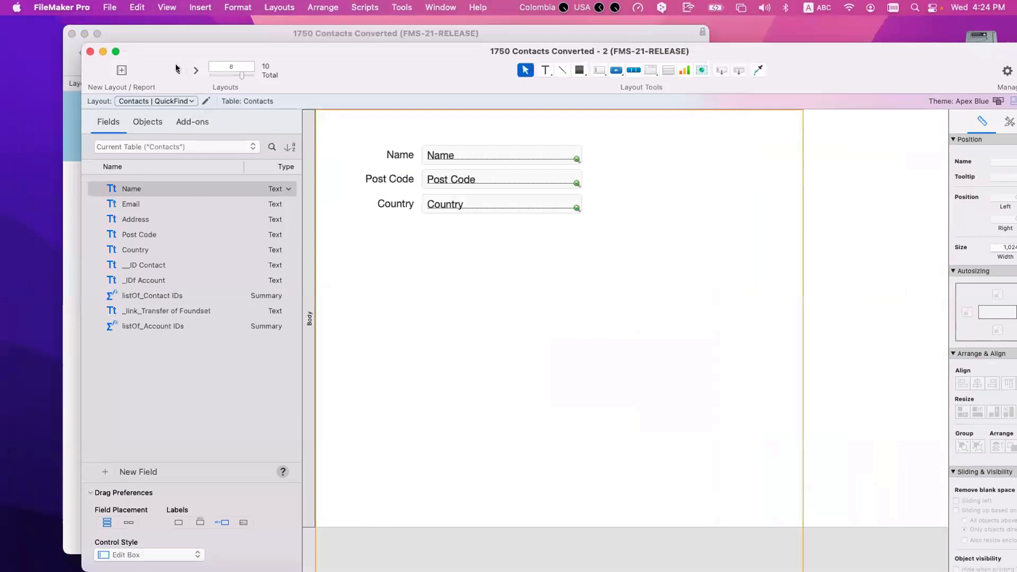
click(205, 100)
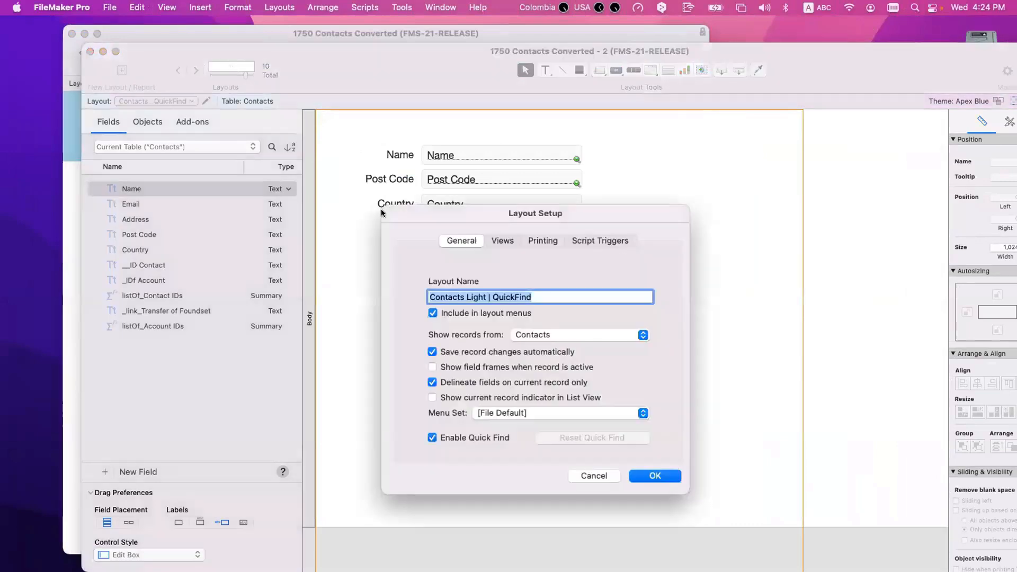
key(Escape)
Step: Delete the Post Code and Country labels and fields, leaving Name, and save the layout
click(442, 183)
shift+click(409, 180)
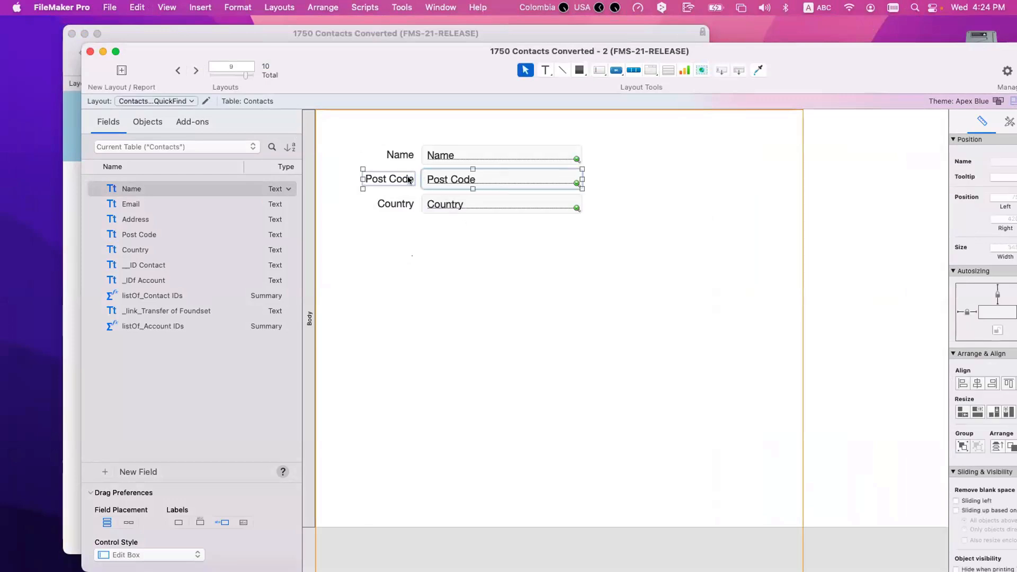
key(BackSpace)
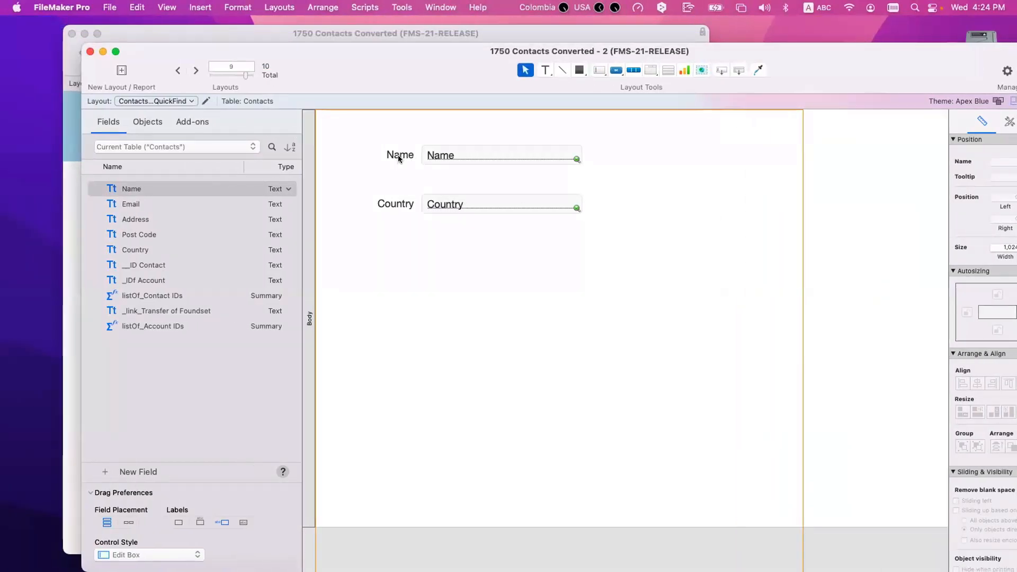
click(400, 155)
shift+click(444, 159)
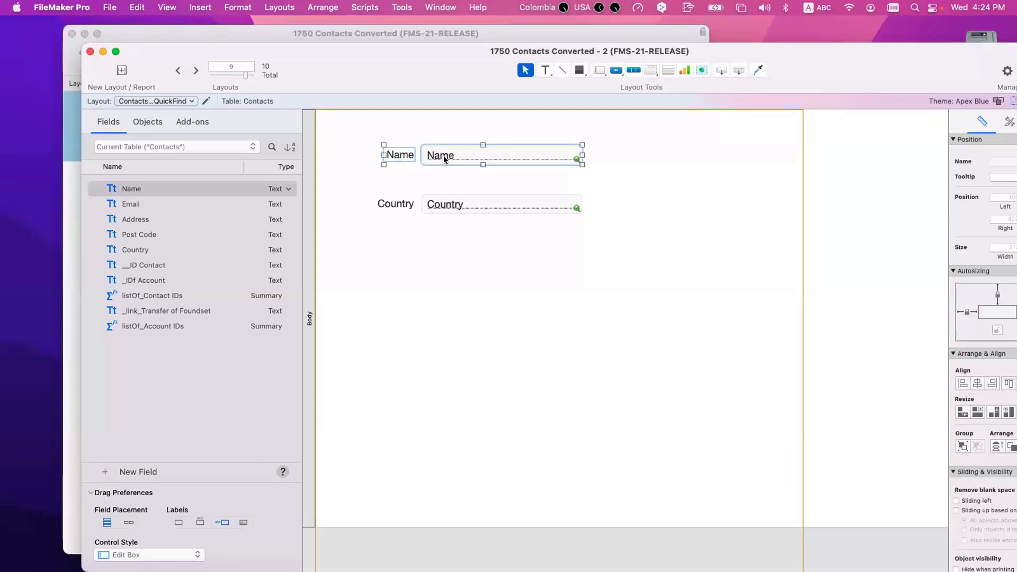
click(391, 203)
shift+click(432, 203)
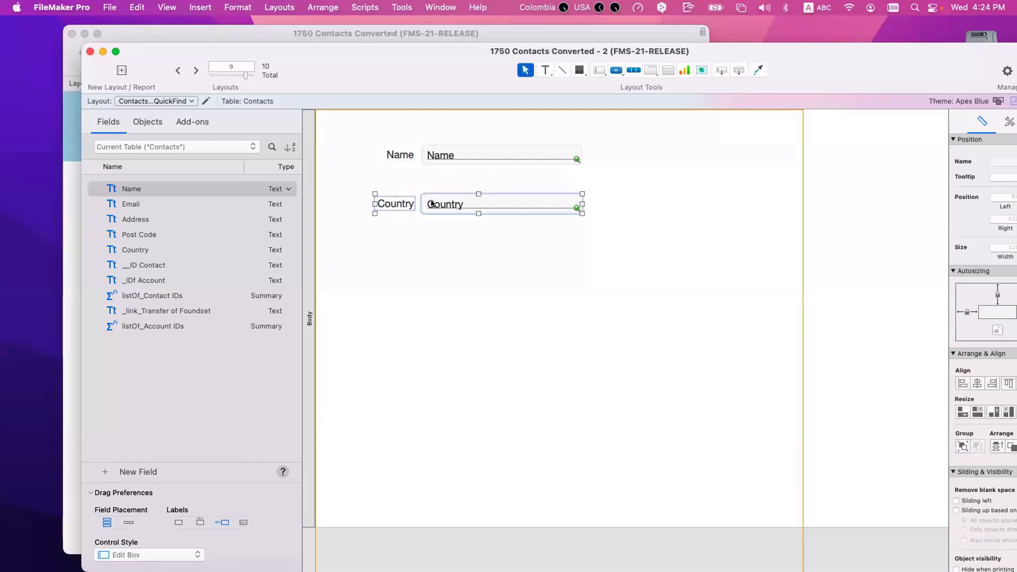
key(BackSpace)
key(super+s)
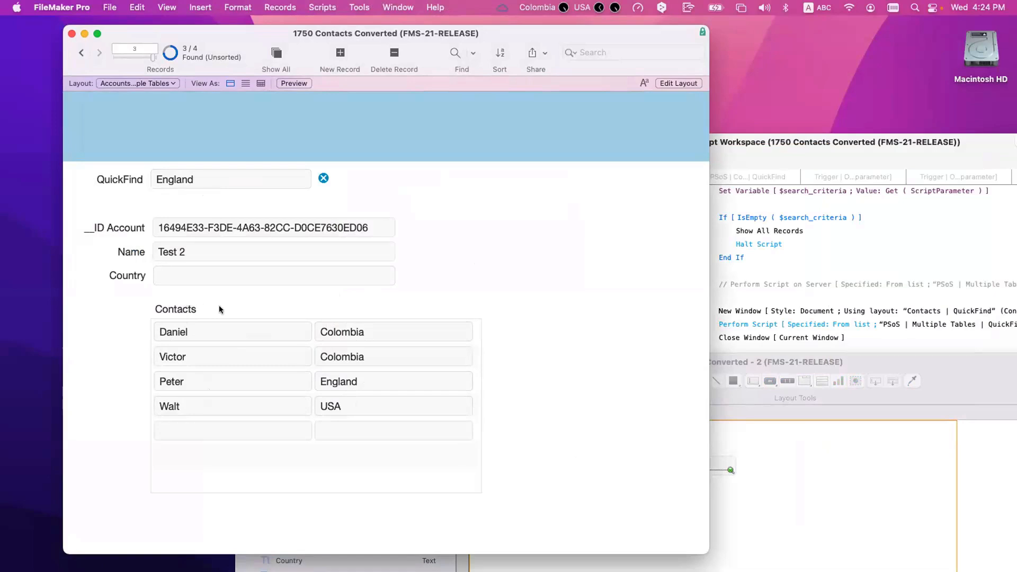
Step: In Layout mode, place a copy of the QuickFind label and field to the right of the original
key(super+shift+d)
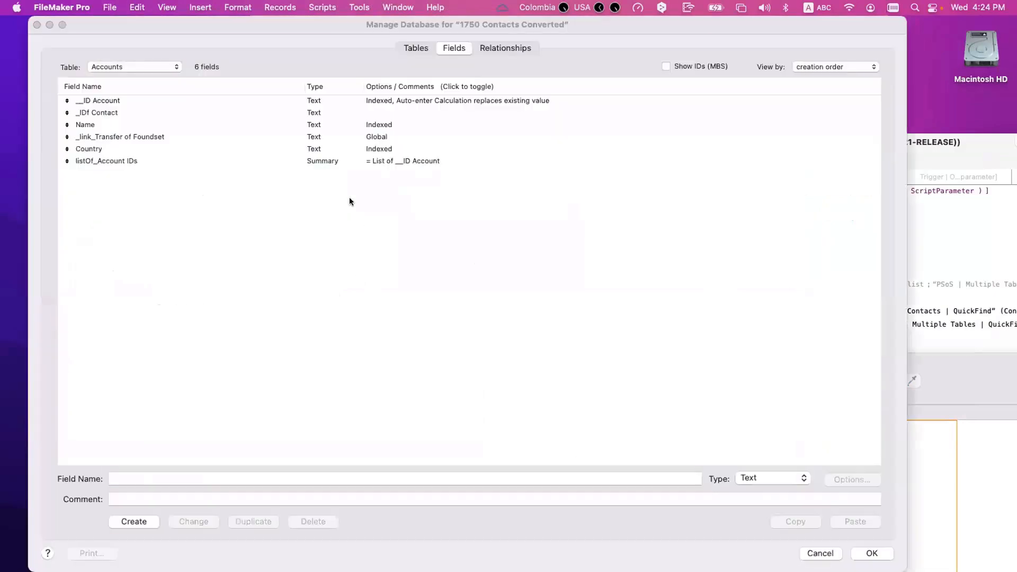
key(Escape)
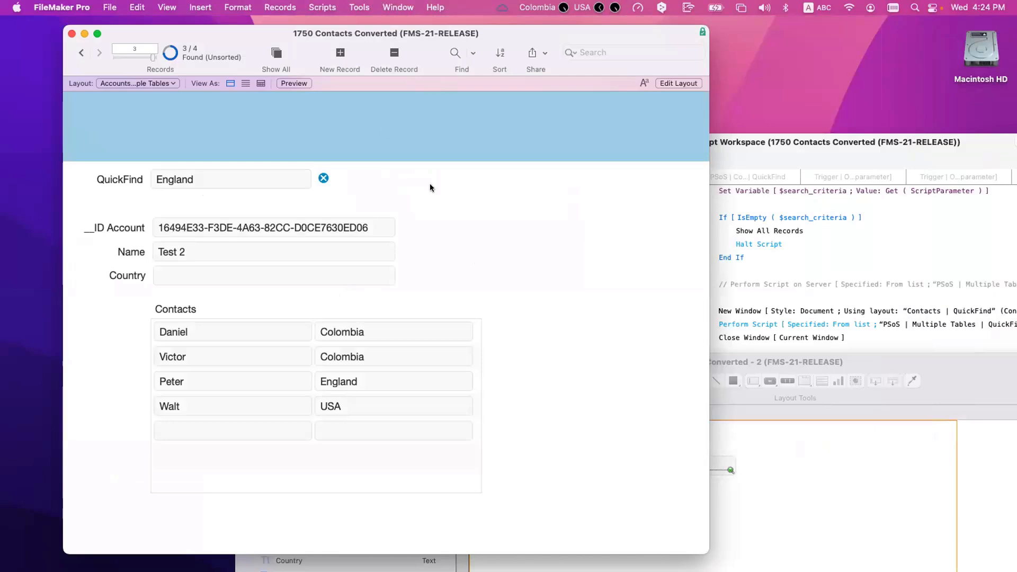
key(super+l)
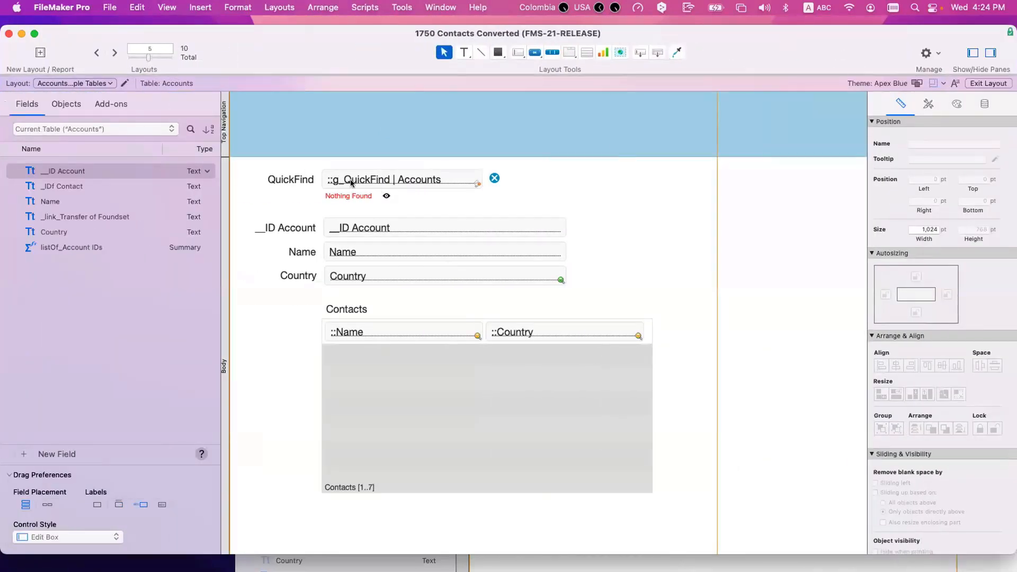
click(352, 183)
shift+click(290, 179)
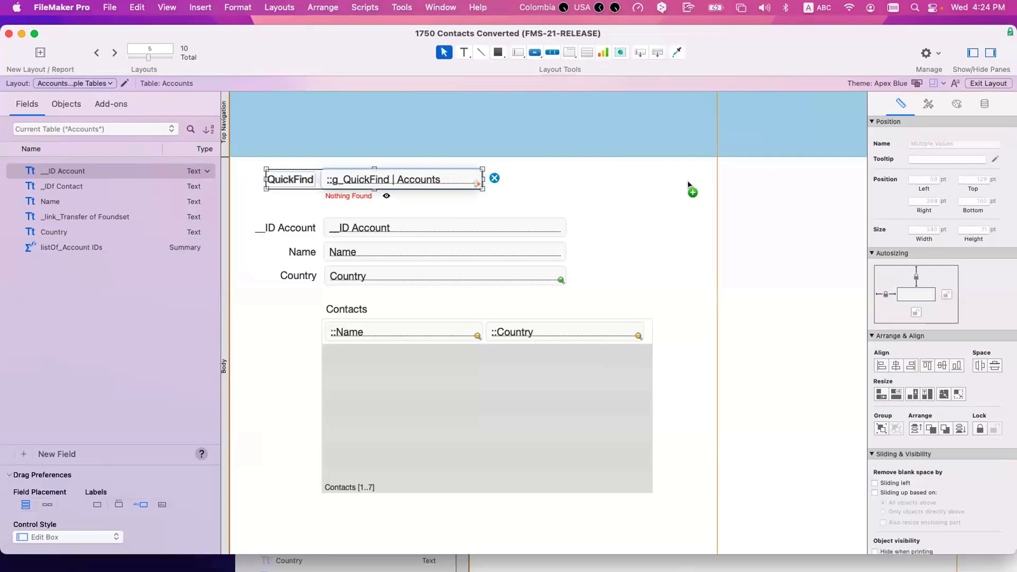
drag(688, 185, 701, 189)
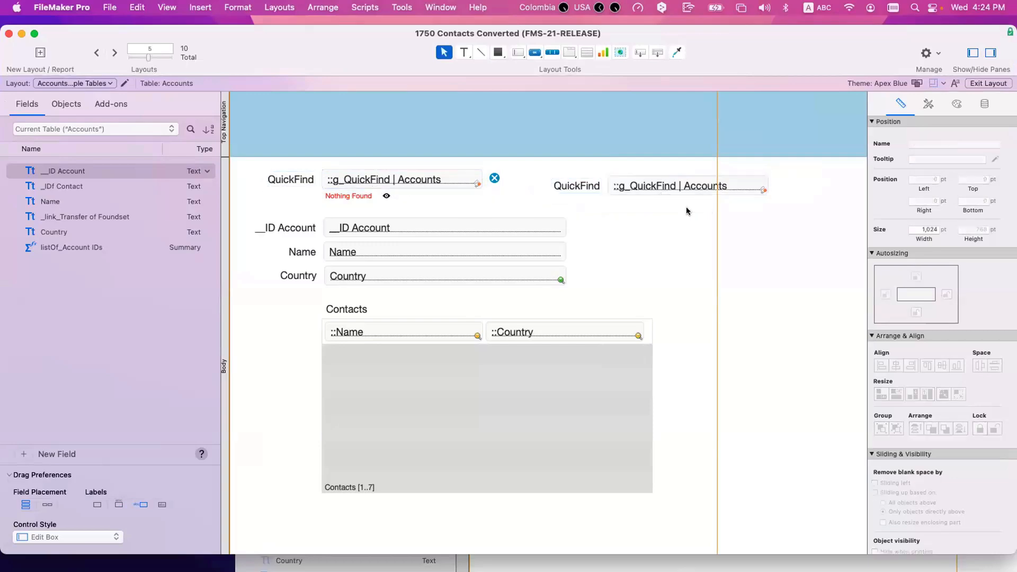
Step: Bring up the Script Workspace with the QuickFind trigger and PSoS scripts
key(super+shift+d)
key(Escape)
key(super+shift+s)
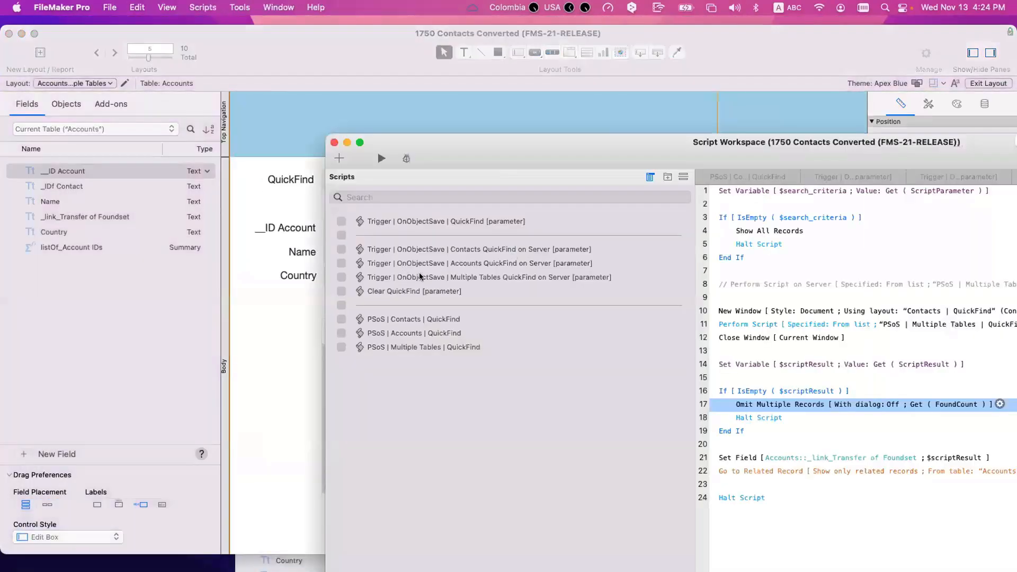
Step: Duplicate the Contacts QuickFind on Server script and rename it 'Contact Names QuickFind on Server'
click(393, 262)
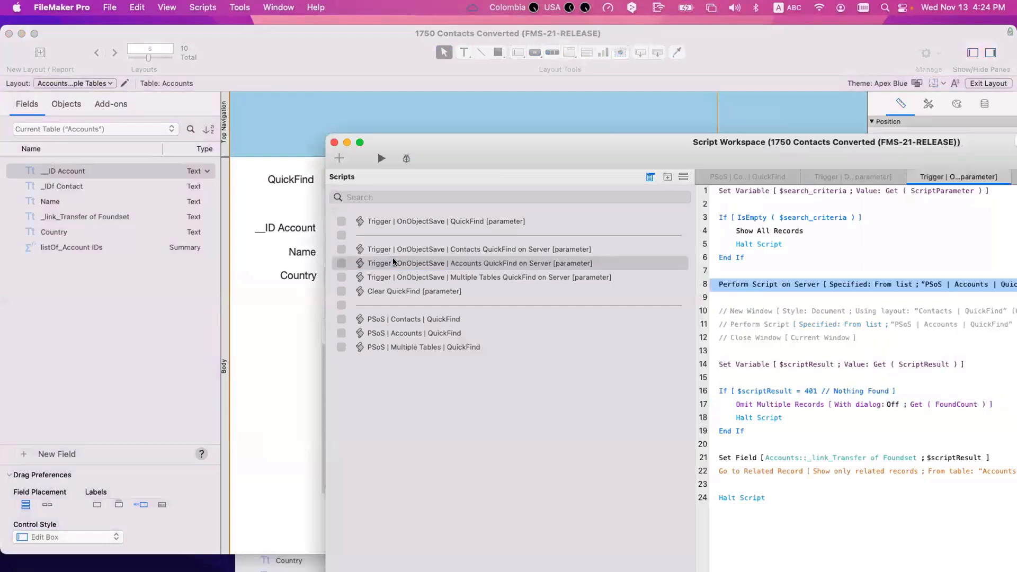
click(401, 249)
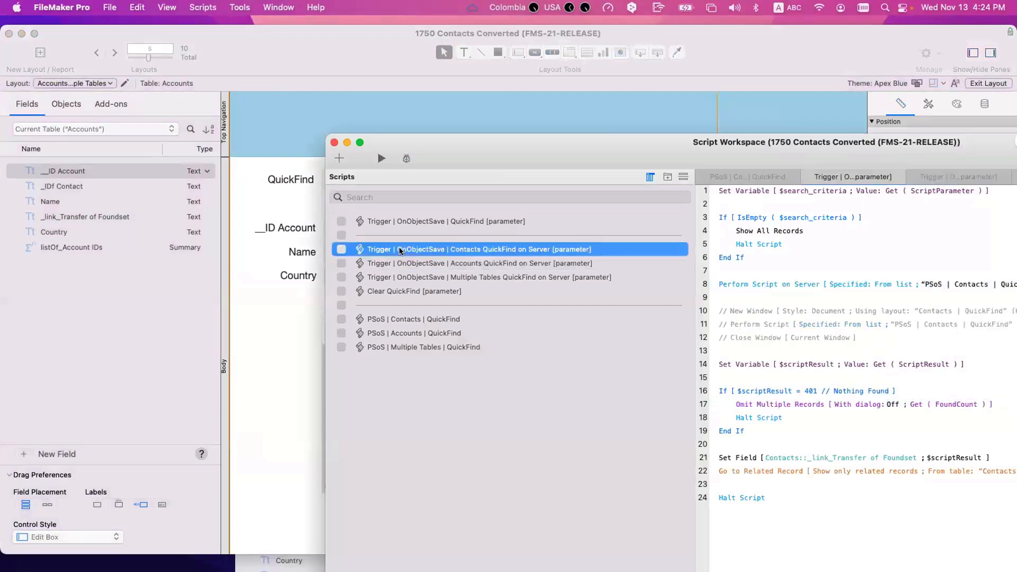
key(super+d)
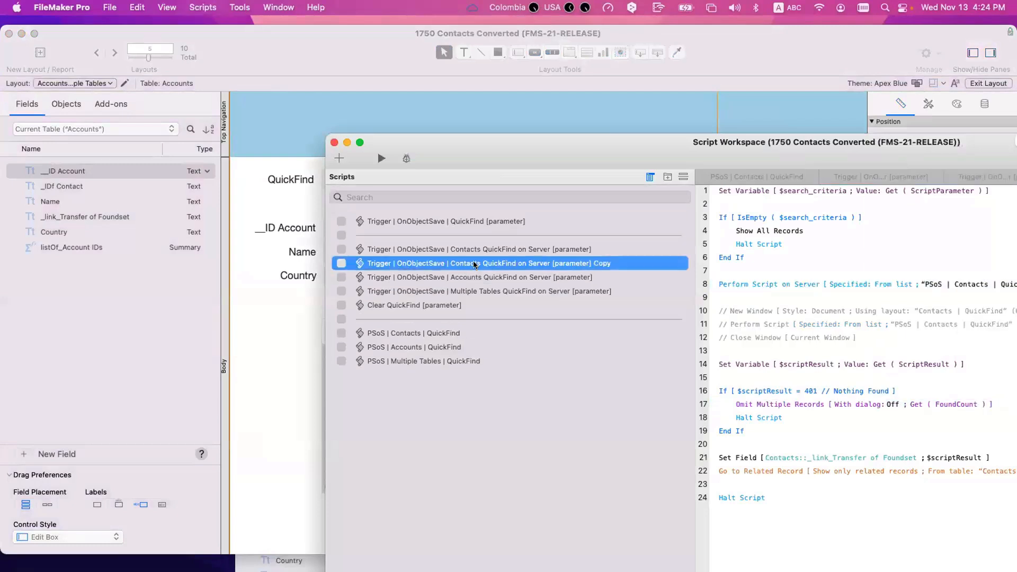
click(480, 263)
key(BackSpace)
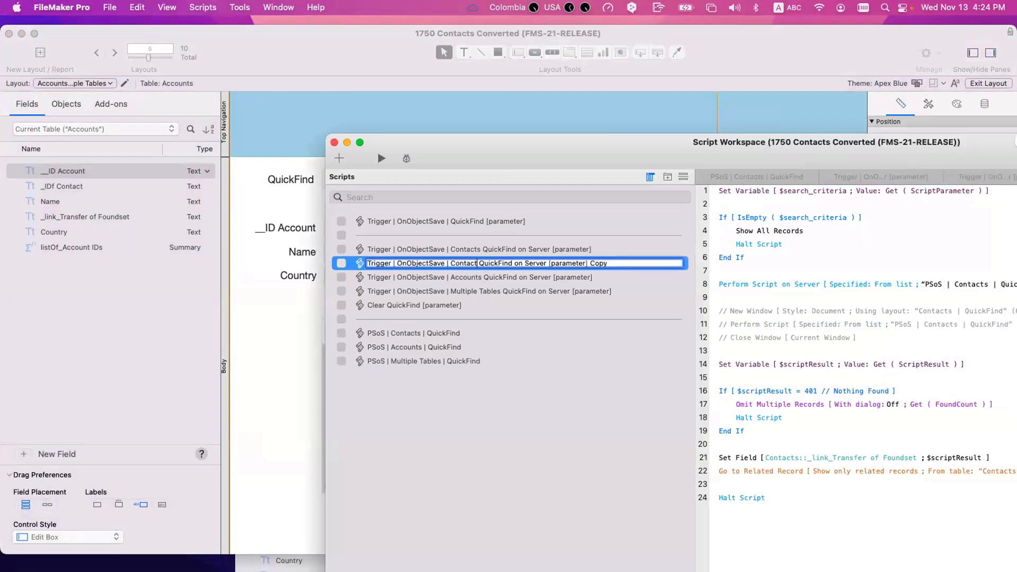
text(Names)
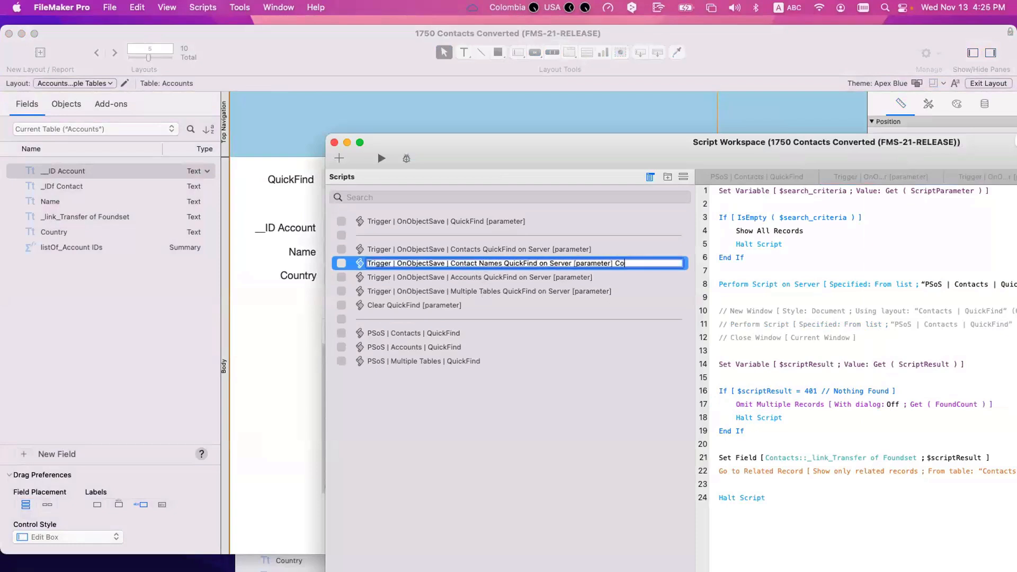
key(BackSpace)
key(BackSpace)
key(BackSpace)
click(820, 275)
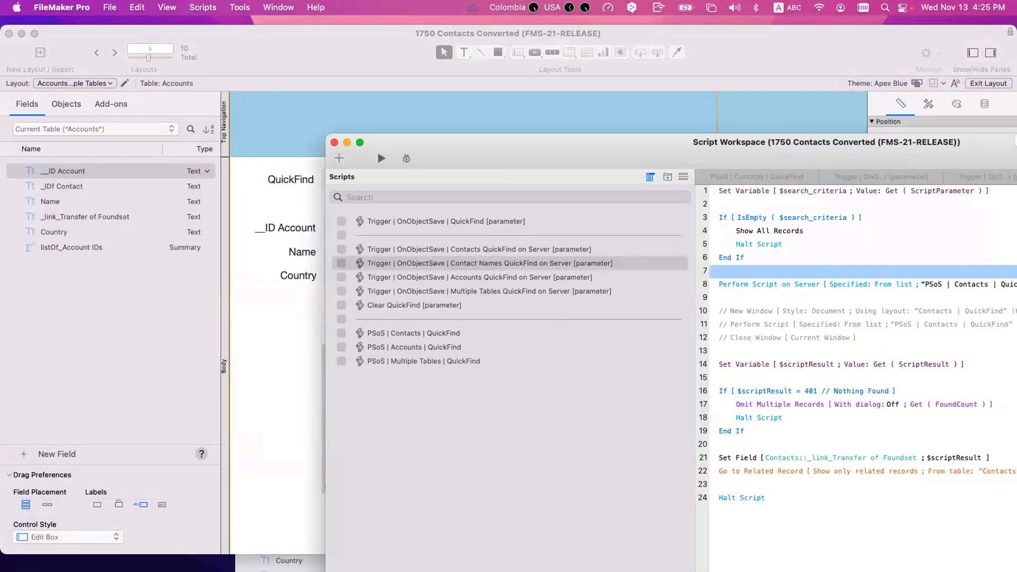
Step: Duplicate PSoS | Contacts | QuickFind and rename the copy 'PSoS | Contact Names | QuickFind'
click(381, 335)
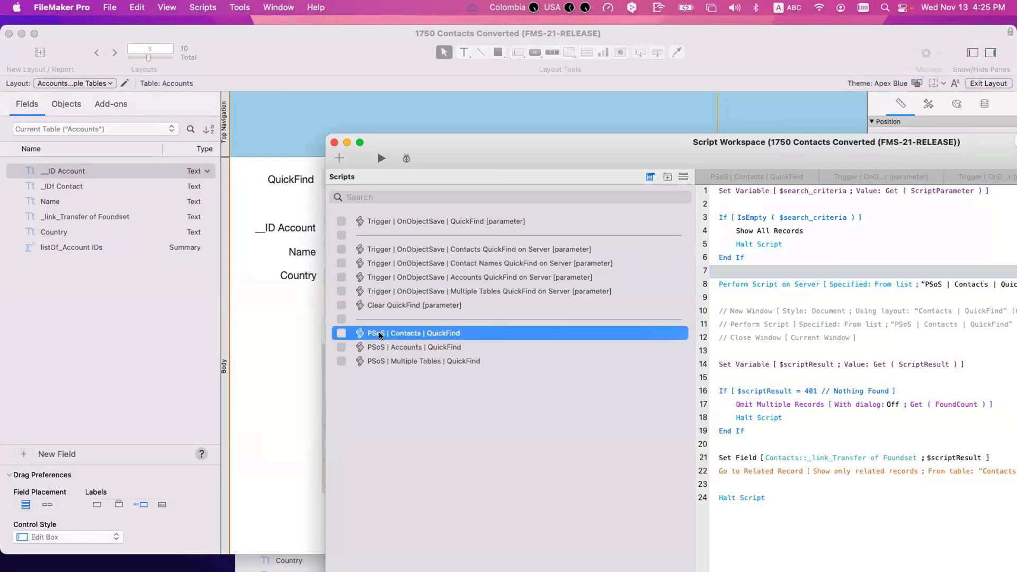
key(super+d)
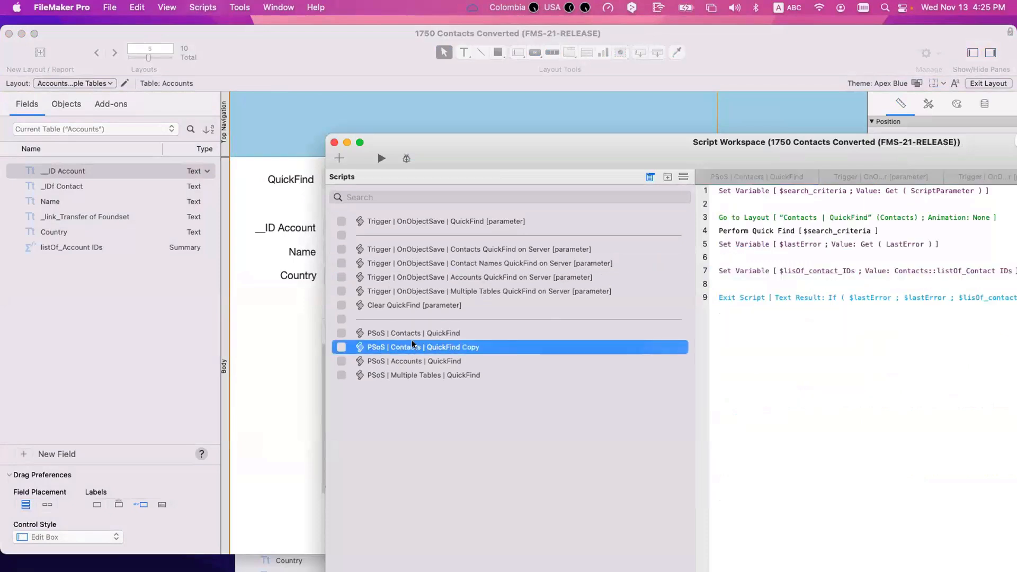
click(421, 347)
key(BackSpace)
key(BackSpace)
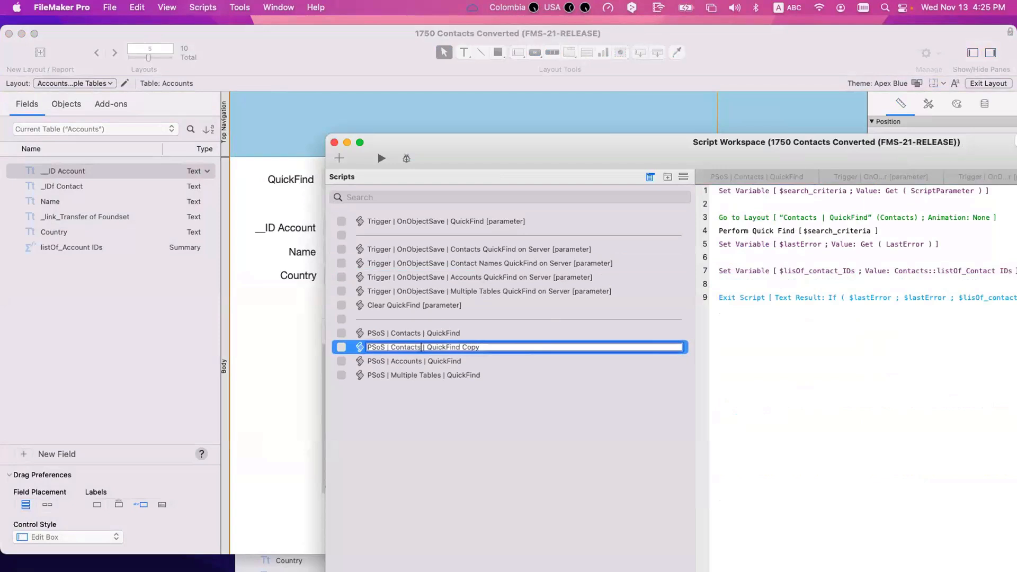
text(NAme)
text(s)
key(super+Right)
key(BackSpace)
text(ame)
click(833, 218)
Step: Point the copy's Go to Layout step at Contacts Light | QuickFind and save the script
click(833, 217)
click(837, 226)
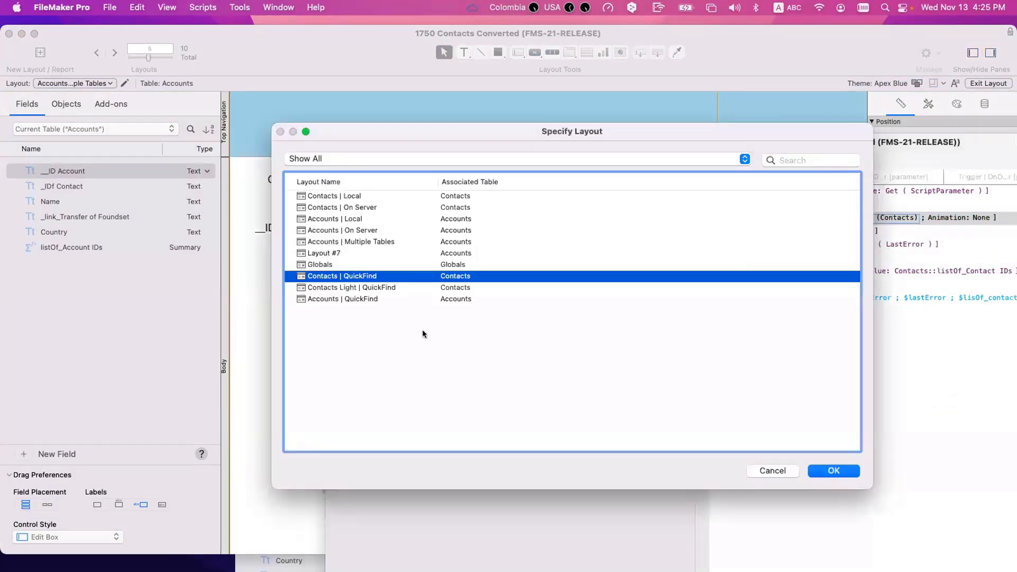
double_click(362, 290)
key(super+s)
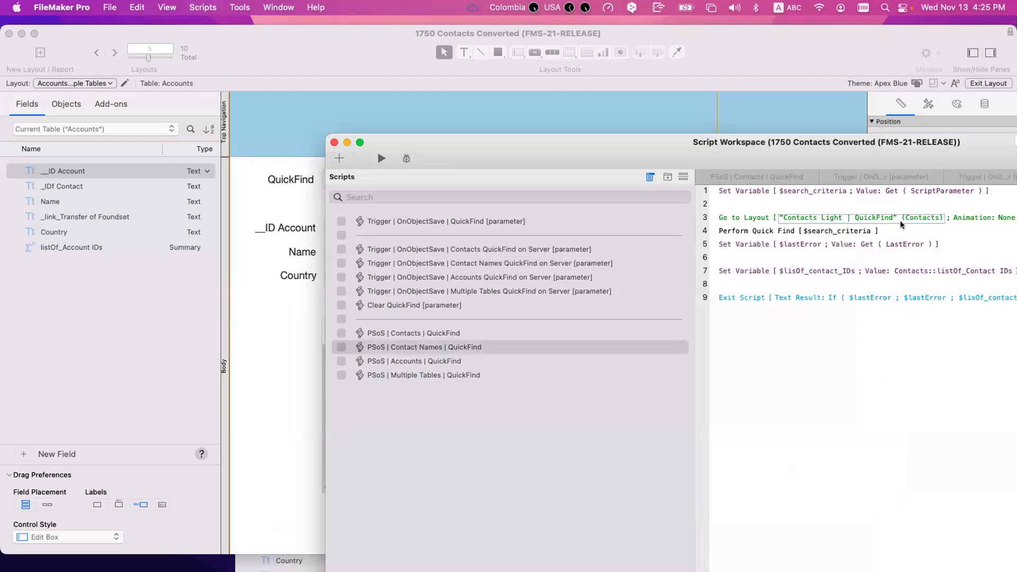
Step: Make the right QuickFind field's OnObjectSave trigger run Contact Names QuickFind on Server
drag(504, 148, 670, 350)
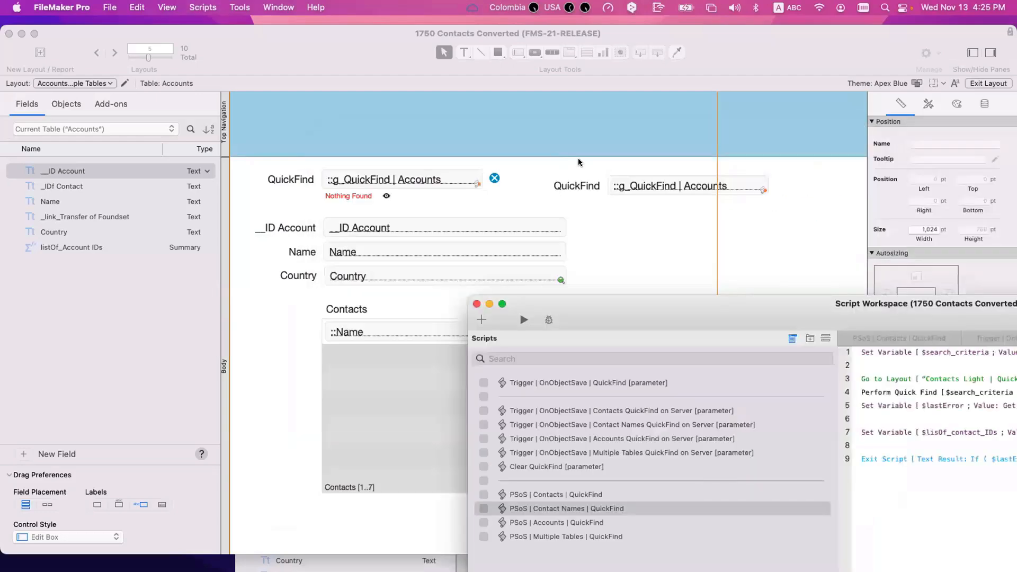
click(659, 188)
click(660, 187)
key(super+shift+t)
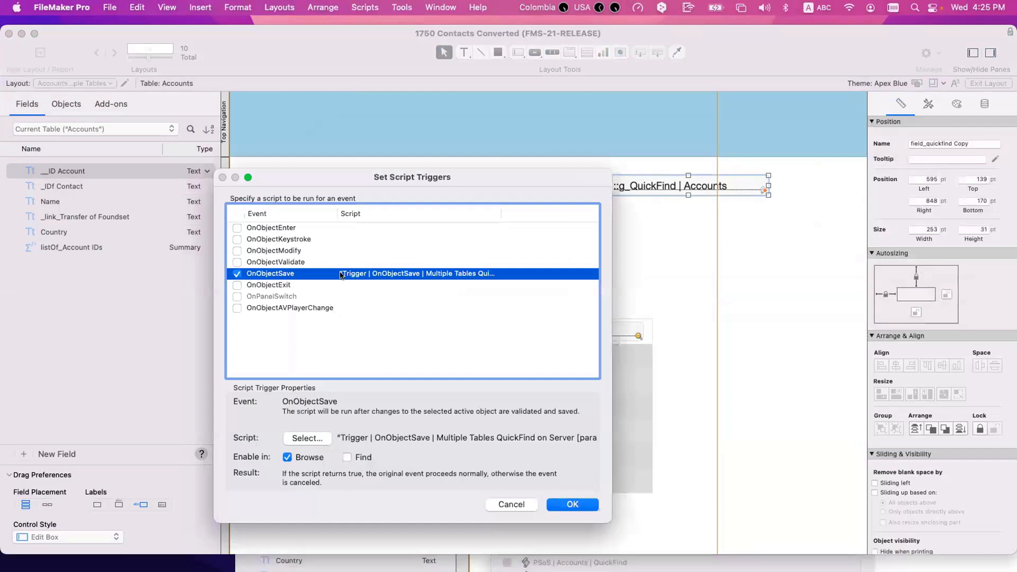
double_click(341, 275)
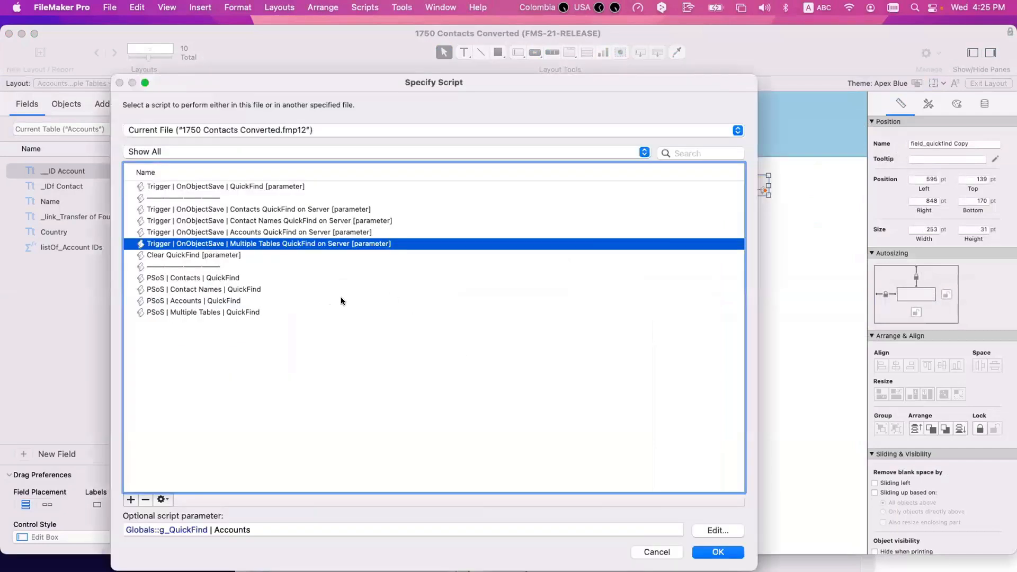
click(243, 221)
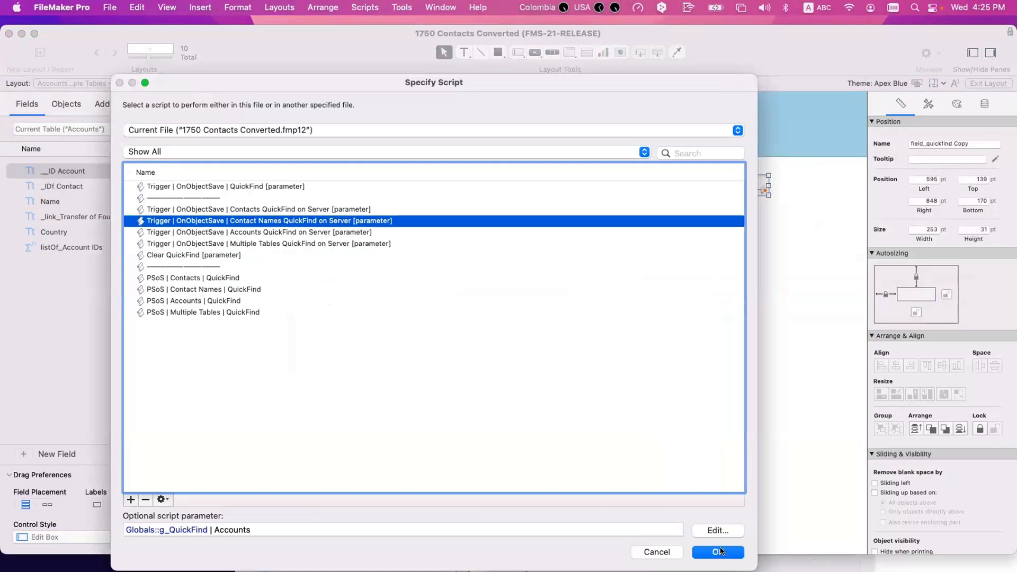
click(719, 552)
click(566, 504)
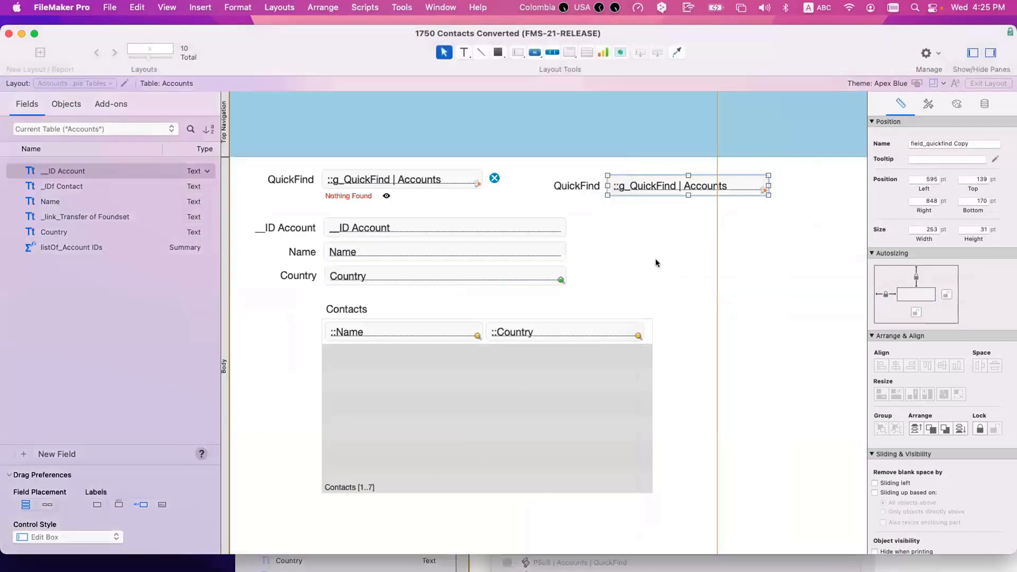
click(656, 263)
Step: In the Globals table, duplicate g_QuickFind | Contacts as 'g_QuickFind | Contacts 2'
key(super+shift+d)
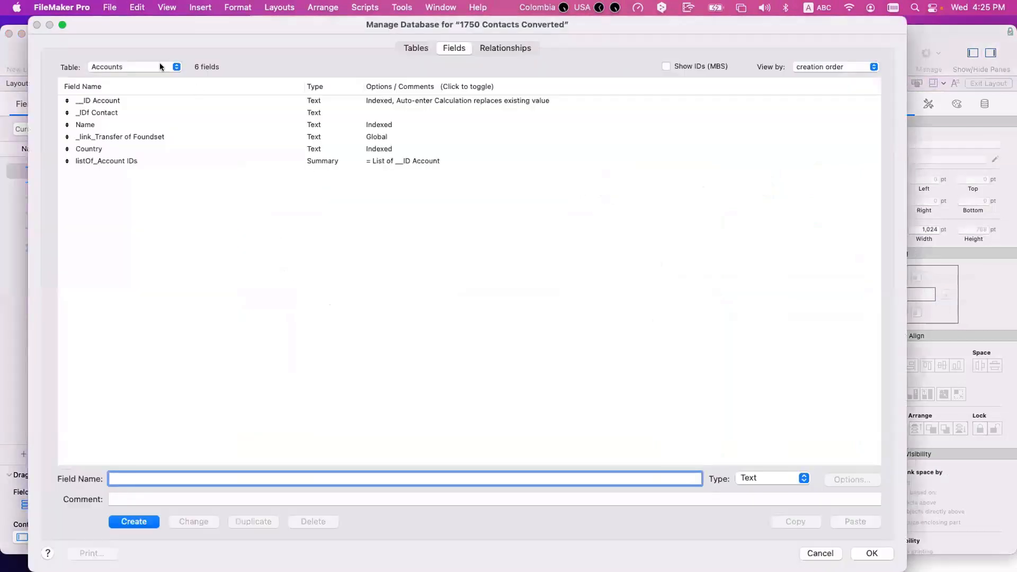
click(161, 66)
click(156, 79)
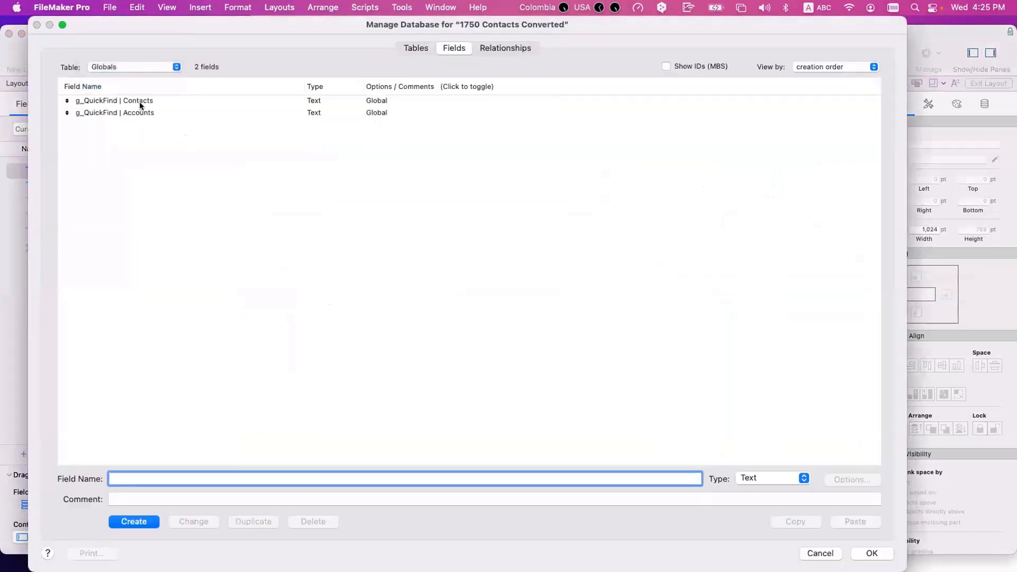
click(144, 101)
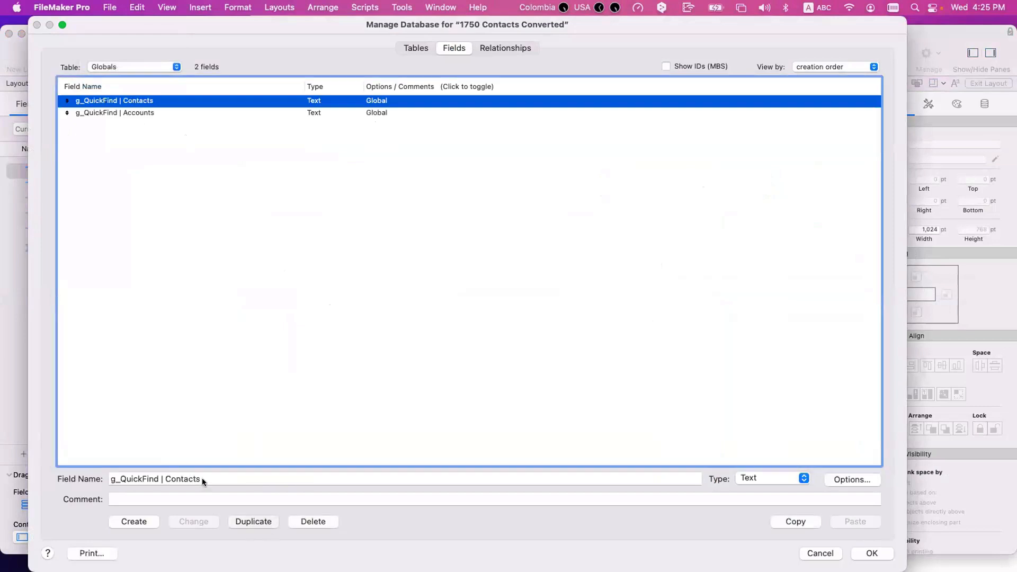
key(super+d)
double_click(202, 479)
text(2)
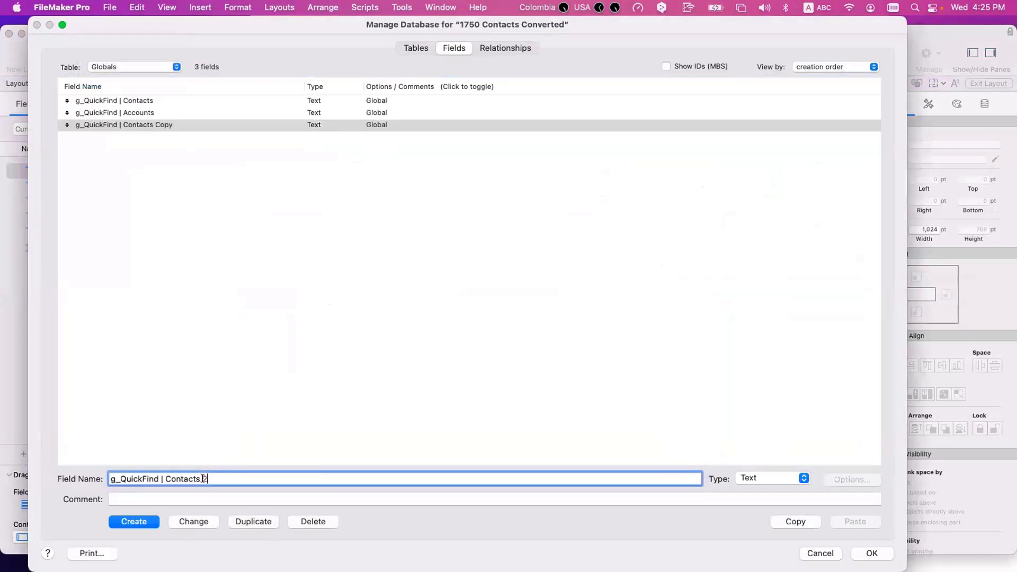
click(205, 521)
click(180, 159)
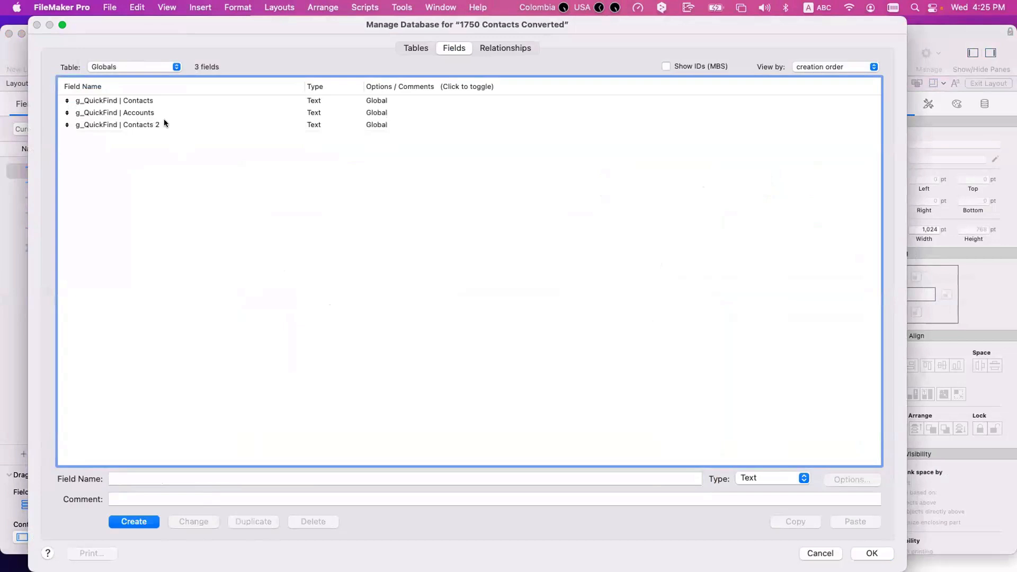
click(867, 555)
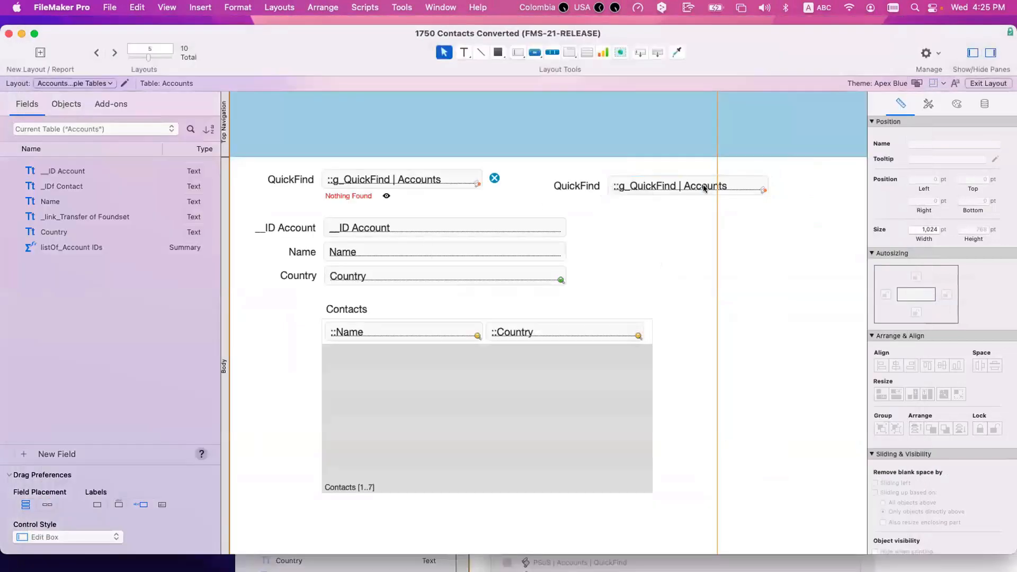
Step: Duplicate g_QuickFind | Accounts as 'g_QuickFind | Accounts 2'
key(super+shift+d)
click(139, 68)
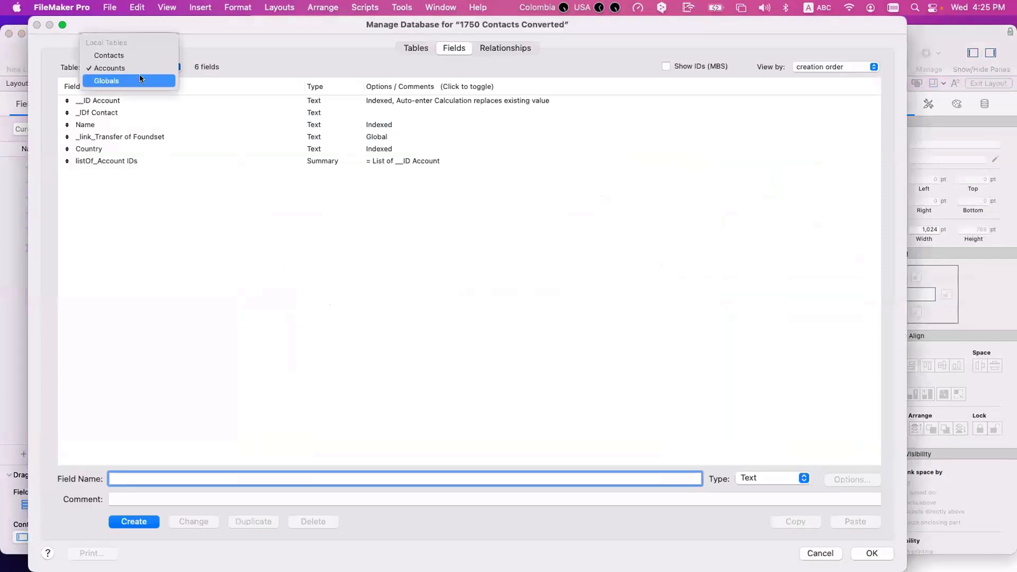
click(139, 78)
click(132, 113)
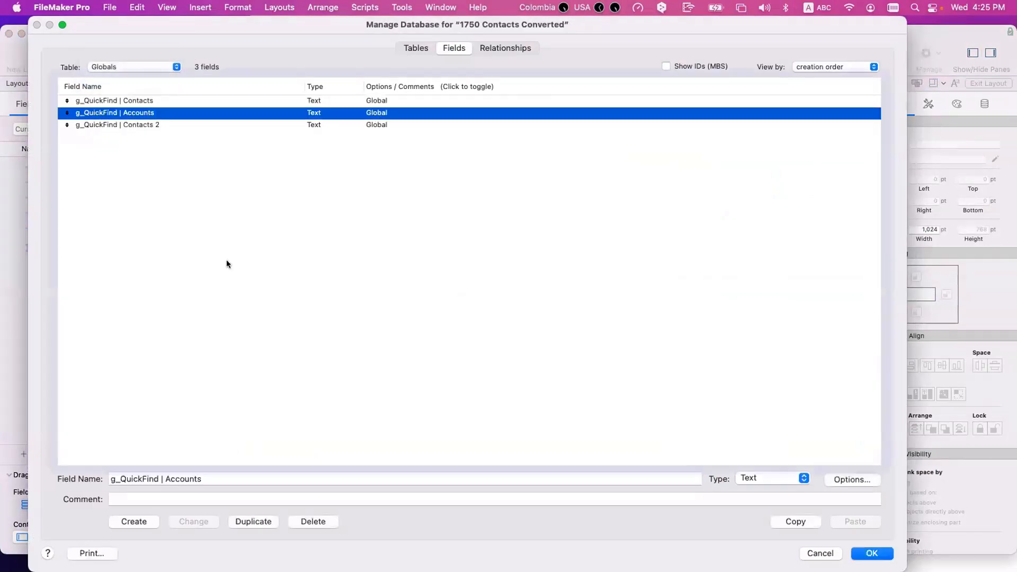
key(super+d)
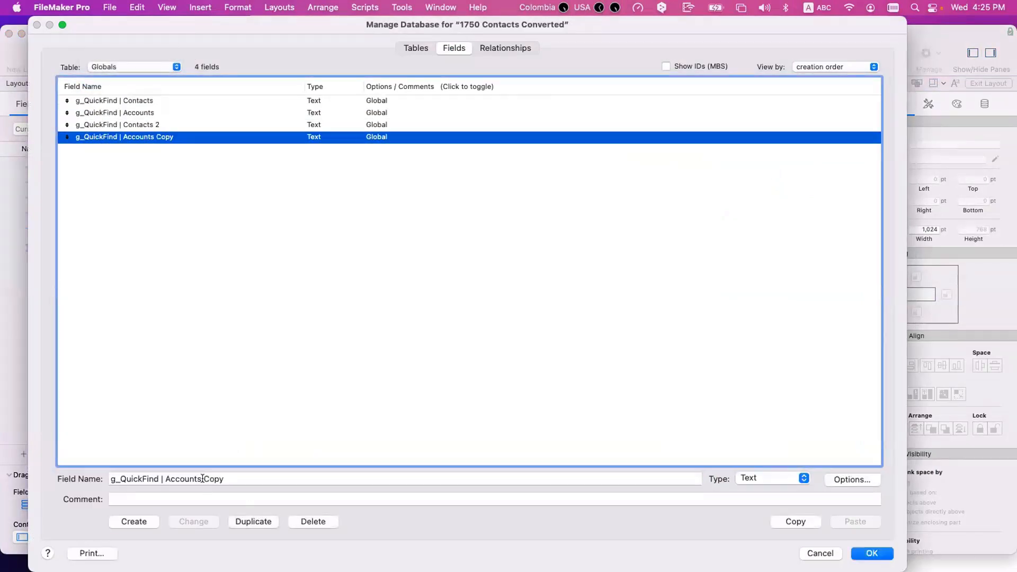
double_click(201, 478)
text(2)
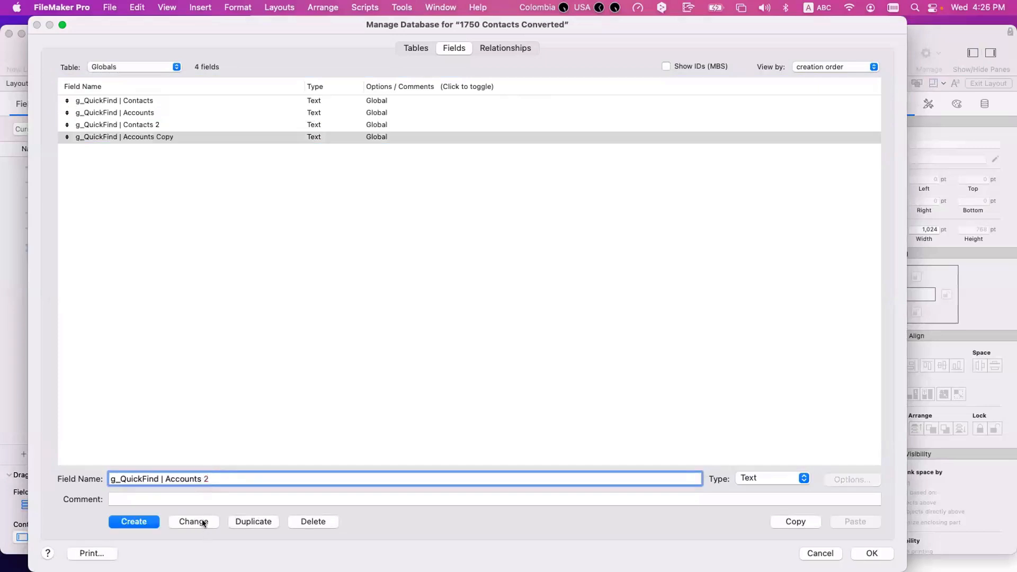
click(202, 522)
click(260, 286)
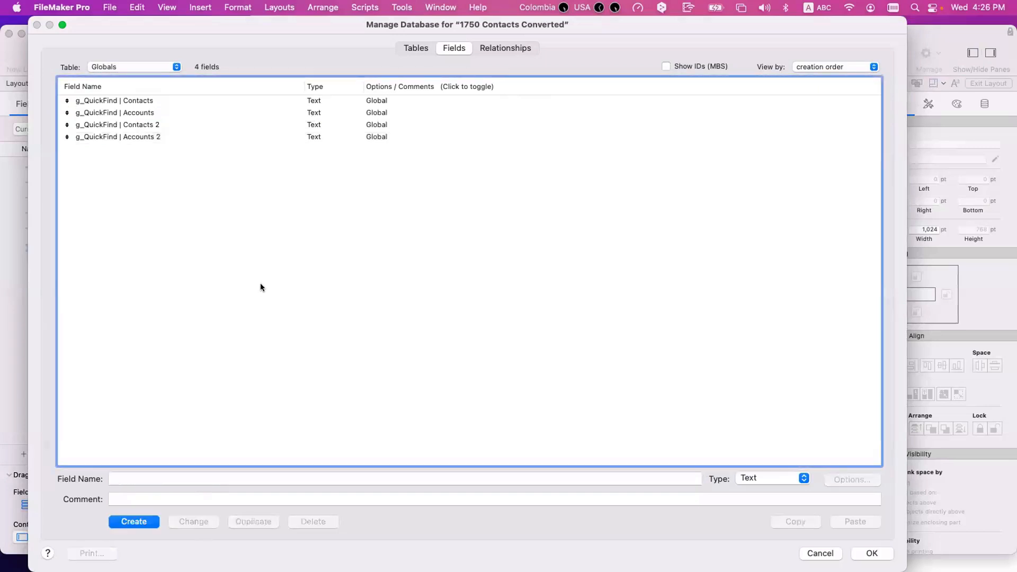
Step: Delete the two test fields ending in 2 without scanning for references
drag(157, 136, 159, 128)
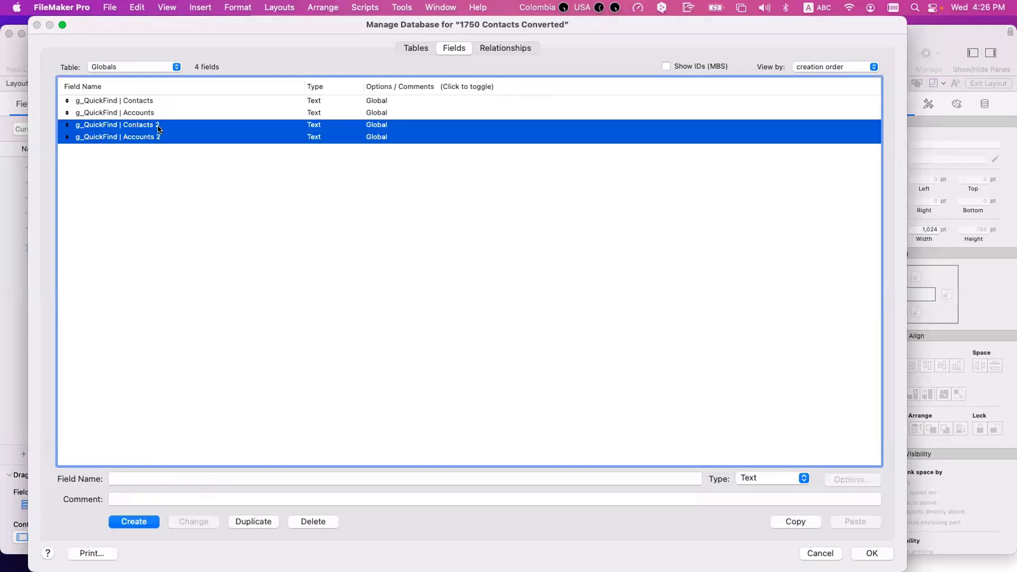
key(Delete)
click(138, 172)
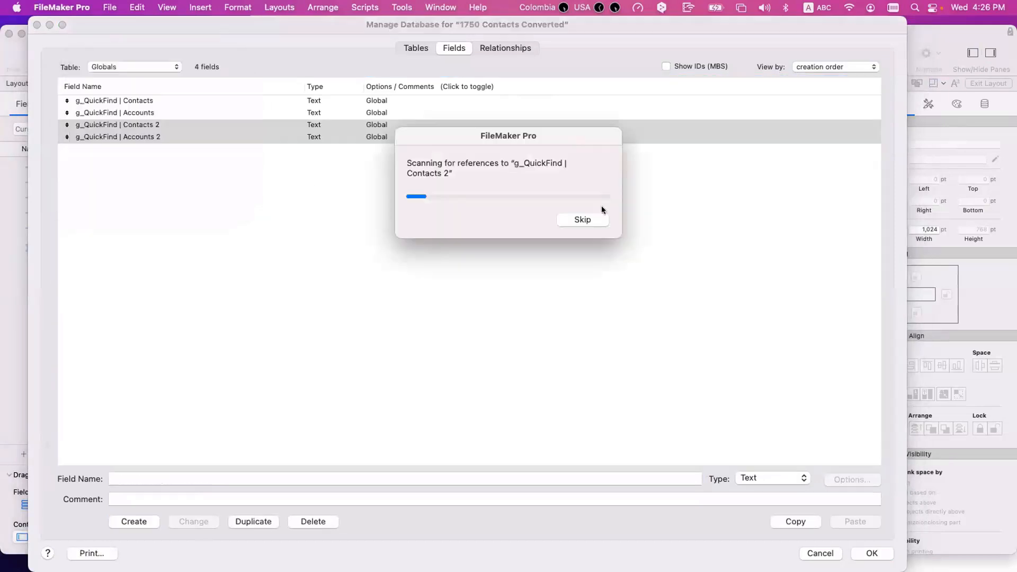
click(586, 219)
click(624, 359)
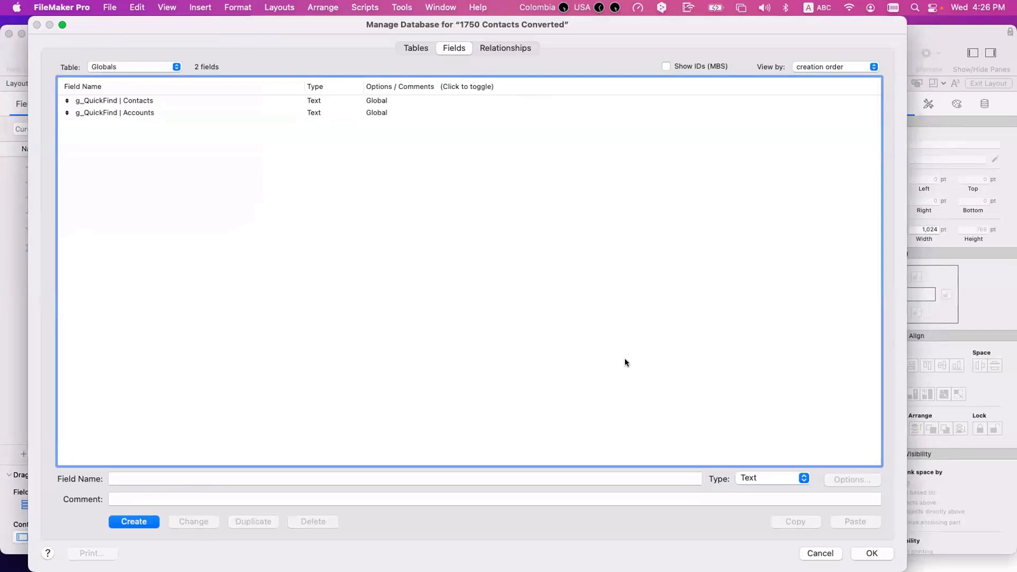
Step: Set g_QuickFind | Contacts storage to a maximum of 10 repetitions
click(136, 100)
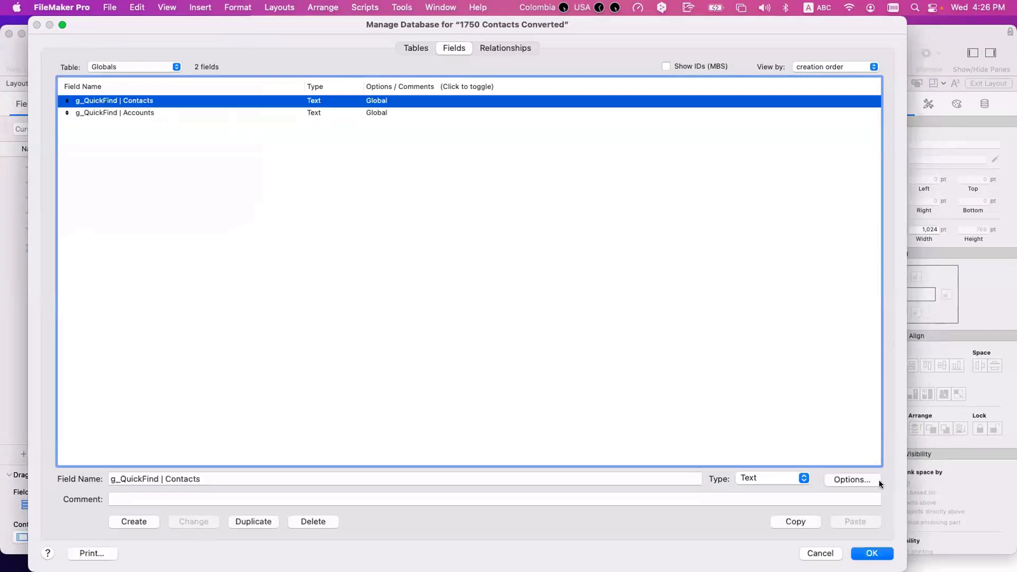
click(853, 479)
click(341, 149)
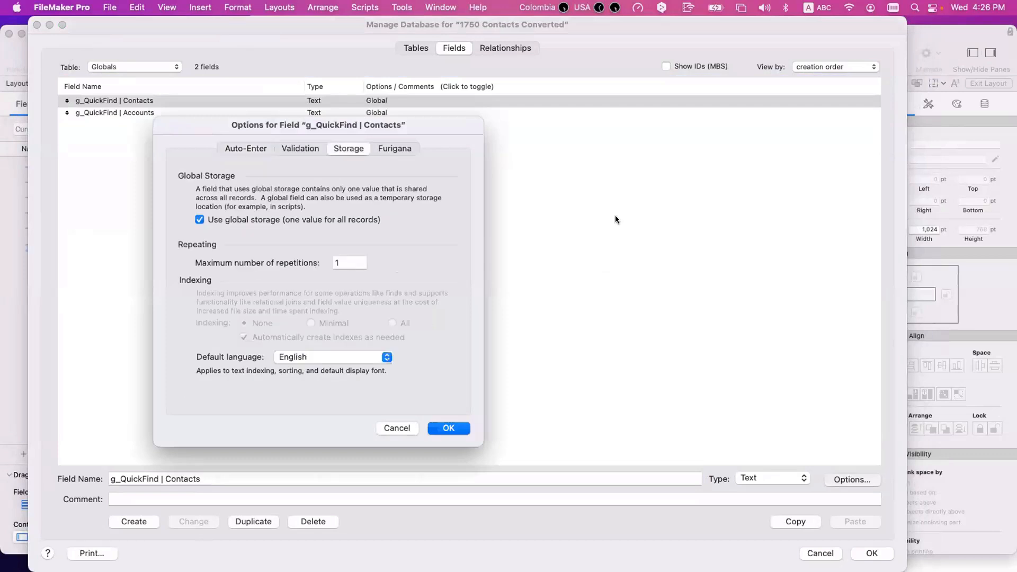
double_click(340, 263)
text(20)
key(BackSpace)
key(BackSpace)
text(10)
key(Return)
Step: Give g_QuickFind | Accounts 10 repetitions too and close Manage Database
click(245, 114)
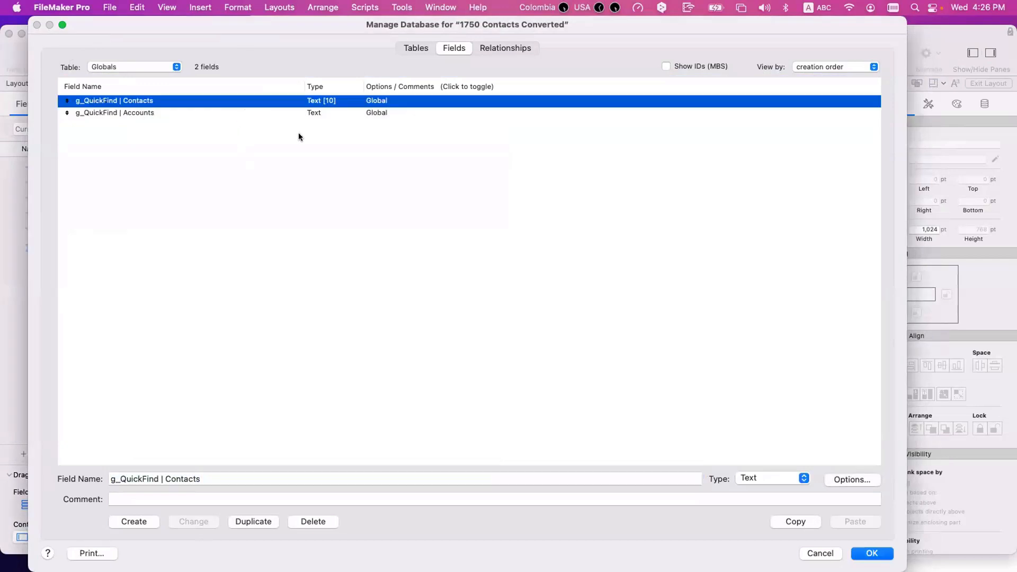
click(850, 480)
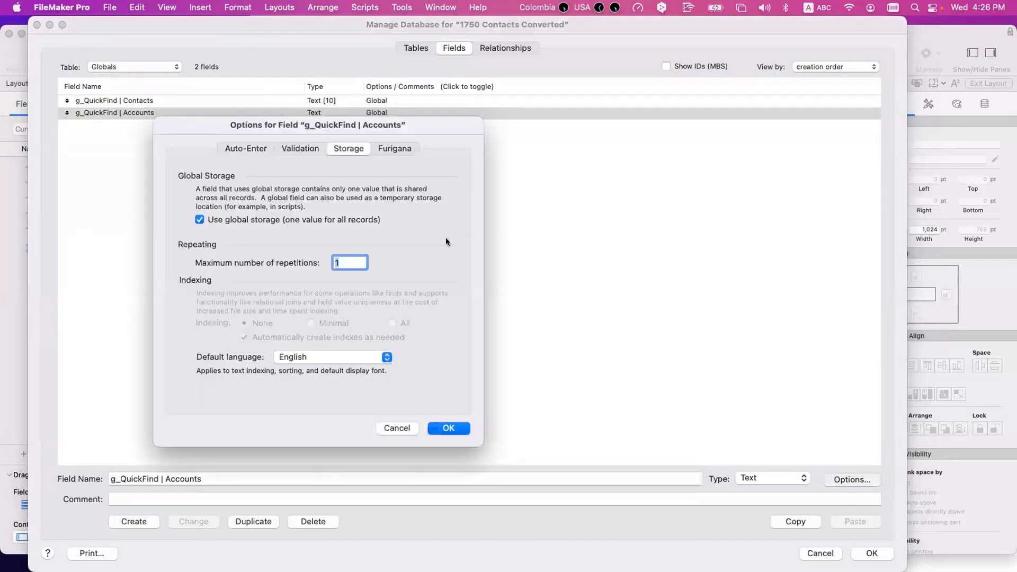
text(10)
click(447, 428)
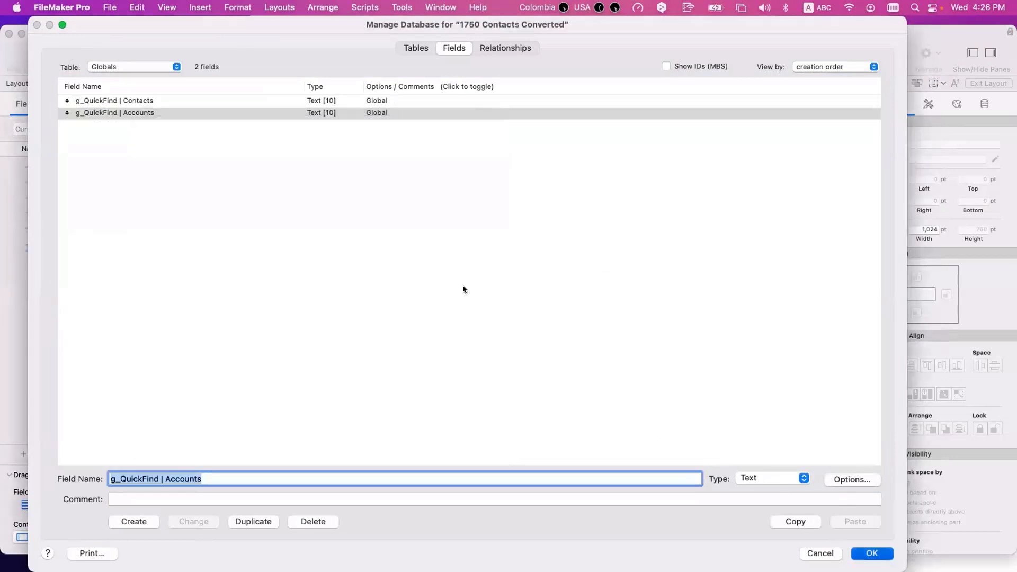
key(Return)
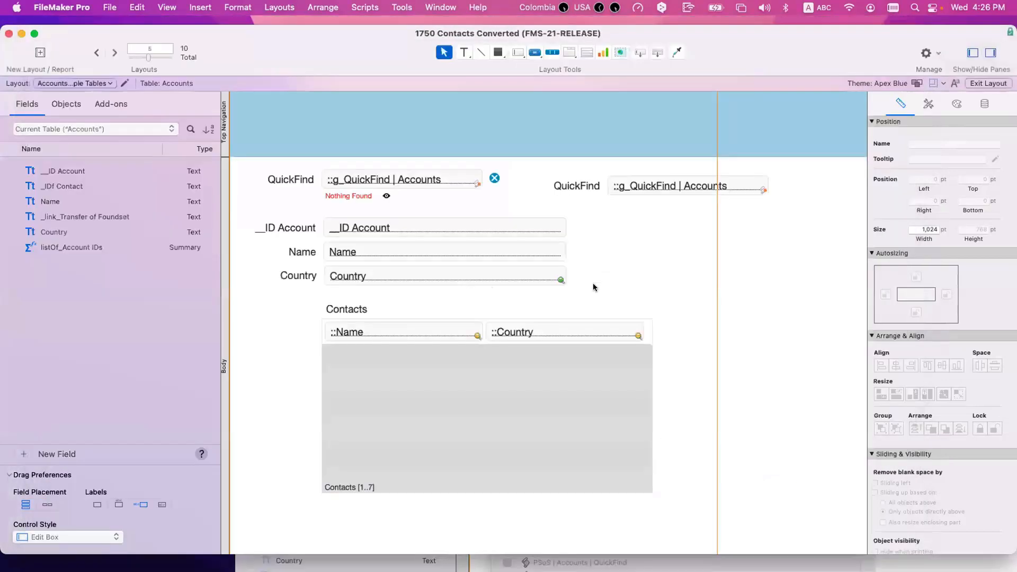
Step: Align the copied QuickFind pair with the original and change its label to 'QuickFind Names'
click(466, 179)
drag(651, 189, 664, 183)
click(663, 222)
click(561, 177)
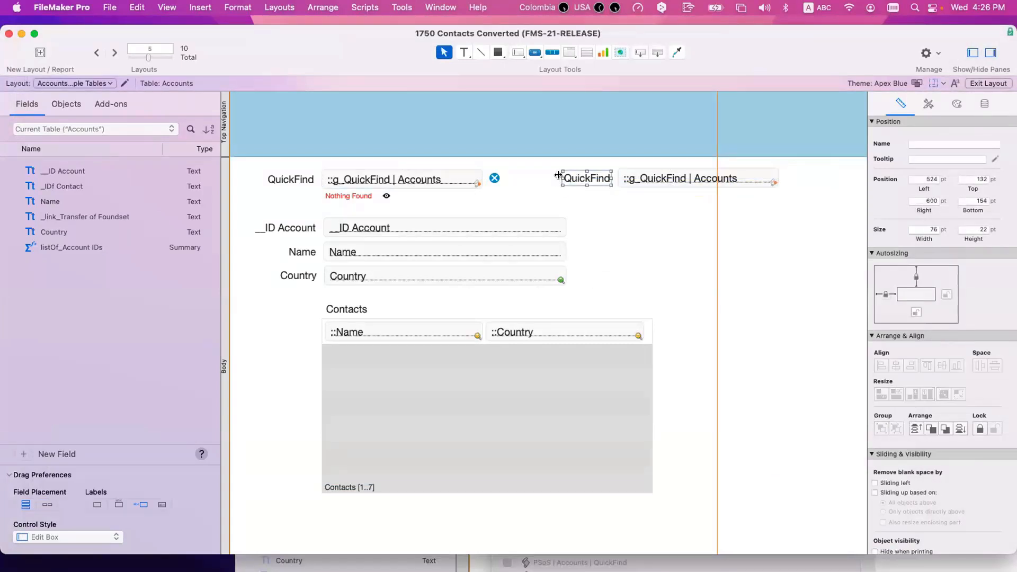
drag(558, 175, 533, 183)
double_click(597, 178)
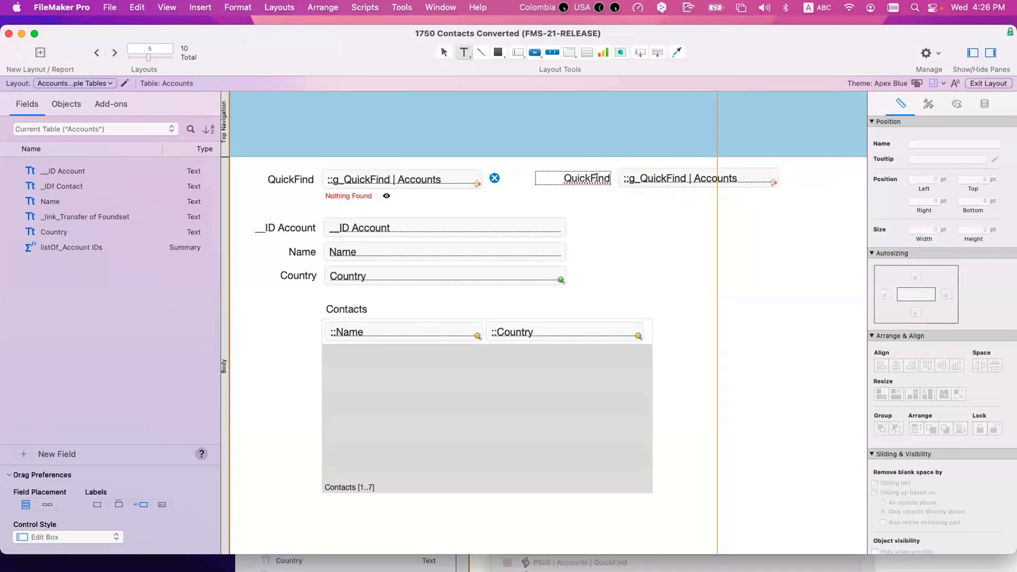
text(Names)
click(615, 208)
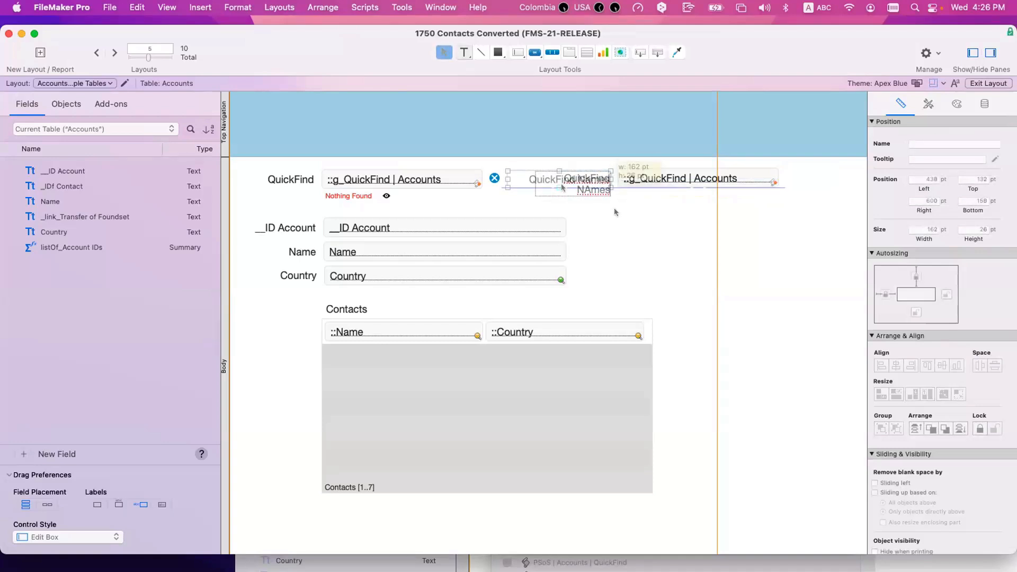
click(560, 183)
click(588, 220)
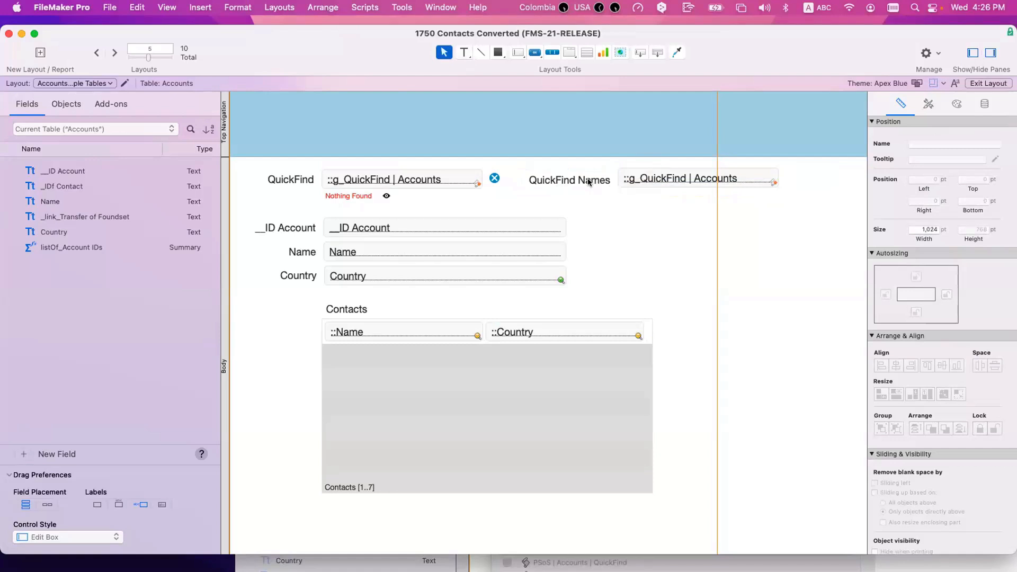
Step: In the Inspector's Data settings, make the QuickFind Names field show repetitions 2 to 2
click(590, 182)
shift+click(290, 180)
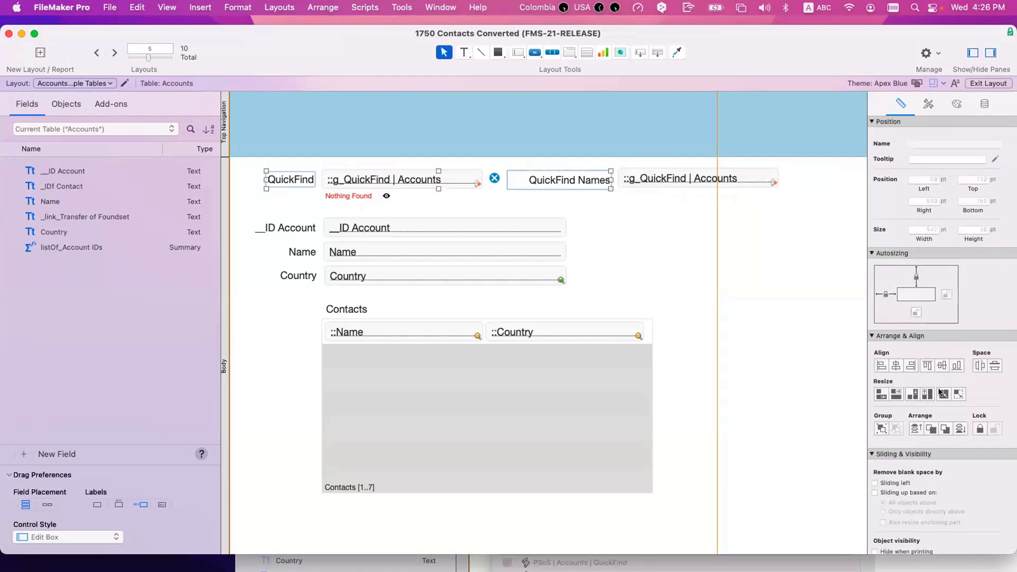
click(699, 191)
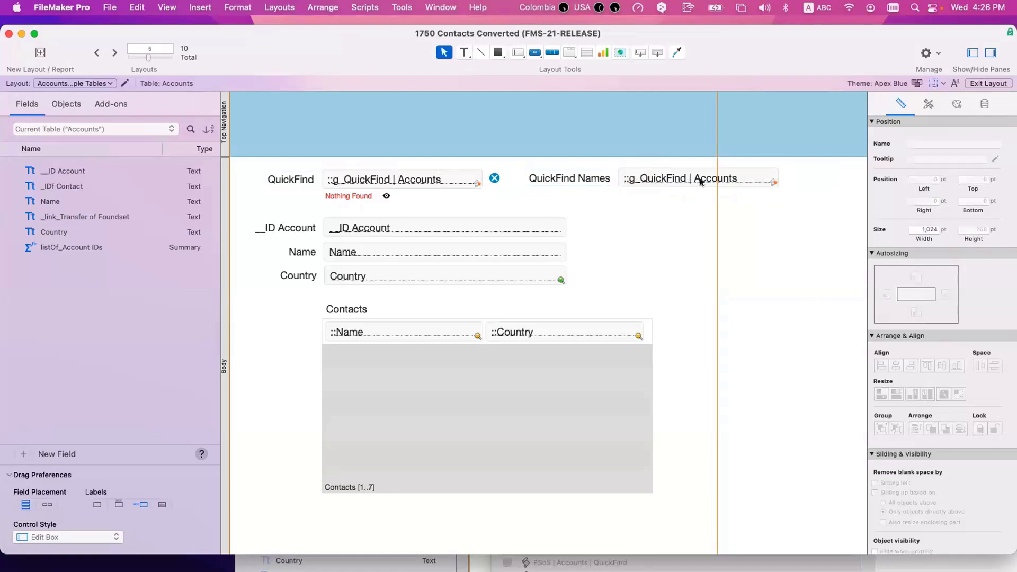
click(700, 181)
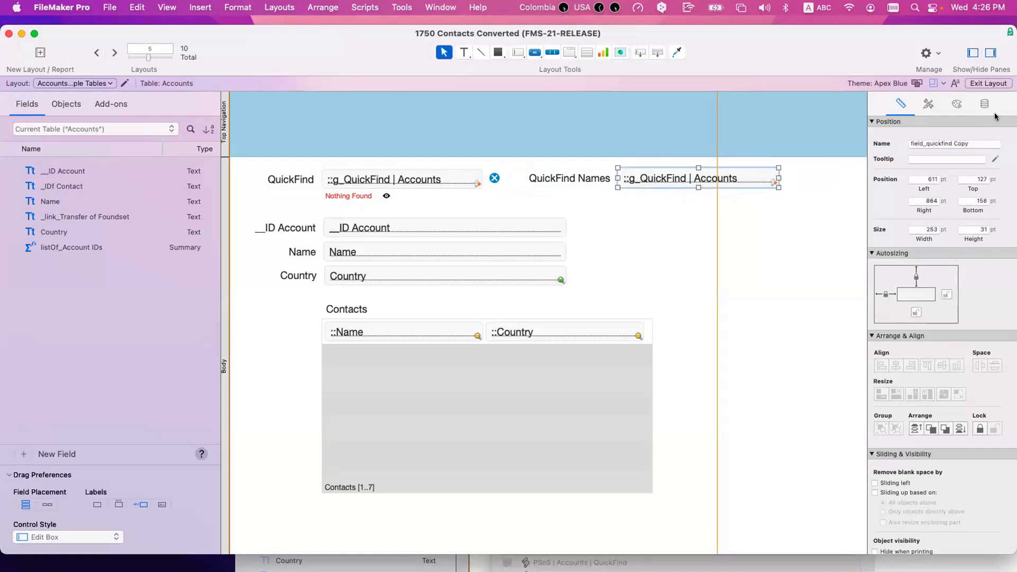
click(955, 104)
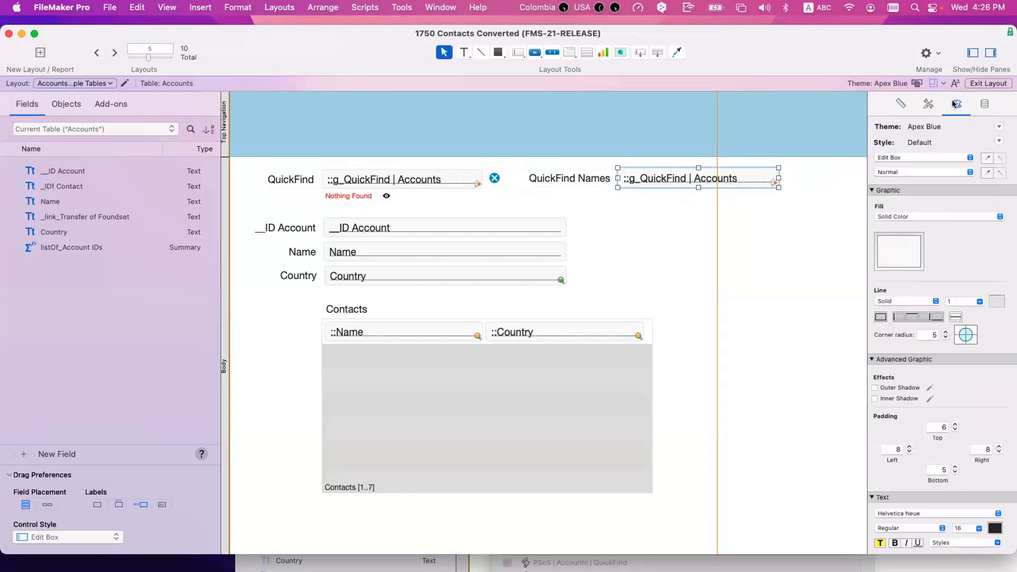
click(990, 108)
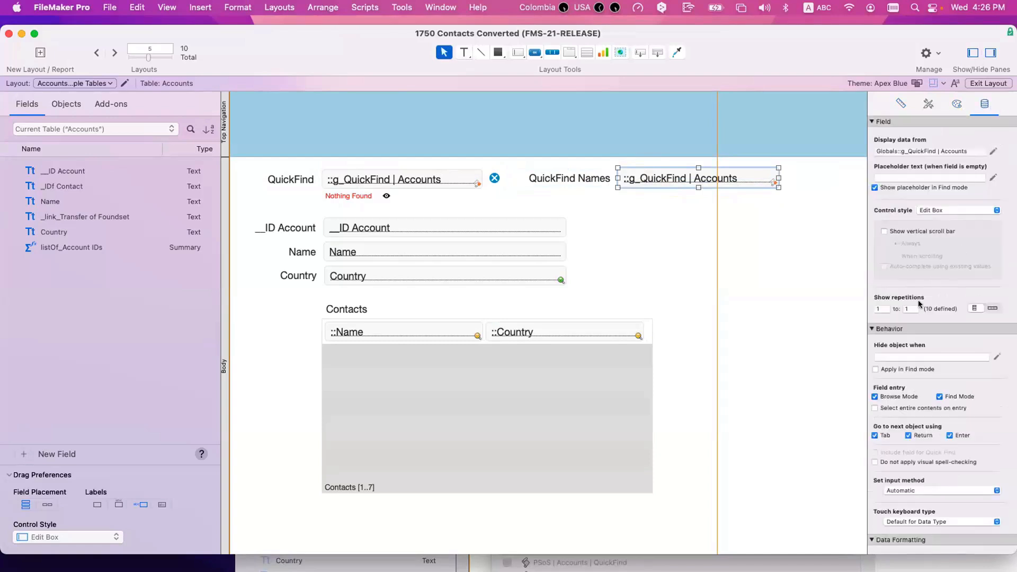
click(878, 308)
text(2)
click(906, 309)
click(819, 281)
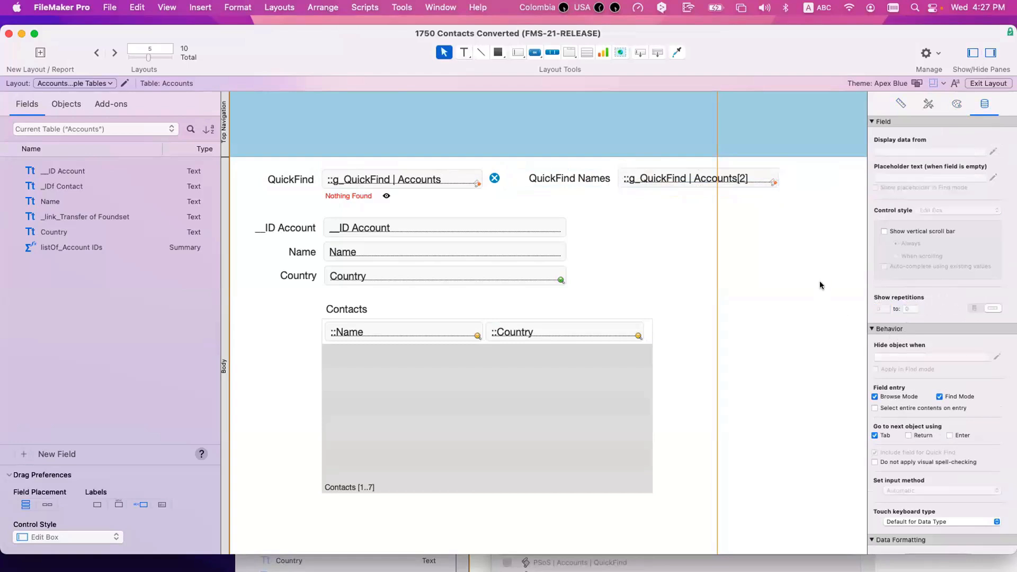
Step: Duplicate the QuickFind Names label and field and set the copy to repetition 3
click(345, 180)
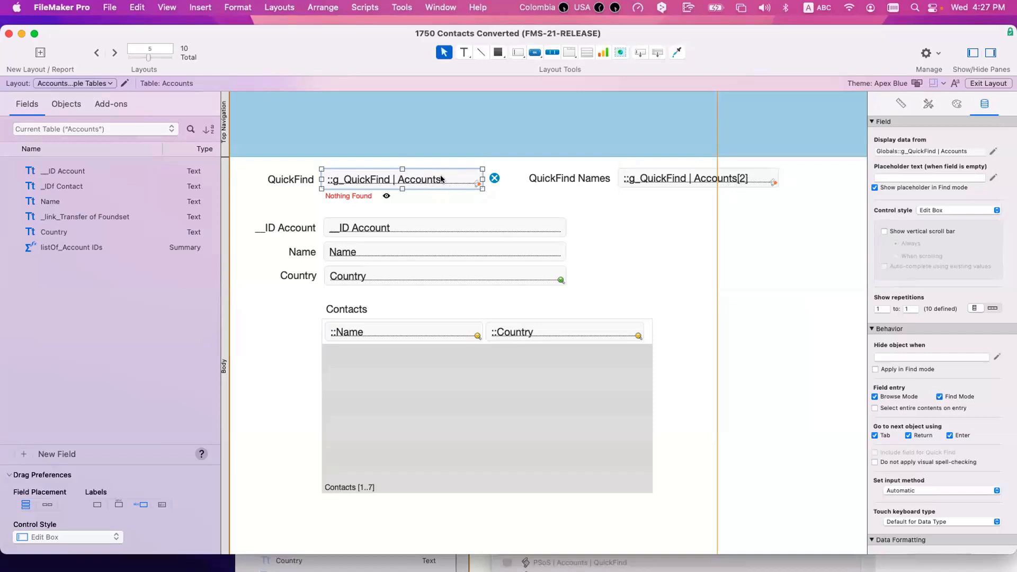
click(703, 181)
shift+click(594, 179)
key(super+d)
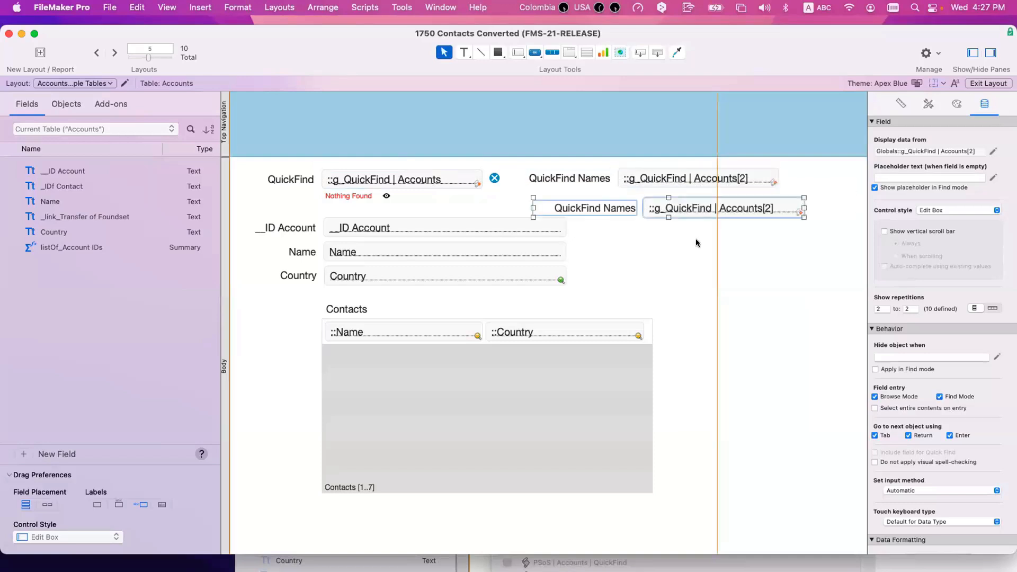
double_click(729, 209)
key(Return)
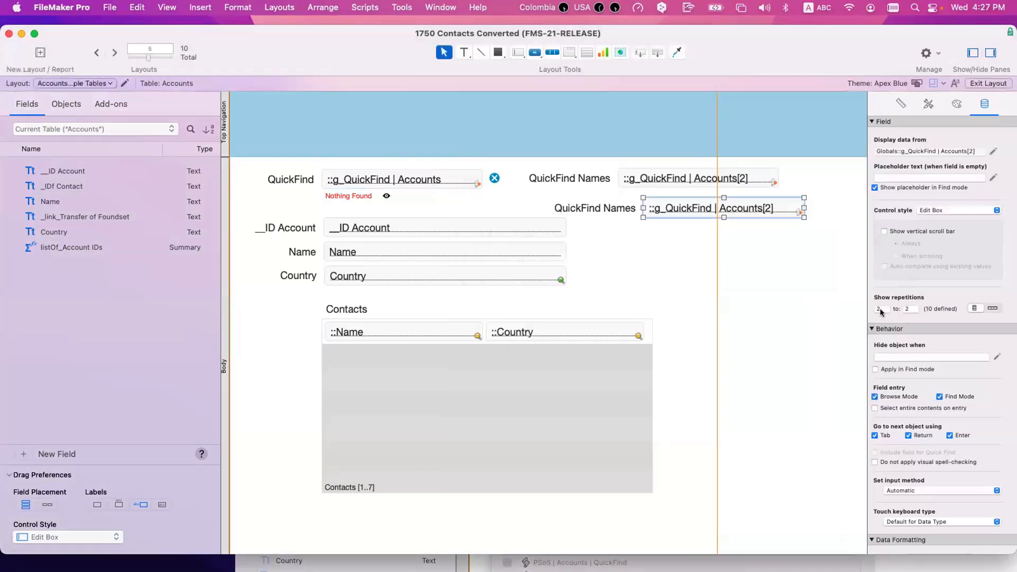
double_click(880, 309)
text(3)
key(Tab)
click(741, 330)
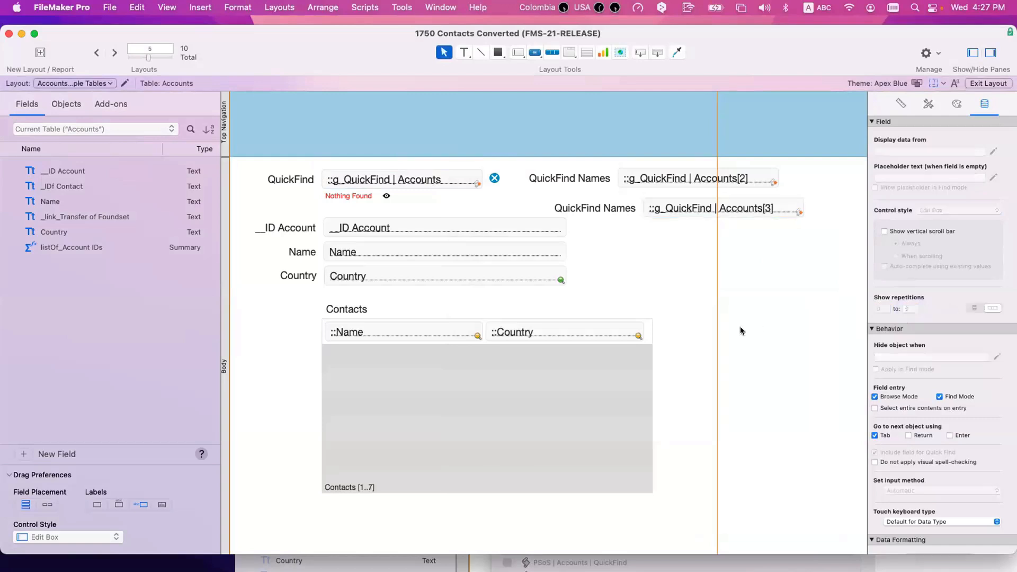
Step: Remove the Accounts[3] test copy's label and field from the layout
click(615, 208)
shift+click(664, 208)
key(Delete)
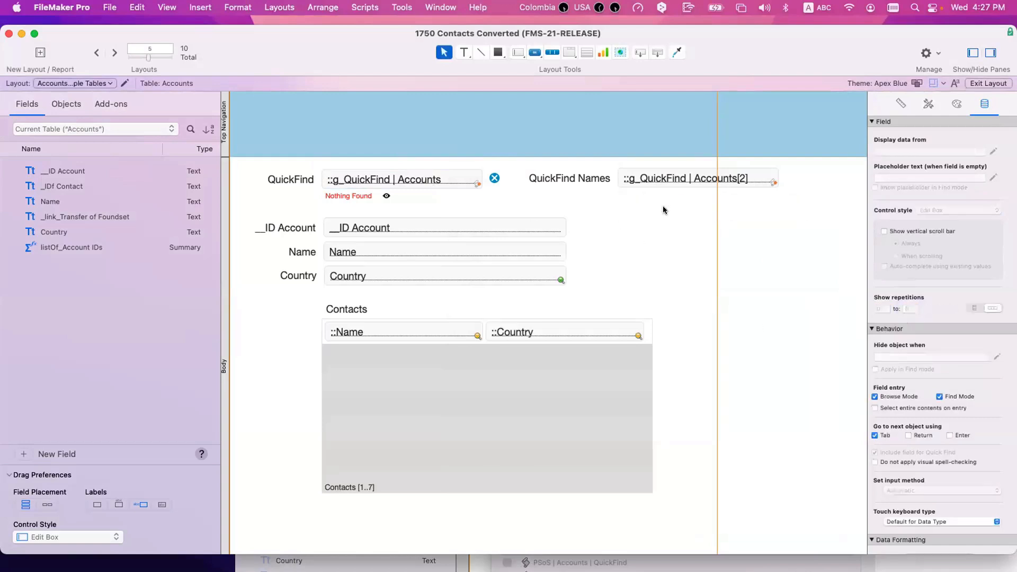
Step: Set the QuickFind field's OnObjectSave trigger to Accounts QuickFind on Server and save the layout
super+double_click(675, 177)
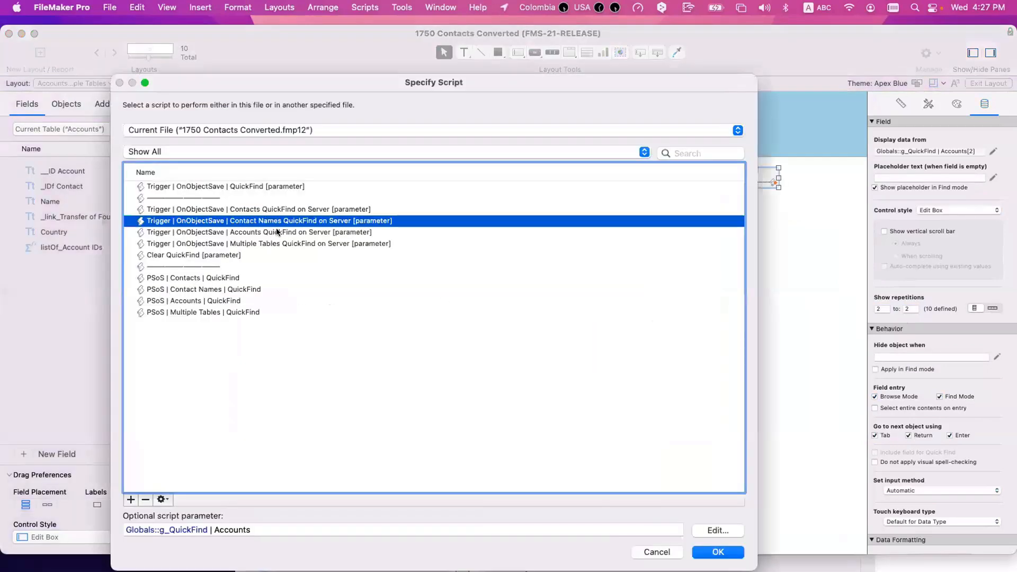
key(Return)
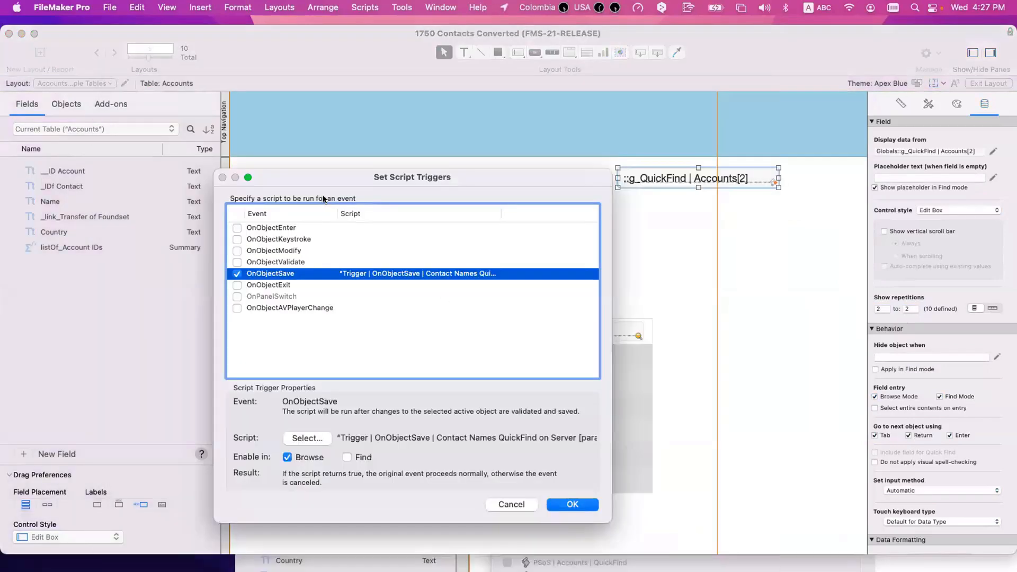
key(Return)
click(364, 181)
super+double_click(364, 182)
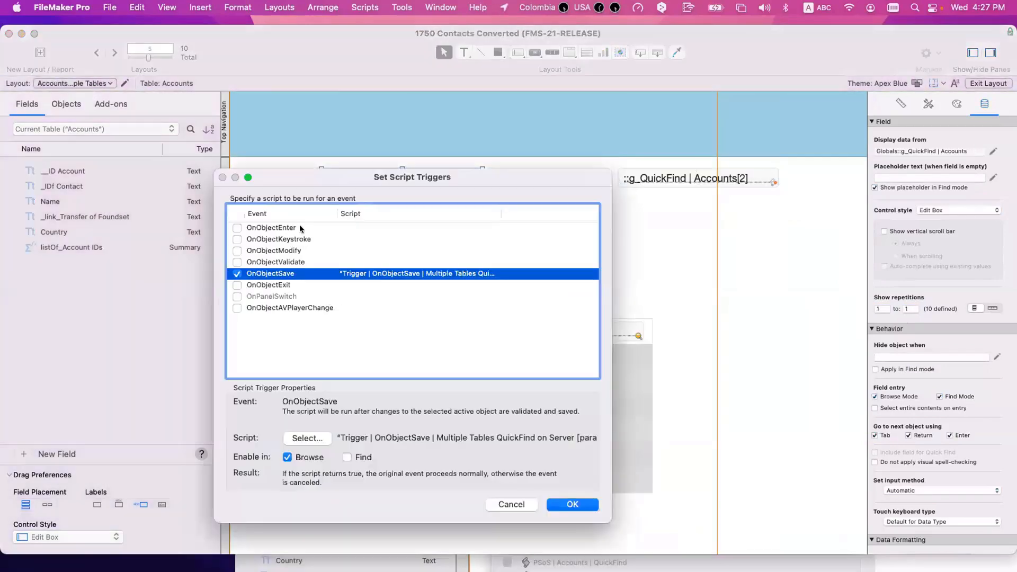
double_click(332, 275)
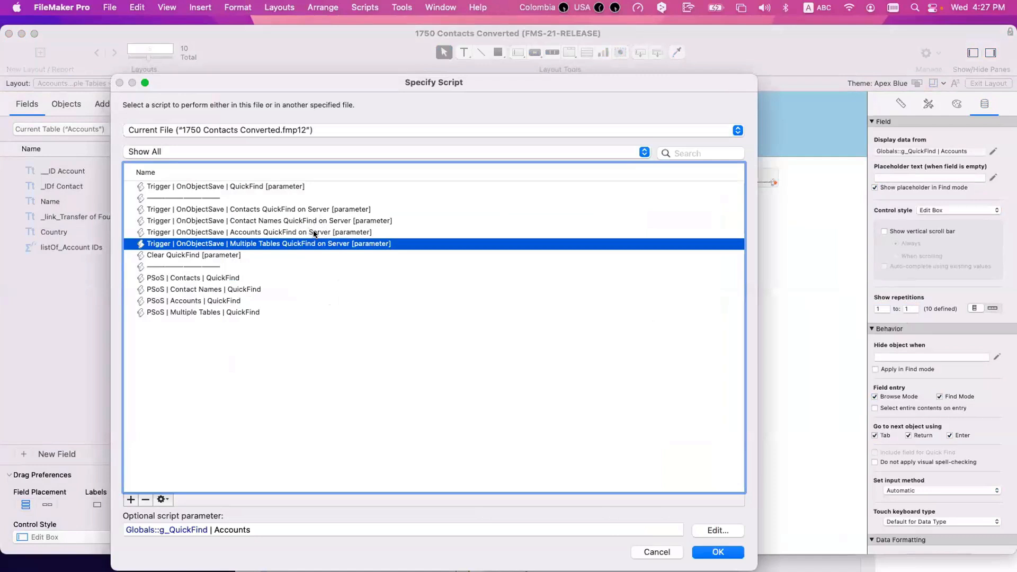
click(318, 233)
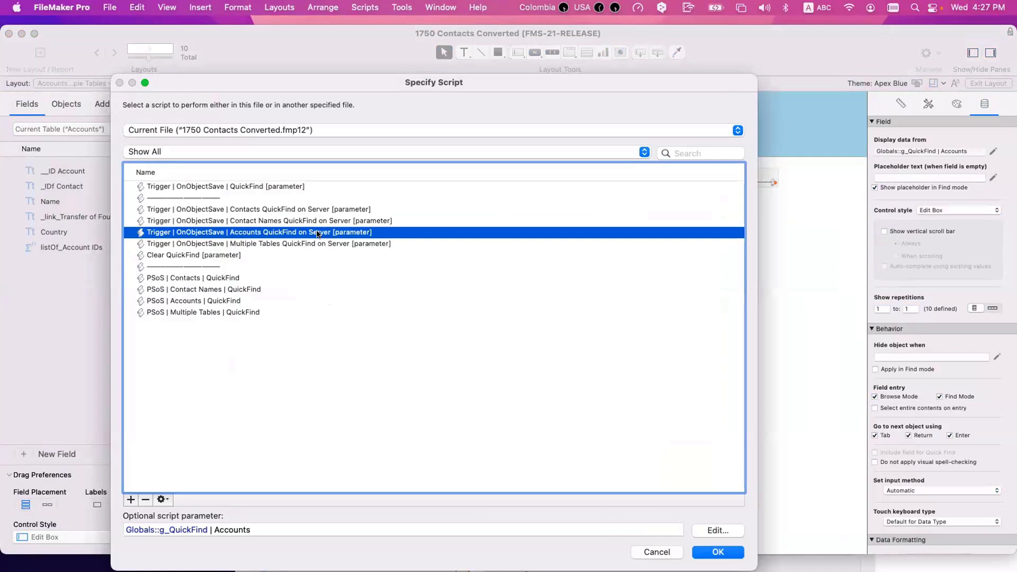
click(310, 210)
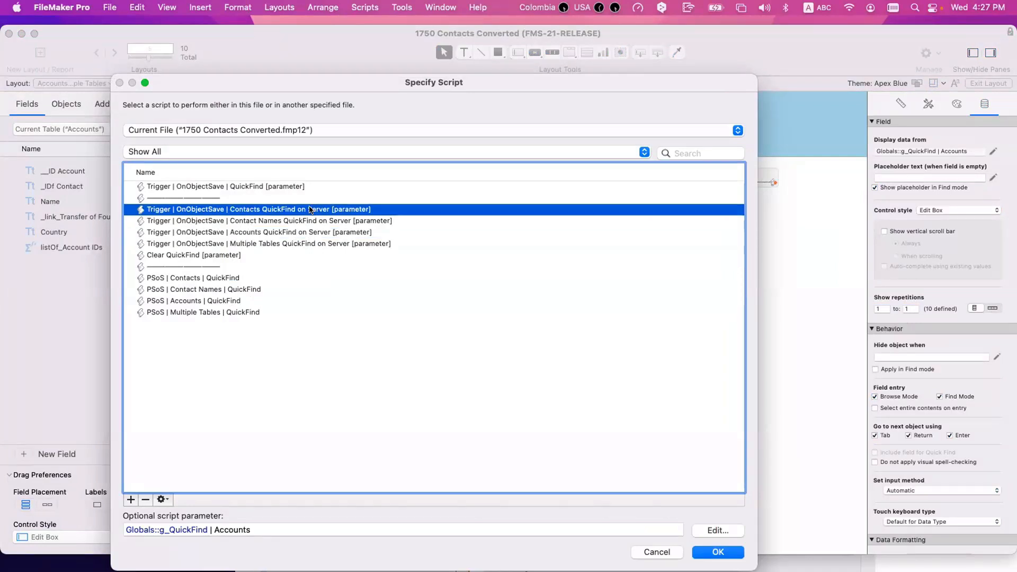
key(Return)
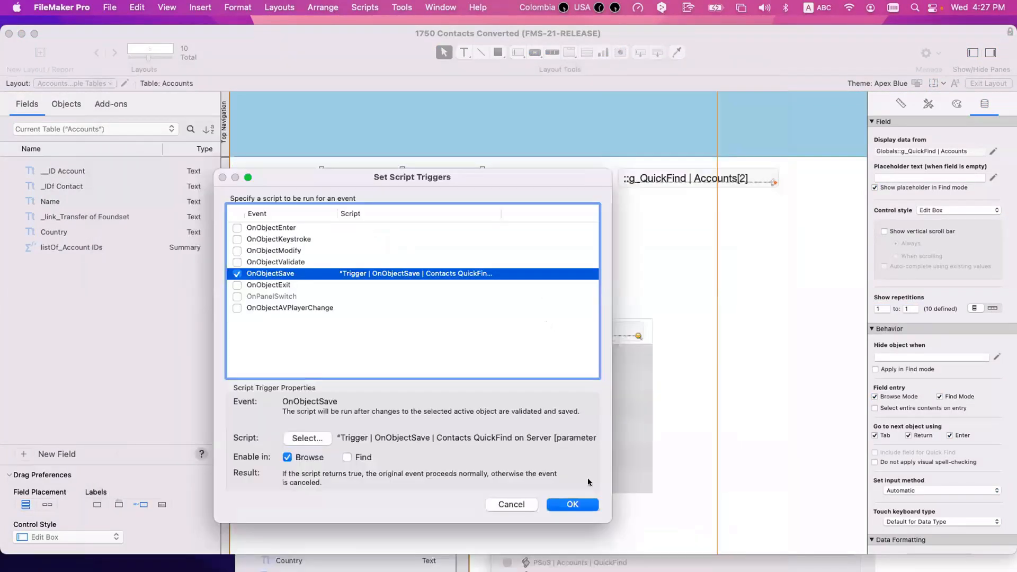
click(582, 509)
key(super+s)
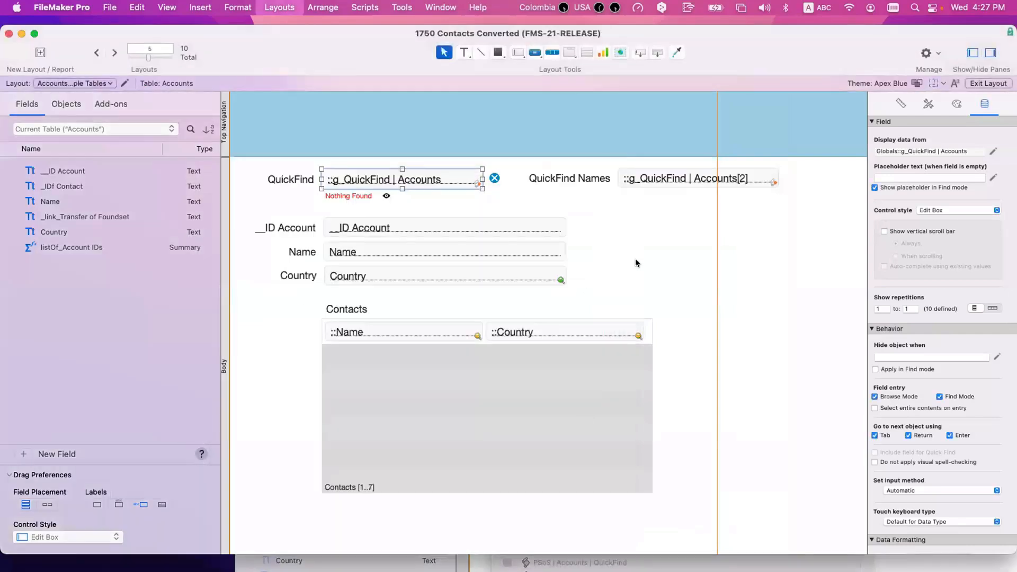
Step: Compare with the Accounts | On Server layout, then reassign Accounts QuickFind on Server to OnObjectSave
click(94, 52)
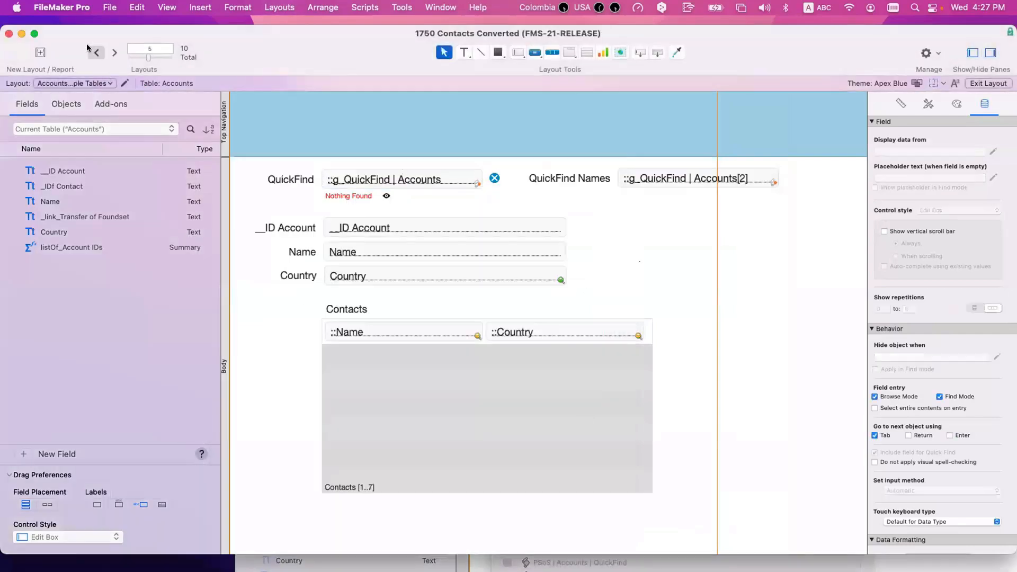
click(383, 183)
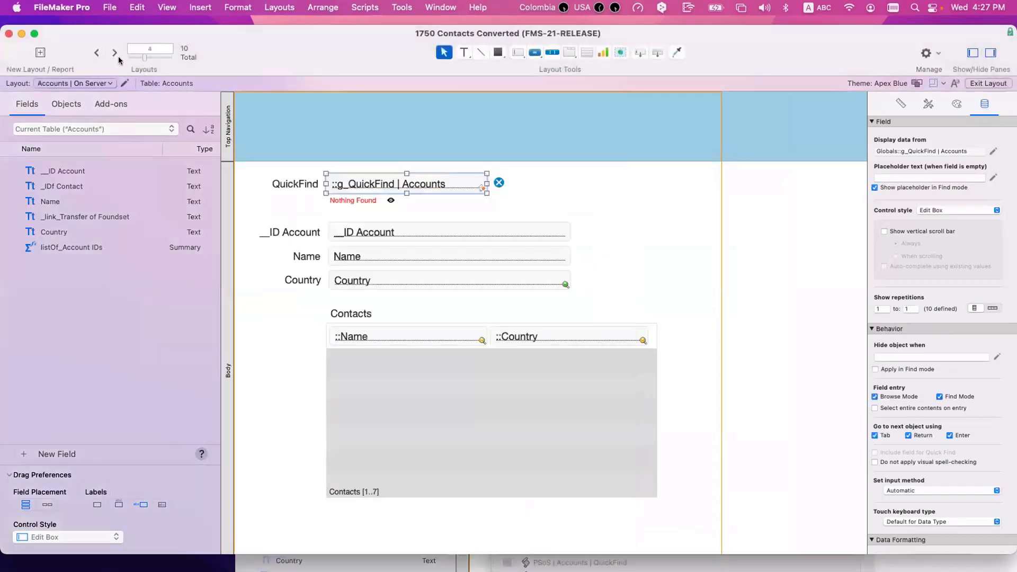
click(115, 52)
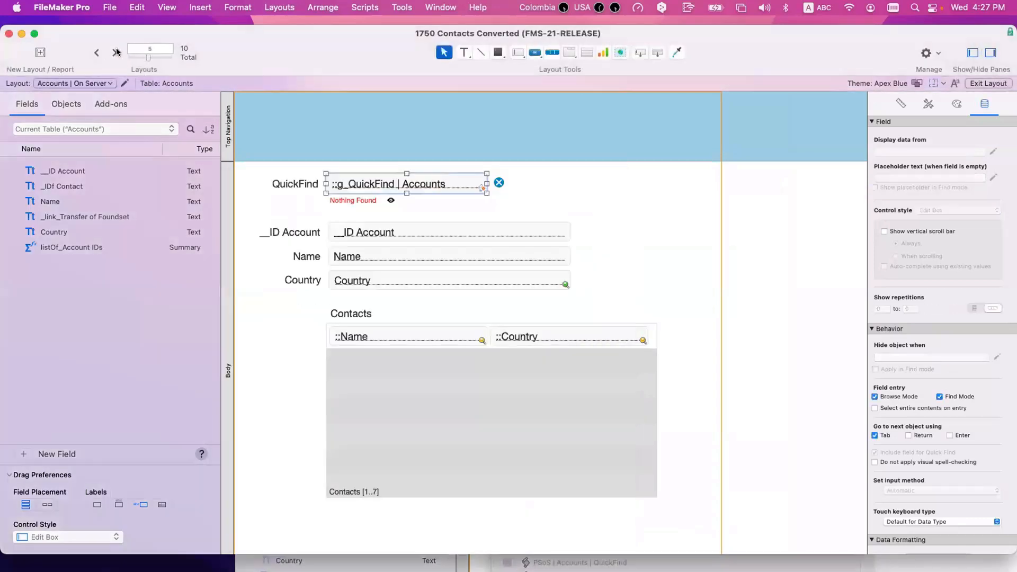
right_click(431, 183)
click(527, 343)
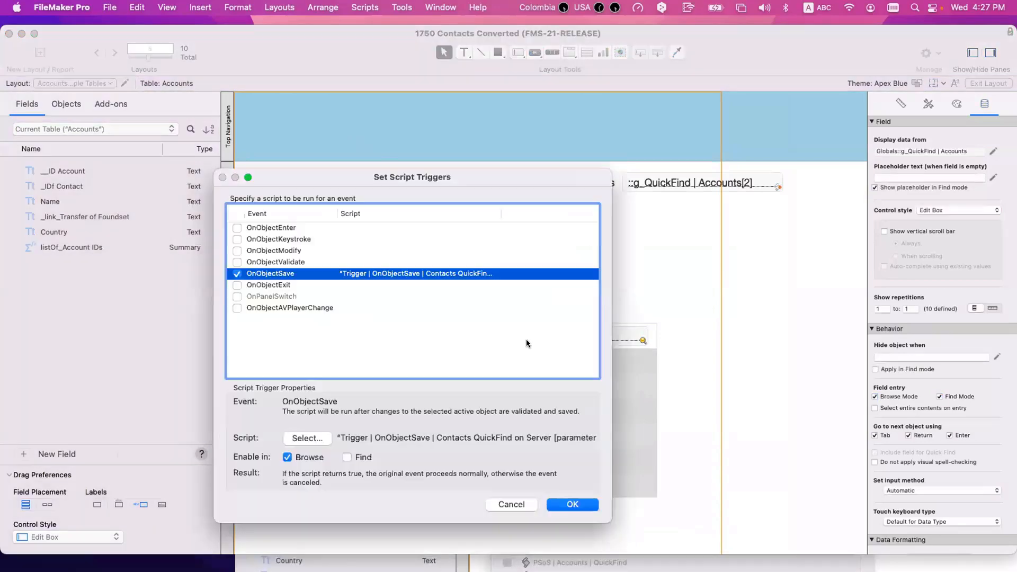
double_click(462, 274)
double_click(254, 232)
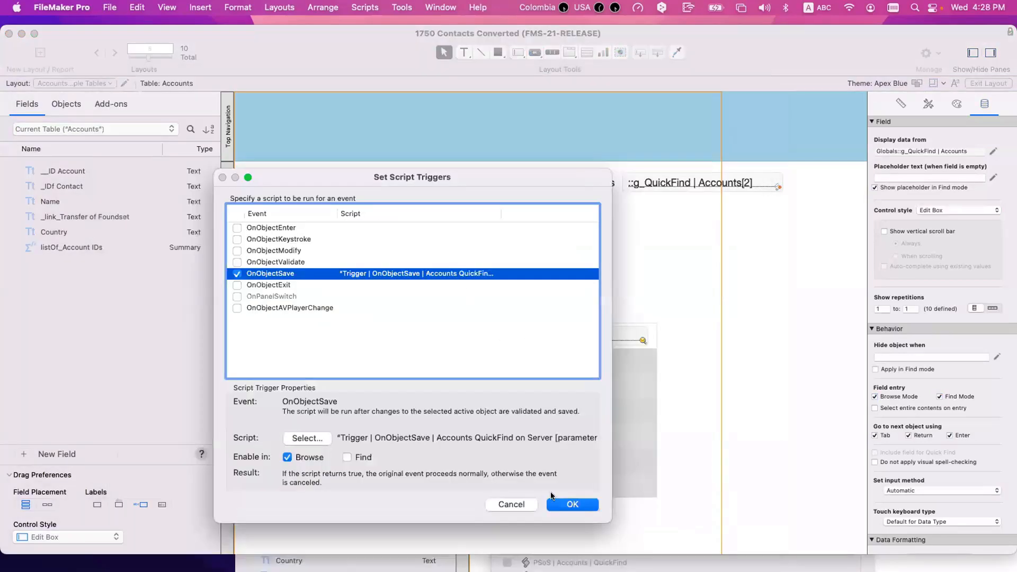
click(569, 505)
Step: Select the QuickFind fields and switch the layout to Browse mode
click(703, 183)
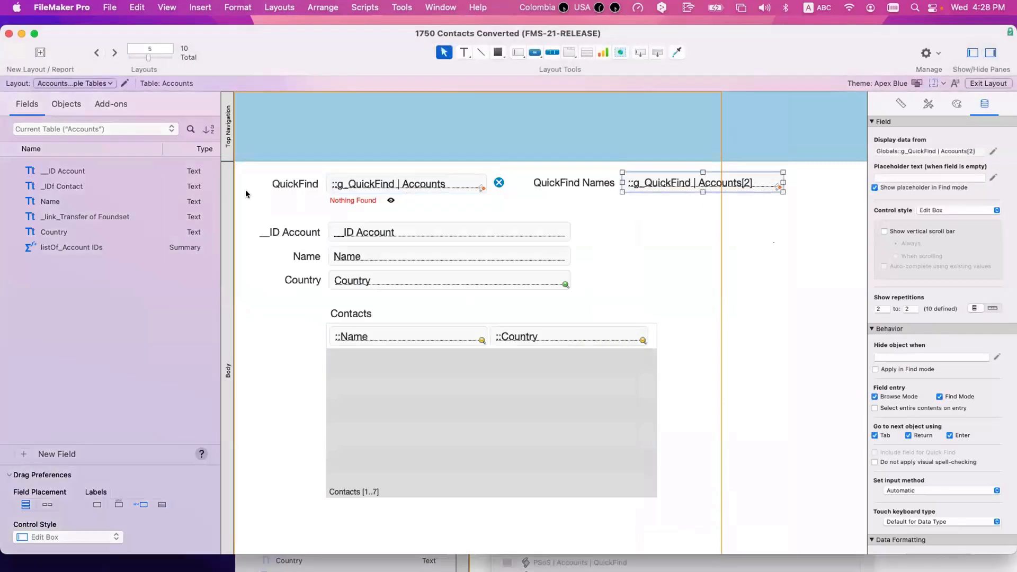
click(339, 189)
key(super+b)
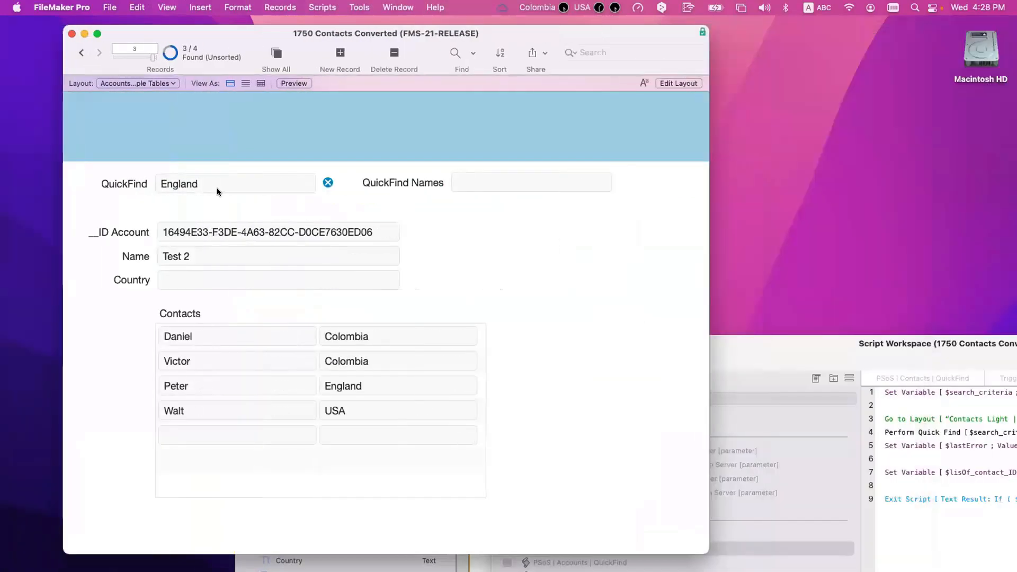
Step: Search QuickFind Names for Peter in place of the England text
triple_click(217, 188)
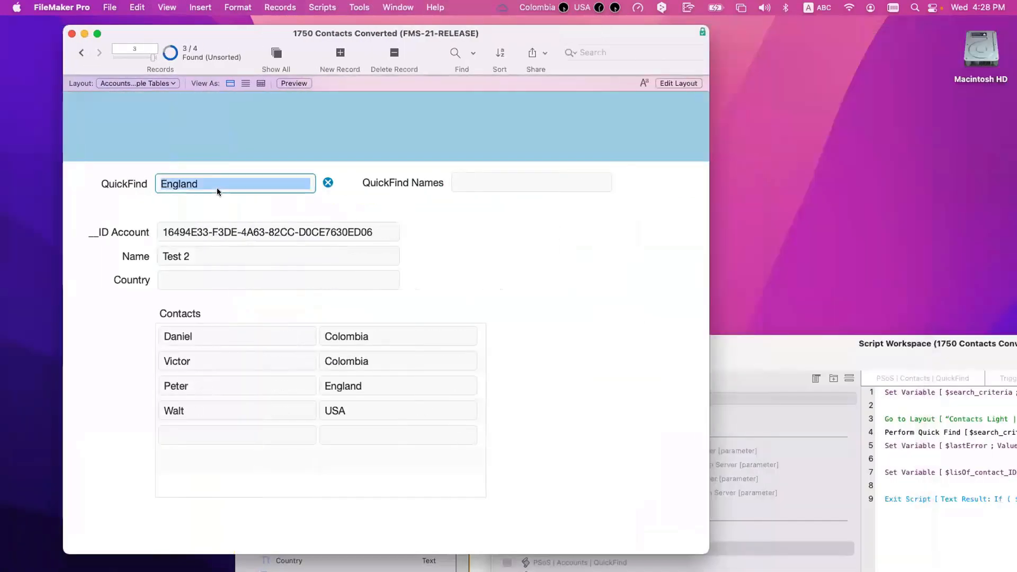
click(543, 174)
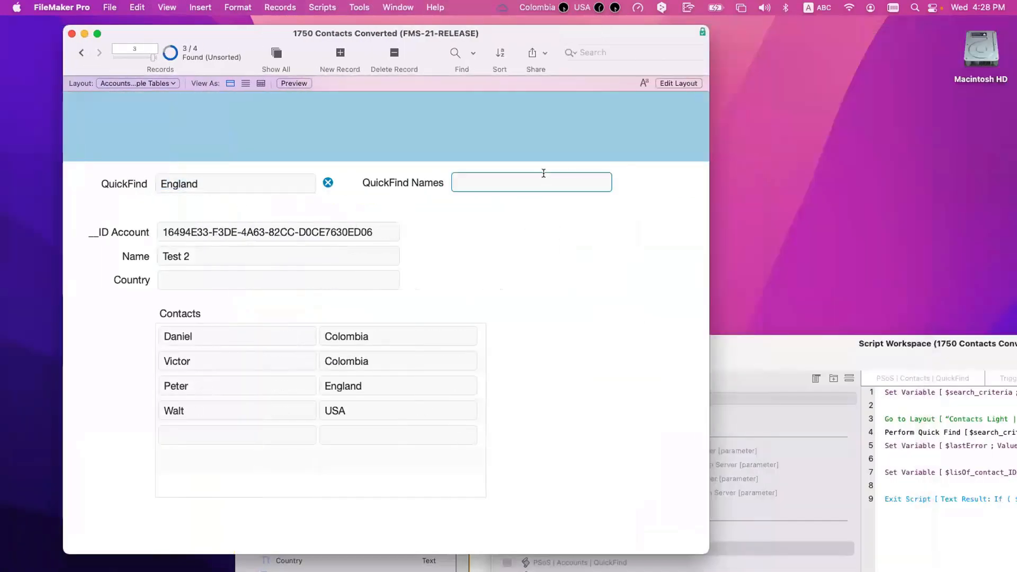
text(Peter)
key(Return)
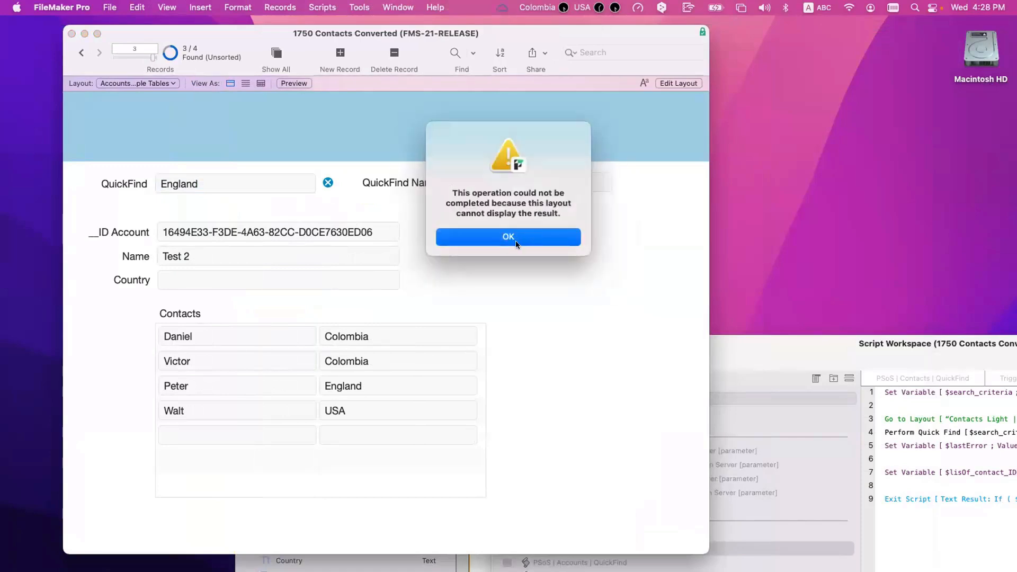
Step: Dismiss the error alert and show the PSoS | Multiple Tables | QuickFind script in Script Workspace
click(516, 241)
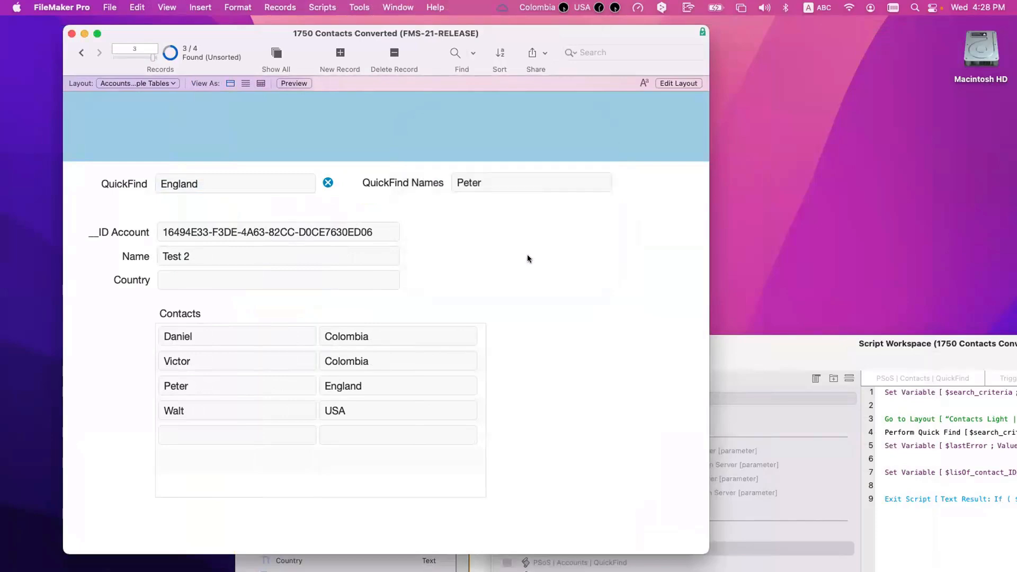
drag(755, 343, 580, 102)
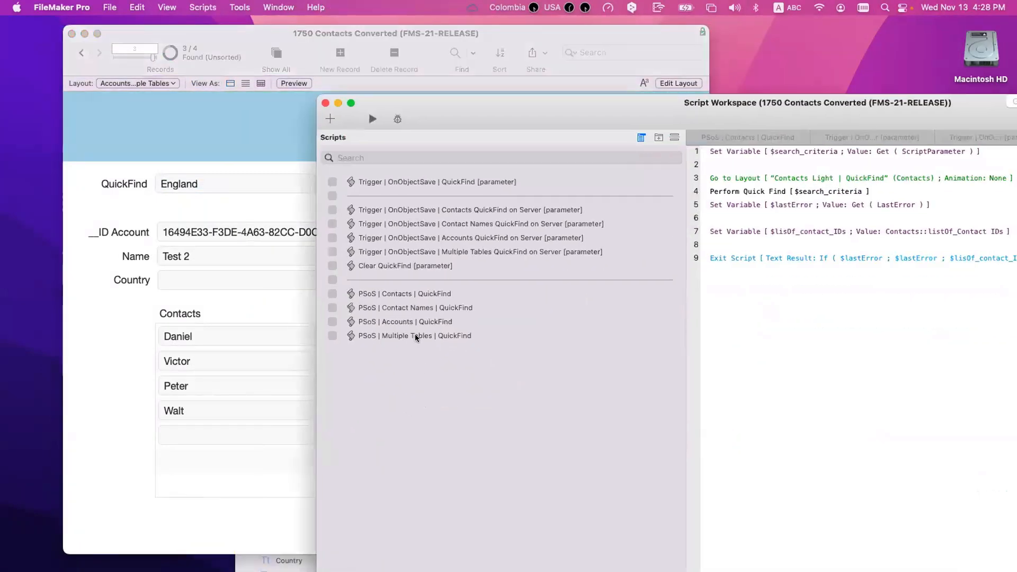
click(415, 335)
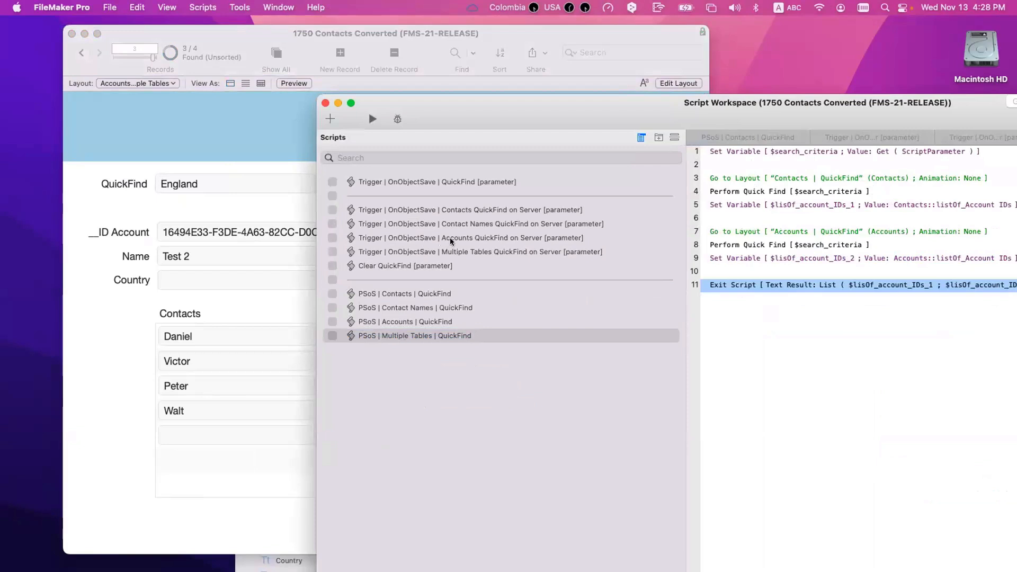
Step: Rename the Contact Names QuickFind on Server trigger script to Names QuickFind on Server by deleting 'Contact'
click(457, 225)
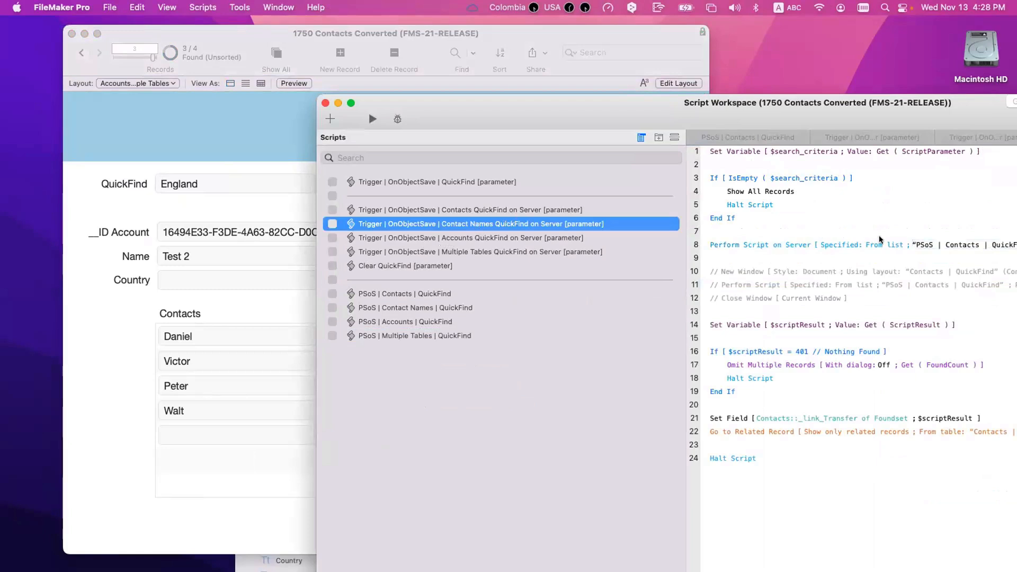
drag(761, 106, 665, 103)
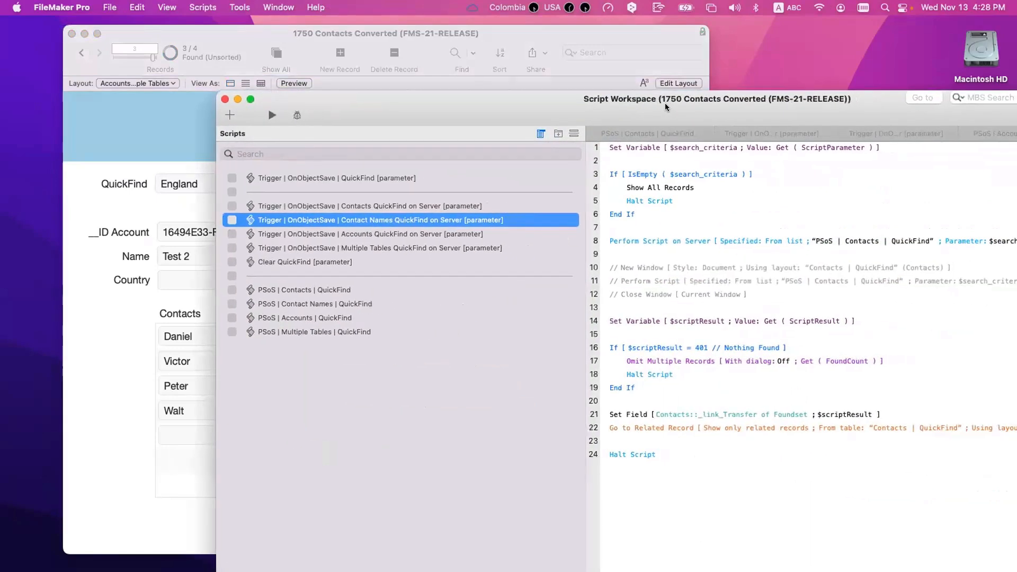
drag(754, 110, 796, 119)
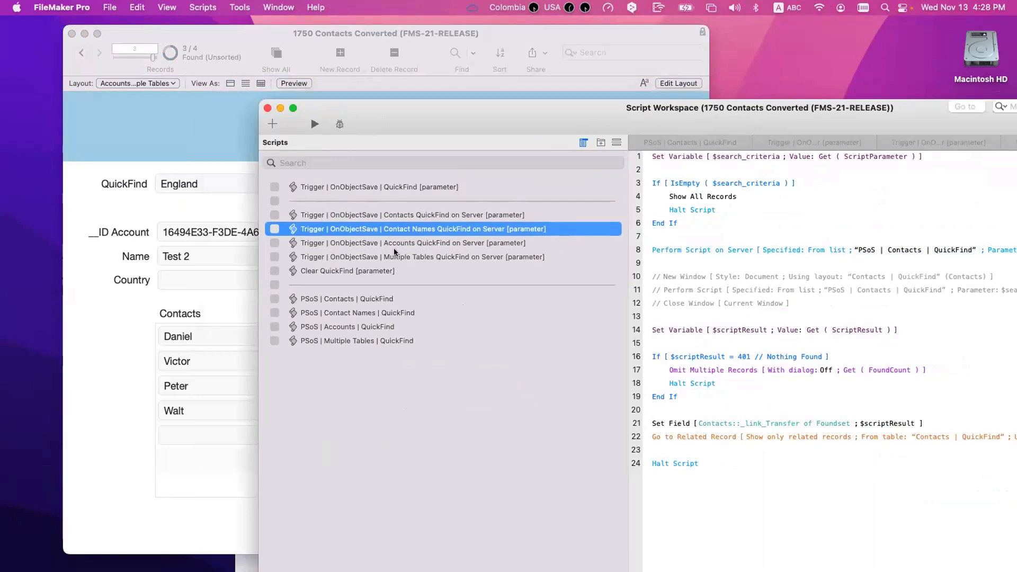
double_click(405, 229)
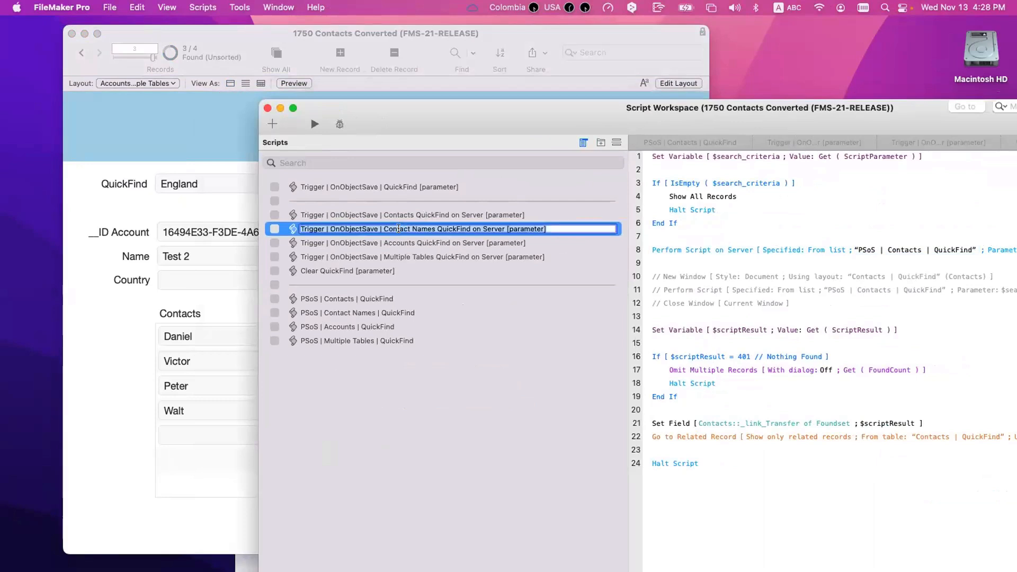
key(BackSpace)
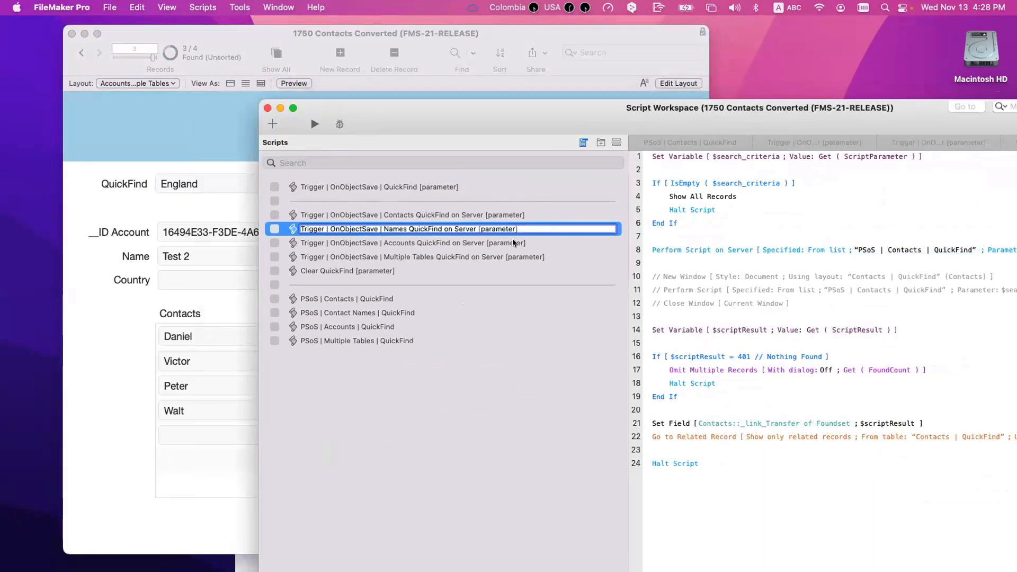
click(884, 252)
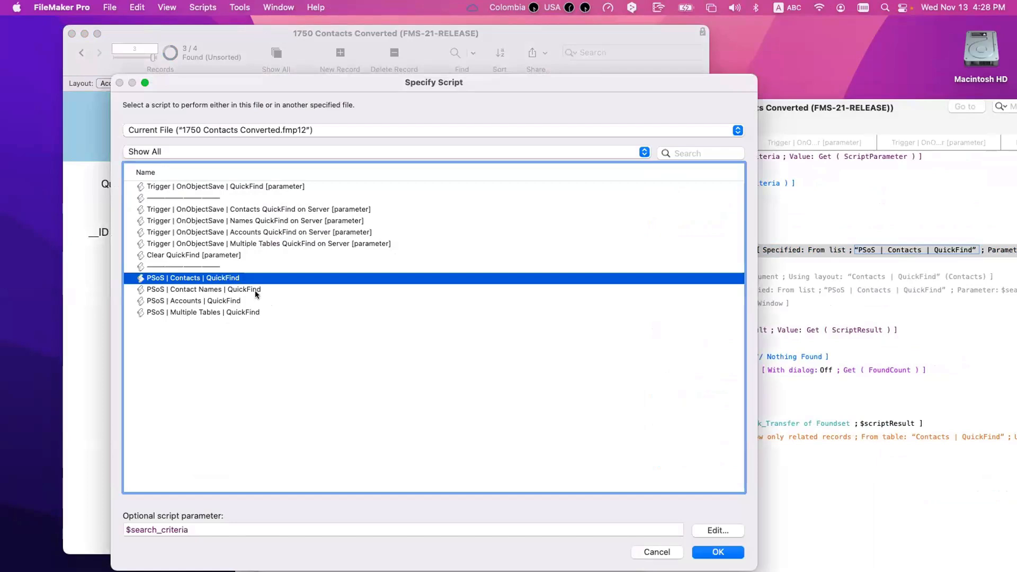
Step: Make line 8 of the Names trigger script call PSoS | Contact Names | QuickFind on server
key(Return)
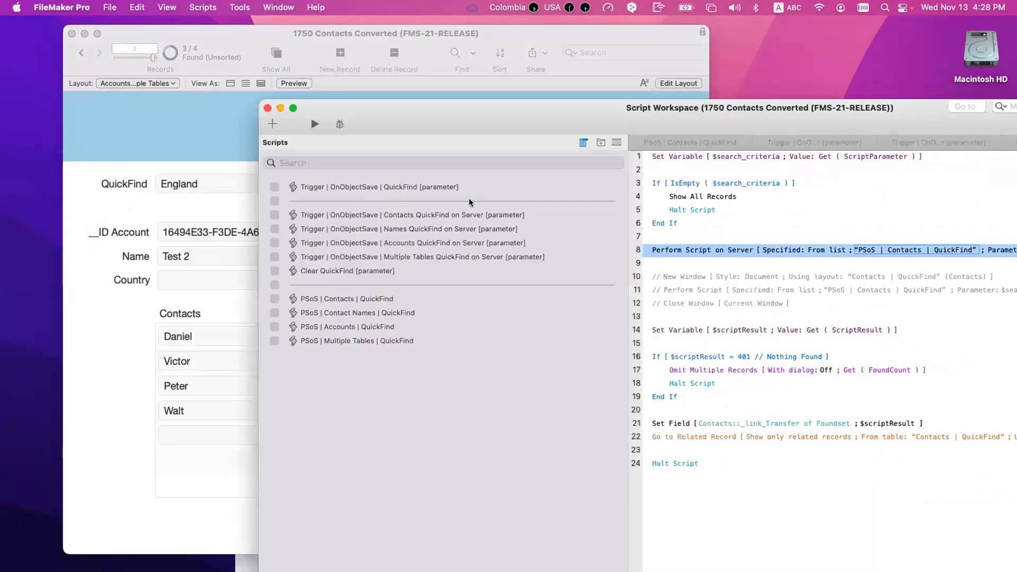
drag(597, 121, 365, 139)
click(941, 161)
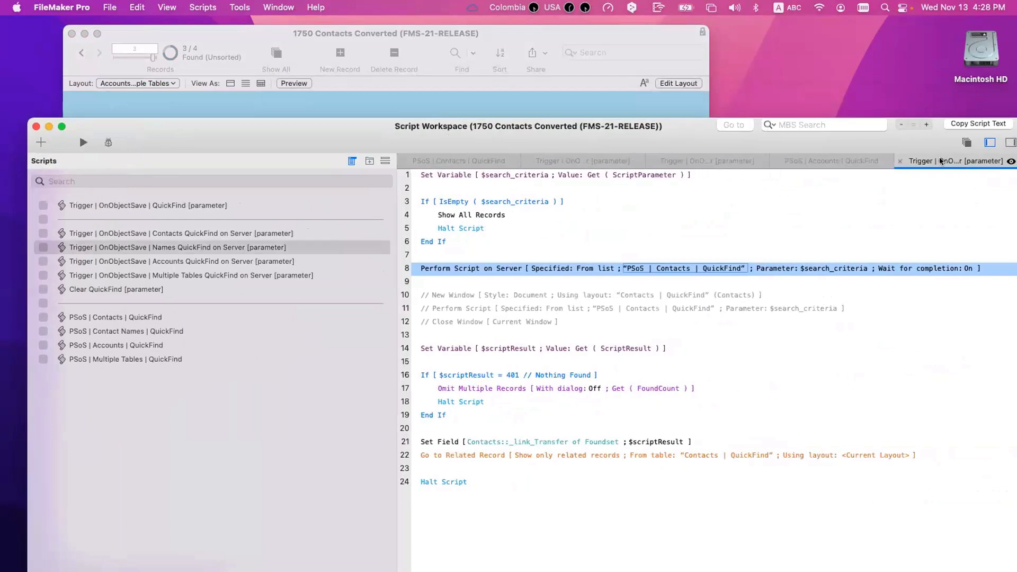
click(705, 269)
double_click(238, 289)
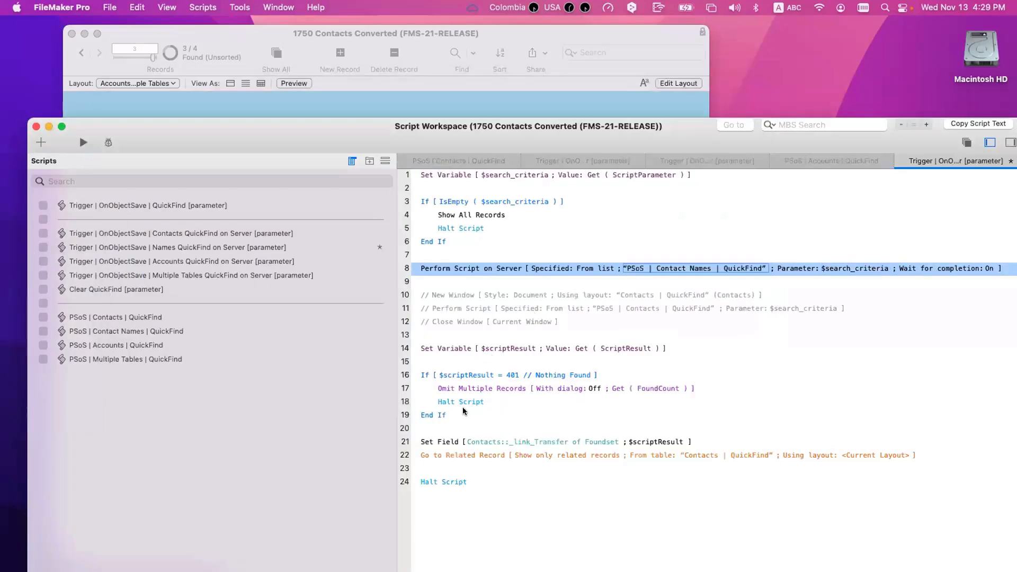
Step: Set line 21's target field to Accounts::_link_Transfer of Foundset
click(522, 441)
click(450, 212)
click(452, 205)
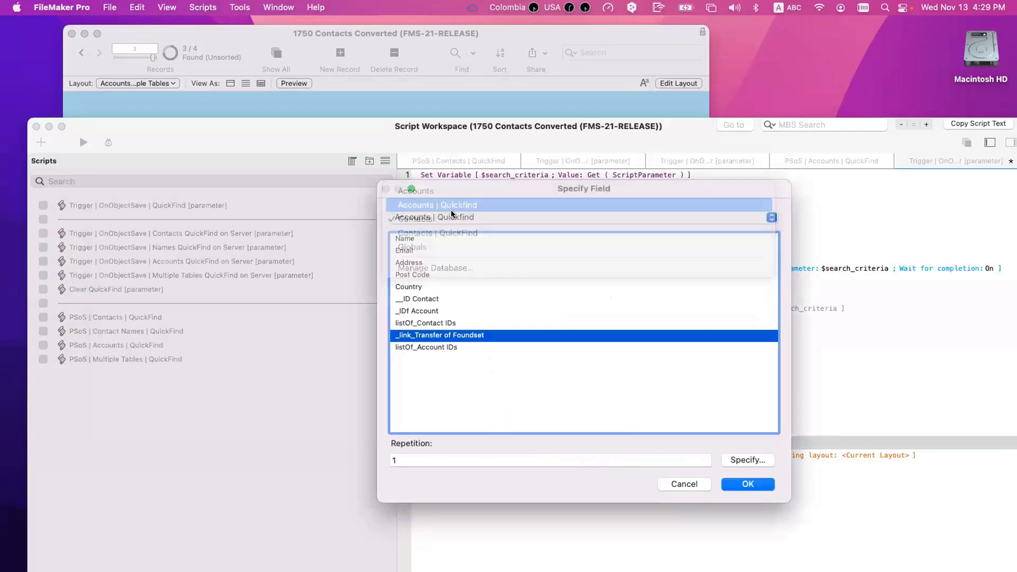
click(458, 218)
click(459, 205)
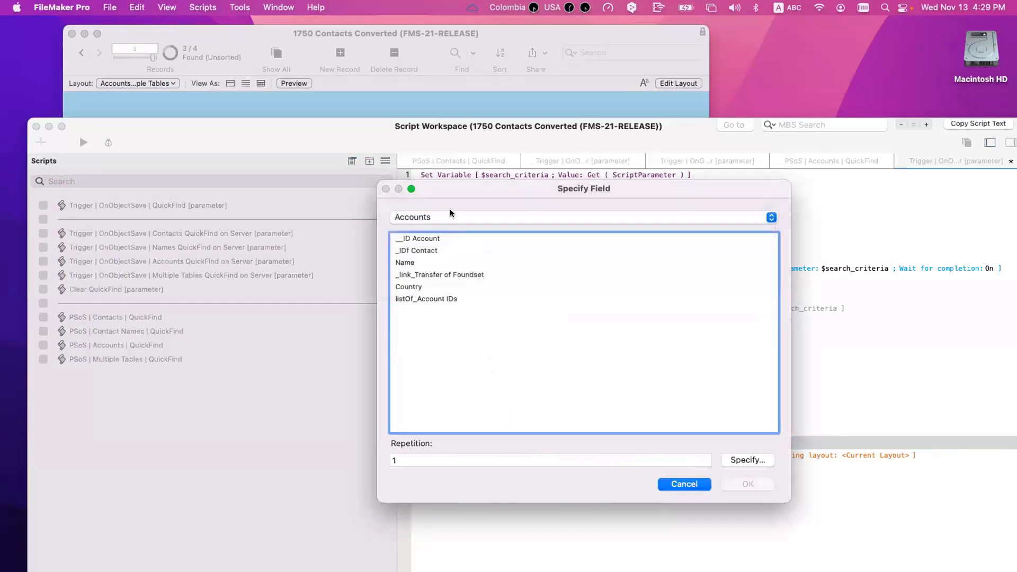
click(450, 212)
click(449, 213)
click(432, 273)
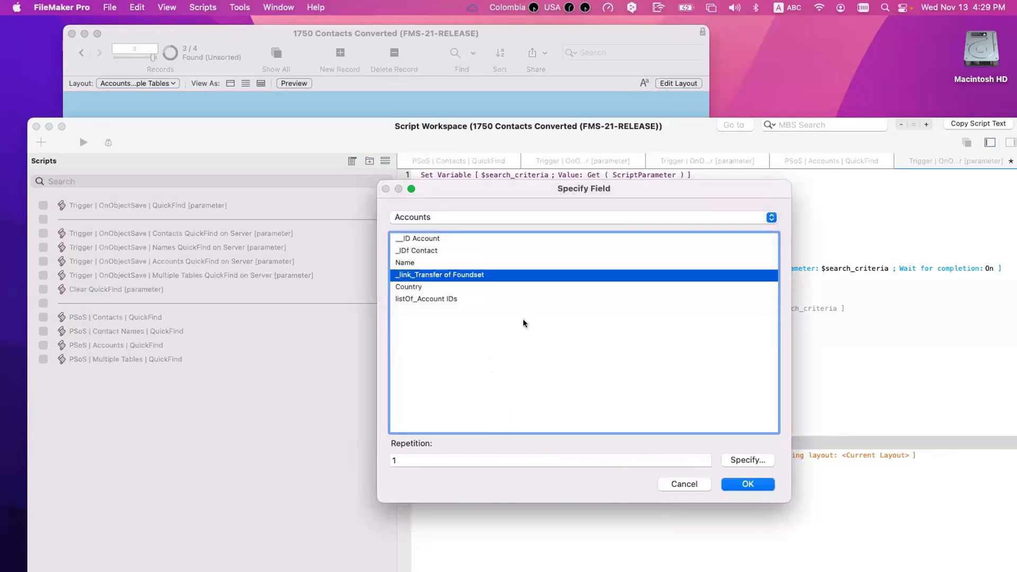
key(Return)
Step: Set line 22's related-record table to Accounts | Quickfind and save the script
click(510, 455)
click(510, 453)
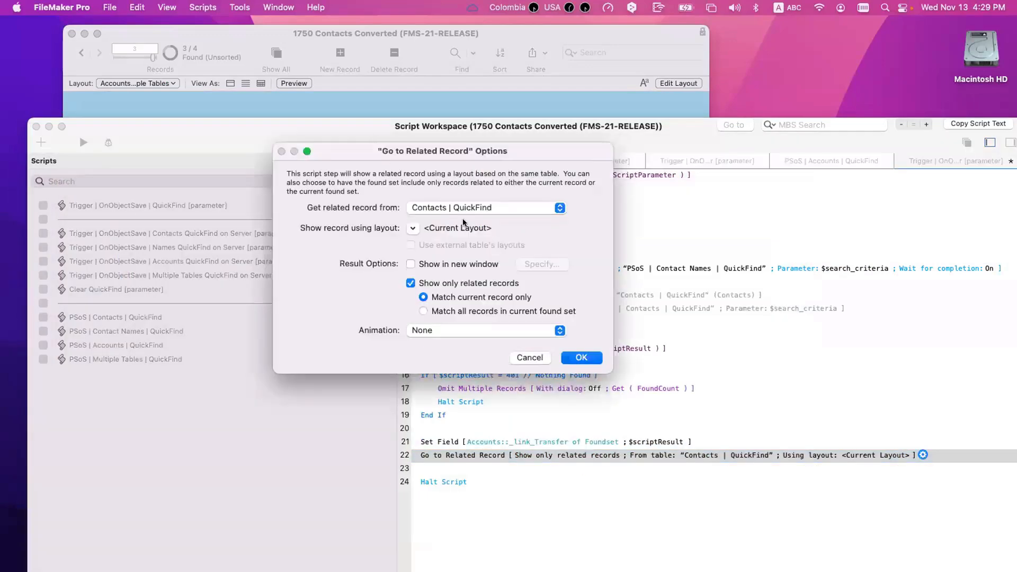
click(466, 208)
click(465, 182)
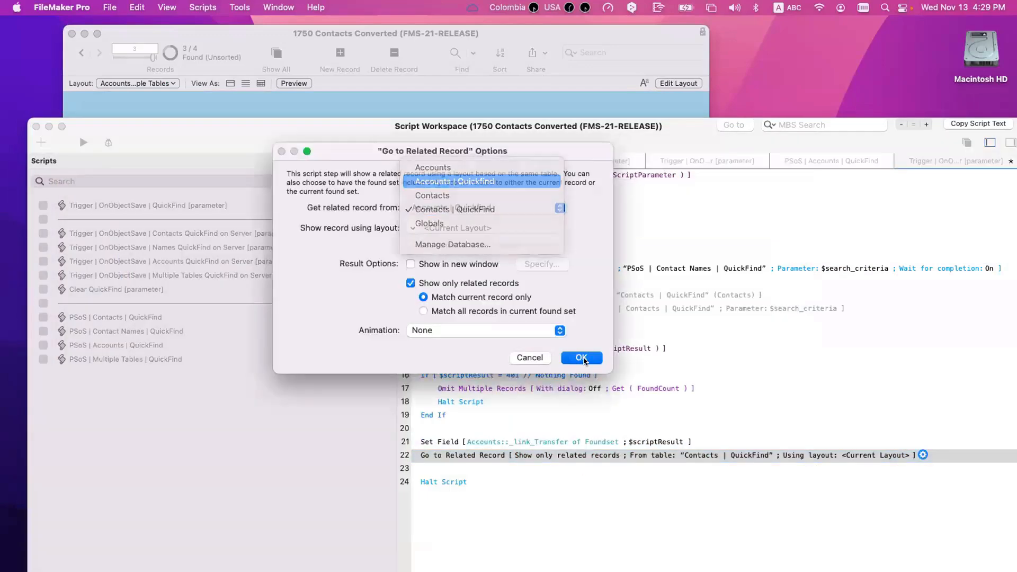
click(581, 357)
key(super+s)
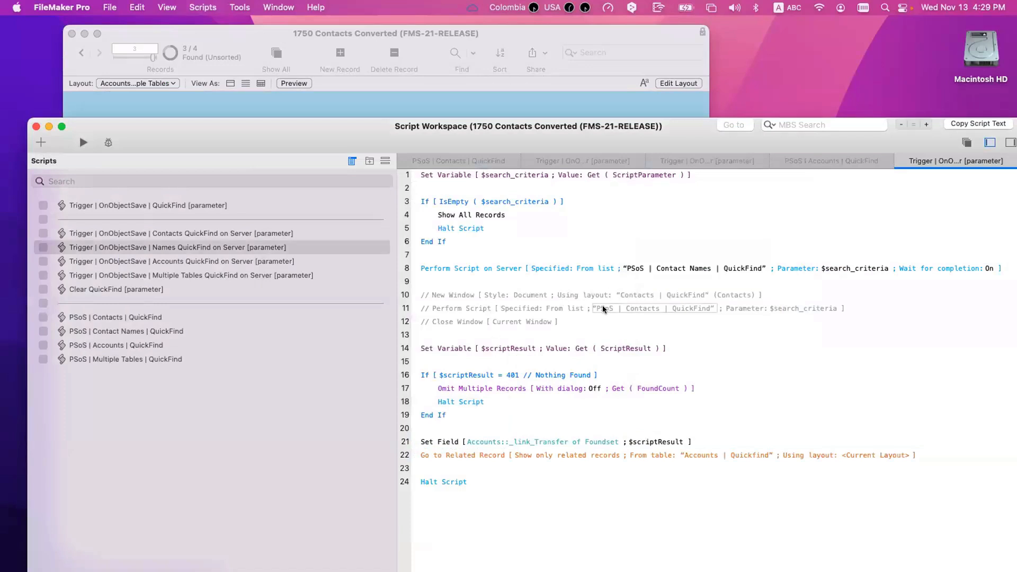
Step: Make commented line 11 call PSoS | Contact Names | QuickFind and save
double_click(638, 307)
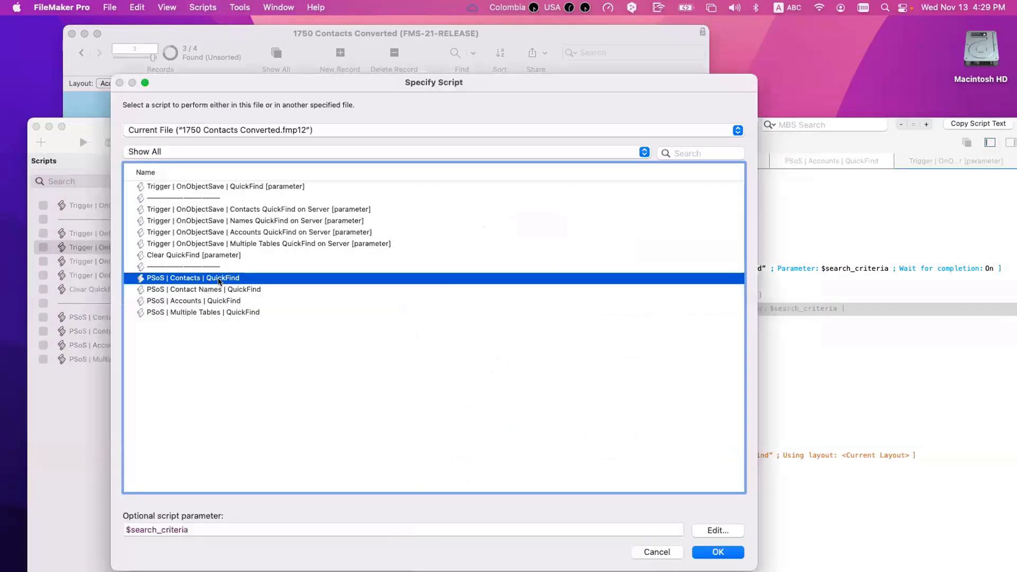
double_click(222, 290)
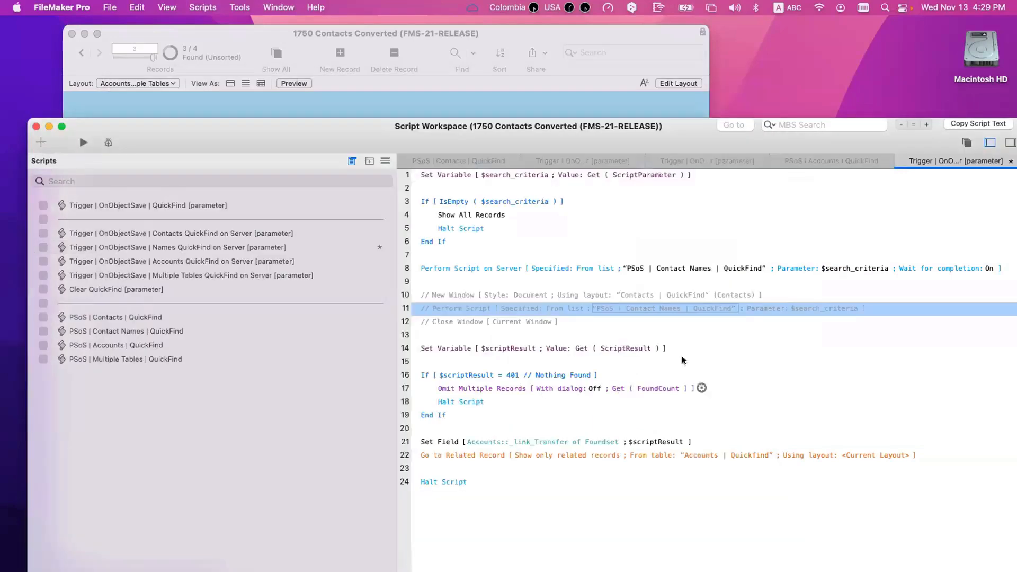
click(695, 364)
key(super+s)
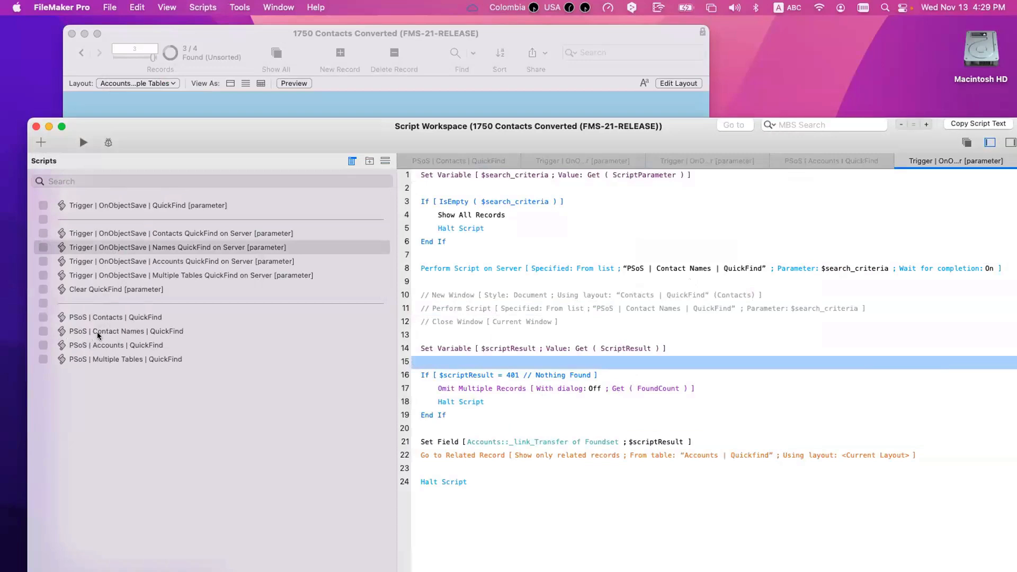
click(97, 332)
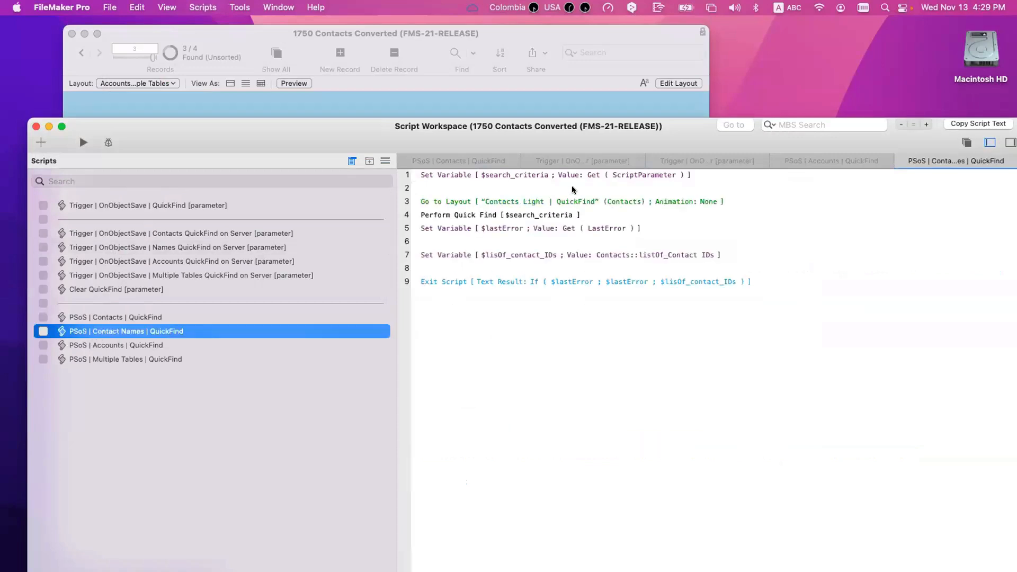
Step: Review the PSoS | Contact Names | QuickFind script's steps one by one
click(511, 203)
click(432, 214)
click(457, 227)
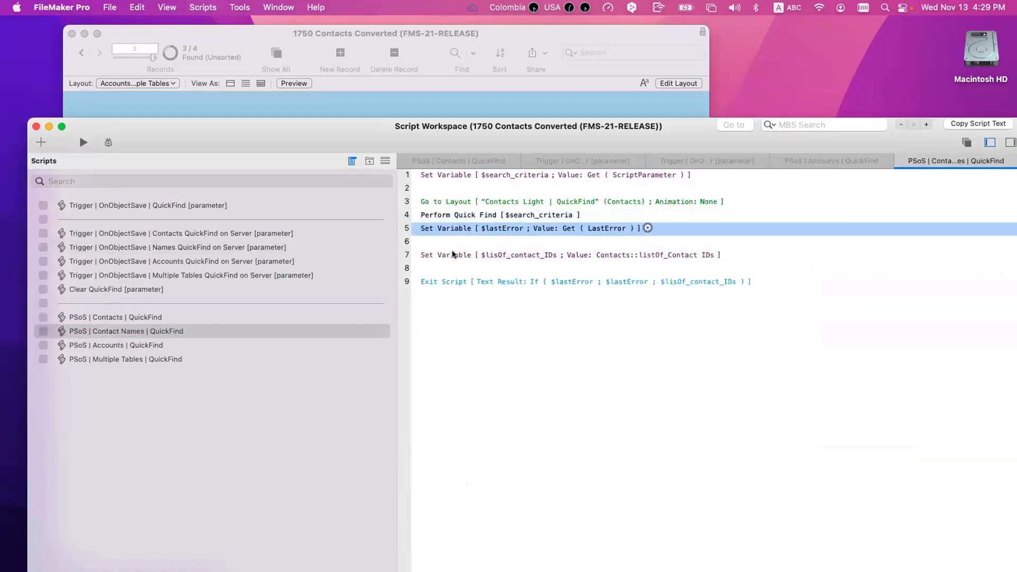
click(454, 255)
click(503, 319)
Step: Rerun the QuickFind Names search for Peter, which finds 0 of 4 accounts
drag(389, 122, 842, 293)
click(503, 180)
click(503, 180)
text(Peter)
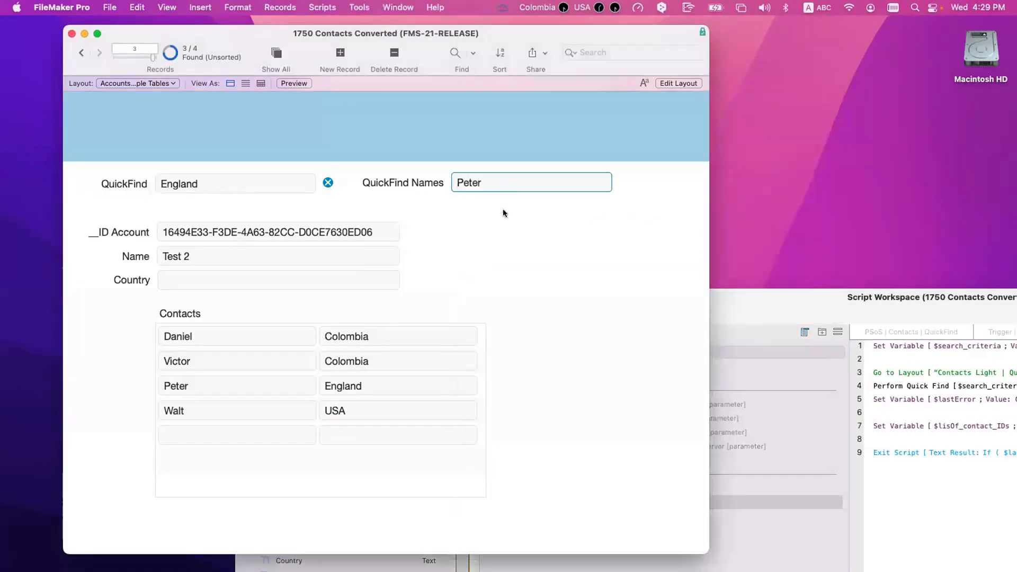
key(Return)
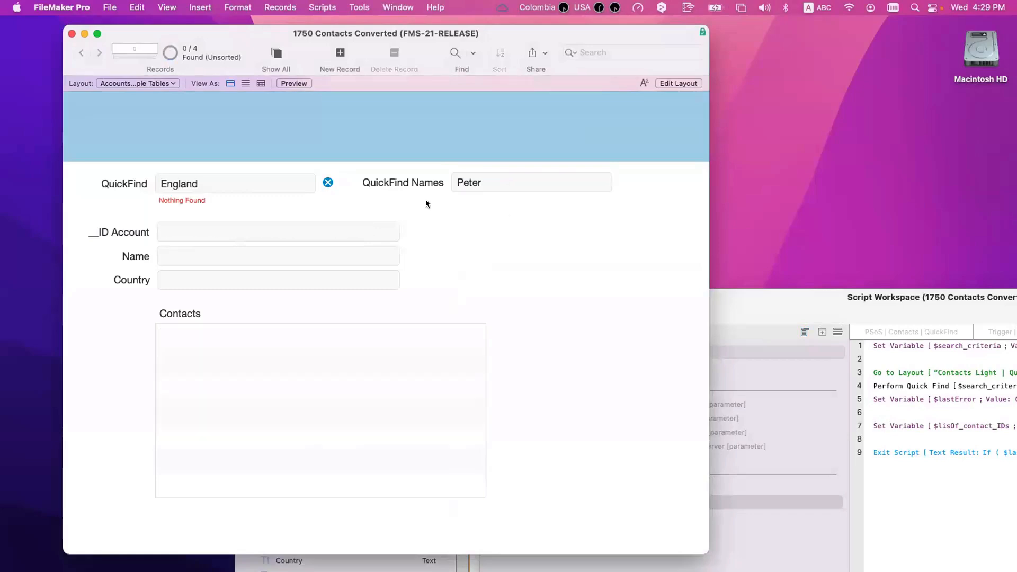
drag(800, 304, 483, 131)
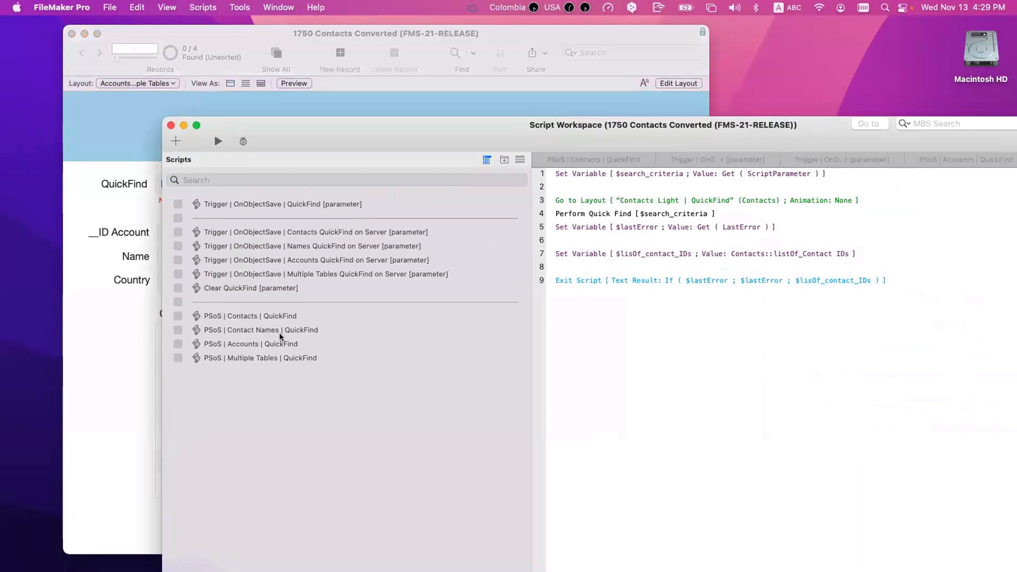
Step: Inspect the line 4 find criteria and line 7 Set Variable calculation in PSoS | Contact Names | QuickFind
click(263, 333)
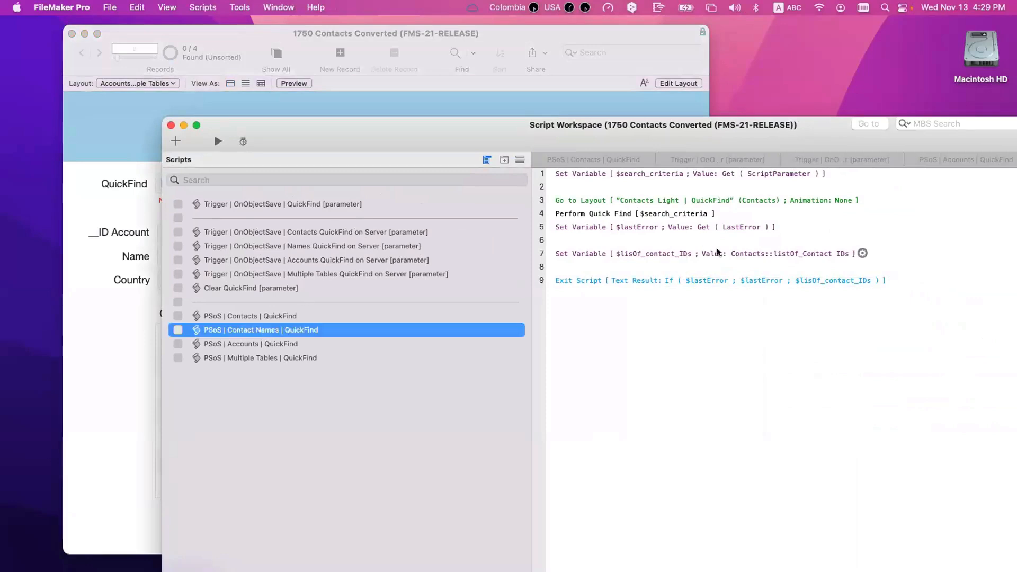
double_click(606, 212)
key(Escape)
double_click(808, 254)
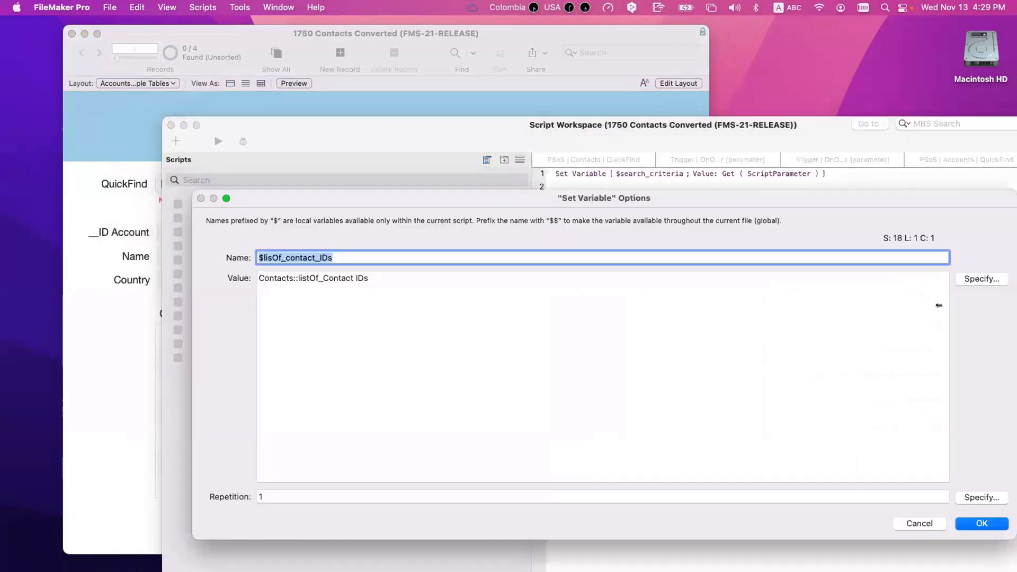
click(983, 279)
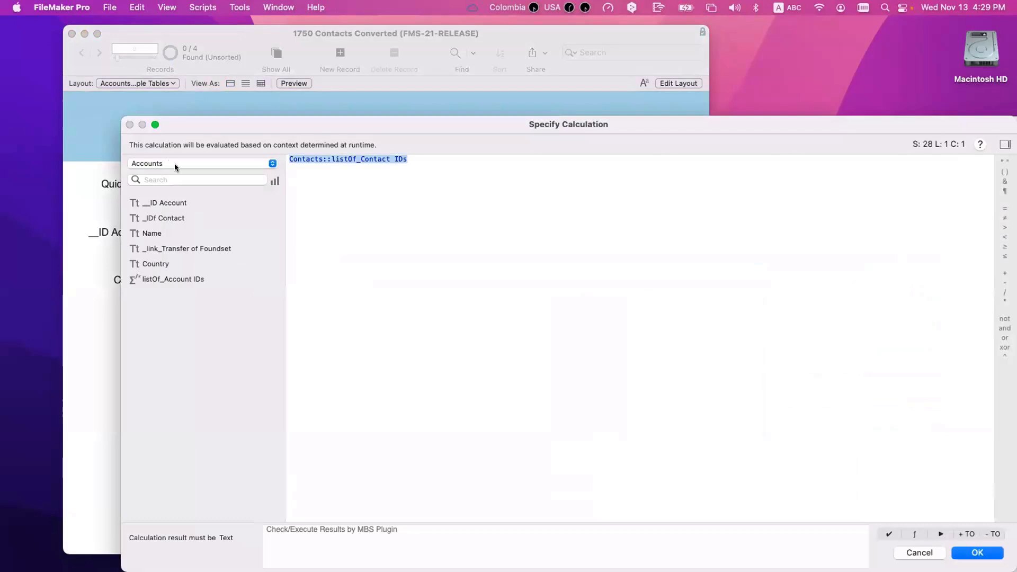
click(173, 163)
click(171, 190)
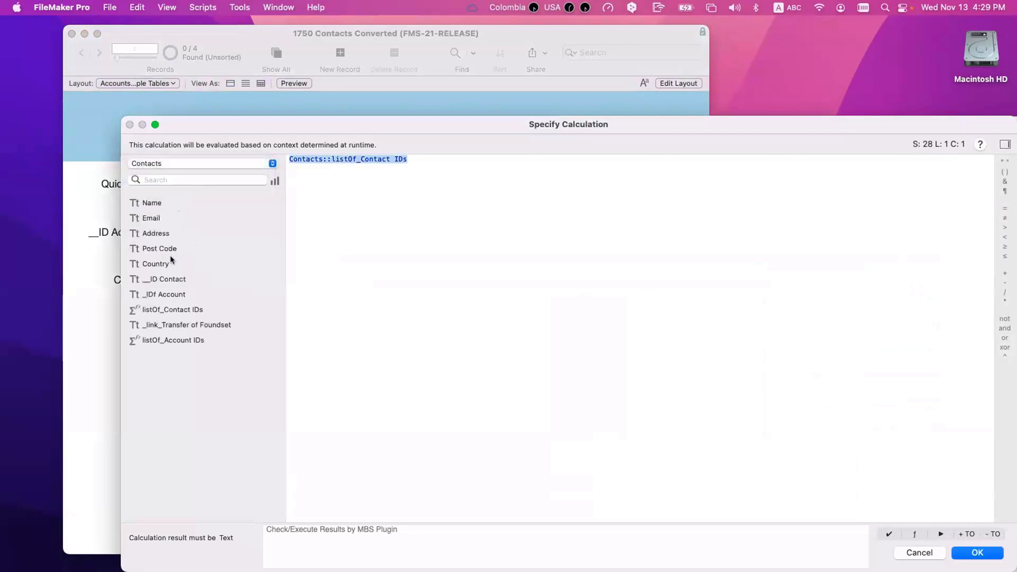
double_click(179, 295)
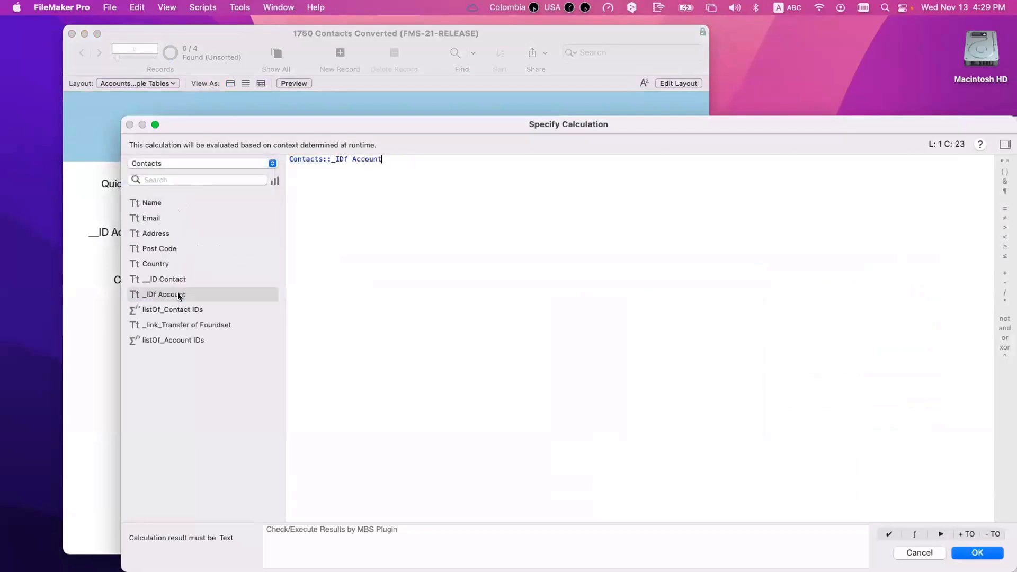
key(Return)
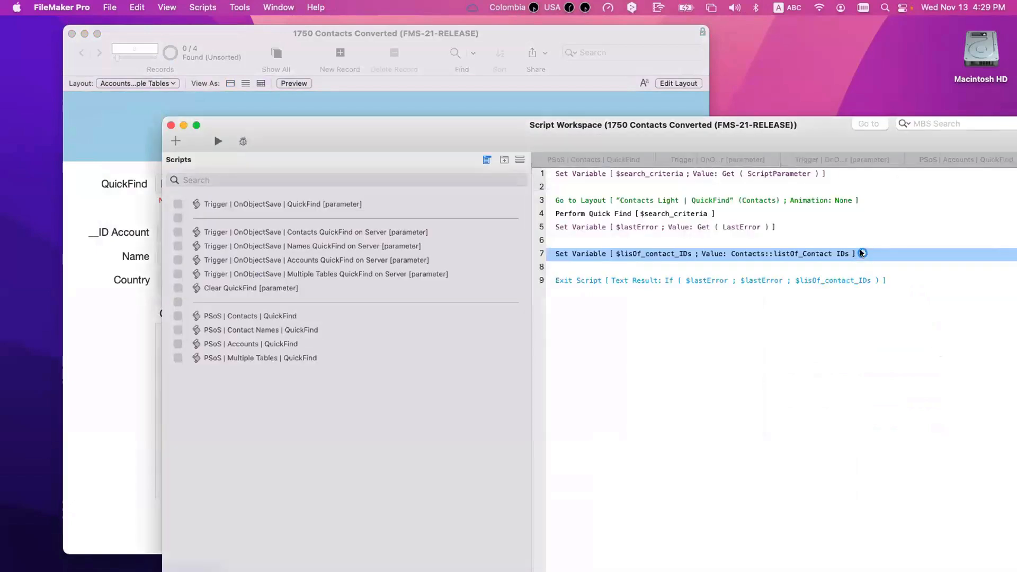
Step: Set $lisOf_contact_IDs to Accounts::listOf_Account IDs and save the script
click(863, 254)
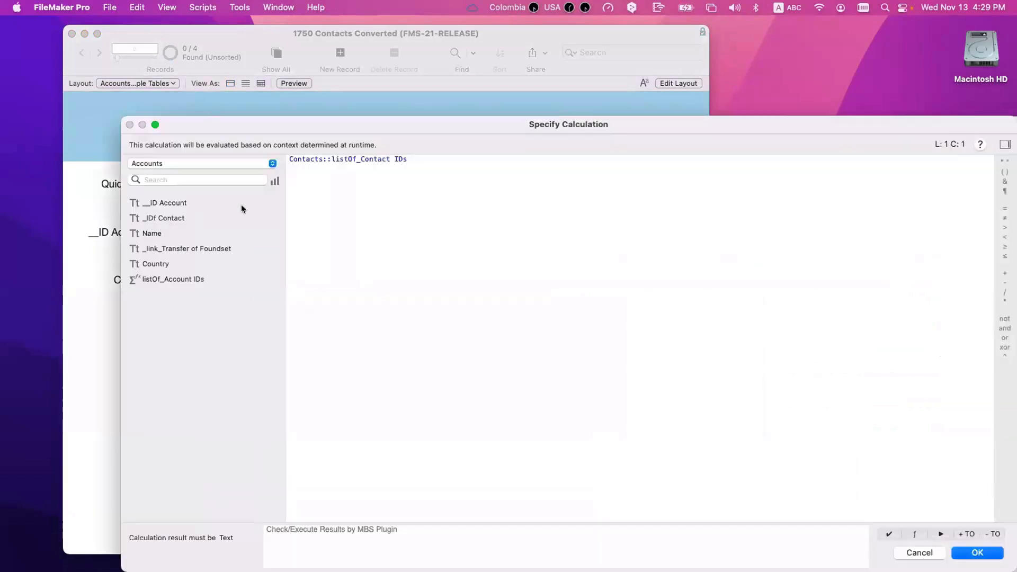
key(super+a)
double_click(184, 277)
key(Return)
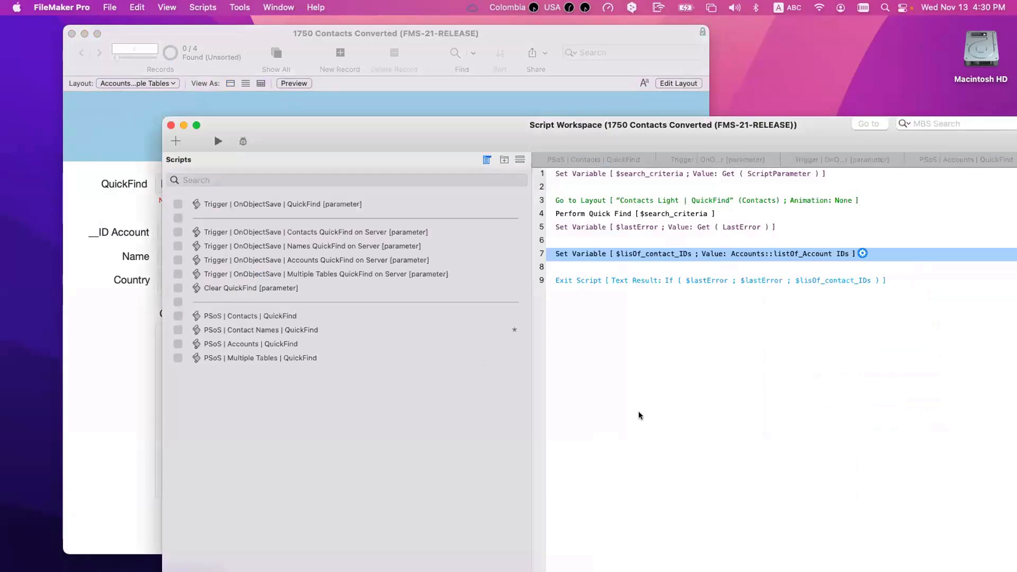
key(super+r)
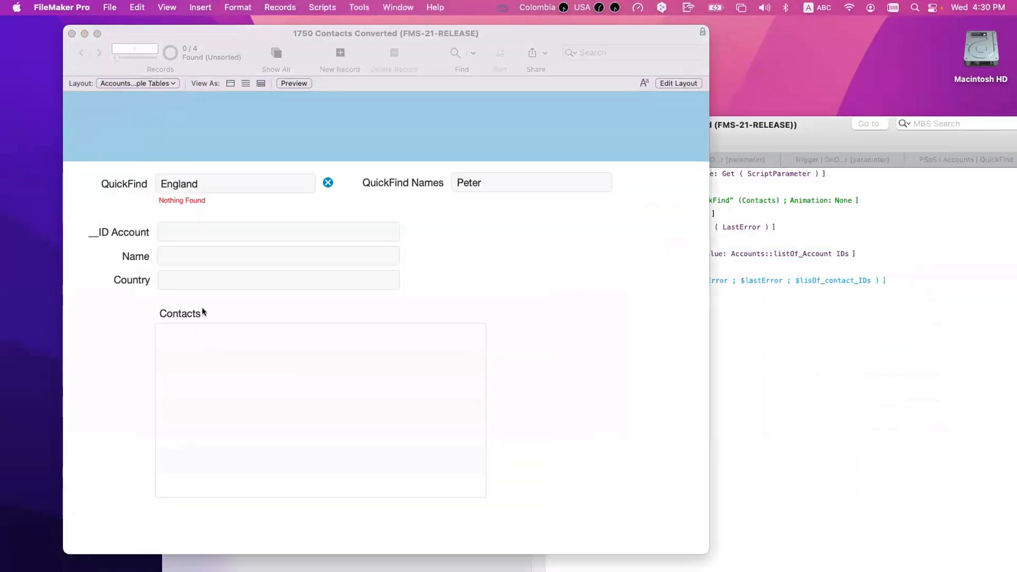
Step: Show all accounts, search QuickFind Names for peter (0 of 4 found), then enter Layout mode
key(super+j)
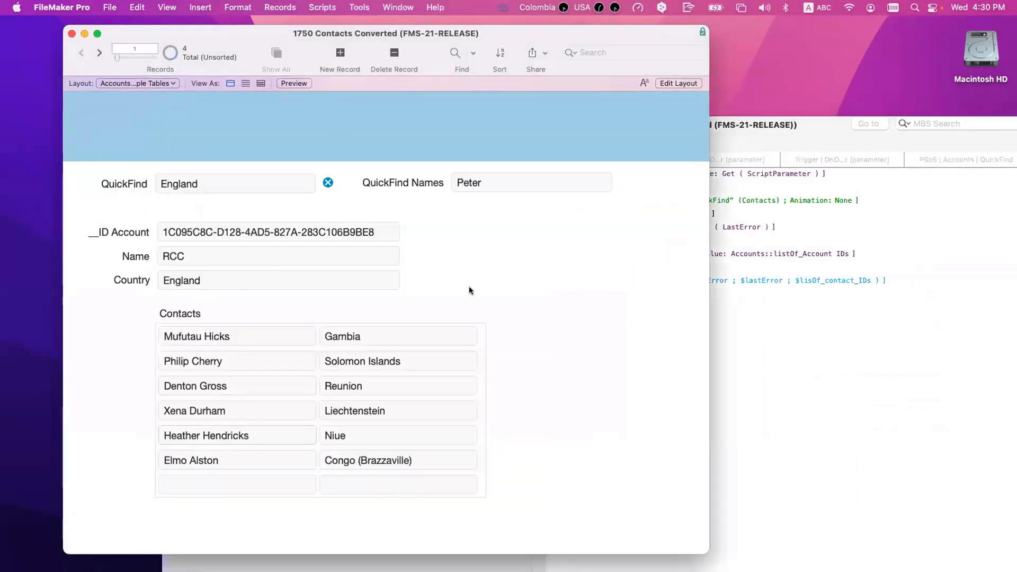
click(838, 355)
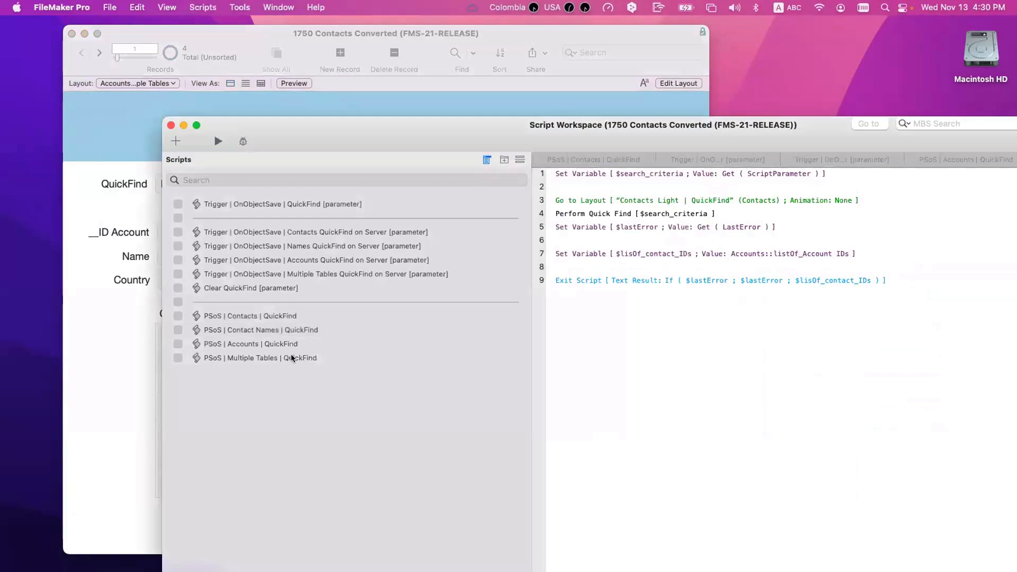
click(273, 329)
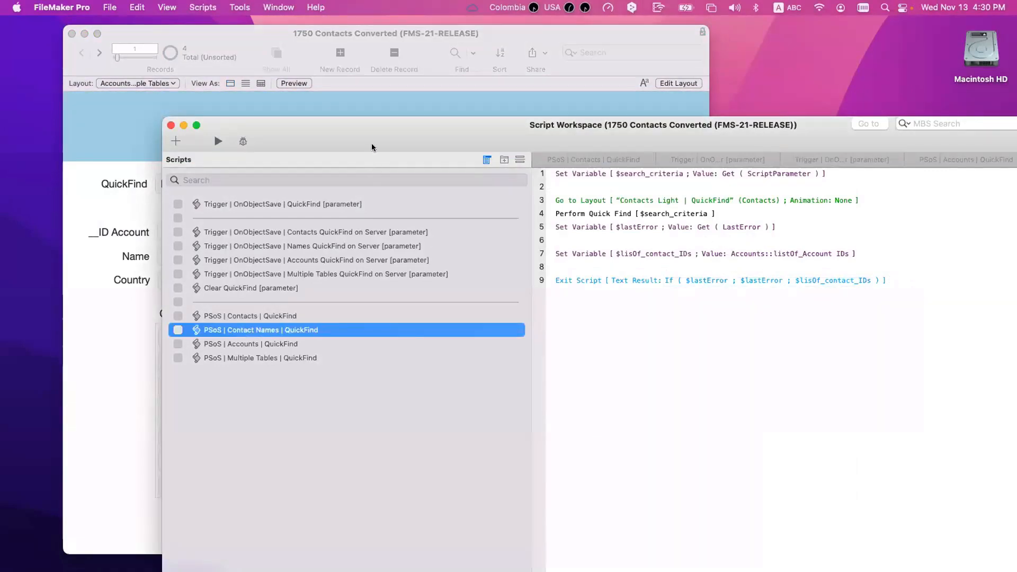
drag(535, 131, 856, 319)
click(510, 181)
triple_click(510, 181)
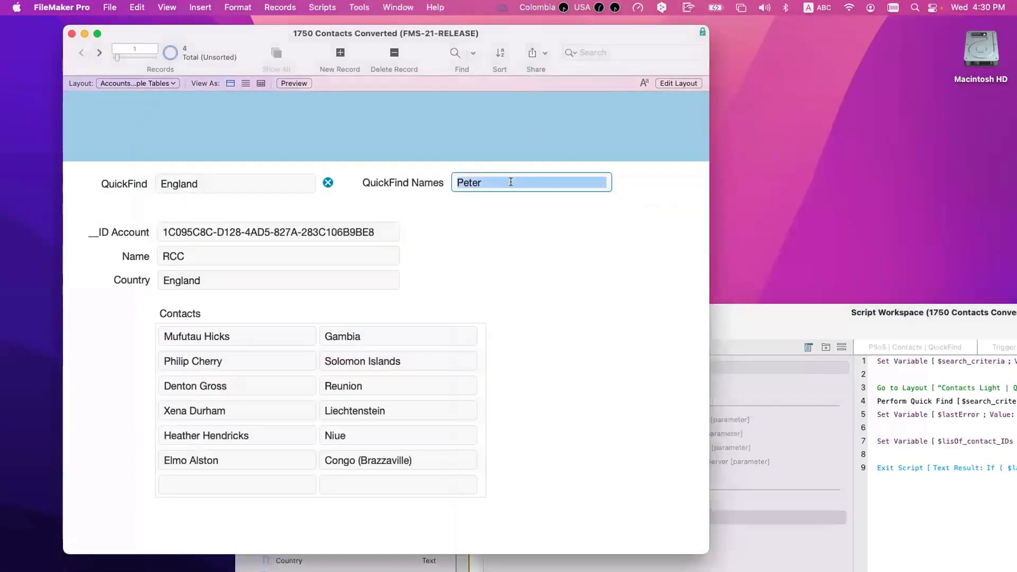
text(peter)
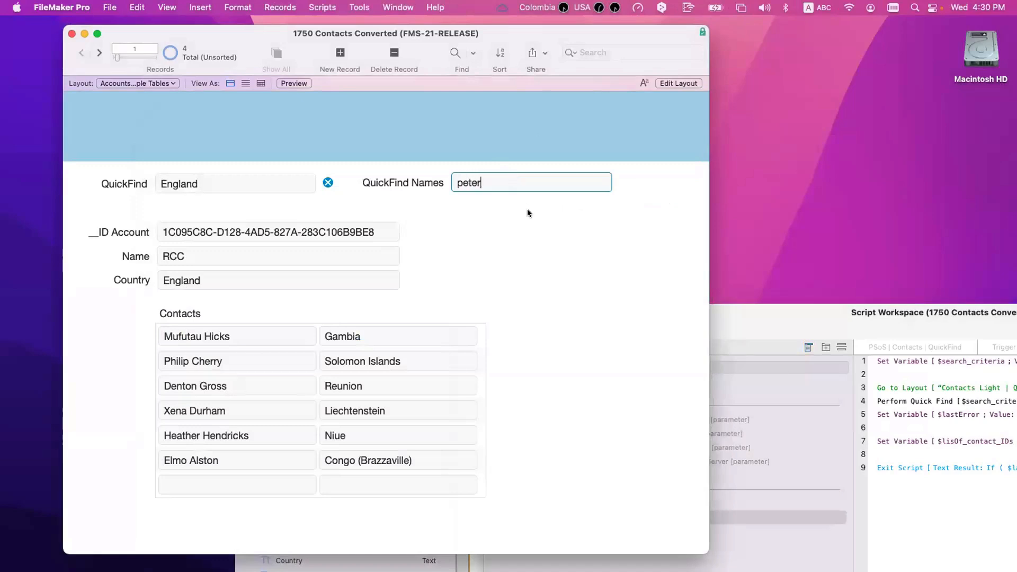
key(Return)
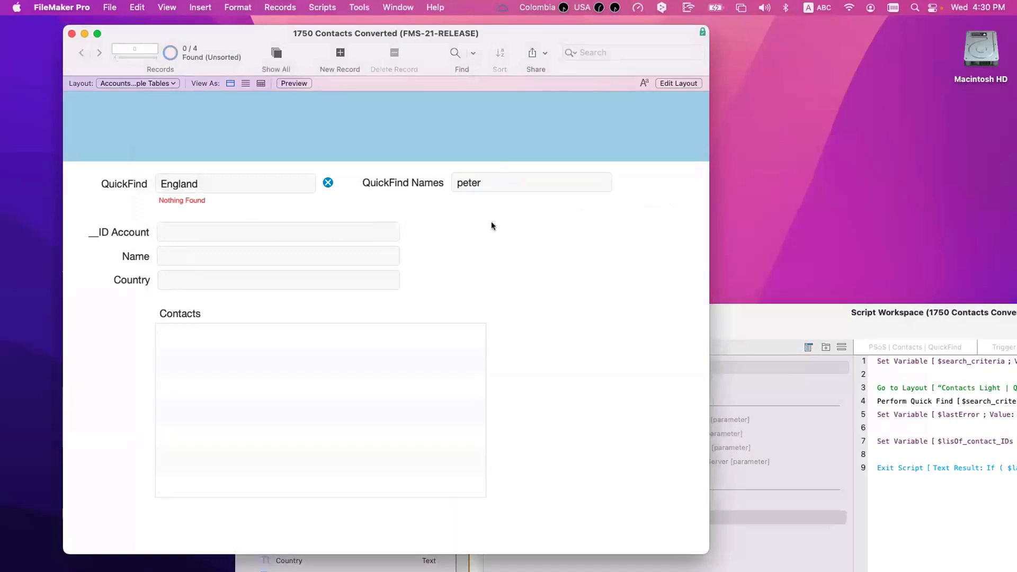
drag(780, 332, 680, 200)
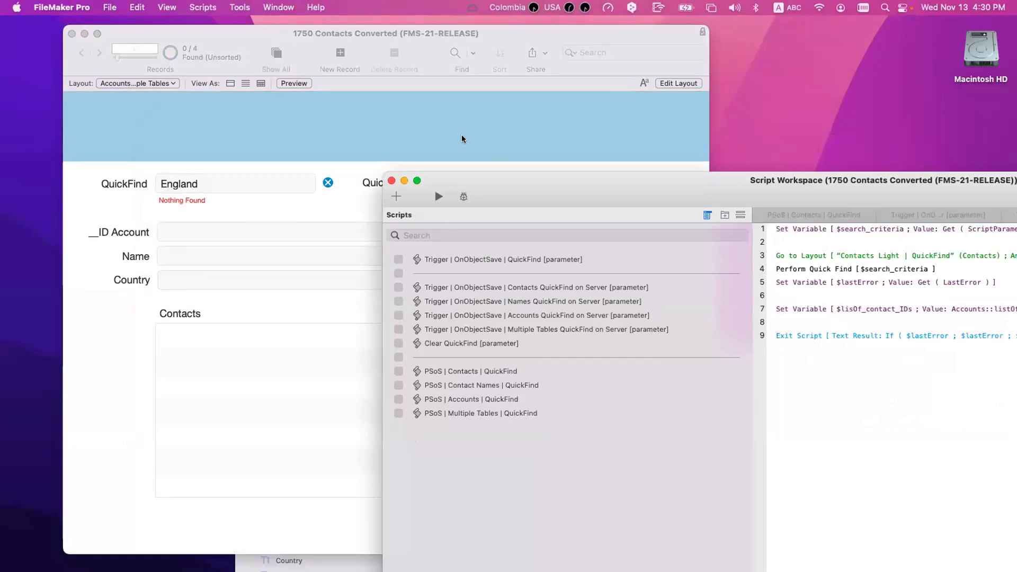
click(462, 138)
key(super+l)
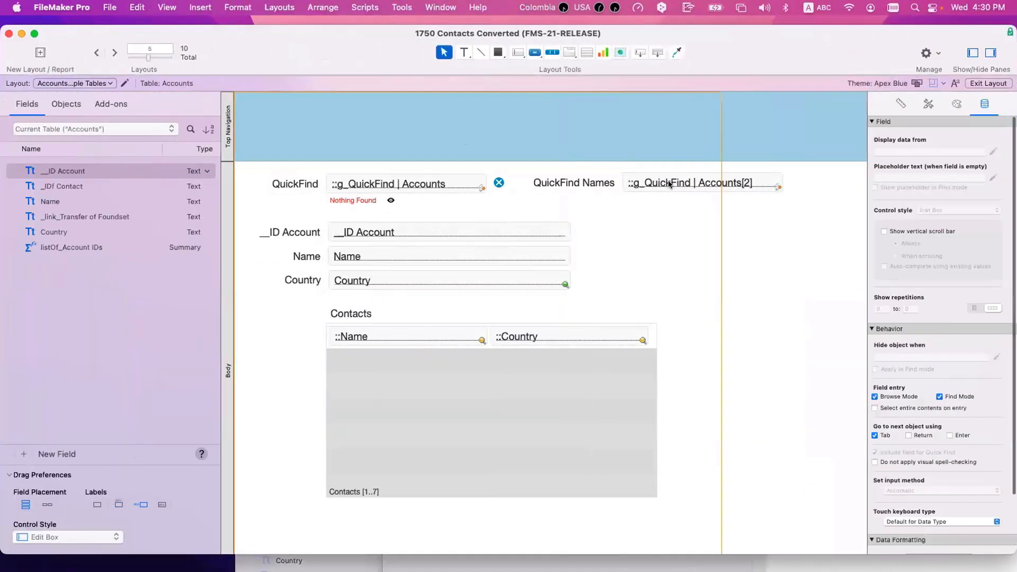
Step: Append [2] to the OnObjectSave parameter, making it Globals::g_QuickFind | Accounts[2]
click(669, 184)
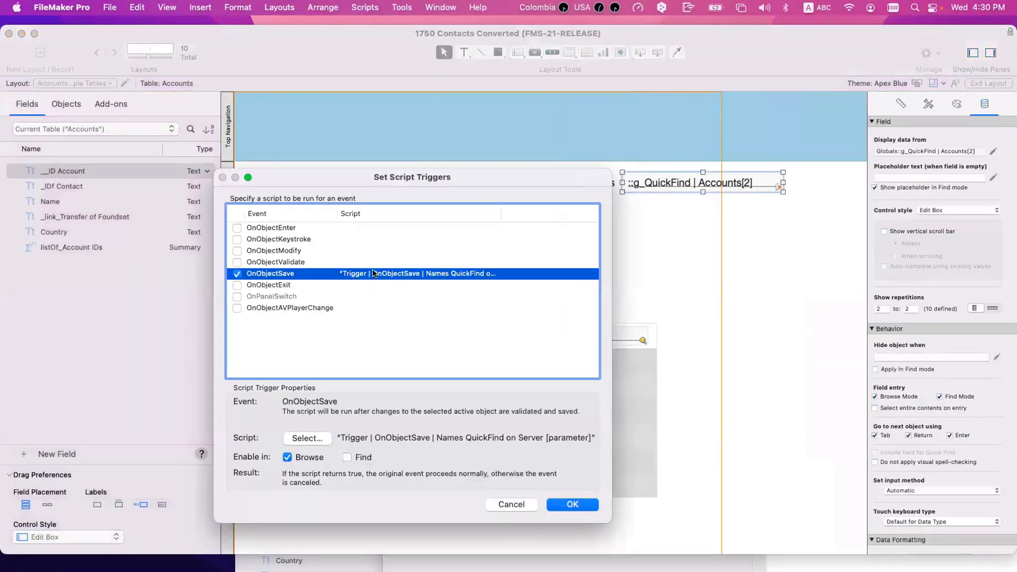
double_click(374, 273)
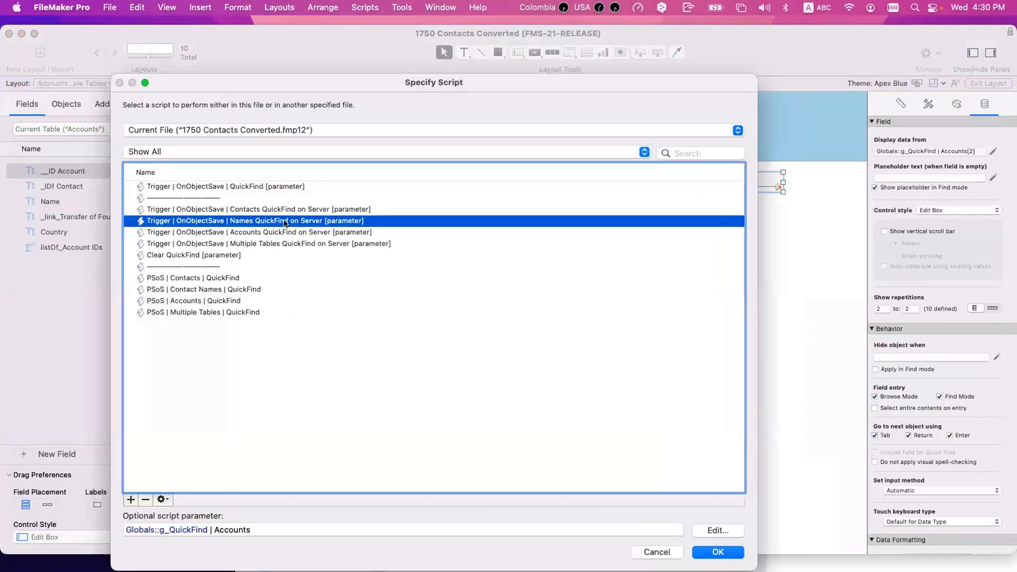
click(249, 529)
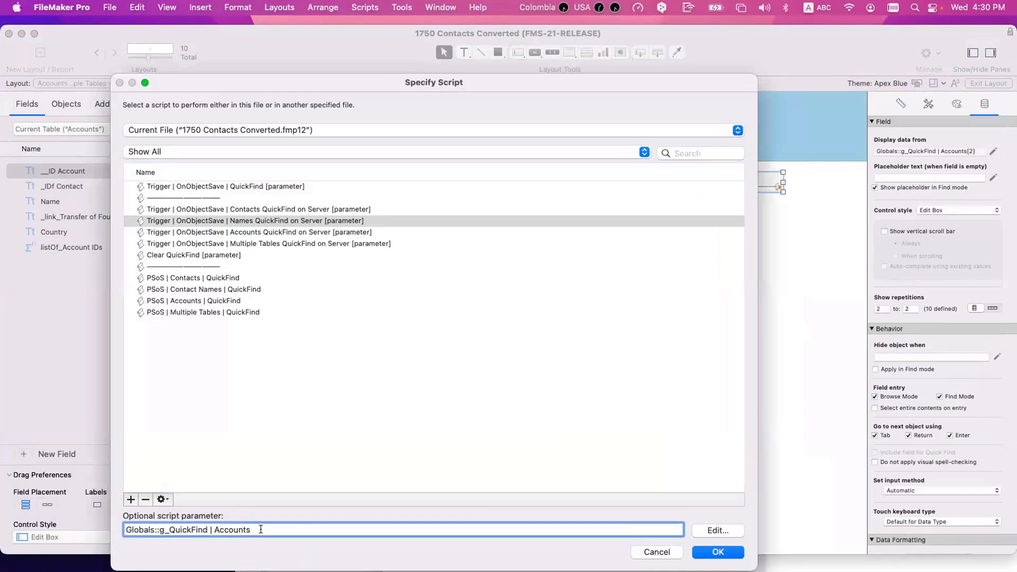
text([2)
click(706, 556)
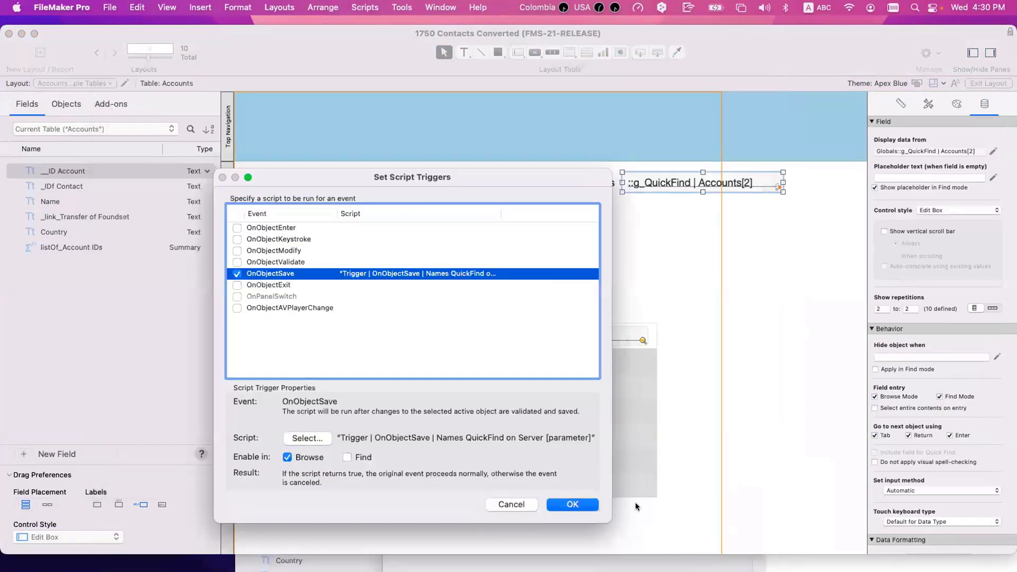
click(566, 506)
click(359, 189)
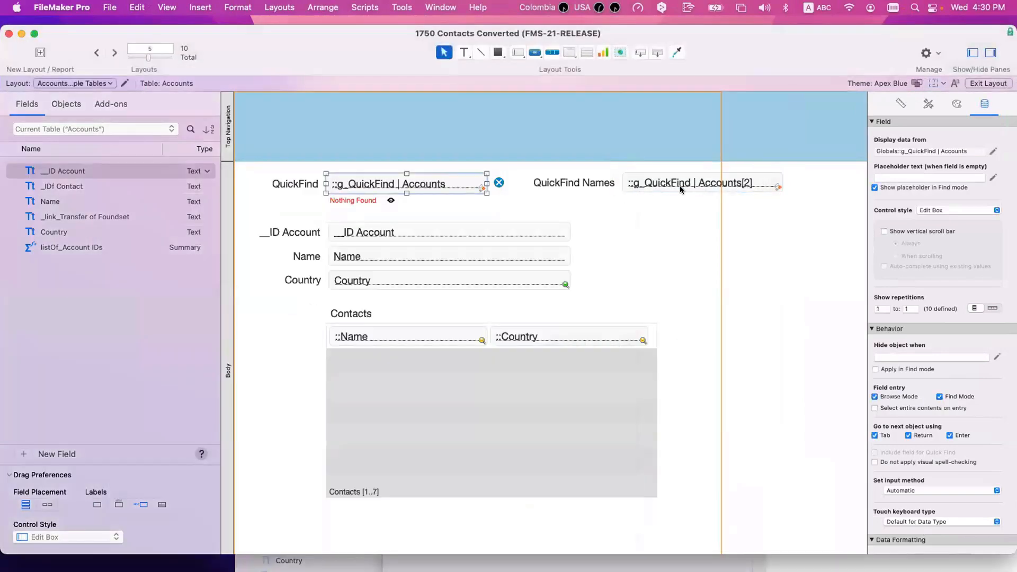
click(682, 188)
Step: In Browse mode, search QuickFind Names for Peter again (0 of 4) and return to Script Workspace
click(431, 188)
key(super+b)
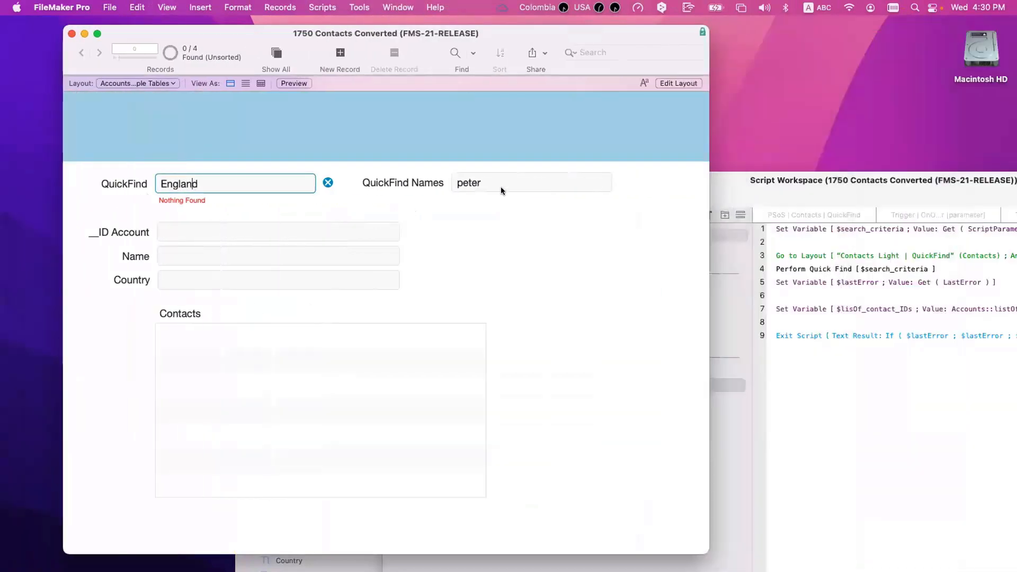
click(501, 185)
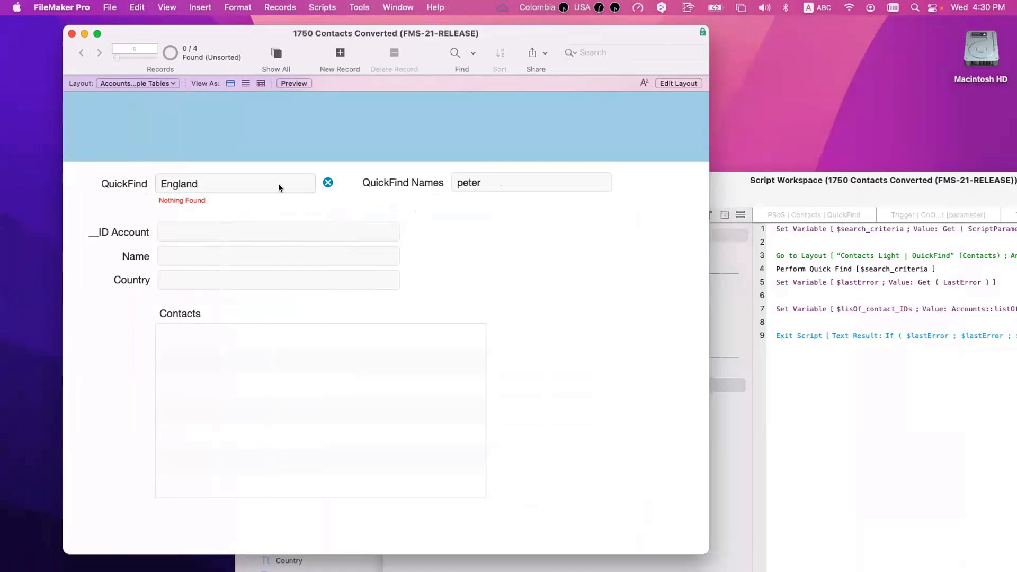
click(491, 178)
text(Peter)
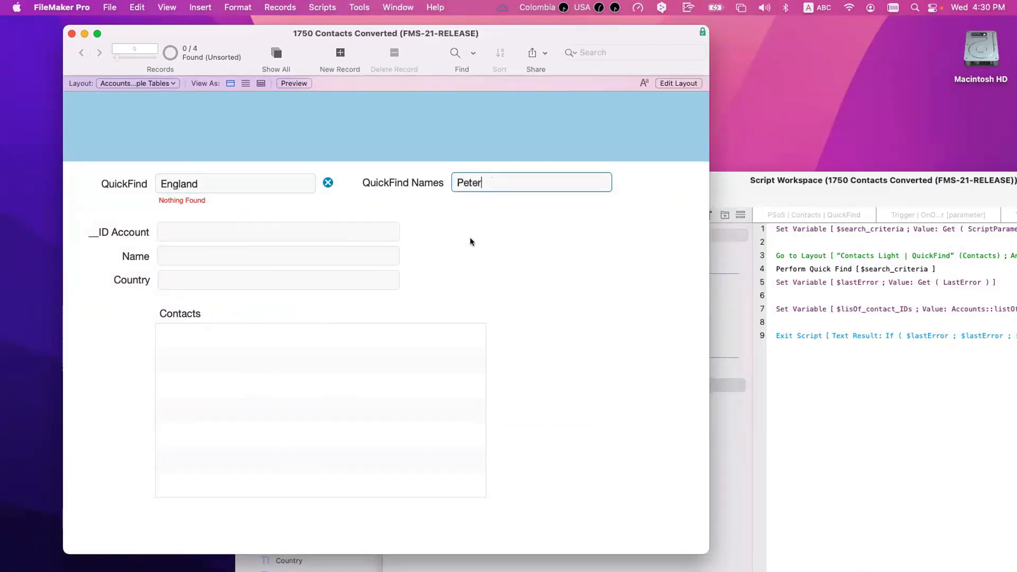
key(Return)
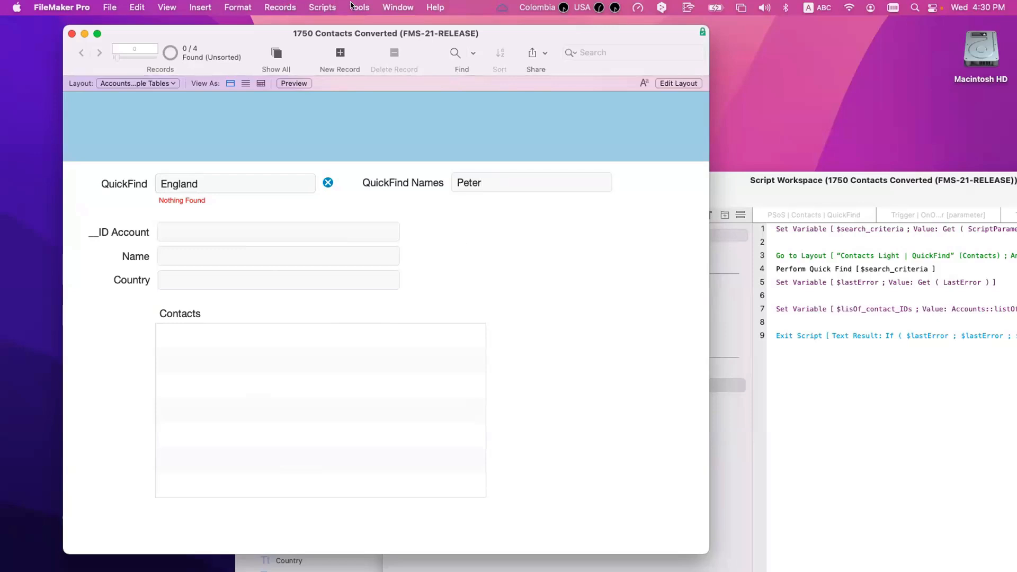
click(727, 431)
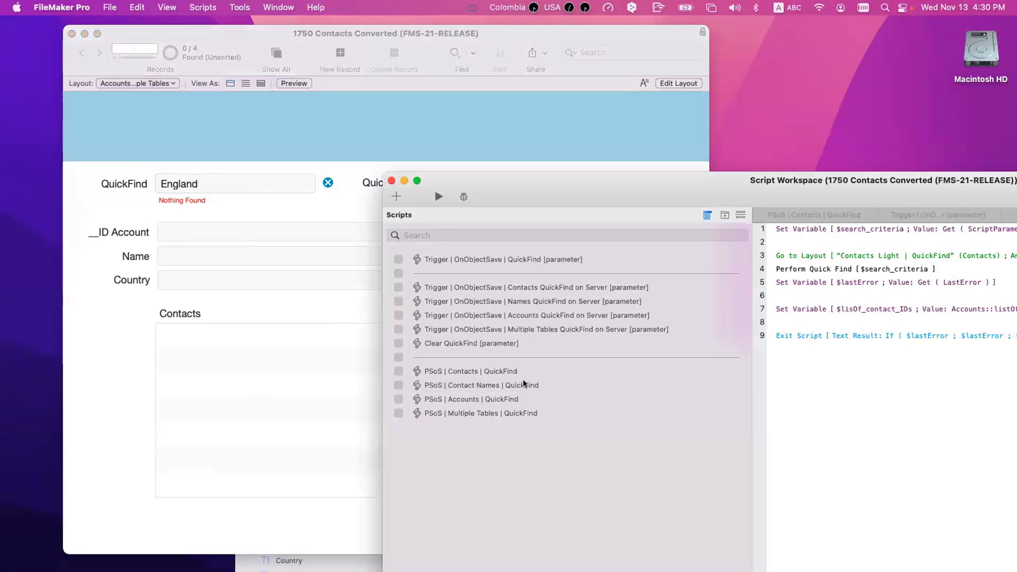
Step: Enable local-run lines 10–12 (New Window through Close Window) and disable line 8's Perform Script on Server
click(525, 385)
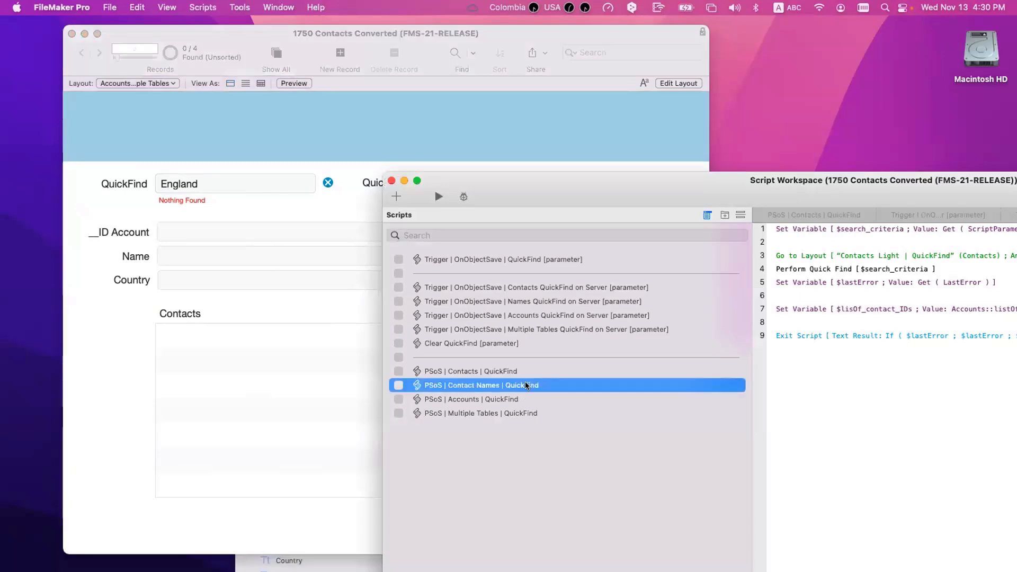
click(526, 301)
click(803, 353)
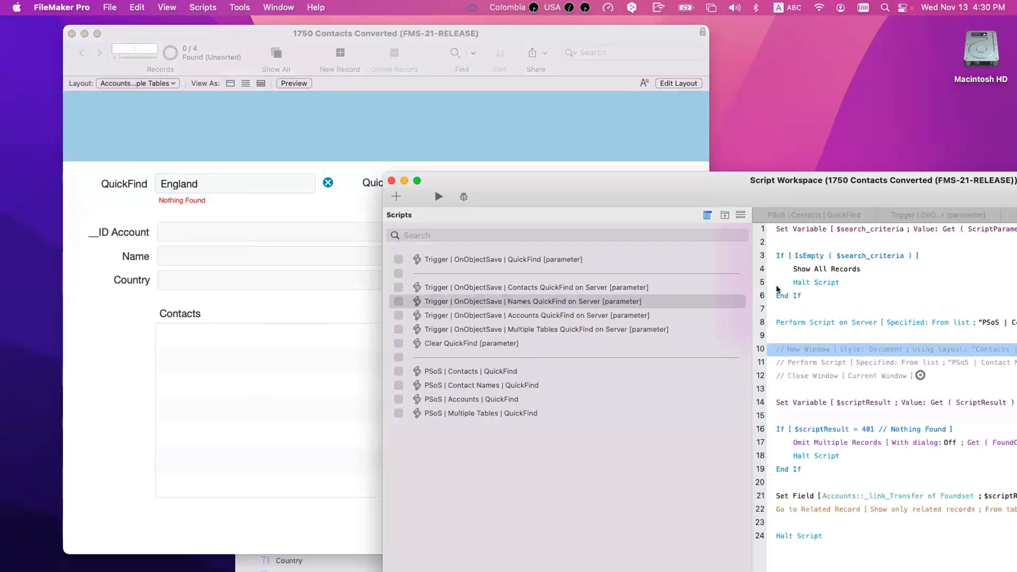
double_click(766, 190)
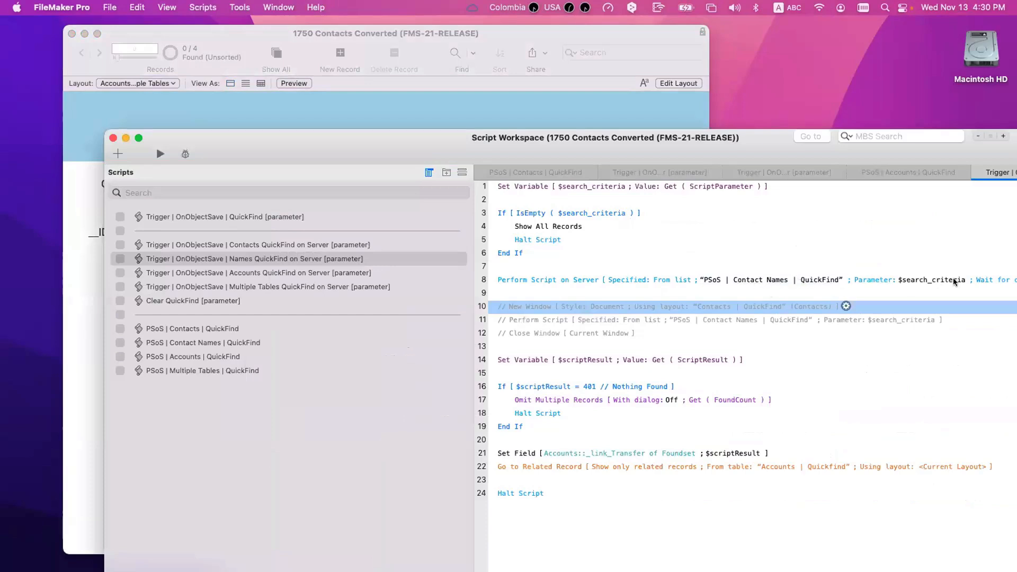
shift+click(524, 334)
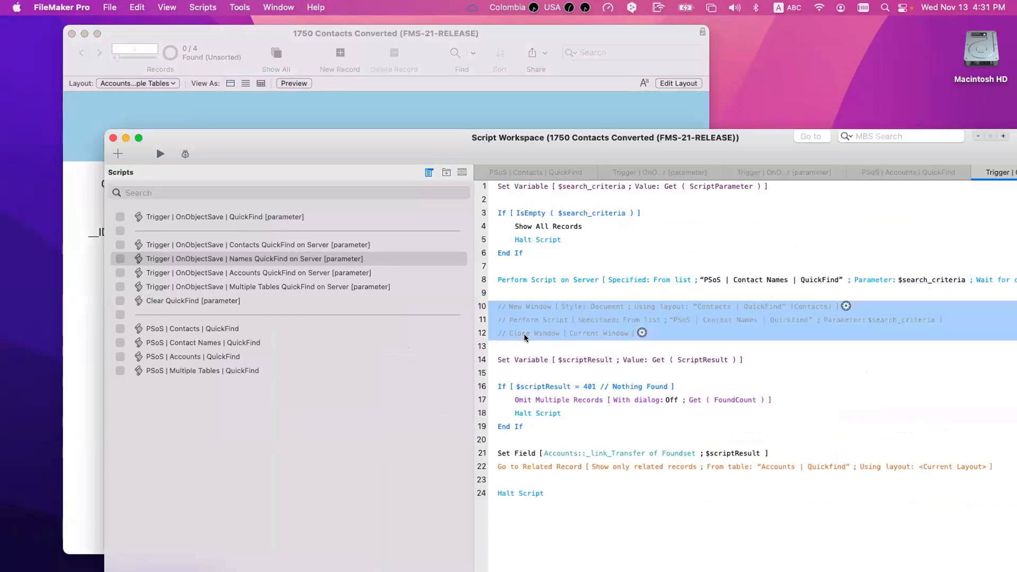
key(super+slash)
click(555, 287)
key(super+slash)
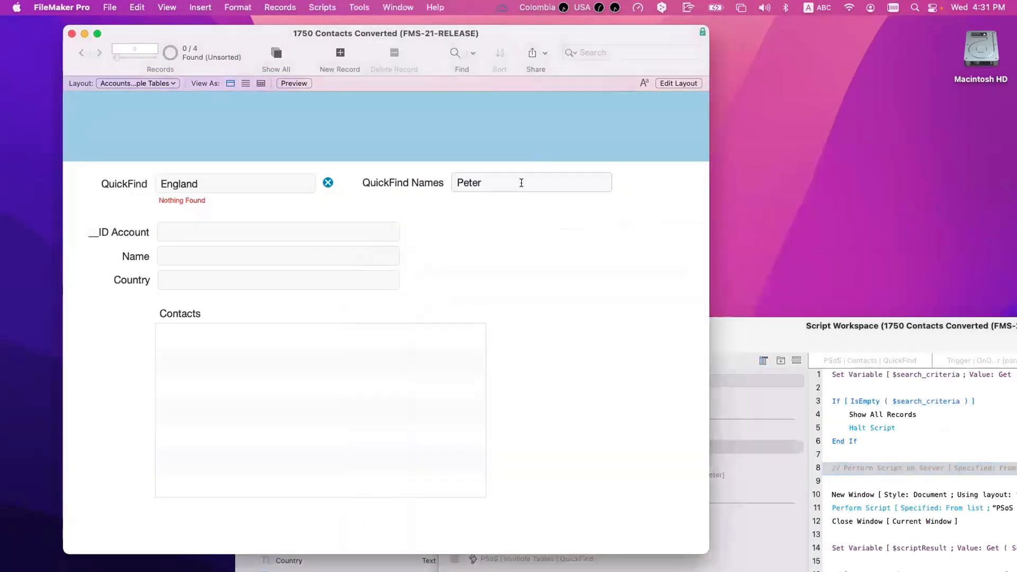
click(522, 182)
Step: Turn on Script Debugger and step into PSoS | Contact Names | QuickFind through its quick find
click(359, 7)
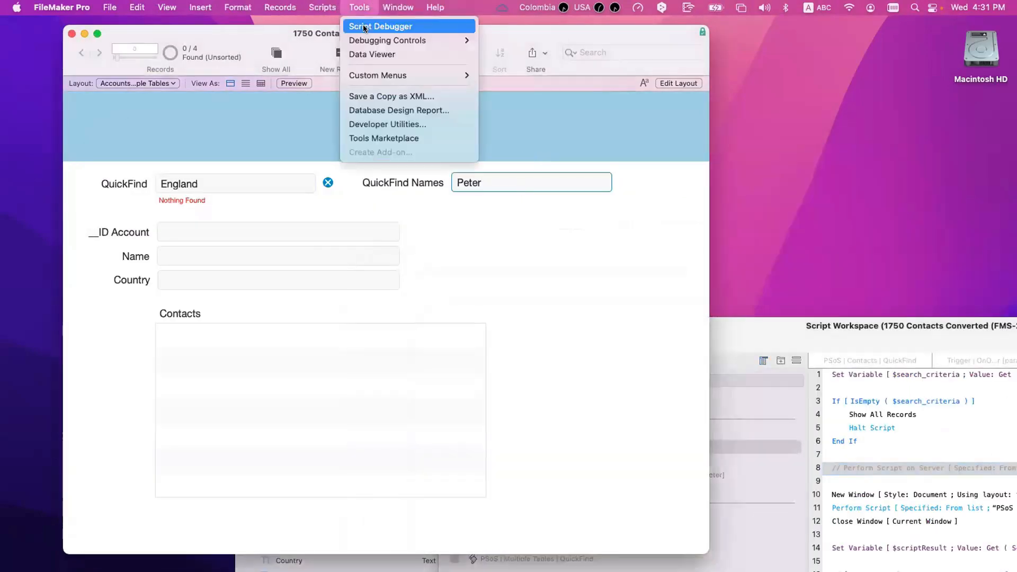
click(373, 25)
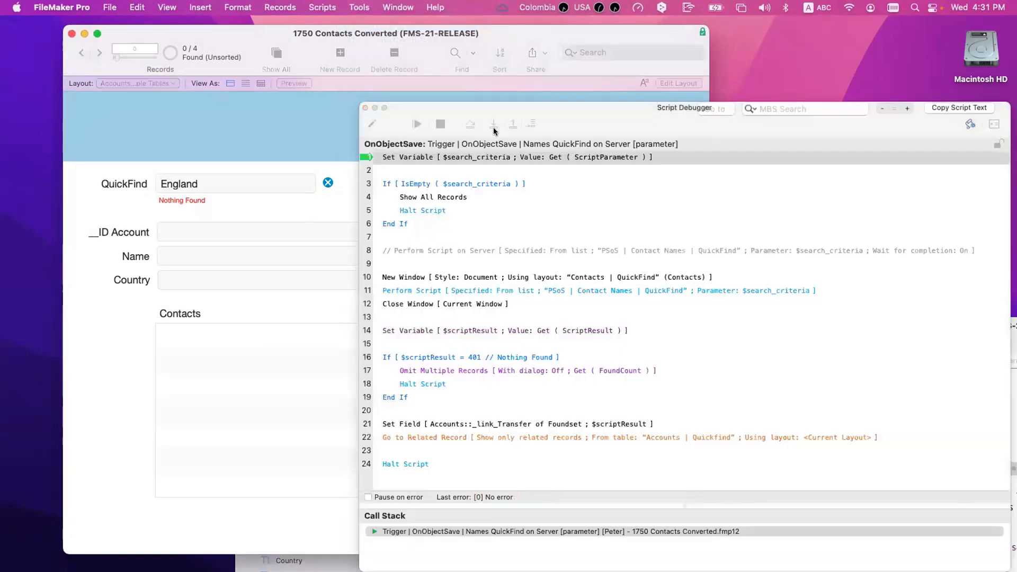
click(493, 125)
click(493, 125)
click(493, 128)
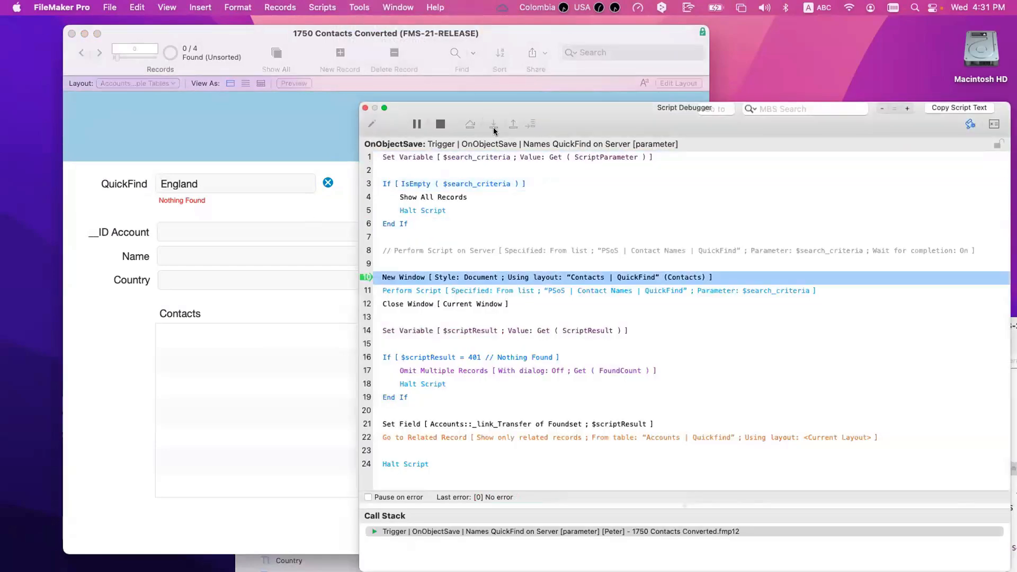
click(493, 128)
click(493, 127)
click(494, 128)
click(493, 127)
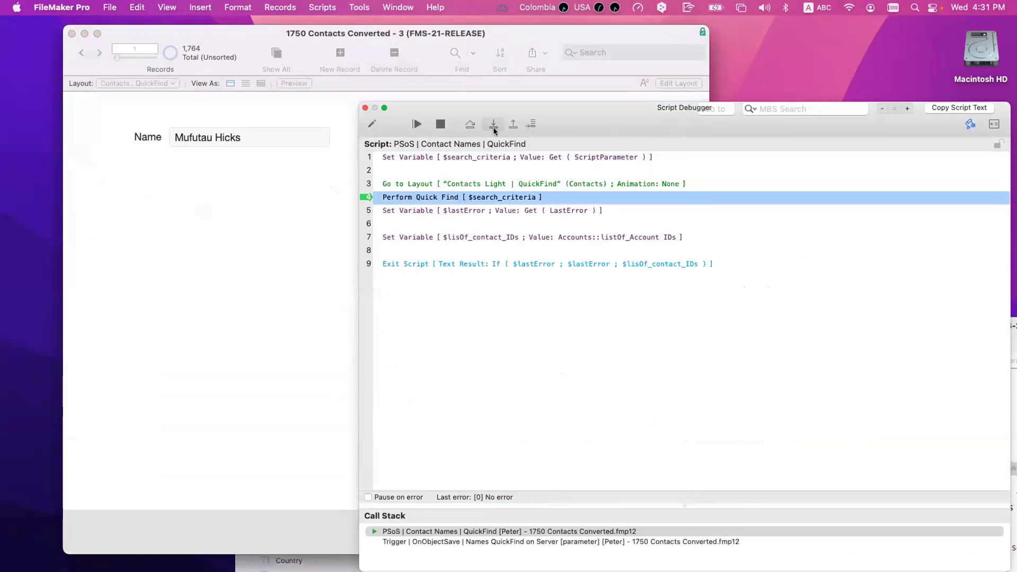
click(493, 127)
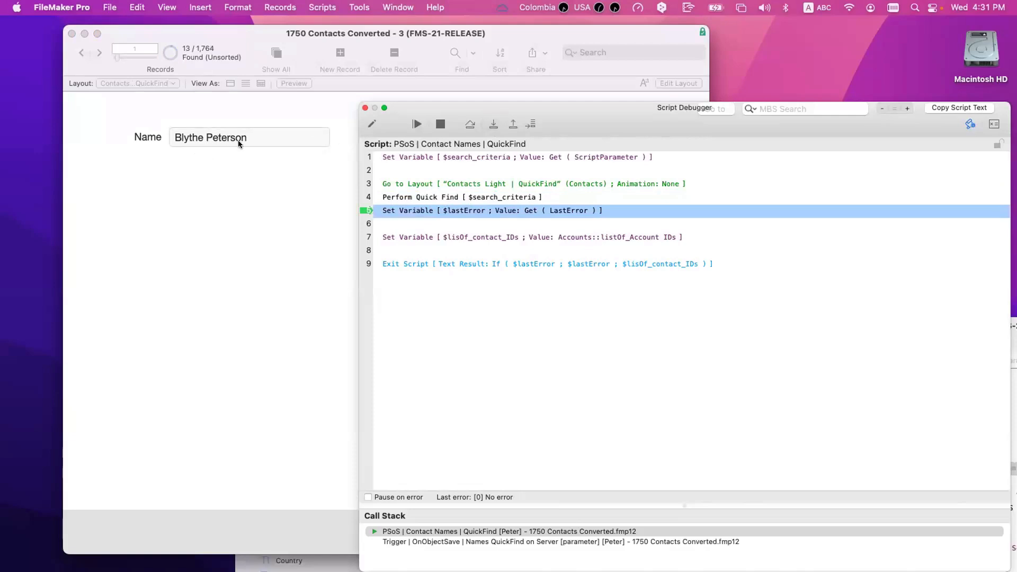
Step: Step back out to the OnObjectSave script's Nothing Found check, inspect variables, and halt
click(491, 124)
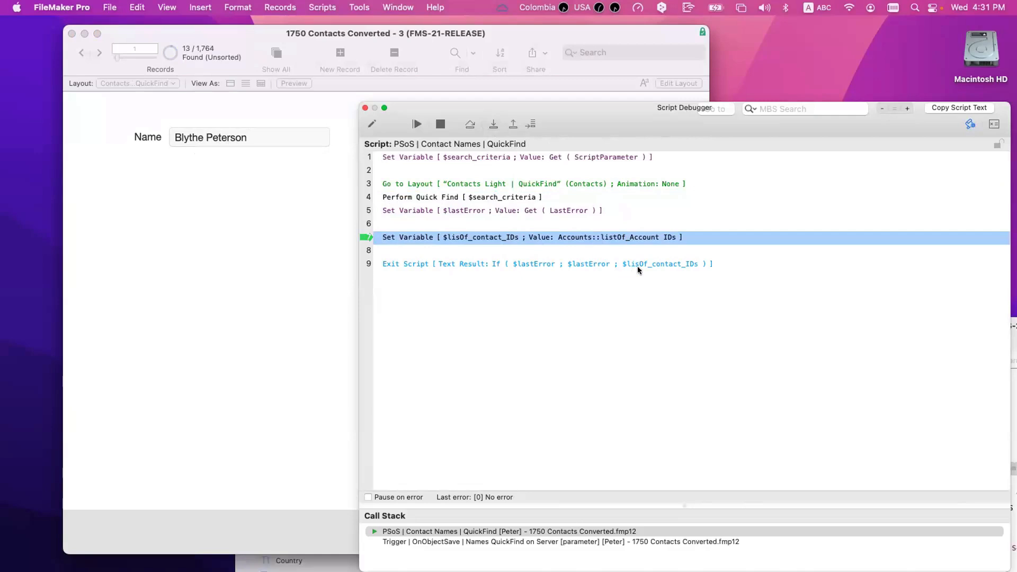
click(492, 125)
click(492, 126)
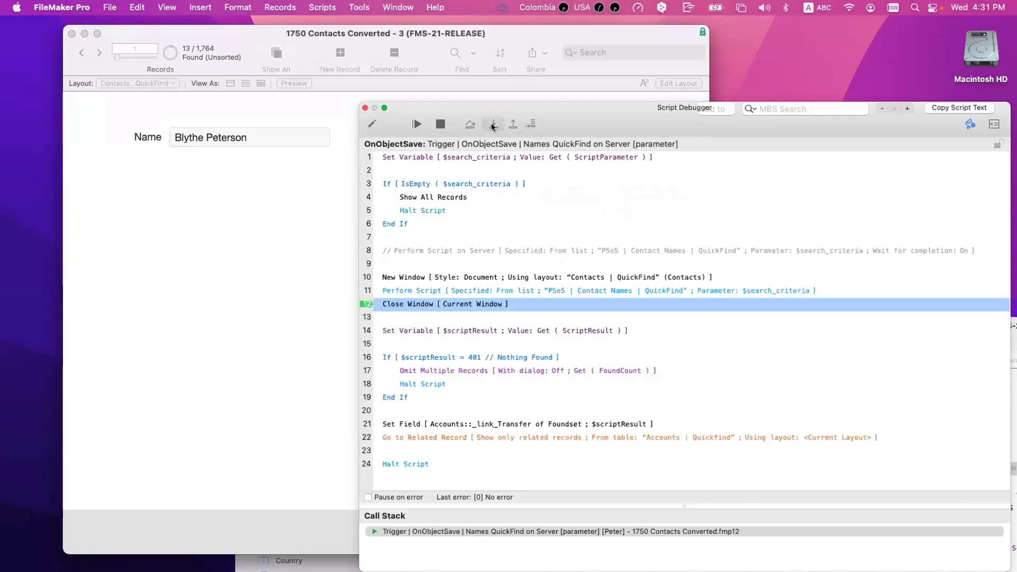
click(492, 125)
click(493, 126)
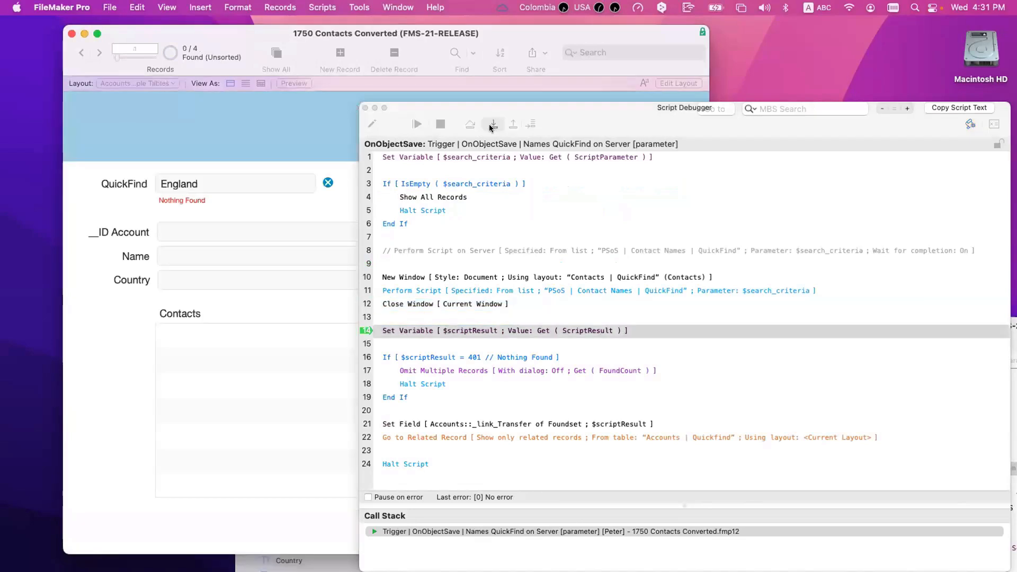
click(994, 125)
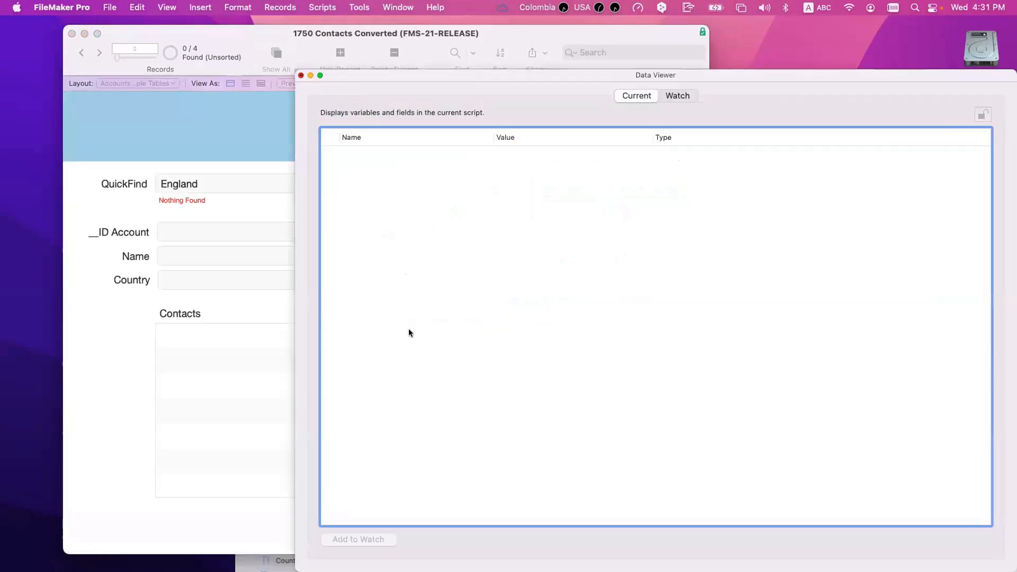
key(super+w)
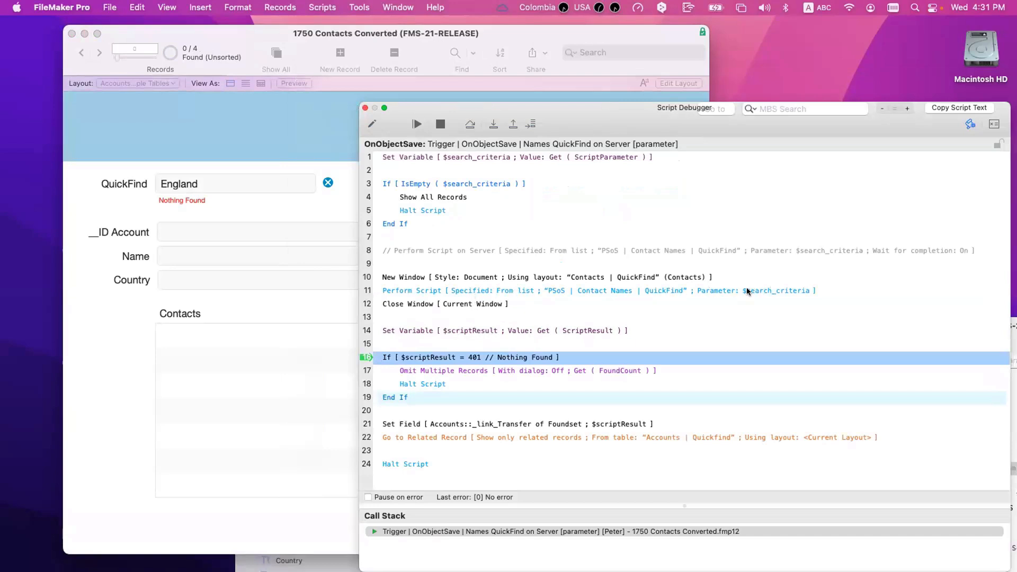
click(439, 124)
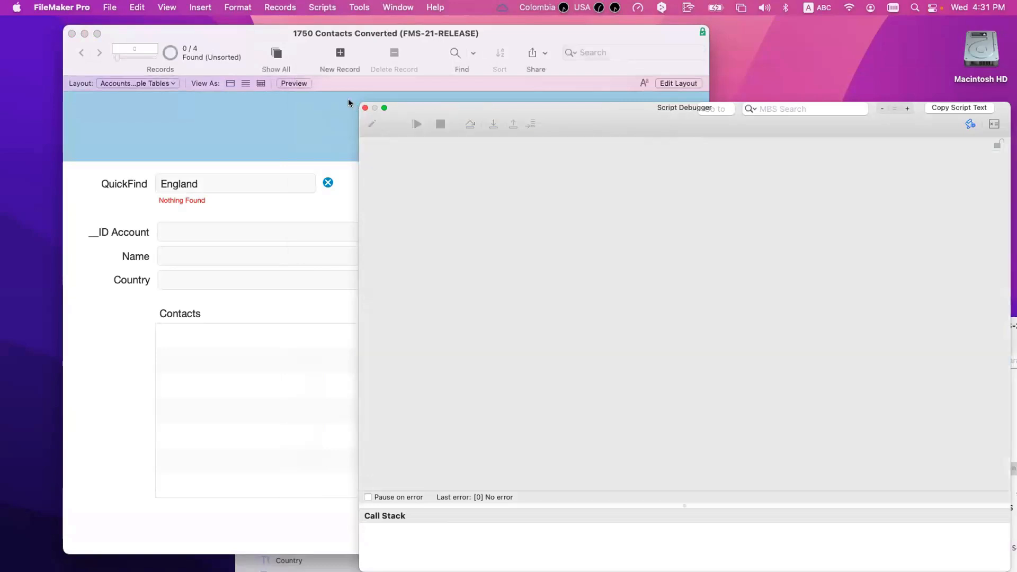
Step: Close the Script Debugger and open line 7's Set Variable in the PSoS | Contact Names | QuickFind script
click(363, 107)
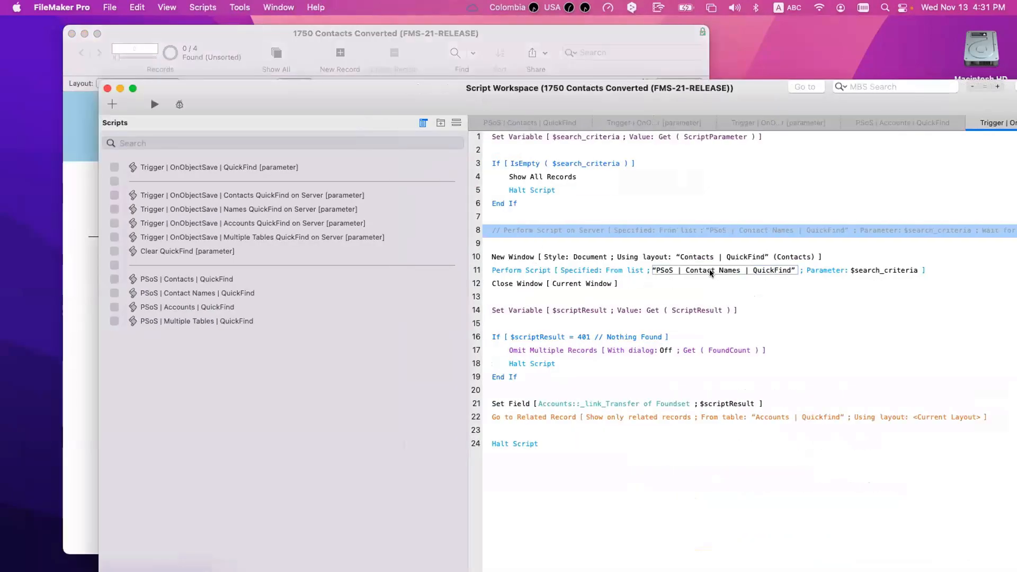
click(713, 274)
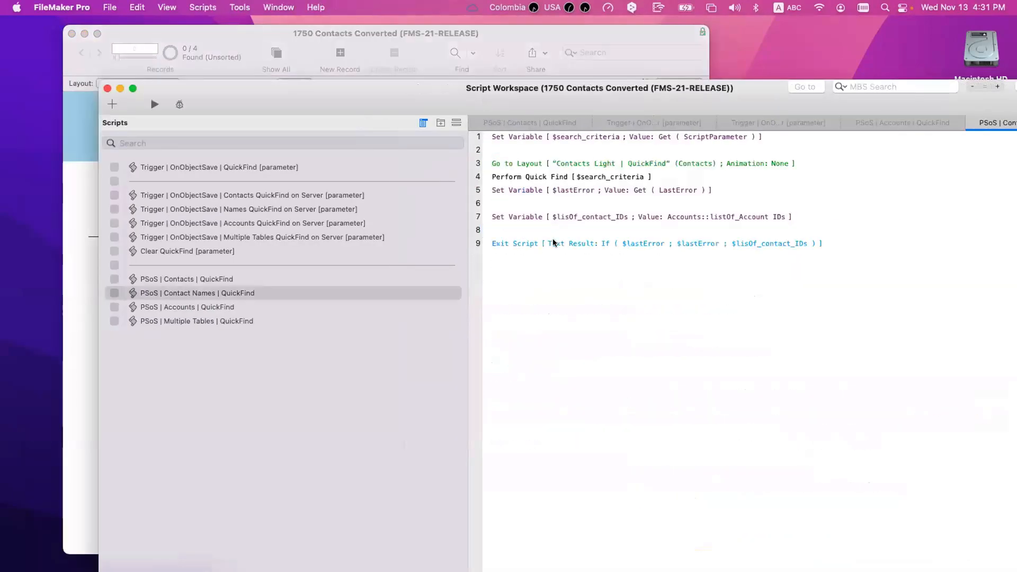
double_click(578, 219)
Step: Check the 'contact' variable name, cancel without changes, and return to the Accounts window
click(287, 258)
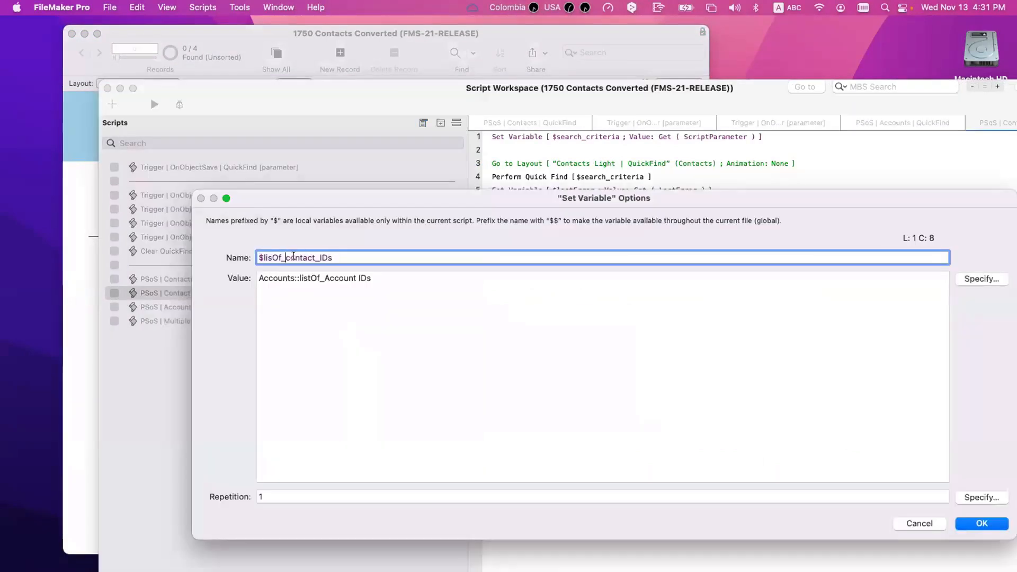
drag(286, 258, 316, 257)
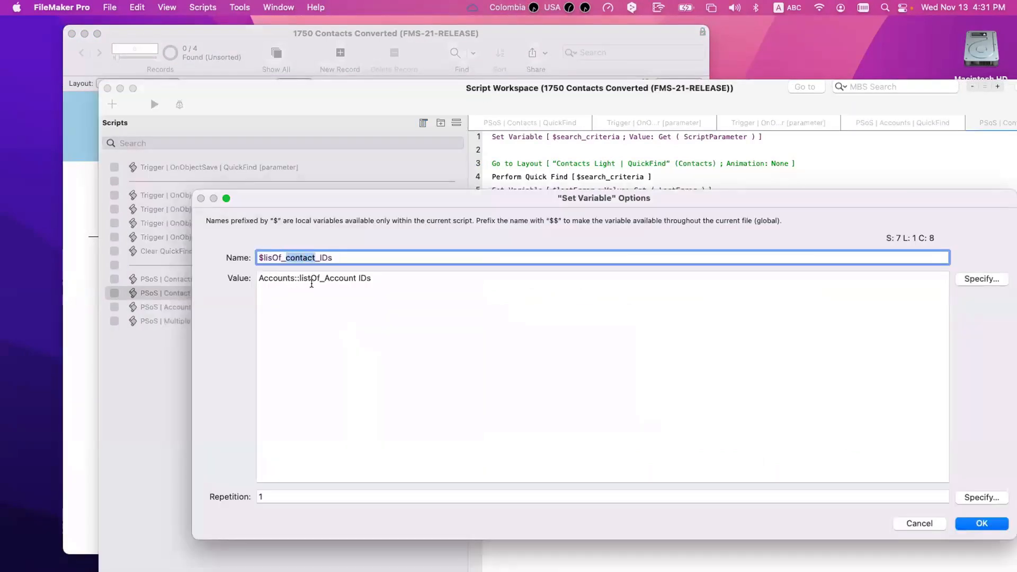
key(Escape)
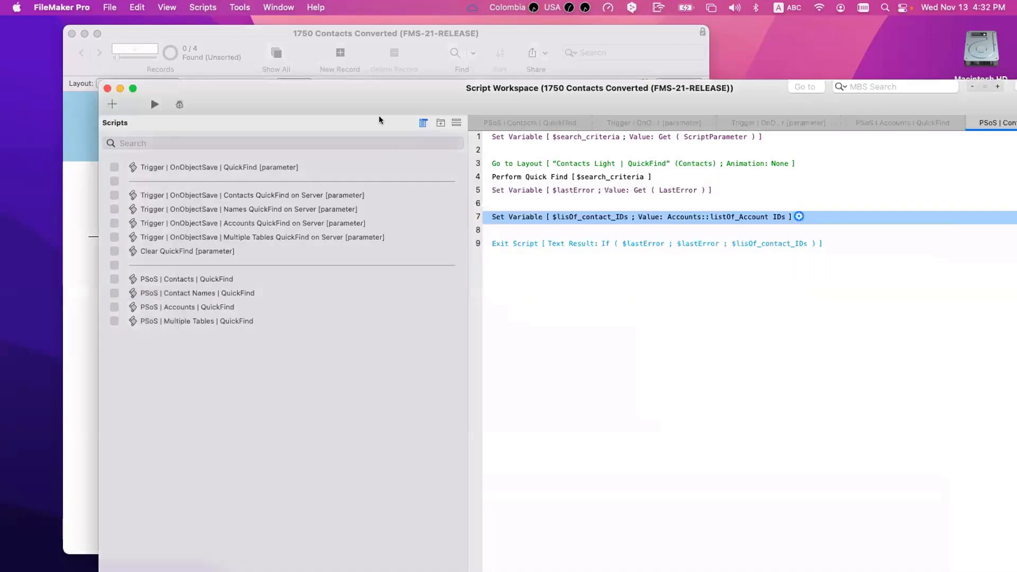
drag(378, 108, 806, 218)
click(380, 290)
Step: Show all 4 accounts and browse past ACME and Test 1 to Test 2 and its matching contact
click(275, 53)
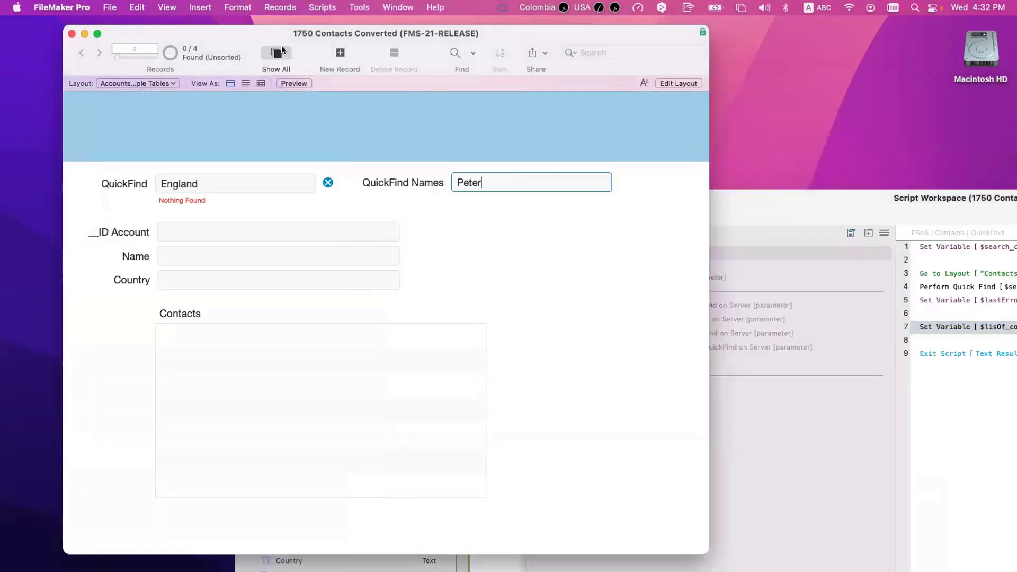
click(99, 51)
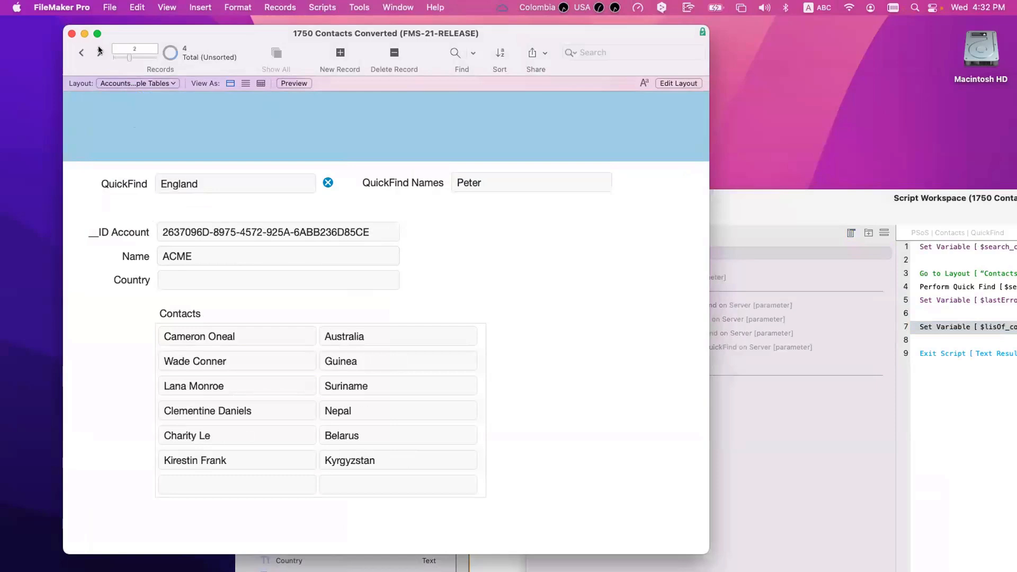
click(99, 50)
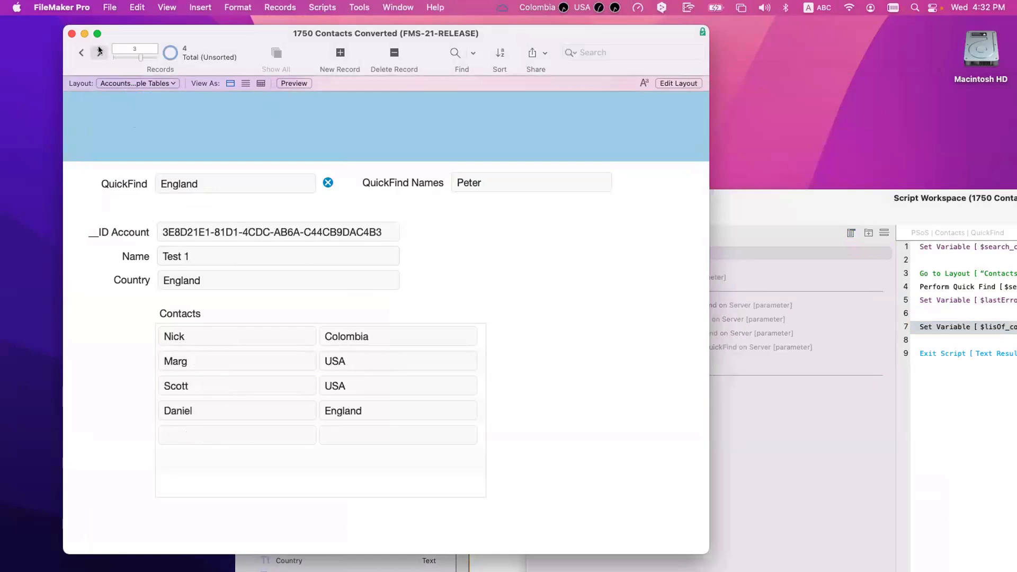
click(99, 51)
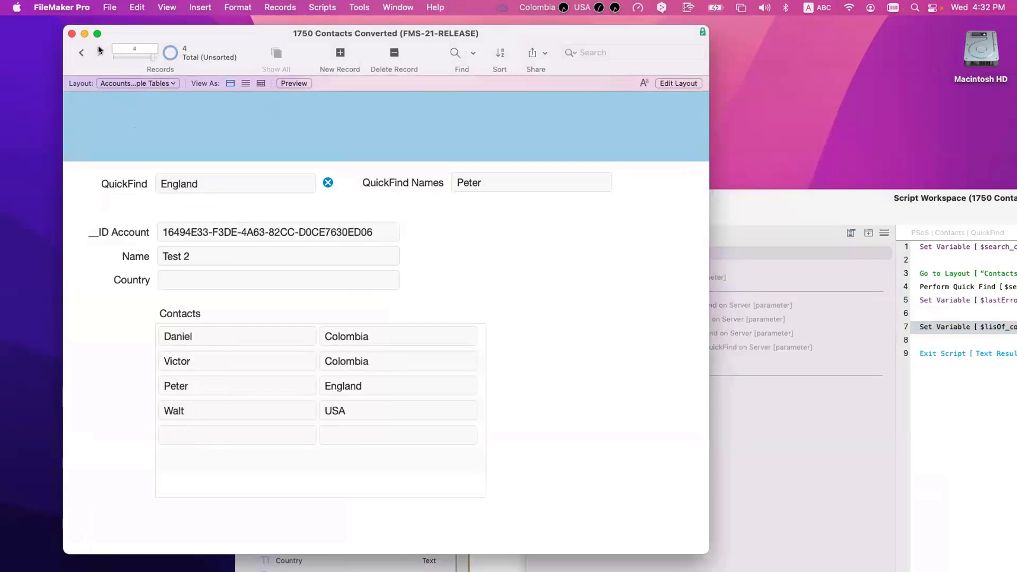
click(205, 377)
click(249, 298)
scroll(200, 390, down, 1)
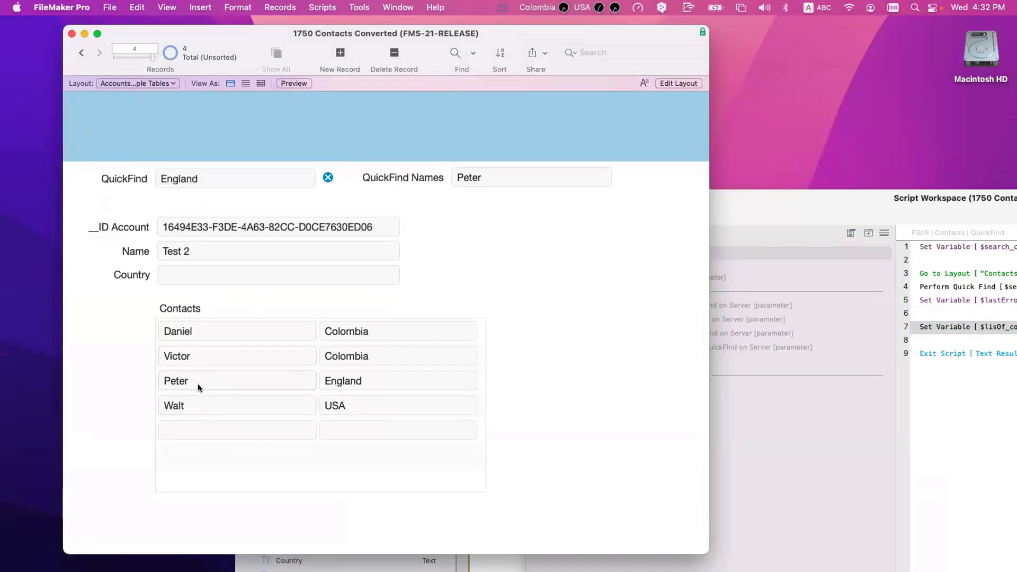
Step: Enlarge then restore the script editor, and check the QuickFind and QuickFind Names fields on the Accounts layout
double_click(900, 198)
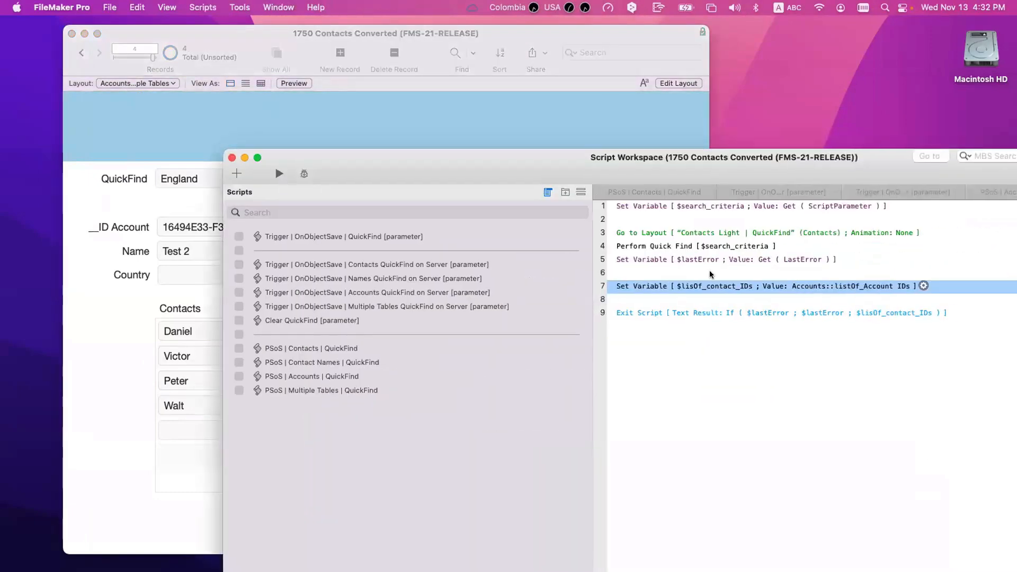
double_click(635, 171)
click(475, 177)
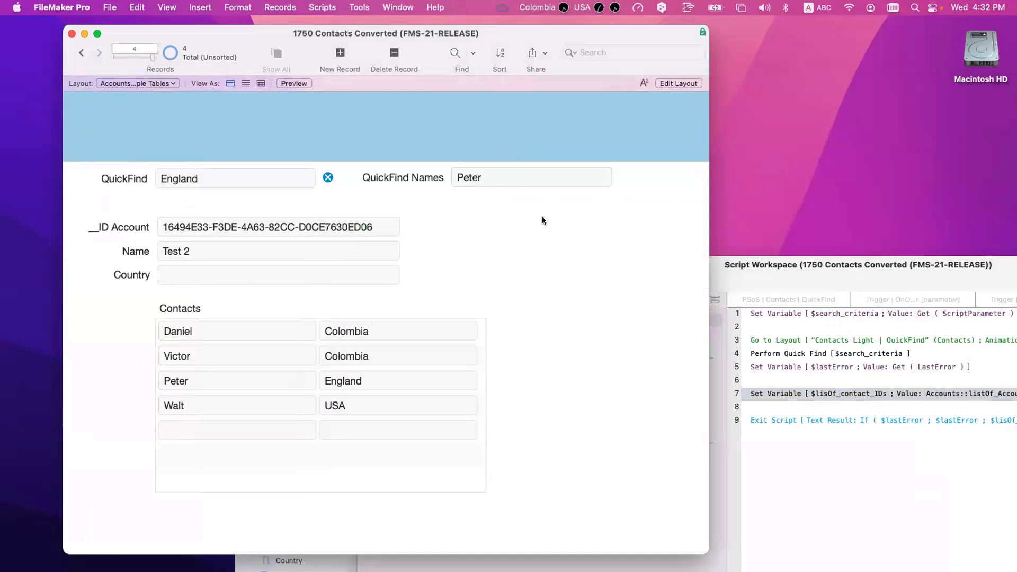
click(476, 178)
click(232, 179)
click(488, 178)
click(481, 249)
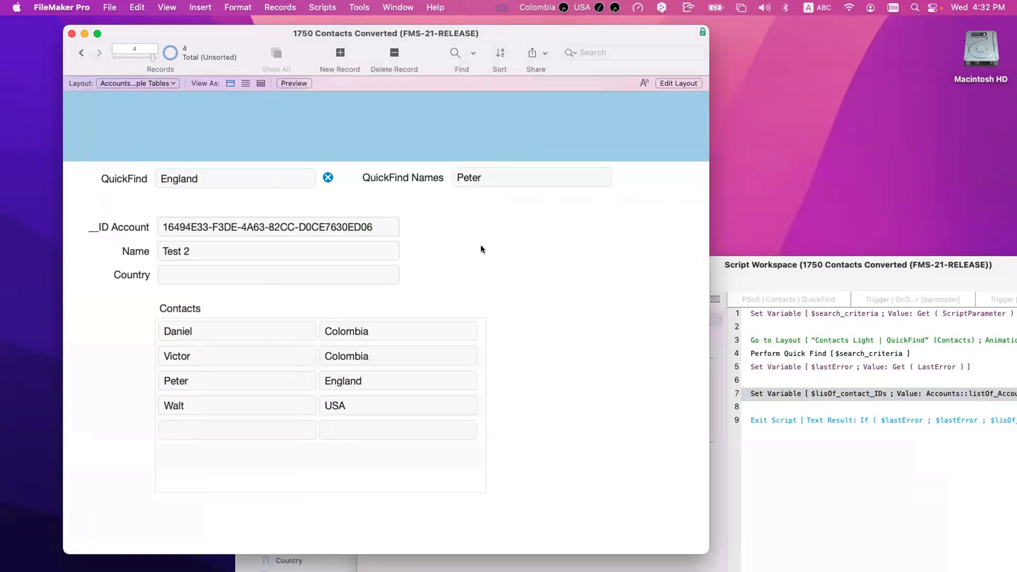
Step: In Manage Layouts, select the three QuickFind layouts, then close it and reactivate the Accounts window
key(super+shift+s)
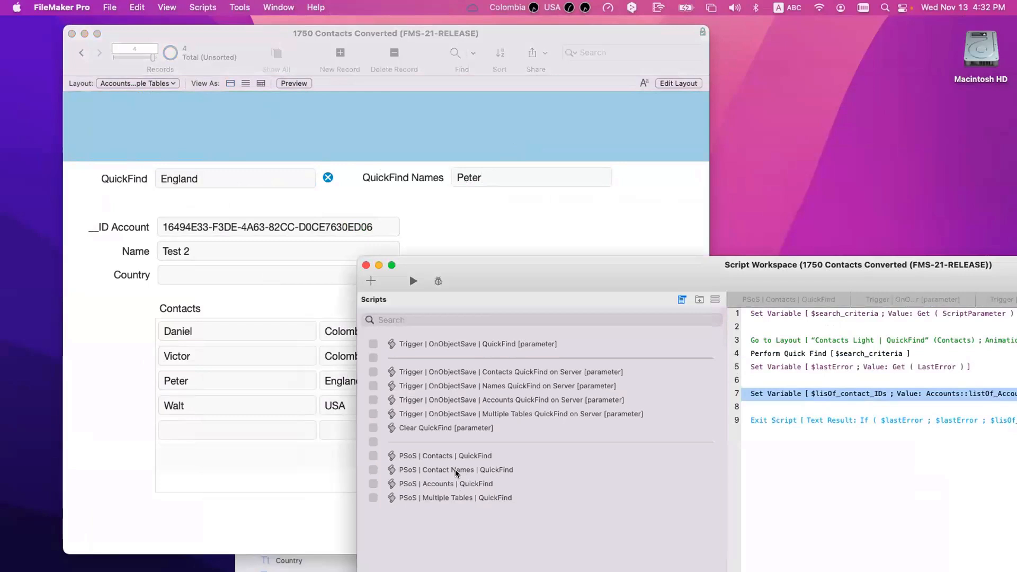
key(super+w)
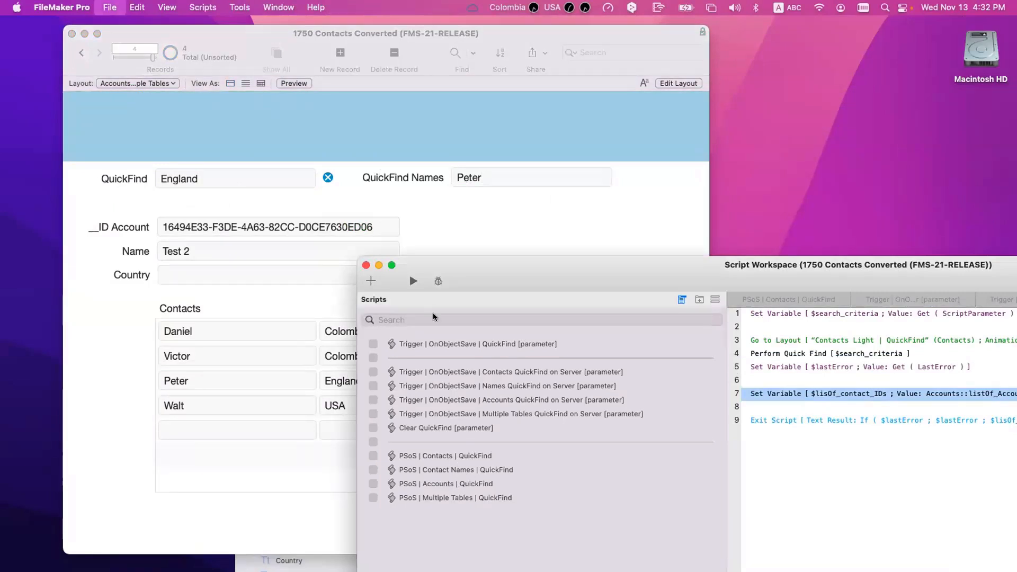
drag(196, 173, 196, 191)
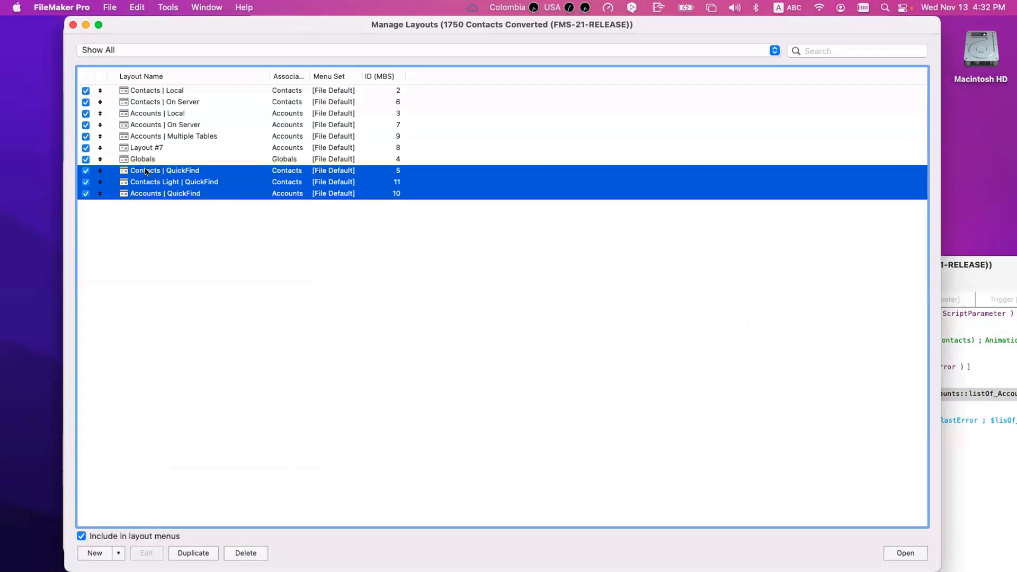
click(73, 25)
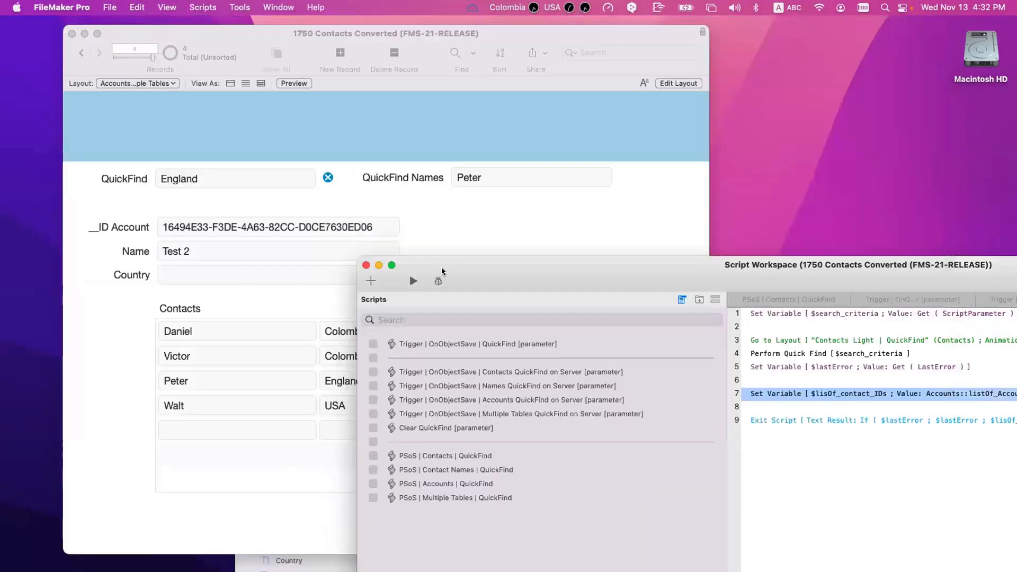
click(524, 229)
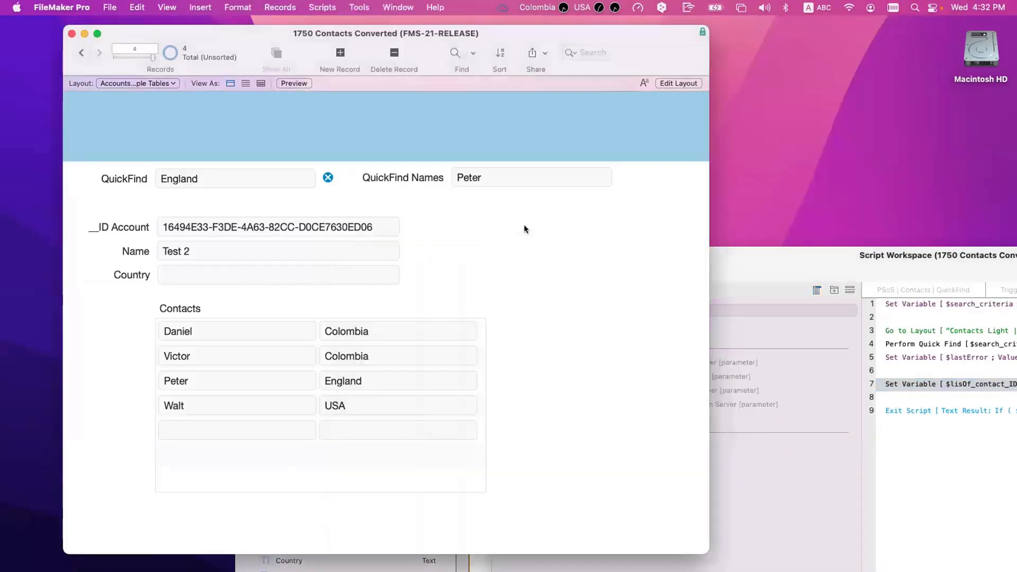
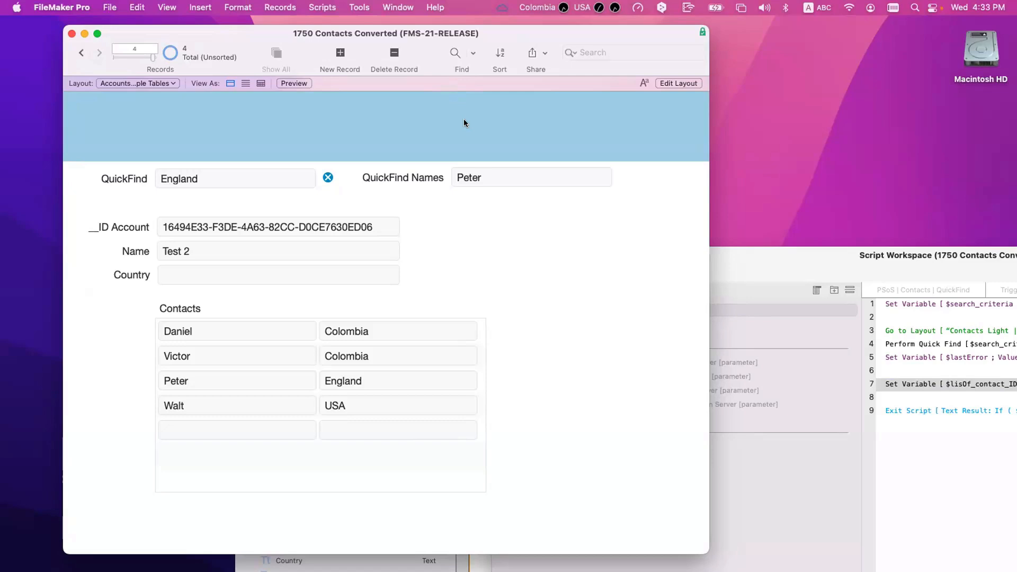
Step: Open Manage Database on the Fields tab to view the Accounts table's six fields
key(super+shift+d)
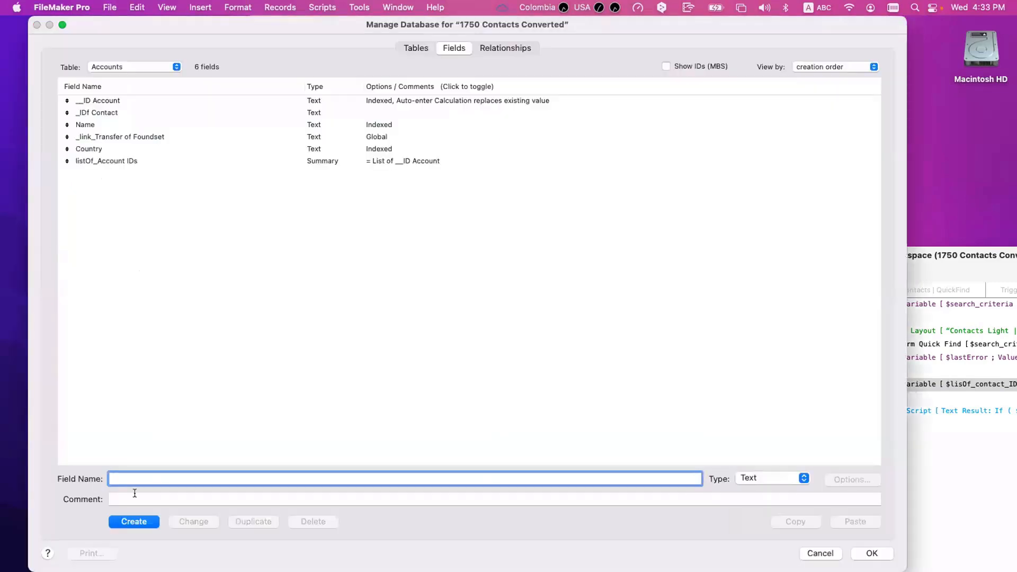
Step: Add a Text field named Status to Accounts, then switch to Layout mode
text(Status)
click(148, 523)
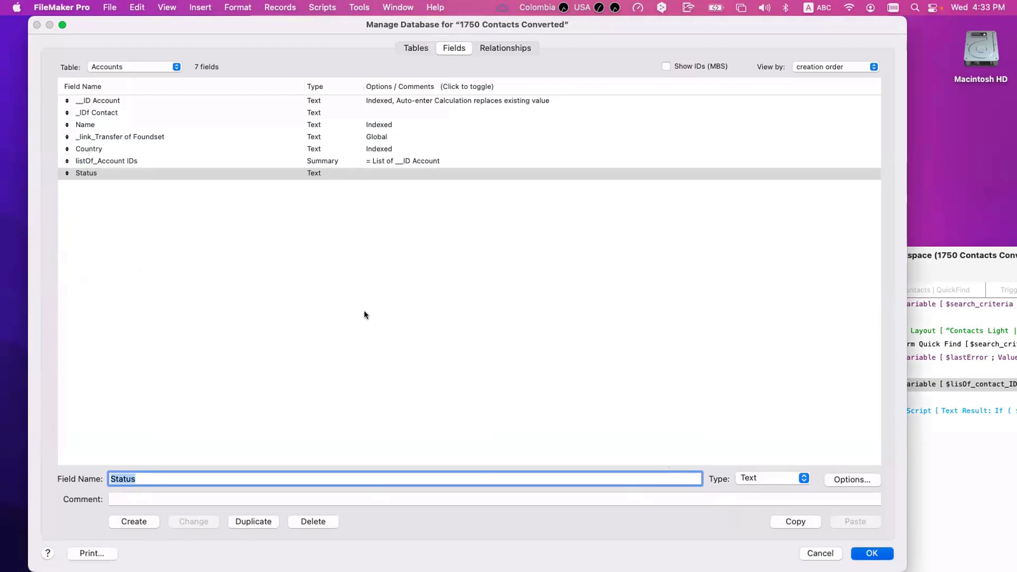
key(super+l)
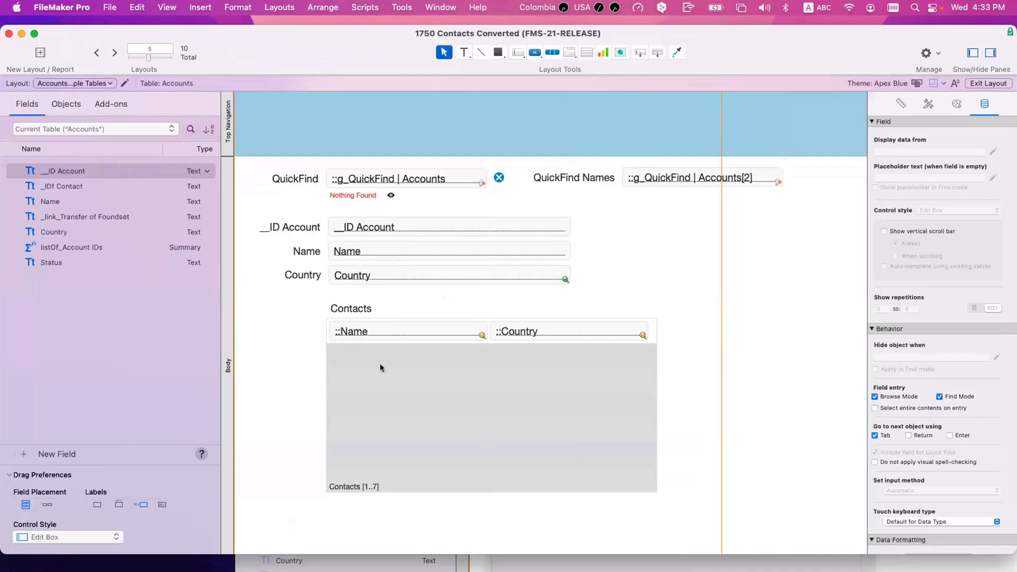
Step: Place Status beside __ID Account on Accounts | On Server as a Radio Button Set
click(381, 367)
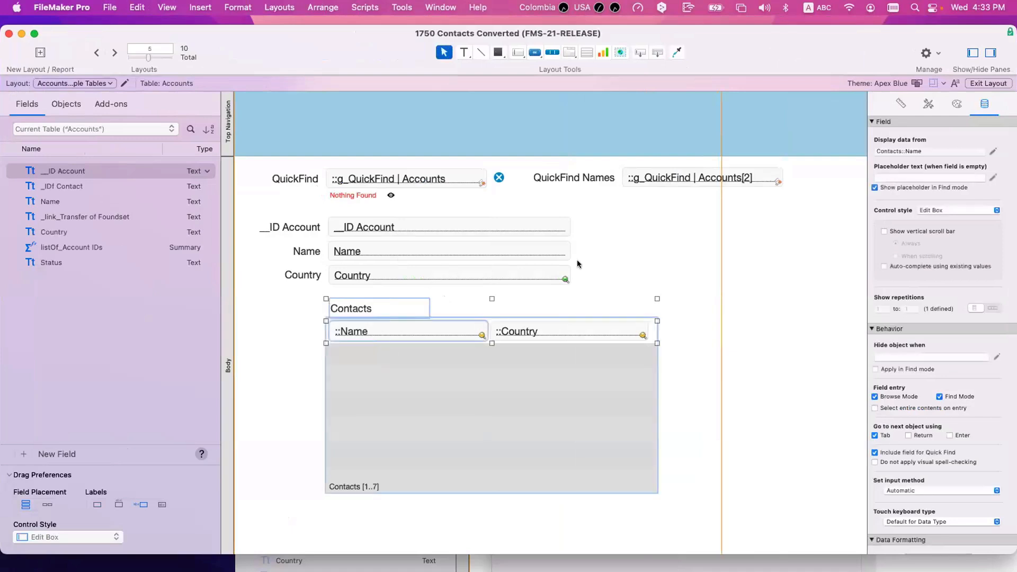
click(654, 230)
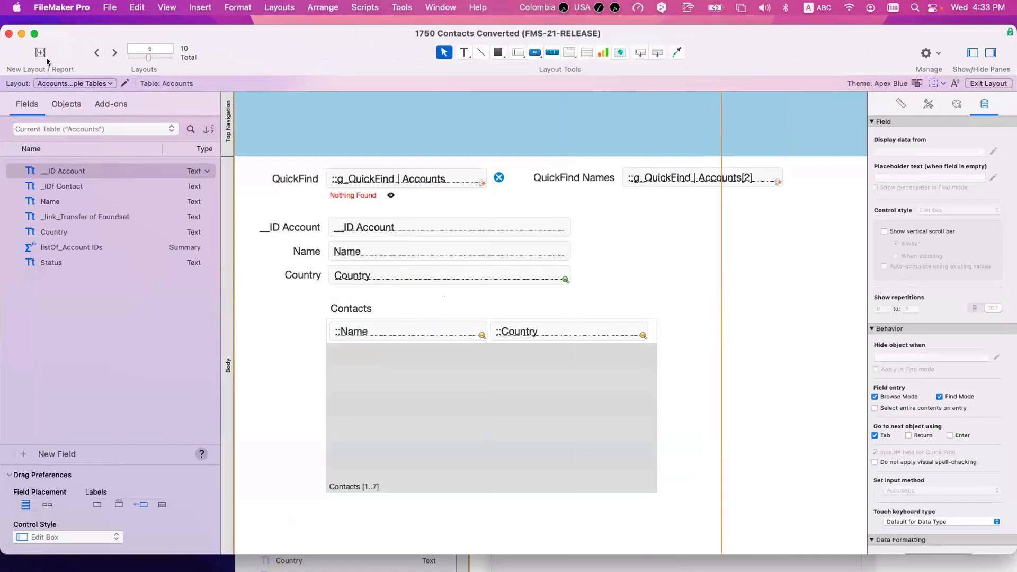
click(95, 53)
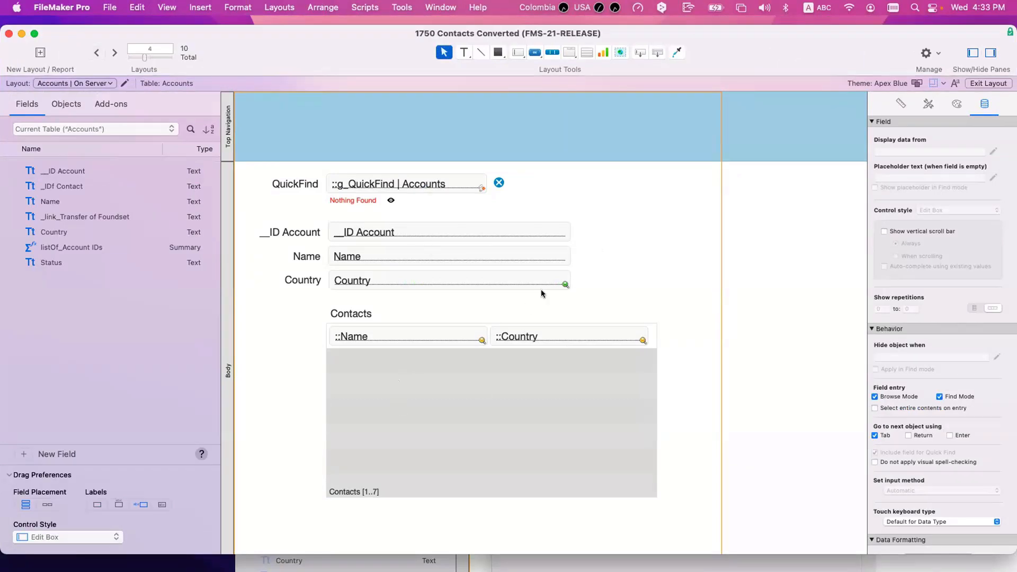
drag(69, 261, 724, 229)
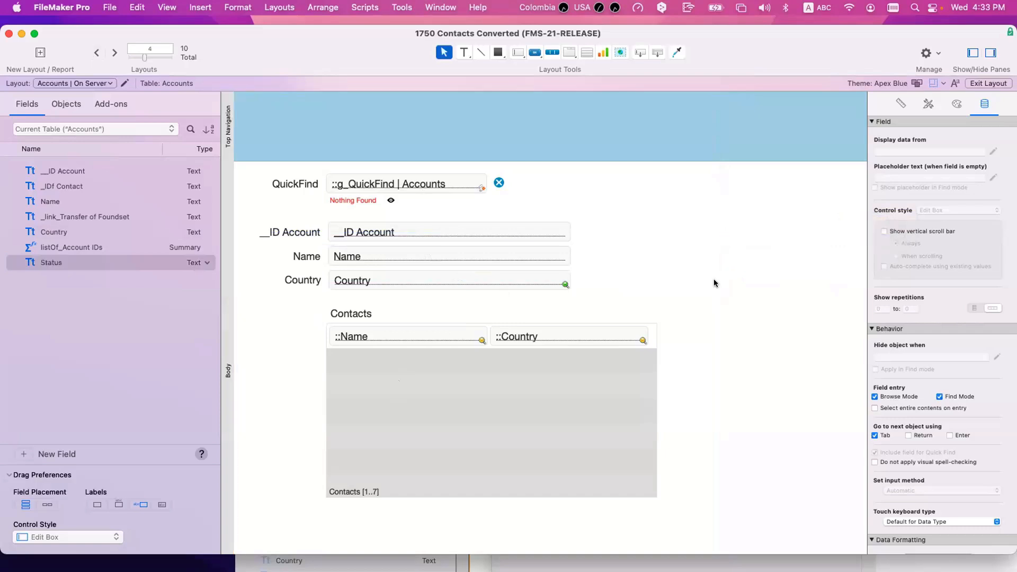
click(991, 211)
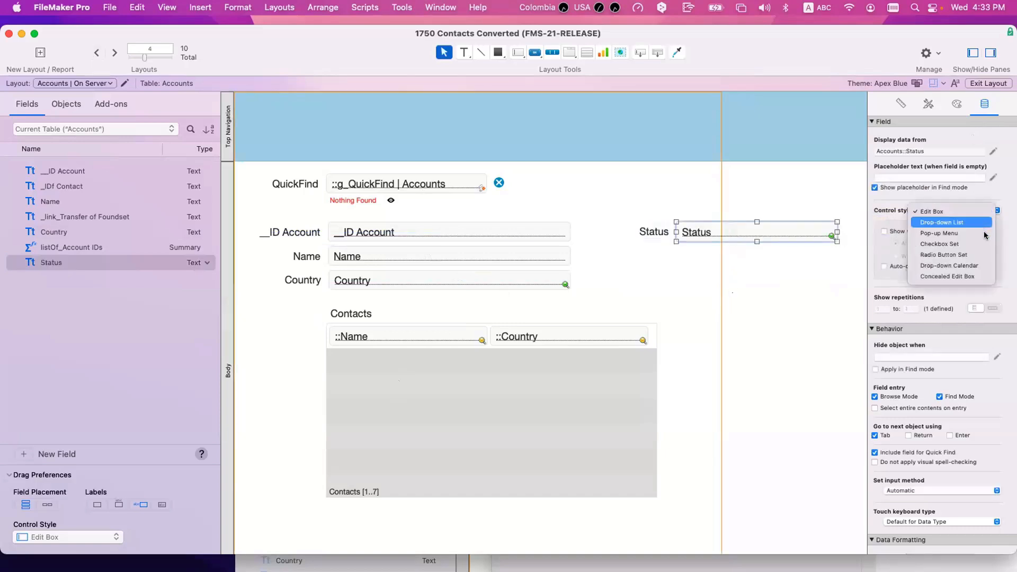
click(949, 255)
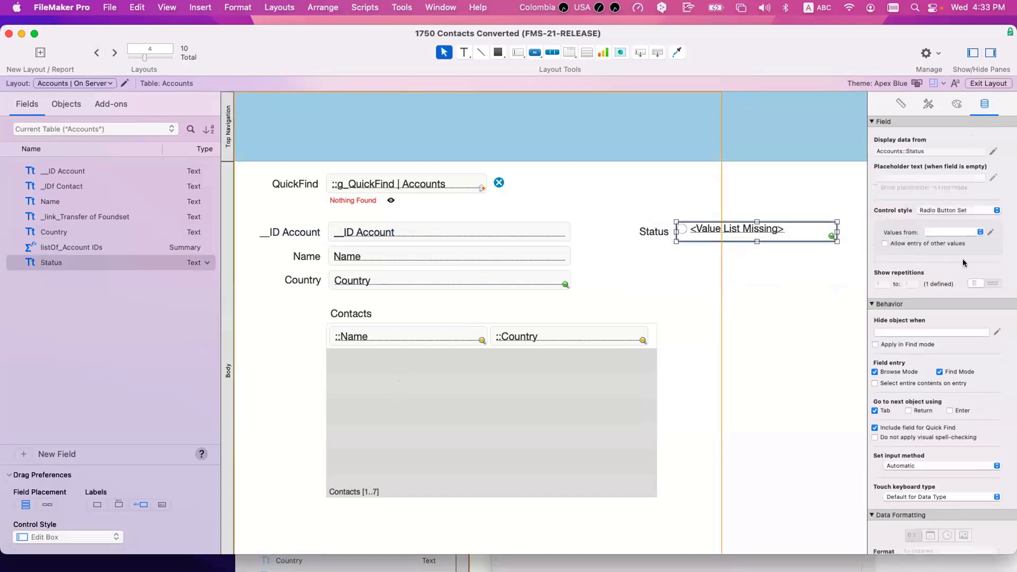
click(991, 234)
Step: Create a Status value list with custom values Active and Inactive
click(253, 554)
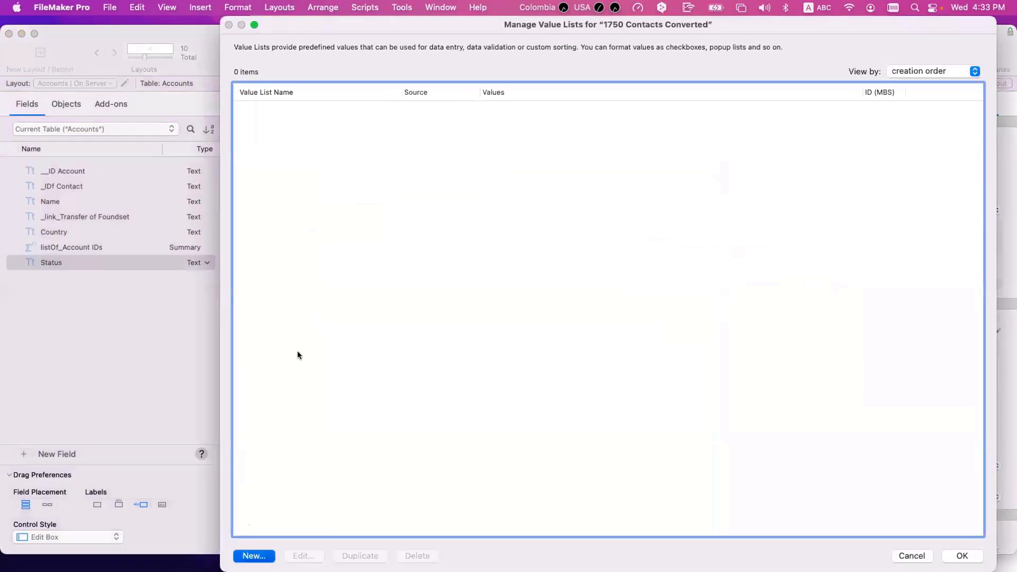
text(Status)
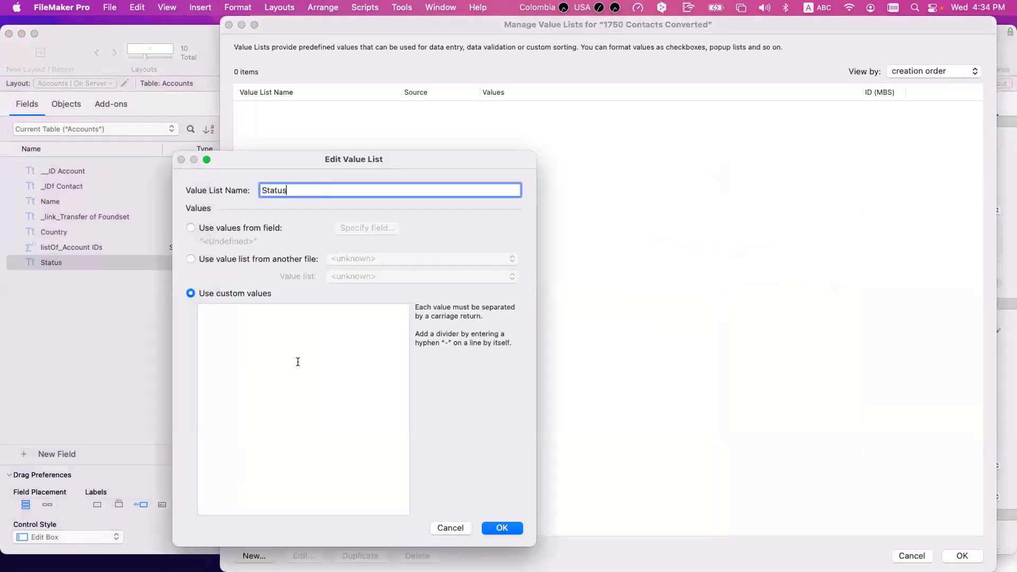
click(291, 355)
text(Active )
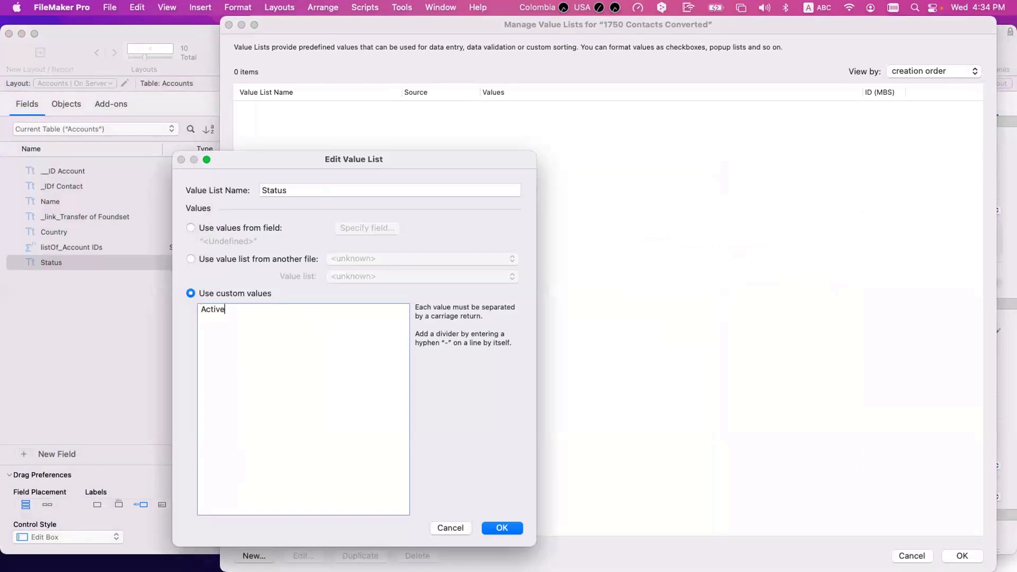
text(Inactive)
click(502, 527)
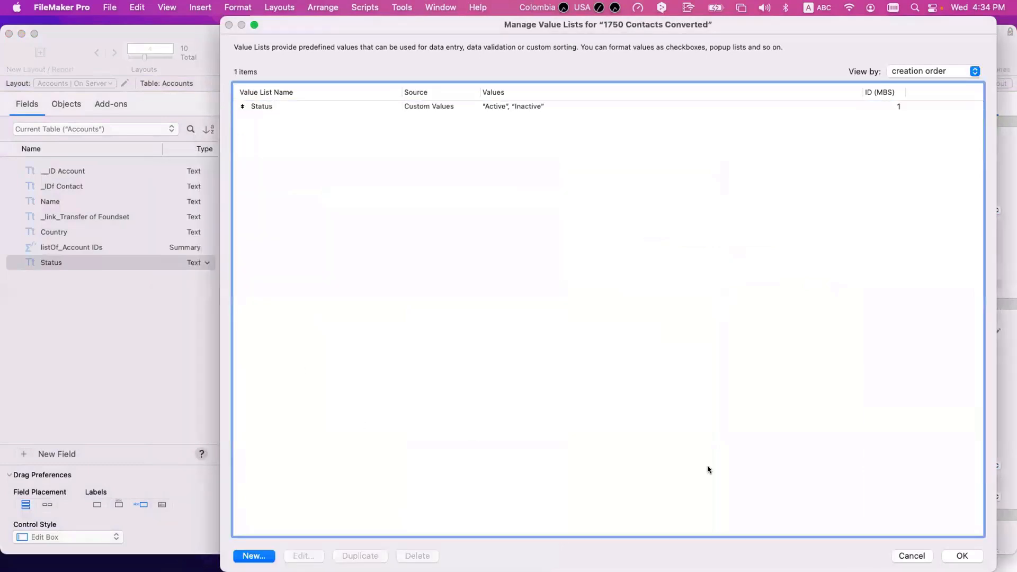
click(949, 553)
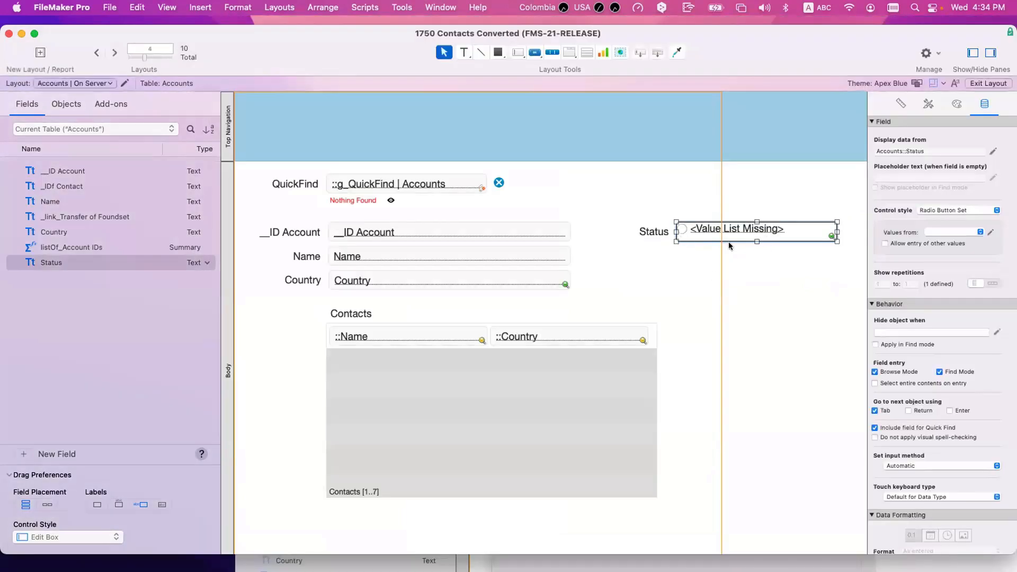
Step: Assign the Status value list to the field, shrink it, and return to Browse mode
click(958, 233)
click(958, 233)
drag(834, 231, 795, 231)
drag(736, 241, 735, 234)
click(713, 260)
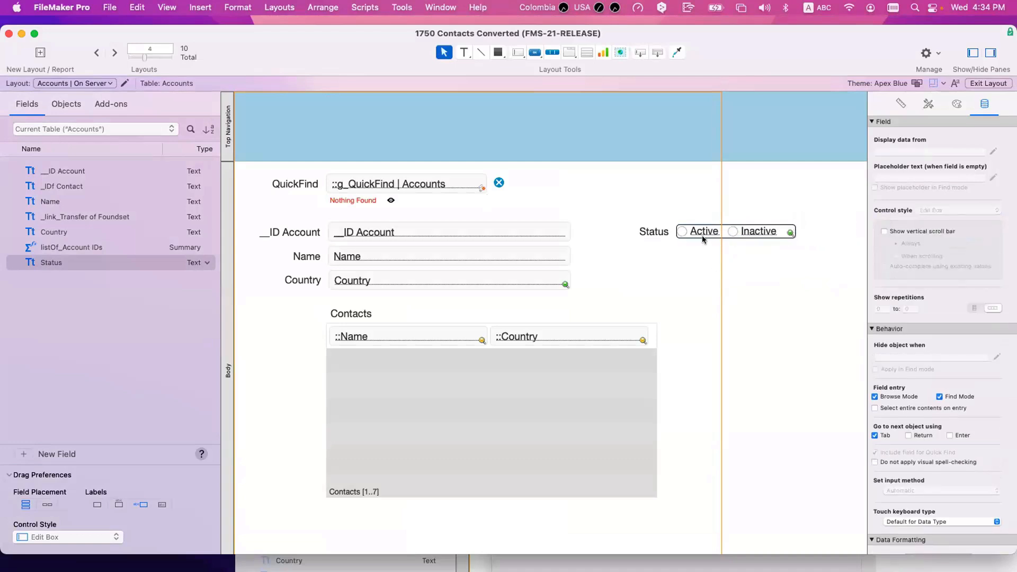
key(super+b)
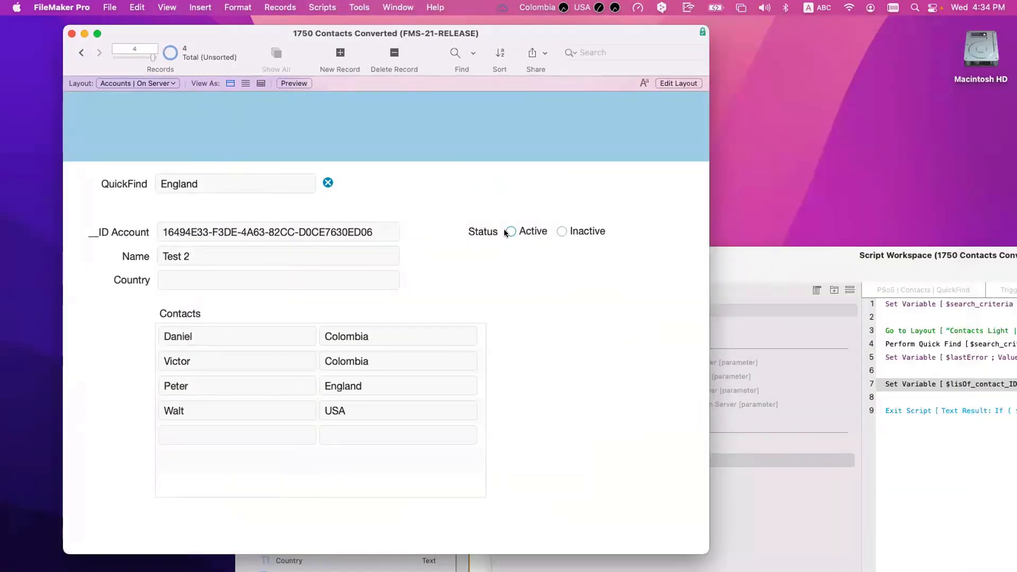
Step: Step through the accounts to the test records and mark one Inactive
click(80, 53)
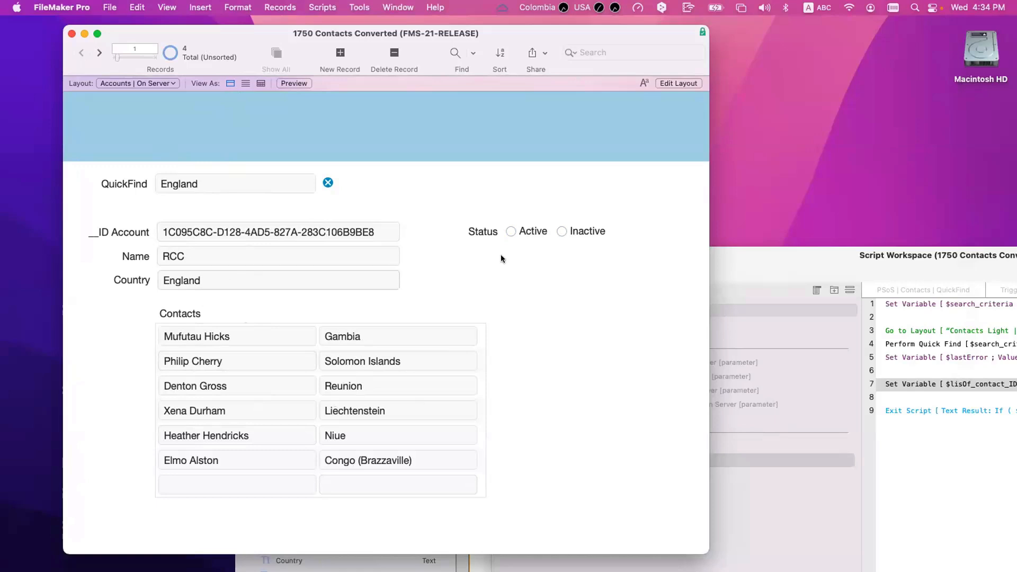
click(98, 52)
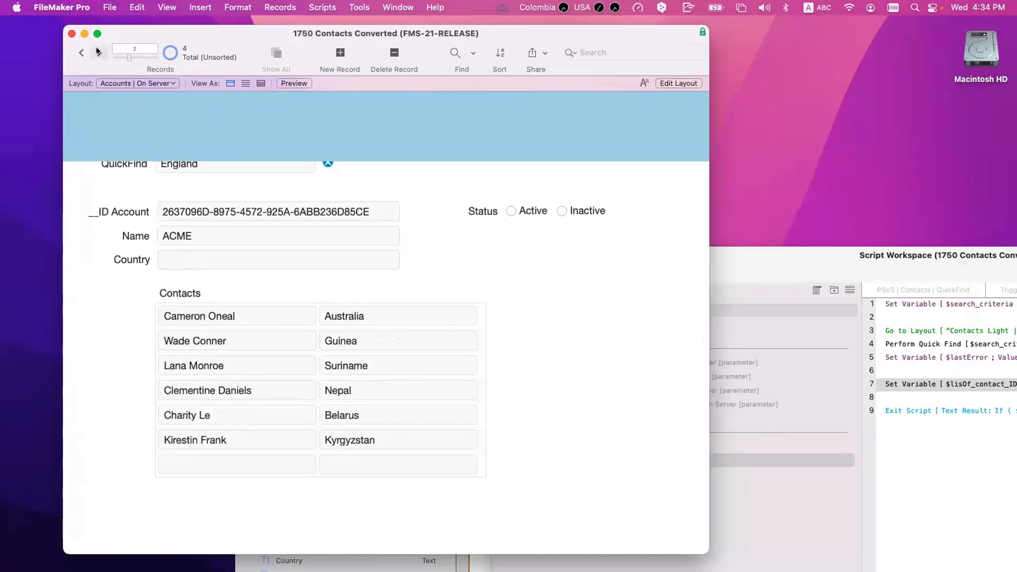
click(98, 52)
scroll(284, 306, up, 2)
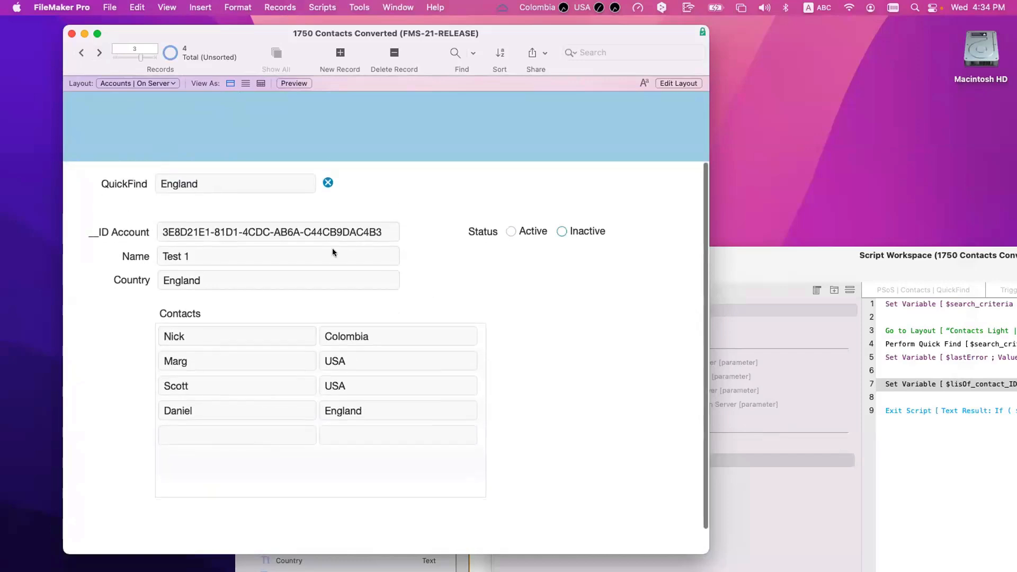
click(98, 53)
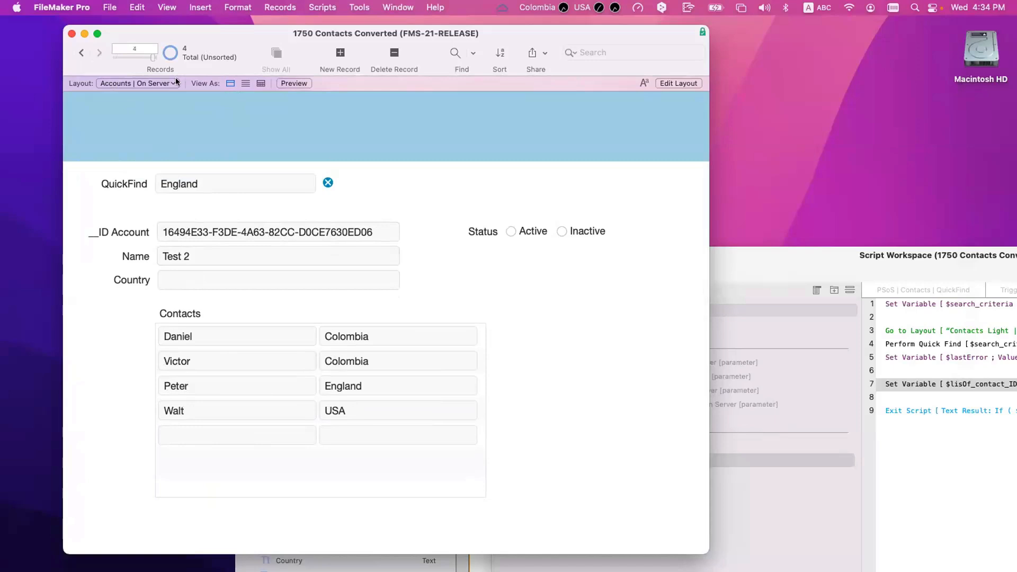
click(581, 232)
Step: Go back toward the first records and mark ACME as Active
click(81, 52)
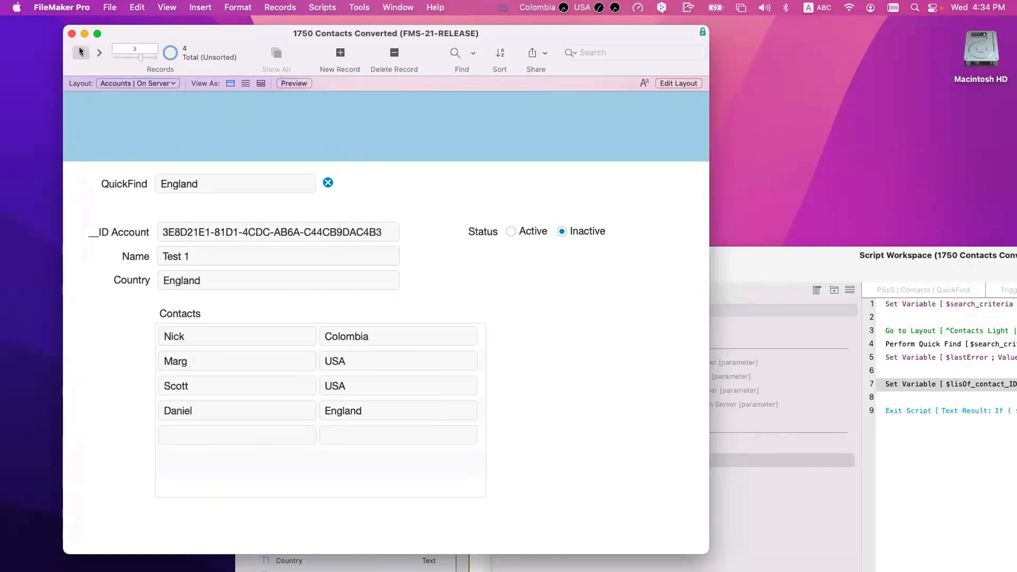
click(81, 51)
click(80, 51)
scroll(156, 246, down, 1)
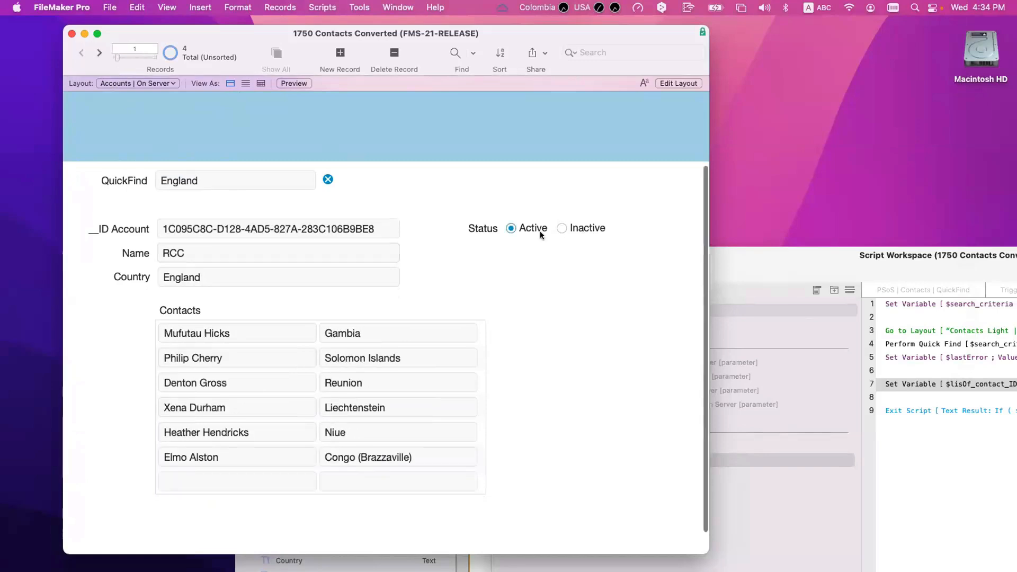
scroll(520, 249, down, 2)
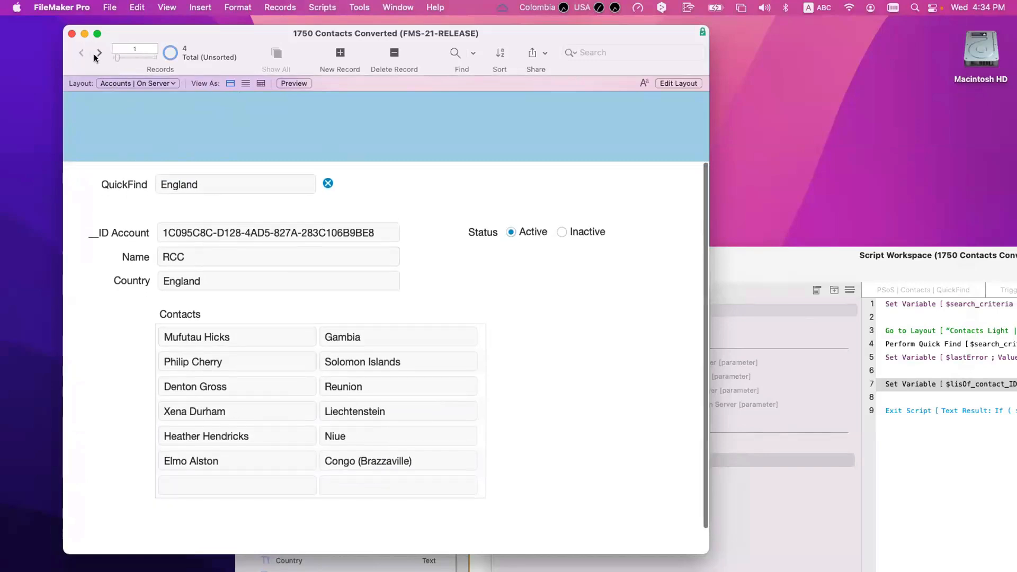
click(512, 231)
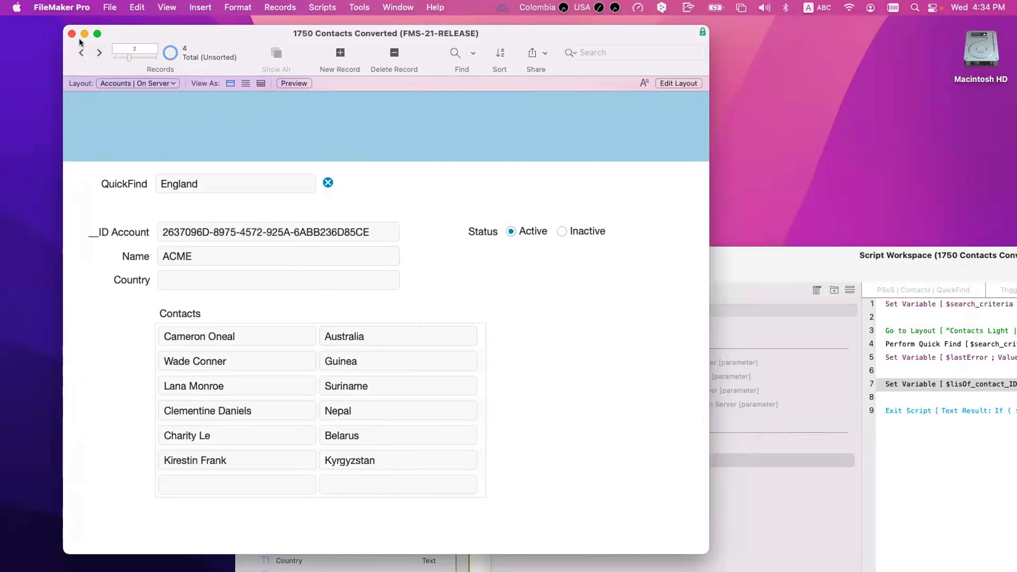
Step: Review Test 1 and Test 2, return to RCC, and reopen Manage Database
click(98, 53)
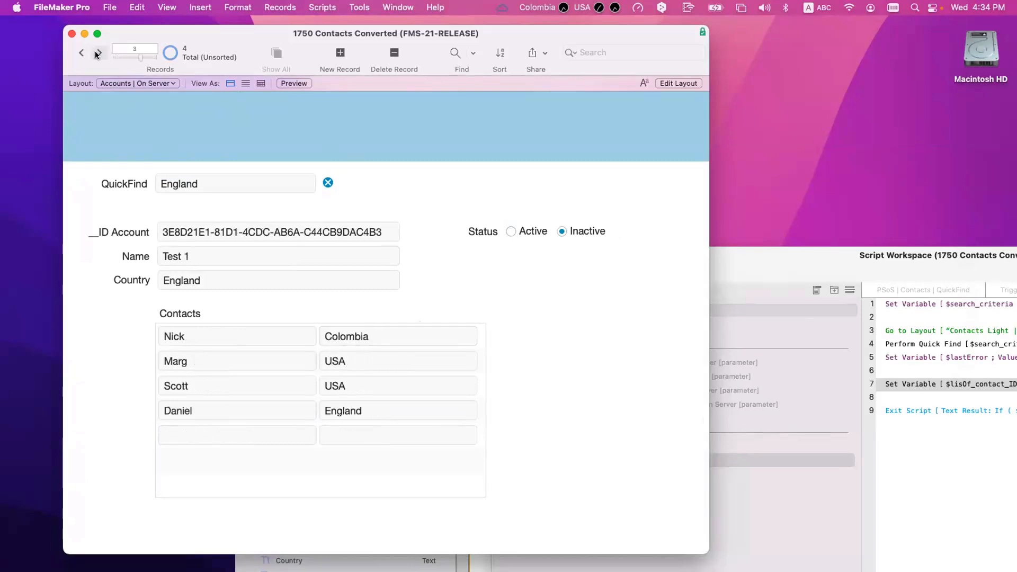
click(98, 53)
click(83, 53)
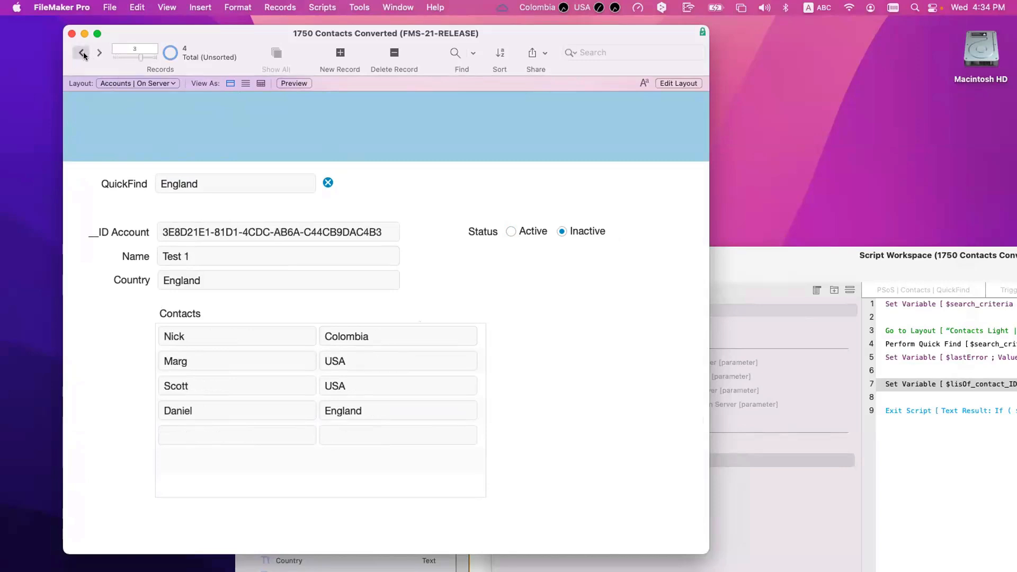
click(83, 53)
click(82, 54)
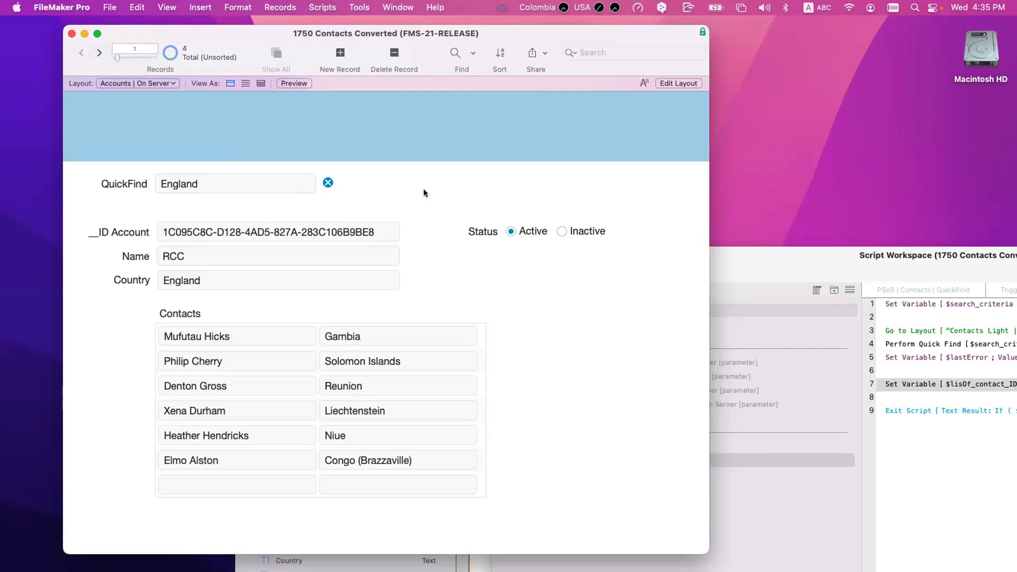
key(super+shift+d)
Step: Duplicate _link_Transfer of Foundset and rename the copy _link_Transfer of Foundset_2
click(184, 139)
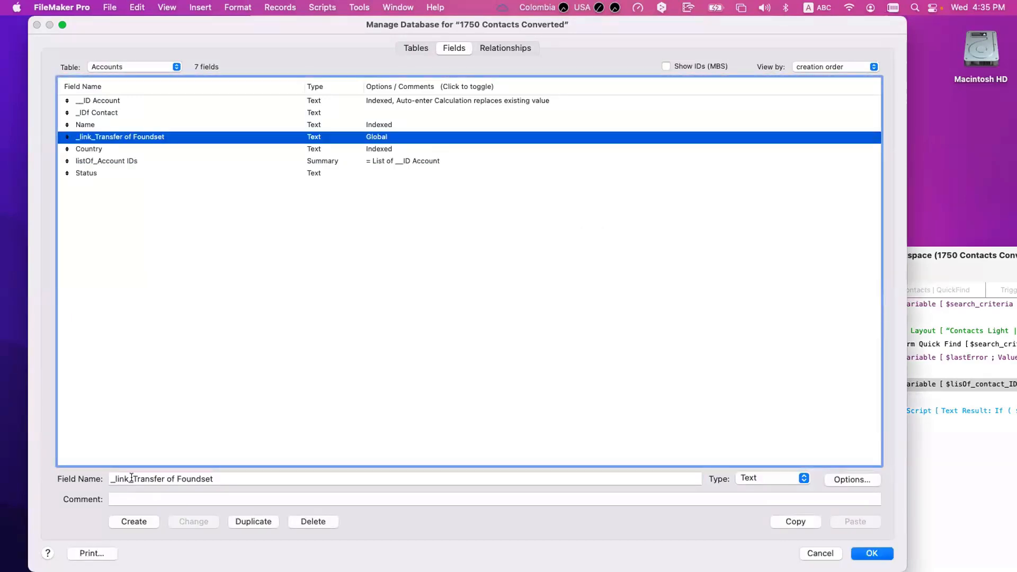
click(238, 520)
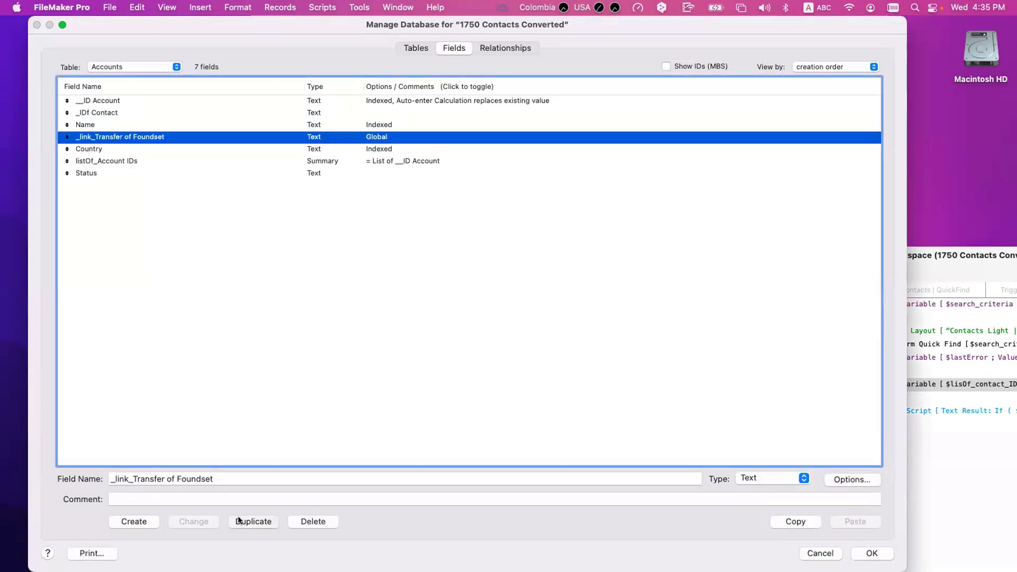
double_click(218, 478)
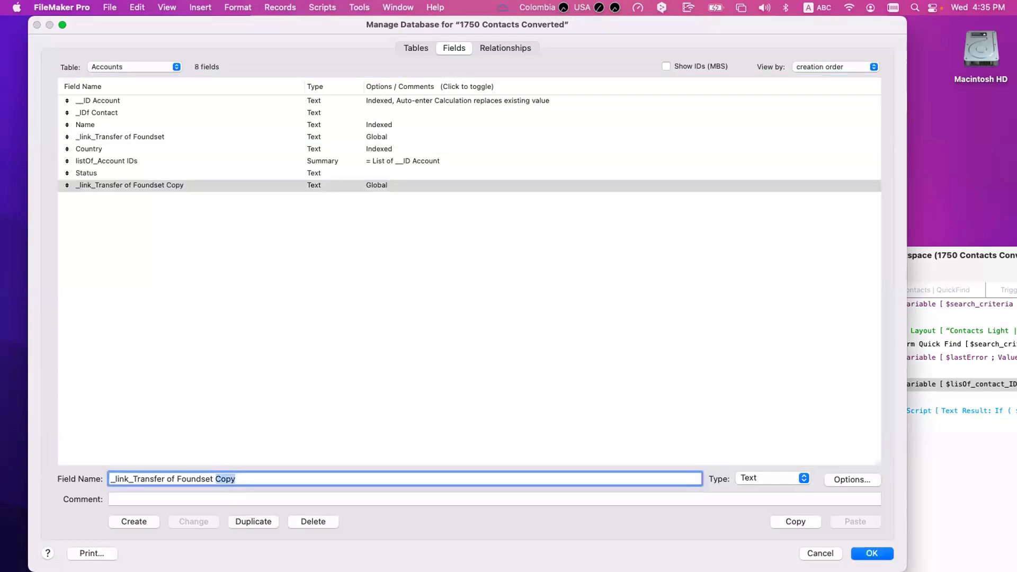
key(BackSpace)
text(_2)
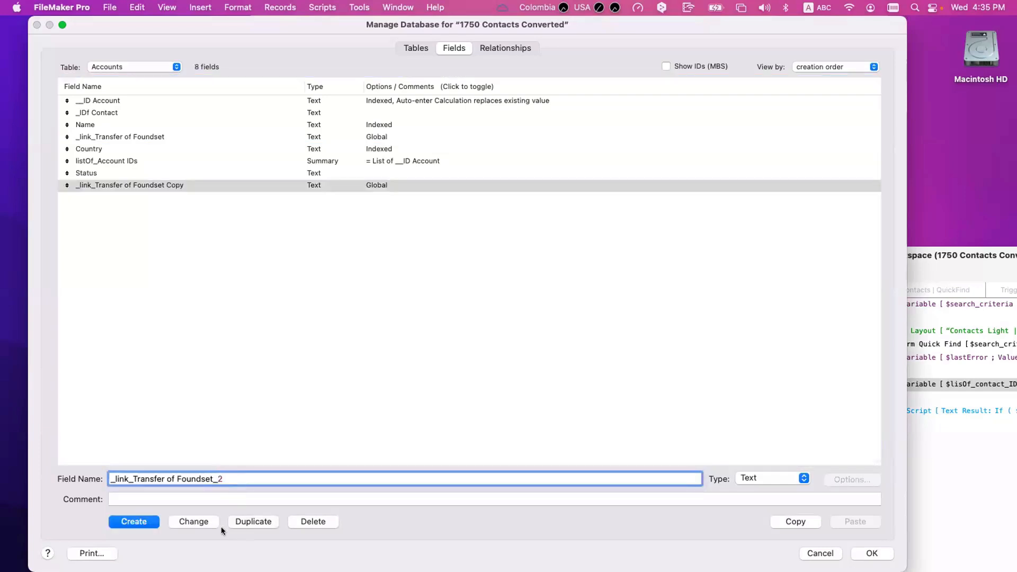
click(197, 521)
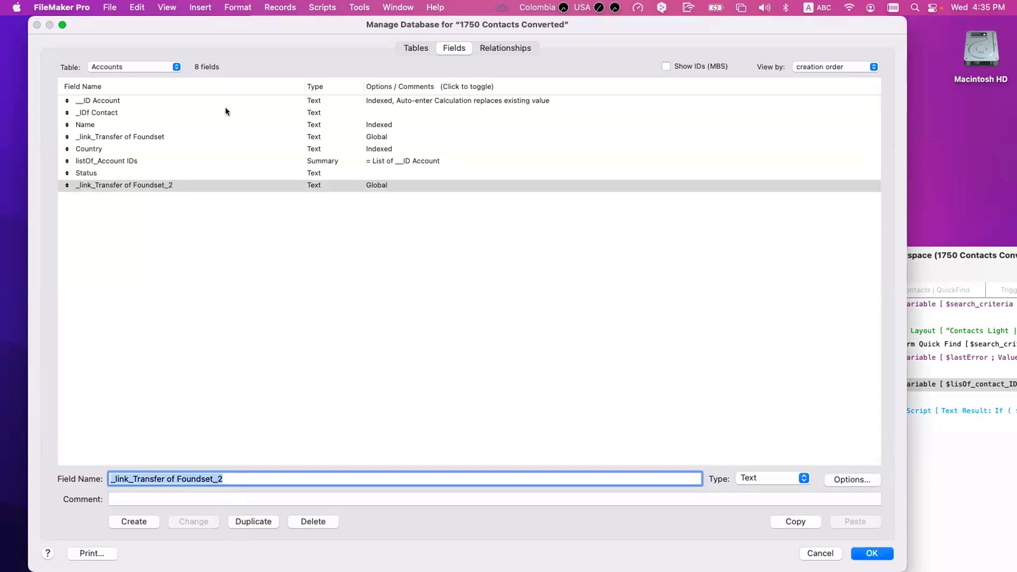
Step: Sort the field list by name and select both _link_Transfer of Foundset fields
click(226, 89)
super+click(146, 137)
super+click(144, 125)
super+click(144, 137)
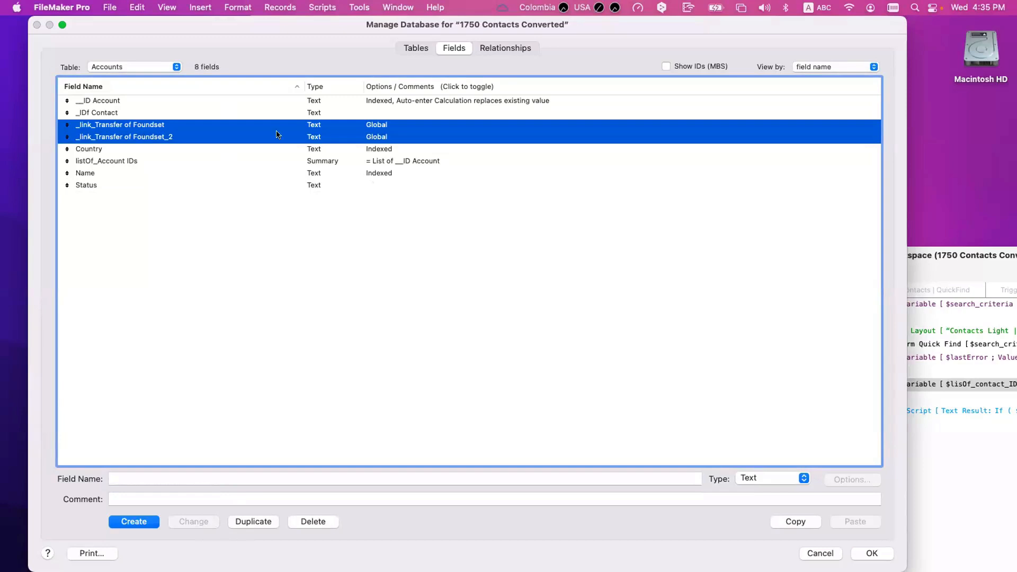
right_click(144, 137)
click(523, 48)
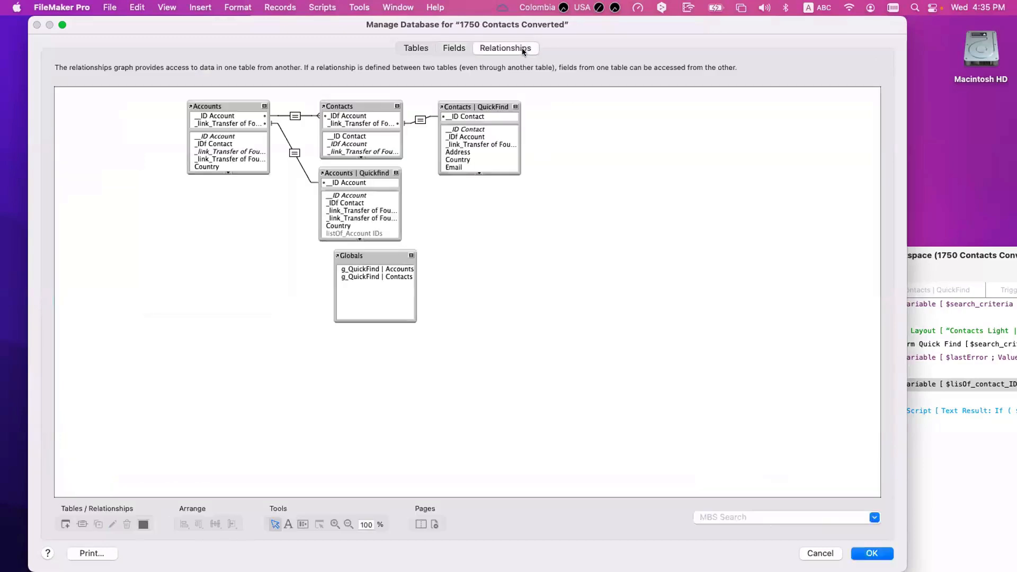
Step: Add _link_Transfer of Foundset_2 = Status to the Accounts–Accounts | Quickfind relationship and save
drag(378, 254, 388, 275)
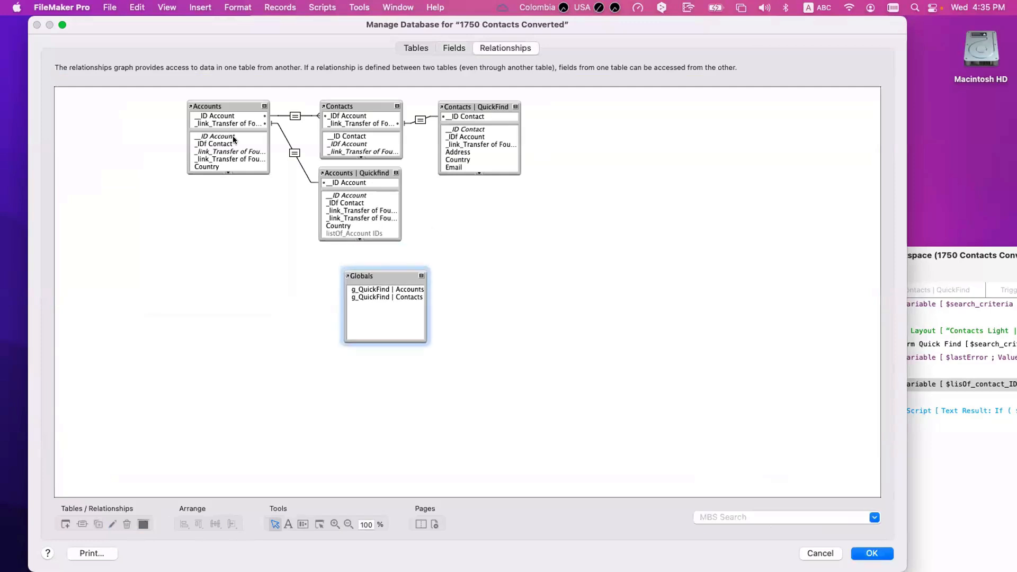
click(212, 105)
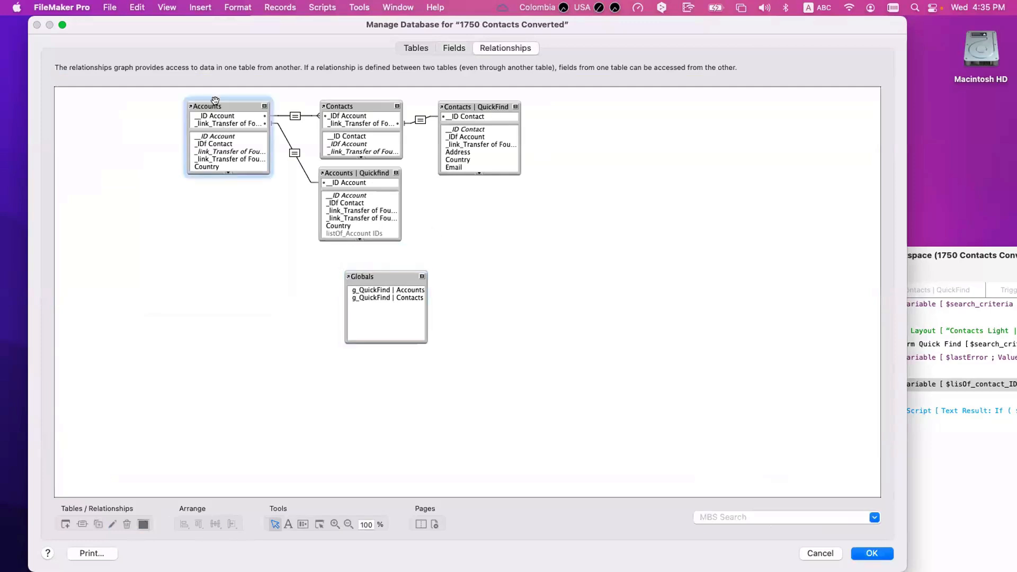
click(371, 170)
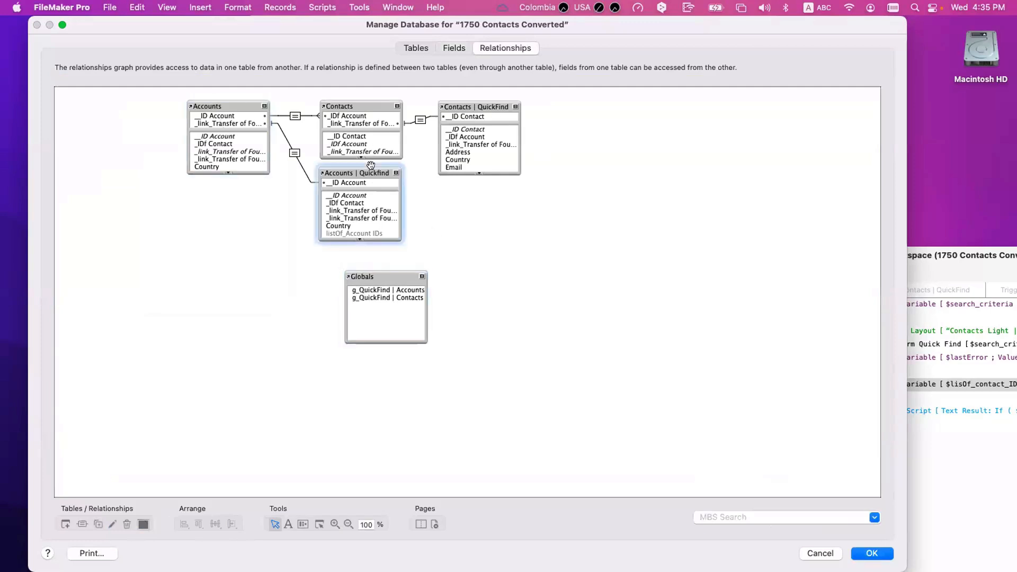
double_click(295, 154)
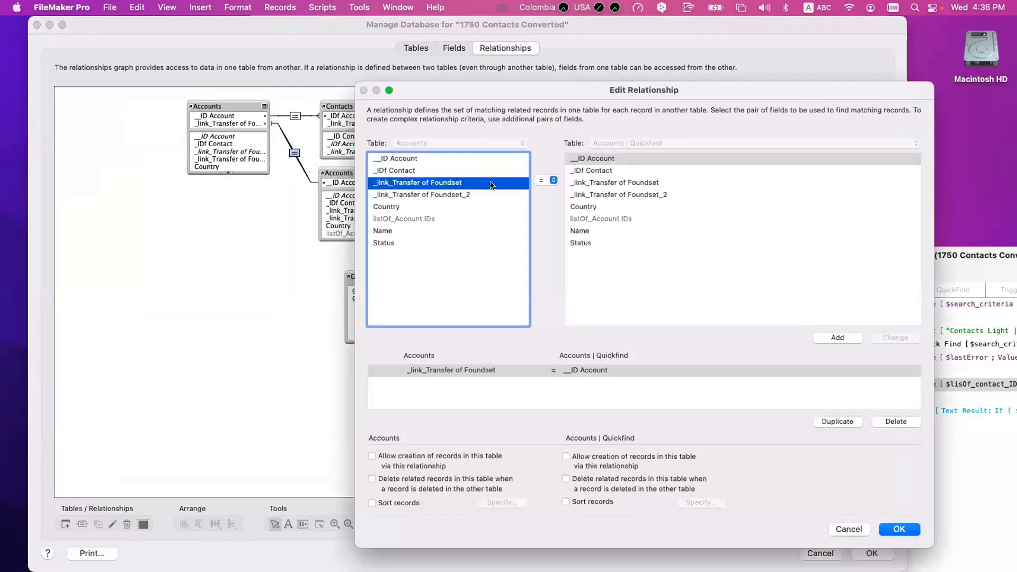
click(434, 368)
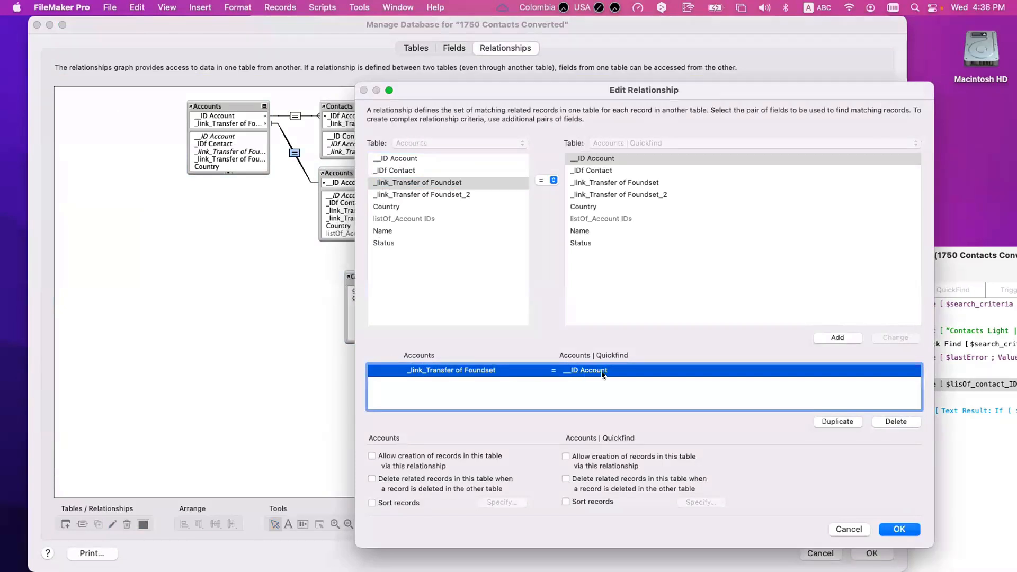
click(456, 194)
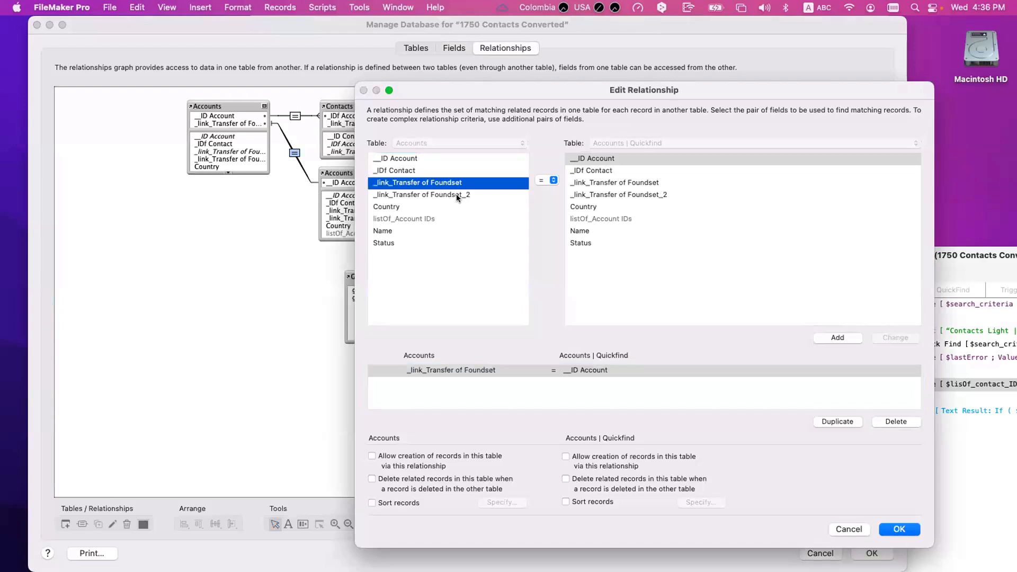
click(581, 243)
click(830, 337)
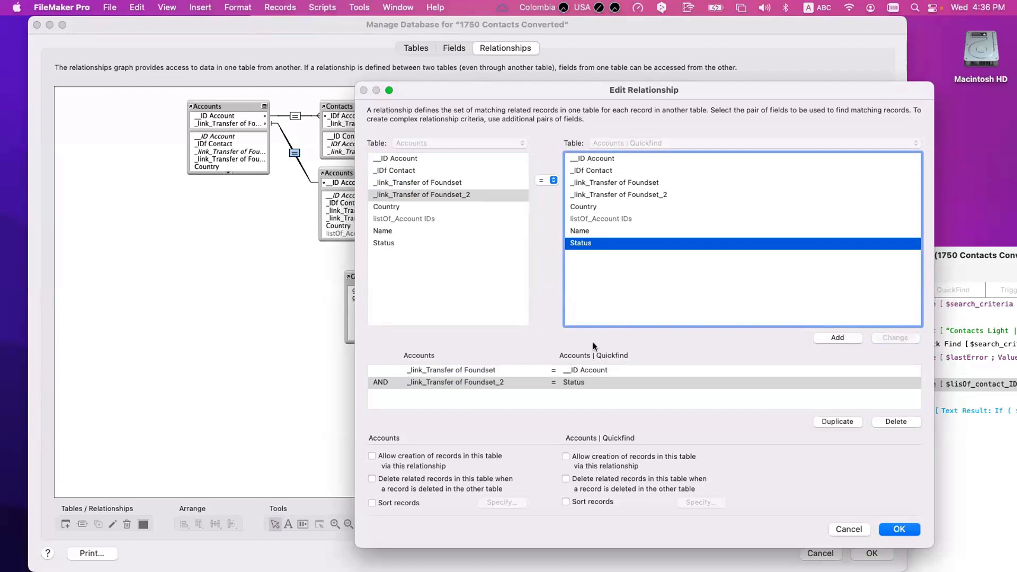
click(464, 370)
click(463, 381)
click(474, 369)
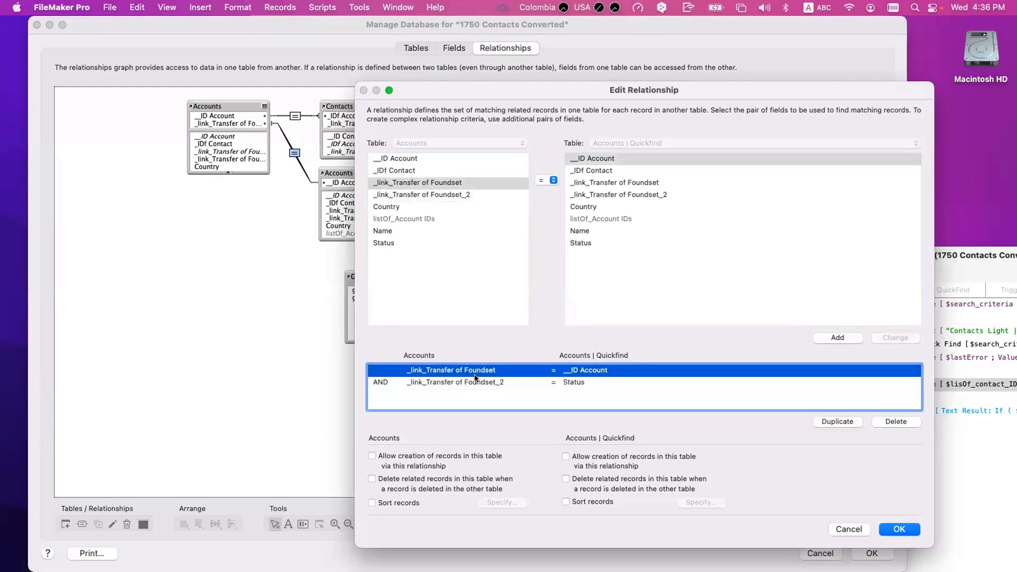
click(474, 379)
click(898, 534)
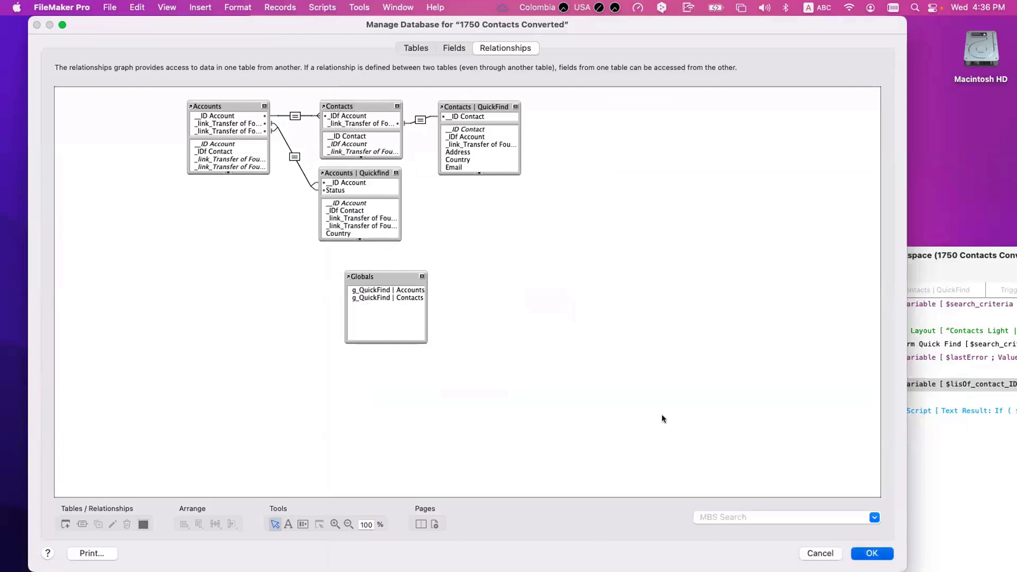
key(Return)
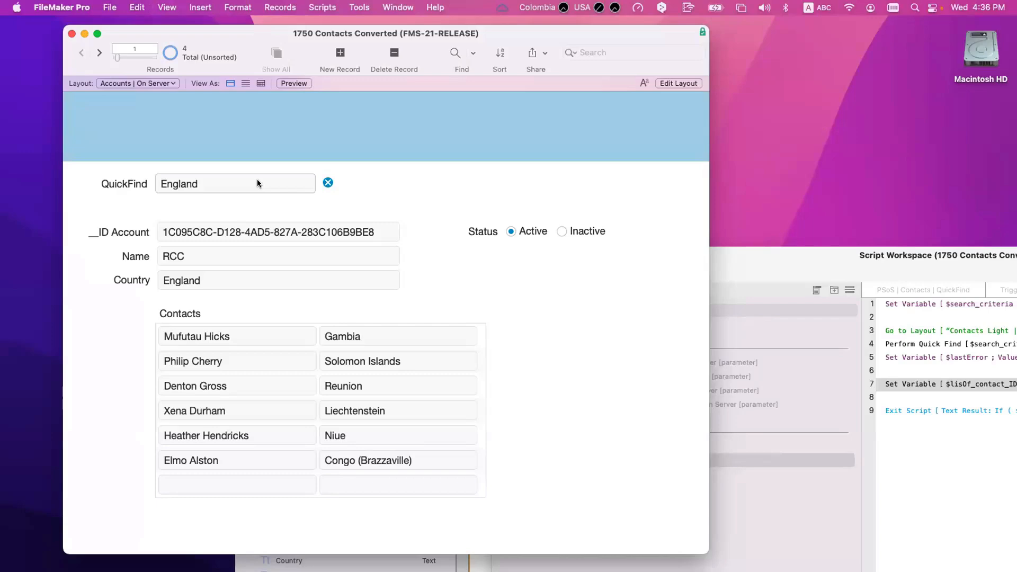
Step: In Layout mode, move the Status label and buttons up beside QuickFind
key(super+l)
drag(772, 251, 421, 208)
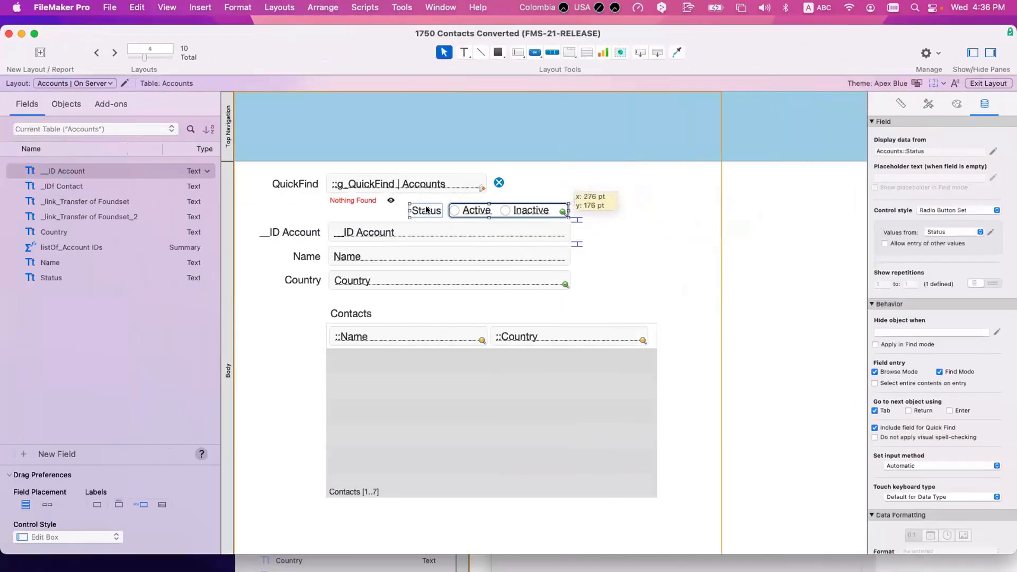
click(583, 281)
Step: Place _link_Transfer of Foundset right of the form with its label above
click(497, 392)
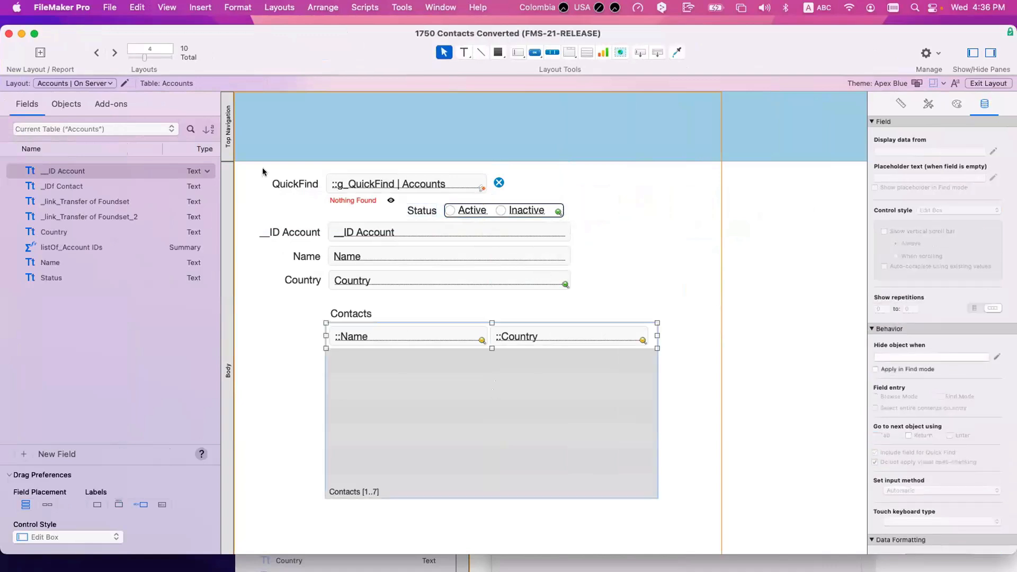
click(587, 52)
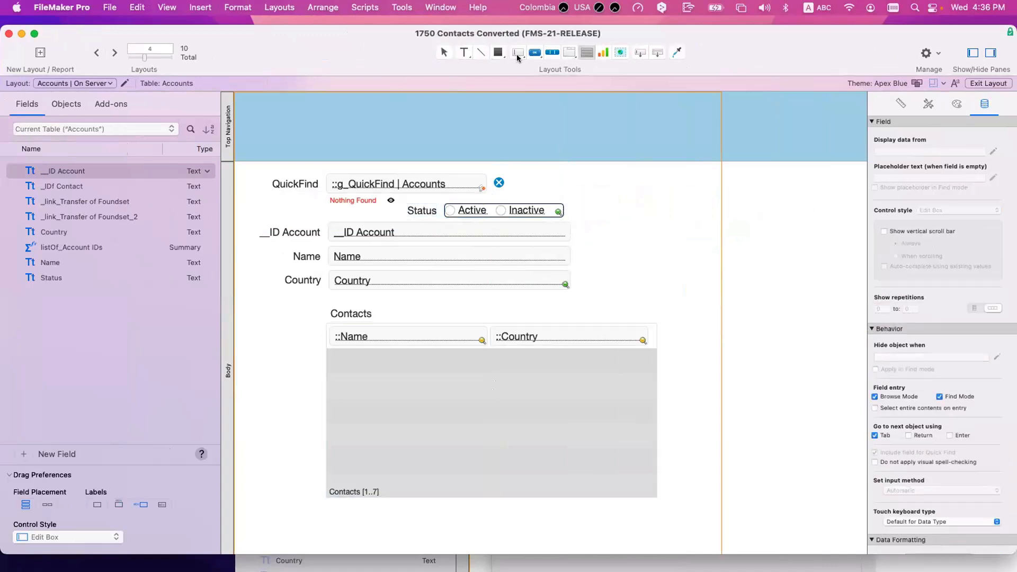
click(106, 279)
drag(87, 202, 698, 212)
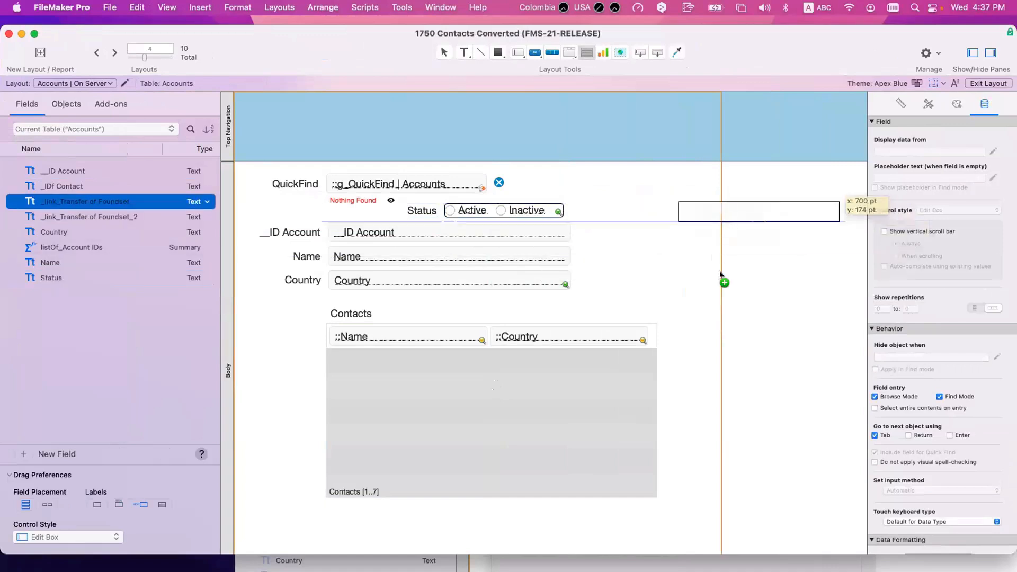
scroll(688, 261, right, 4)
key(BackSpace)
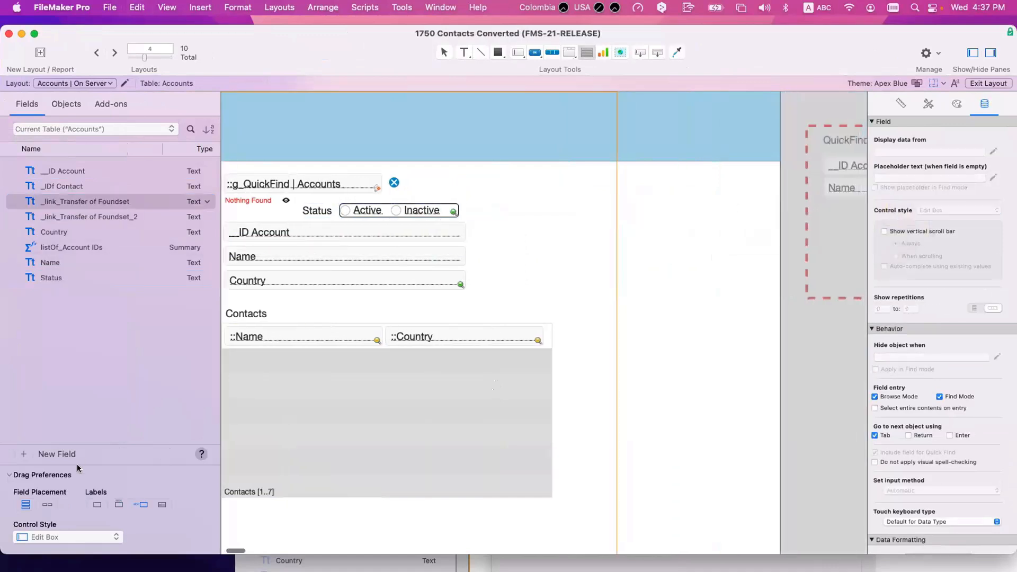
click(119, 505)
drag(49, 202, 662, 184)
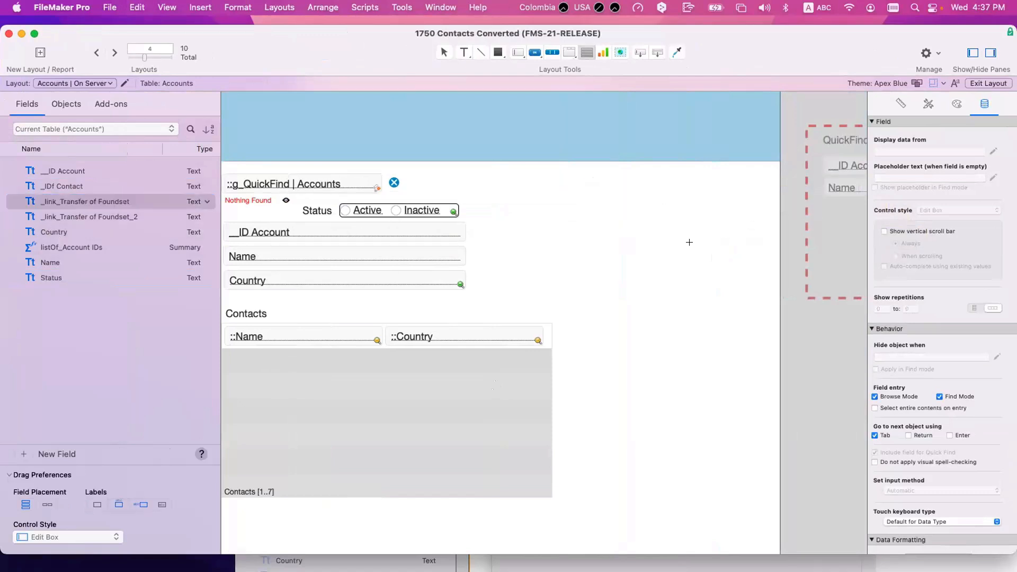
click(694, 245)
click(656, 322)
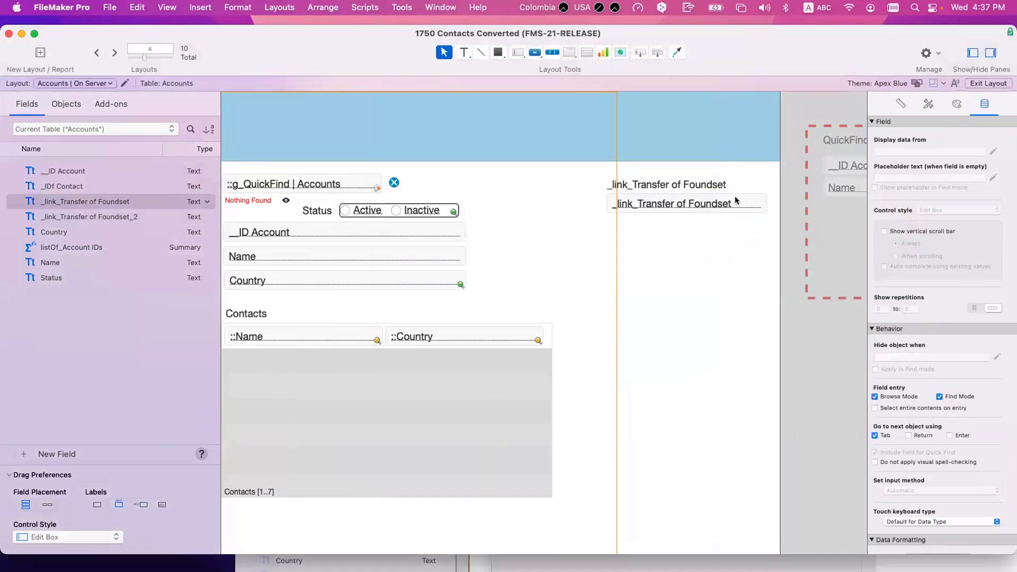
Step: Move the QuickFind panel further right and widen and lengthen the _link_Transfer of Foundset field
click(722, 207)
scroll(715, 228, right, 2)
scroll(673, 241, right, 3)
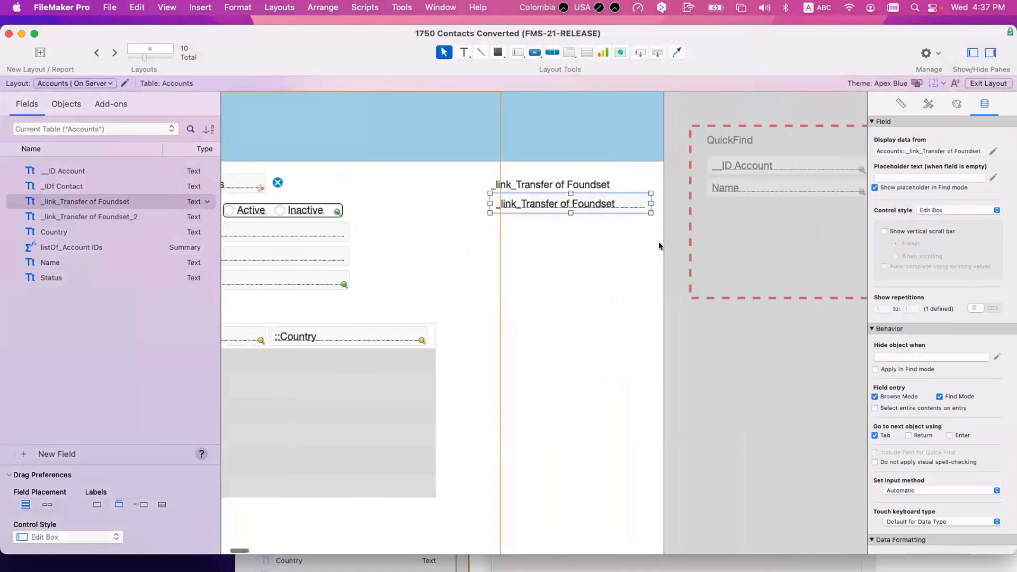
drag(660, 241, 740, 246)
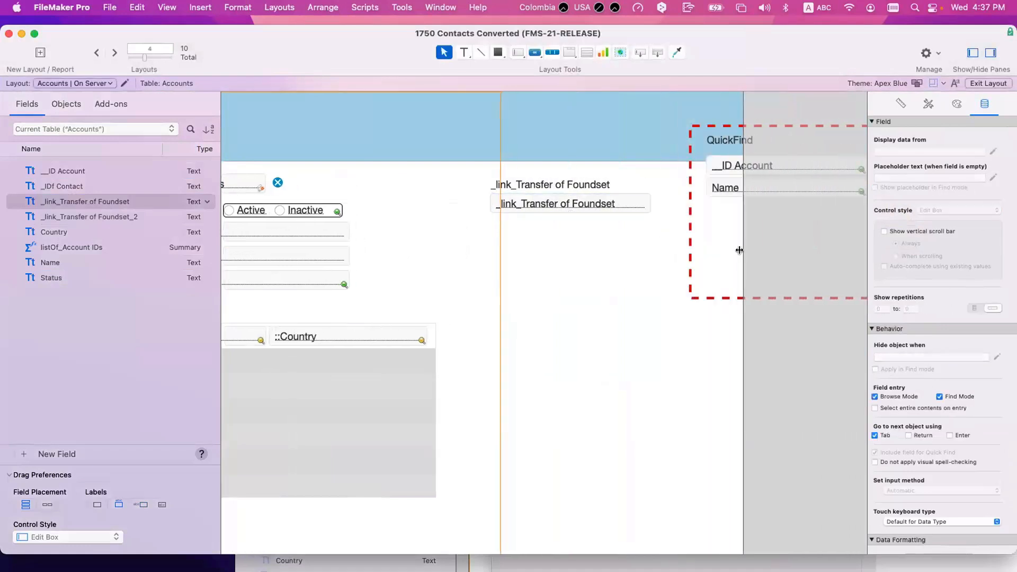
scroll(736, 243, right, 6)
click(604, 172)
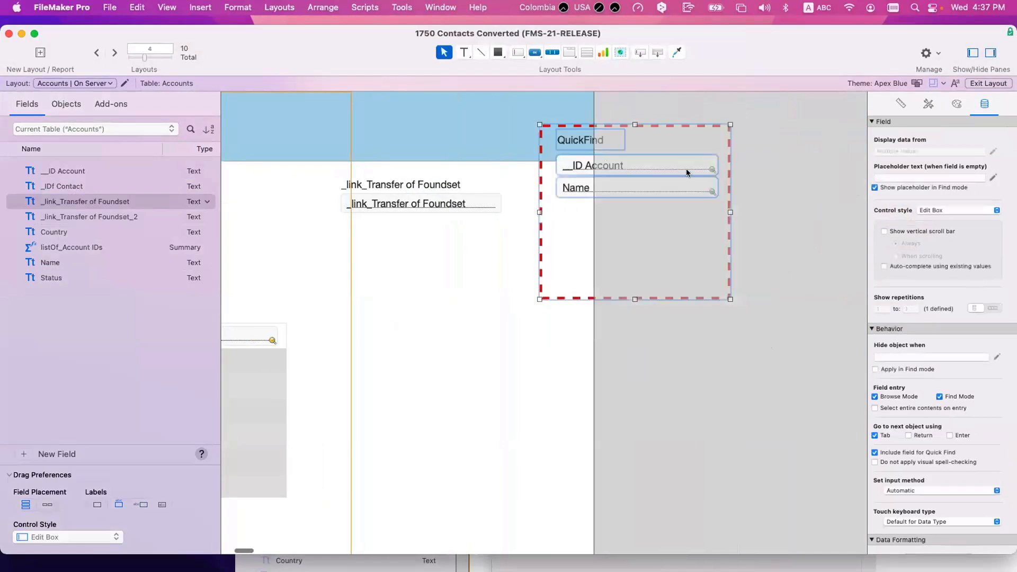
drag(603, 172, 719, 184)
click(498, 201)
drag(498, 201, 581, 203)
drag(461, 213, 458, 346)
Step: Place _link_Transfer of Foundset_2 below the tall field and preview it in Browse mode
scroll(398, 328, left, 3)
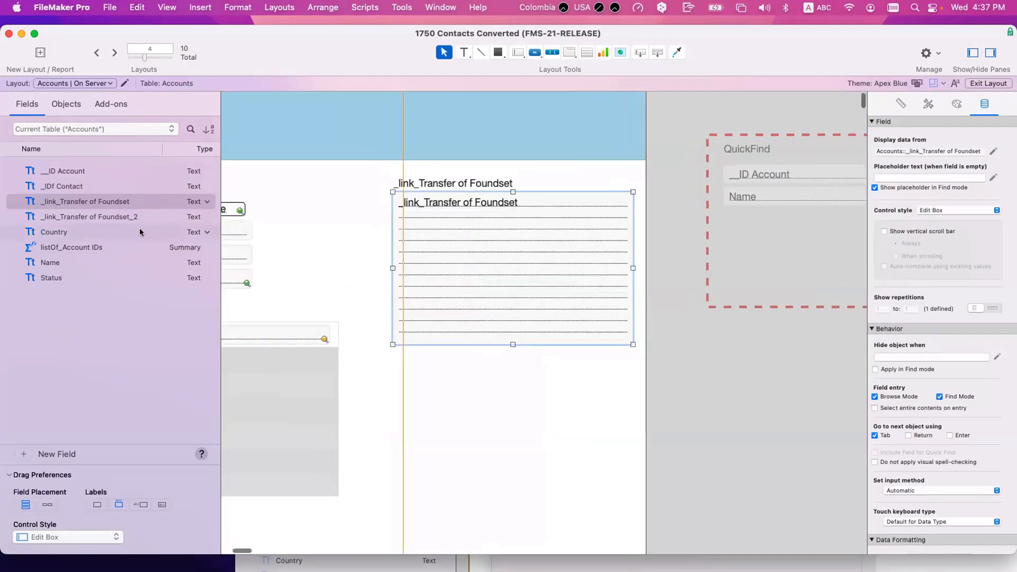
click(102, 219)
drag(100, 219, 440, 366)
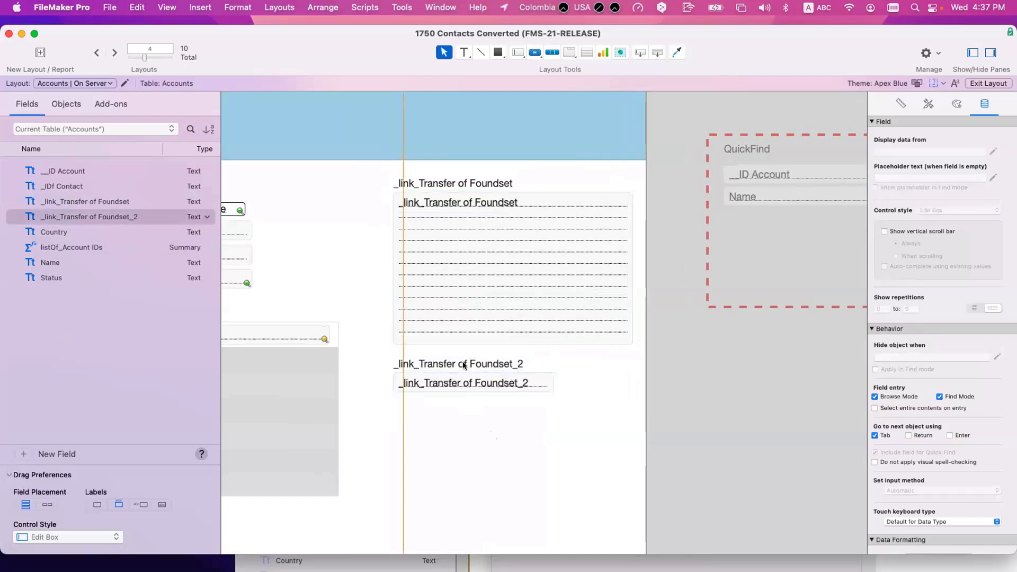
key(super+b)
key(super+l)
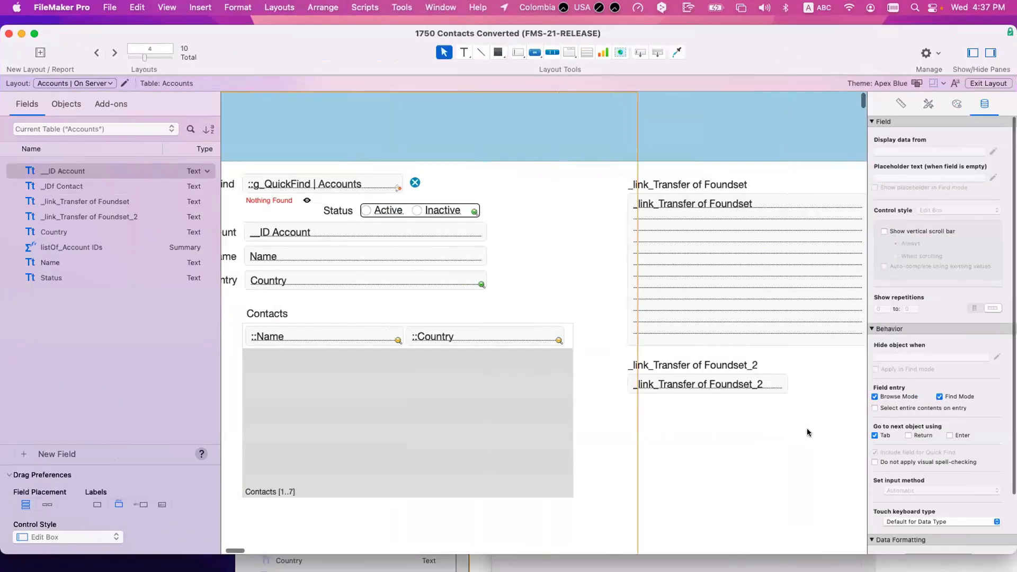
Step: Change the anchoring of the four _link_Transfer labels and fields, then view records
drag(814, 439, 664, 175)
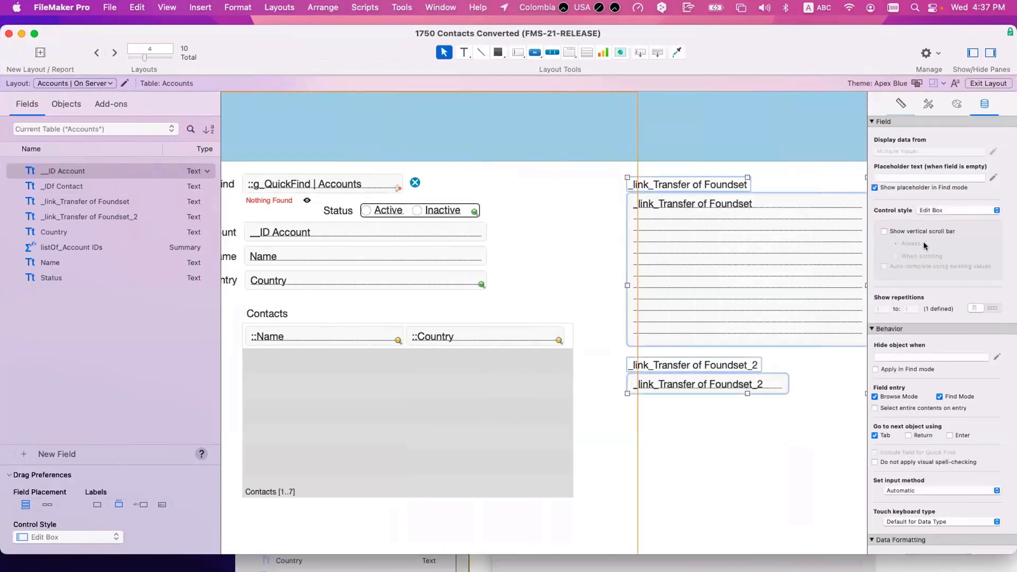
click(914, 278)
click(887, 294)
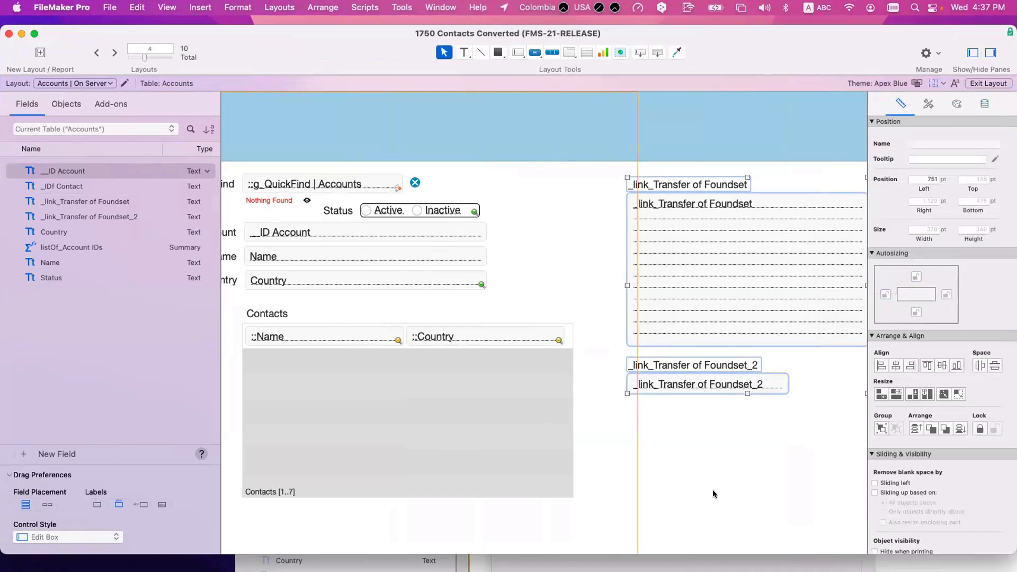
key(super+b)
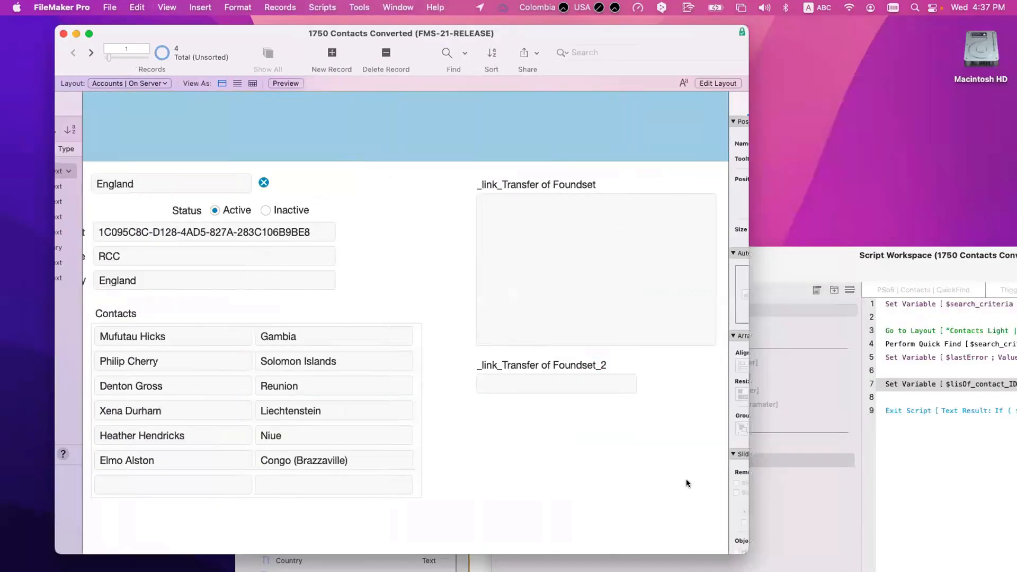
Step: Bring the Accounts window forward, run the England QuickFind, and reopen Manage Database
click(828, 271)
click(520, 158)
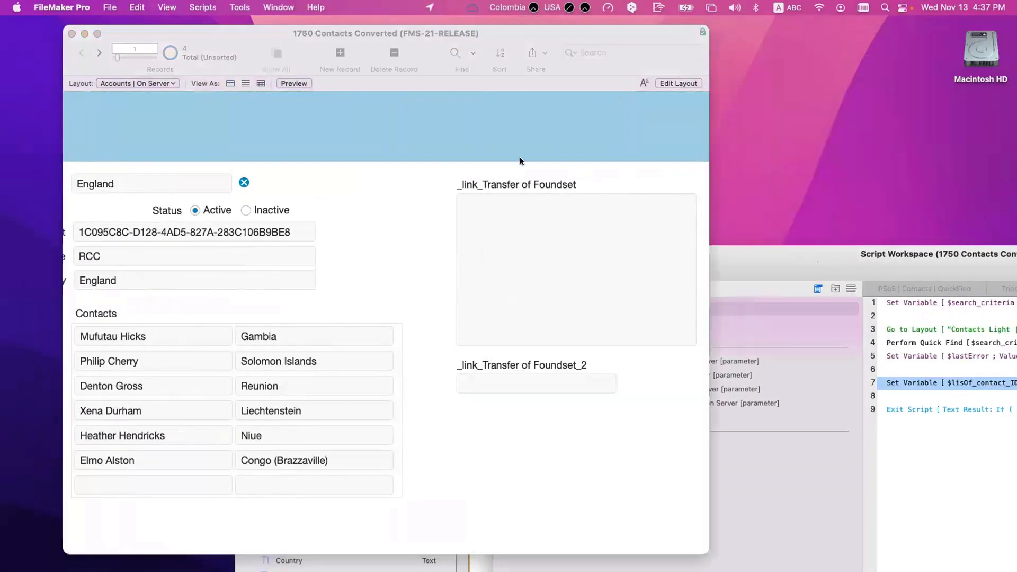
drag(233, 30, 299, 32)
click(219, 184)
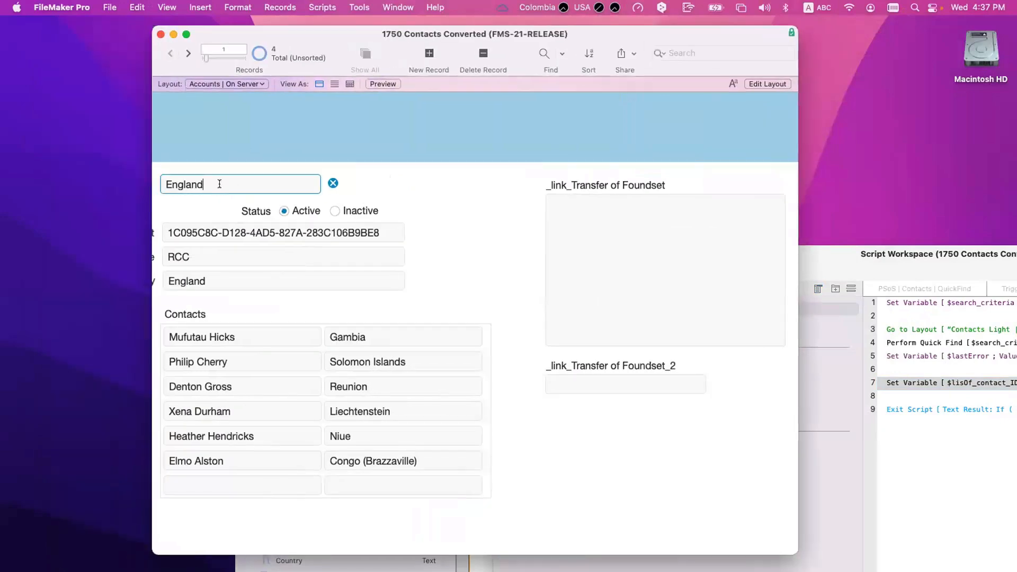
key(Return)
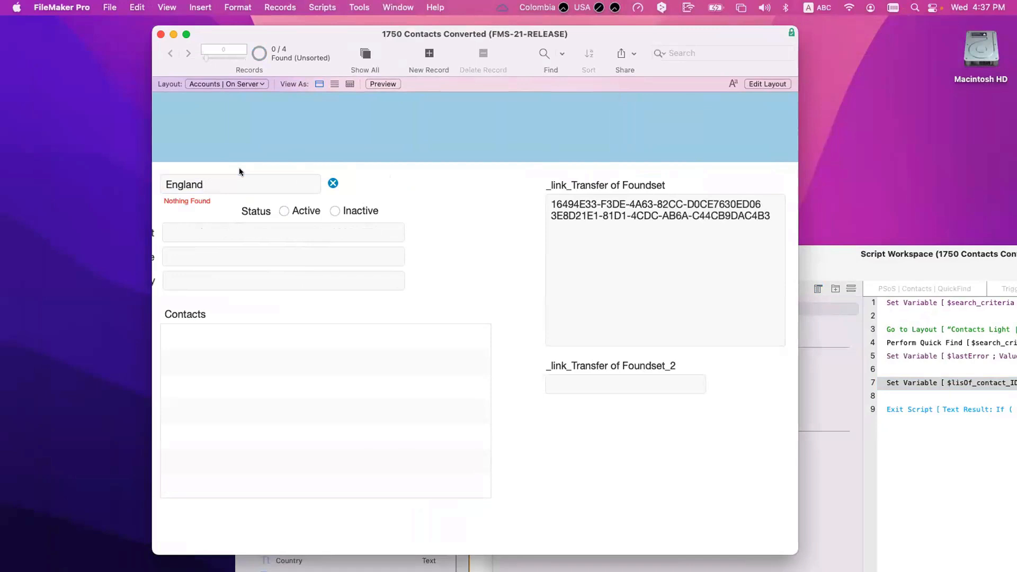
scroll(268, 159, left, 4)
scroll(306, 159, down, 1)
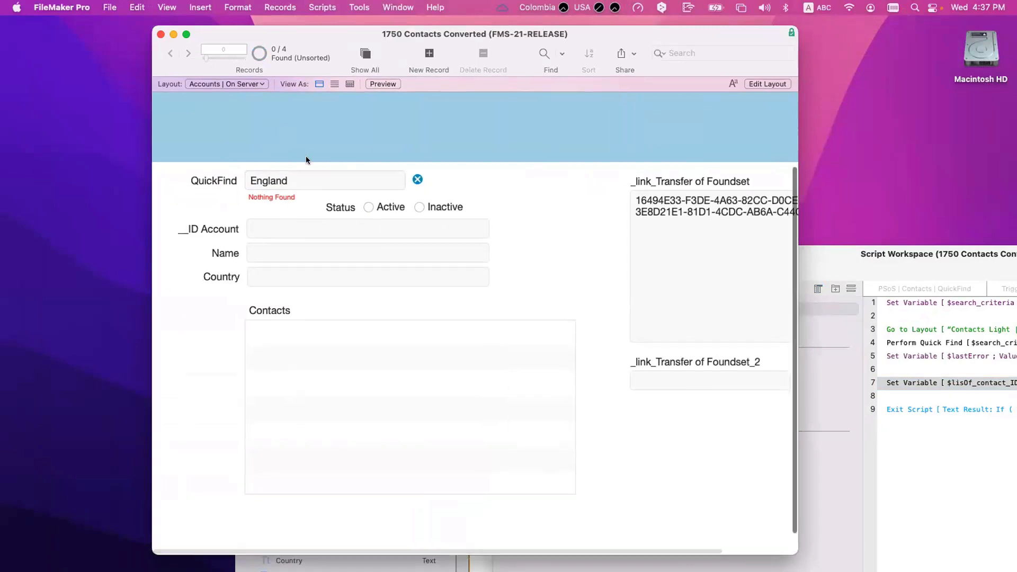
scroll(307, 184, up, 1)
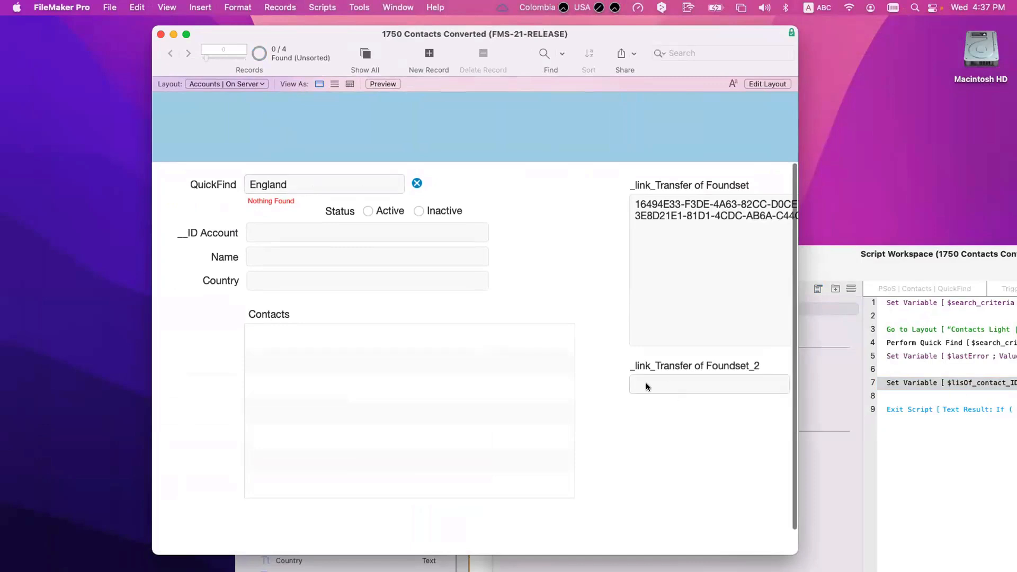
click(291, 183)
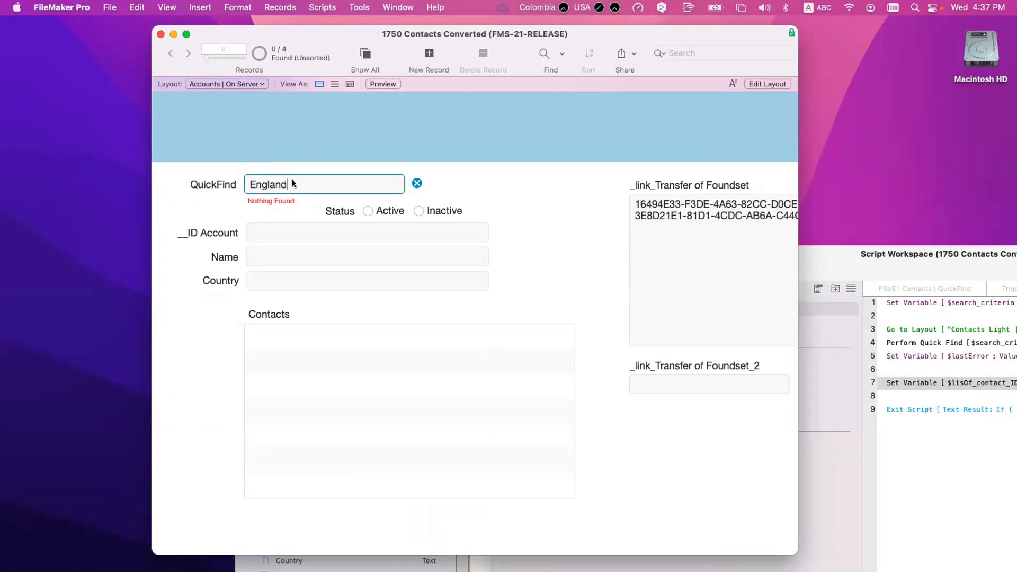
key(super+shift+d)
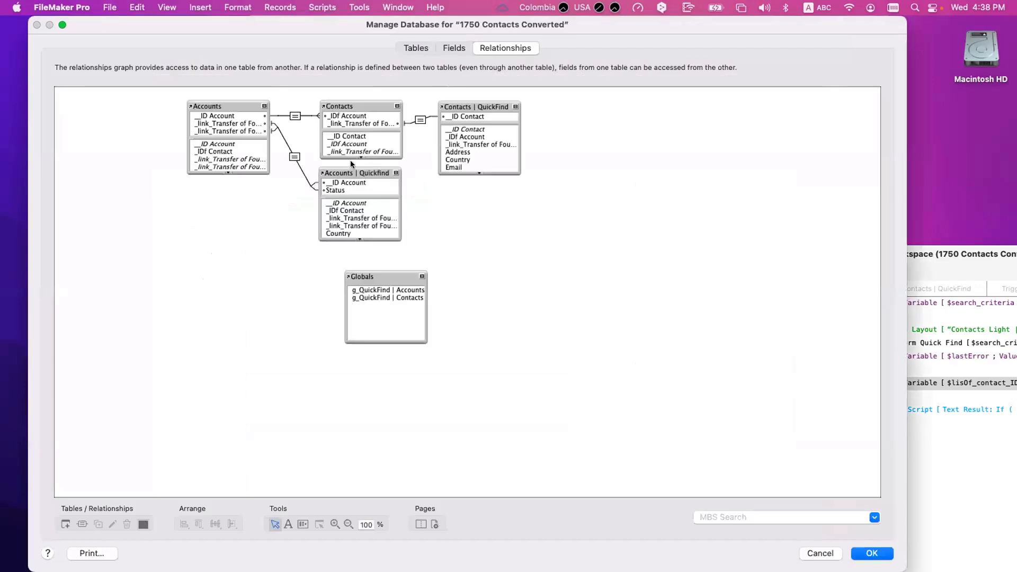
Step: Remove the Status criterion from the Accounts–Quickfind relationship and save the database changes
double_click(295, 156)
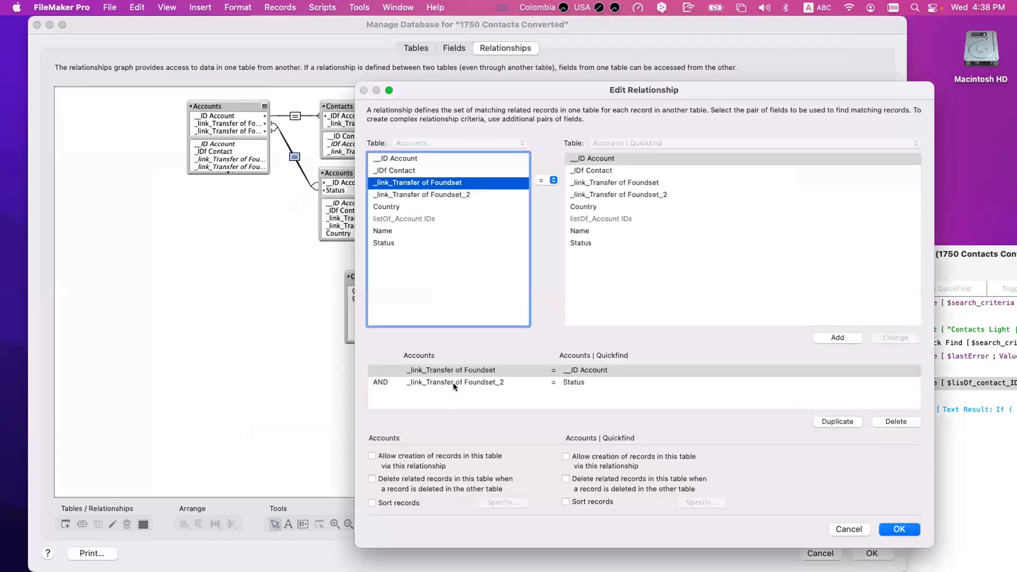
click(453, 382)
click(896, 421)
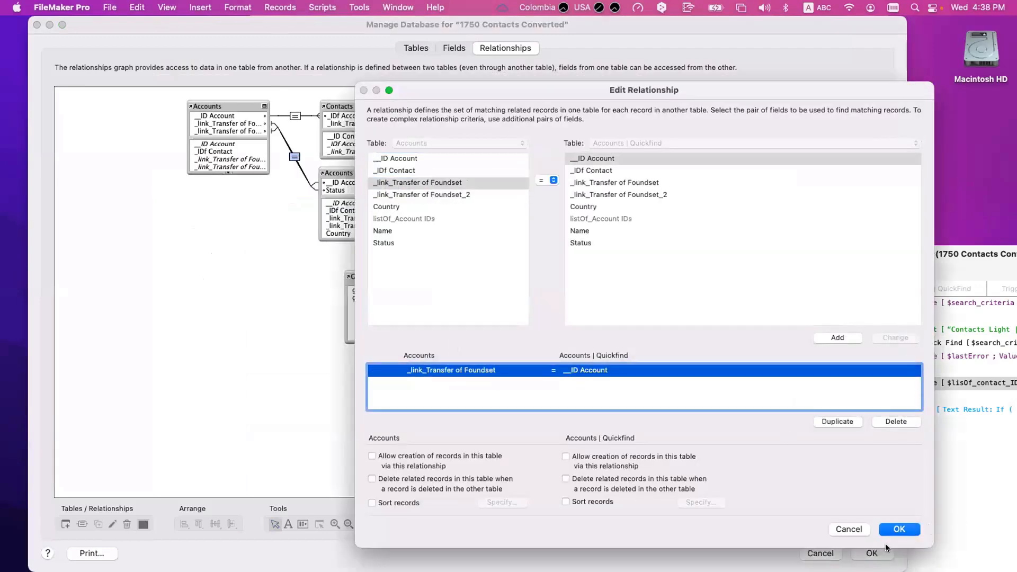
click(899, 529)
click(870, 554)
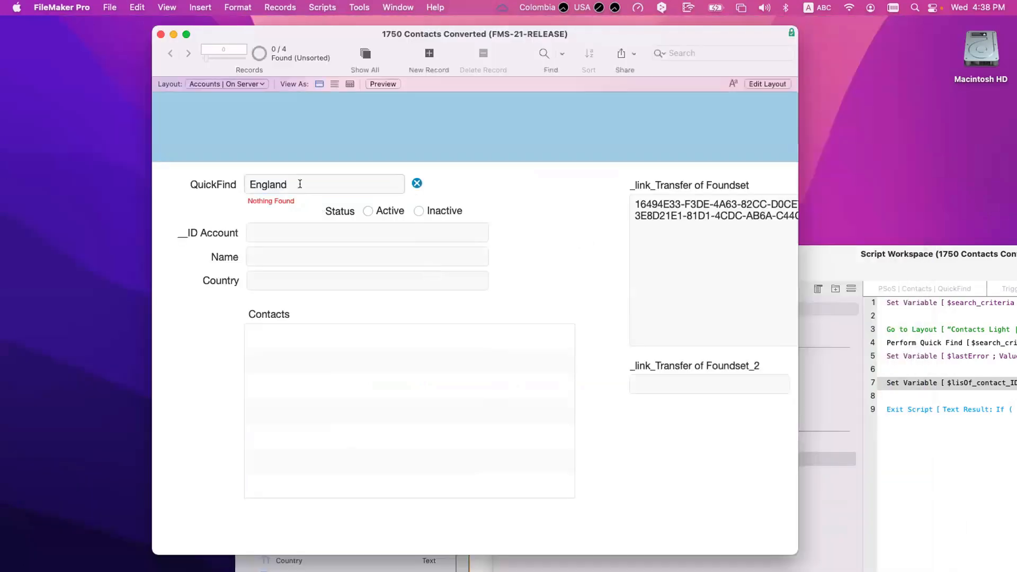
Step: Rerun the England QuickFind and step through the two found inactive test accounts
click(300, 184)
text(d)
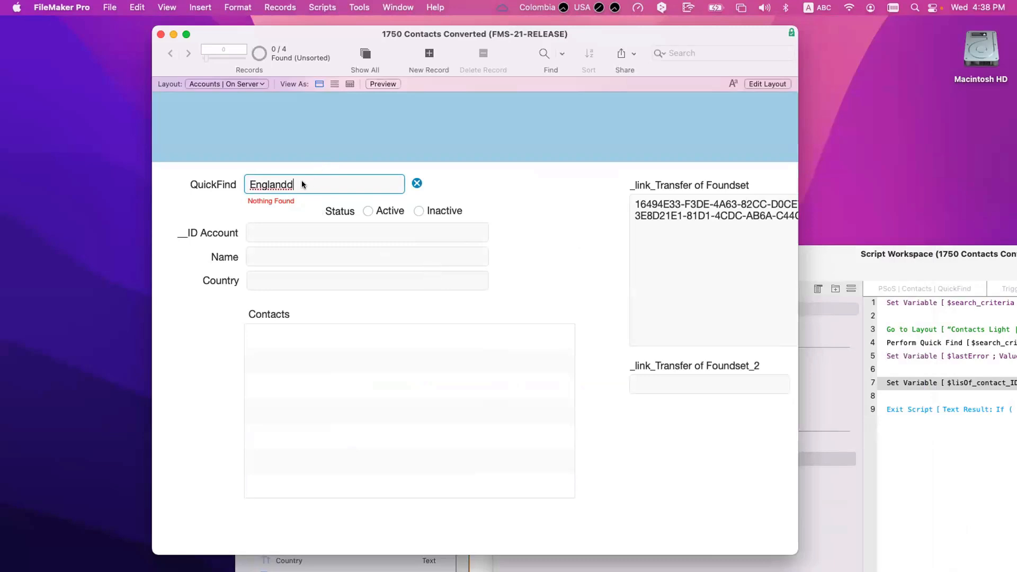
key(BackSpace)
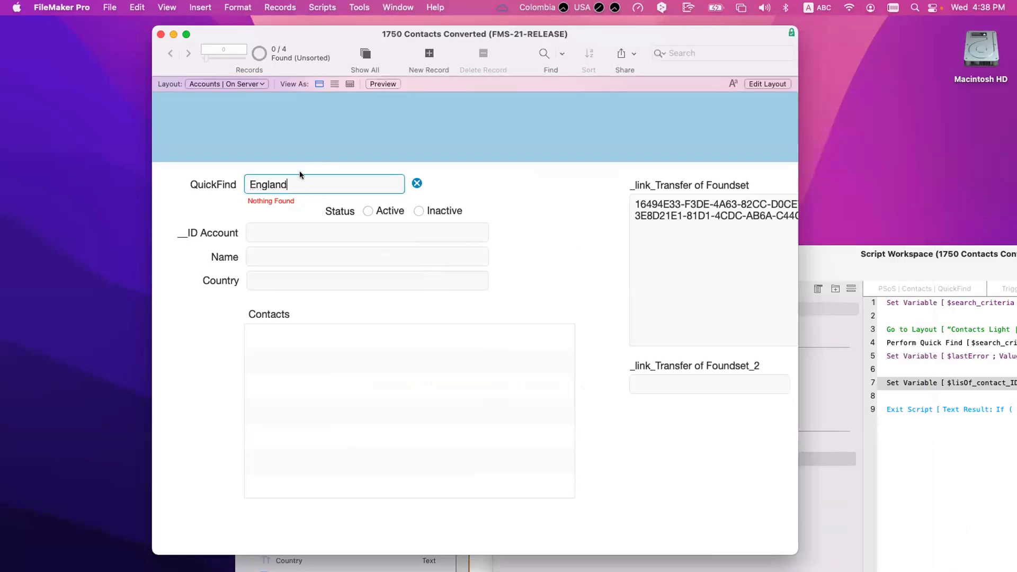
scroll(300, 170, right, 1)
click(300, 170)
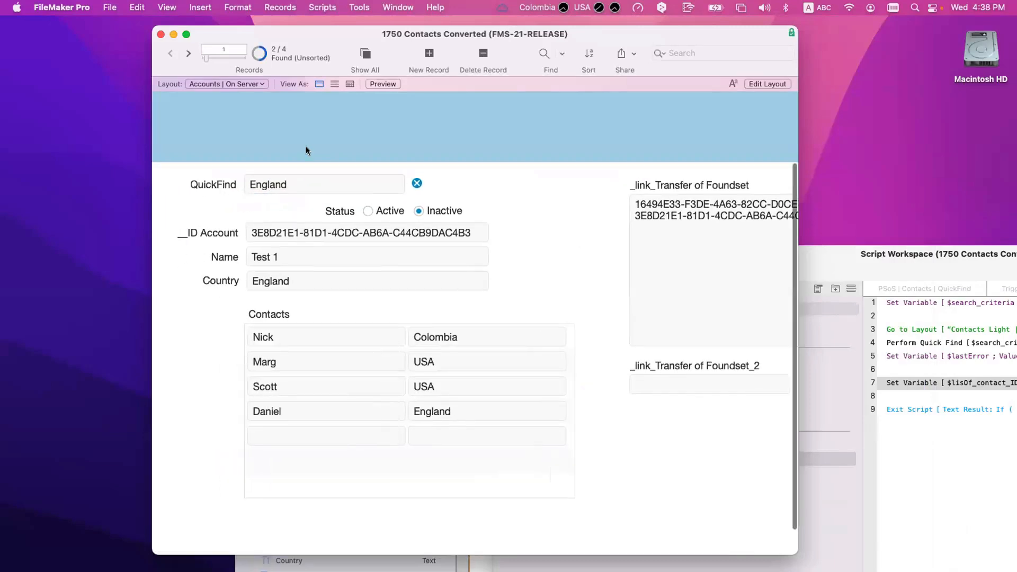
scroll(352, 295, down, 1)
scroll(353, 295, right, 1)
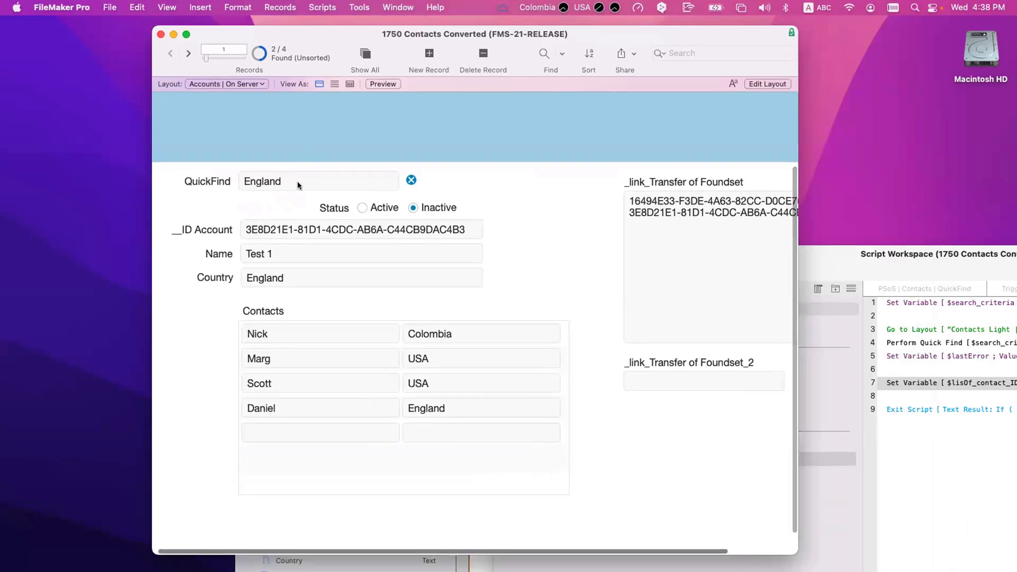
scroll(380, 343, up, 1)
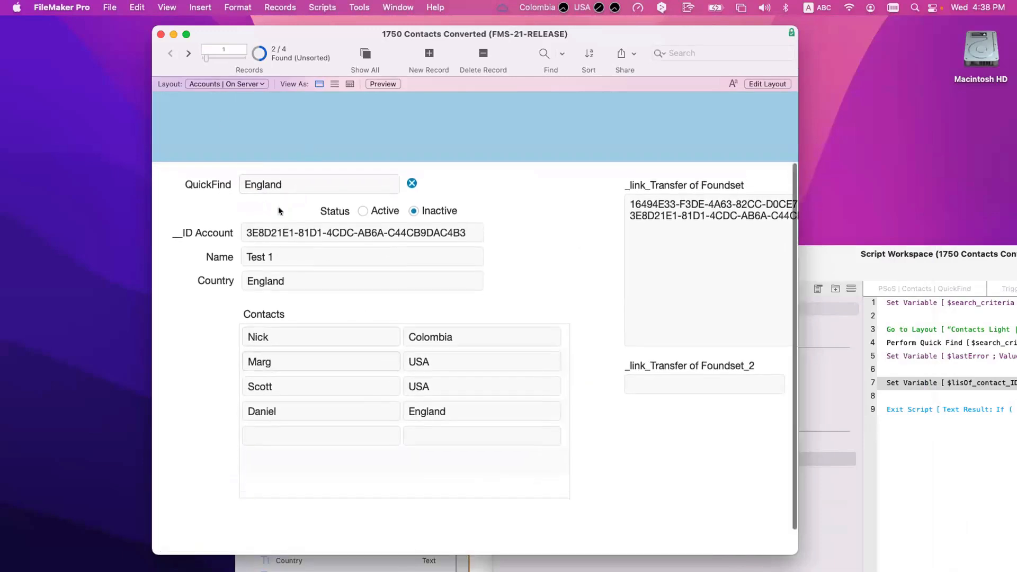
click(189, 54)
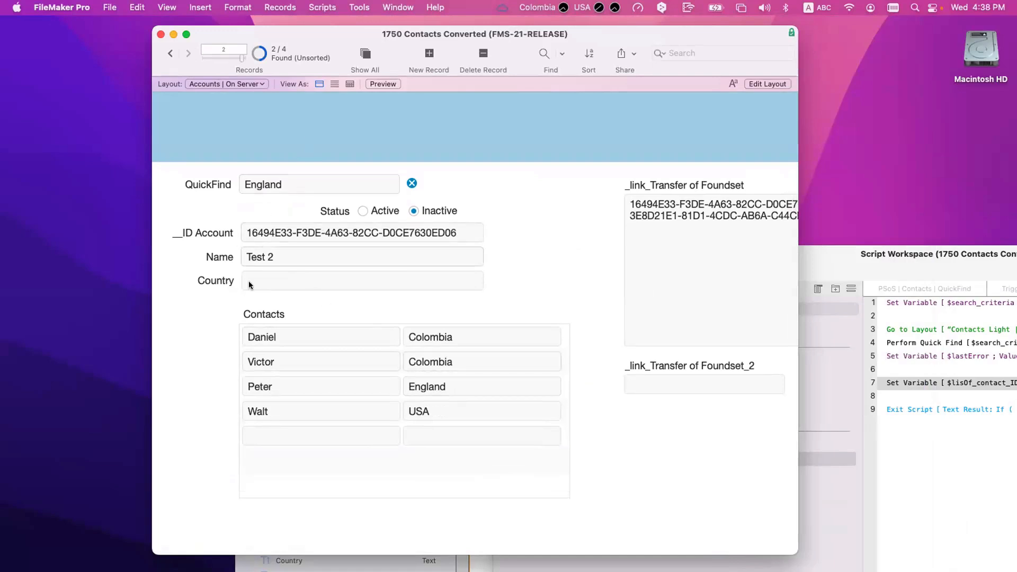
click(440, 386)
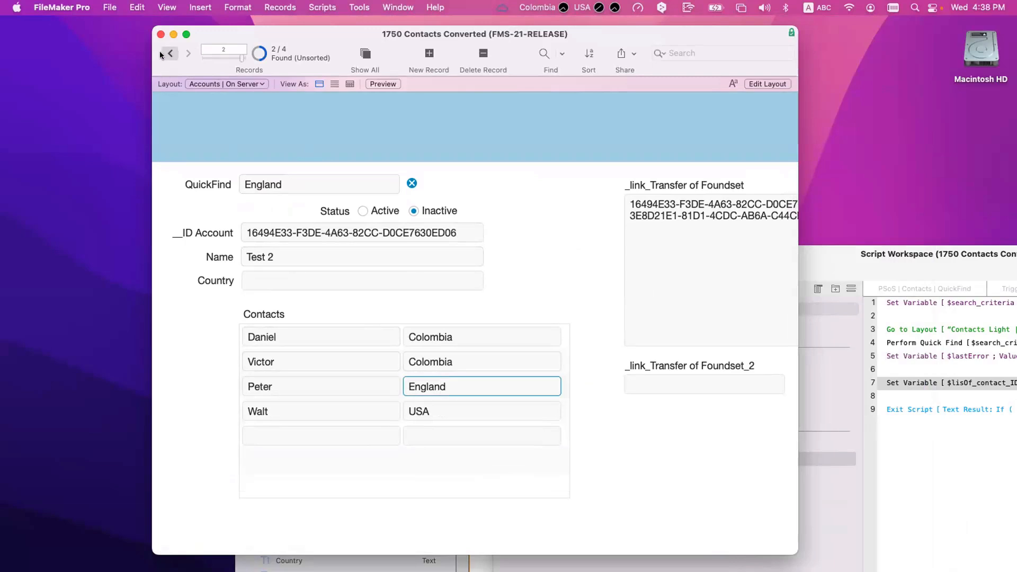
click(168, 53)
click(438, 411)
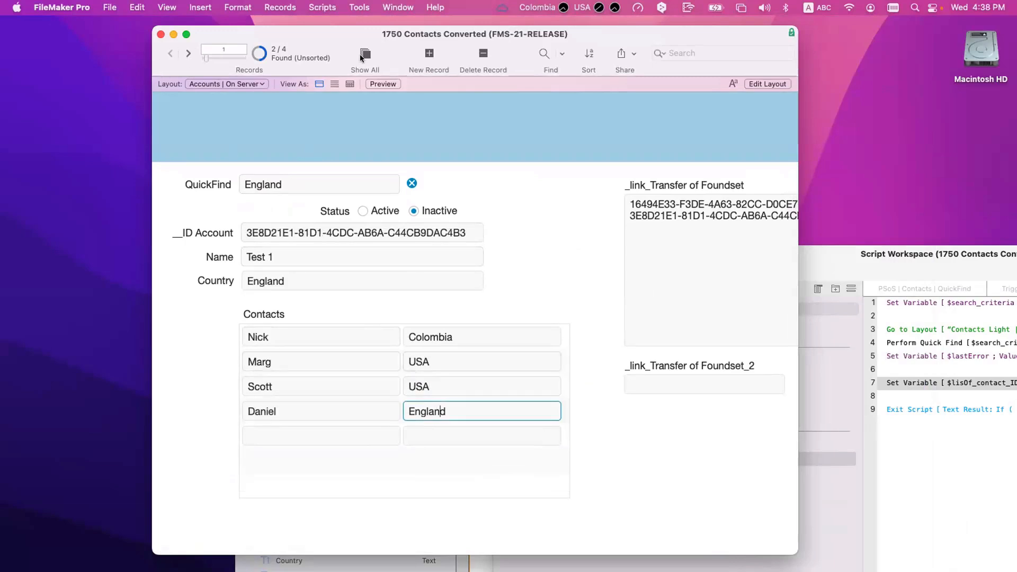
Step: Show all accounts, step back to Test 1, and bring Script Workspace forward
click(365, 56)
click(186, 51)
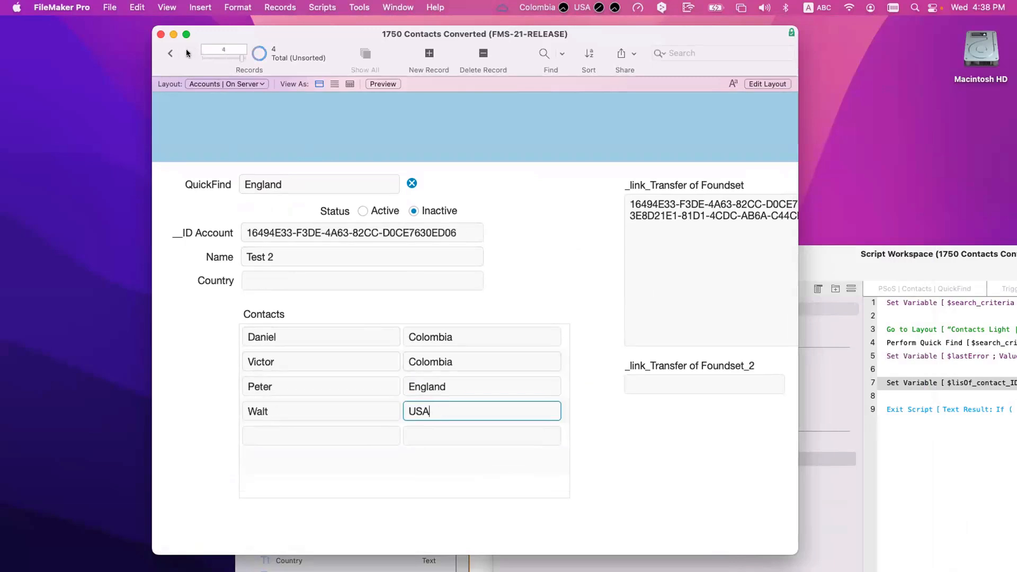
click(374, 166)
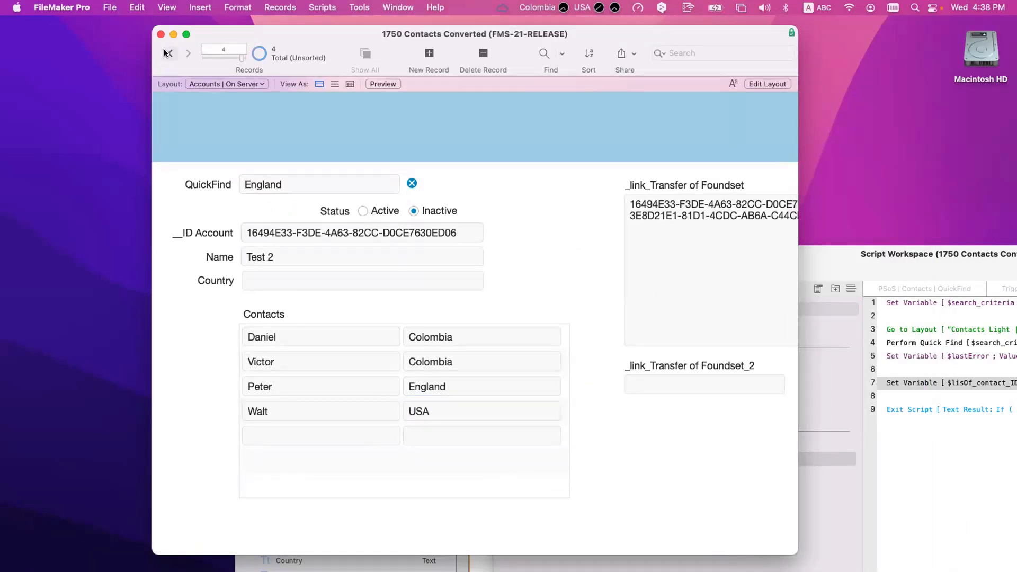
click(168, 53)
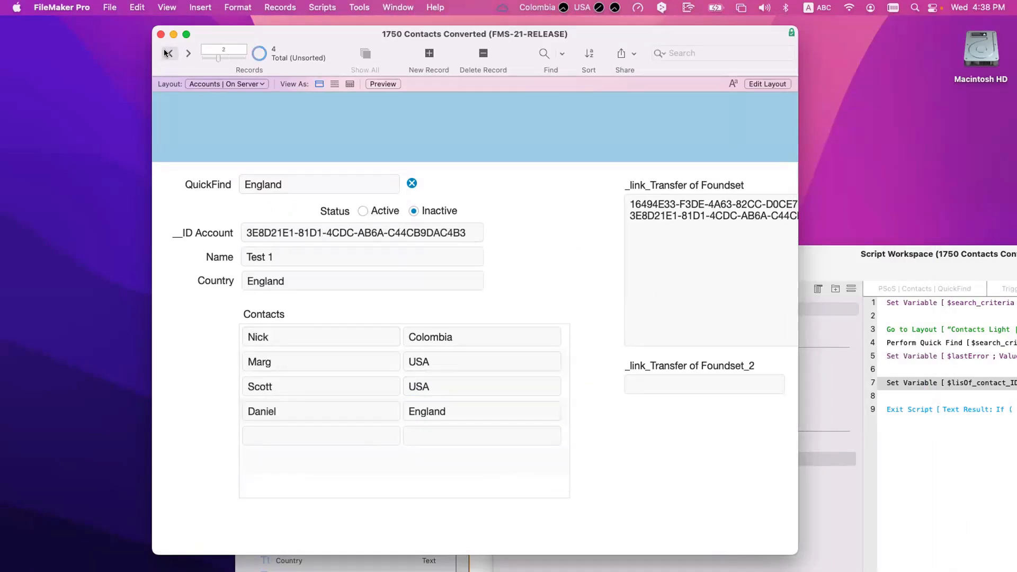
click(170, 53)
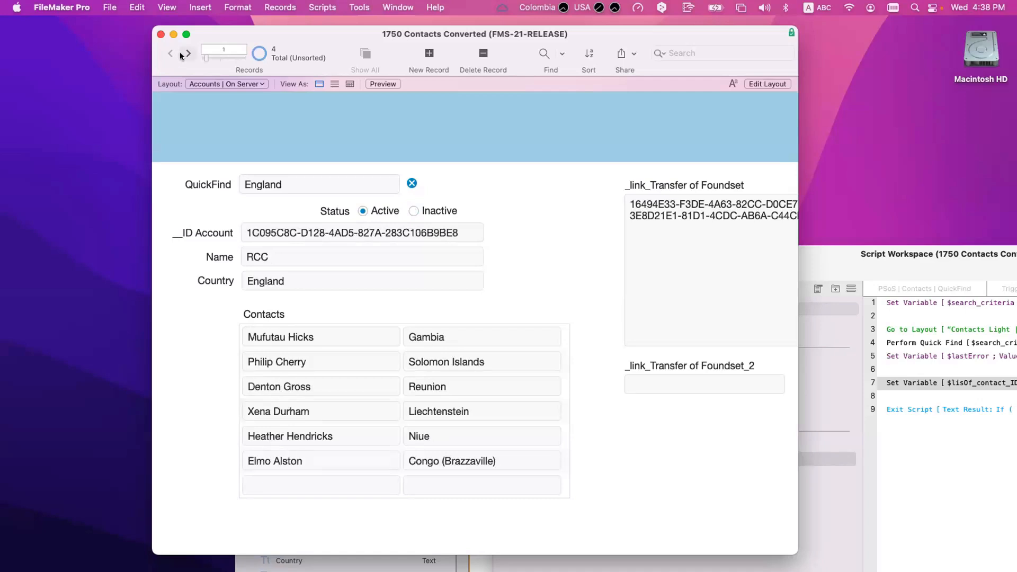
click(186, 53)
click(186, 53)
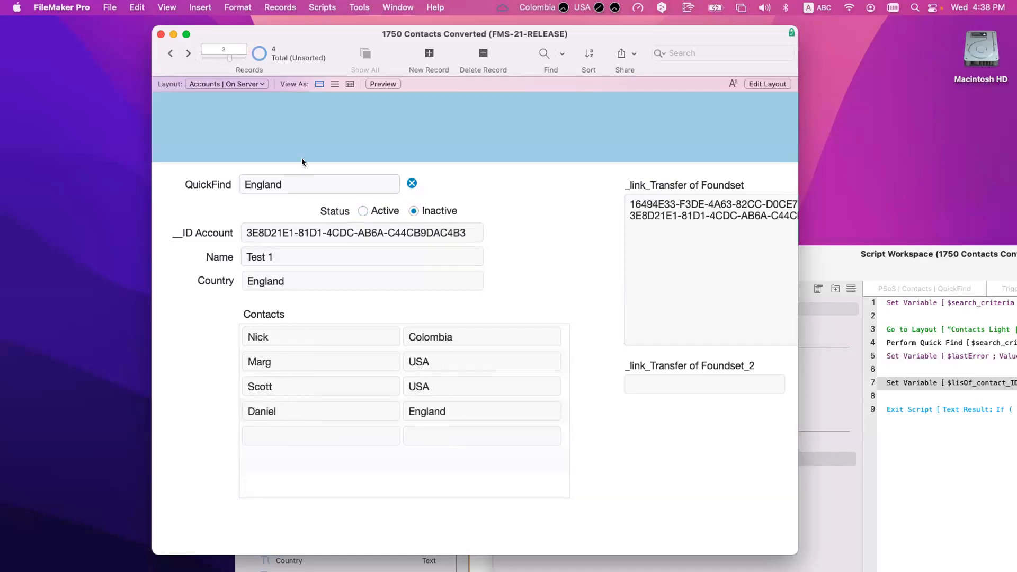
drag(918, 269, 703, 187)
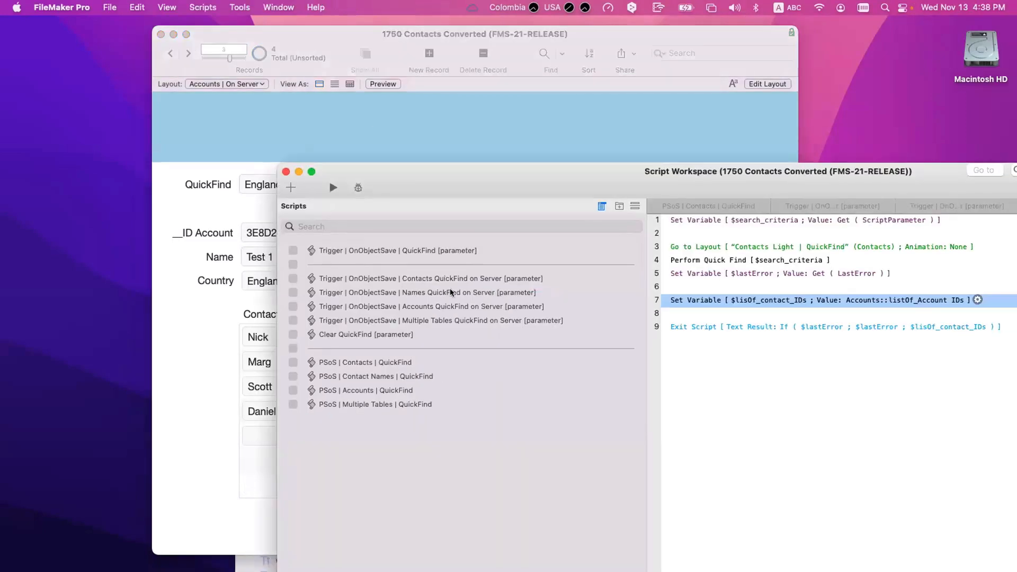
Step: Review the Accounts QuickFind on Server and PSoS | Accounts | QuickFind scripts, then put Accounts | On Server into Layout mode
click(453, 306)
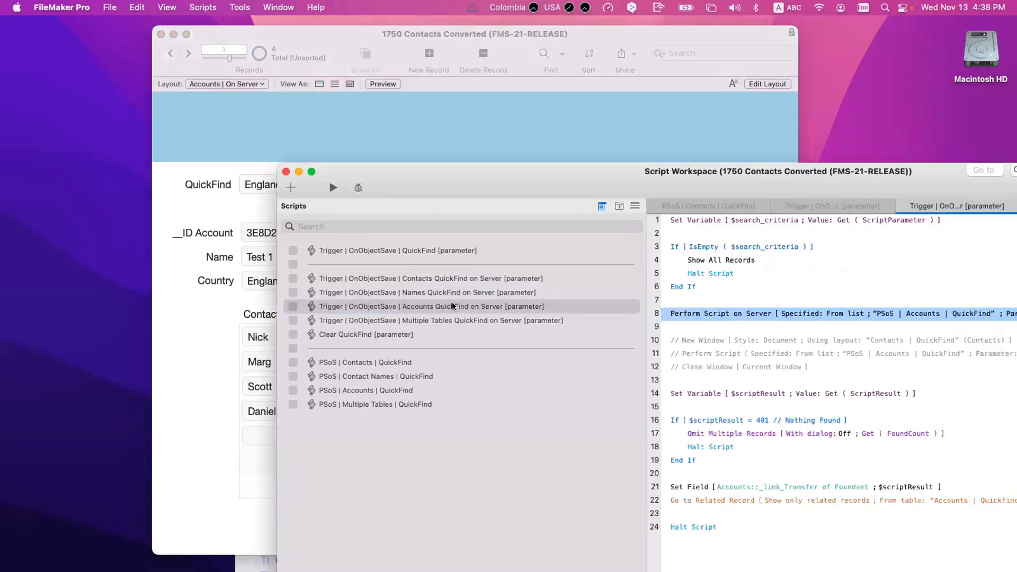
super+click(906, 316)
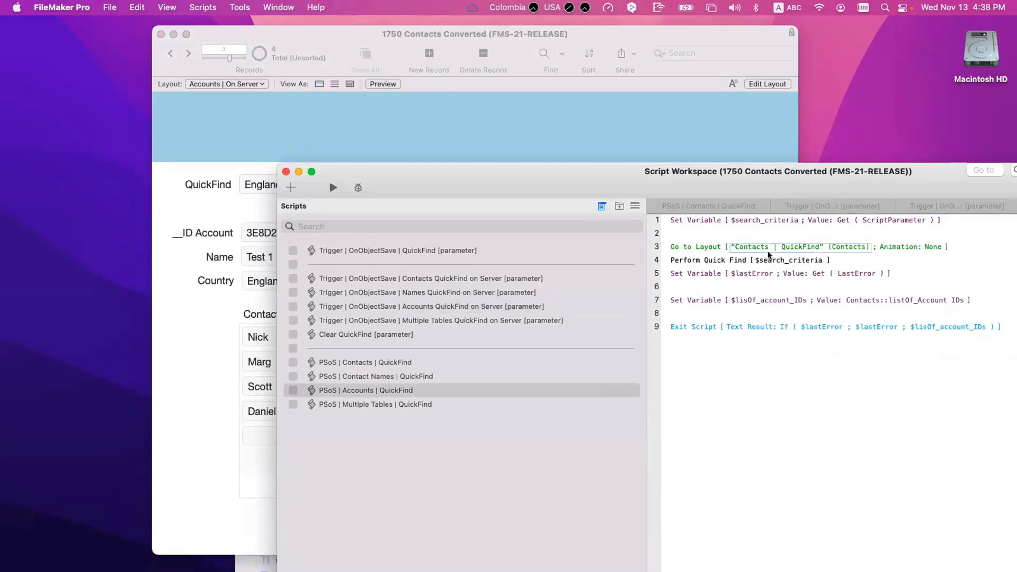
click(545, 143)
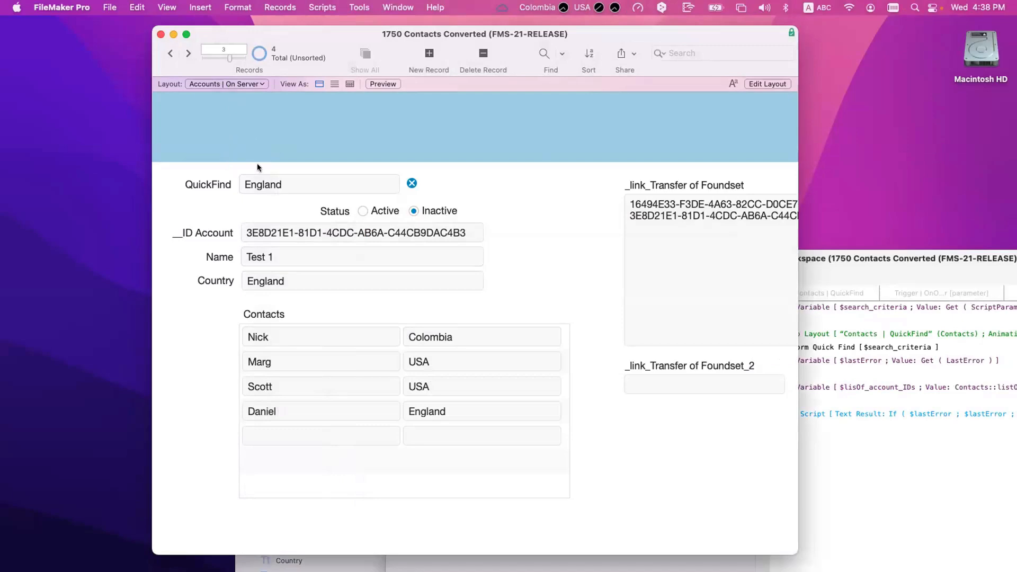
key(super+l)
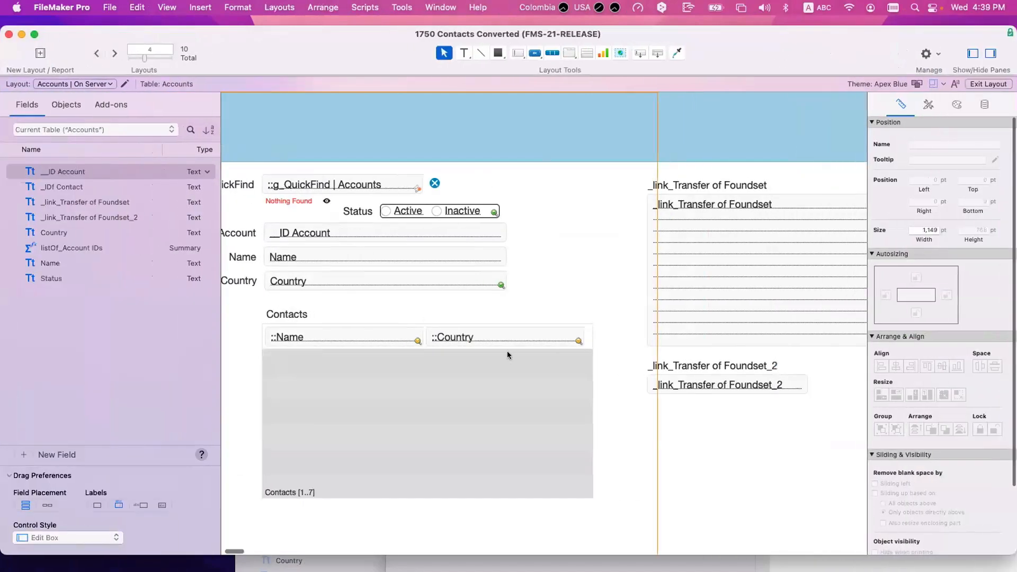
Step: Select both _link_Transfer fields with labels and switch to the Accounts | Multiple Tables layout
drag(549, 180, 798, 397)
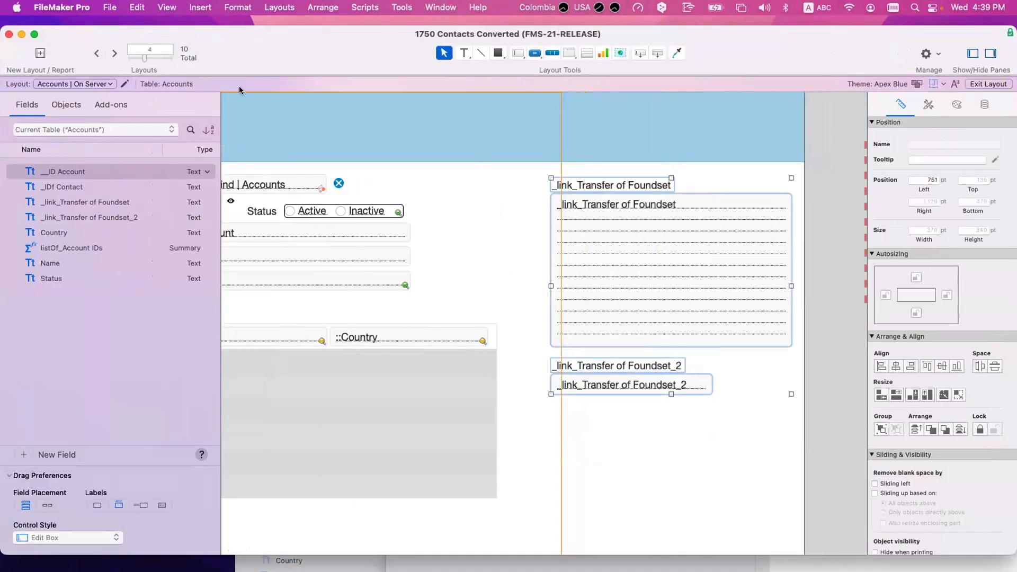
click(78, 84)
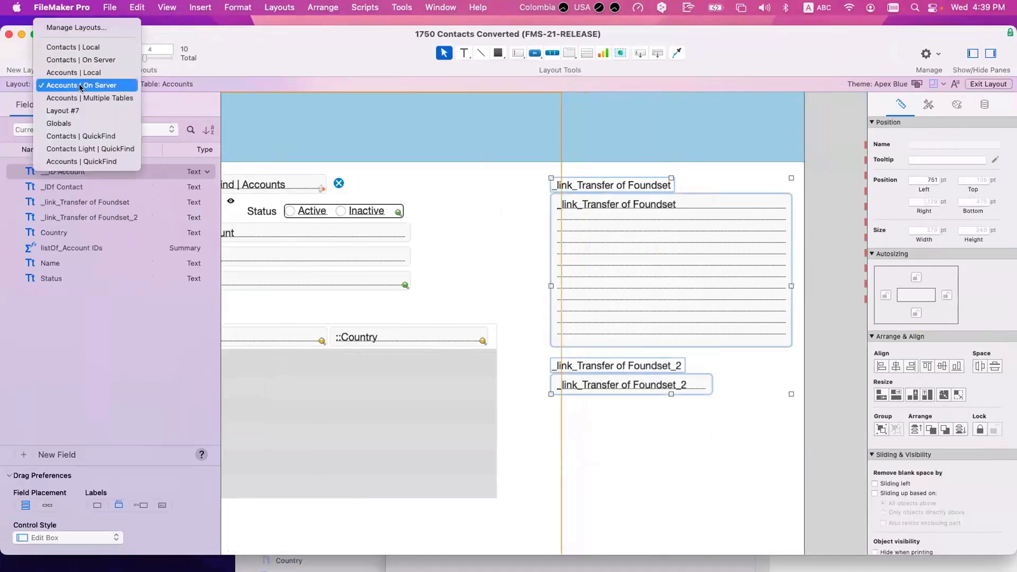
click(80, 97)
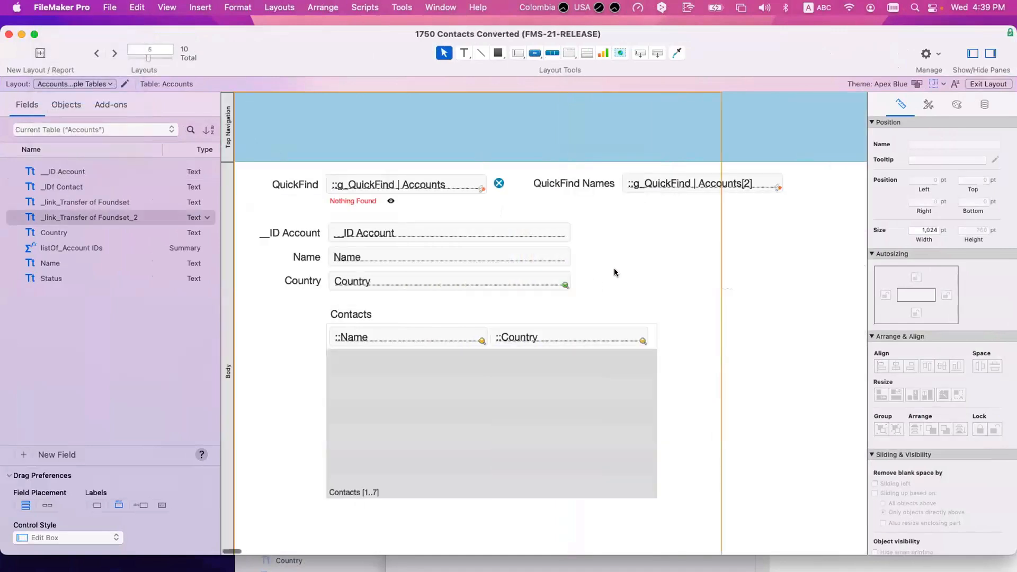
Step: Move the QuickFind object group right and down on the Multiple Tables layout
scroll(615, 268, right, 5)
drag(584, 218, 407, 179)
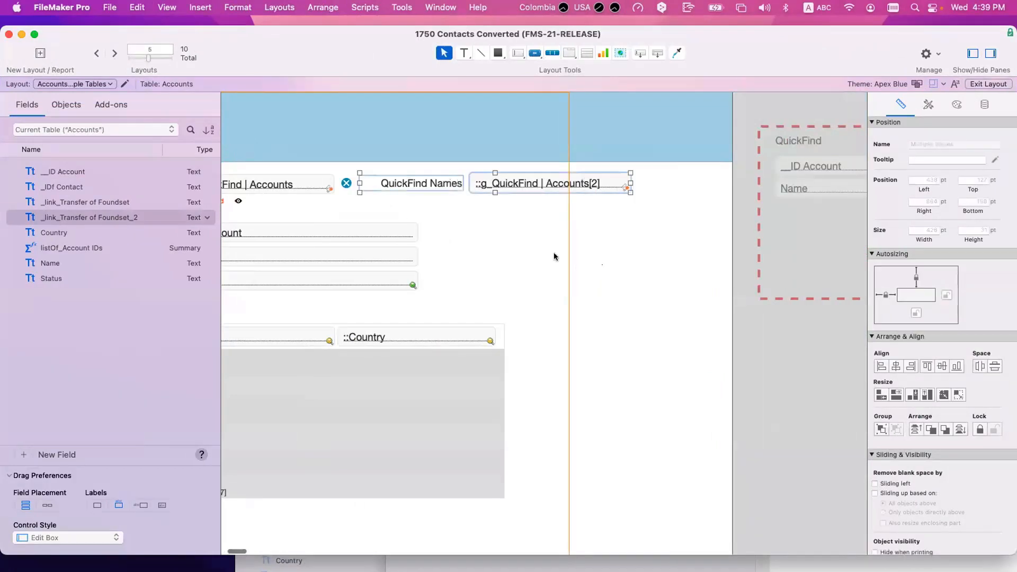
click(554, 253)
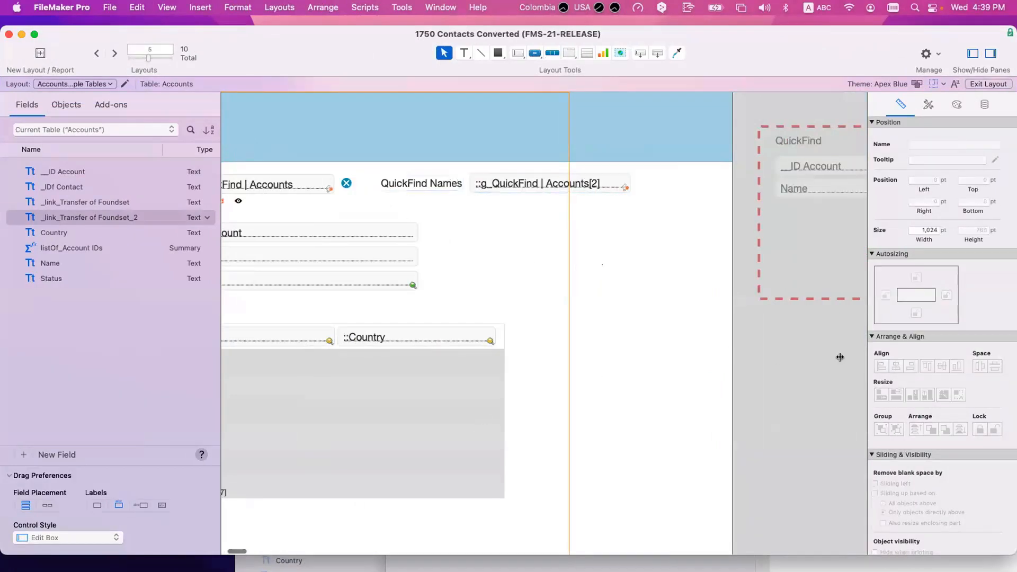
drag(729, 352, 510, 118)
scroll(816, 361, right, 7)
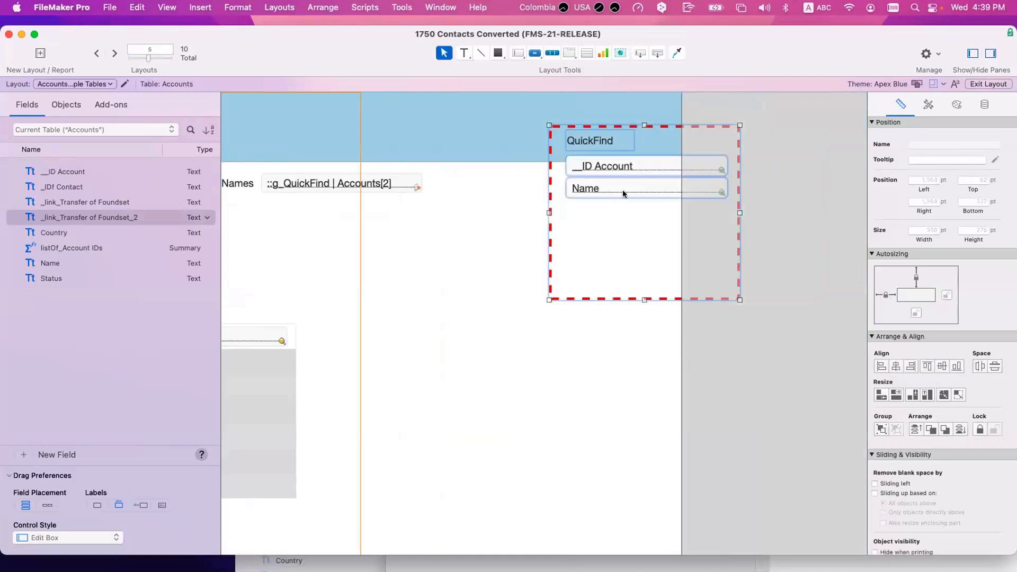
drag(621, 190, 780, 210)
click(515, 313)
Step: Paste the two _link_Transfer of Foundset fields with labels on the layout's right side
key(super+v)
drag(532, 278, 445, 396)
key(super+b)
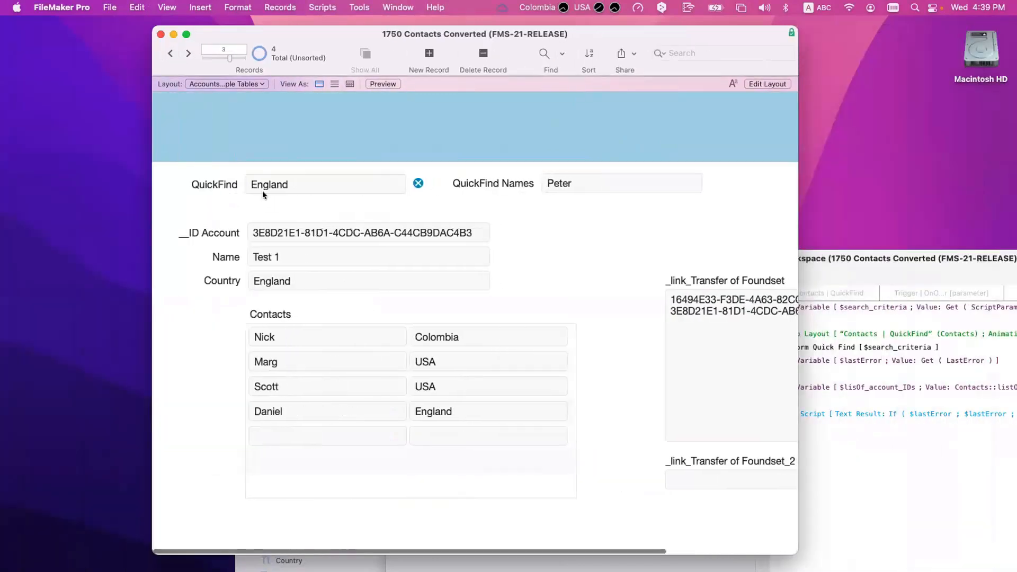
Step: Run the England QuickFind, step through found accounts Test 1 and Test 2, then resume Layout mode
click(310, 184)
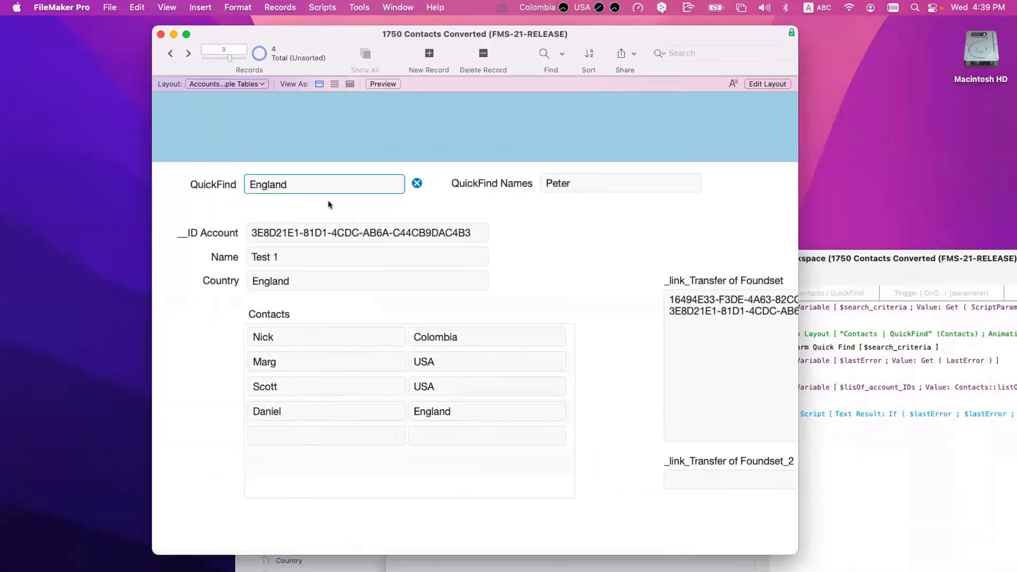
click(283, 141)
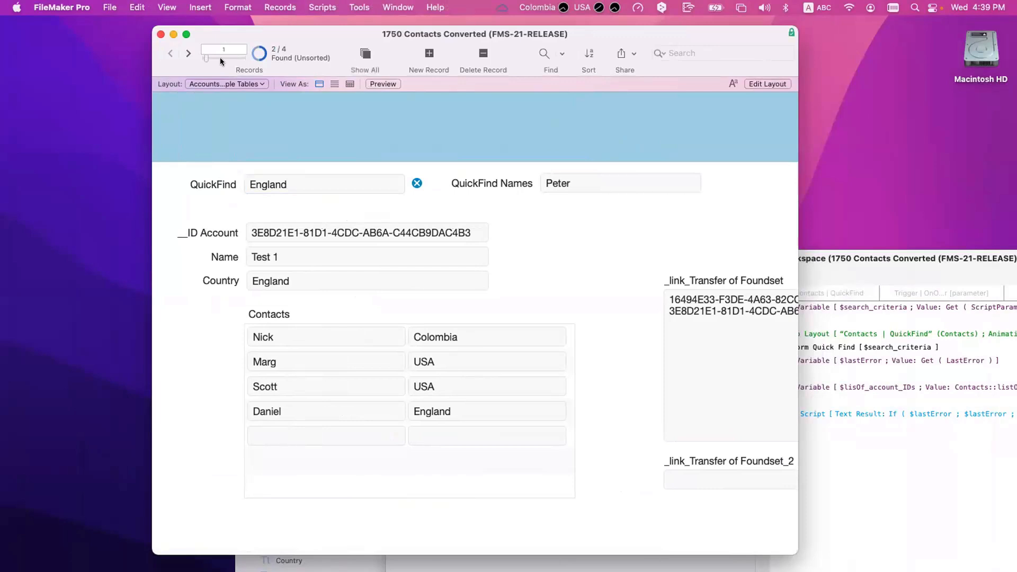
click(189, 51)
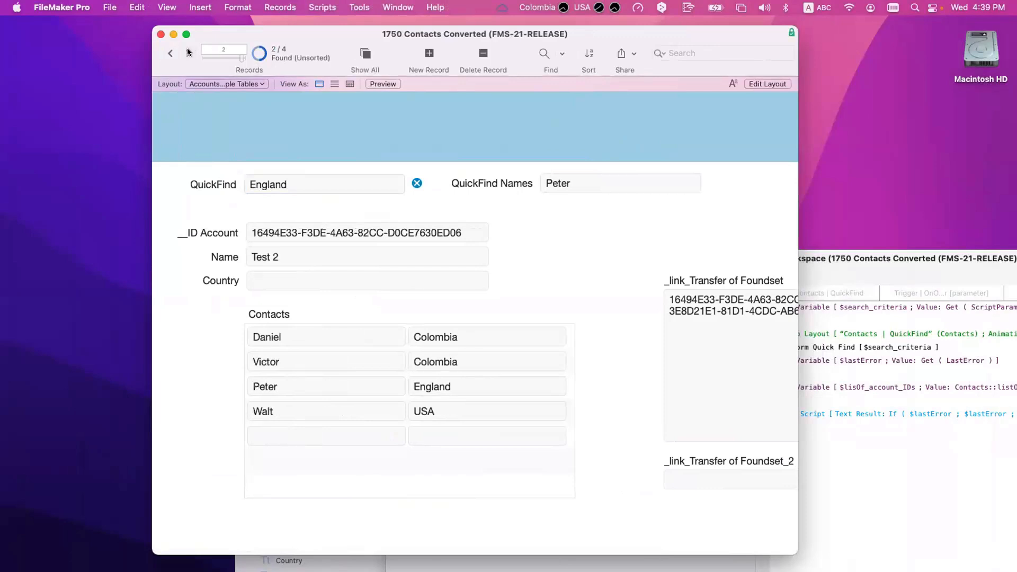
click(170, 53)
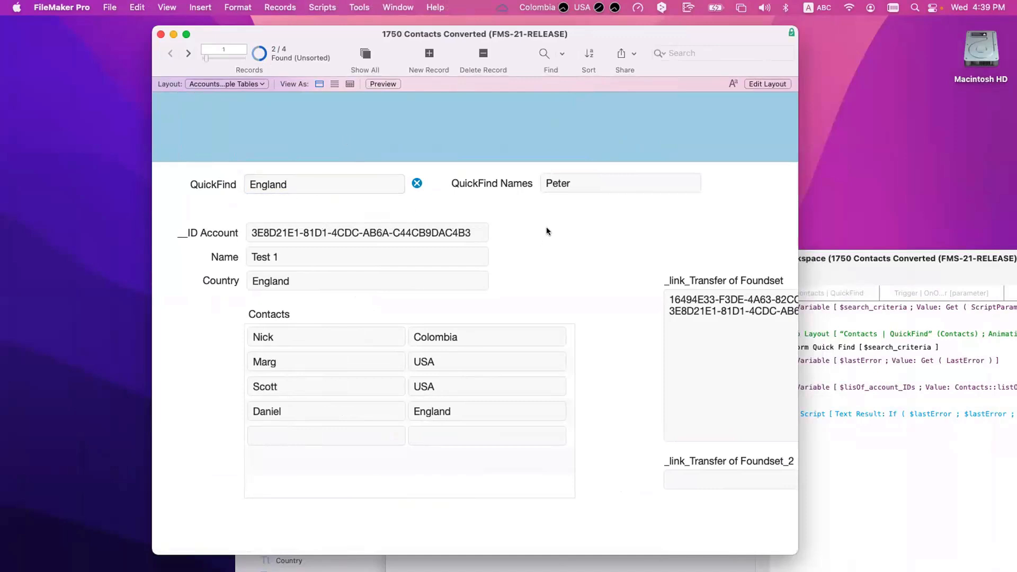
key(super+l)
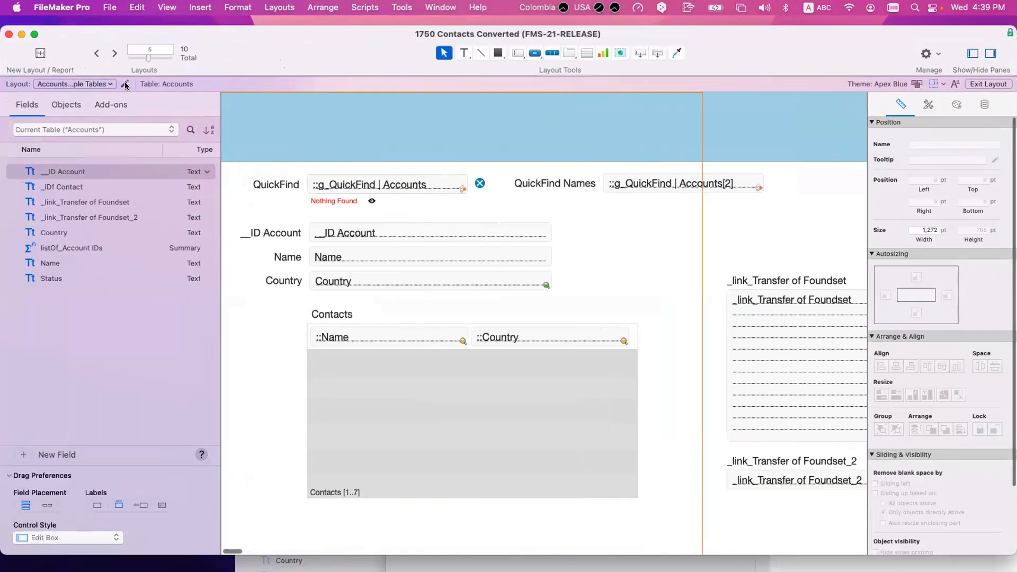
Step: Copy the Status label and Active/Inactive radio buttons from On Server and place them below QuickFind
click(97, 54)
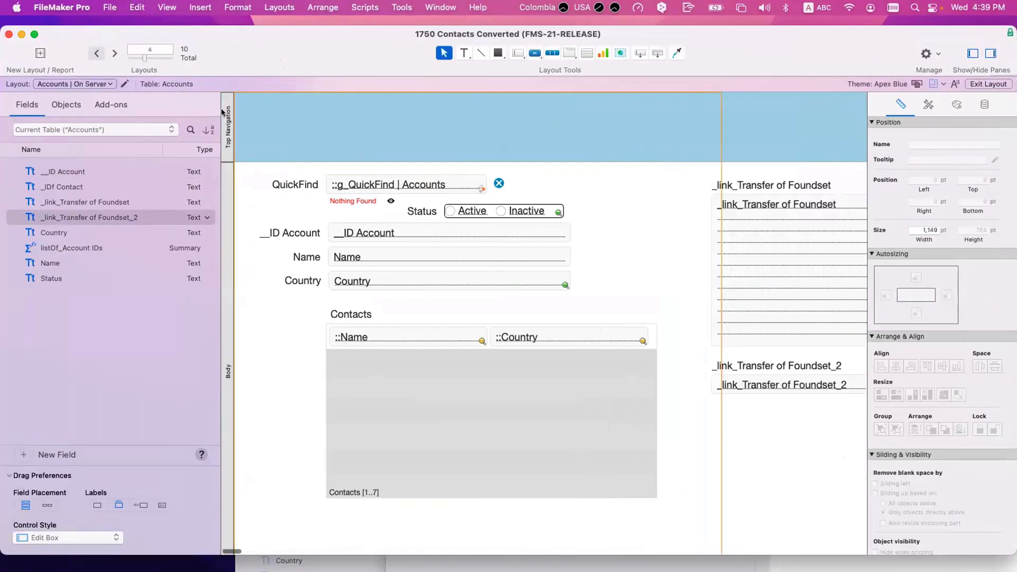
click(467, 212)
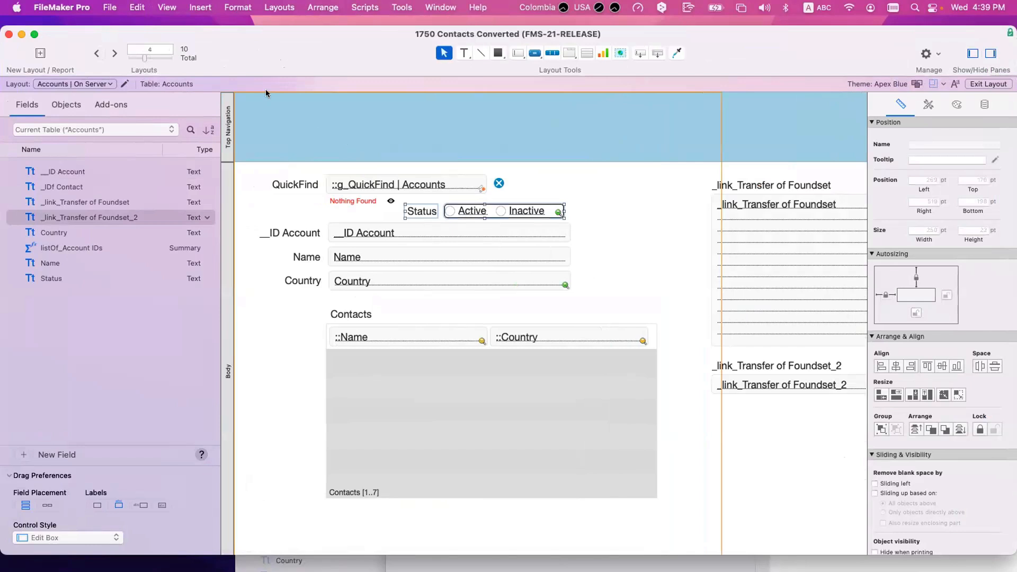
click(114, 54)
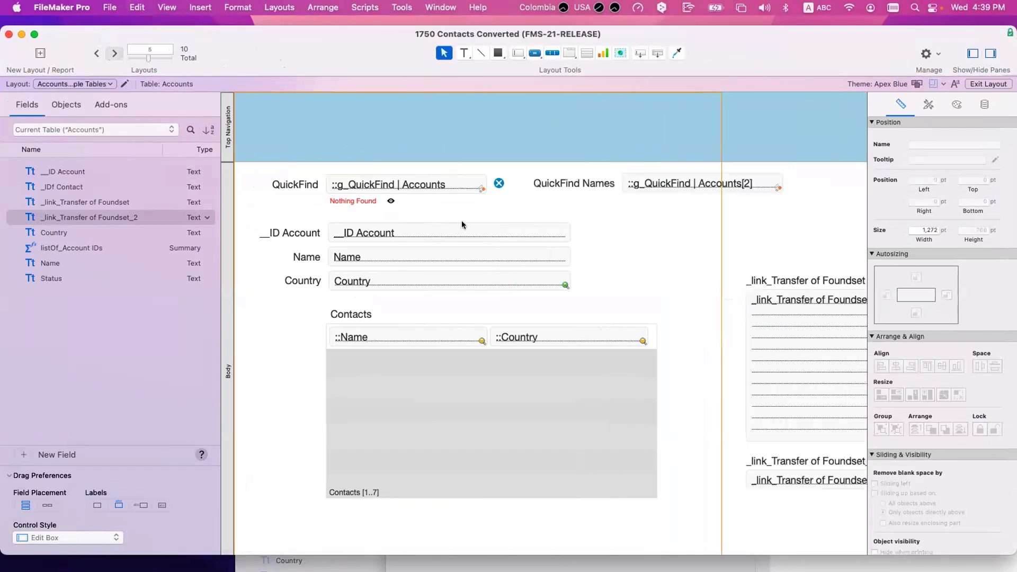
click(514, 205)
drag(514, 205, 504, 214)
key(super+b)
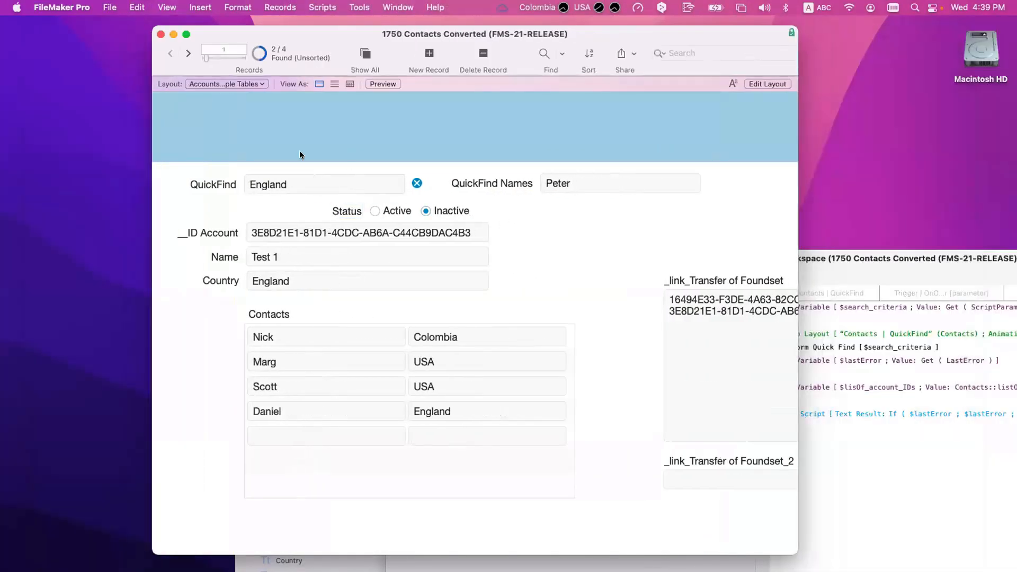
Step: Flip back and forth between the two found accounts, Test 1 and Test 2
click(185, 52)
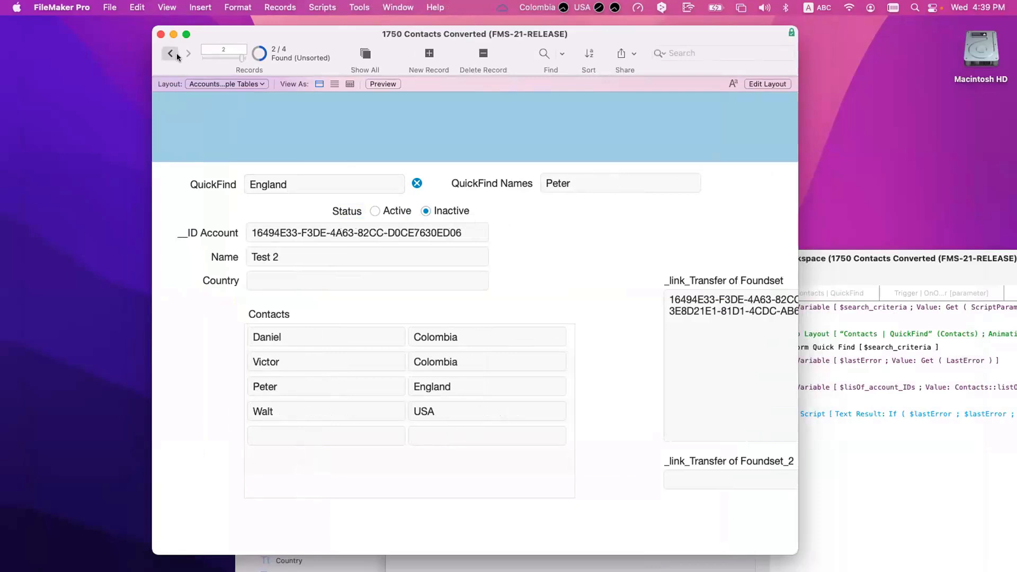
click(177, 53)
click(186, 51)
click(177, 53)
click(186, 51)
click(175, 52)
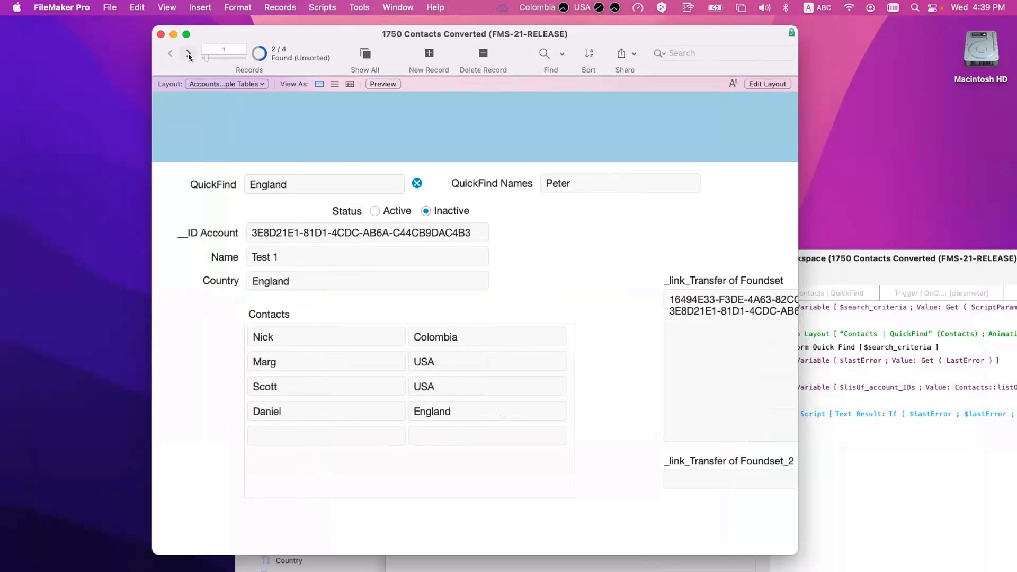
click(187, 53)
click(177, 54)
click(186, 53)
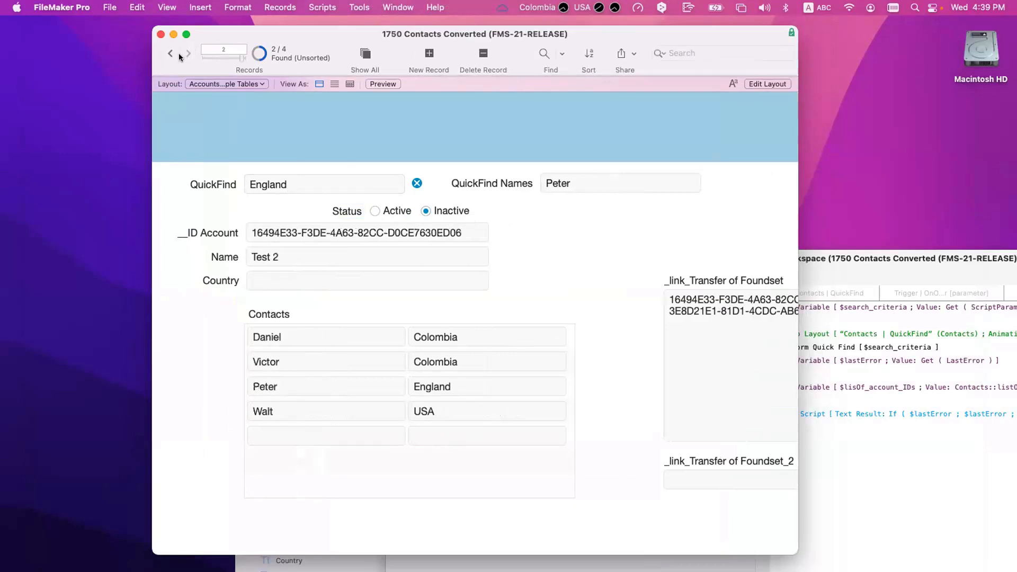
click(176, 53)
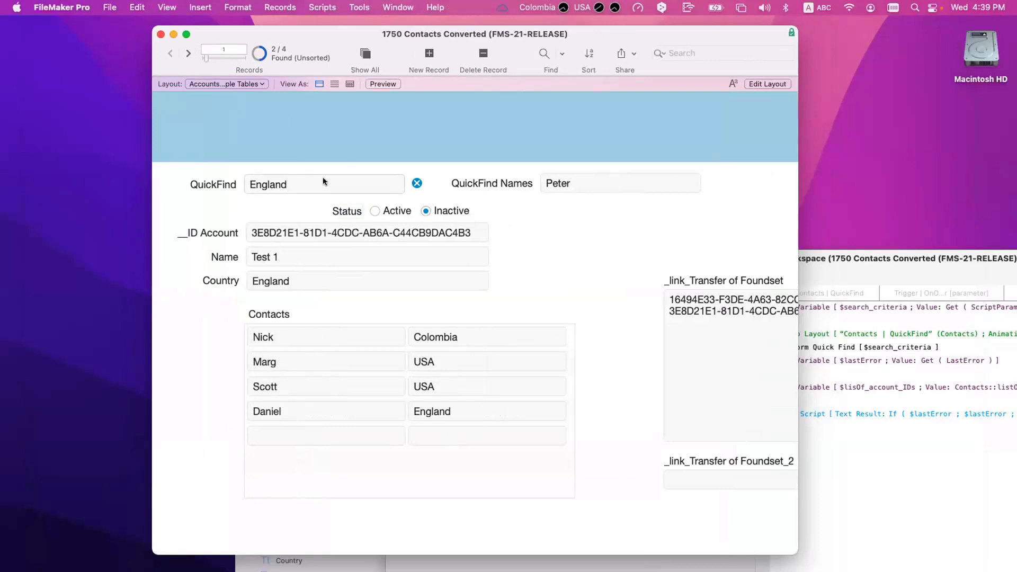
Step: Show all 4 accounts and step back from Test 2 through Test 1 and ACME to RCC
click(365, 58)
click(190, 55)
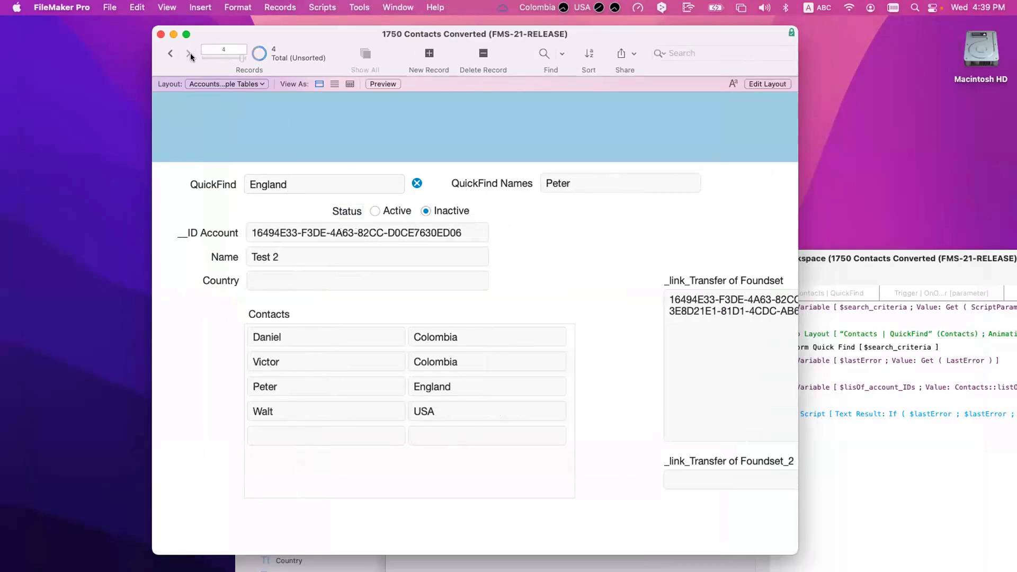
click(170, 54)
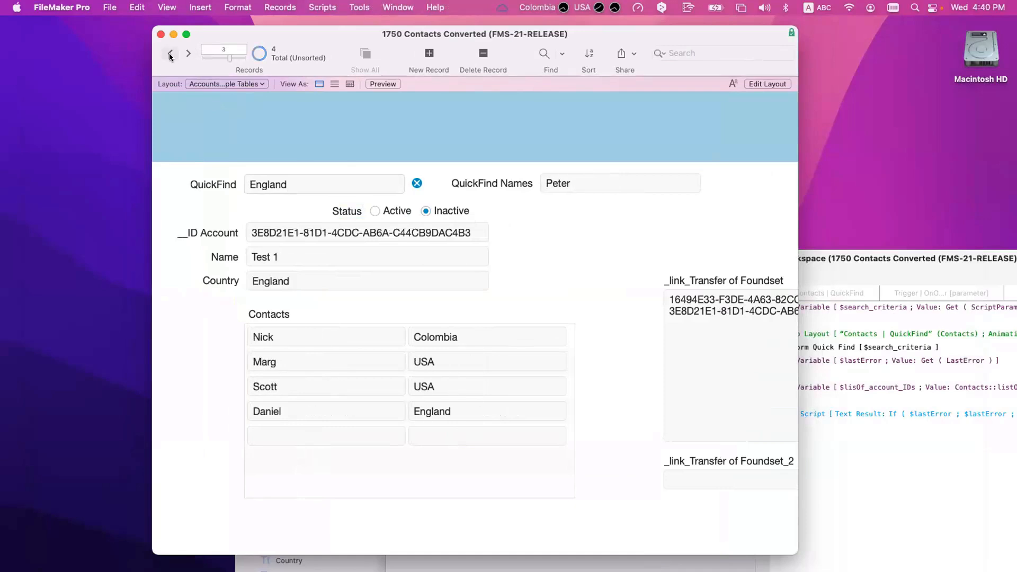
click(170, 55)
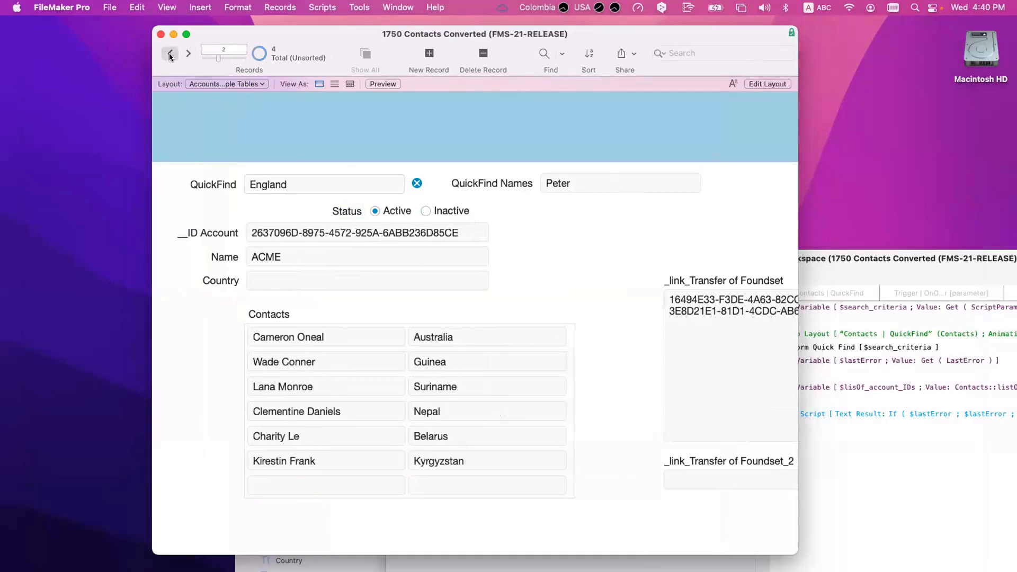
click(170, 55)
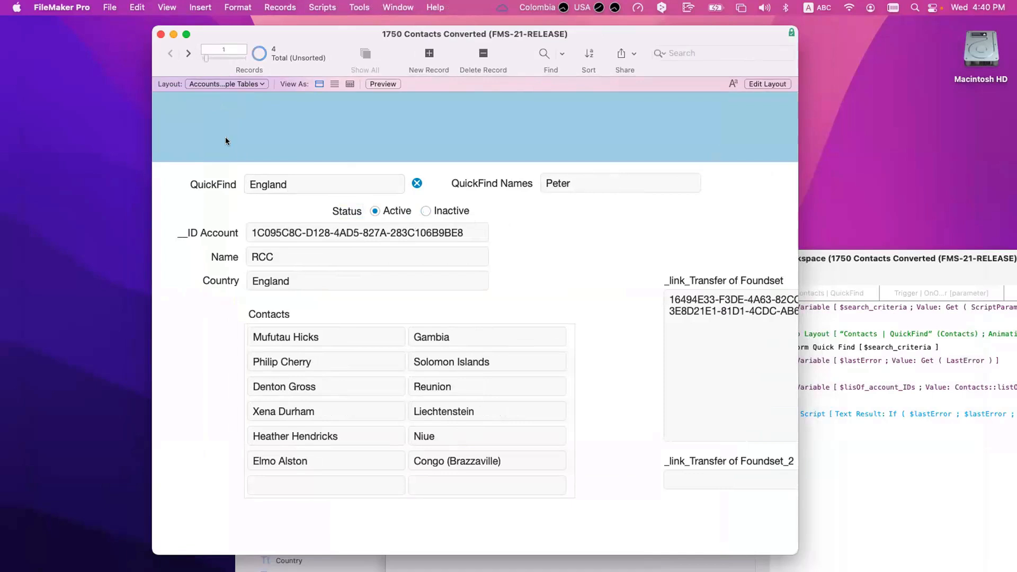
scroll(298, 275, down, 1)
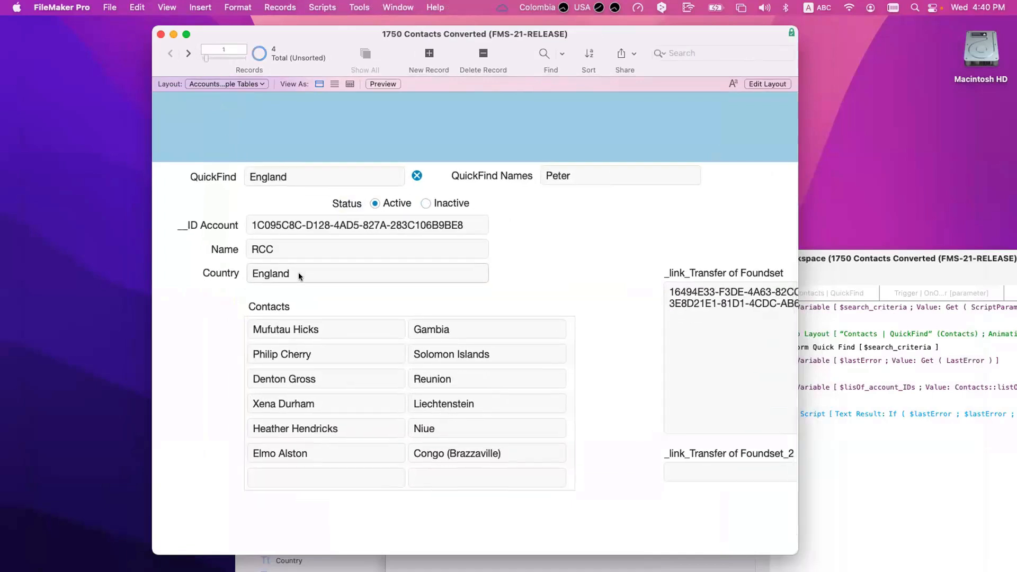
Step: Select the England text in QuickFind and turn on the Script Debugger
click(288, 178)
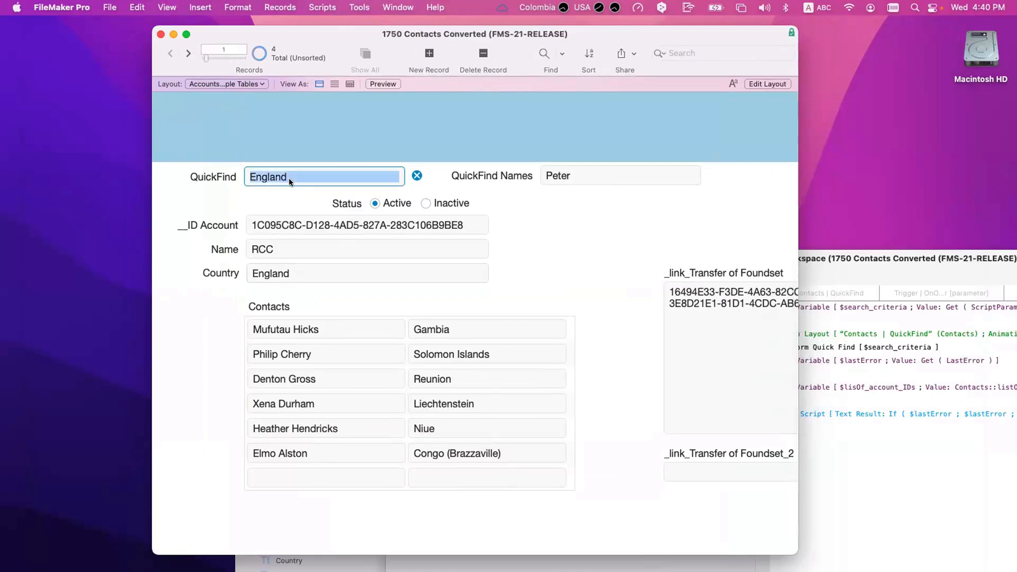
click(289, 178)
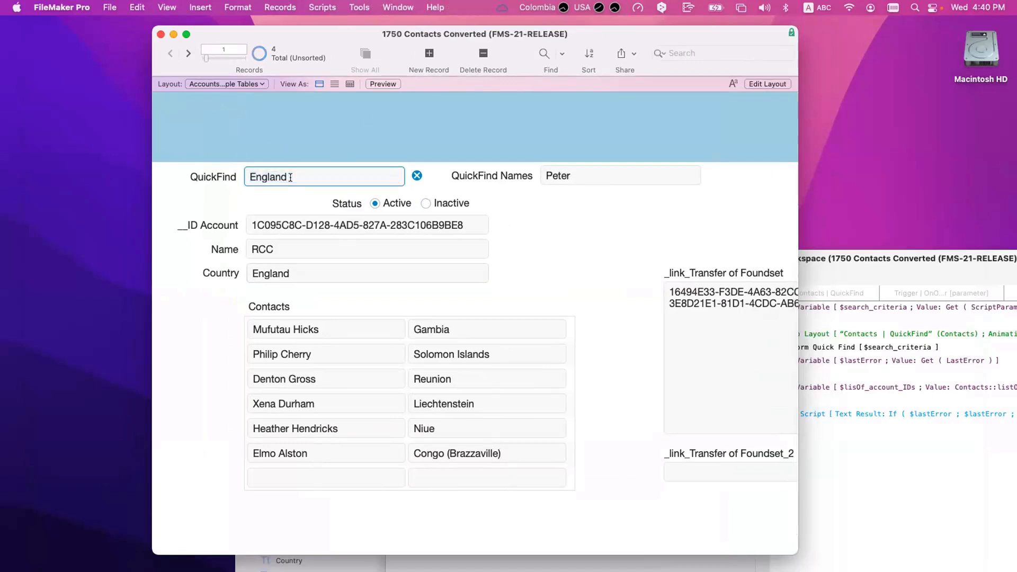
click(355, 8)
click(361, 27)
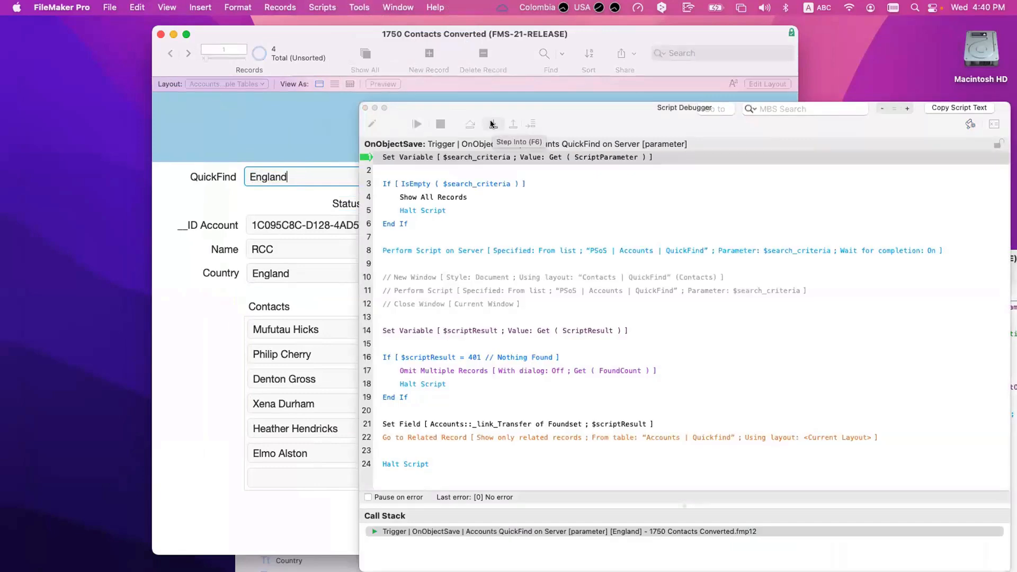
Step: Finish the paused trigger script, close the debugger, and open the QuickFind on Server and PSoS scripts
click(417, 124)
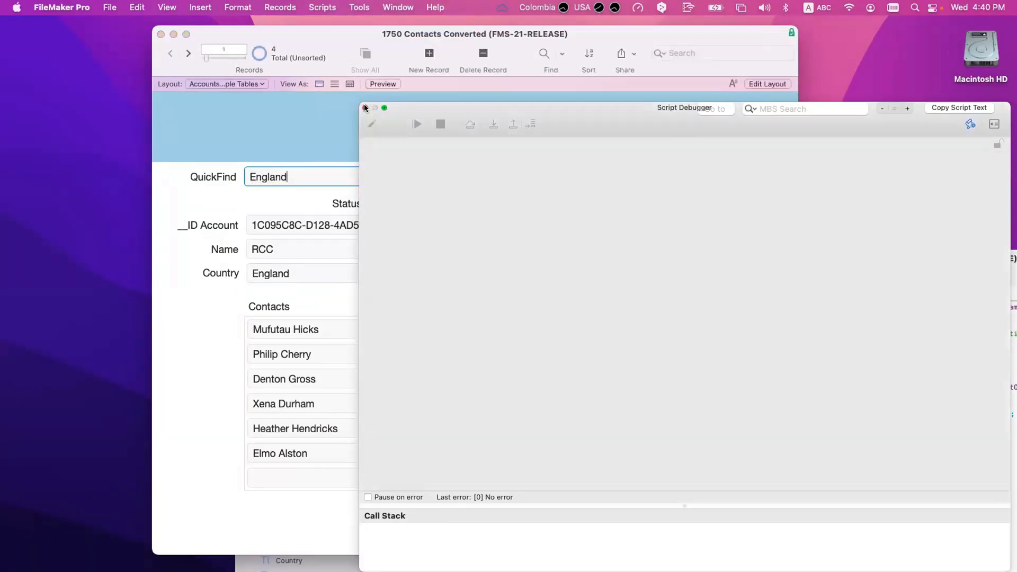
click(365, 108)
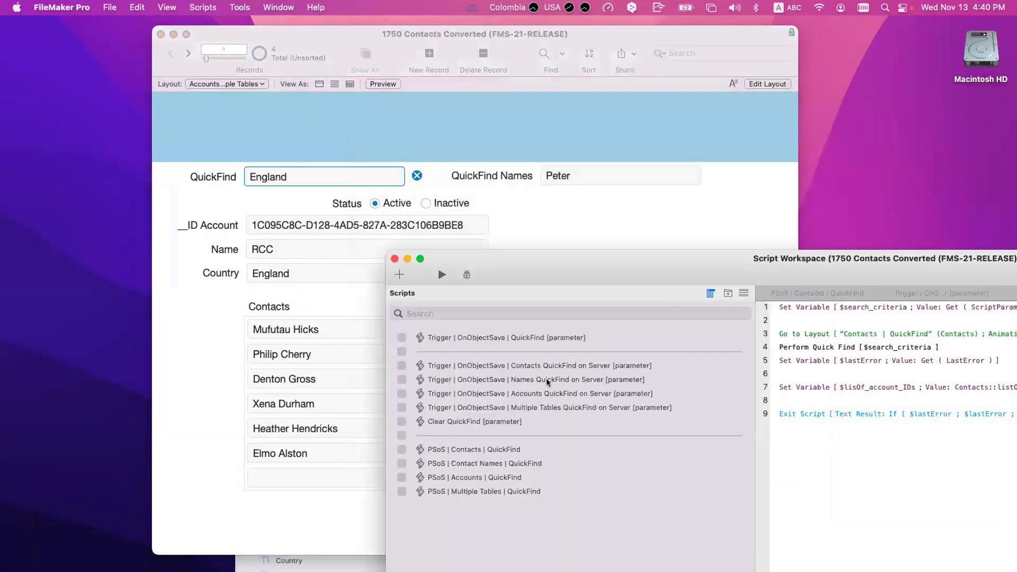
click(553, 395)
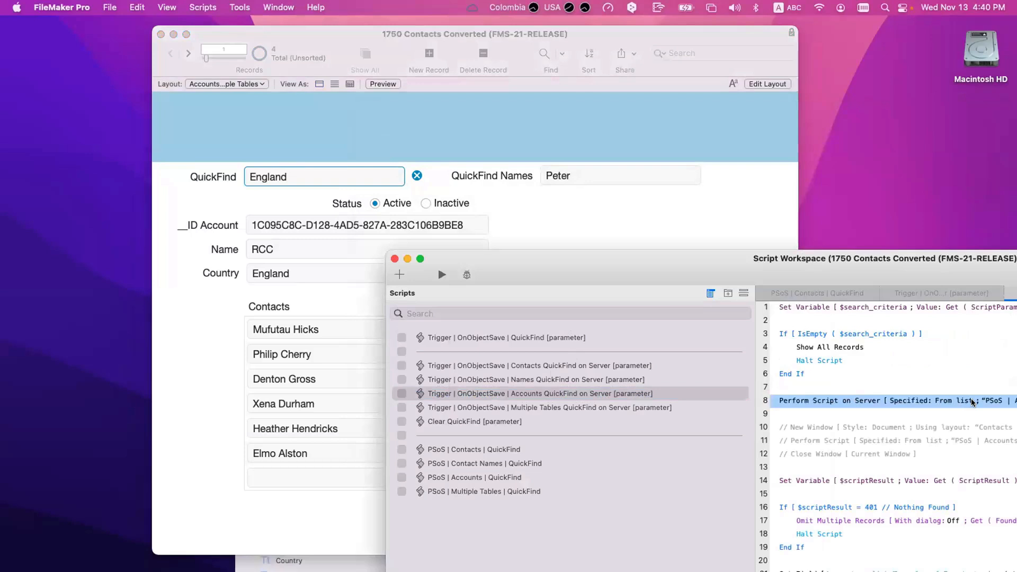
click(1002, 402)
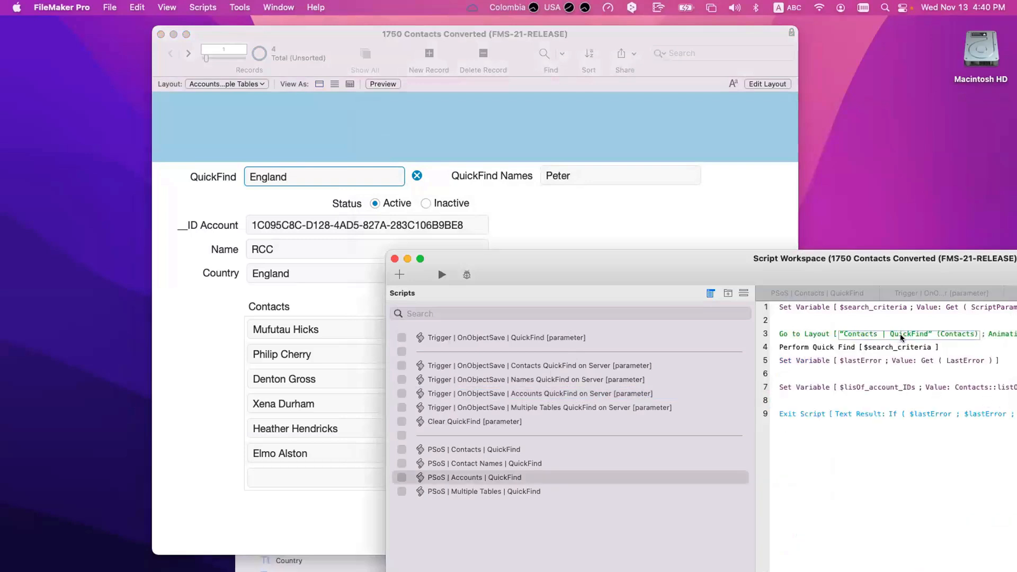
click(655, 396)
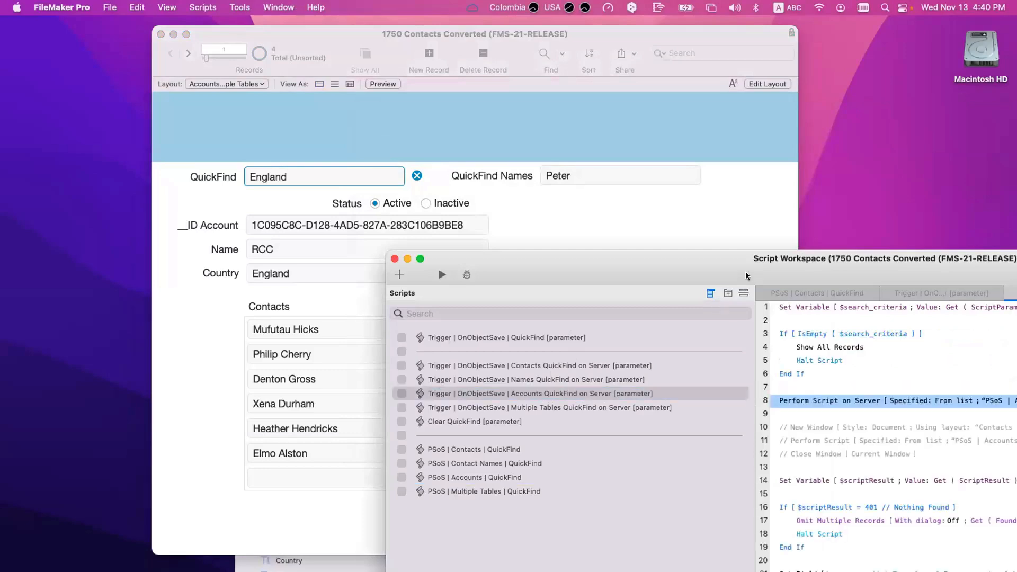
Step: Inspect which script line 8 calls and open the PSoS | Accounts | QuickFind script
drag(757, 263, 518, 210)
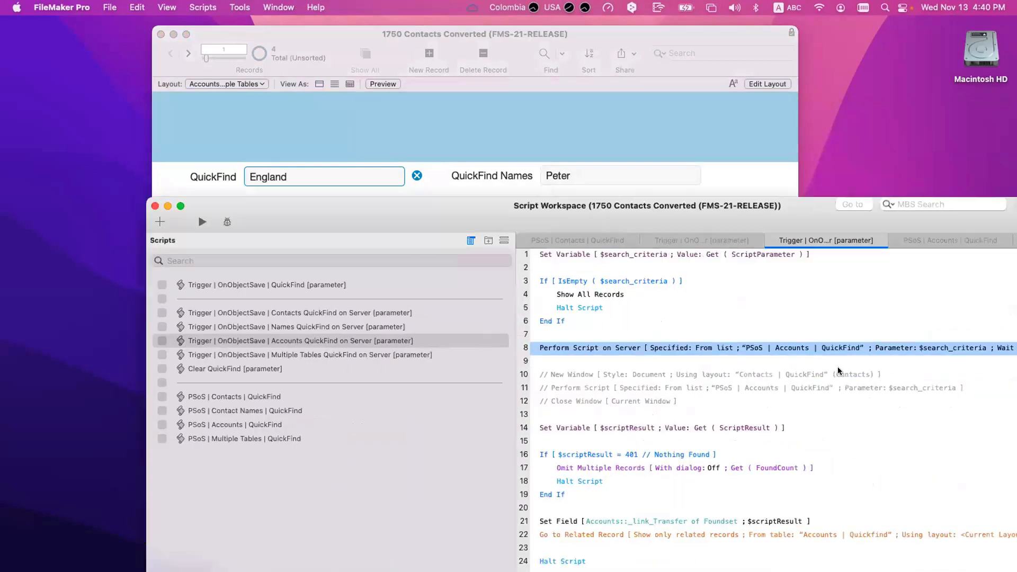
double_click(815, 347)
key(Escape)
super+double_click(816, 347)
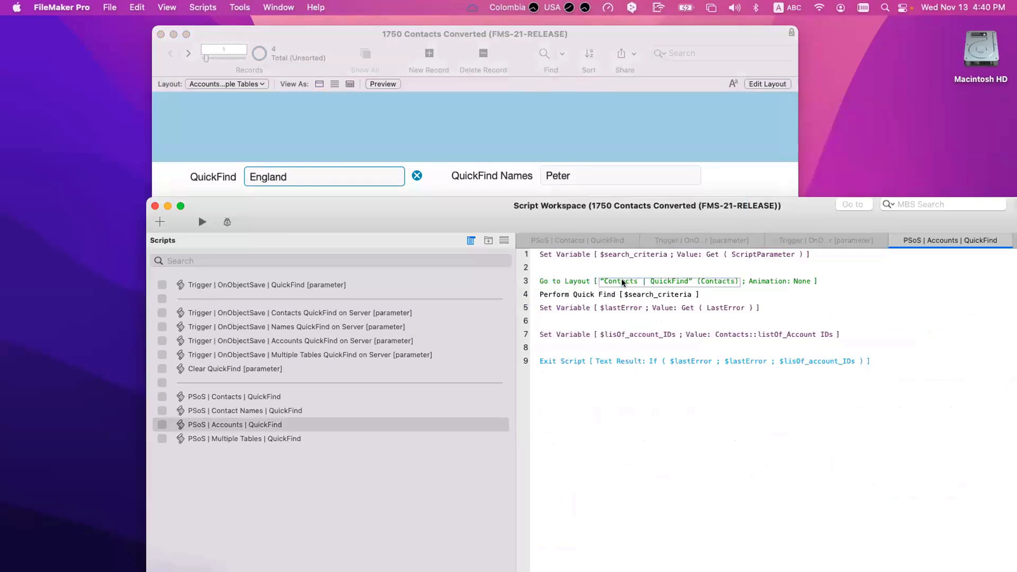
Step: Bring the accounts record window forward and switch it into Layout mode
click(309, 127)
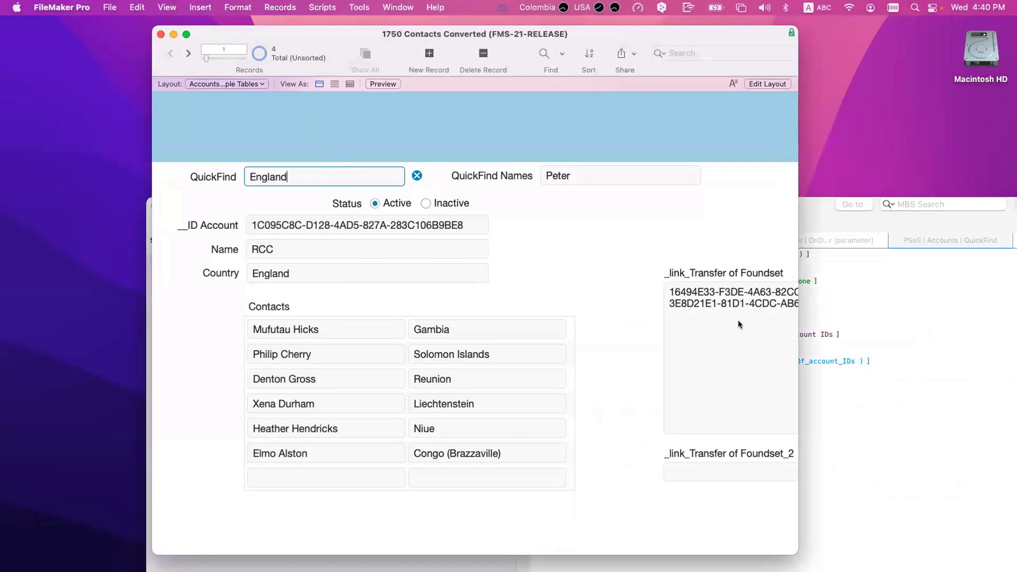
key(super+shift+s)
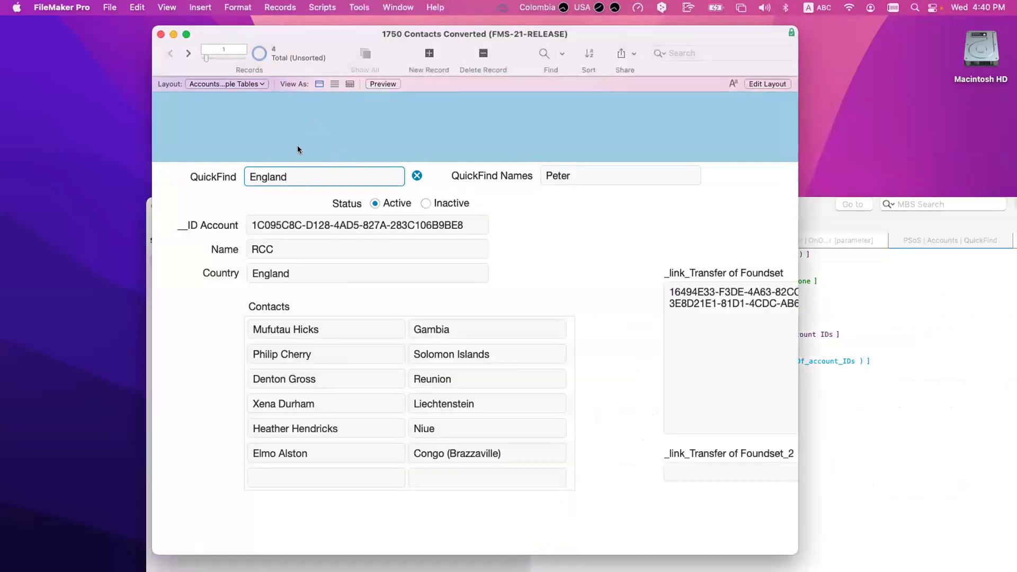
click(298, 149)
key(super+l)
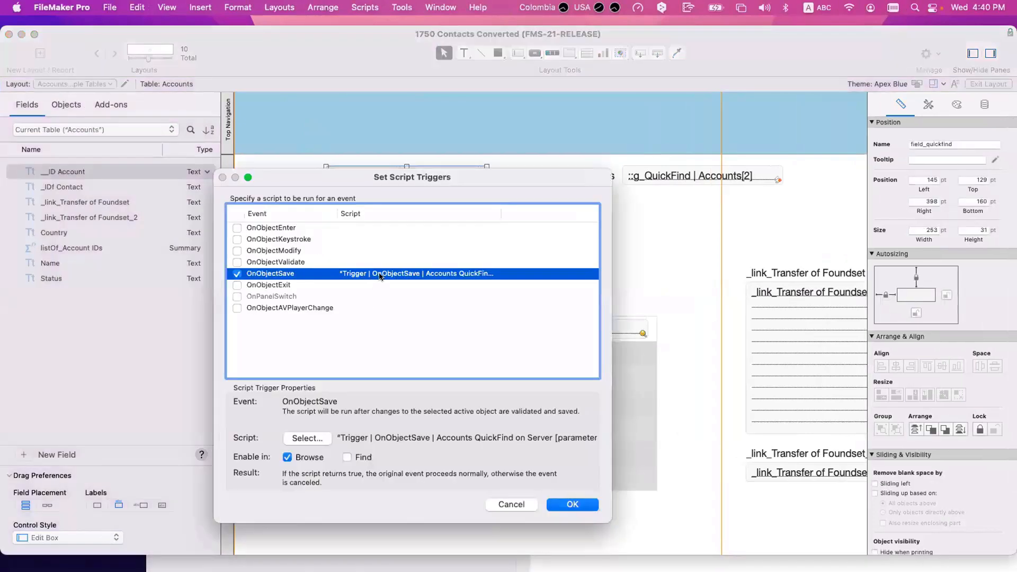
Step: Set the QuickFind field's OnObjectSave trigger to run Multiple Tables QuickFind on Server
click(305, 437)
double_click(284, 243)
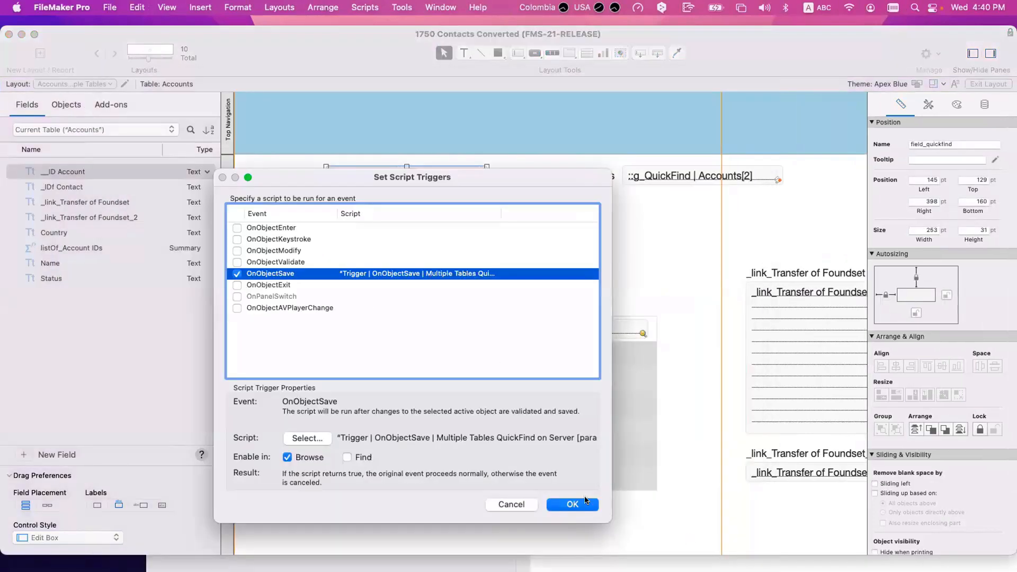
click(587, 502)
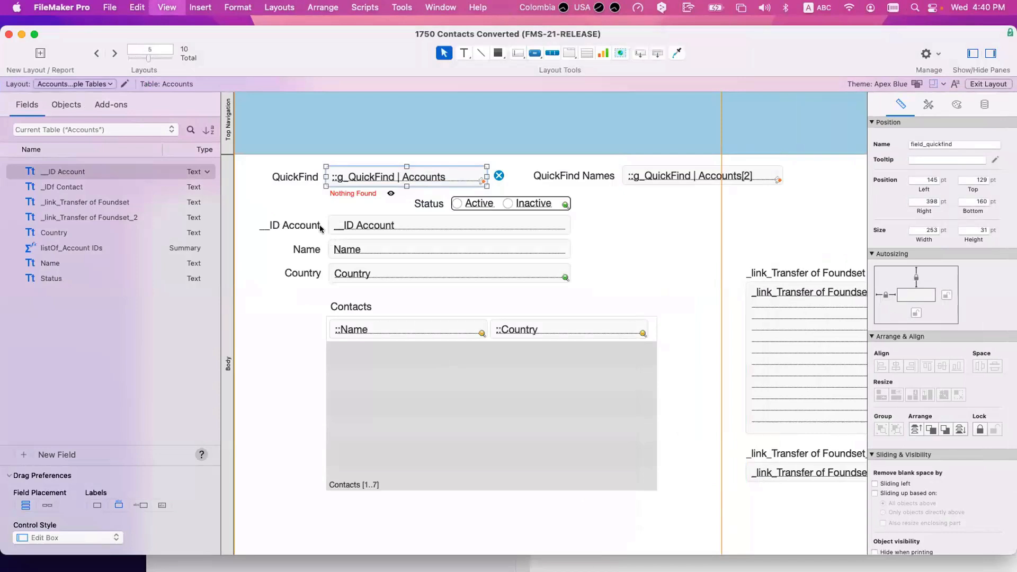
Step: Run the England QuickFind in Browse mode and step through the 3 found accounts
key(super+b)
click(286, 185)
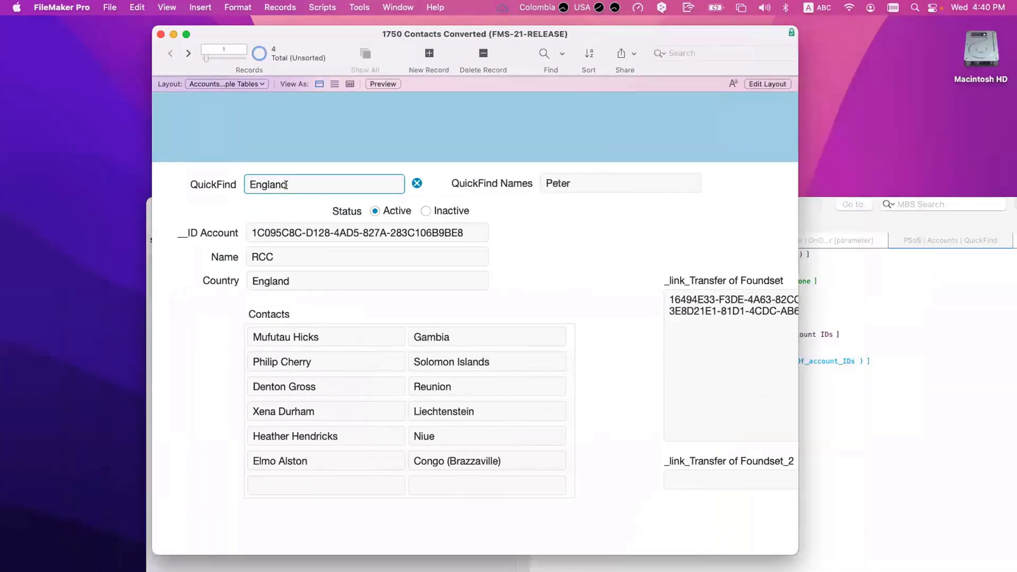
key(Return)
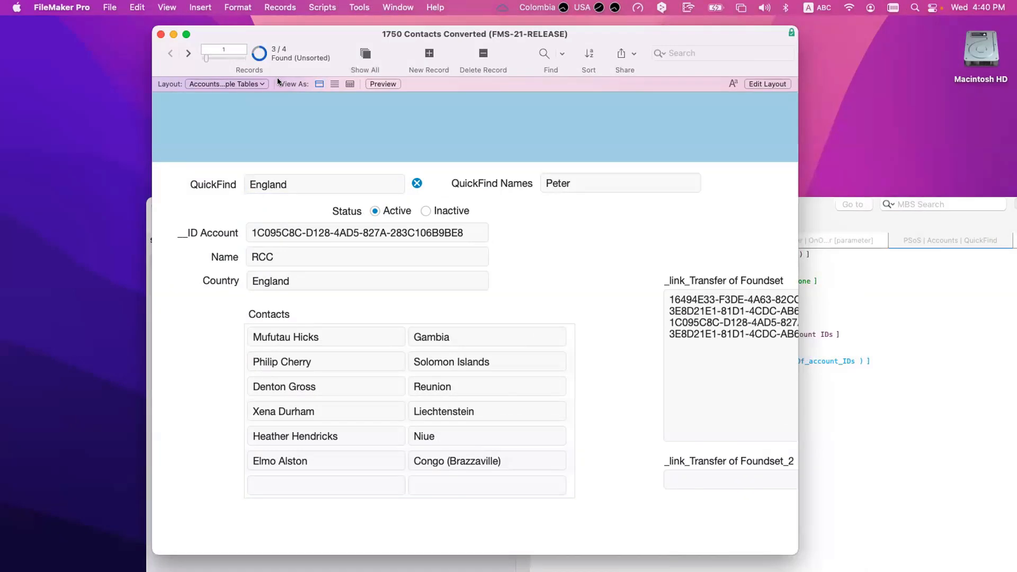
click(188, 53)
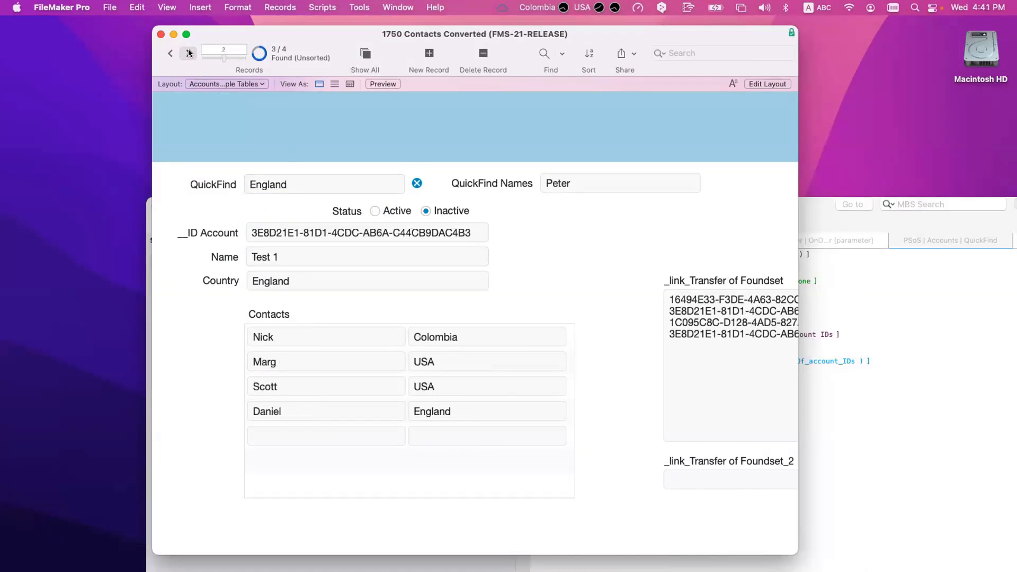
click(189, 53)
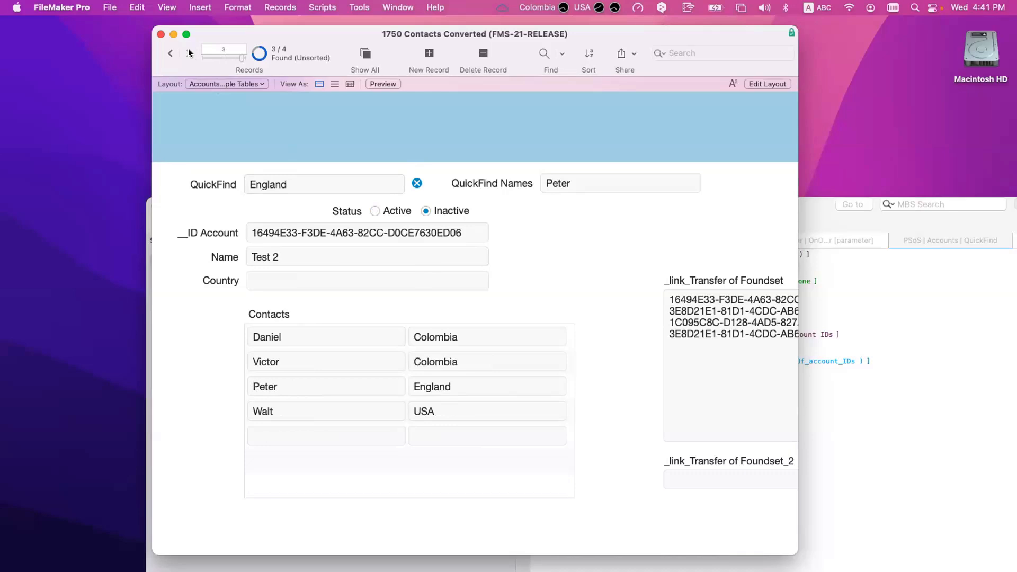
Step: Add a _link_Transfer of Foundset_2 = Status match to the Accounts–Accounts | Quickfind relationship
key(super+shift+d)
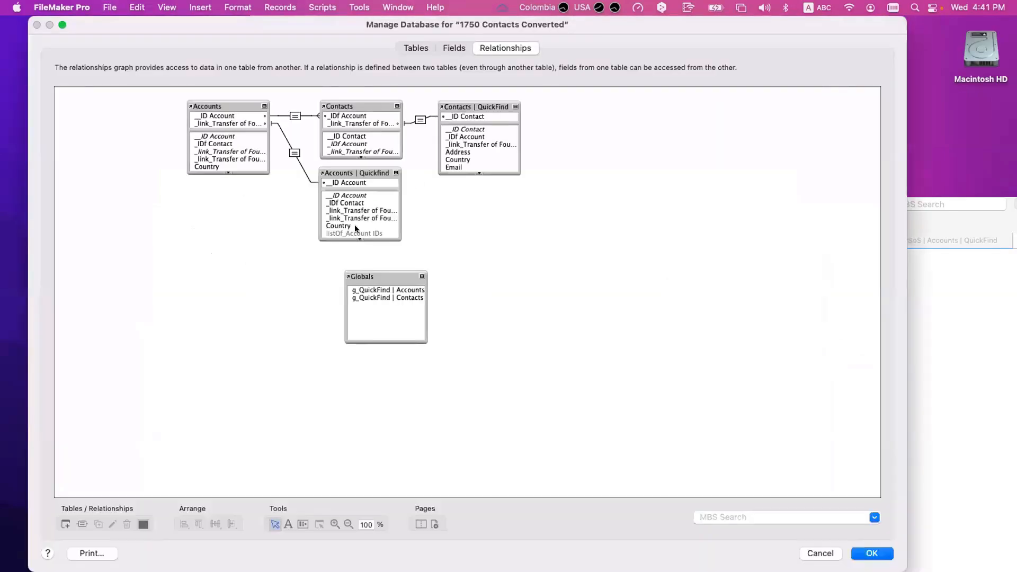
double_click(295, 153)
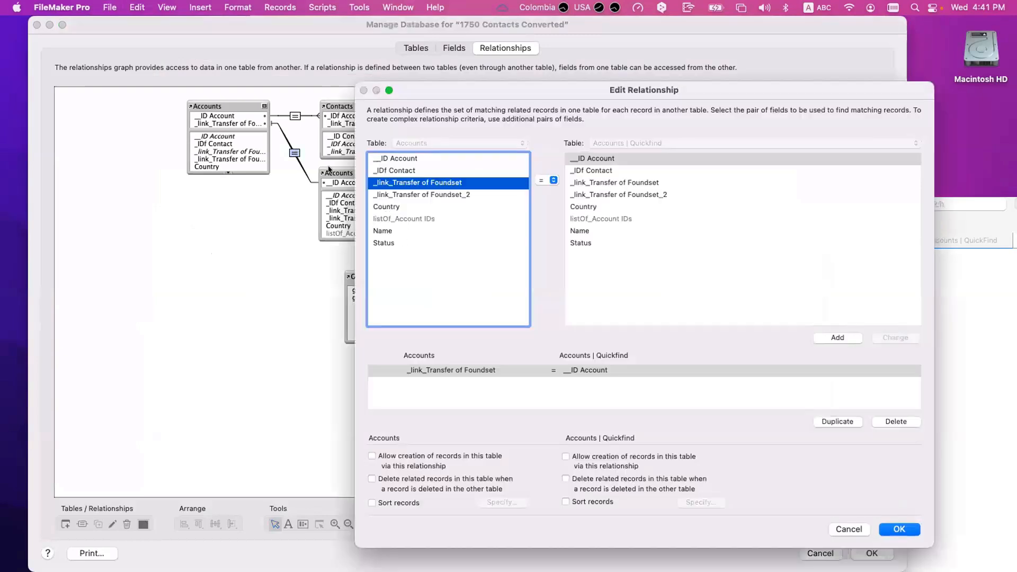
click(424, 195)
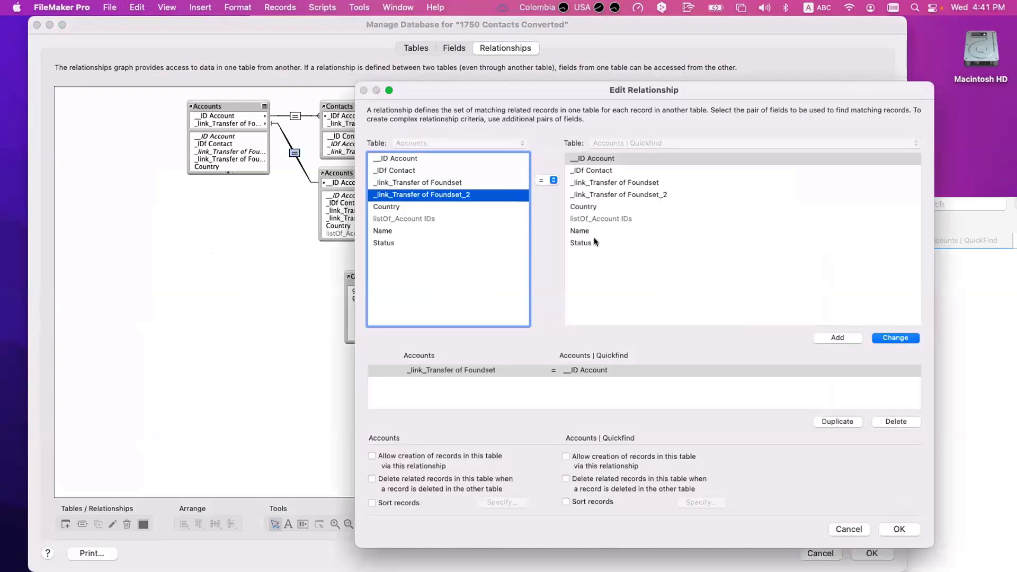
click(869, 243)
click(836, 338)
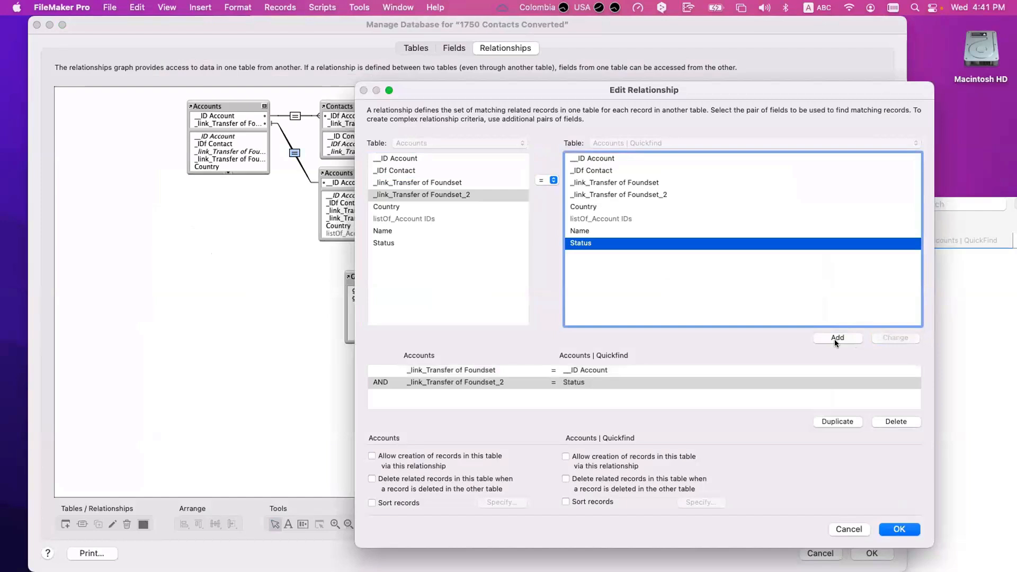
click(604, 371)
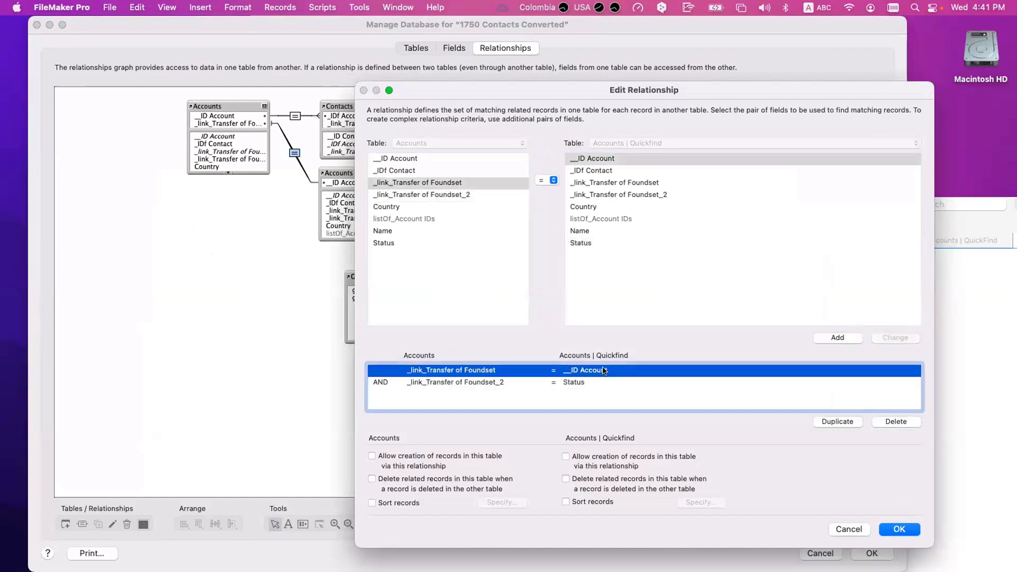
click(591, 381)
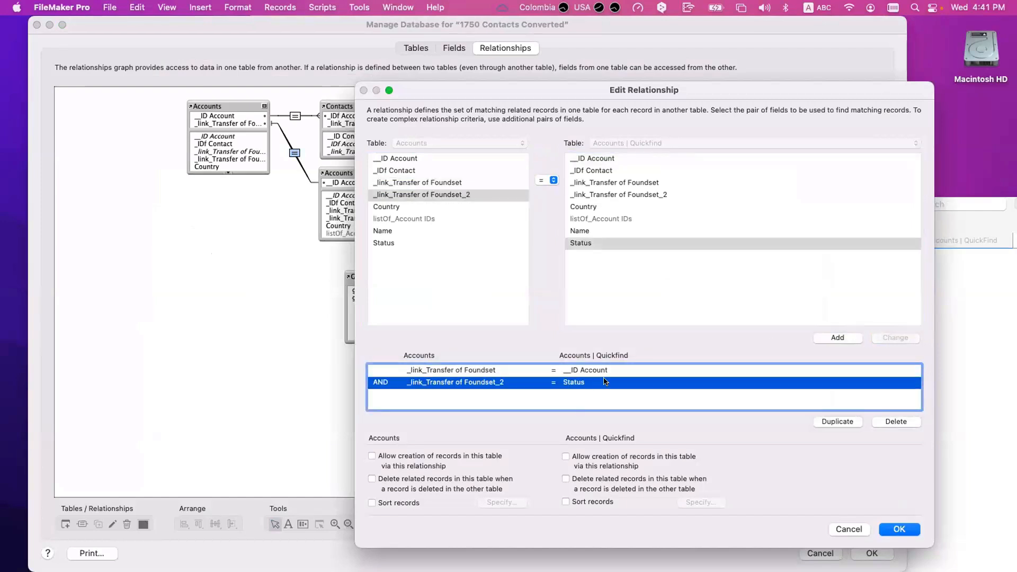
click(900, 530)
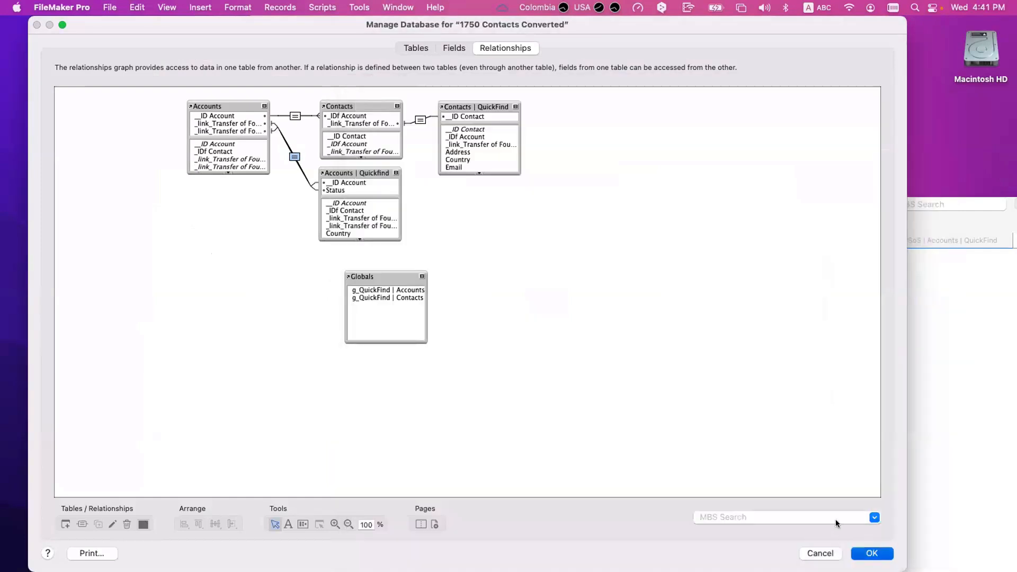
key(Return)
Step: Inspect the _link_Transfer of Foundset_2 field definition, then return to the Script Workspace
key(super+shift+d)
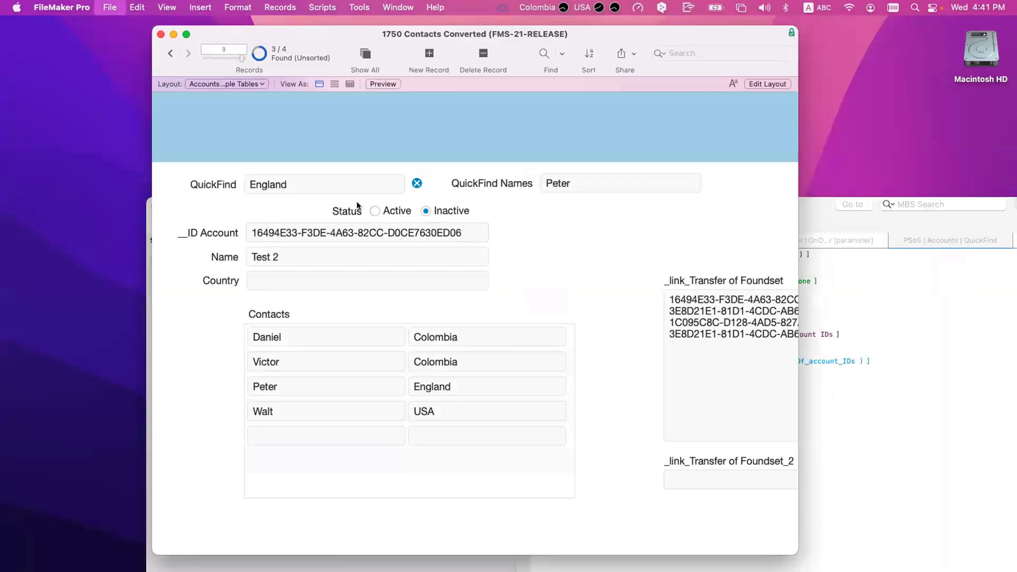
click(453, 48)
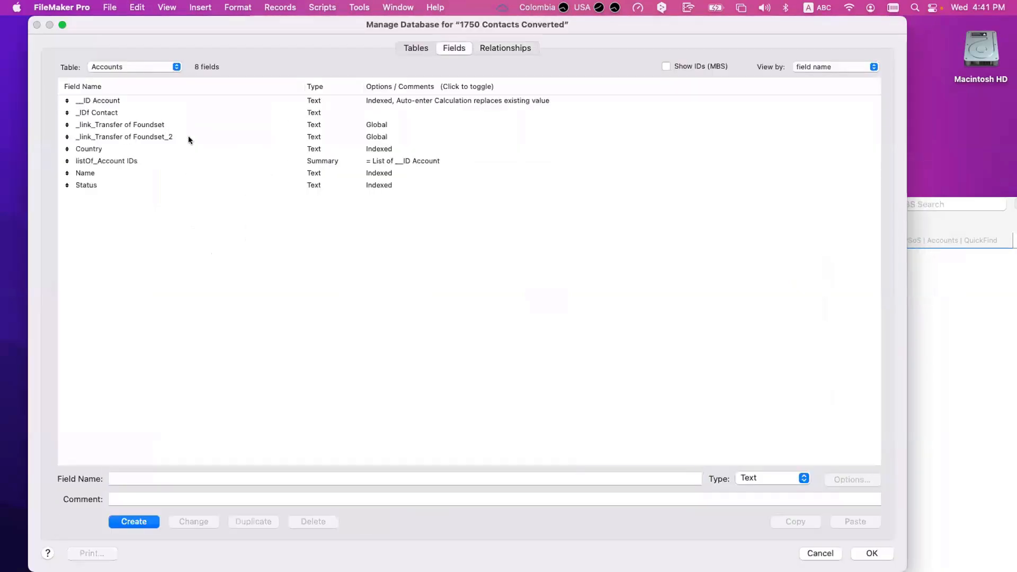
click(381, 139)
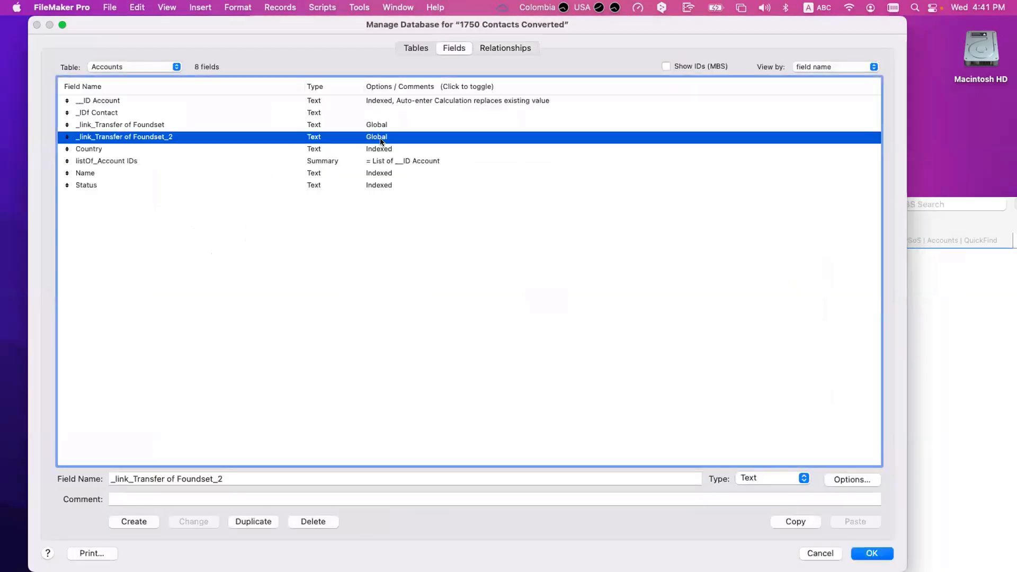
key(Escape)
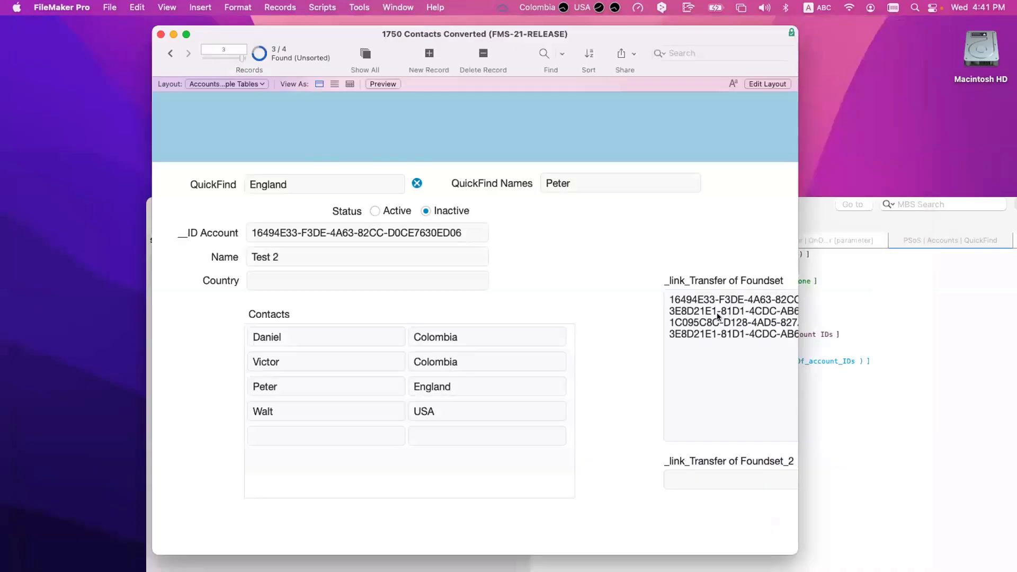
click(891, 303)
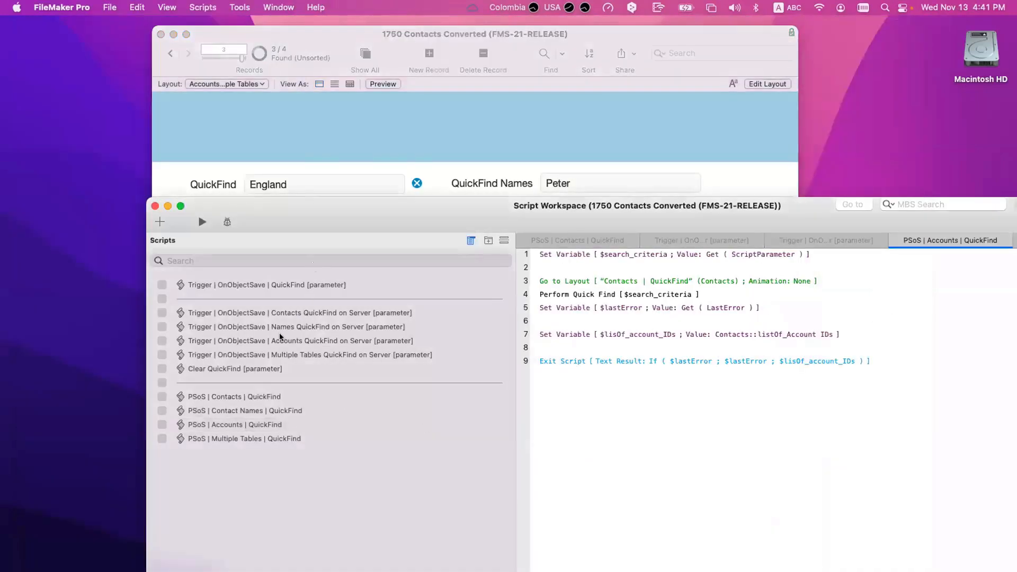
Step: Add a Set Field step on line 2 of Multiple Tables QuickFind on Server targeting _link_Transfer of Foundset_2
click(276, 355)
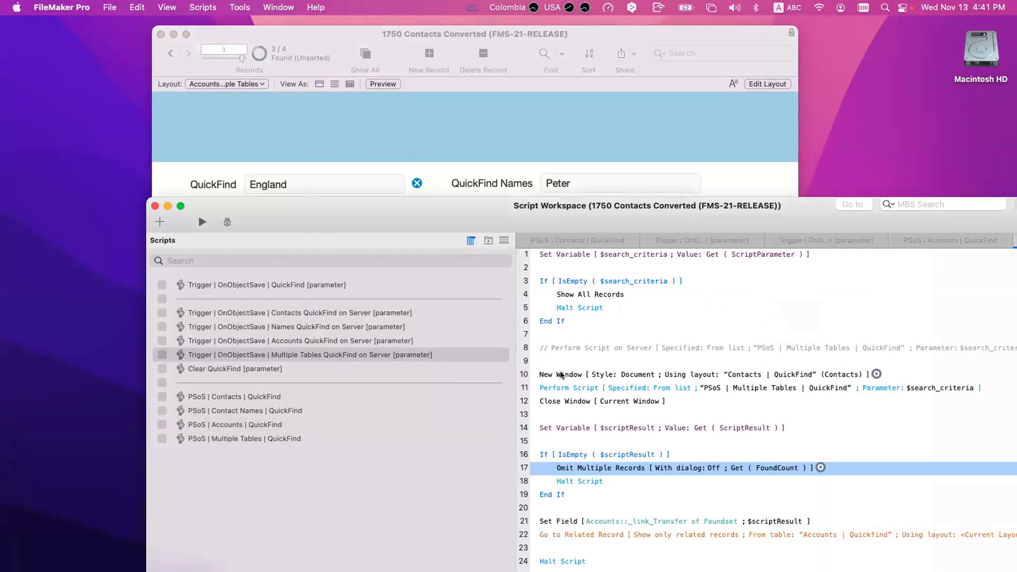
click(544, 270)
text(set field)
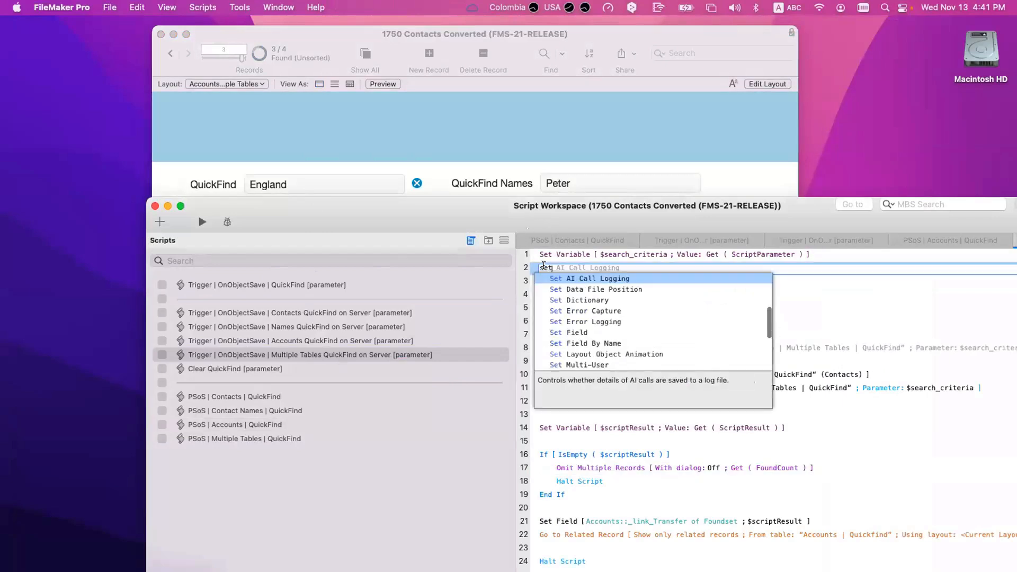
key(Return)
click(648, 301)
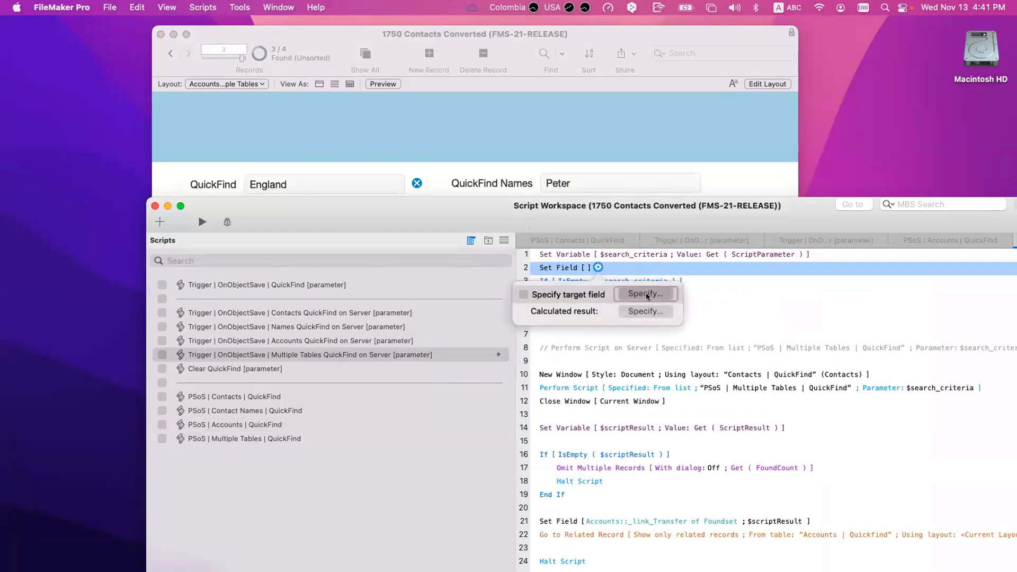
click(452, 274)
key(Return)
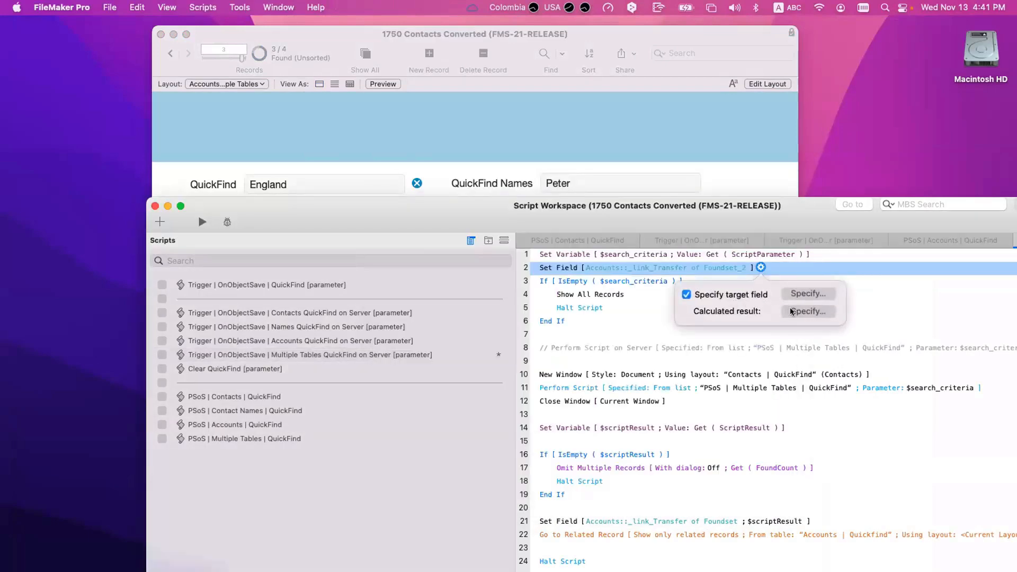
Step: Make the Set Field store "Active", save the script, and bring the accounts window to the front
click(808, 312)
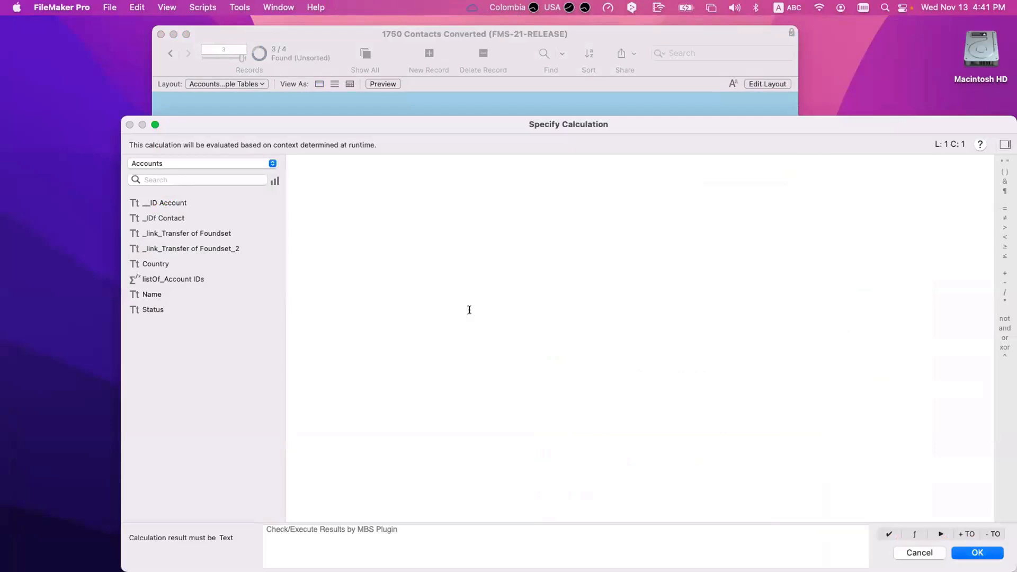
text("Active")
key(Return)
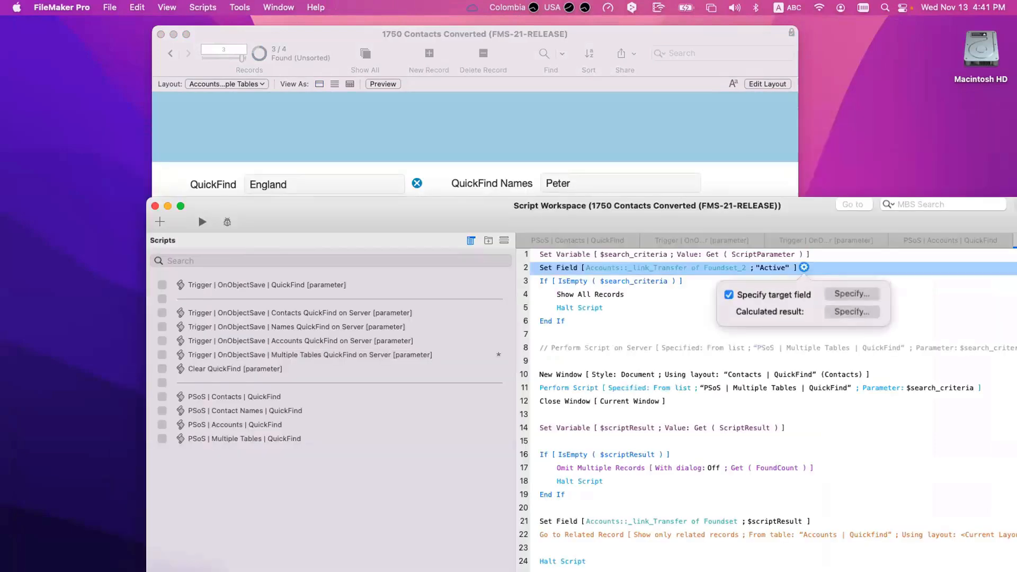
click(681, 317)
key(super+s)
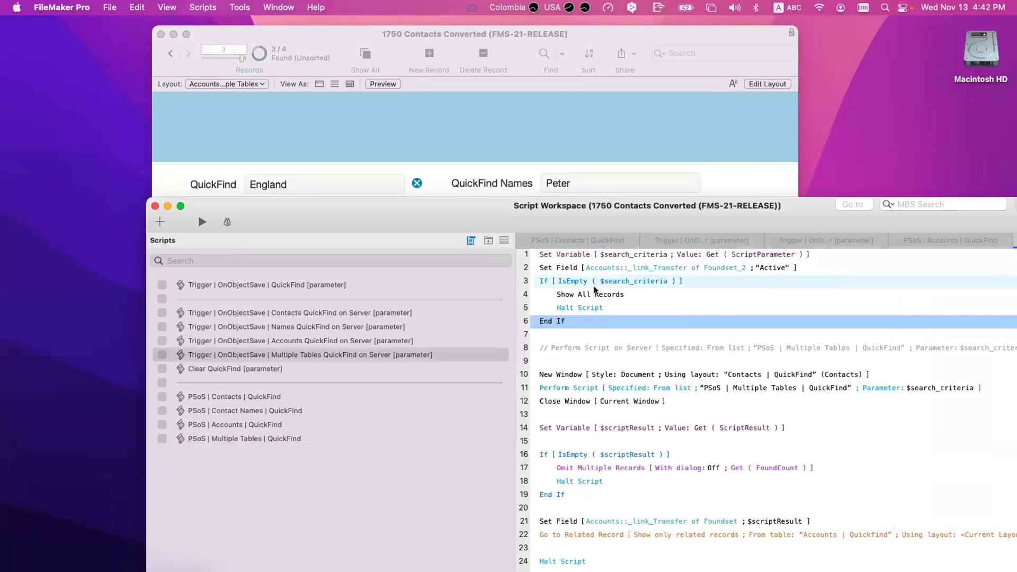
drag(493, 210, 579, 373)
click(650, 260)
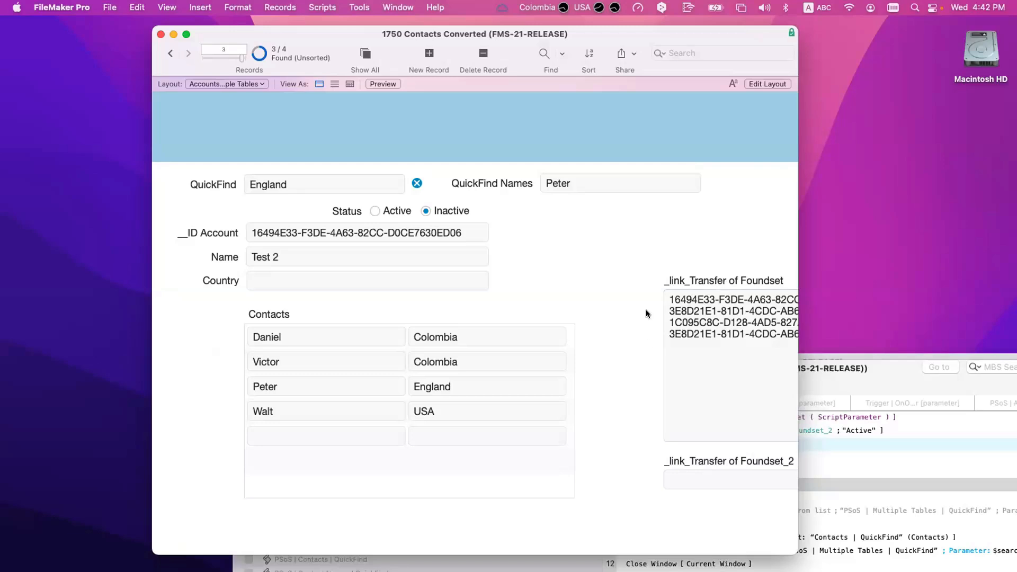
Step: Re-enter England in QuickFind and run the search, finding RCC (1 of 4)
click(307, 183)
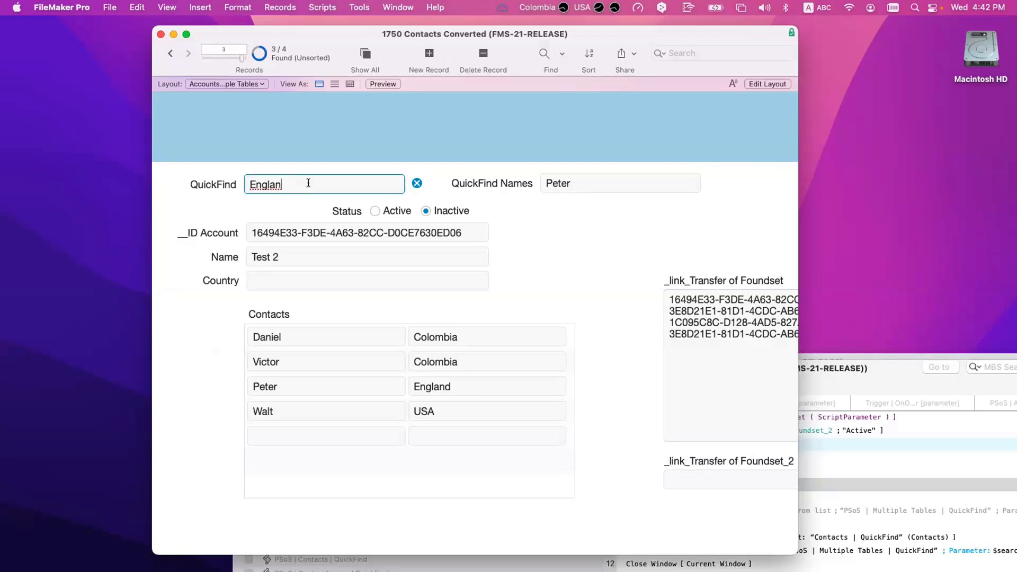
key(BackSpace)
text(d)
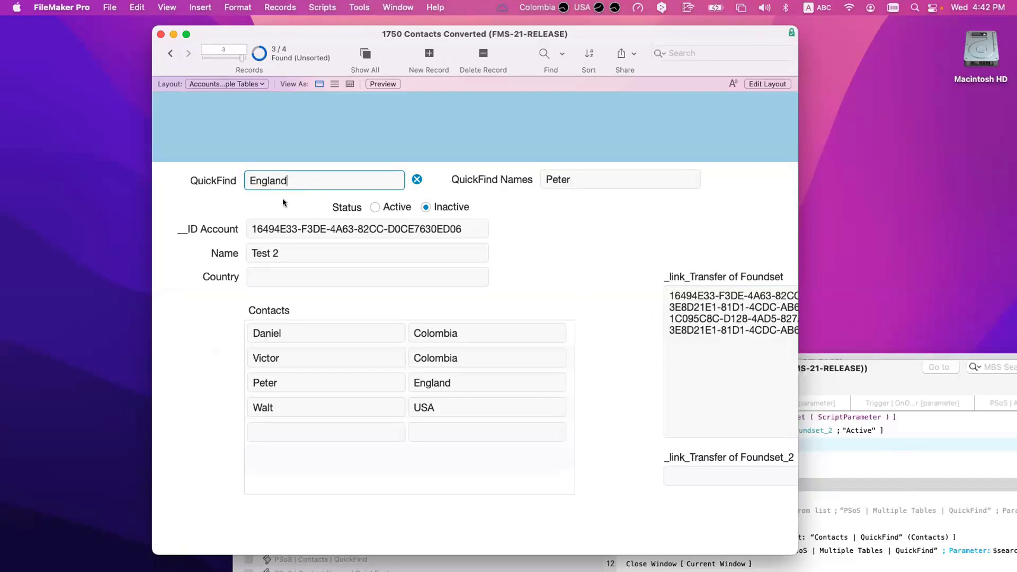
key(Return)
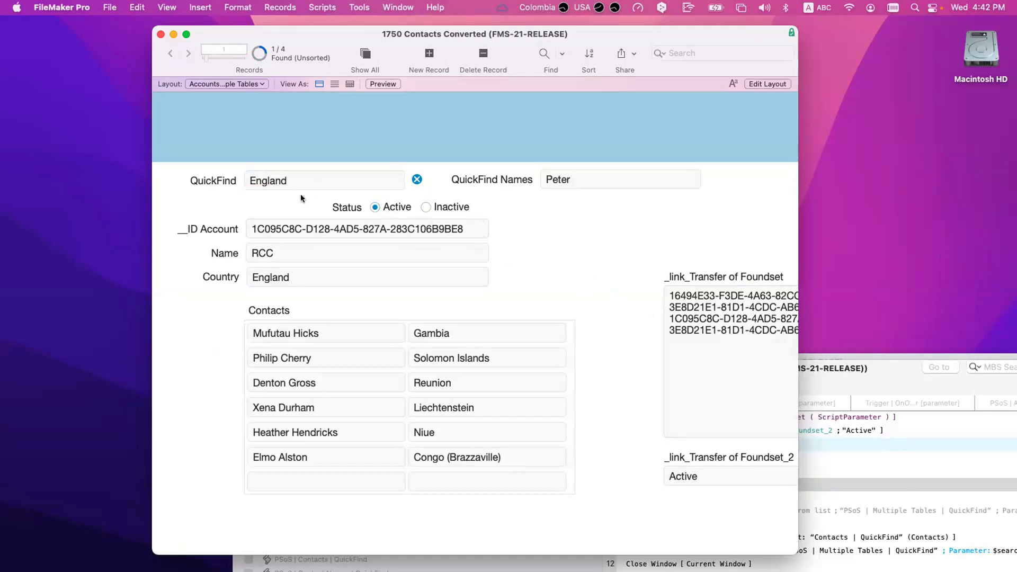
Step: Focus the QuickFind field and turn on the Script Debugger
click(300, 173)
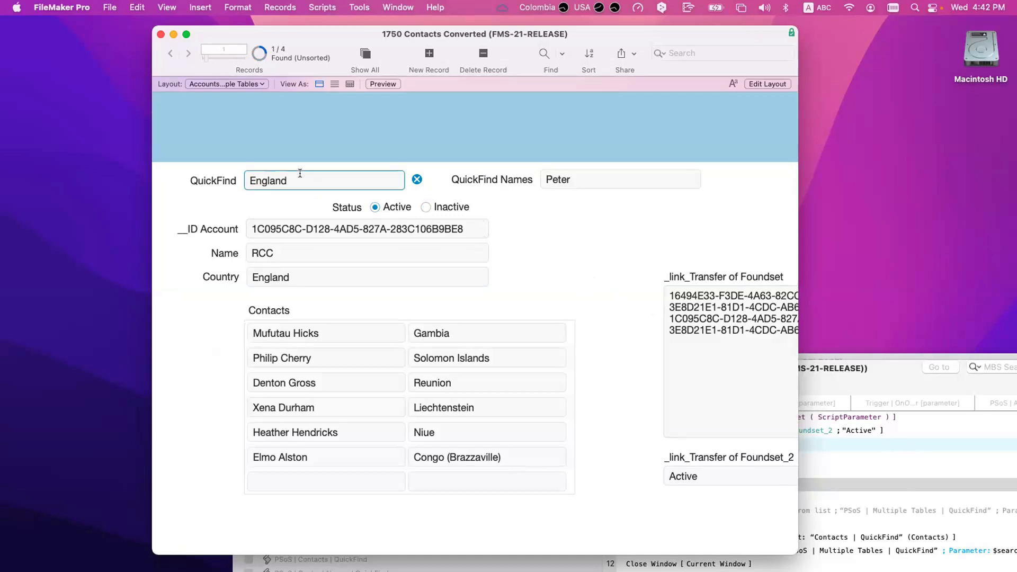
click(364, 7)
click(370, 27)
Step: Commit the QuickFind field and step through the trigger's empty-criteria check into opening the Contacts window
key(Return)
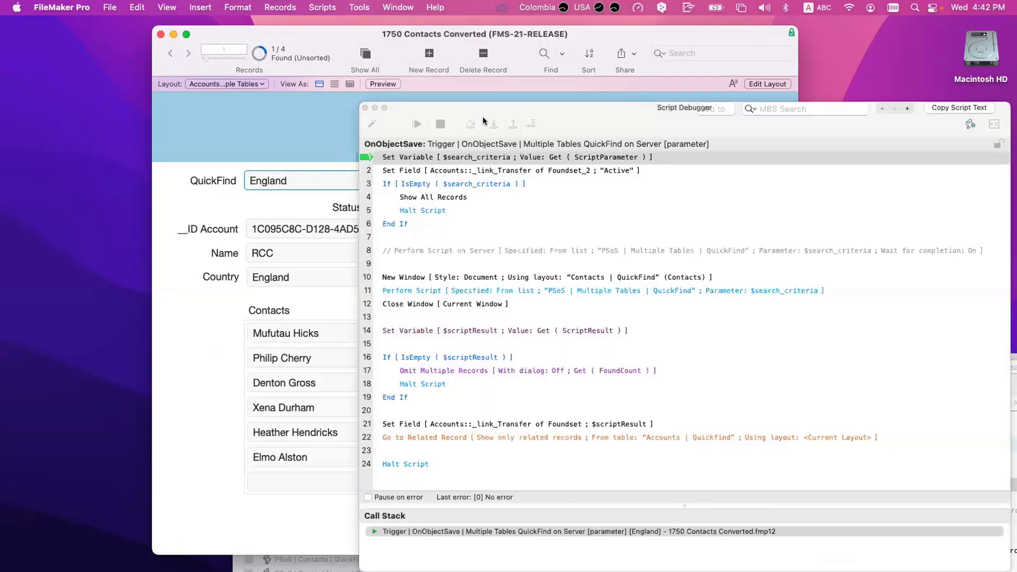
click(492, 124)
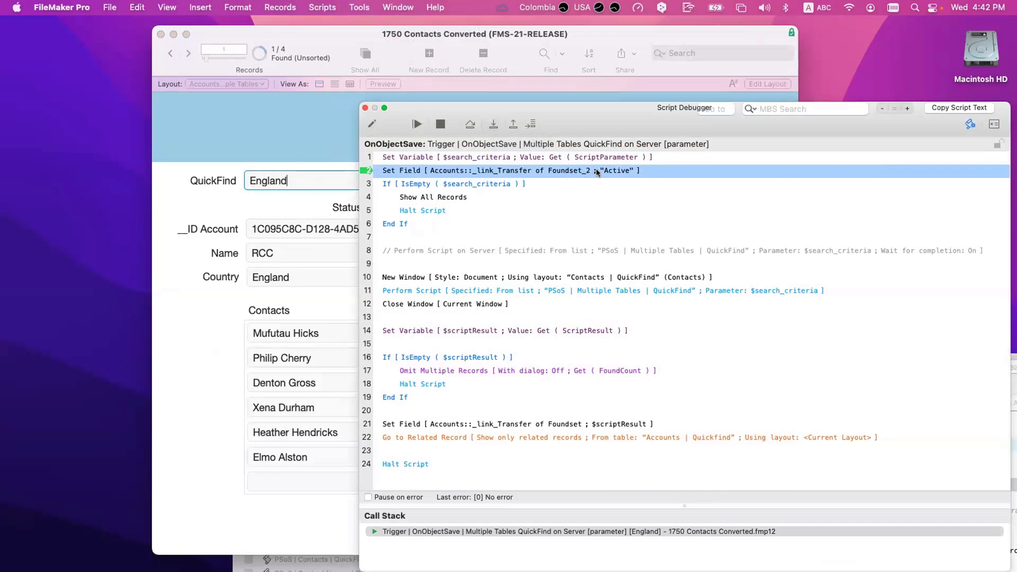
drag(586, 115, 767, 197)
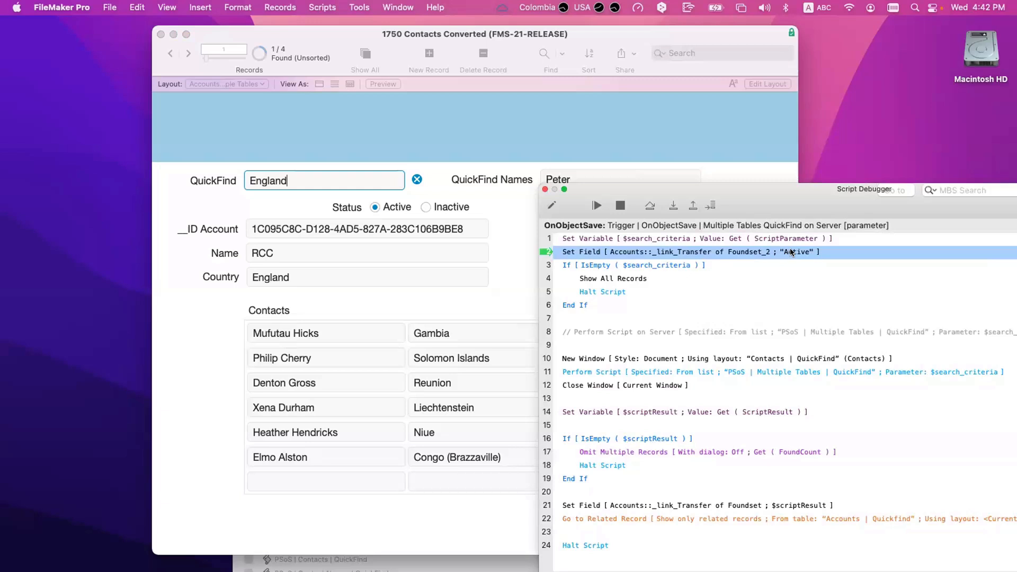
click(677, 205)
click(676, 206)
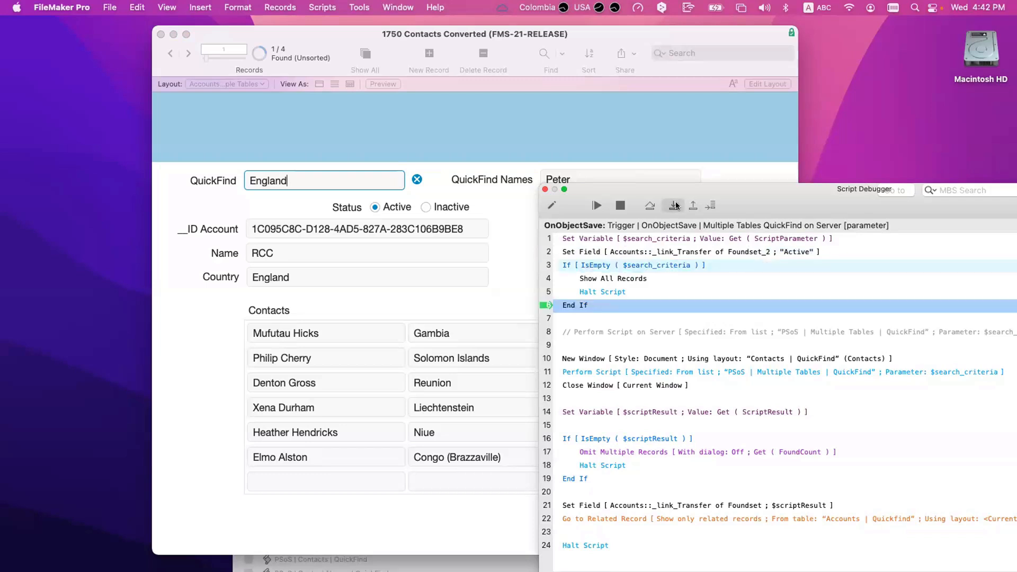
click(677, 206)
click(677, 206)
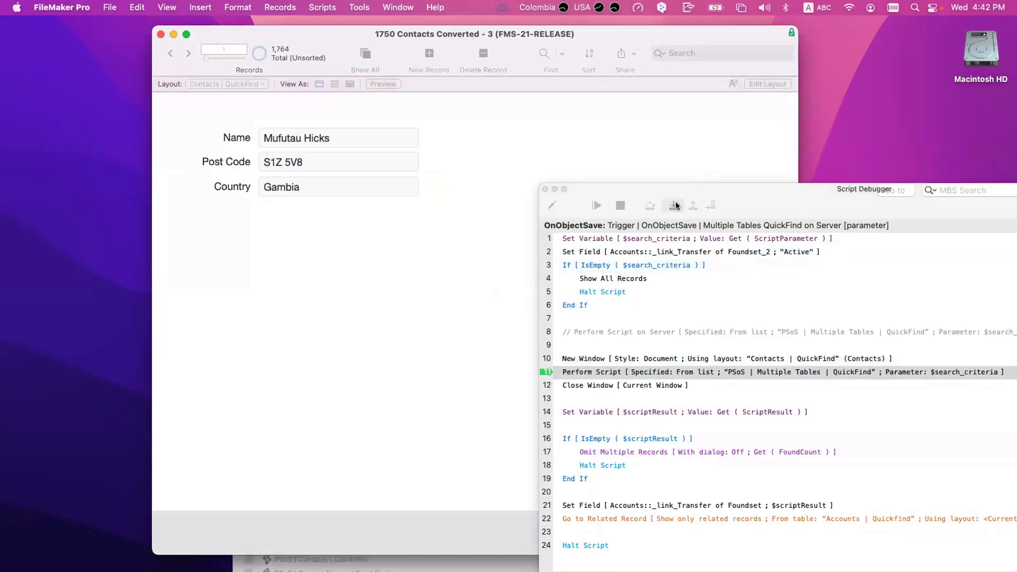
Step: Step into the server subscript, running the Contacts and Accounts Quick Finds to its exit line
click(676, 206)
click(677, 206)
click(677, 206)
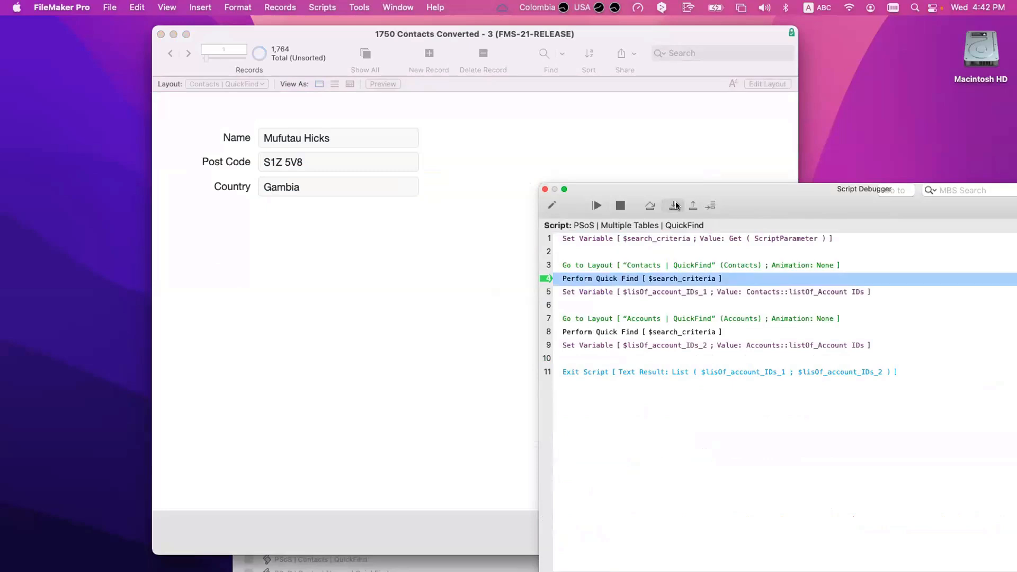
click(677, 206)
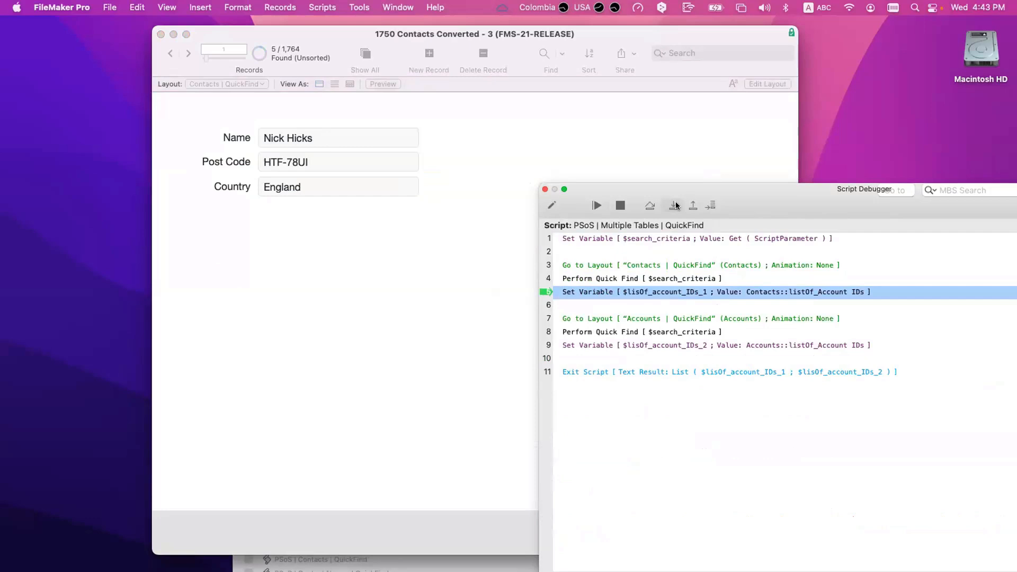
click(675, 206)
click(674, 206)
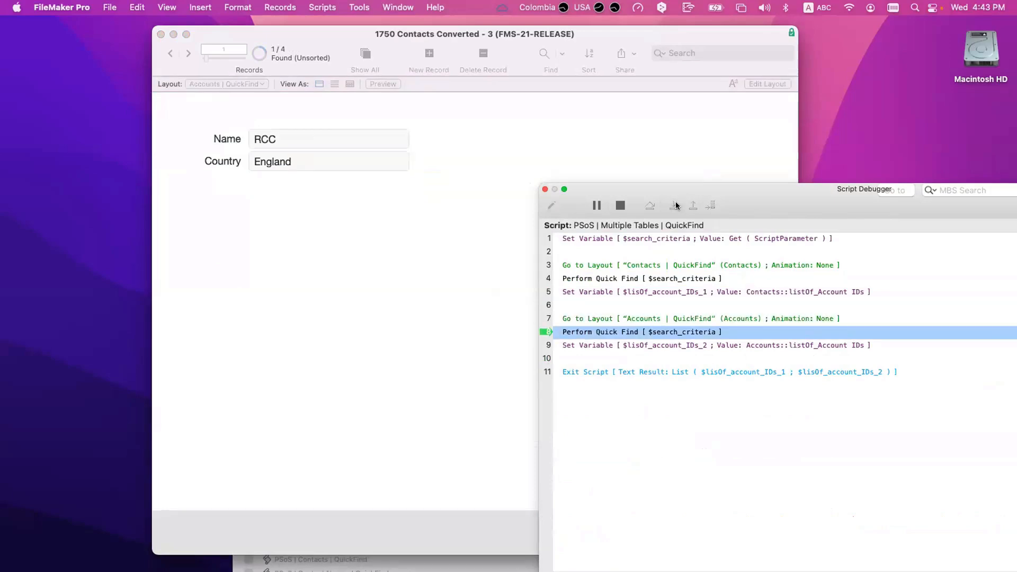
click(674, 206)
click(674, 205)
Step: Inspect $lisOf_account_IDs_2 and $lisOf_account_IDs_1 in the Data Viewer, then step out to the trigger script
drag(729, 195, 329, 150)
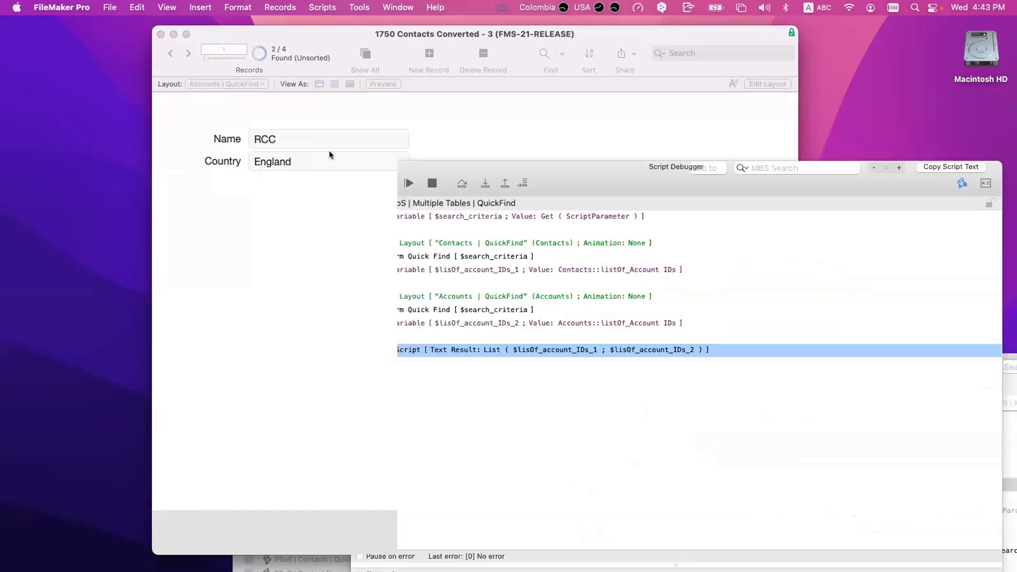
click(777, 181)
double_click(415, 189)
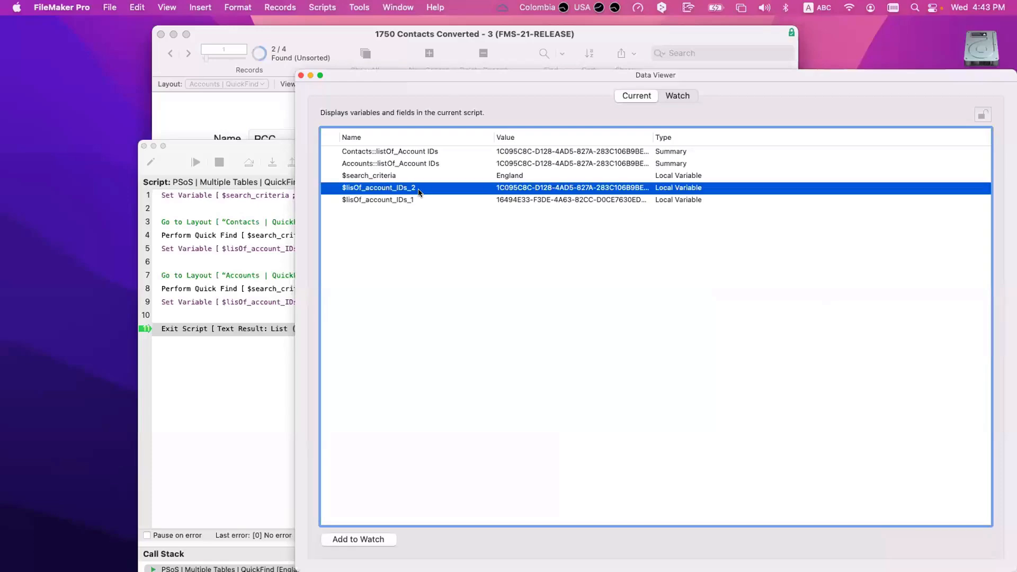
click(377, 235)
key(Escape)
double_click(421, 200)
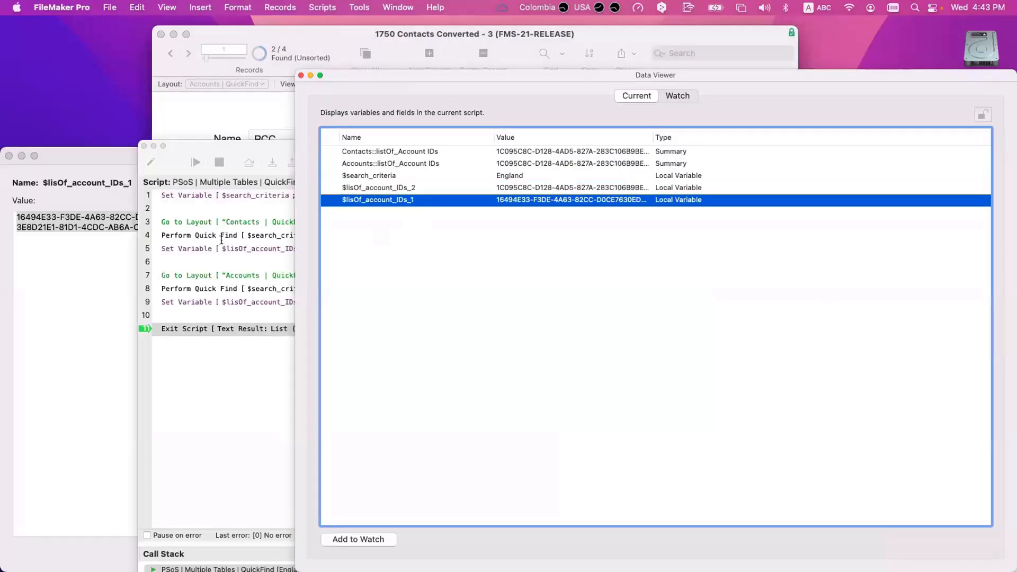
key(Escape)
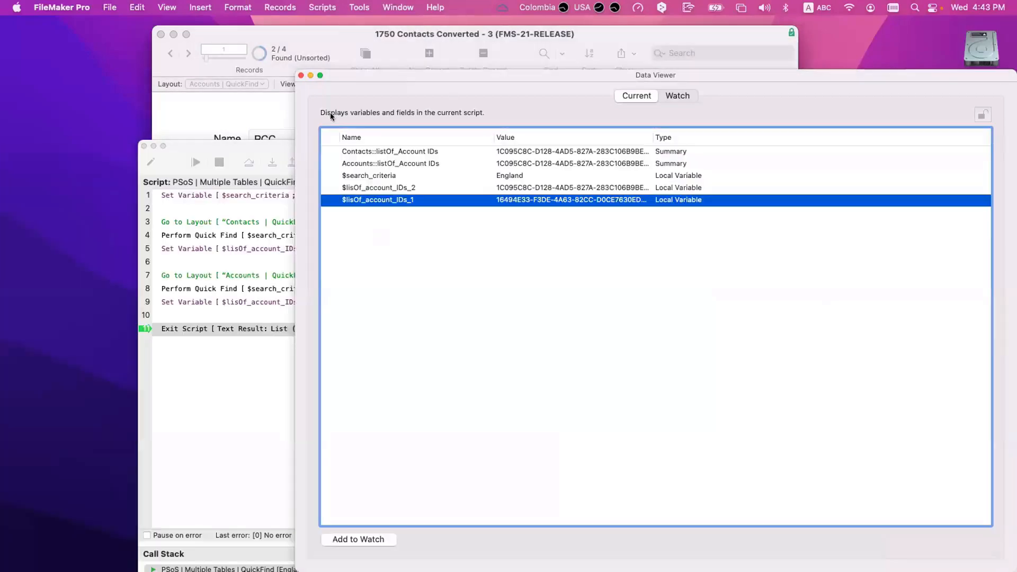
click(302, 75)
drag(333, 146, 555, 174)
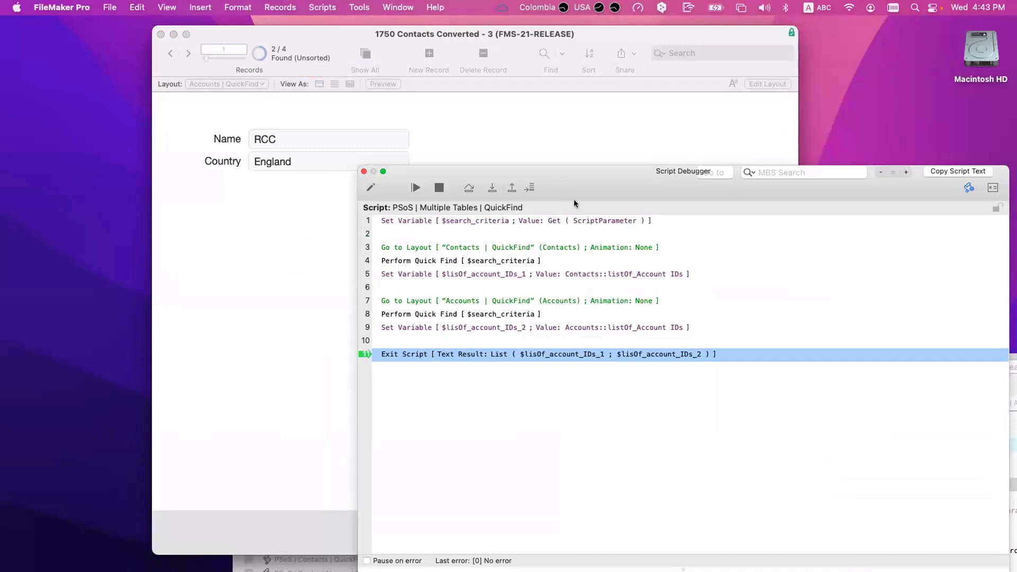
click(491, 189)
Step: Close the temporary contacts window and write the subscript's account IDs into the transfer field
click(491, 189)
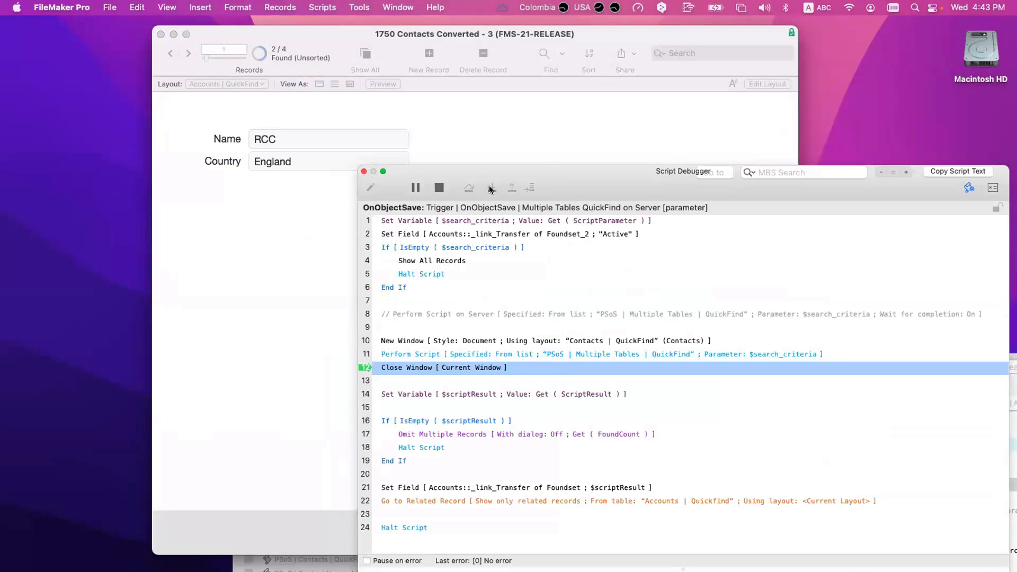
drag(791, 176, 877, 189)
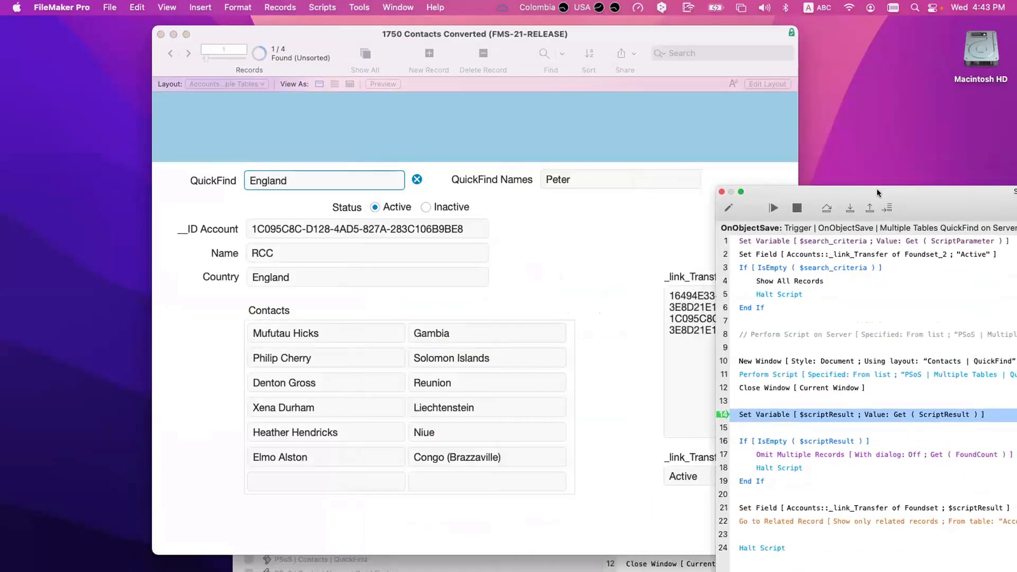
click(841, 207)
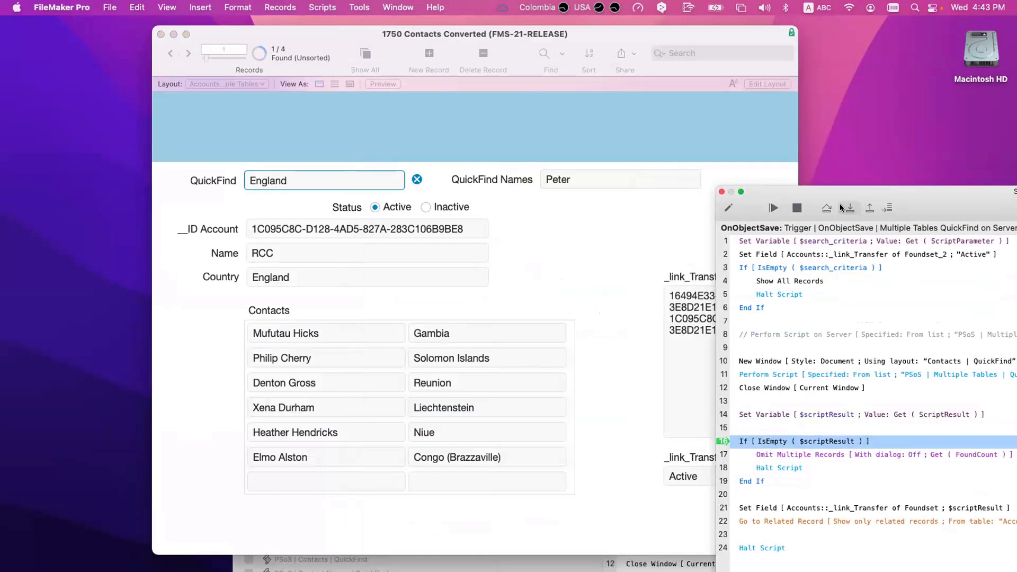
click(841, 208)
click(841, 208)
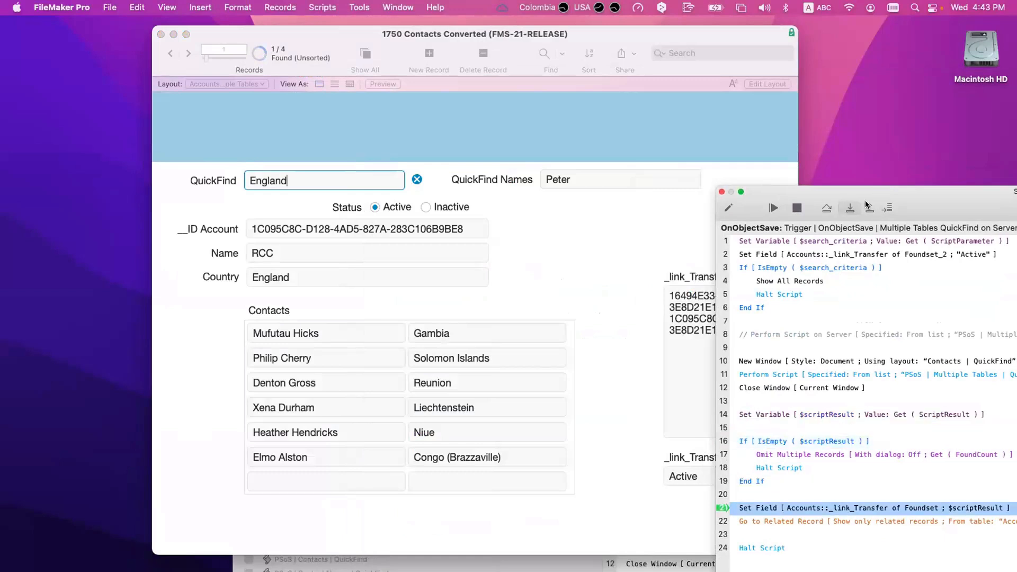
click(840, 208)
Step: Check the _link_Transfer of Foundset fields, then step to Halt Script to finish the trigger
drag(900, 190, 967, 180)
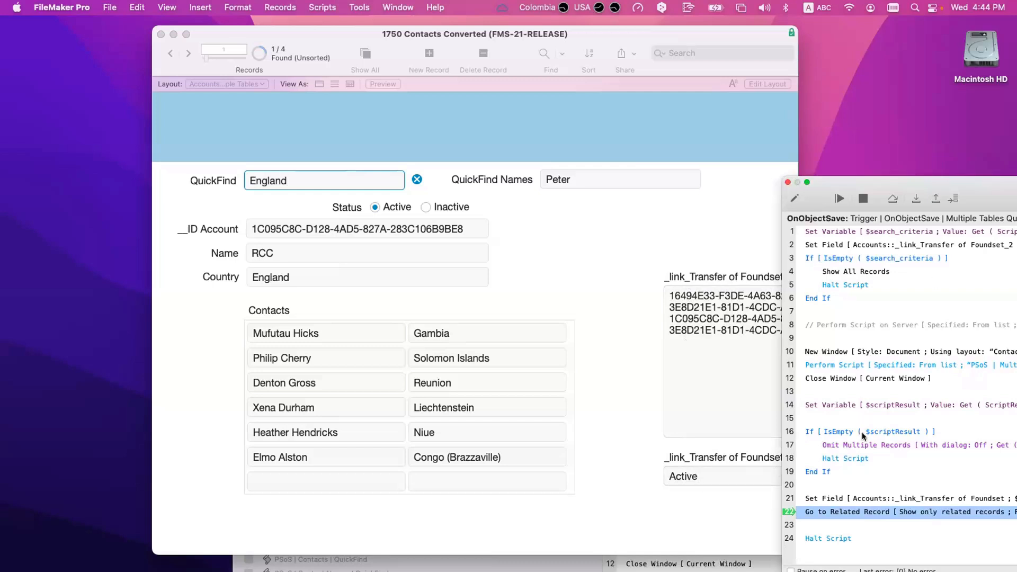
drag(883, 167, 585, 151)
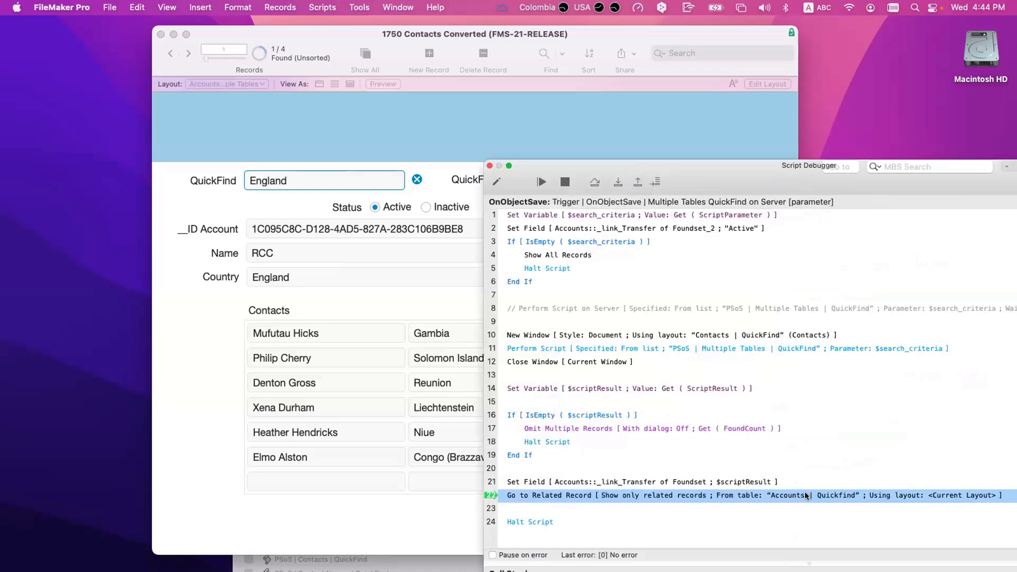
drag(687, 166, 882, 189)
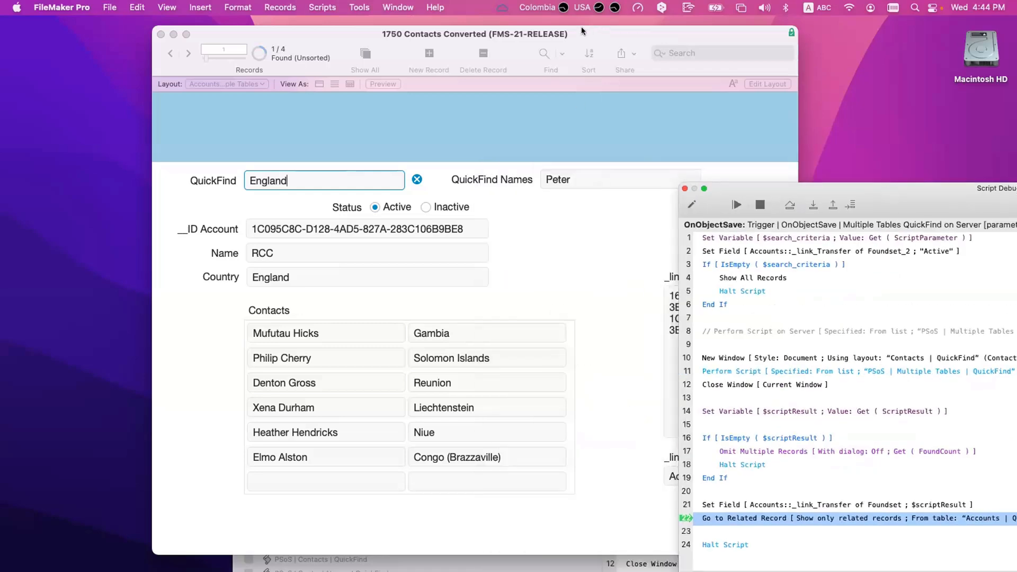
drag(581, 26, 440, 29)
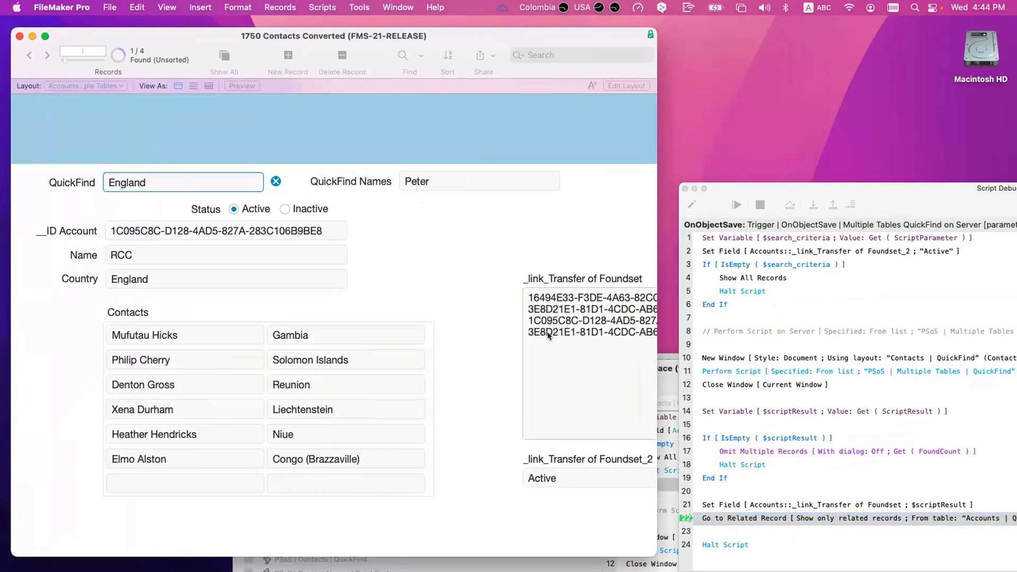
scroll(548, 334, down, 1)
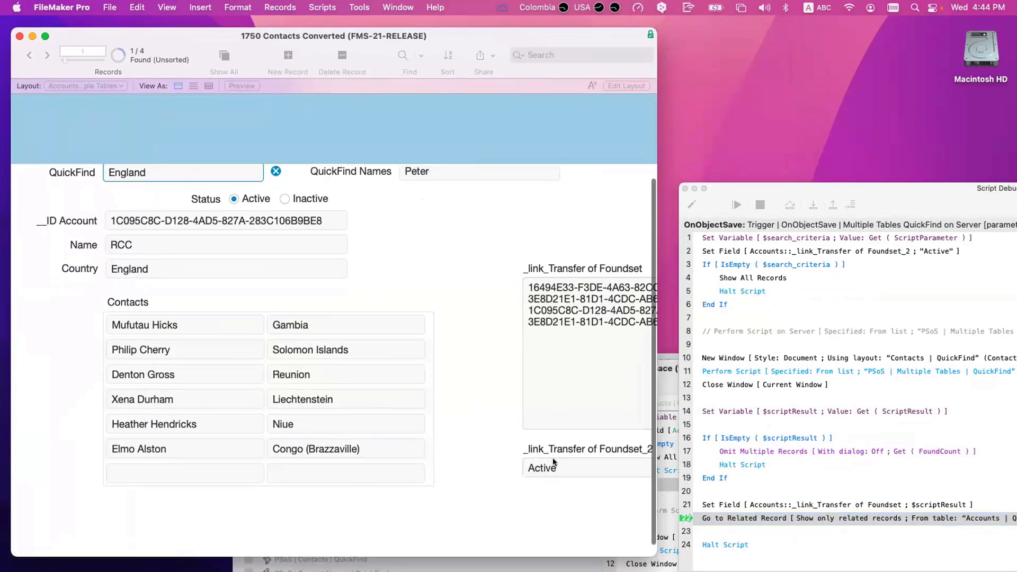
scroll(551, 461, up, 1)
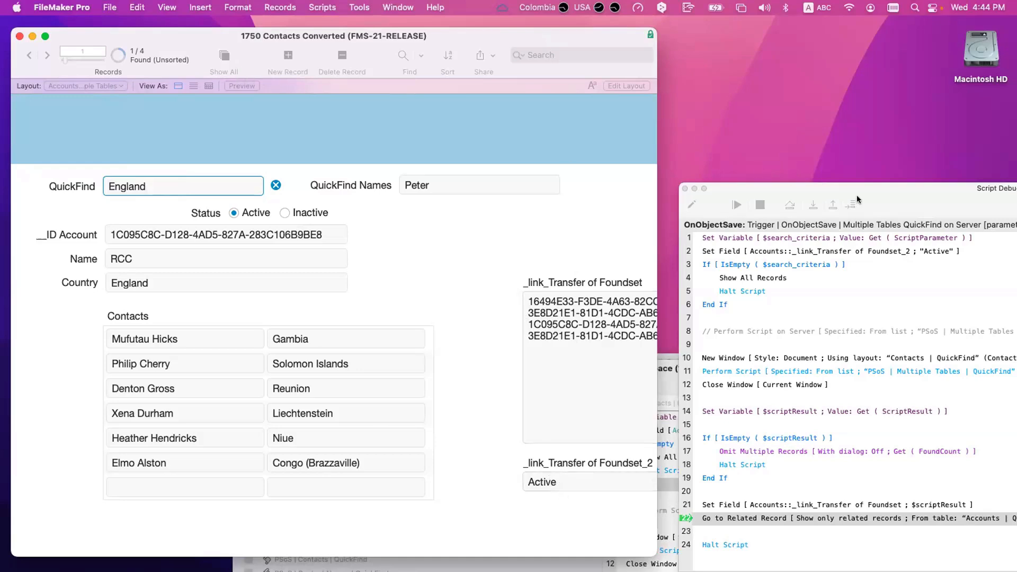
drag(857, 195, 590, 160)
click(546, 169)
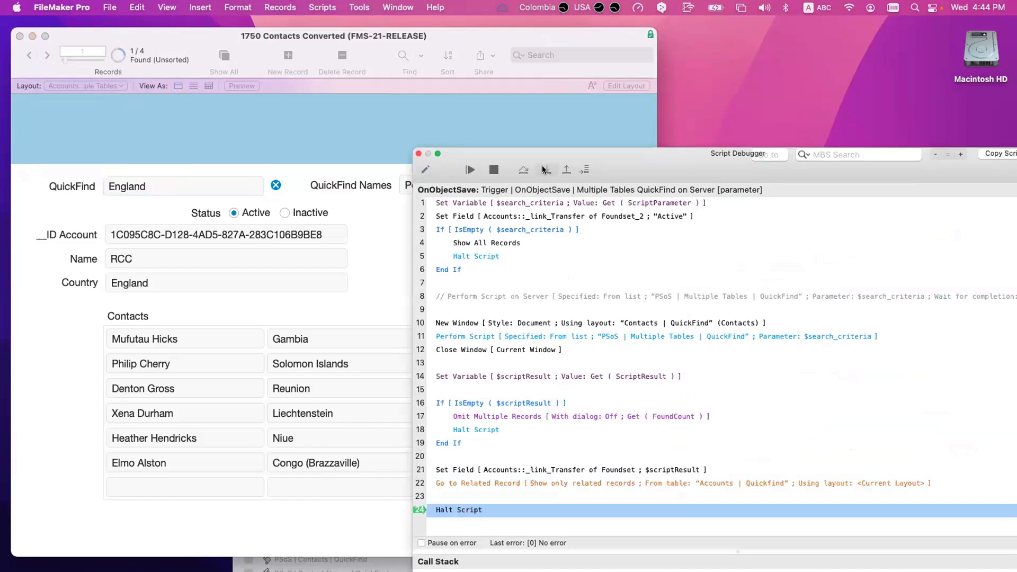
click(545, 169)
Step: Close the debugger, show all account records and browse through them
click(418, 153)
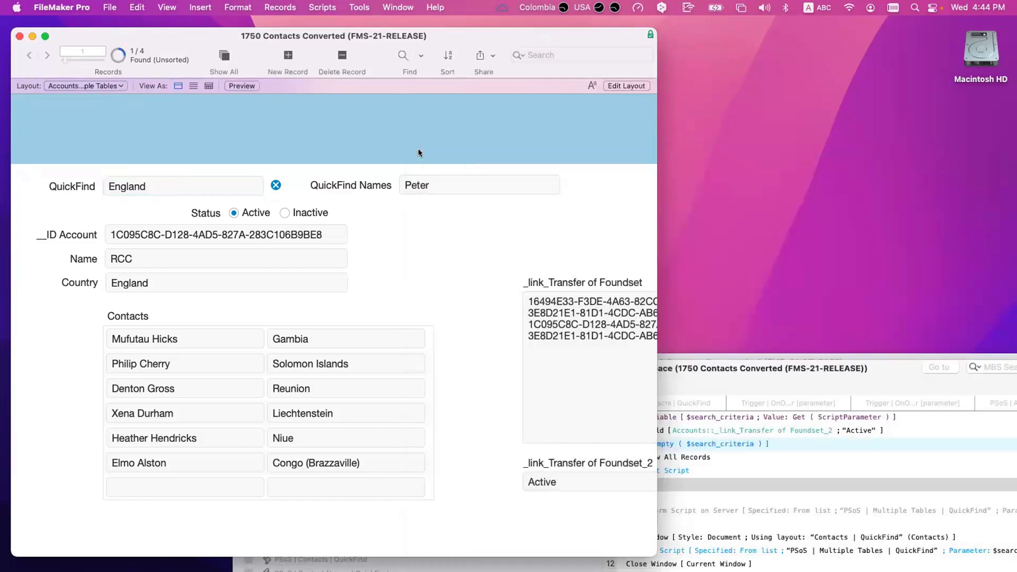
click(224, 55)
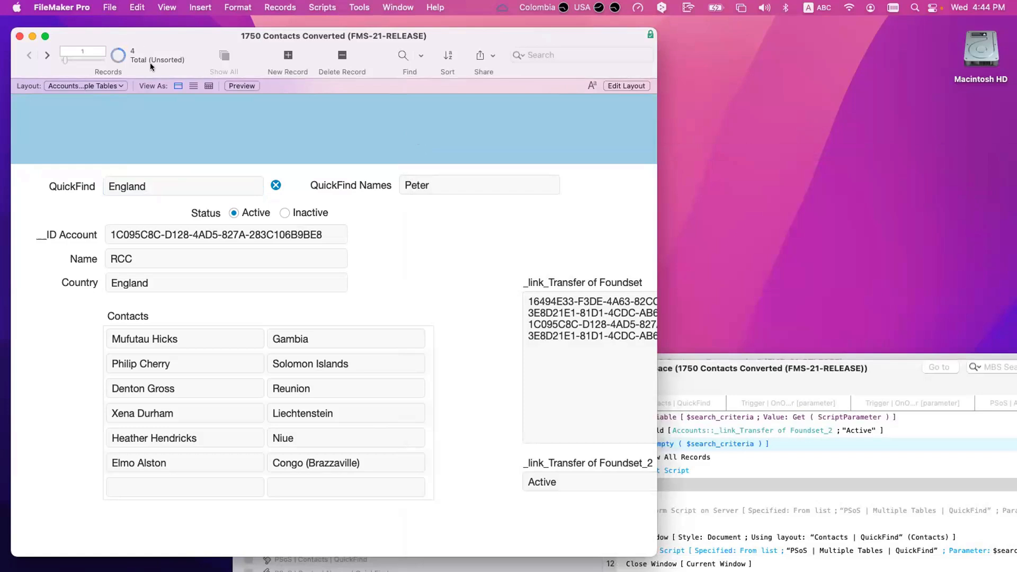
click(47, 56)
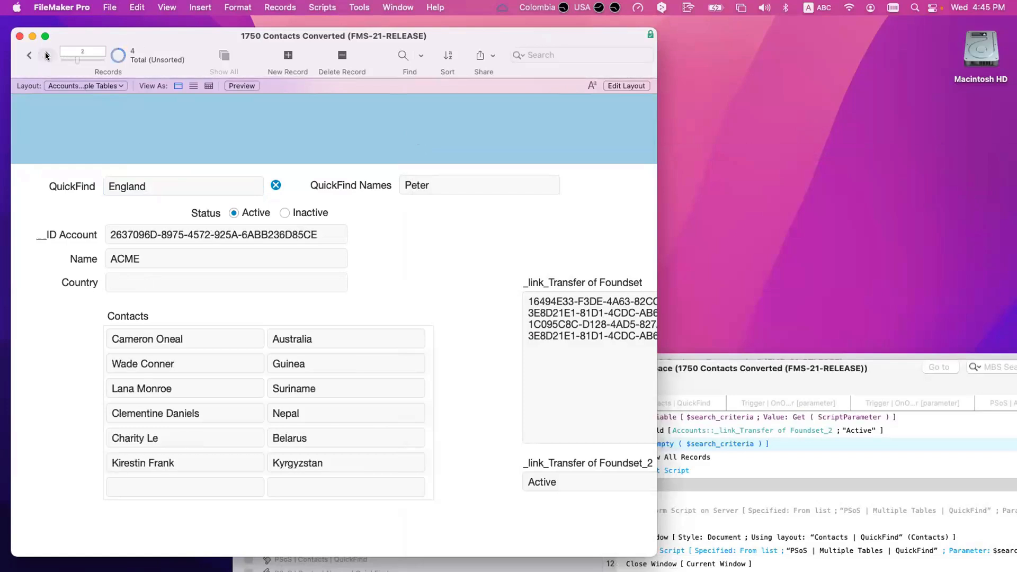
click(47, 55)
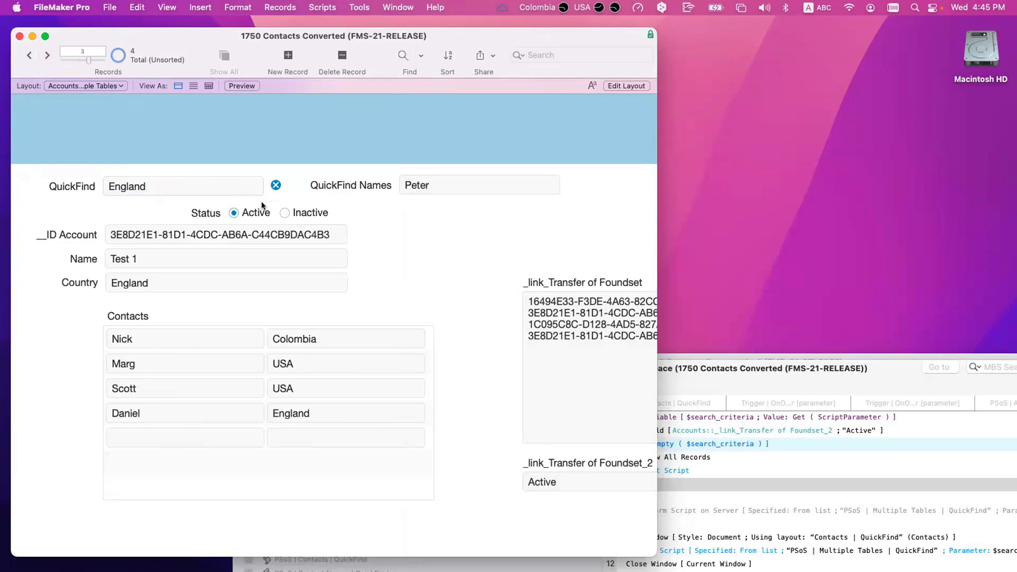
Step: Rerun the England QuickFind and browse the 2 Active results, RCC and Test 1
click(201, 188)
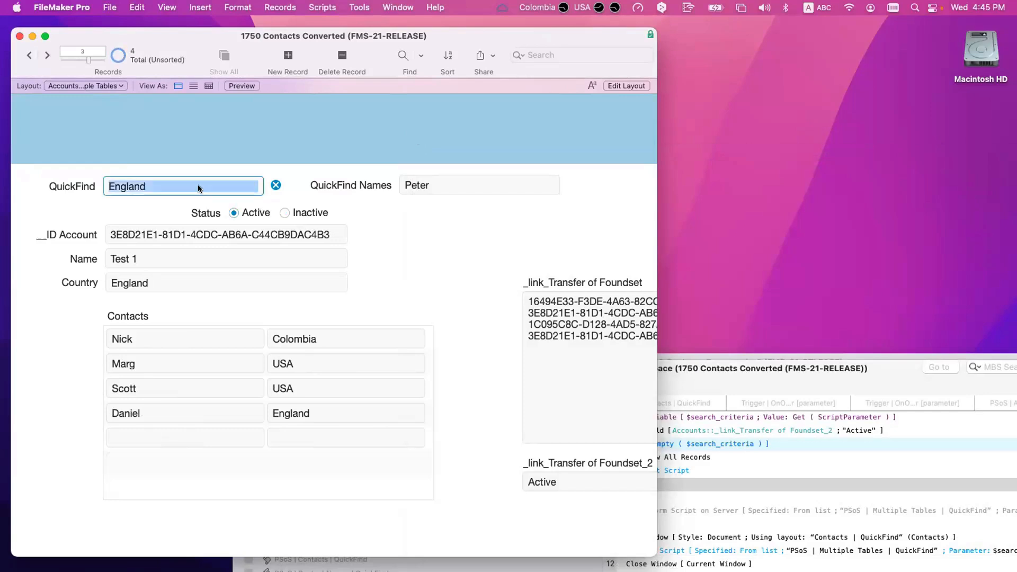
click(198, 185)
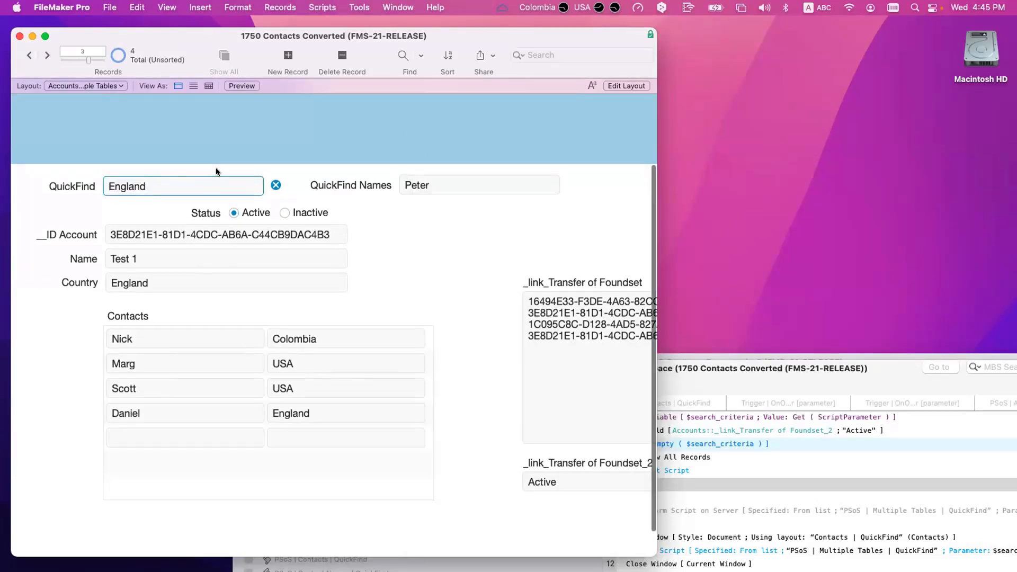
key(Return)
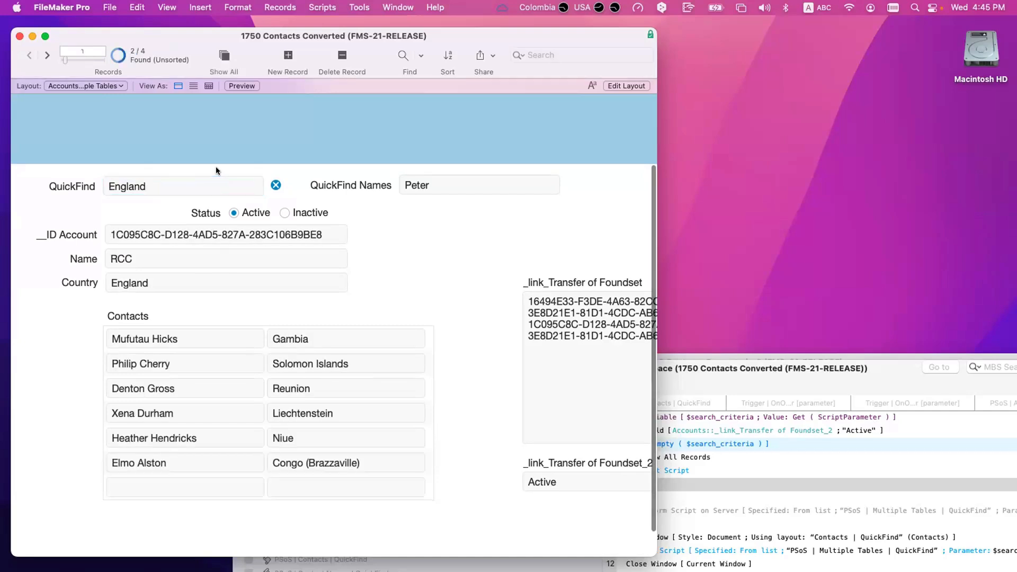
click(47, 55)
click(28, 55)
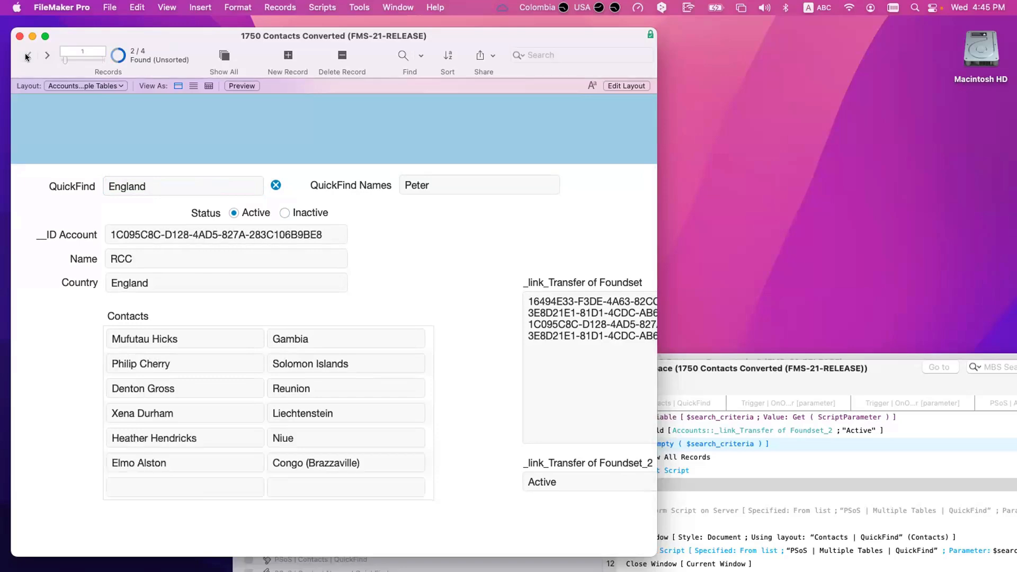
click(47, 55)
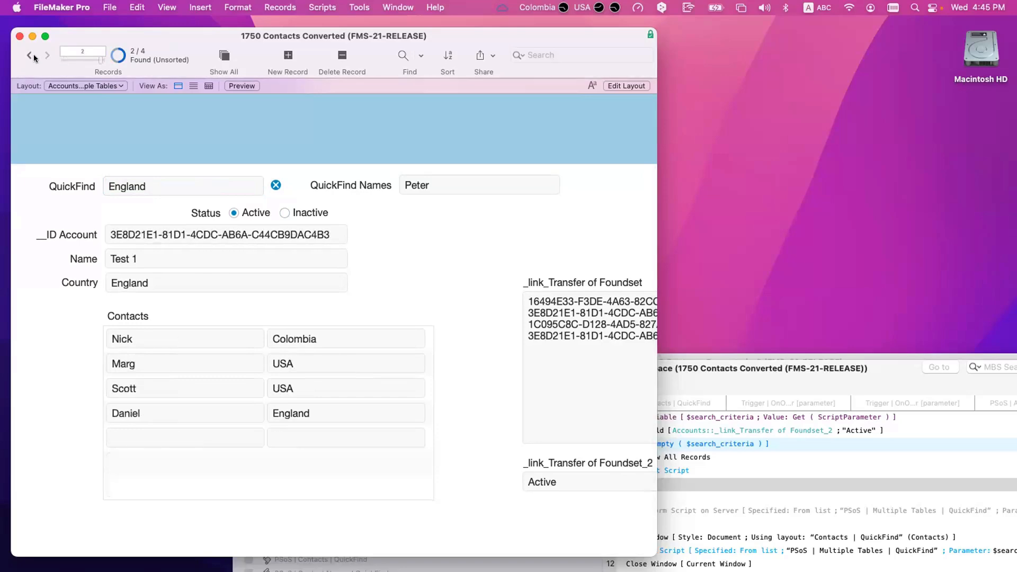
click(28, 55)
drag(733, 370, 602, 140)
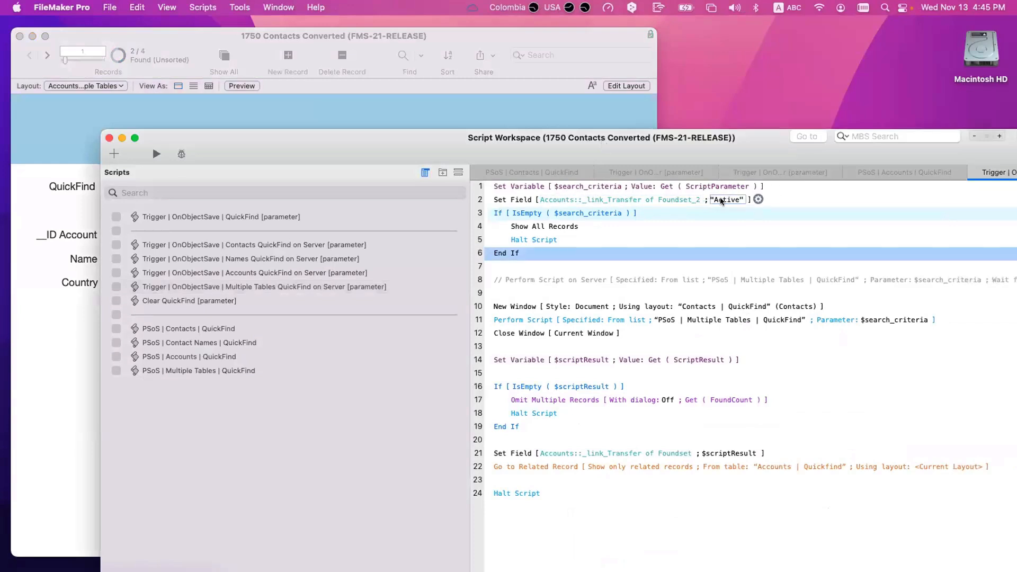
Step: Change the Set Field calculation from "Active" to "inactive" and save the script
click(721, 202)
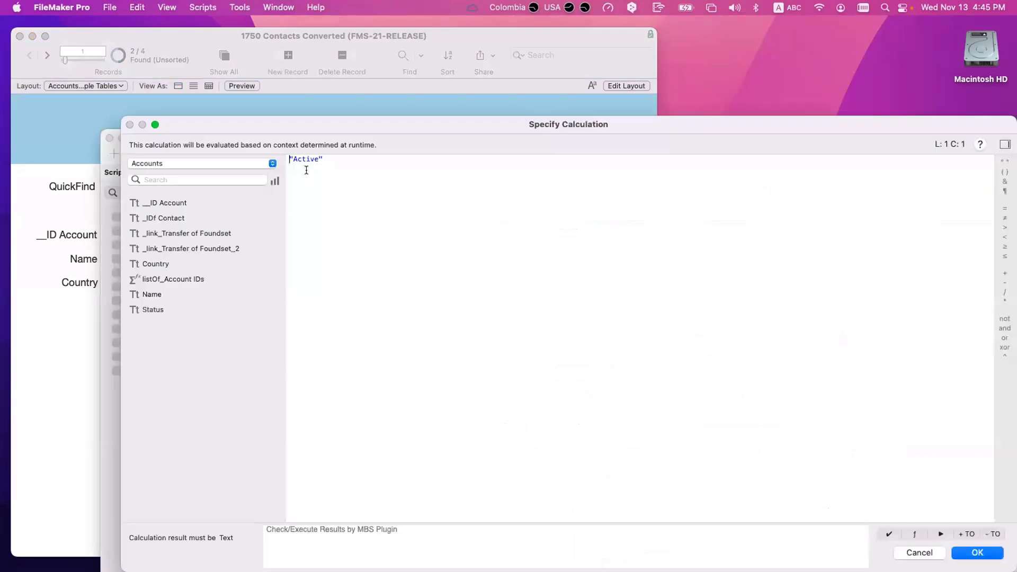
click(297, 160)
key(BackSpace)
text(ina)
key(Return)
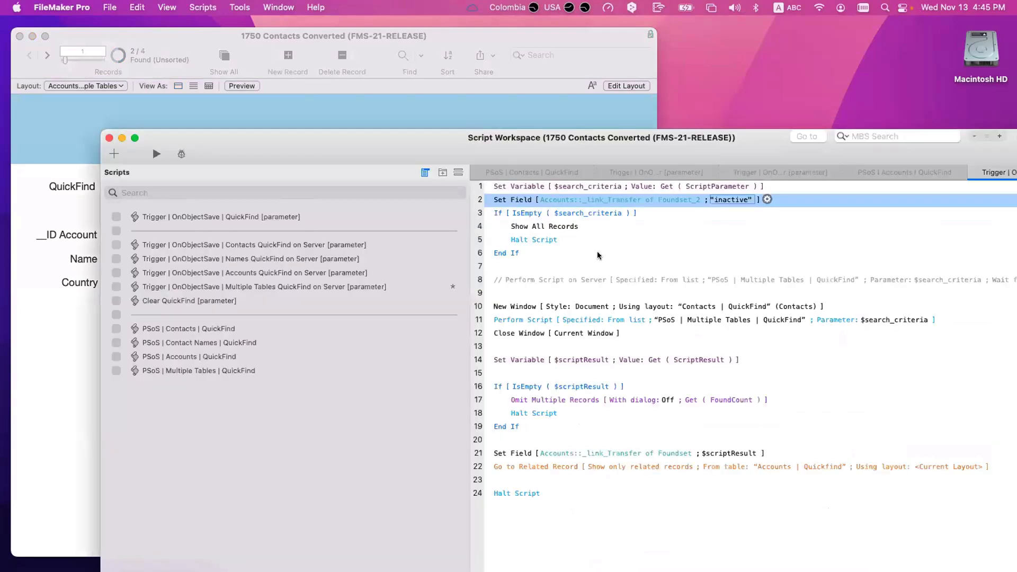
key(super+s)
drag(425, 142, 496, 149)
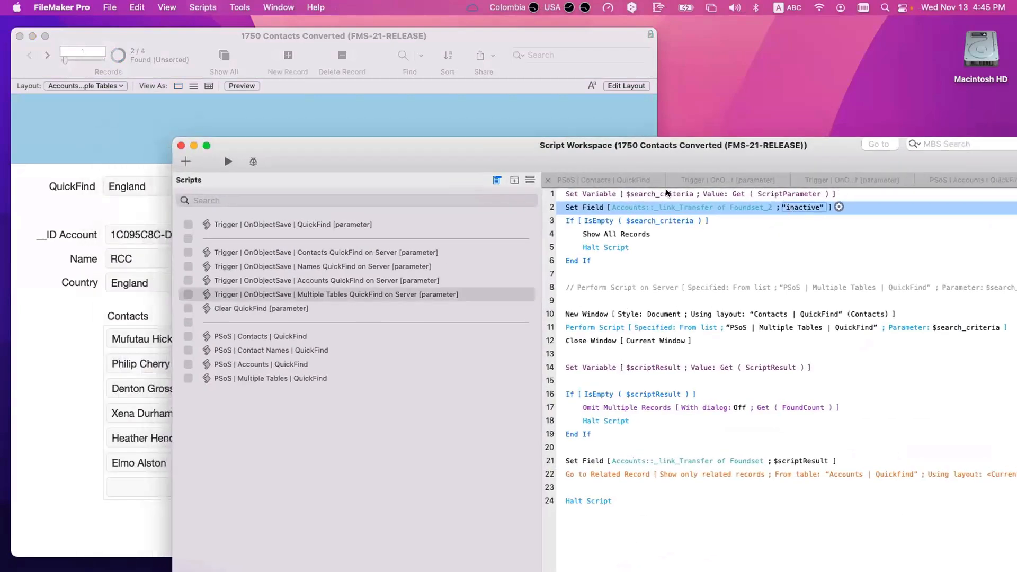
key(super+grave)
Step: Rerun the England QuickFind, which now finds only the Inactive account Test 2
click(156, 187)
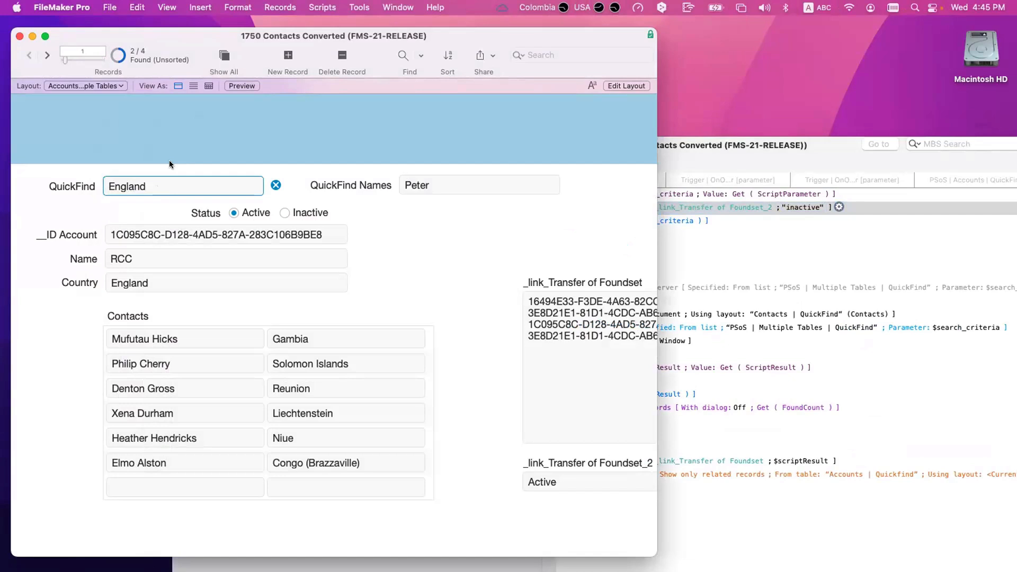
key(Return)
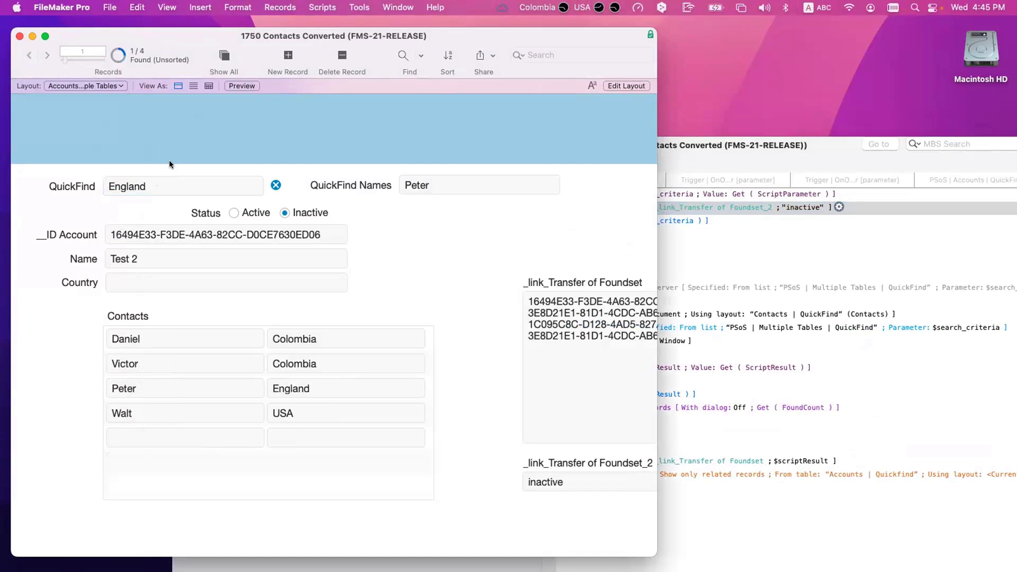
scroll(537, 335, right, 2)
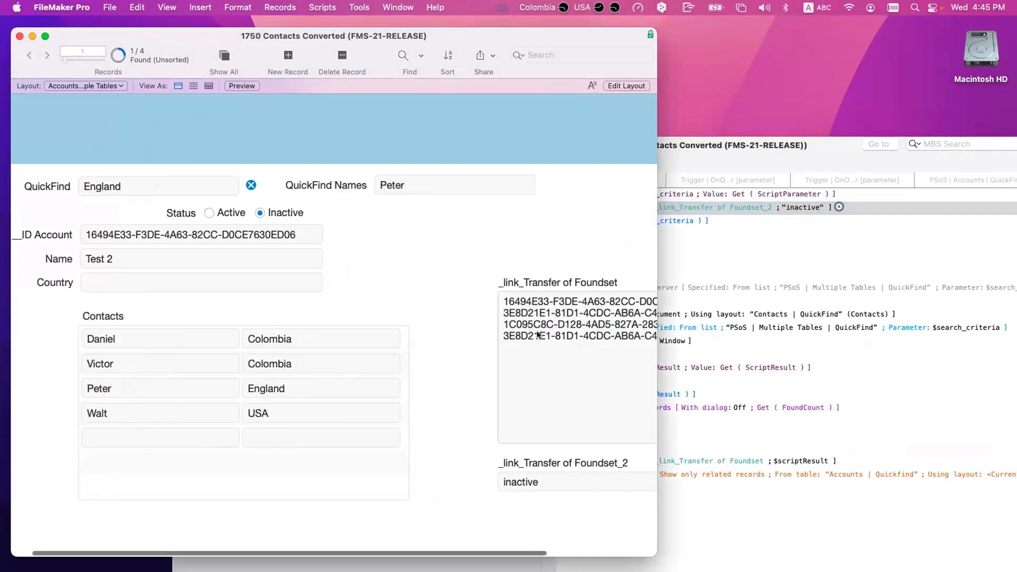
scroll(538, 334, left, 2)
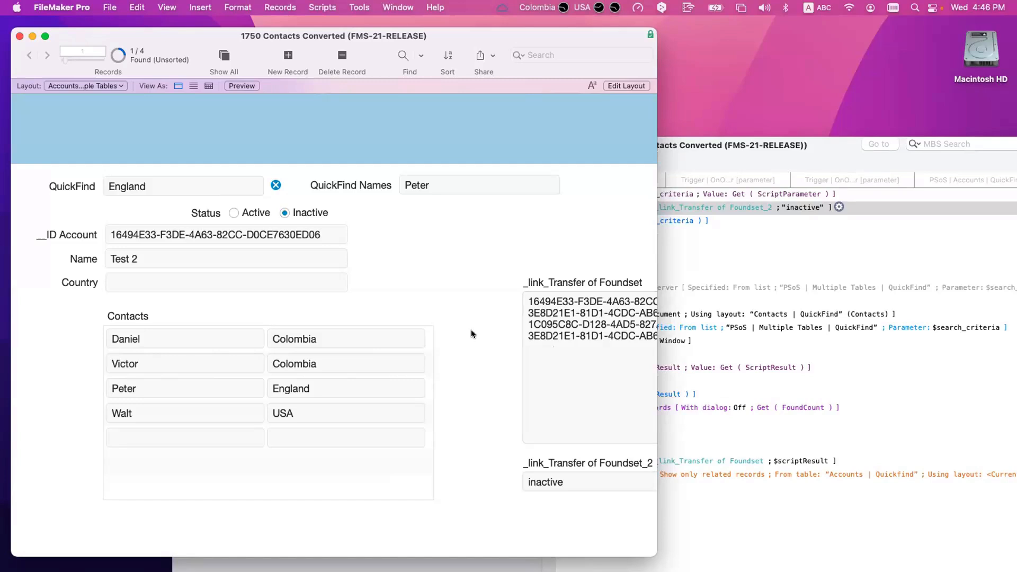
Step: Add a Constrain Found Set step on line 20, delete it again, and save
click(694, 444)
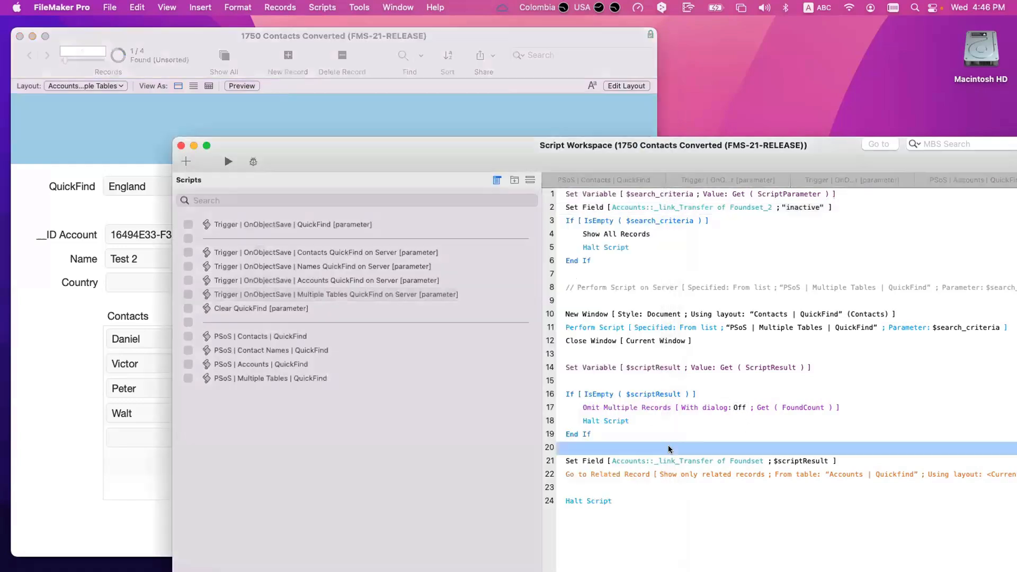
text(con)
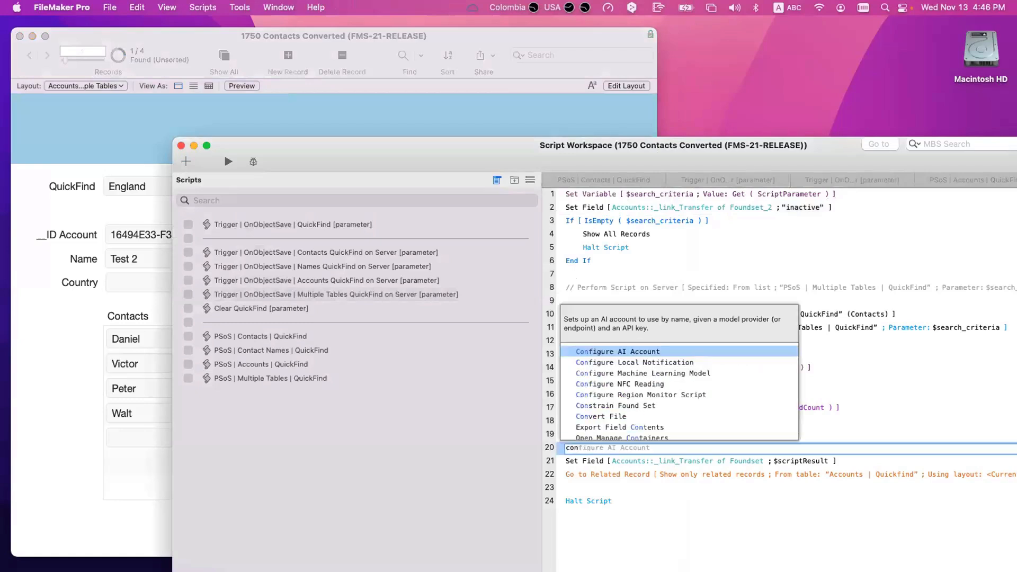
text(st)
key(Return)
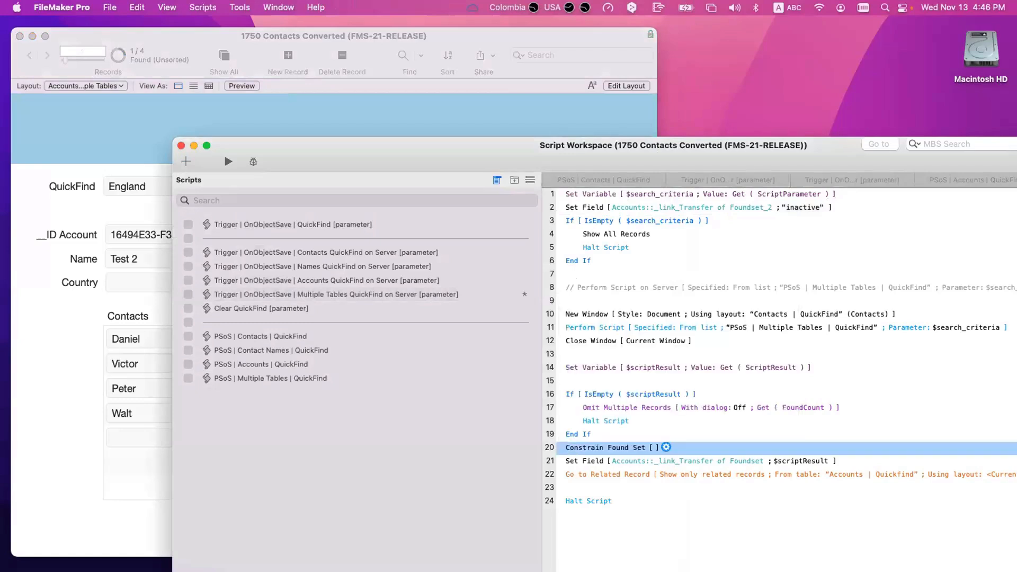
key(BackSpace)
key(Return)
key(super+s)
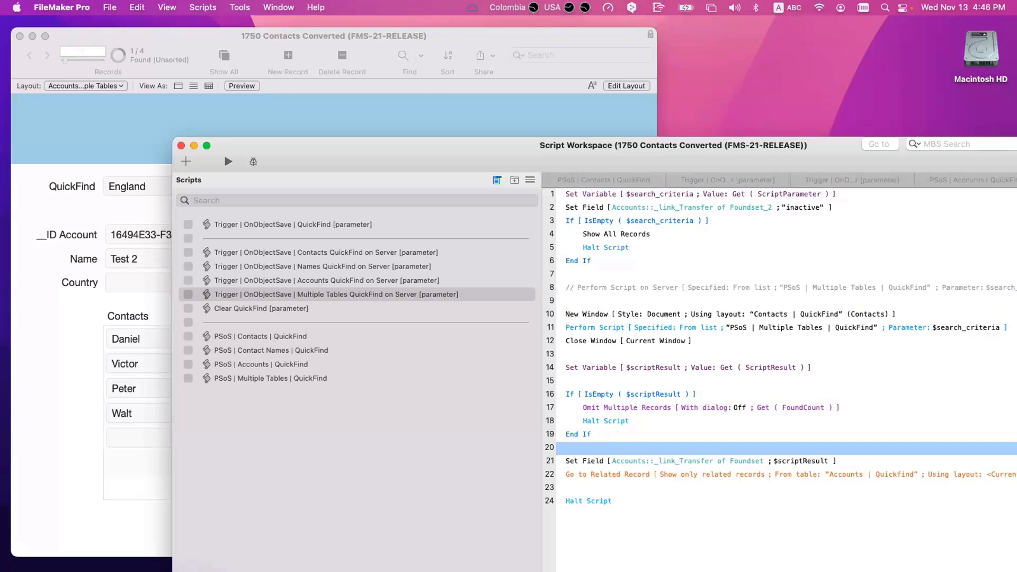
Step: Set the Set Field calculation to List ( "Active" ; "Inactive" ) and bring the accounts window forward
click(808, 208)
key(Return)
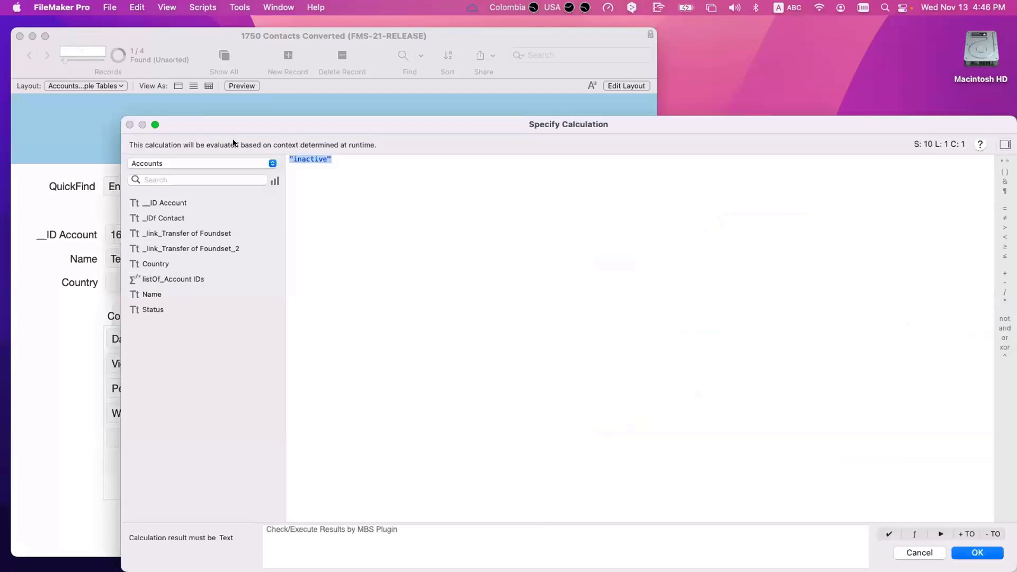
text(list)
key(Return)
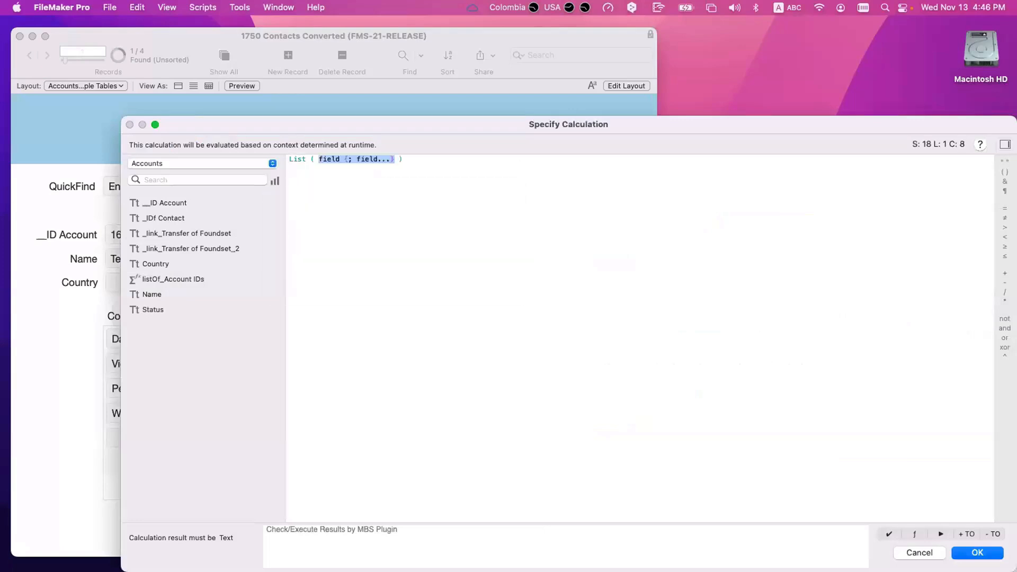
text(;"Active")
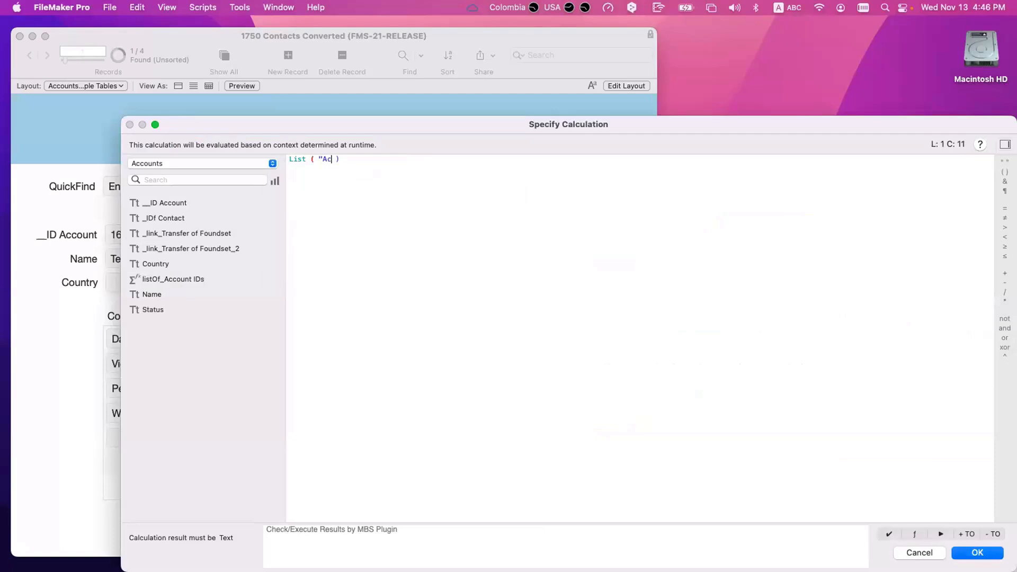
text(; "Inactive")
key(KP_Enter)
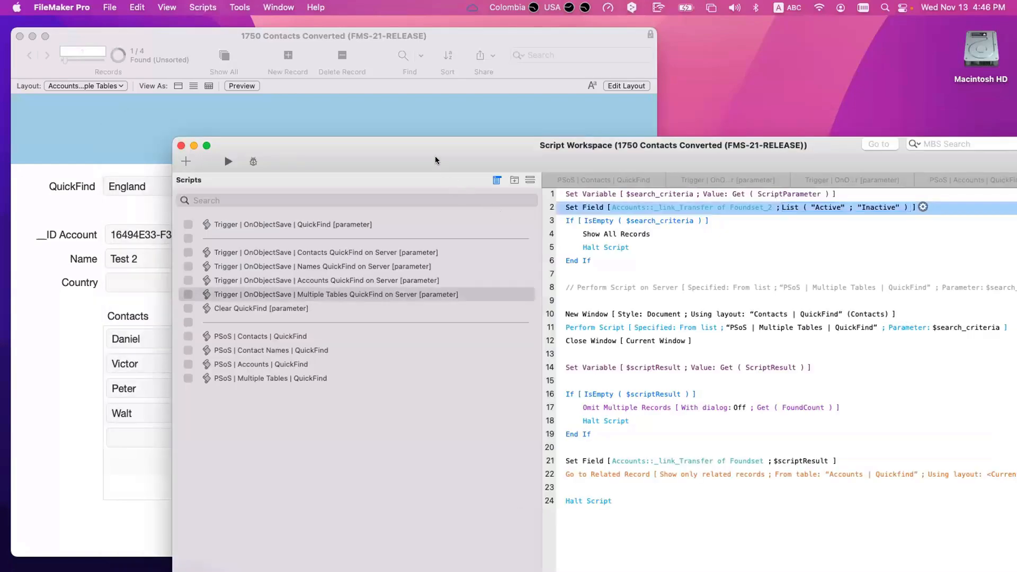
drag(437, 157, 588, 205)
click(384, 147)
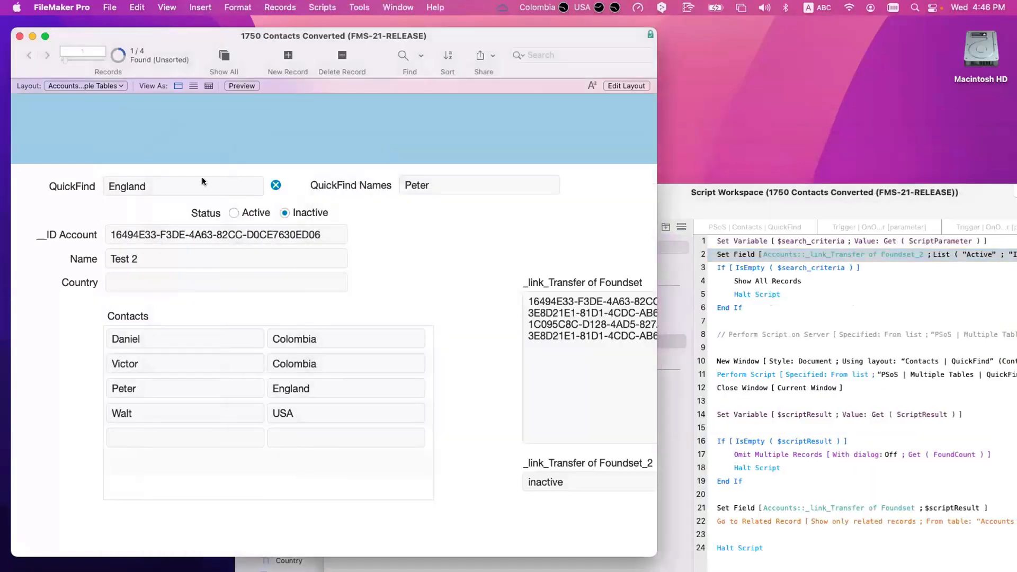
Step: Rerun the England QuickFind (3 of 4 found) and check _link_Transfer of Foundset_2 shows Active and Inactive
click(169, 184)
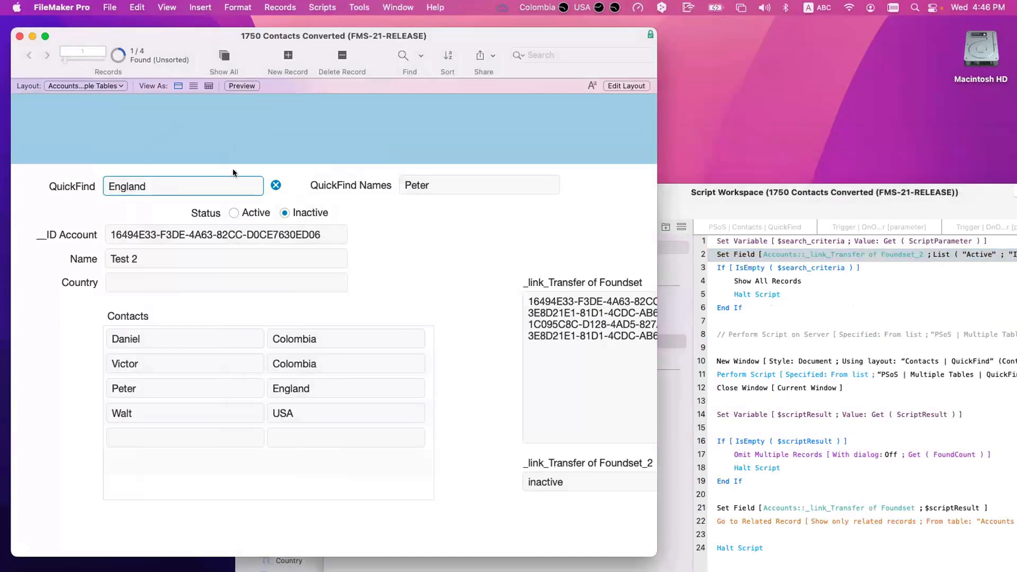
key(Return)
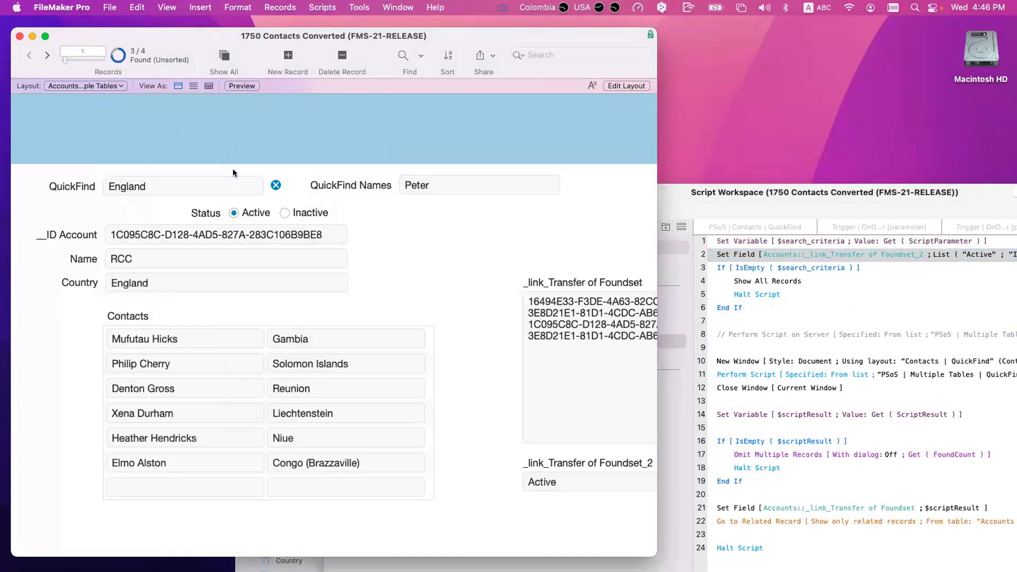
click(46, 55)
click(46, 55)
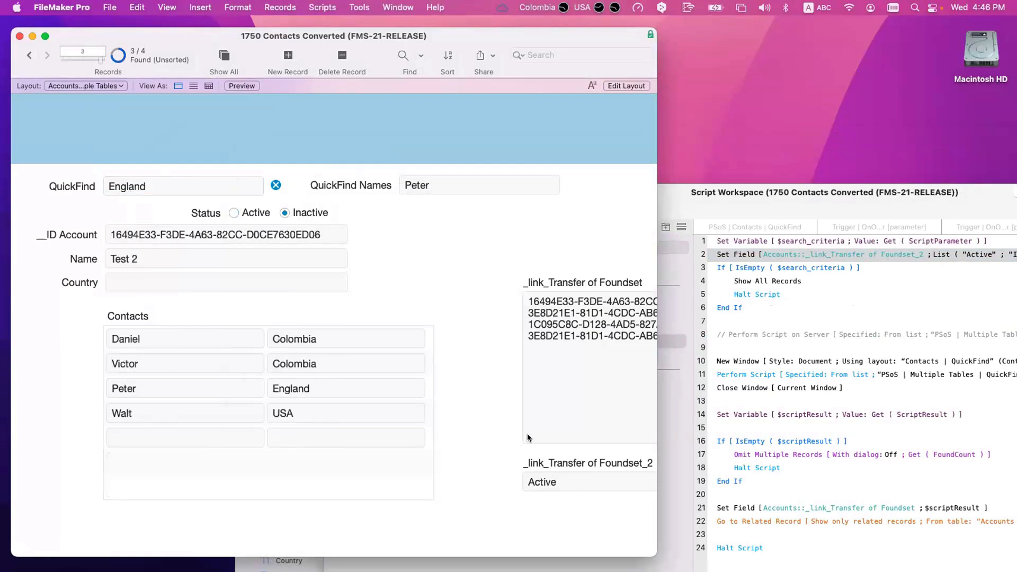
click(563, 483)
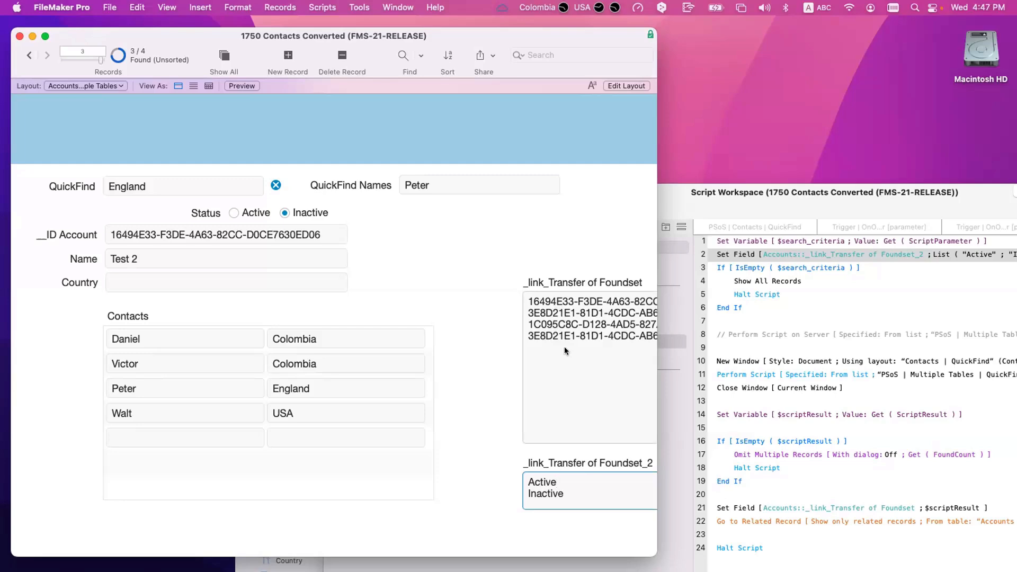
Step: In Layout mode, widen the Status radio button field
key(super+l)
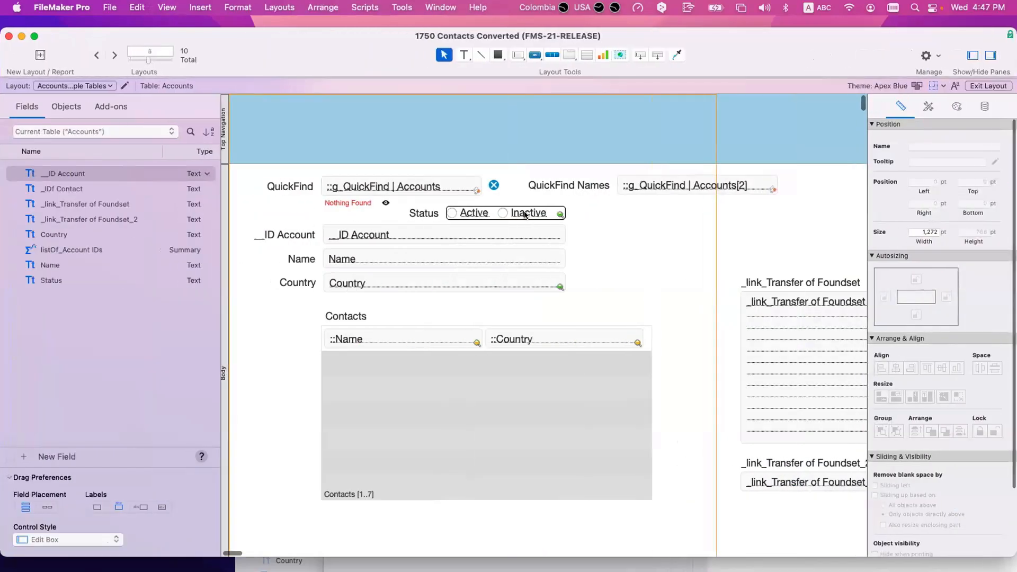
click(562, 211)
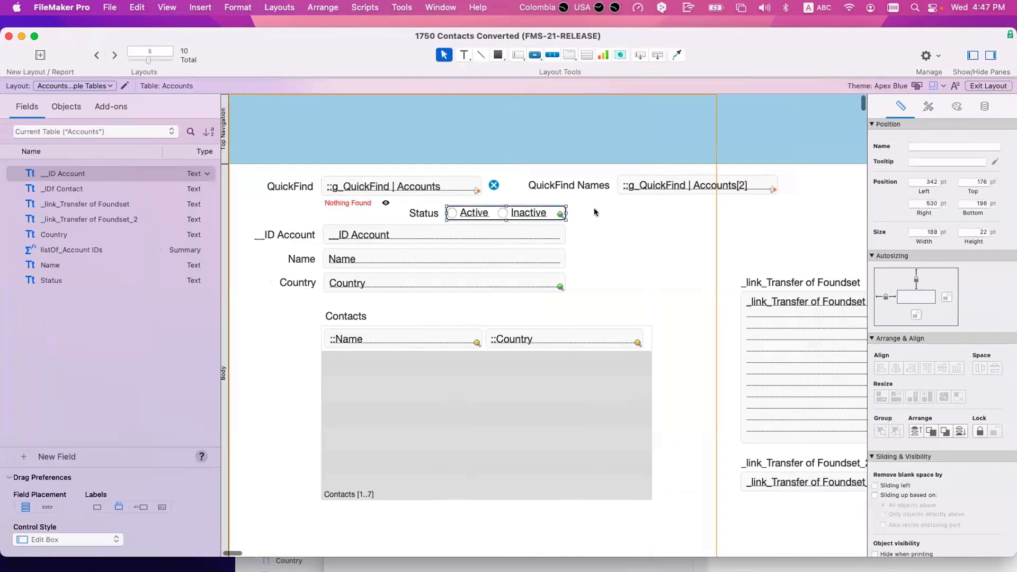
drag(562, 210, 638, 214)
Step: Add Retired to the Status value list after Inactive and return to Browse mode
click(985, 106)
click(991, 235)
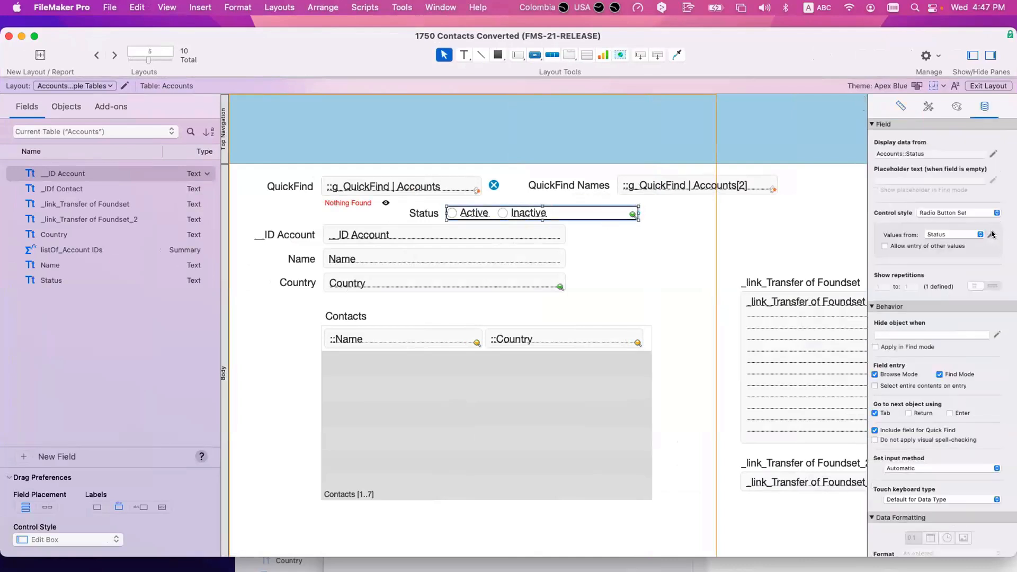
key(Return)
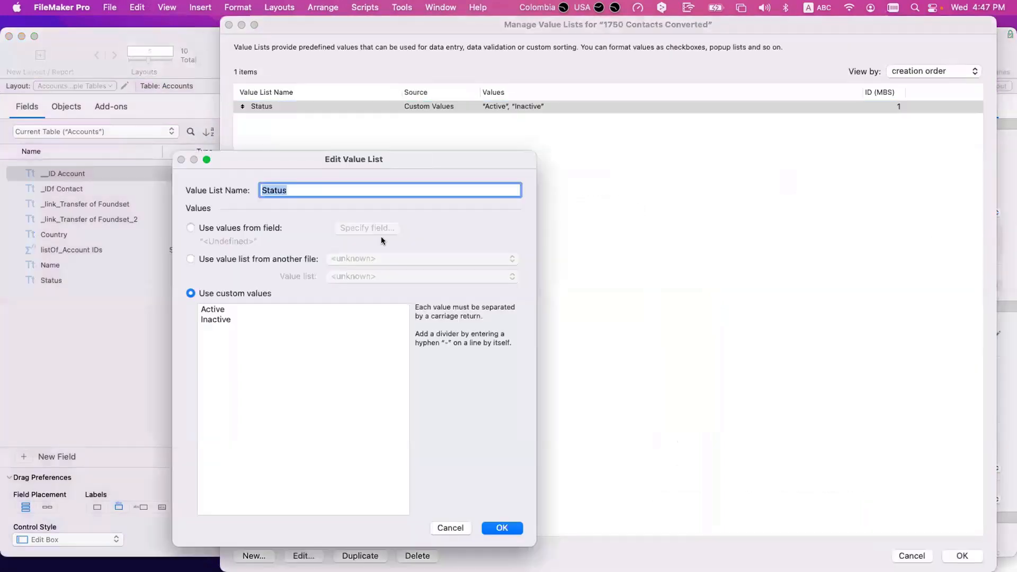
click(252, 321)
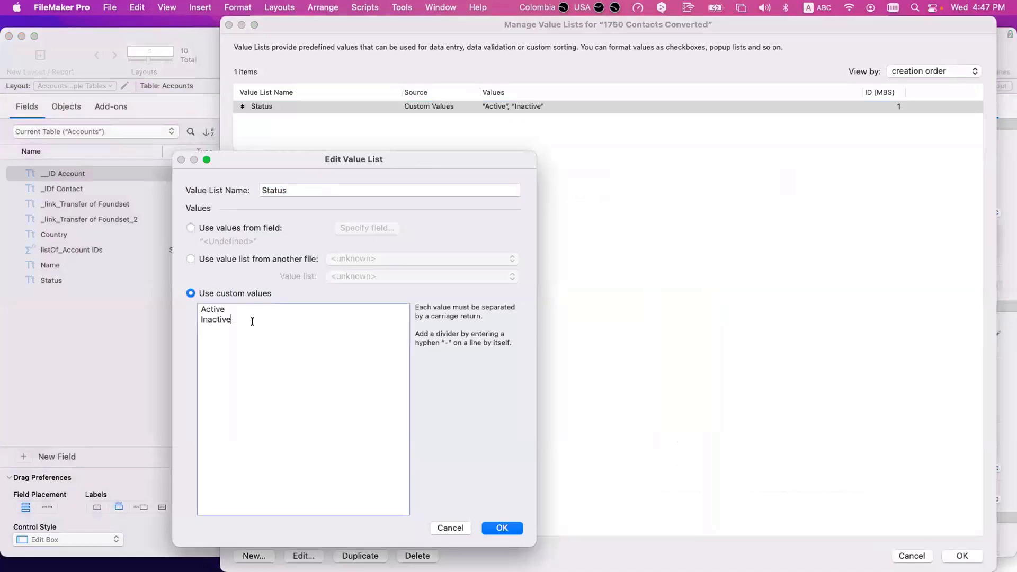
key(Return)
text(Retired)
key(KP_Enter)
click(954, 553)
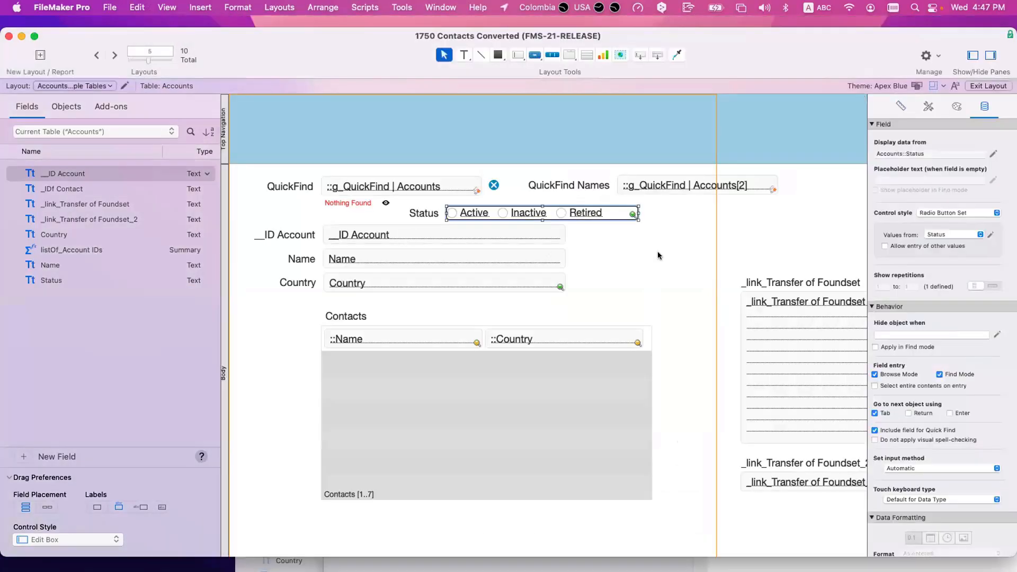
click(658, 252)
key(super+b)
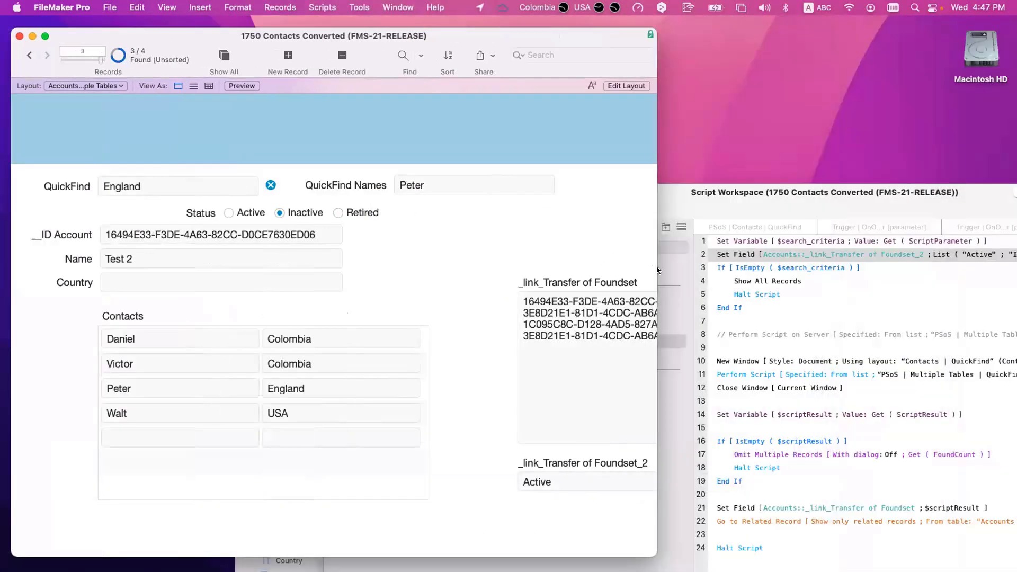
Step: Show all accounts and create a new account named Test3 with Country England
click(222, 58)
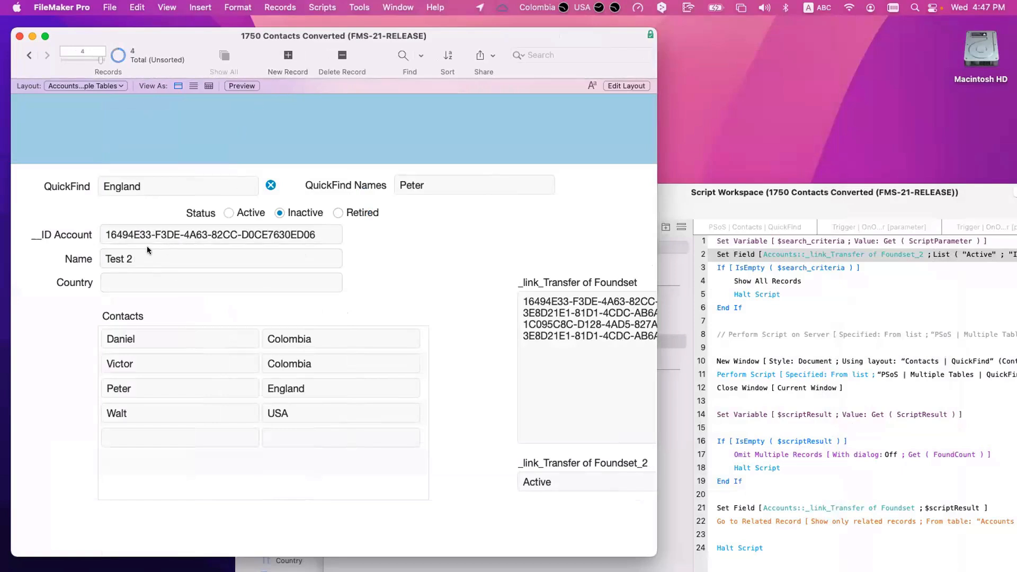
key(super+n)
click(140, 254)
text(Test)
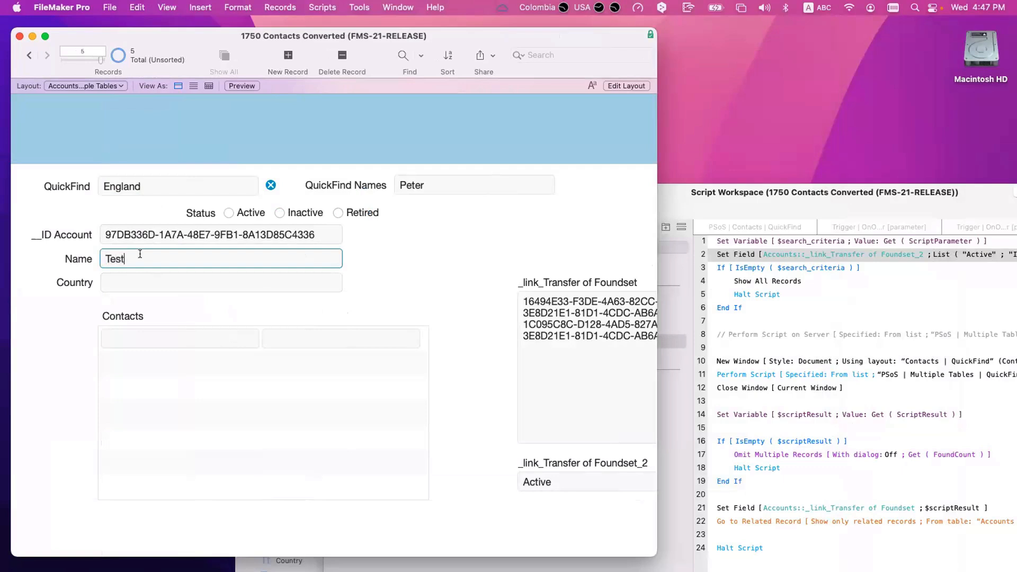
text(3)
click(130, 280)
text(En)
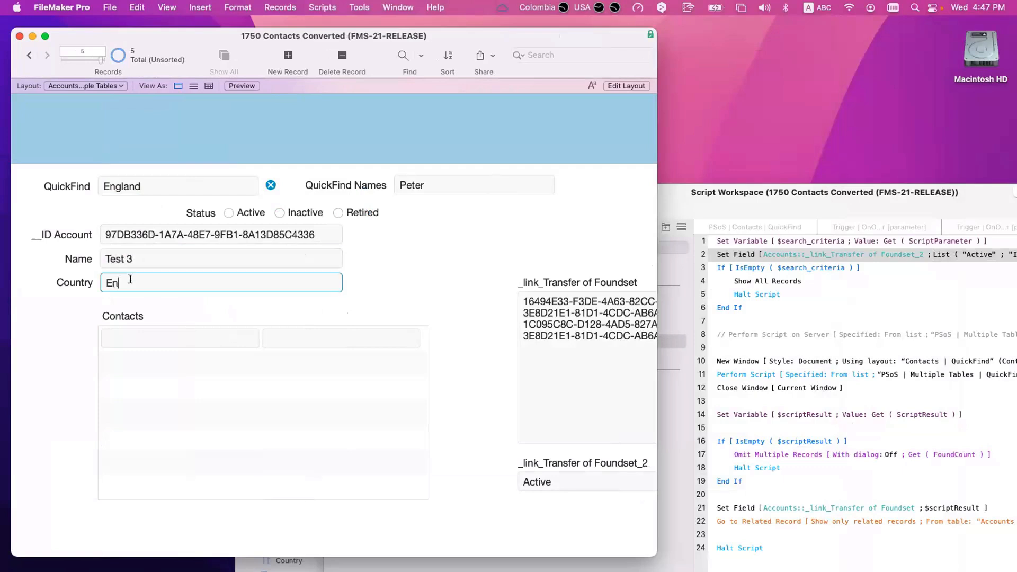
text(gland)
Step: Add portal contacts Wilson with country England and Scott, selecting Scott's 'El PAso' country to replace
click(139, 340)
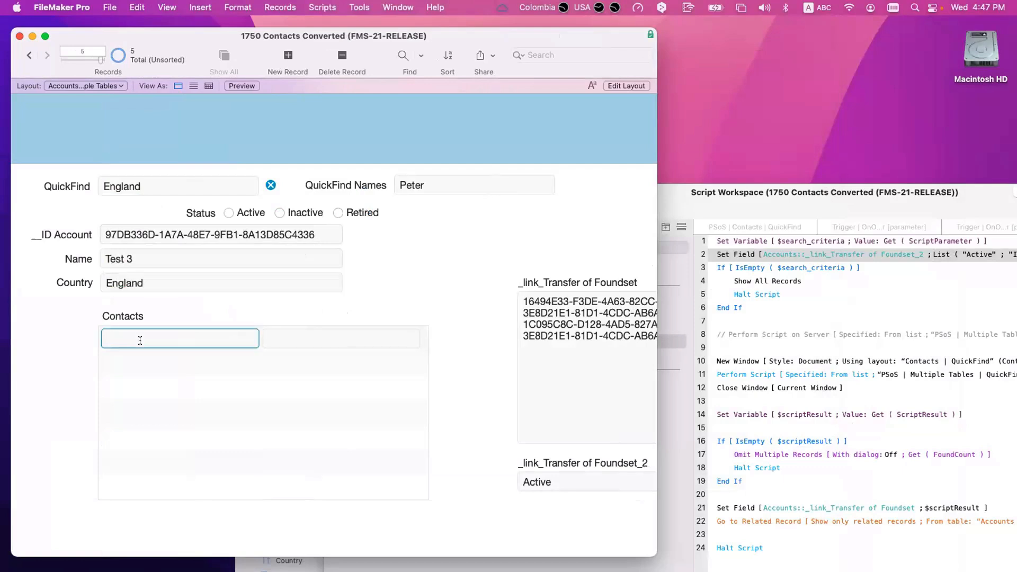
text(Wilson)
scroll(286, 336, left, 1)
click(286, 334)
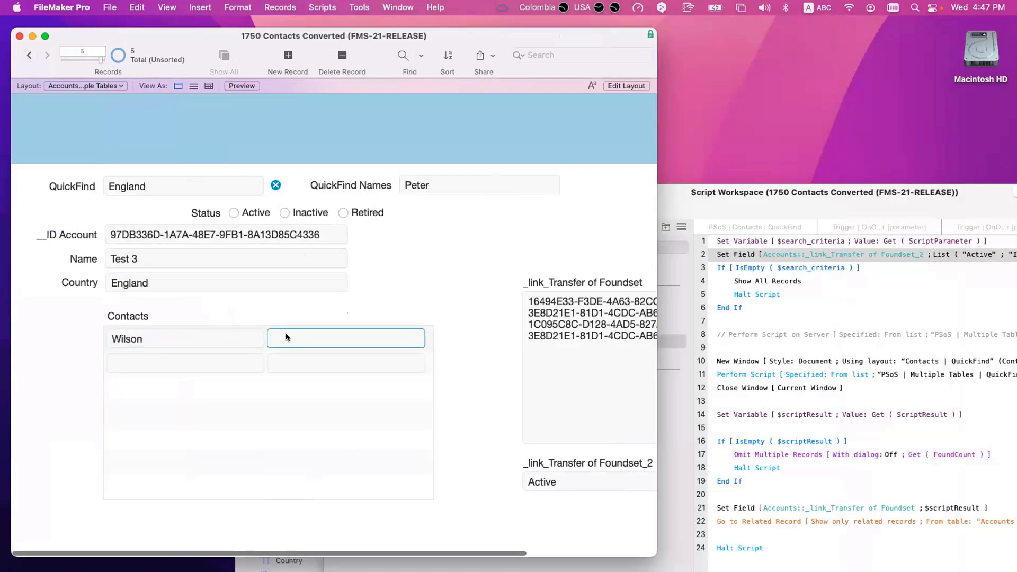
text(Eng;and)
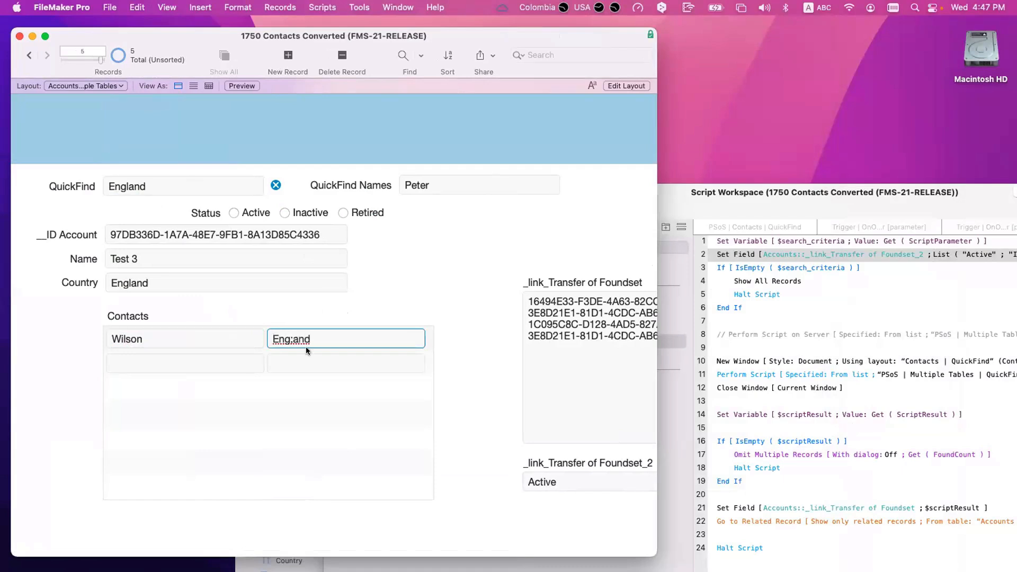
key(BackSpace)
key(BackSpace)
key(BackSpace)
key(BackSpace)
text(land)
click(146, 363)
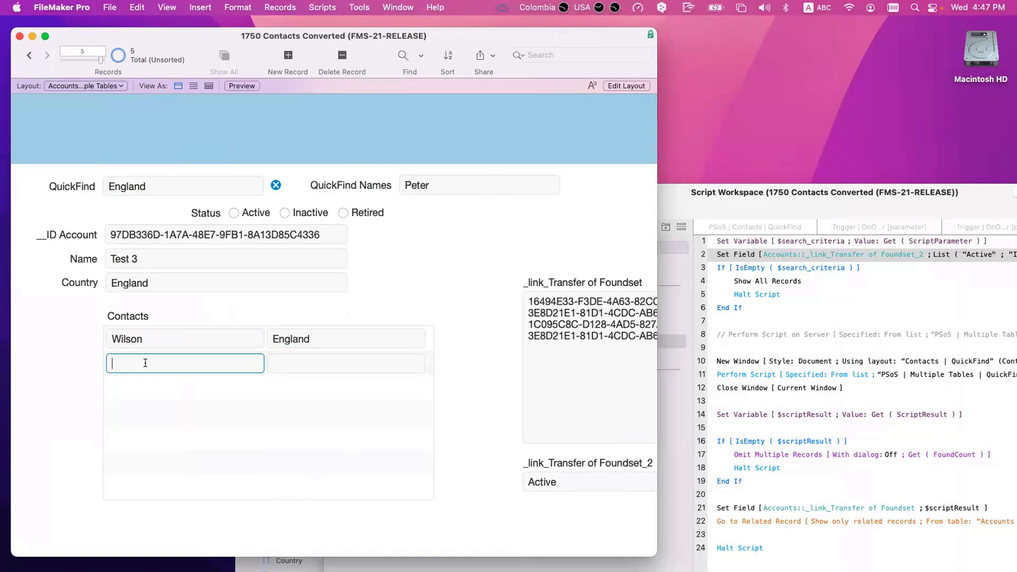
text(Scott)
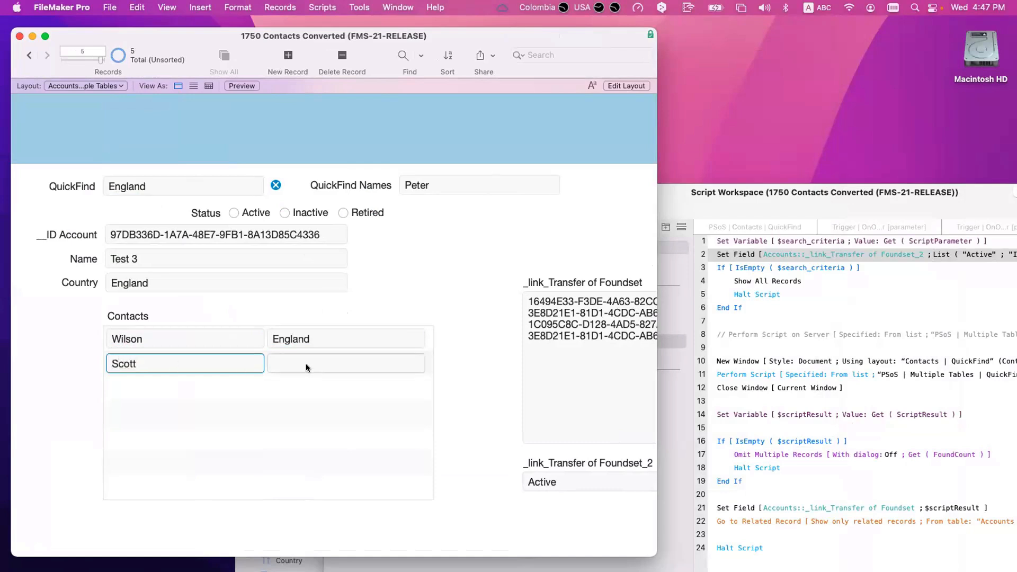
click(289, 364)
text(El PAso)
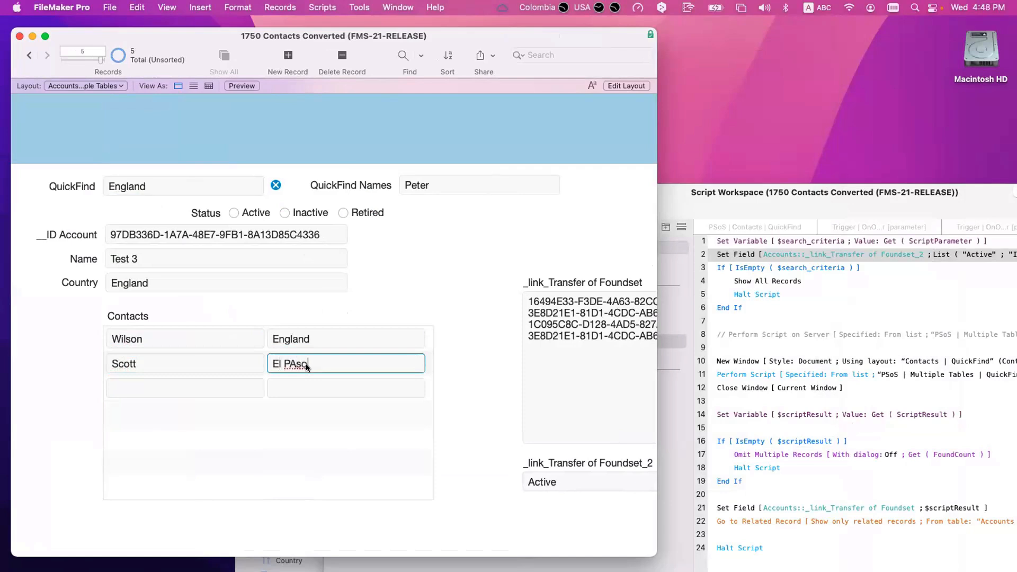
triple_click(290, 358)
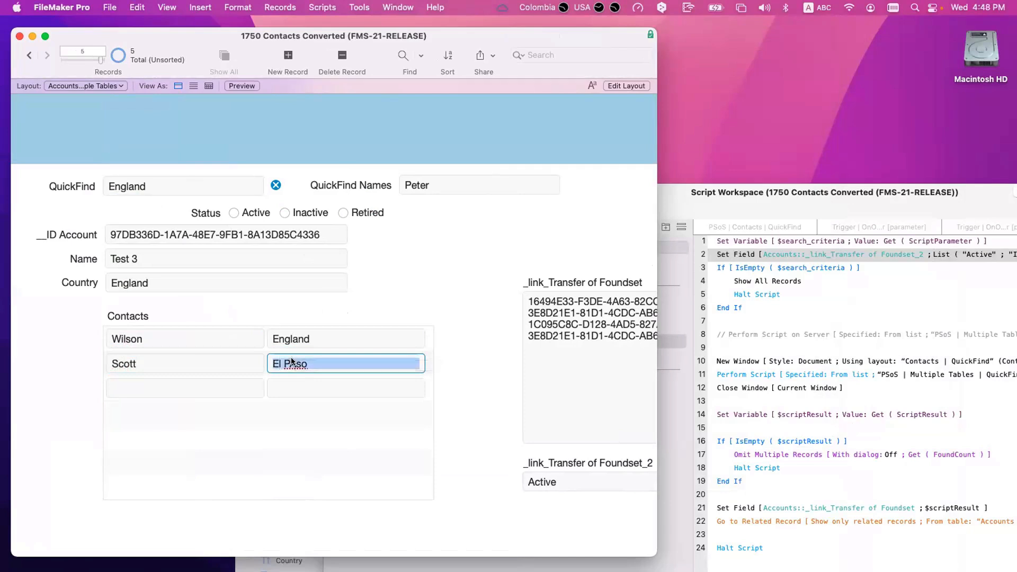
Step: Set Scott's country to Texas, mark Test 3 Retired, and rerun England QuickFind (3 of 5)
text(Texas)
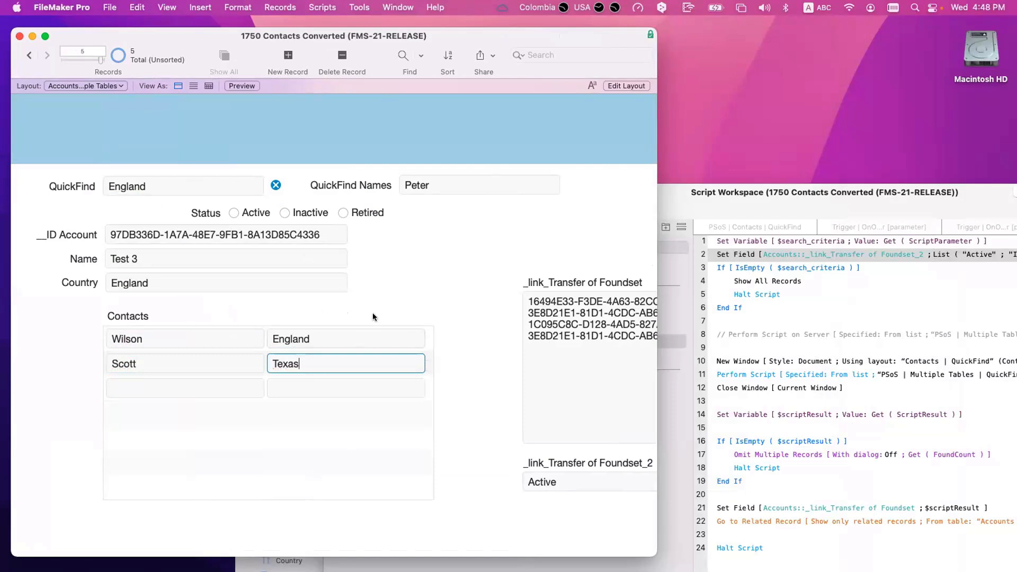
click(372, 314)
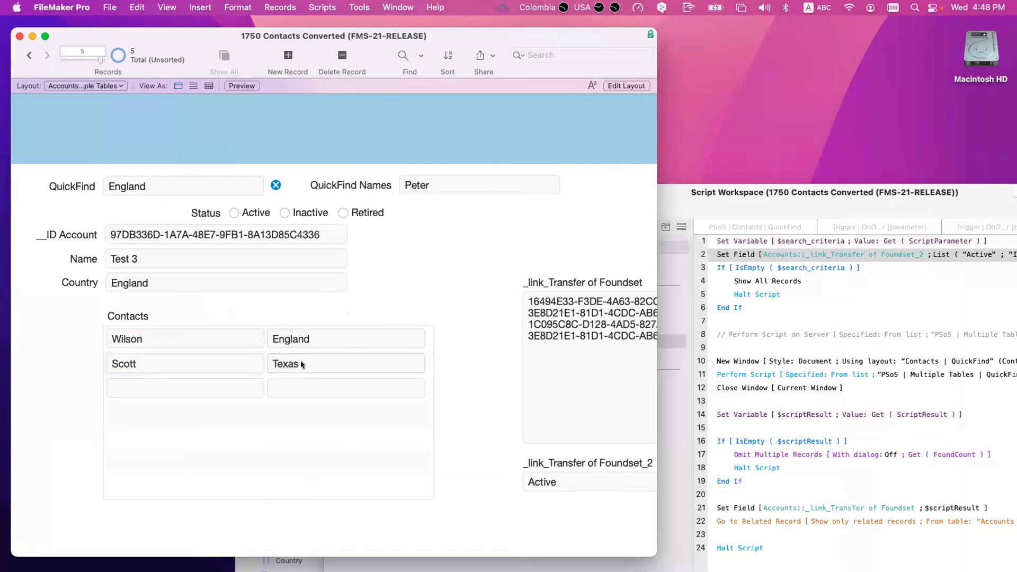
click(363, 214)
click(160, 184)
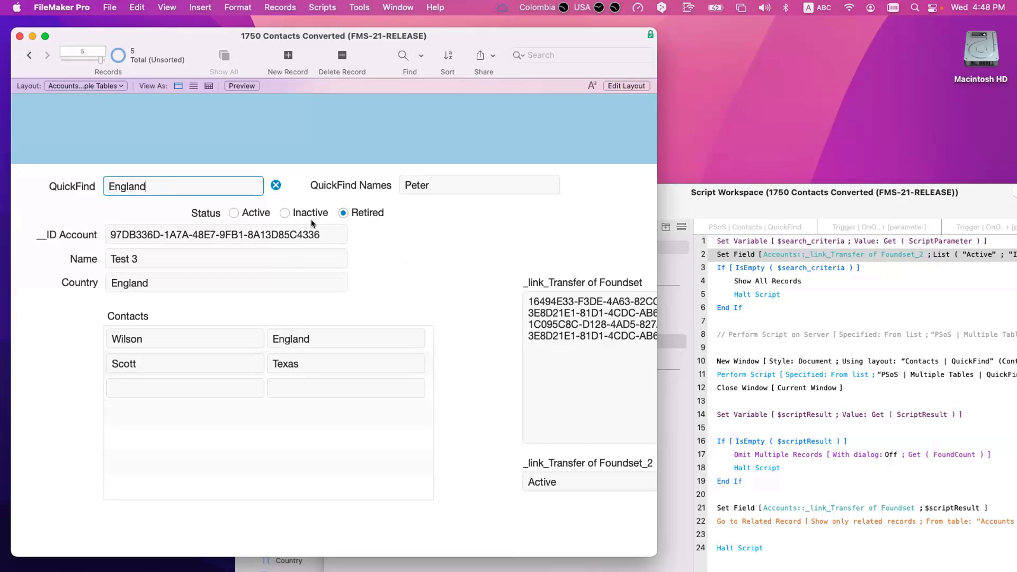
key(Return)
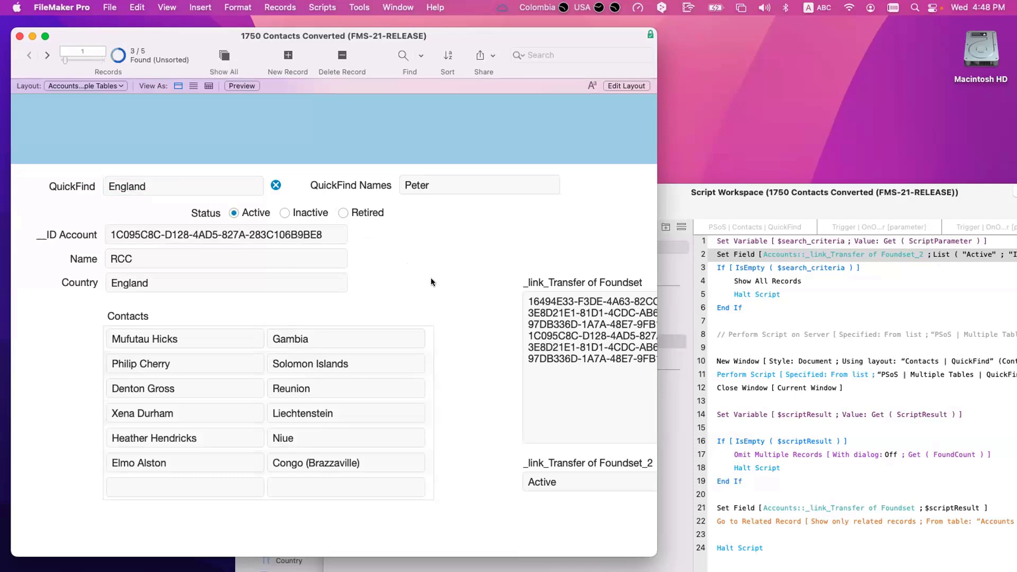
Step: Make the _link_Transfer of Foundset_2 field taller so it shows Active and Inactive
click(563, 477)
key(super+l)
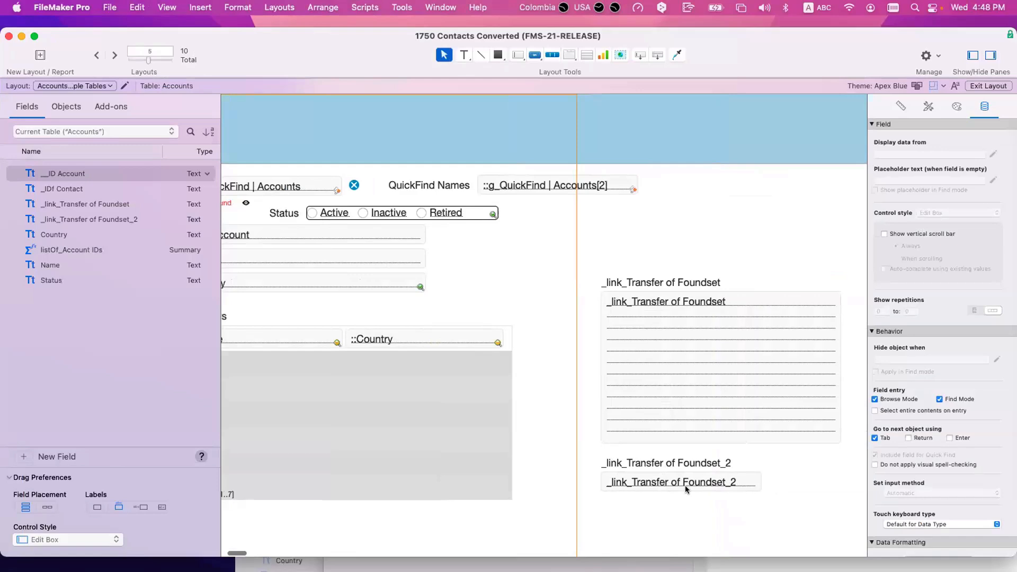
click(686, 488)
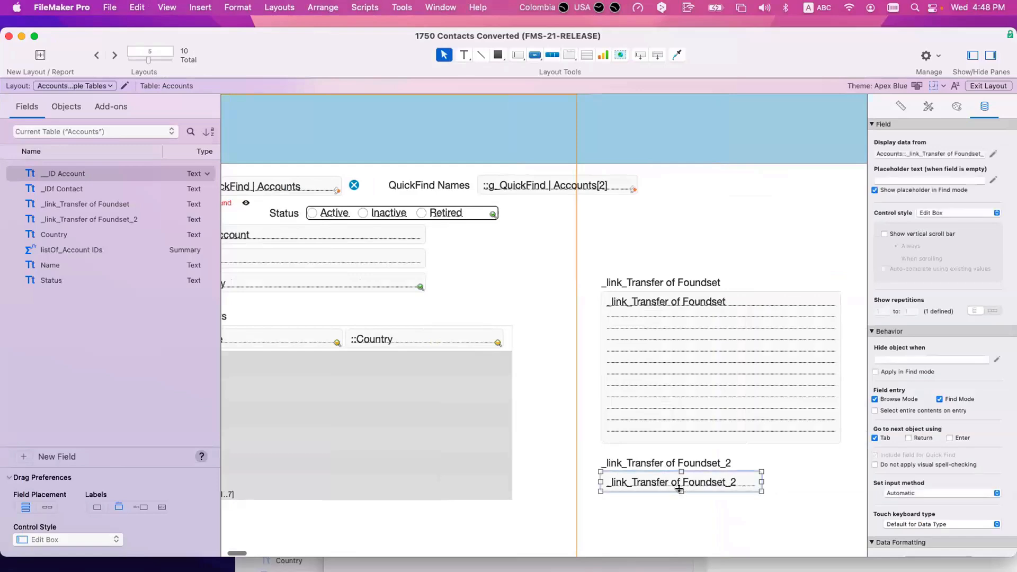
drag(681, 492, 681, 527)
key(super+b)
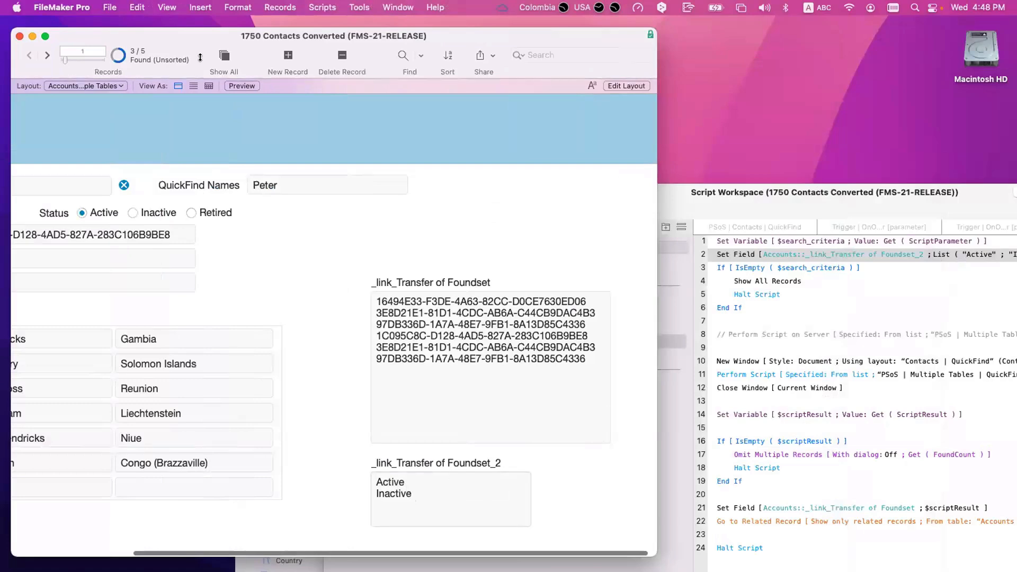
drag(287, 42, 392, 45)
click(719, 253)
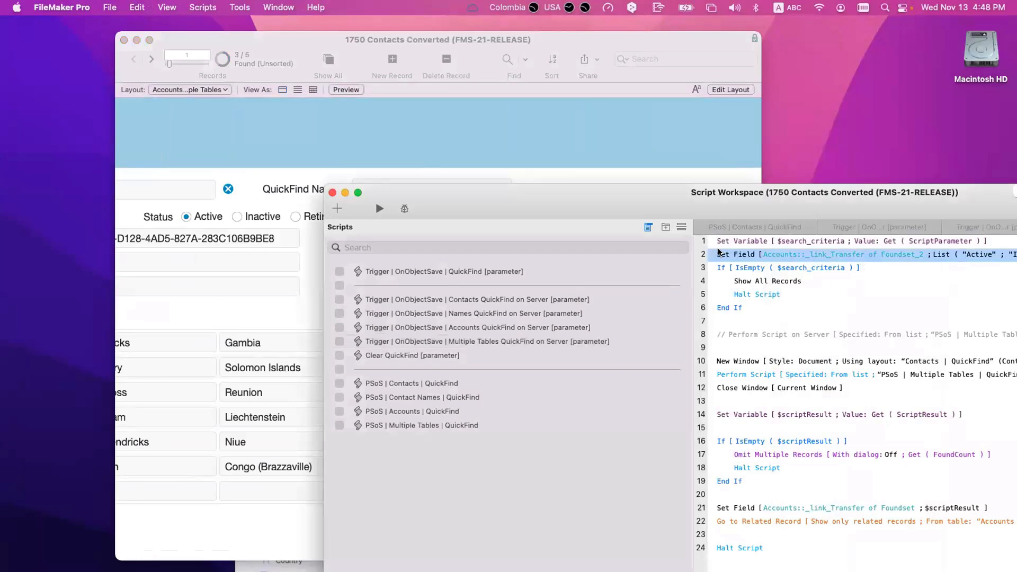
key(super+d)
key(super+slash)
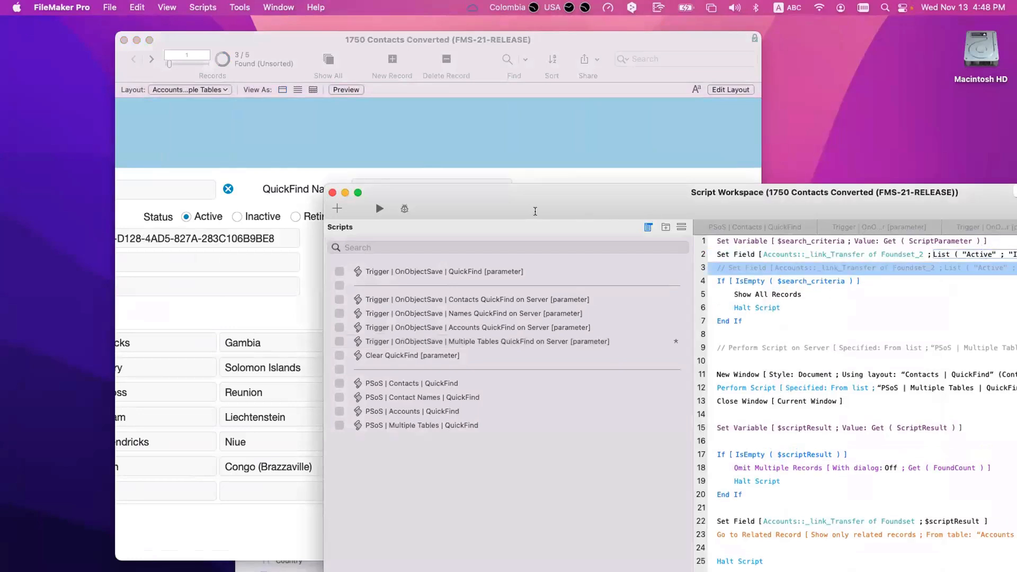
key(Return)
key(super+a)
text("Reti)
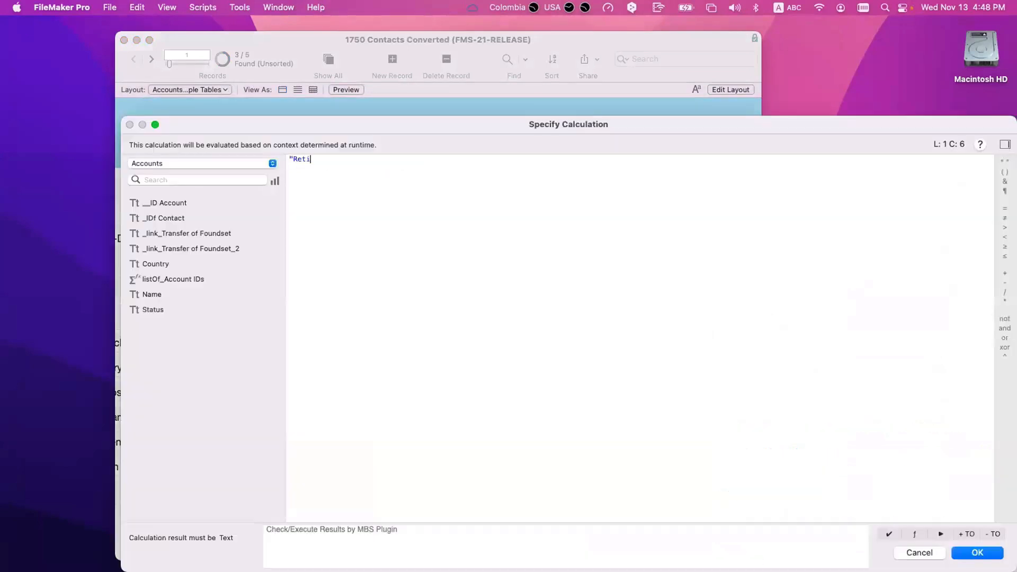
text(rd)
text(d")
key(Return)
key(super+r)
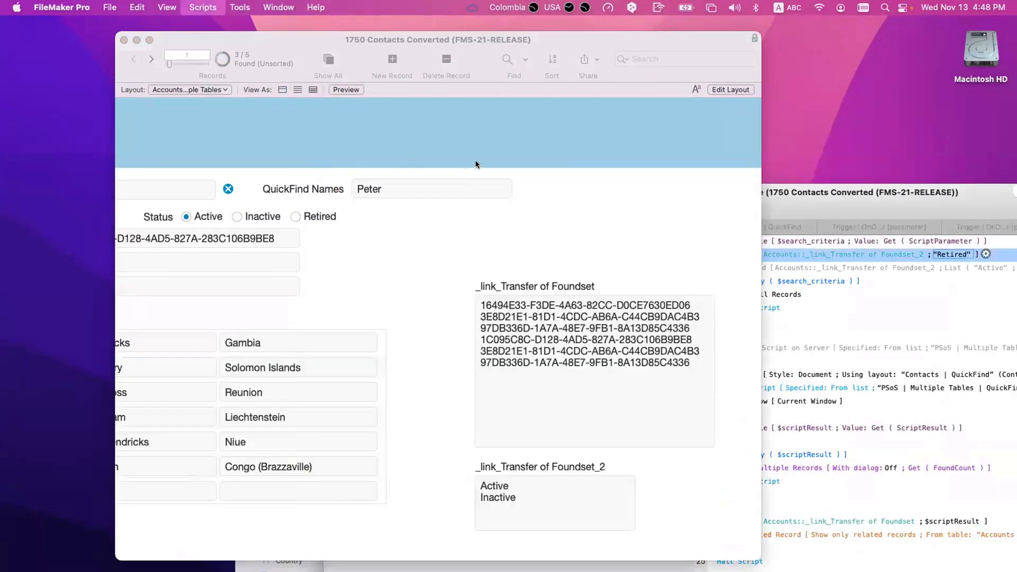
scroll(240, 171, left, 5)
click(280, 189)
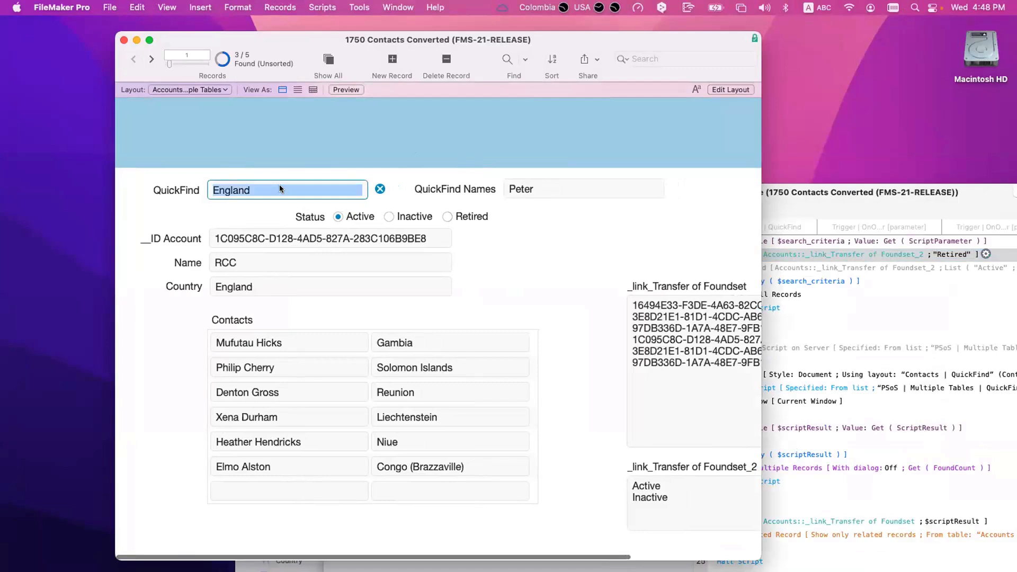
text(d)
key(super+a)
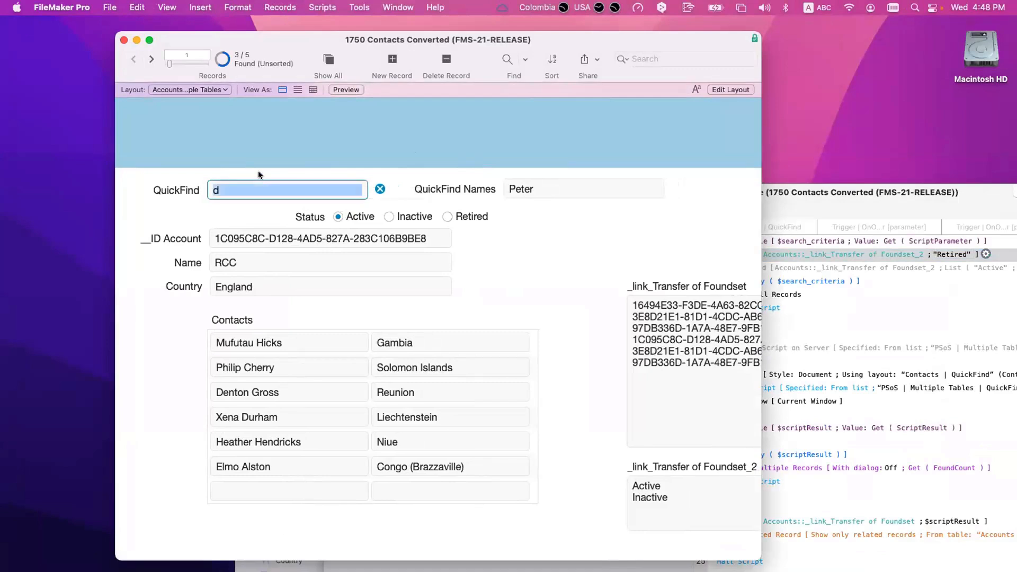
text(England)
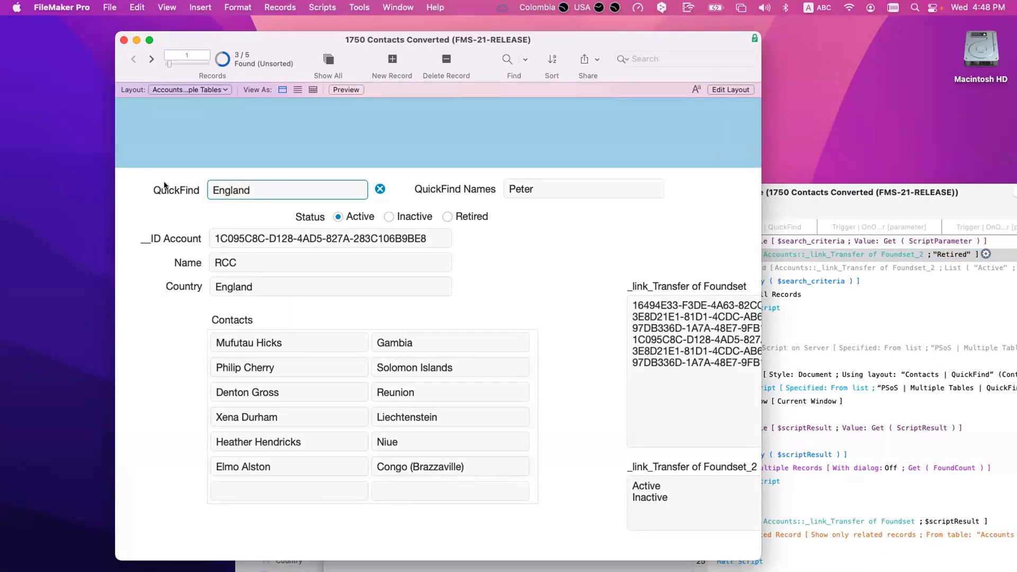
key(Return)
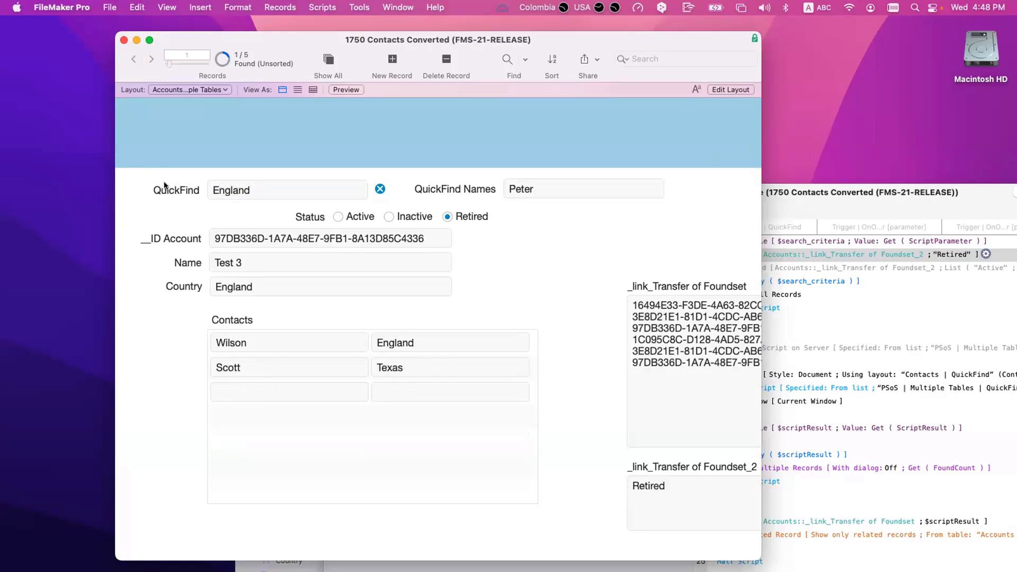
scroll(250, 196, right, 3)
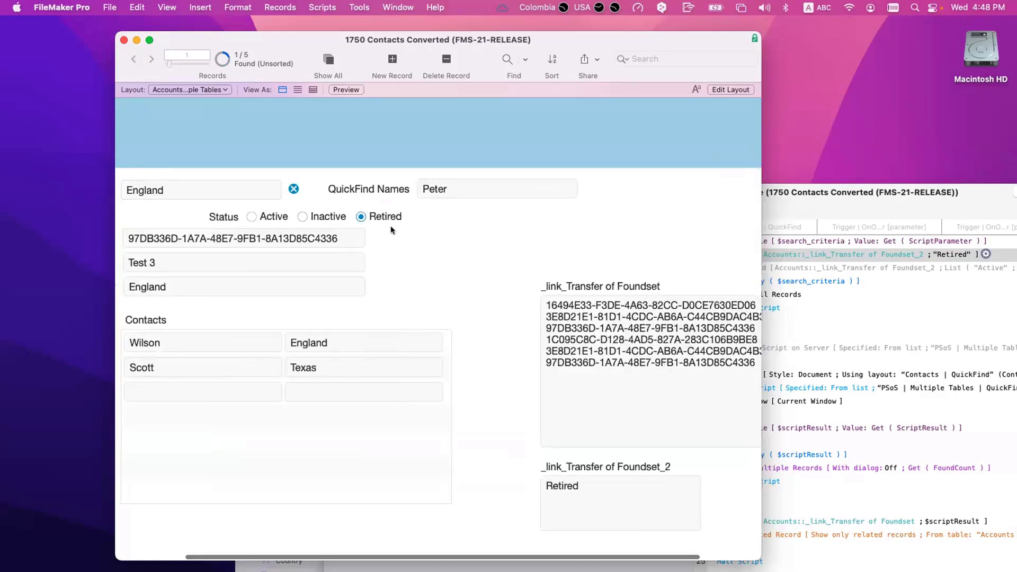
scroll(390, 227, left, 3)
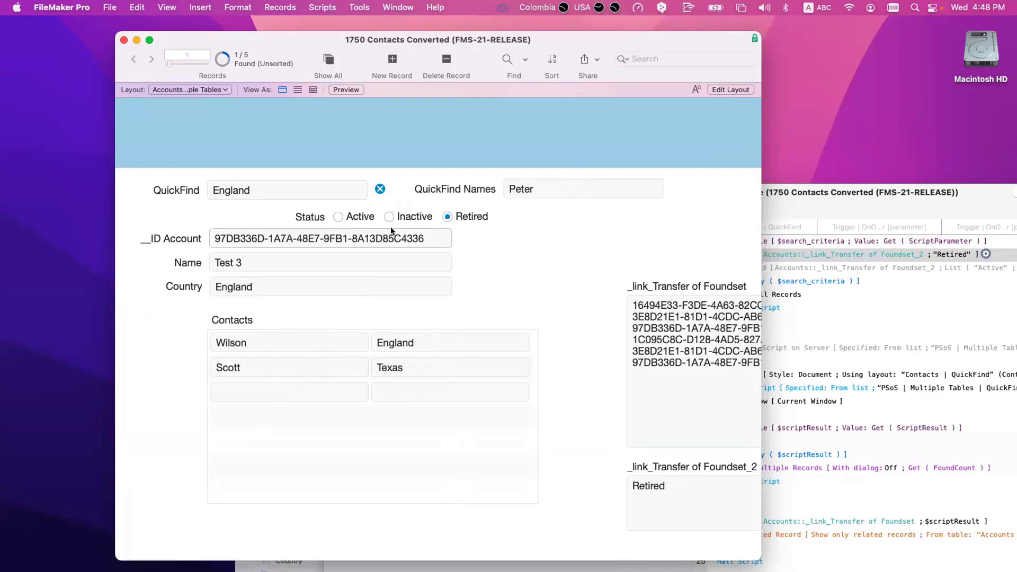
scroll(427, 266, down, 2)
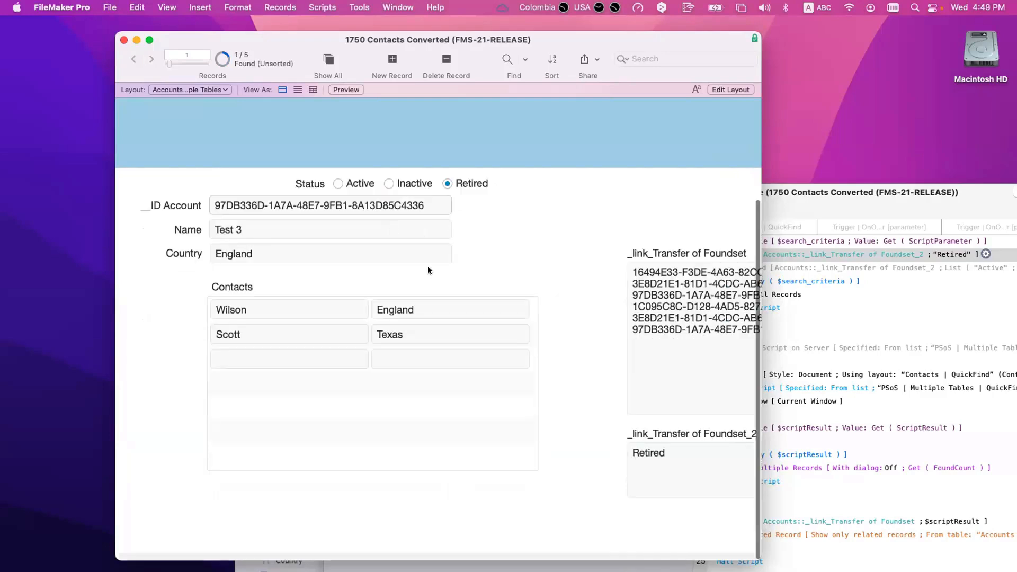
key(super+shift+d)
Step: Inspect the Accounts to Accounts | Quickfind relationship in Manage Database, closing without changes
click(505, 48)
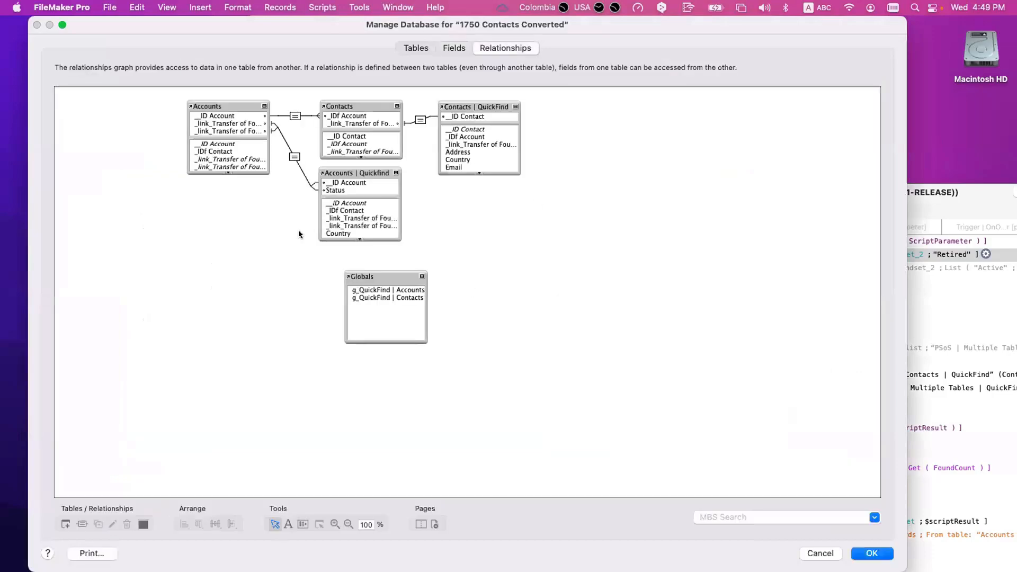
double_click(295, 157)
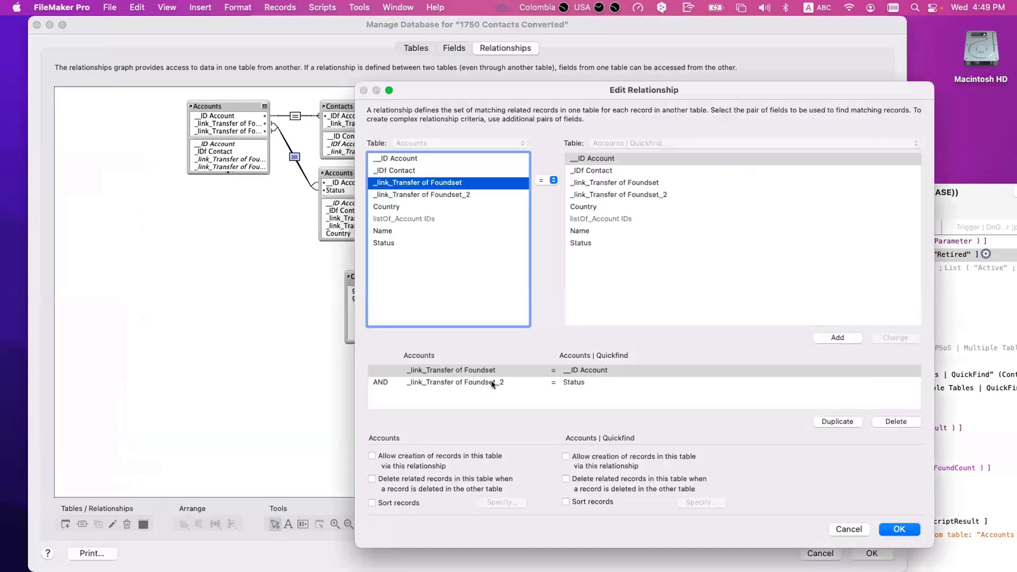
key(Escape)
key(Return)
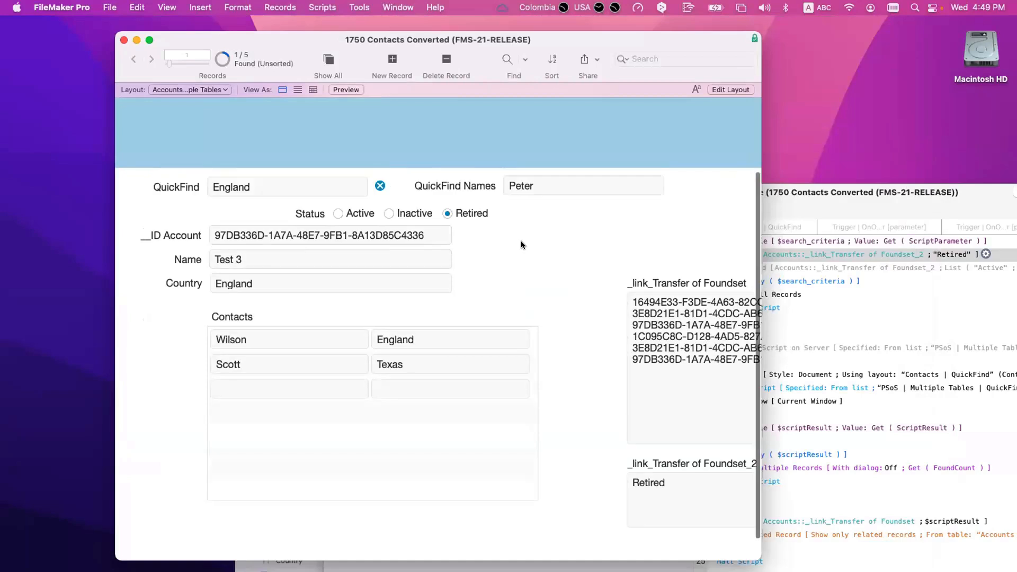
Step: Check _link_Transfer of Foundset_2's value, then select the script's line-2 Set Field step storing "Retired"
drag(762, 559, 902, 570)
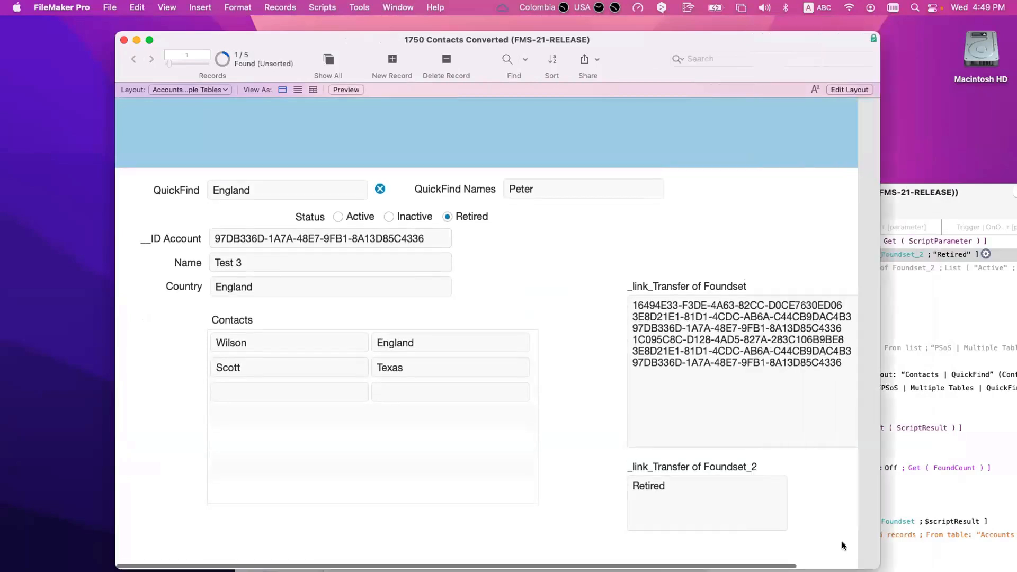
scroll(788, 506, down, 2)
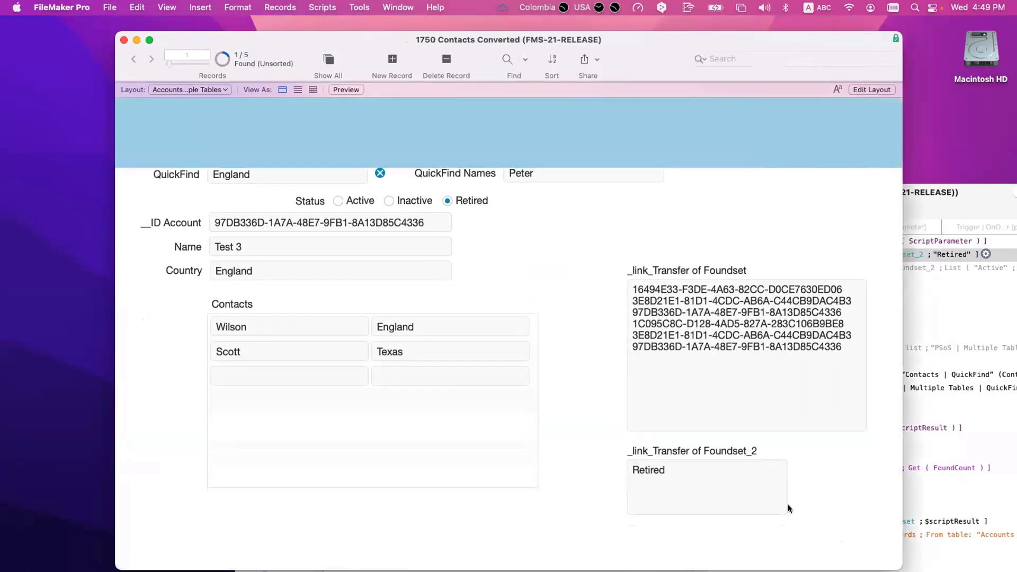
click(715, 492)
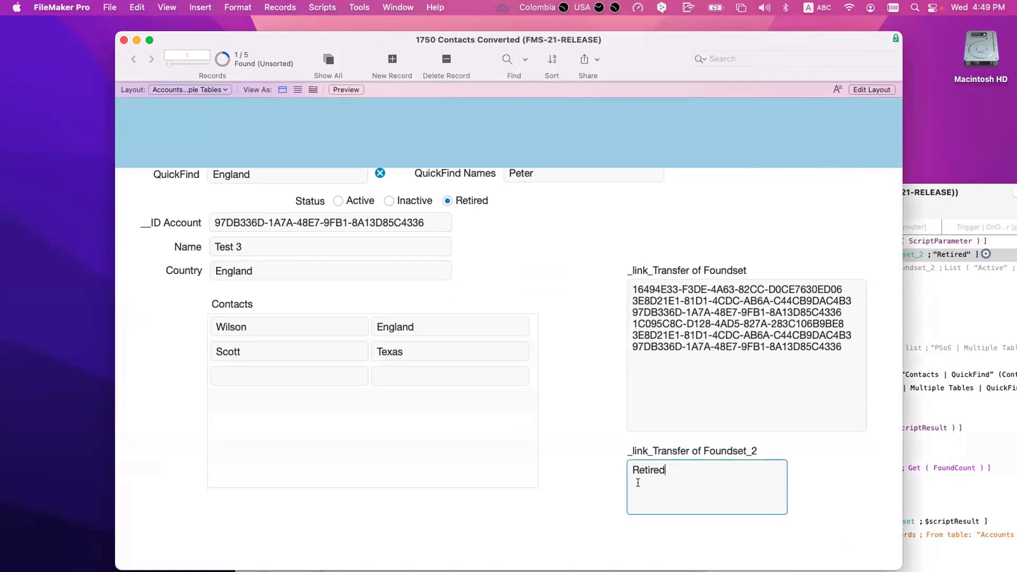
scroll(638, 483, down, 1)
scroll(639, 484, up, 1)
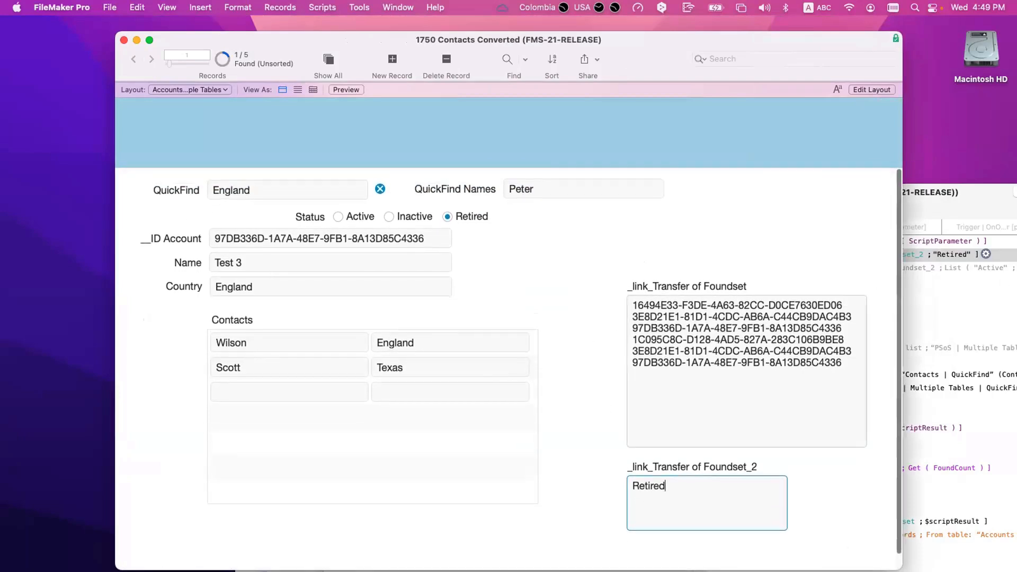
click(960, 284)
click(835, 258)
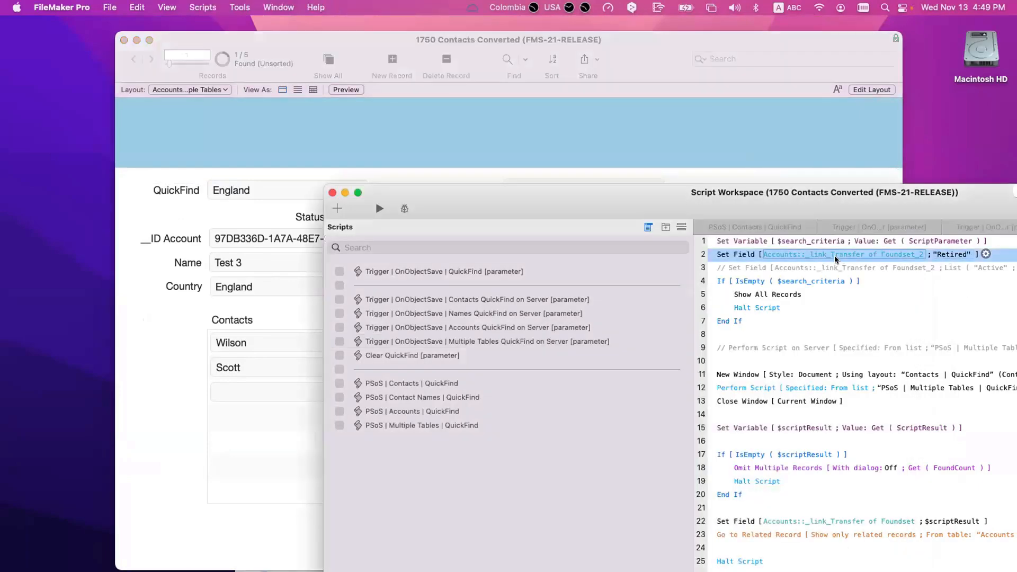
Step: Keep a disabled backup of line 2, change its calculation to List ( "Inactive" ; "Retired" ), and save
key(super+d)
key(super+slash)
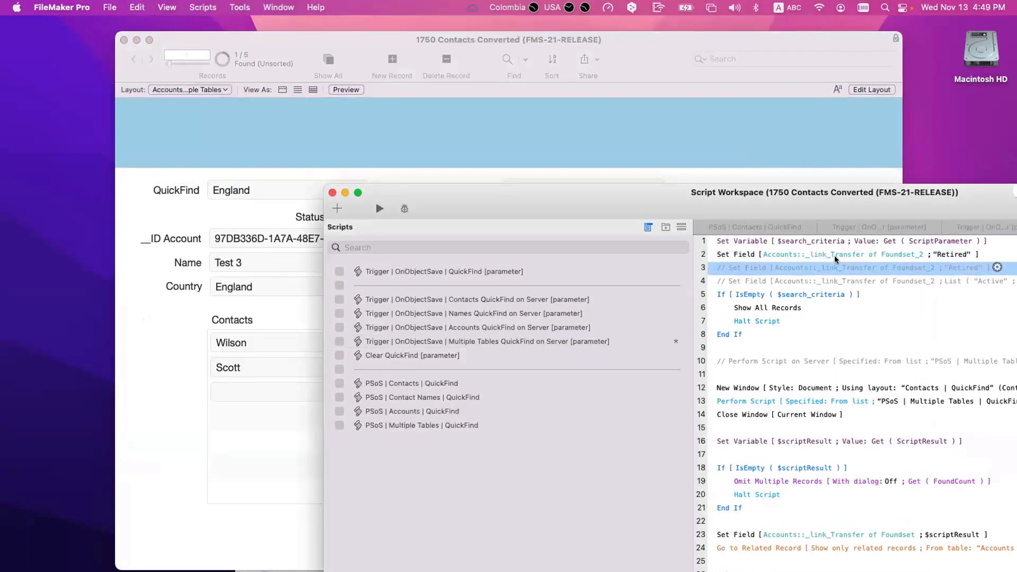
click(952, 256)
key(super+a)
key(BackSpace)
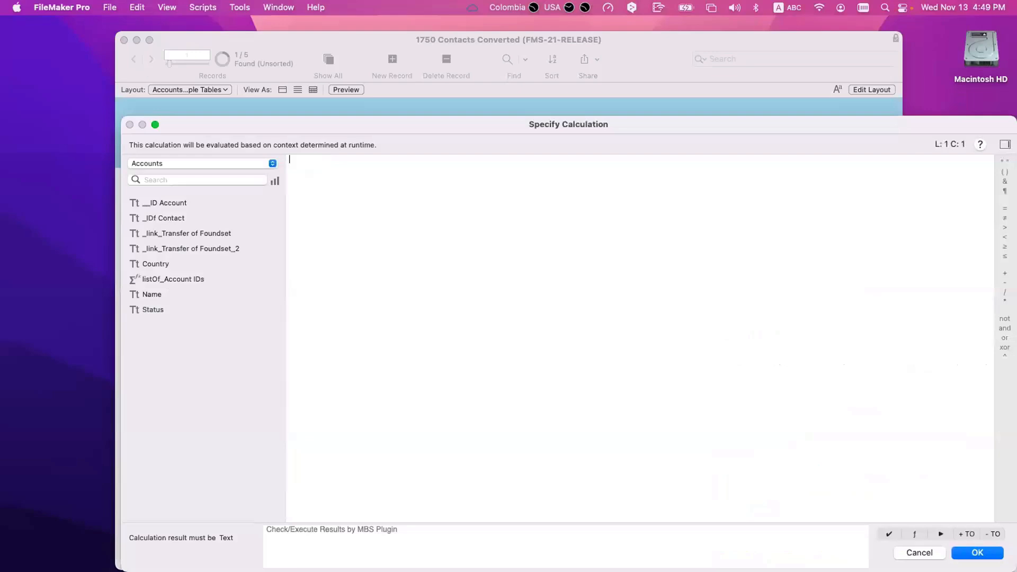
text(List ( Inactive":)
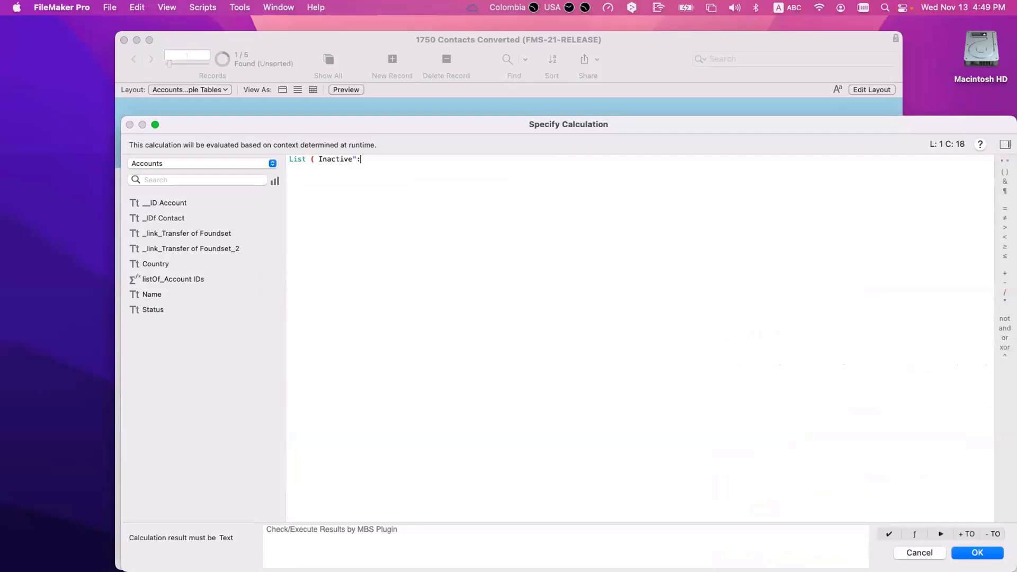
key(BackSpace)
key(Left)
key(Left)
key(Left)
key(Left)
key(Left)
key(Left)
key(Left)
key(Left)
text(")
key(super+Right)
text(; "Retired" ))
key(Return)
key(super+s)
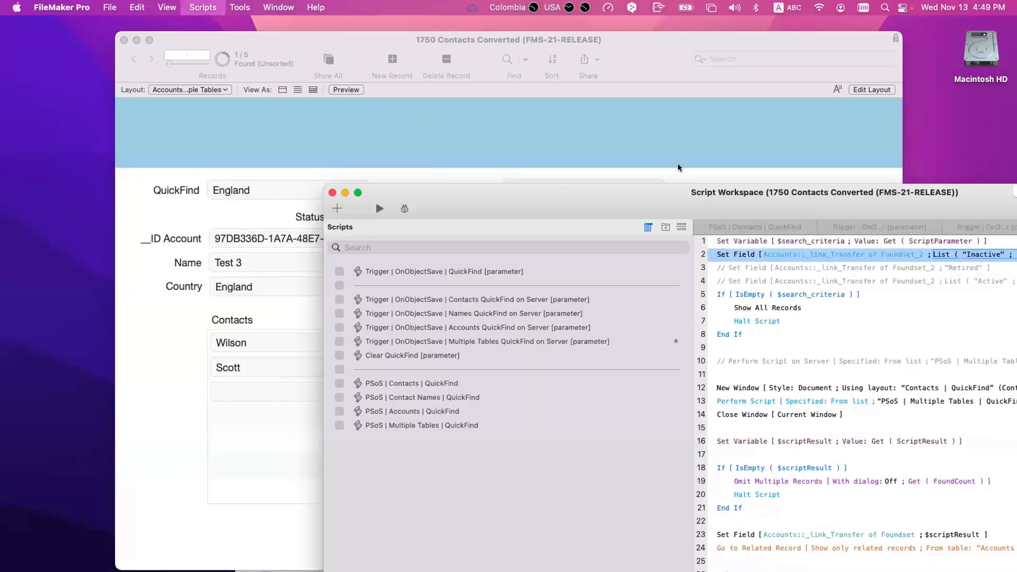
Step: Rerun the England QuickFind in Browse mode and step through the two found accounts
click(501, 121)
click(278, 188)
click(278, 189)
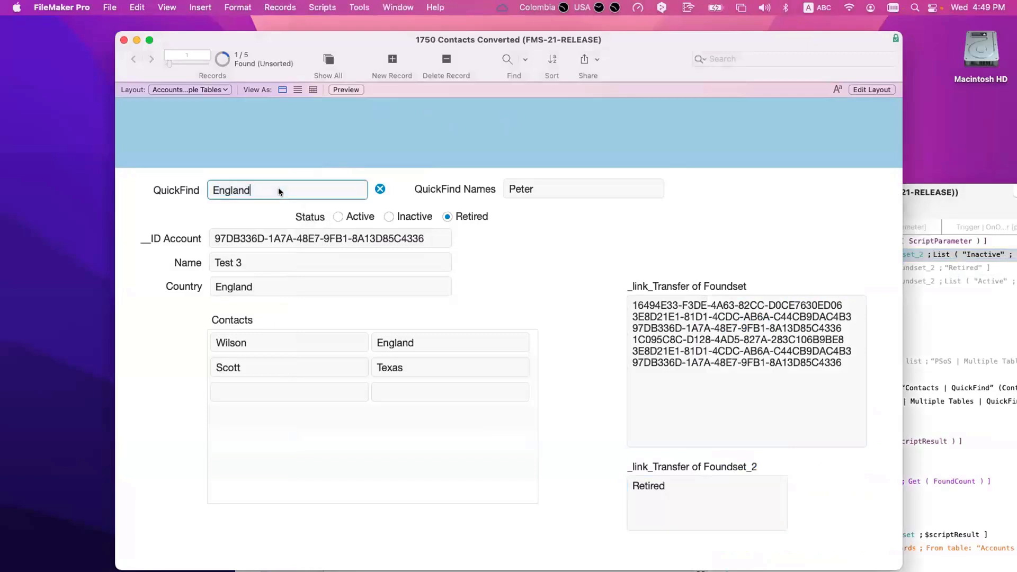
key(Return)
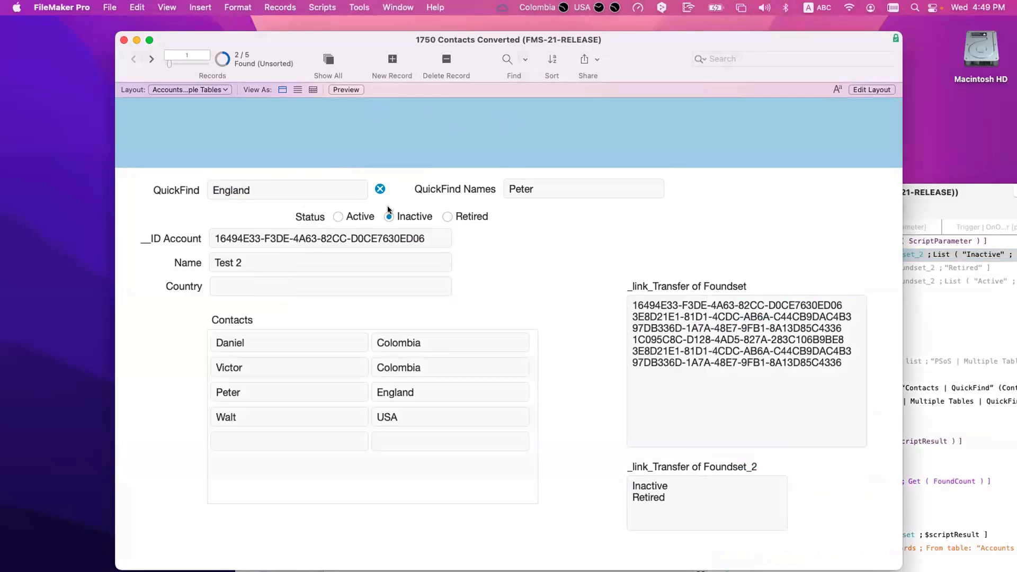
click(151, 59)
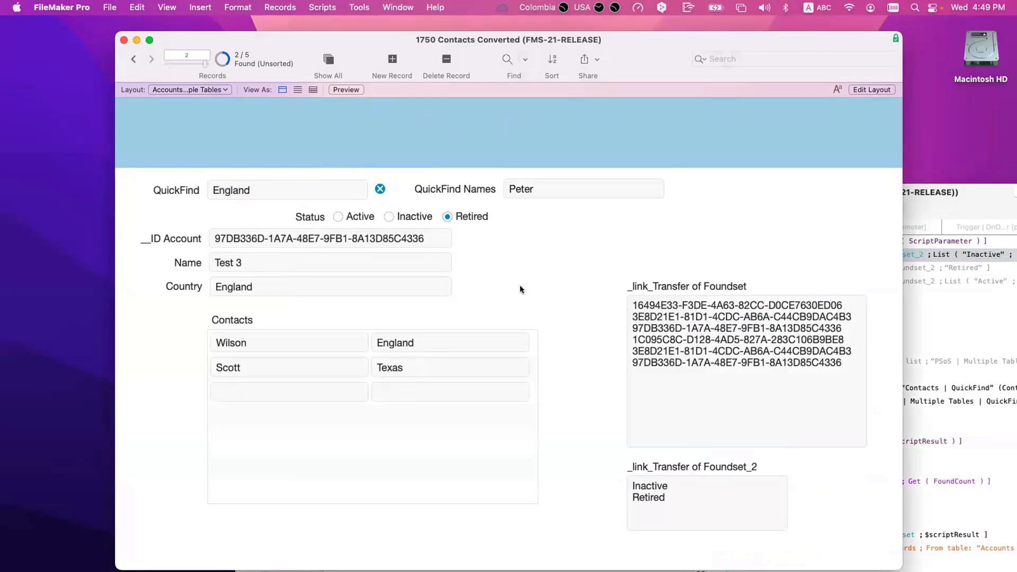
click(240, 184)
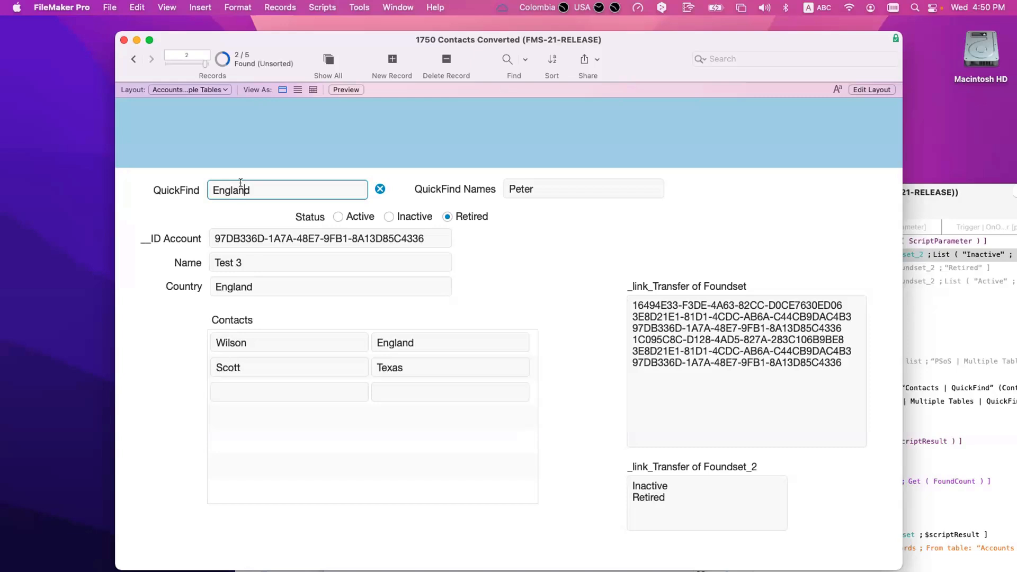
click(580, 278)
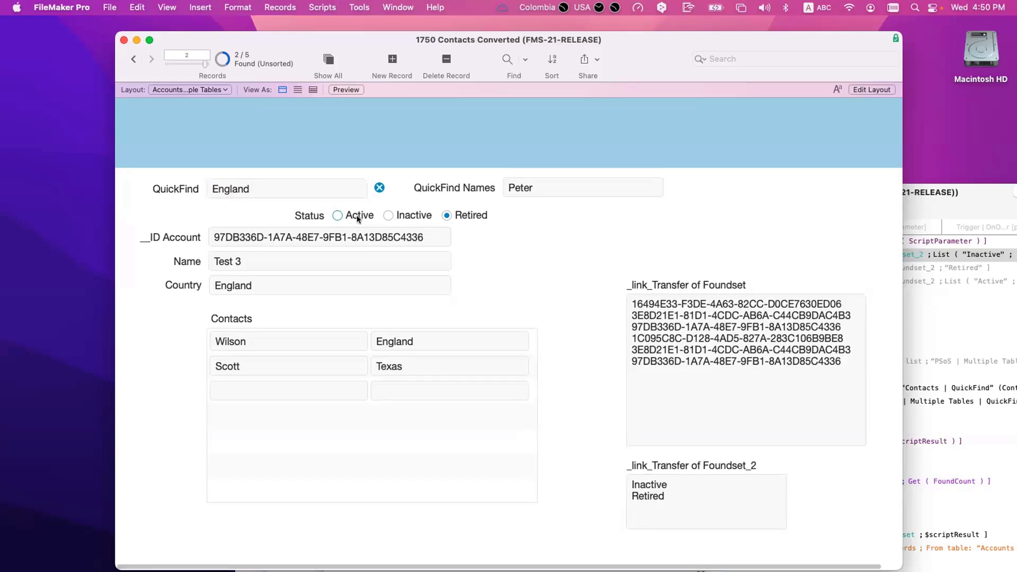
click(949, 310)
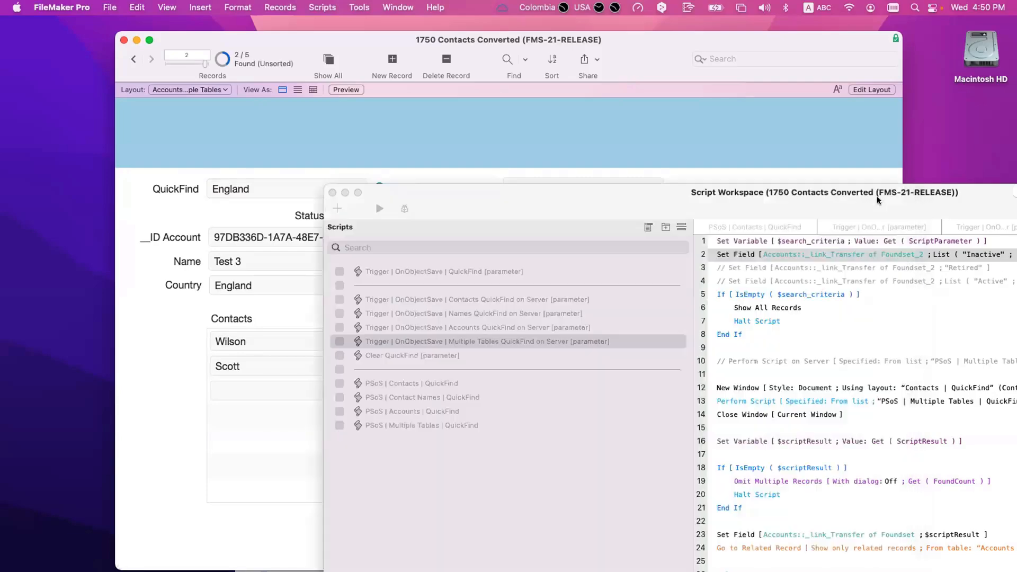
Step: Disable the local New Window, Perform Script and Close Window steps on lines 12–14
drag(876, 199, 746, 85)
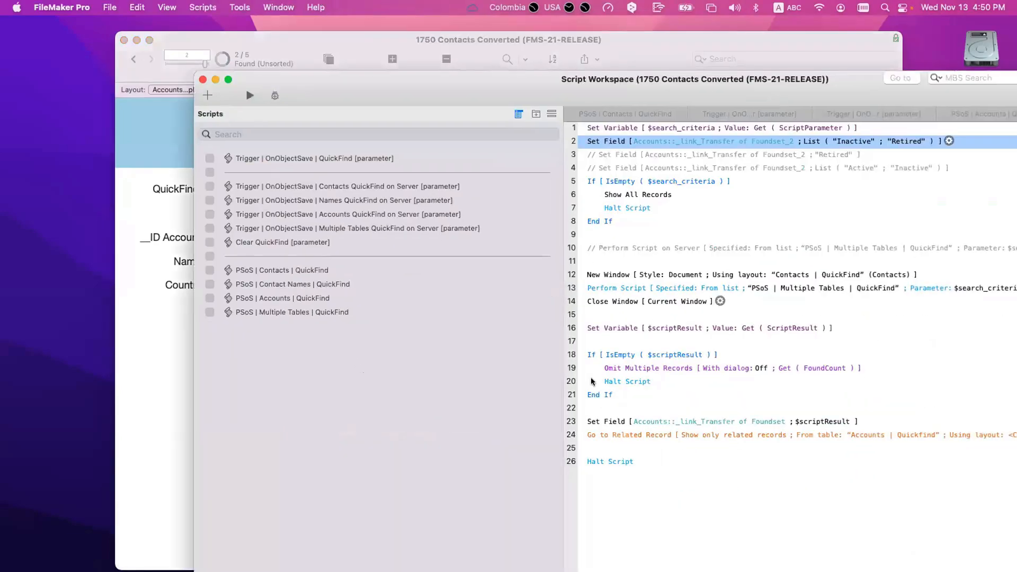
click(609, 276)
shift+click(608, 298)
key(super+slash)
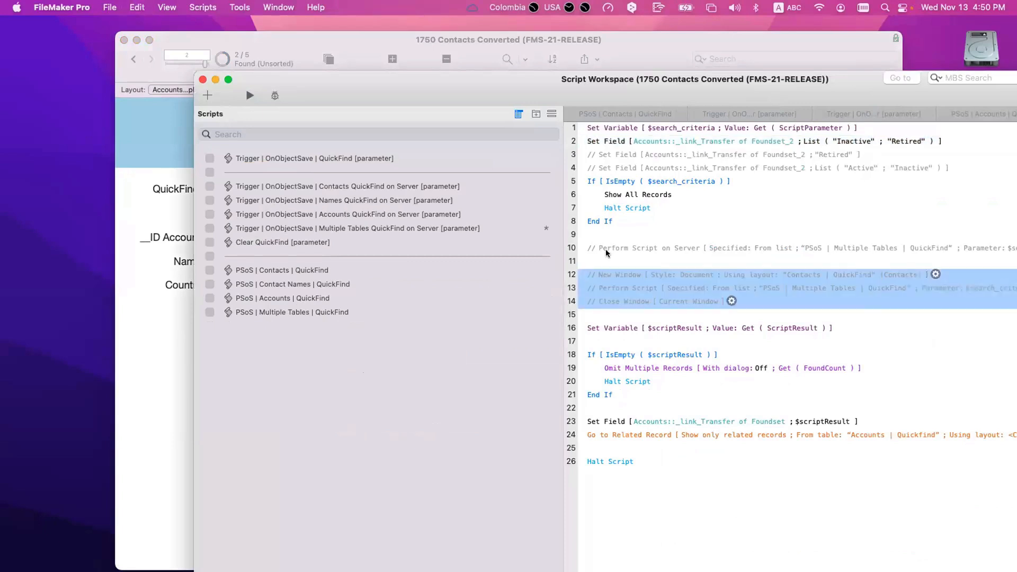
Step: Re-enable Perform Script on Server on line 10 and save the script
click(606, 248)
key(super+slash)
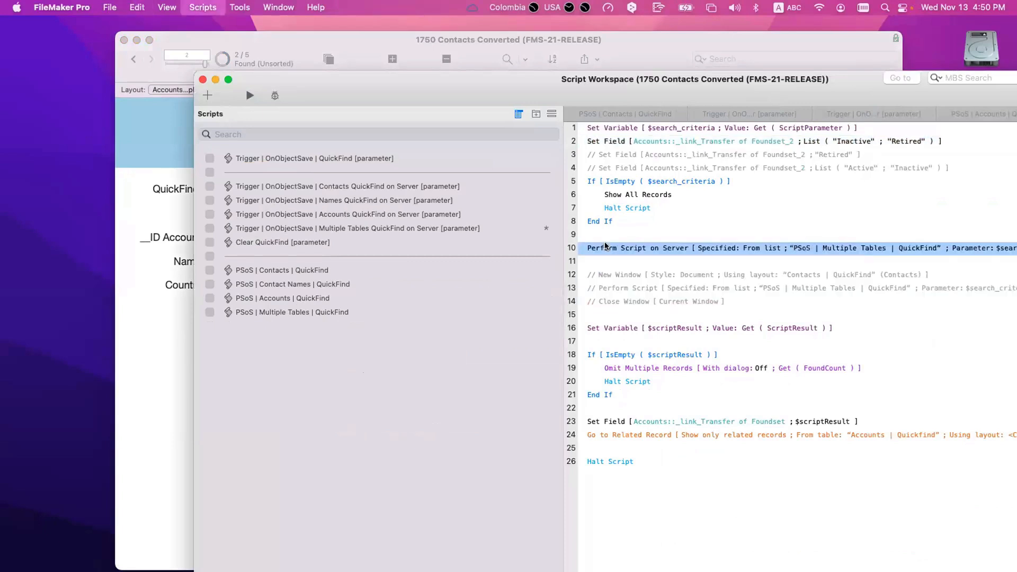
key(super+s)
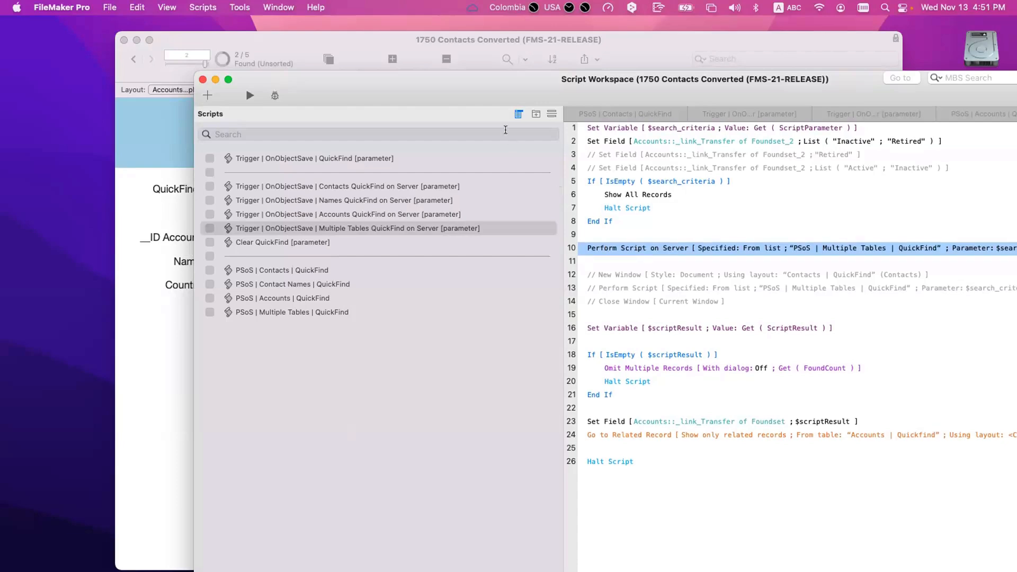
Step: Move the Script Workspace aside and bring the Accounts record window to the front
drag(486, 89, 659, 233)
click(342, 139)
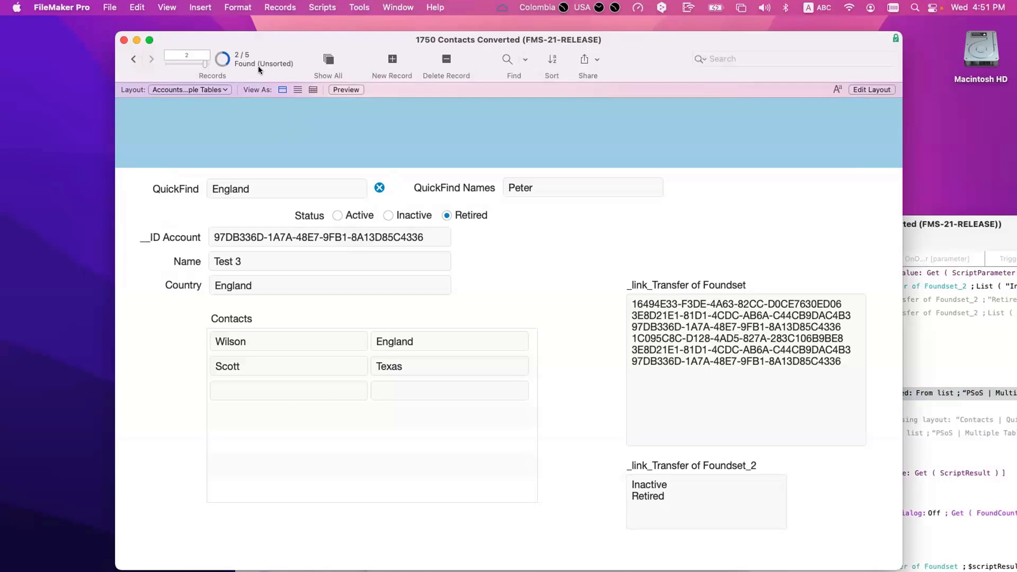
Step: Put the cursor in the QuickFind search field
click(273, 185)
Step: Create a new Accounts field named _link_Current Foundset by renaming a copy of _link_Transfer of Foundset
key(super+shift+d)
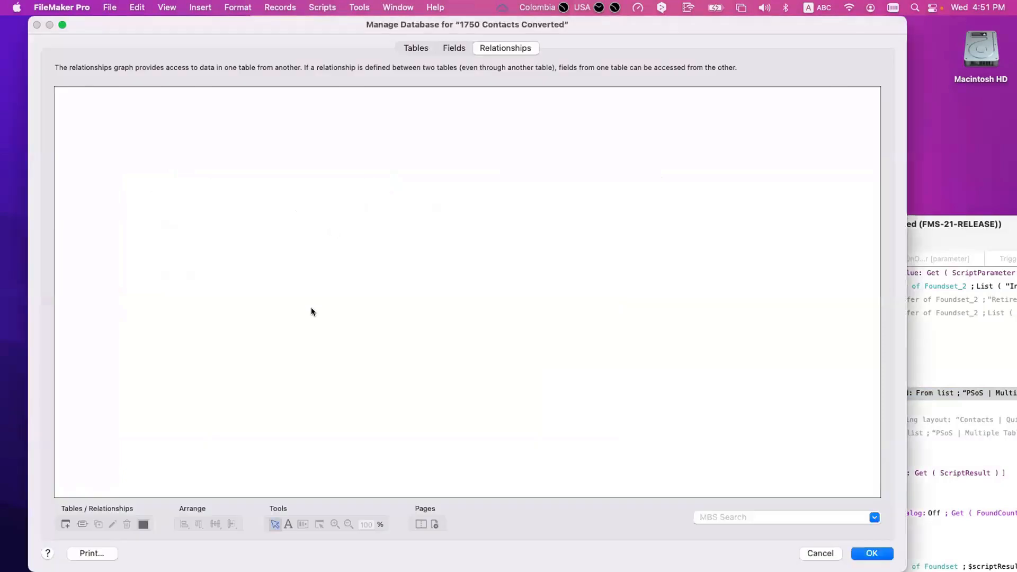
click(450, 49)
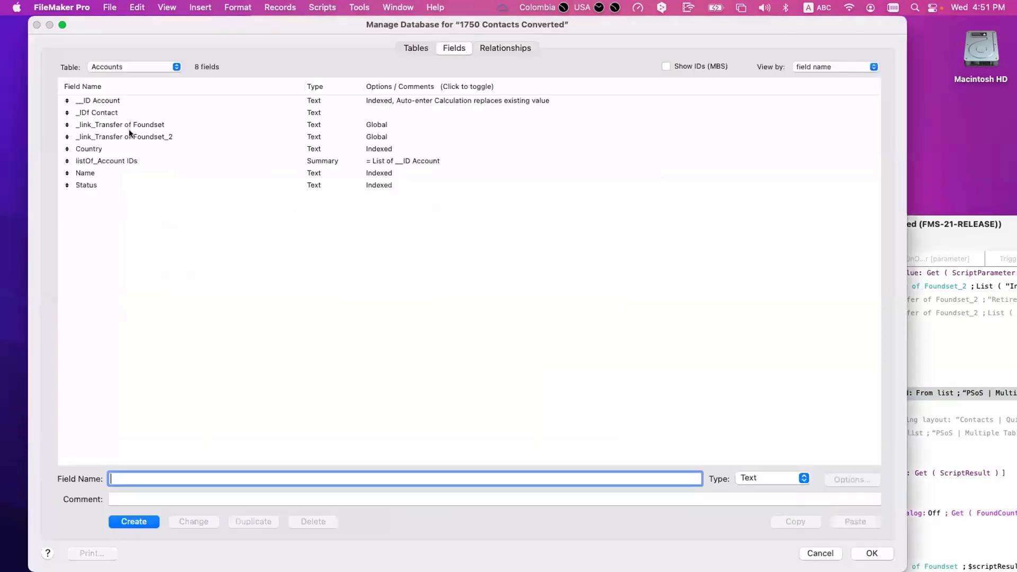
click(145, 127)
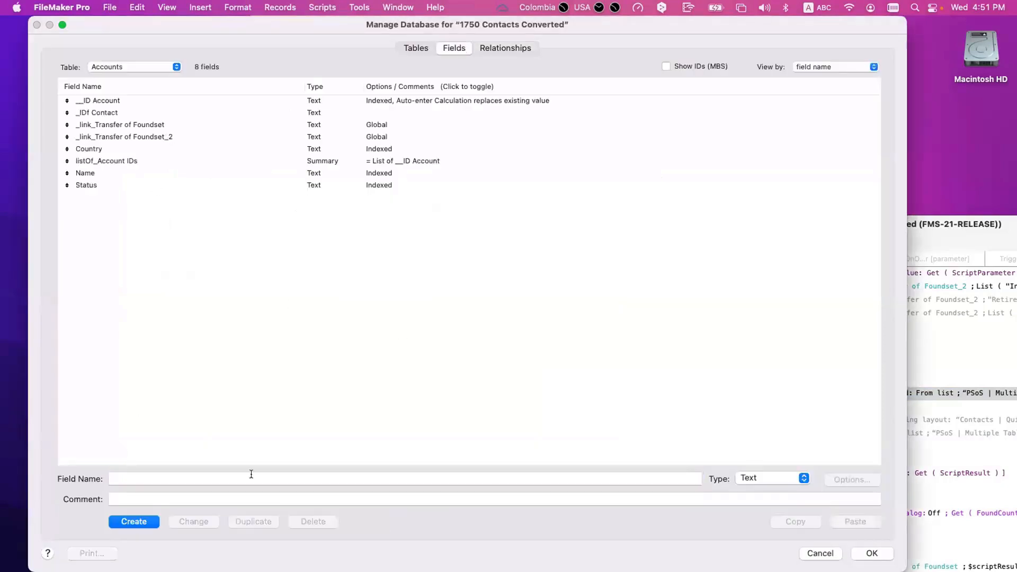
drag(134, 478, 172, 479)
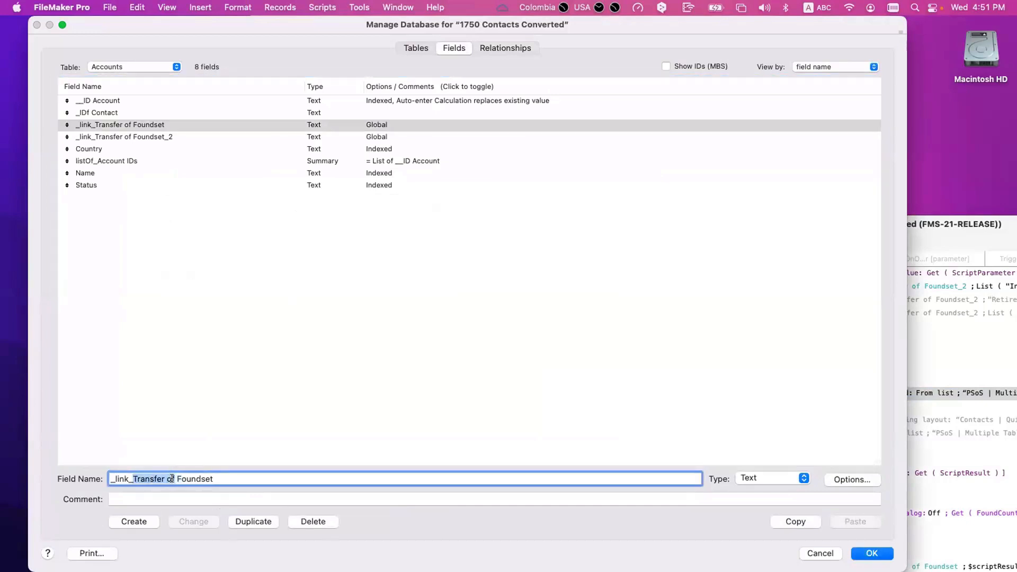
text(C)
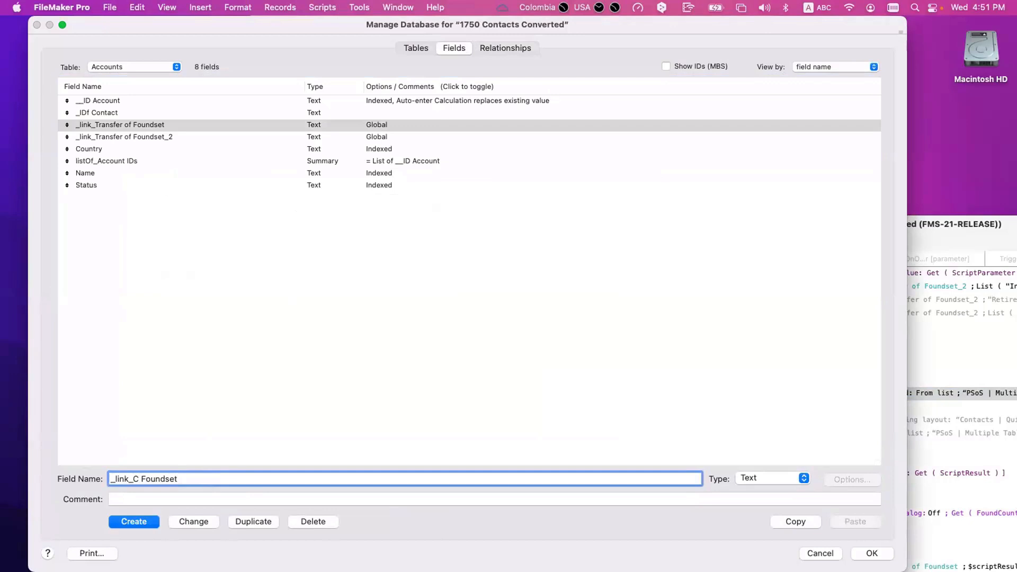
text(urrent)
click(137, 523)
Step: Give _link_Current Foundset global storage and return to the relationships graph
double_click(227, 125)
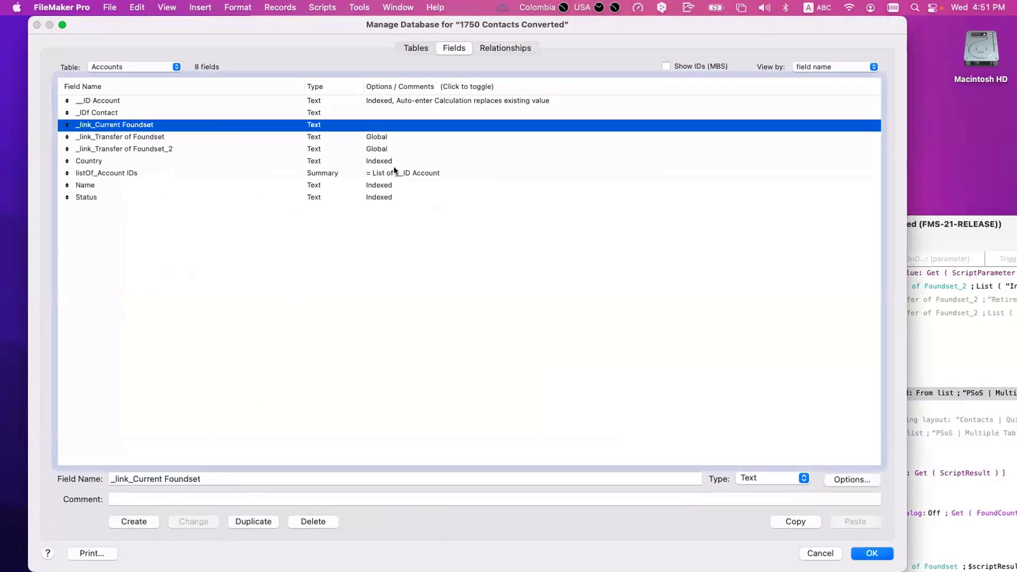
click(276, 220)
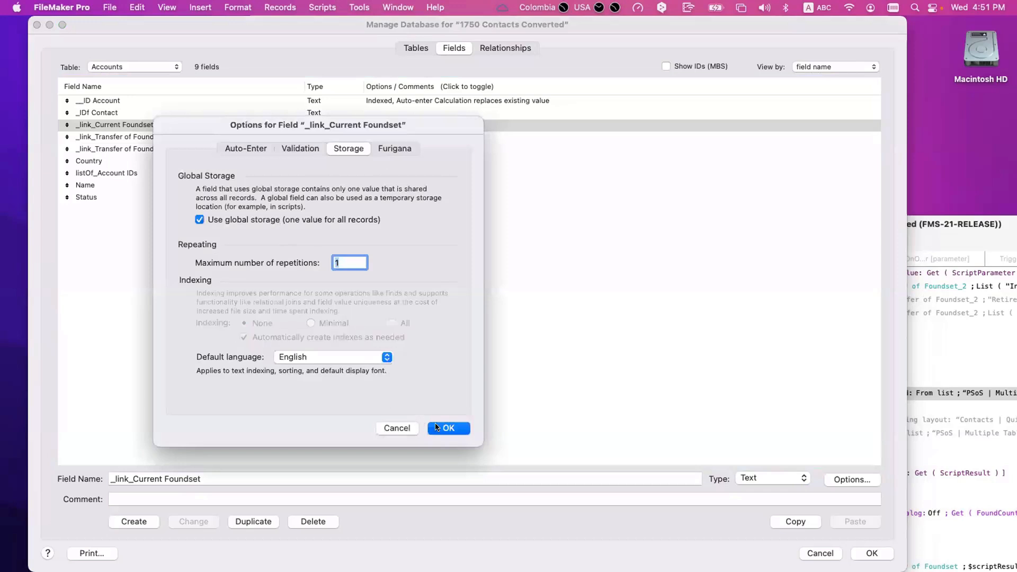
click(450, 428)
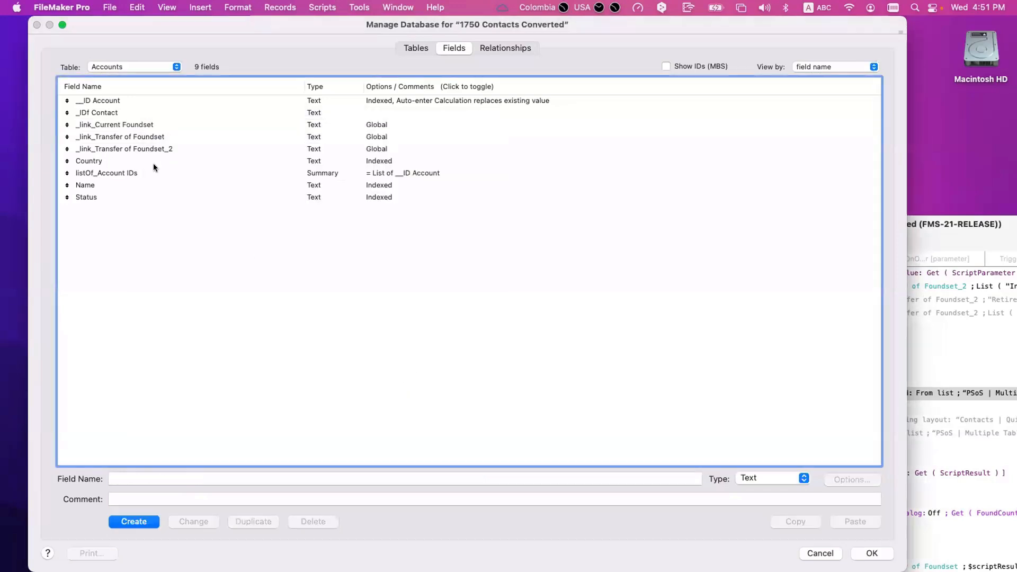
click(154, 127)
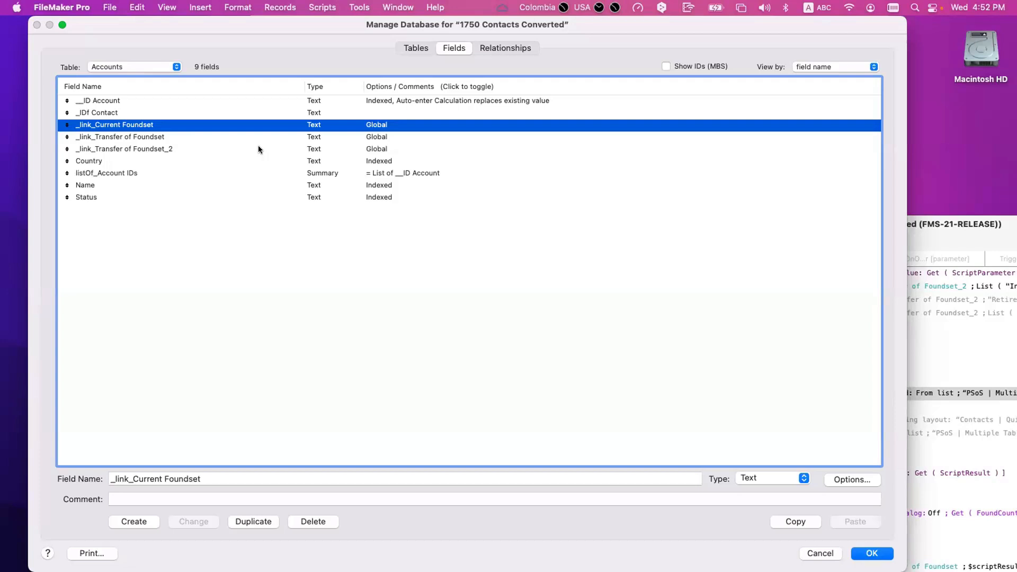
click(479, 44)
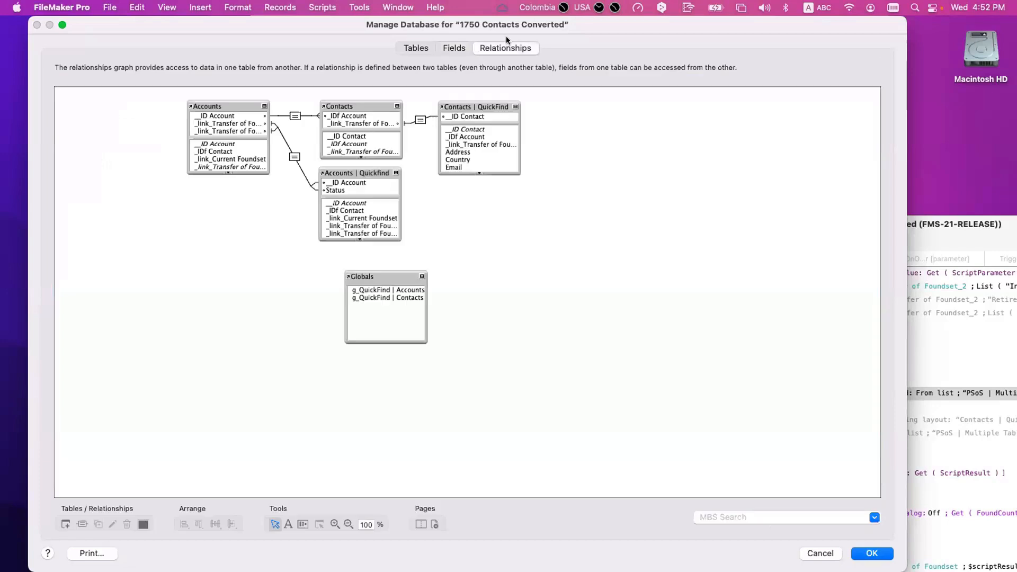
Step: In the Accounts | Quickfind relationship, add _link_Current Foundset = __ID Account, then delete every criterion
double_click(294, 157)
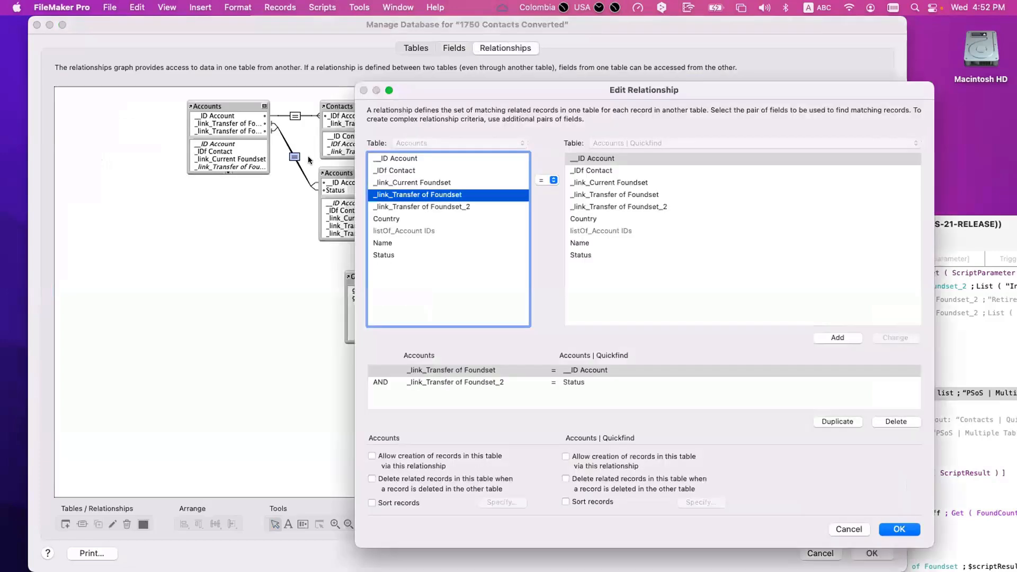
click(409, 182)
click(849, 336)
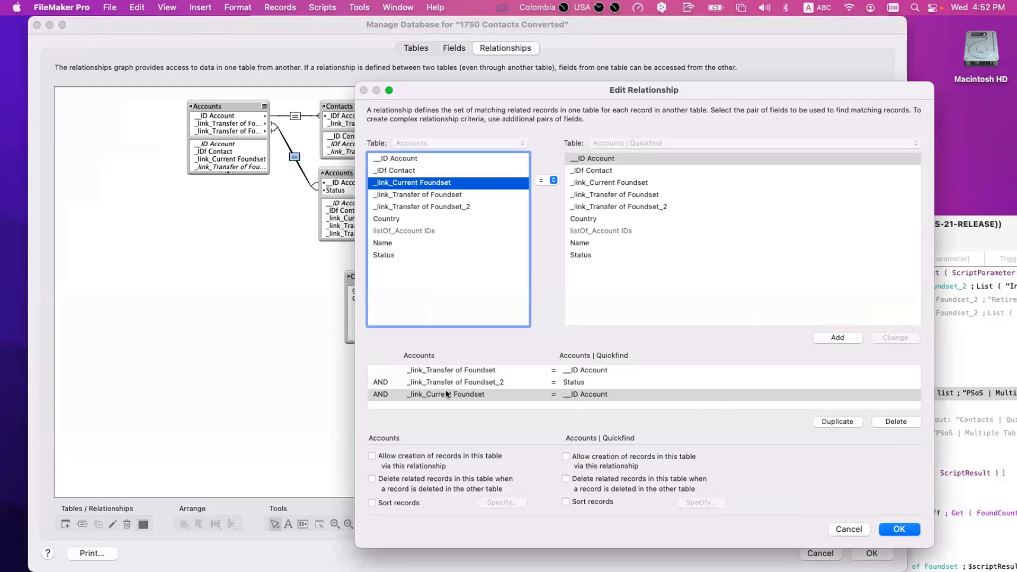
click(444, 371)
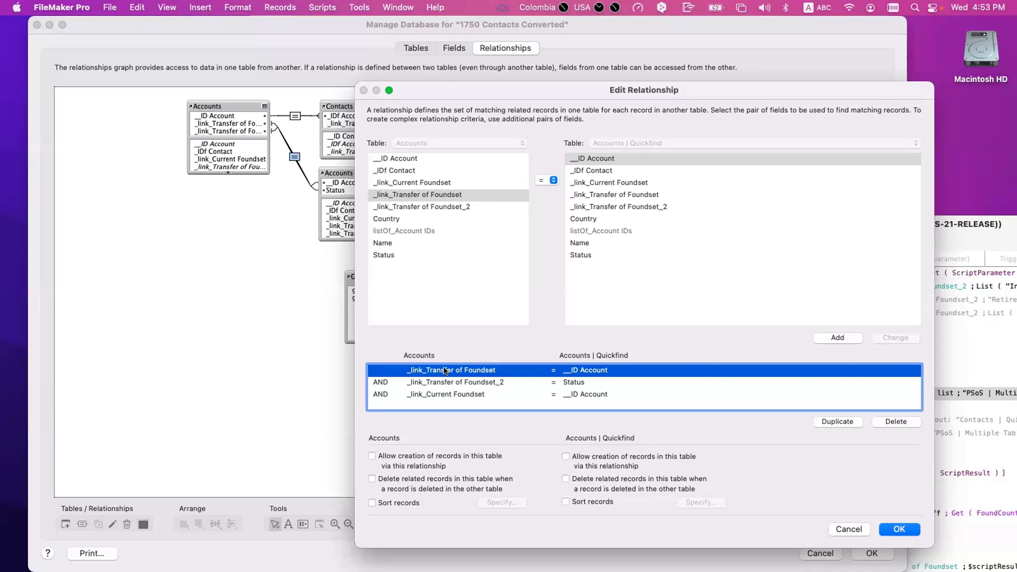
click(474, 382)
click(485, 395)
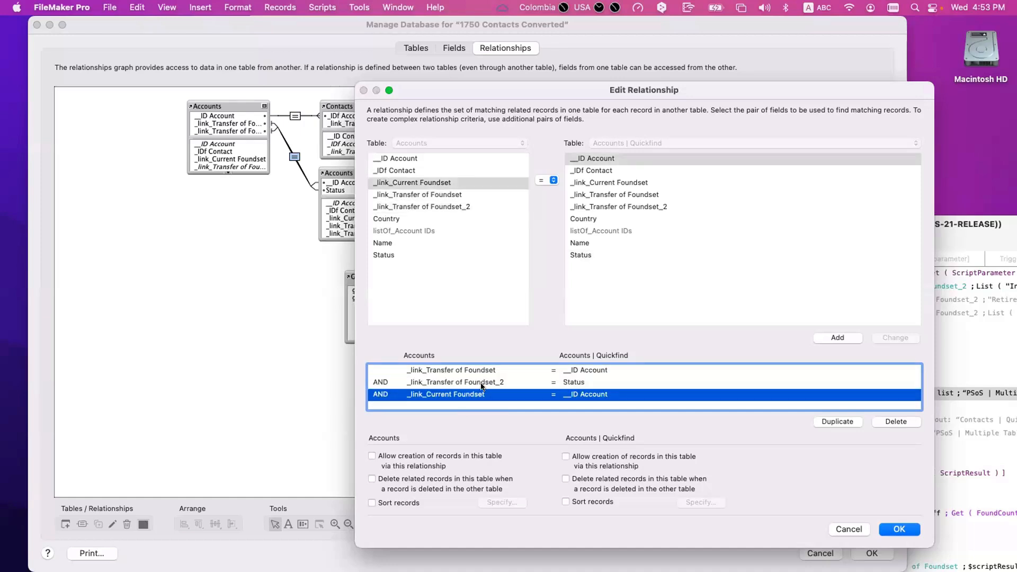
click(896, 421)
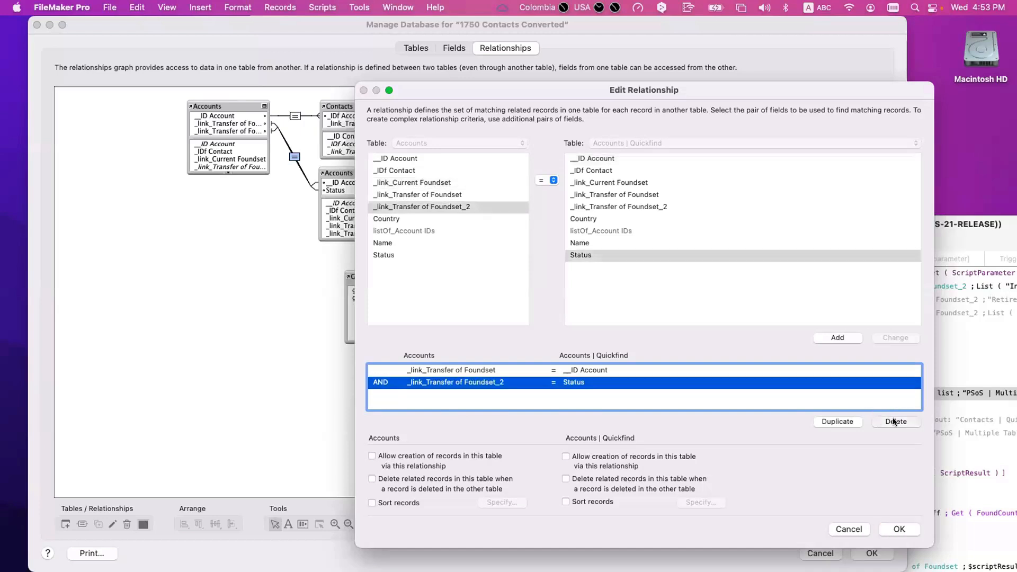
click(895, 421)
click(896, 421)
Step: Add criteria _link_Current Foundset and _link_Transfer of Foundset = __ID Account, and _link_Transfer of Foundset_2 = Status
click(439, 182)
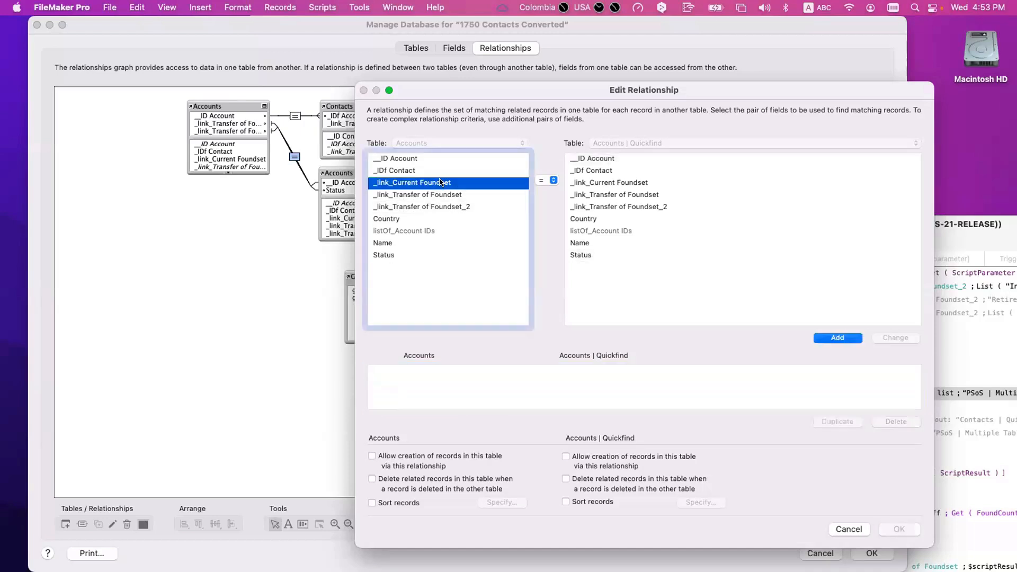
key(Tab)
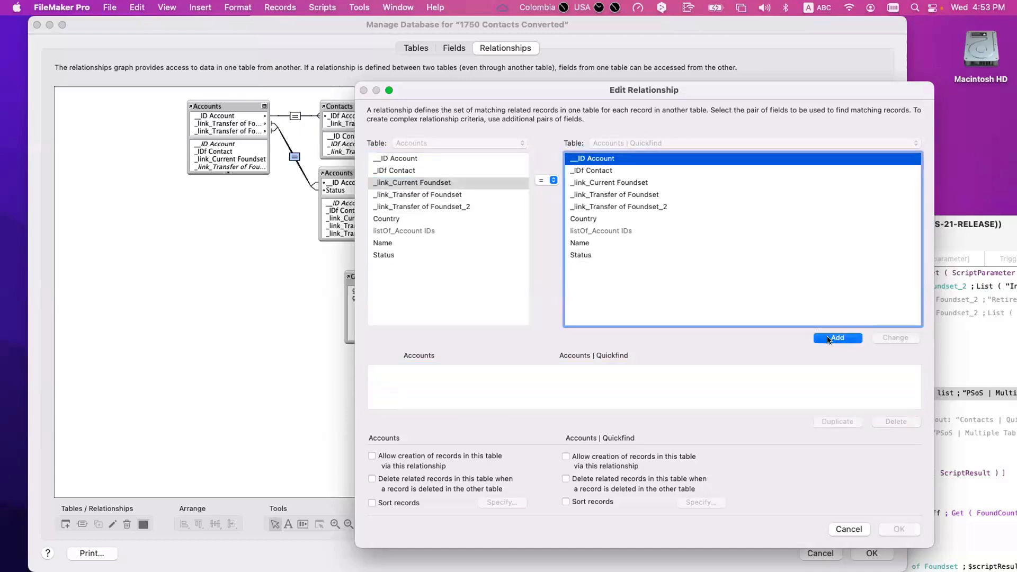
click(828, 337)
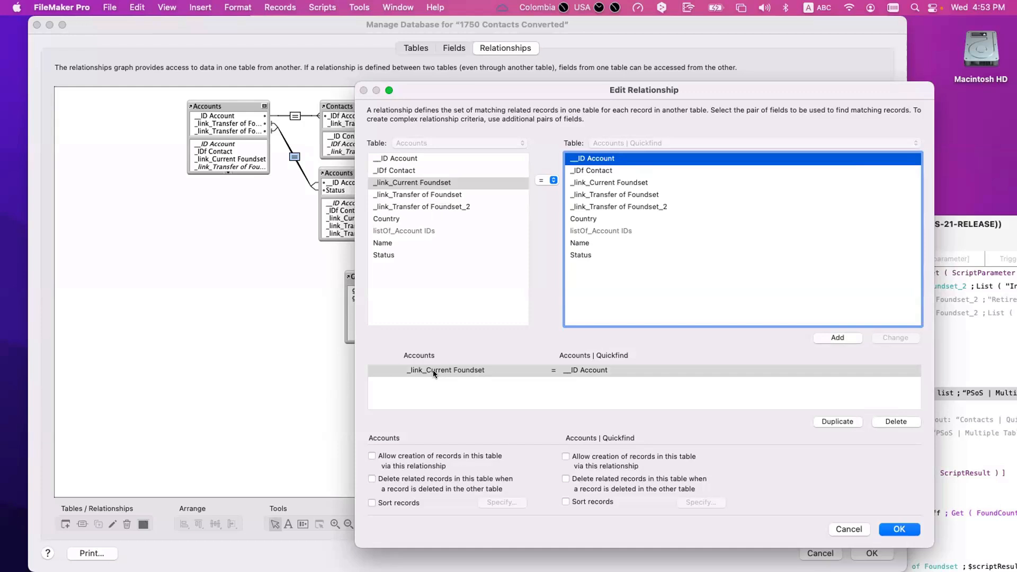
click(449, 194)
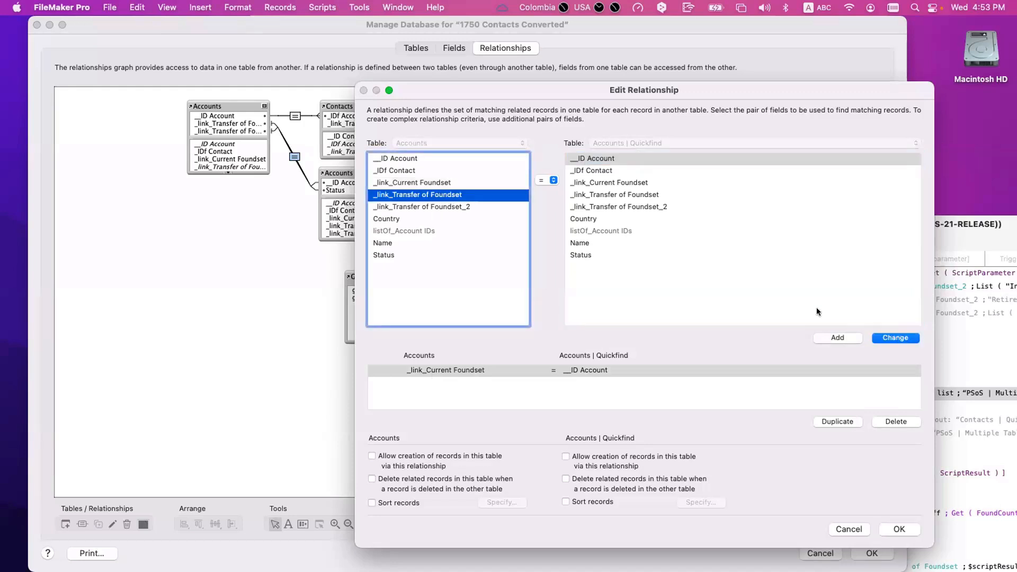
click(830, 337)
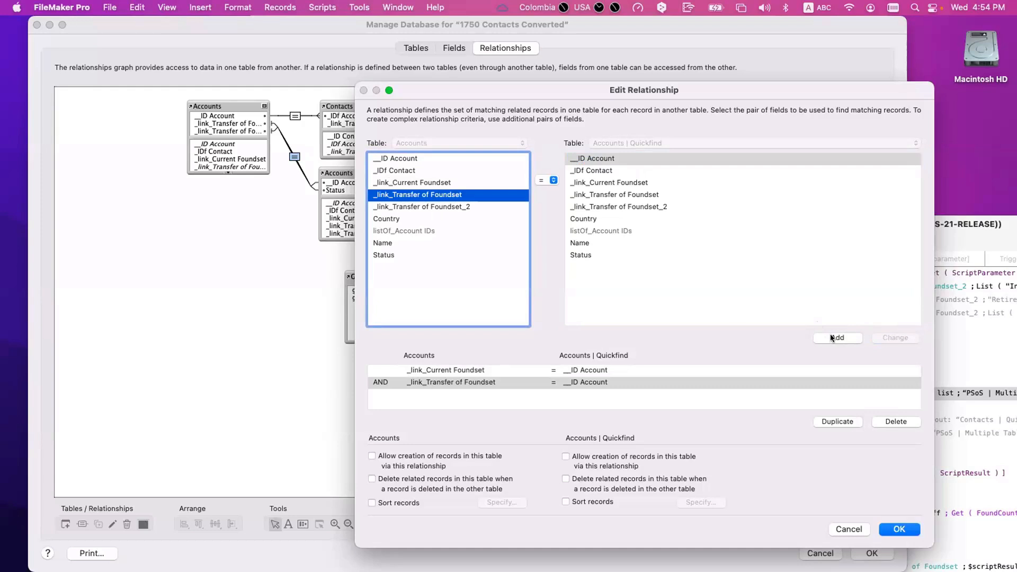
click(454, 206)
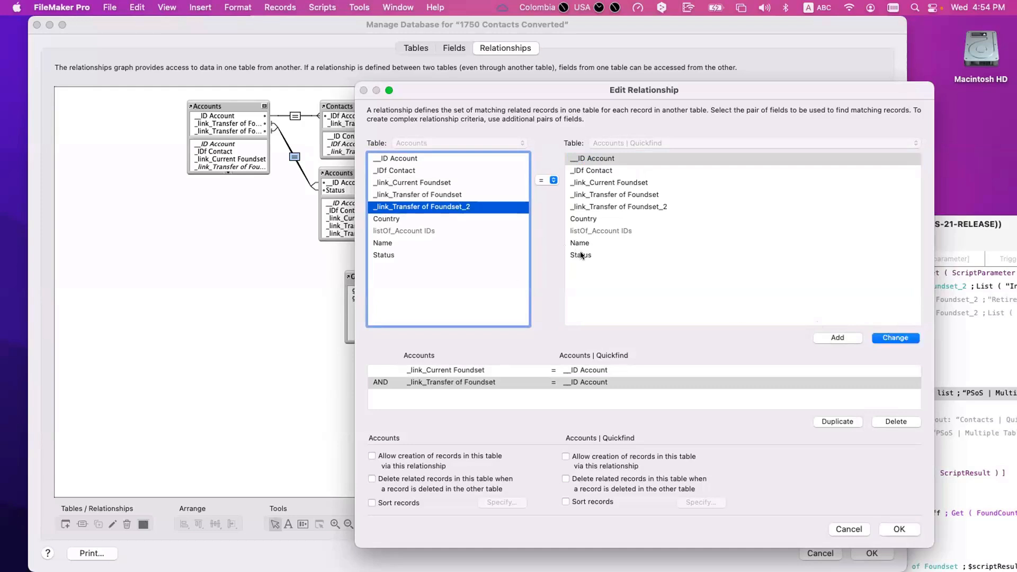
click(581, 255)
click(833, 336)
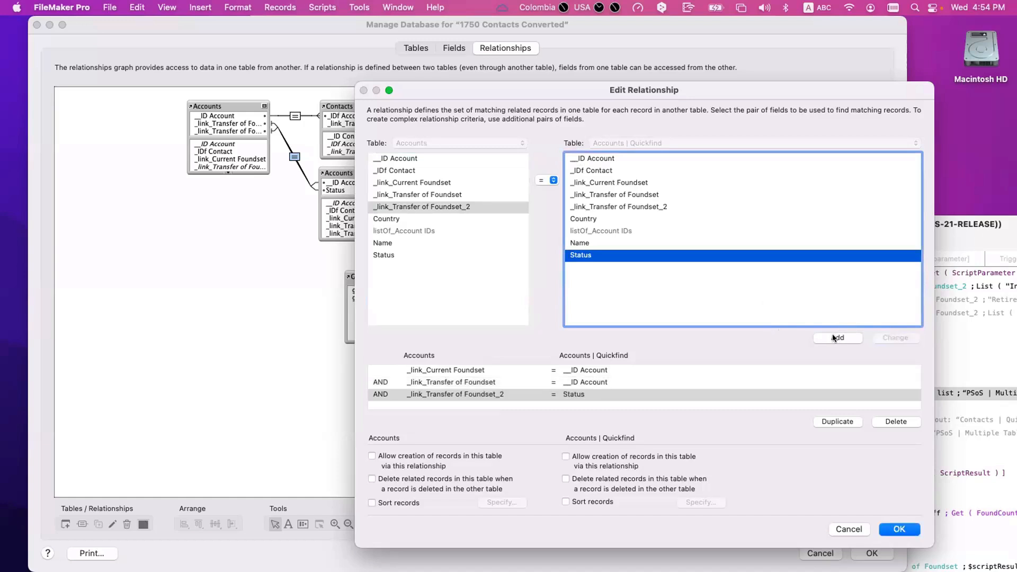
click(451, 393)
Step: Check each of the three match criteria rows, then accept the relationship with OK
click(444, 370)
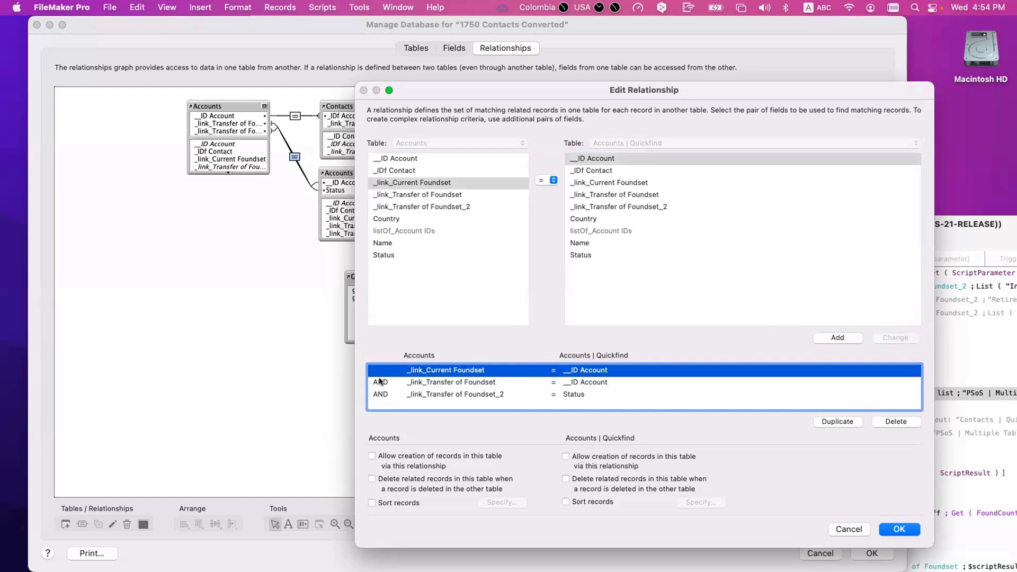
click(433, 383)
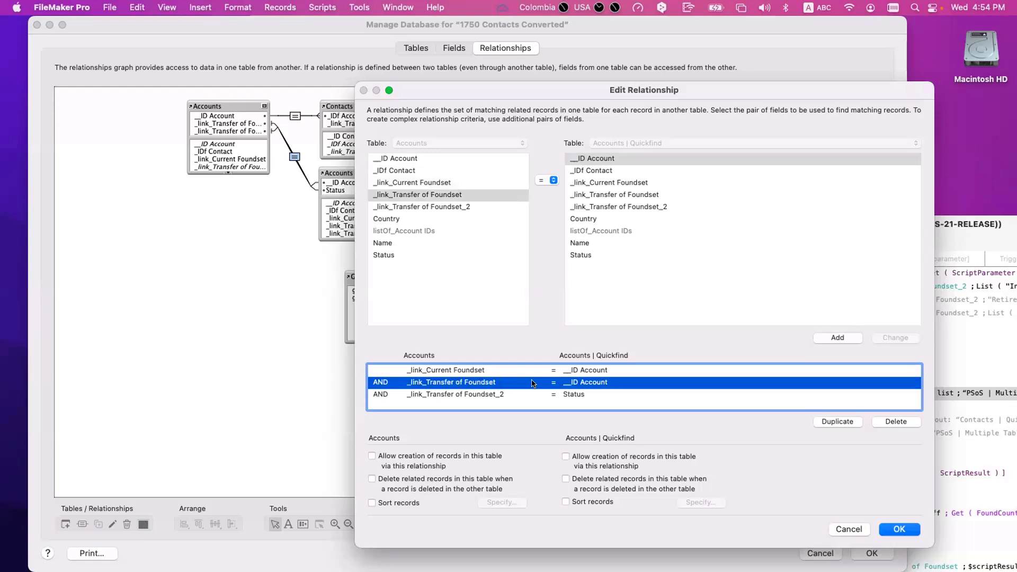
click(382, 393)
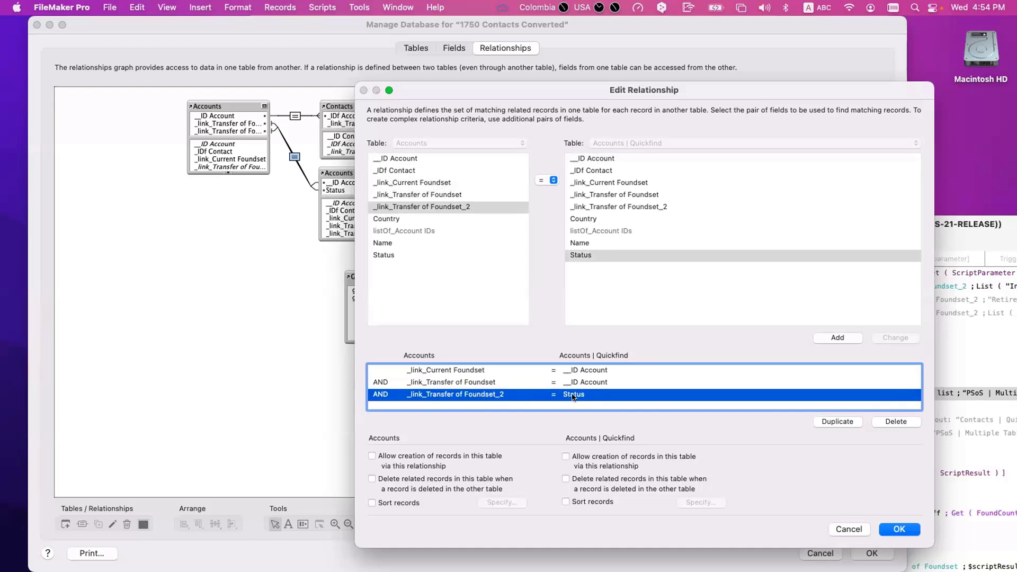
click(478, 382)
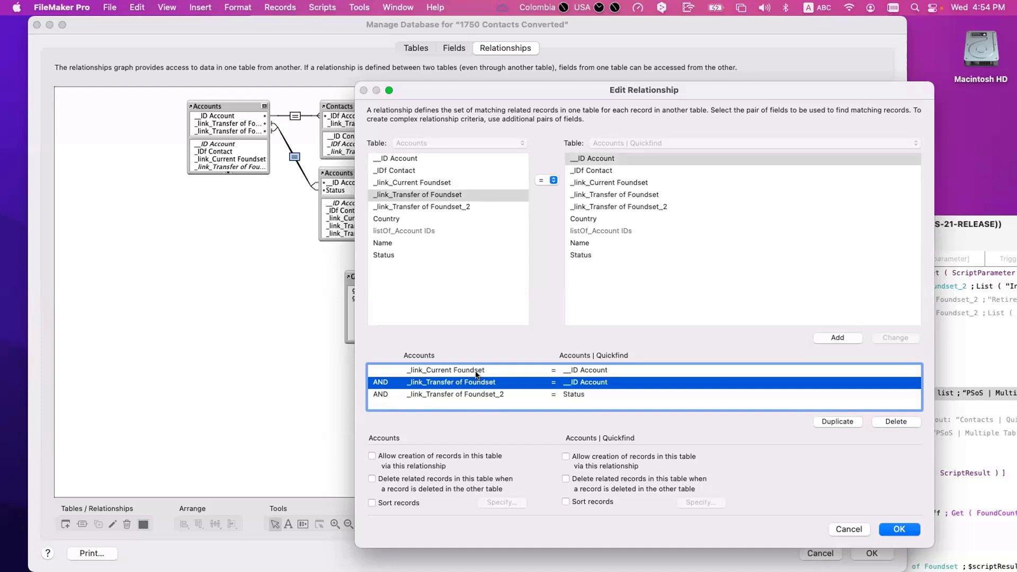
click(477, 372)
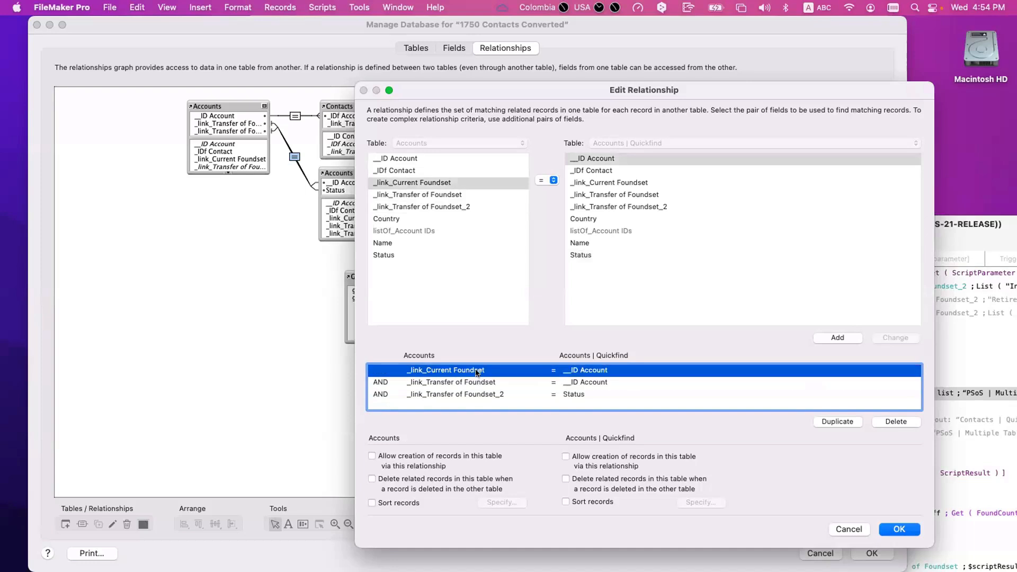
click(482, 382)
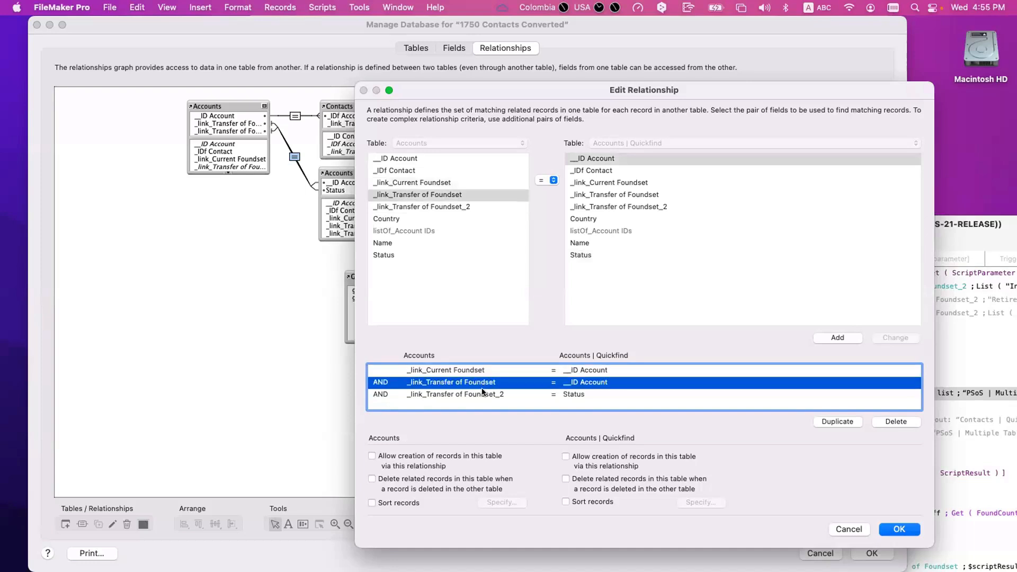
click(482, 394)
click(482, 382)
click(482, 371)
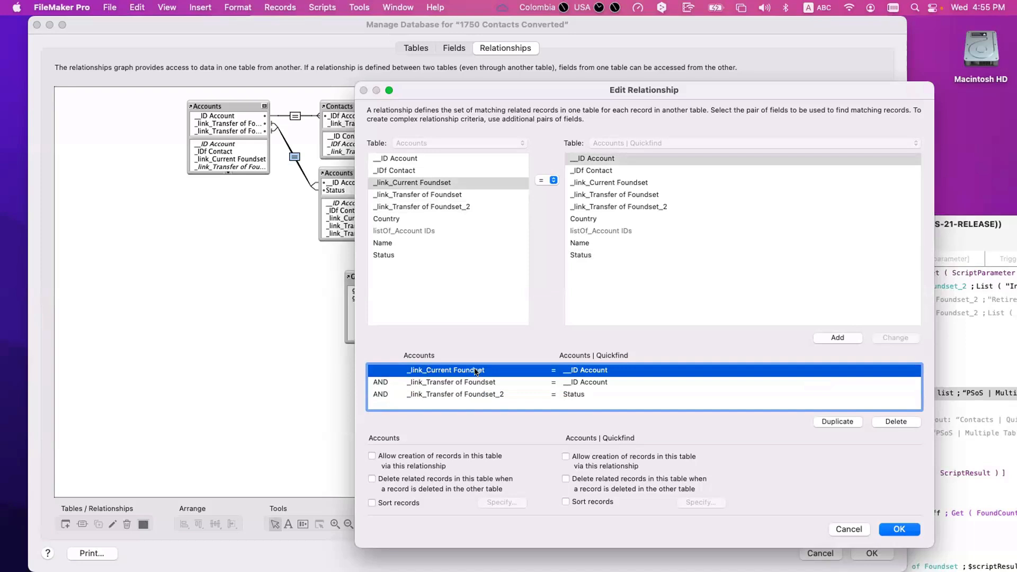
click(475, 382)
click(476, 392)
click(476, 382)
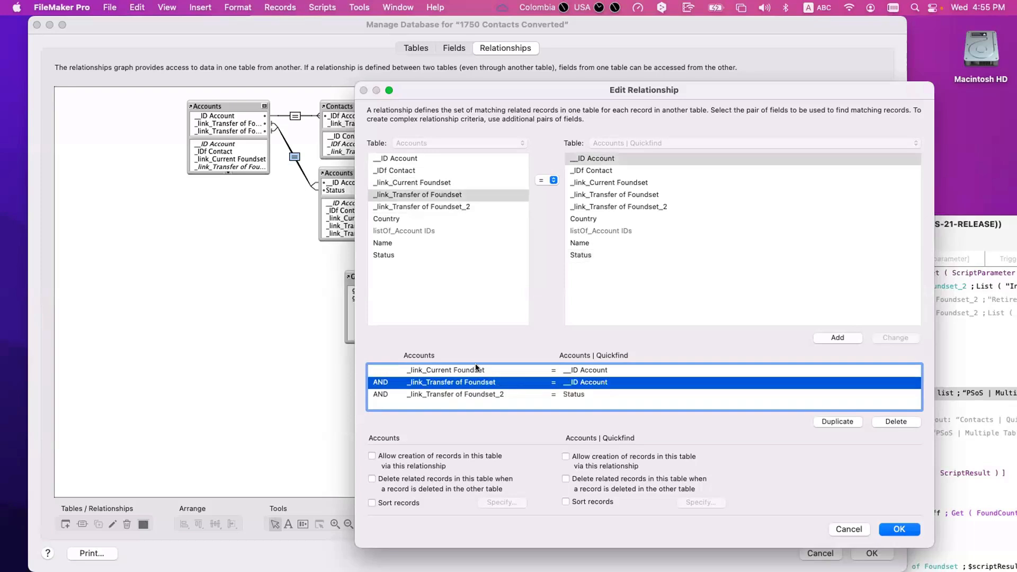
click(476, 370)
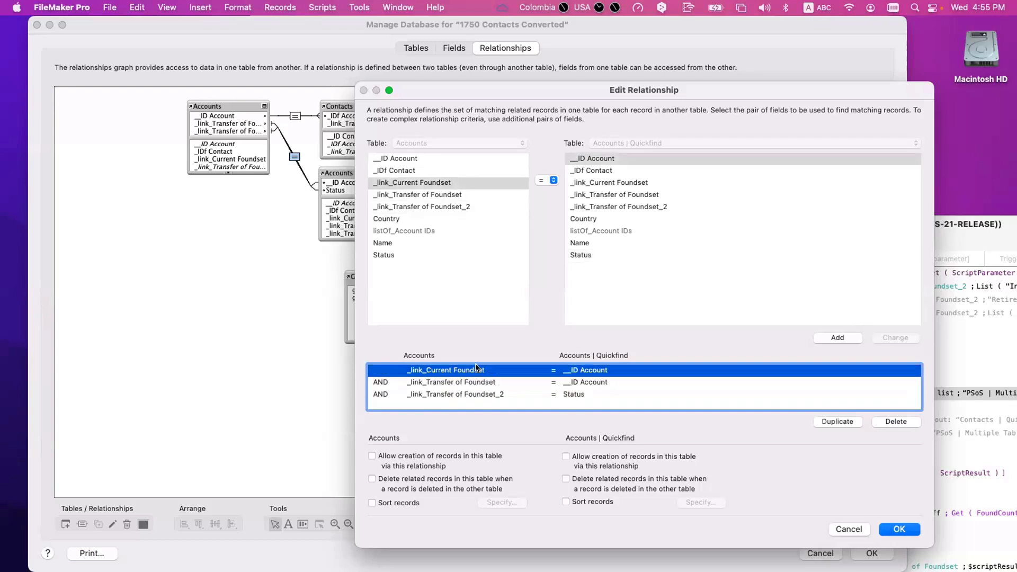
click(500, 382)
click(494, 395)
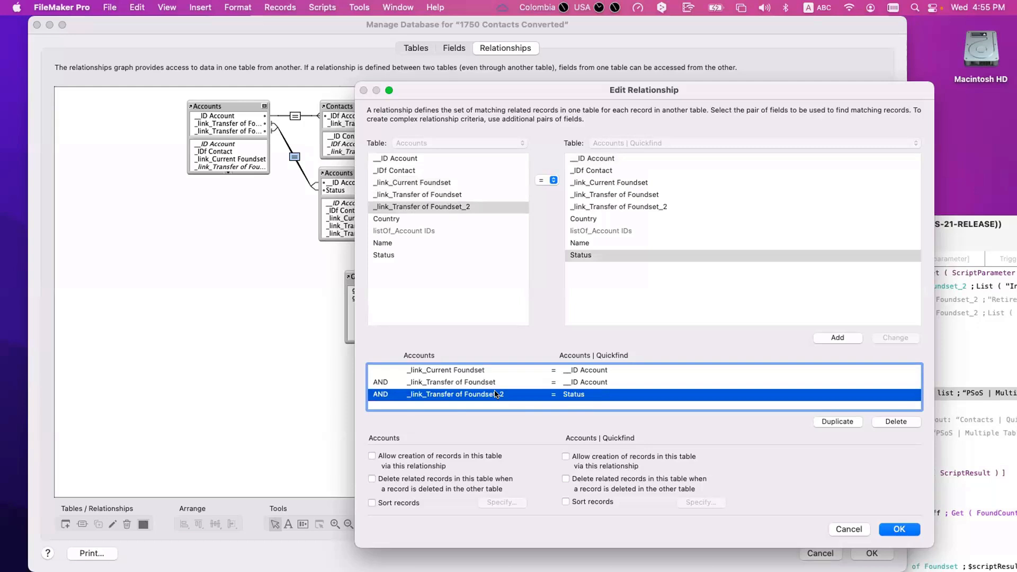
key(Up)
key(Up)
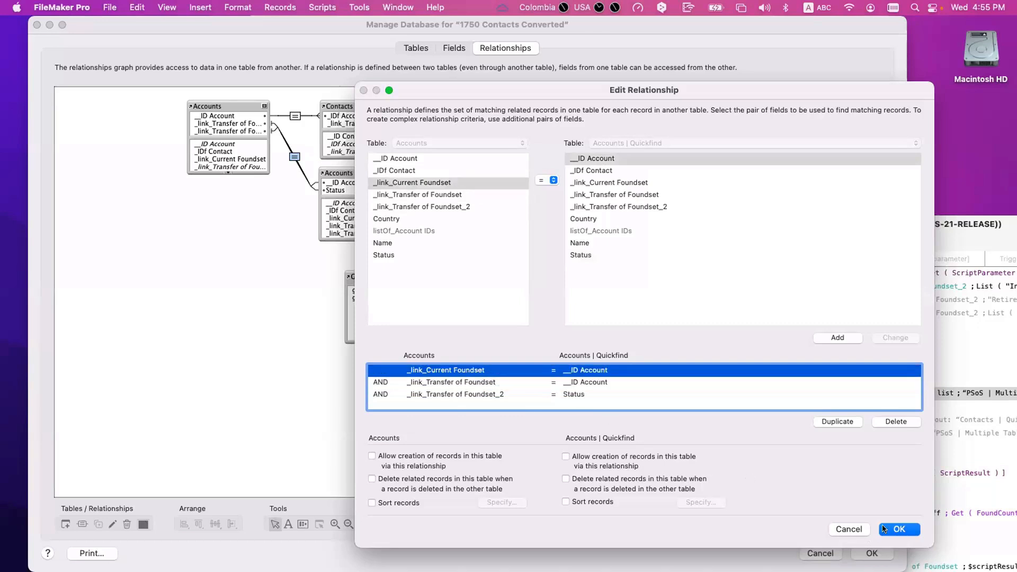
click(884, 528)
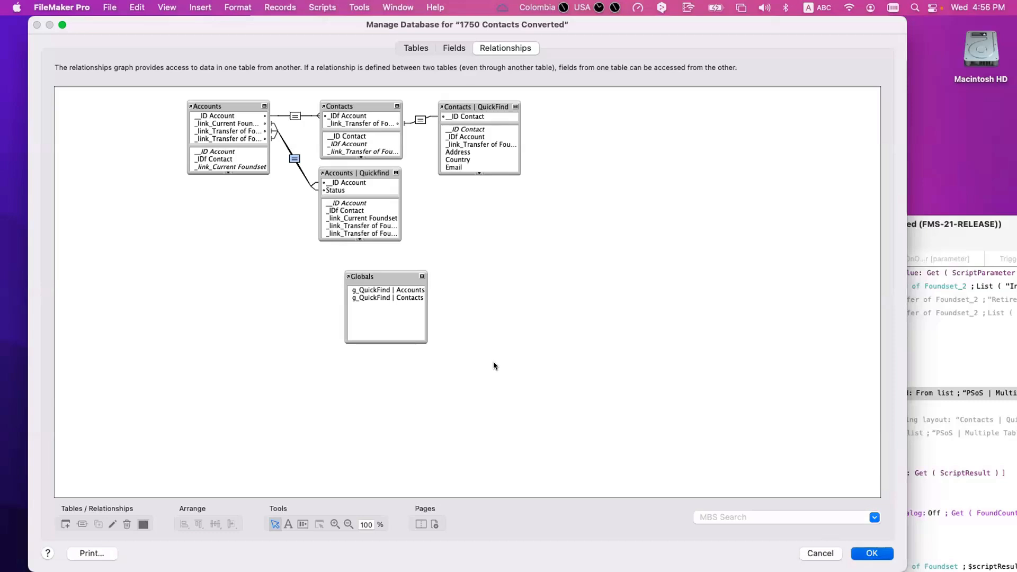
Step: Close Manage Database and create a new account named Test 4 with country England
key(Escape)
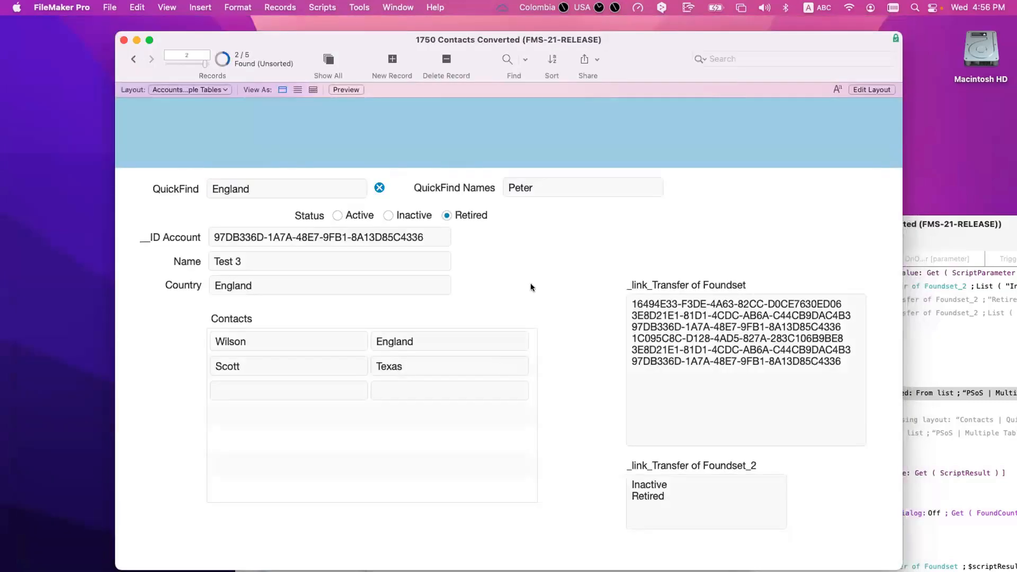
key(super+l)
drag(278, 37, 258, 22)
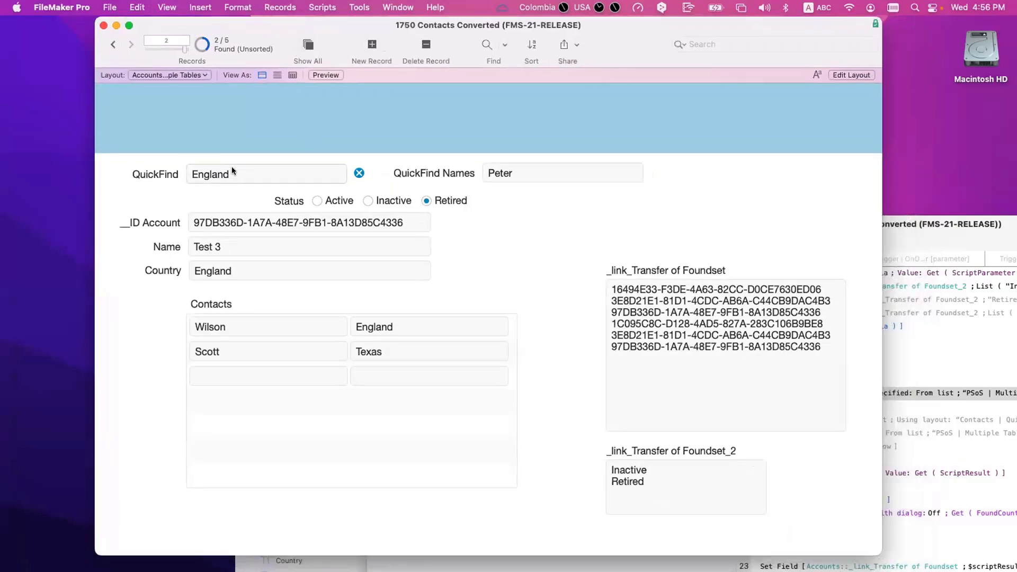
click(372, 44)
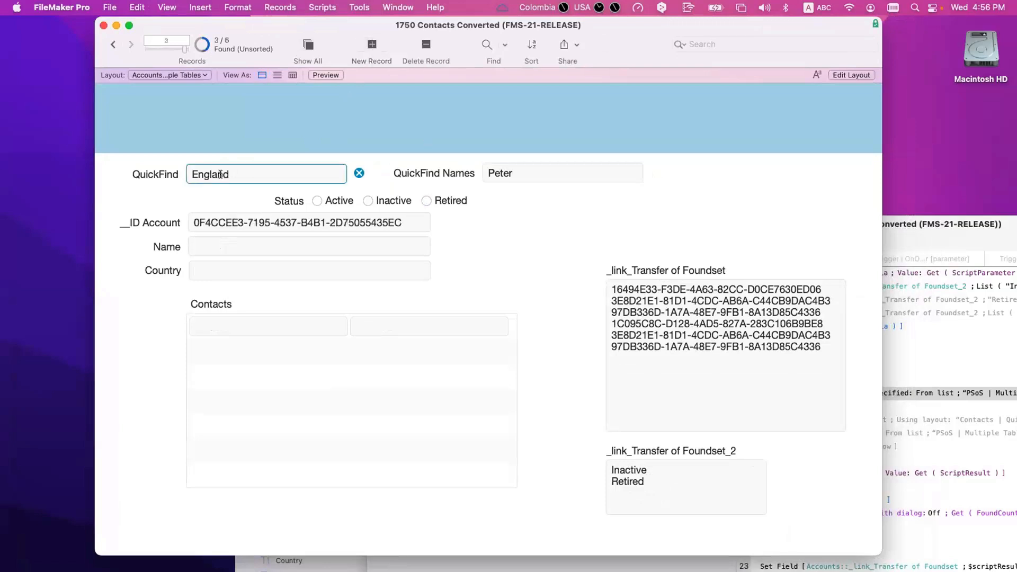
click(218, 272)
click(215, 246)
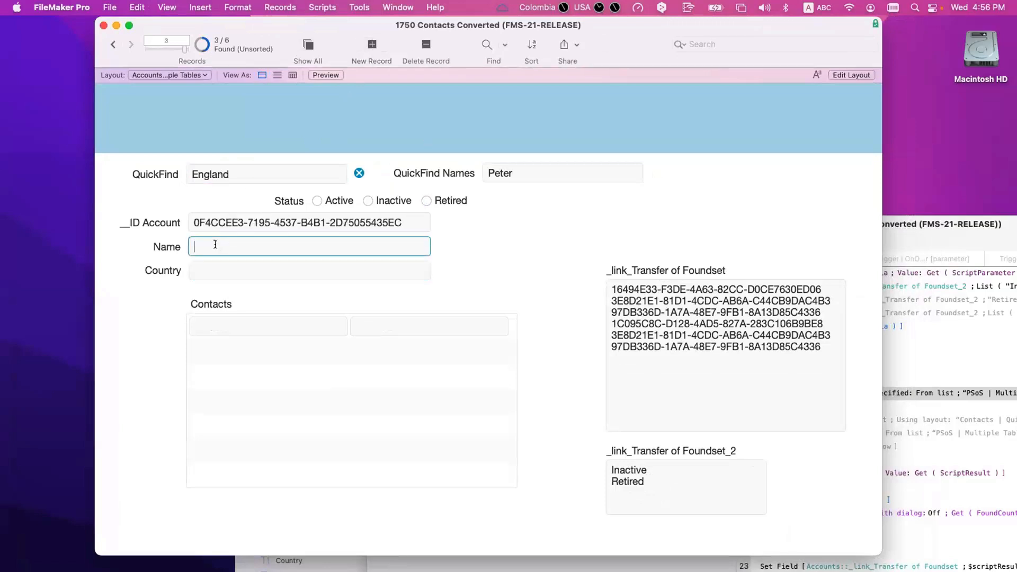
text(Test 4)
click(246, 270)
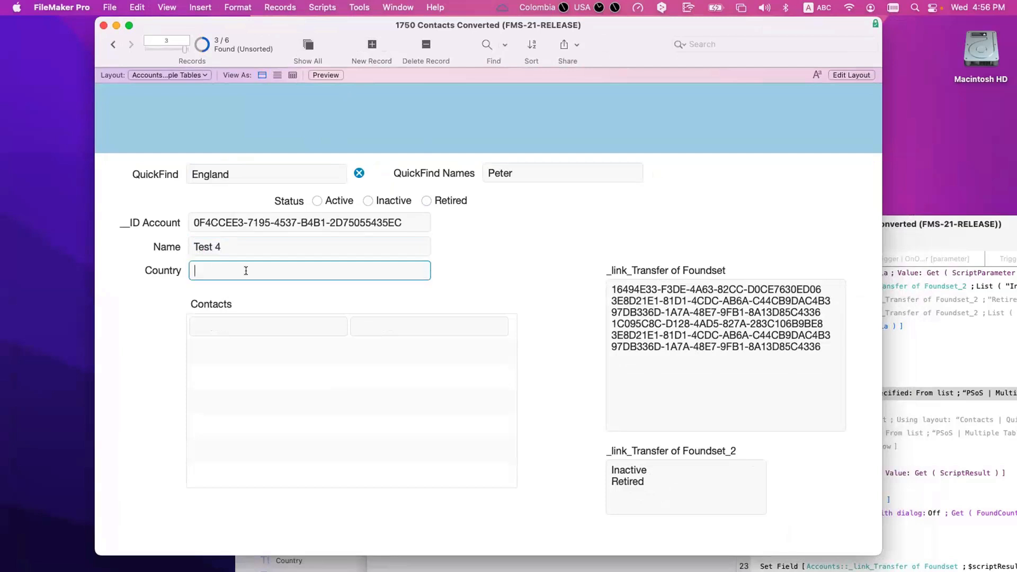
text(England)
Step: Add portal contacts Nick from France and Paulo from Rio to Test 4
click(255, 323)
text(Nick)
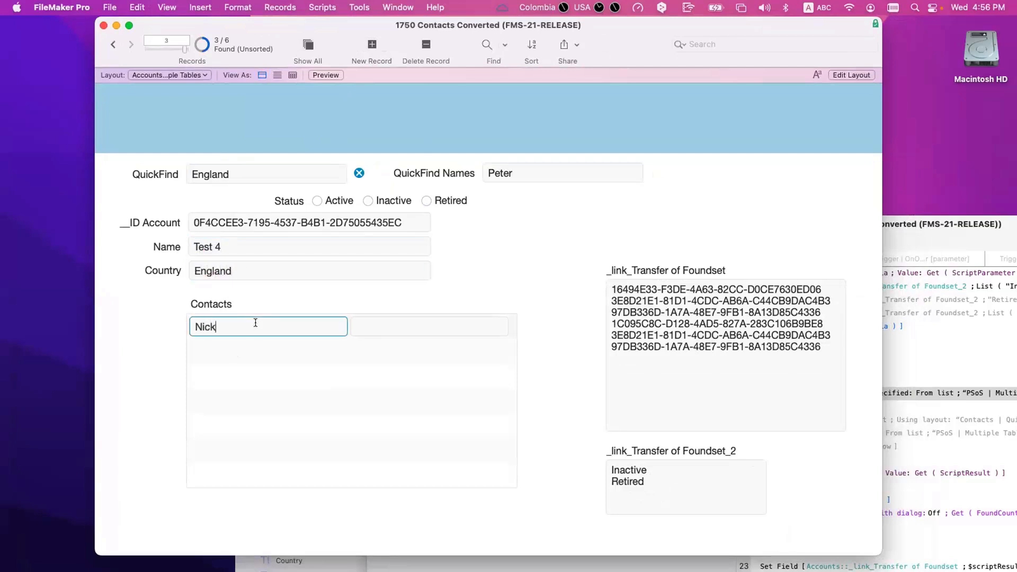
click(388, 324)
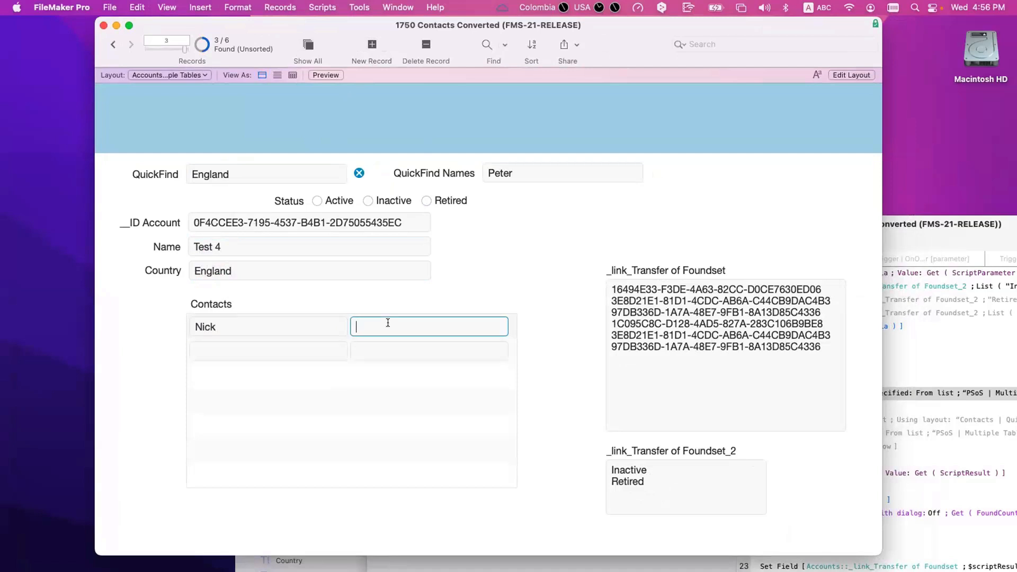
text(France)
click(268, 374)
click(236, 353)
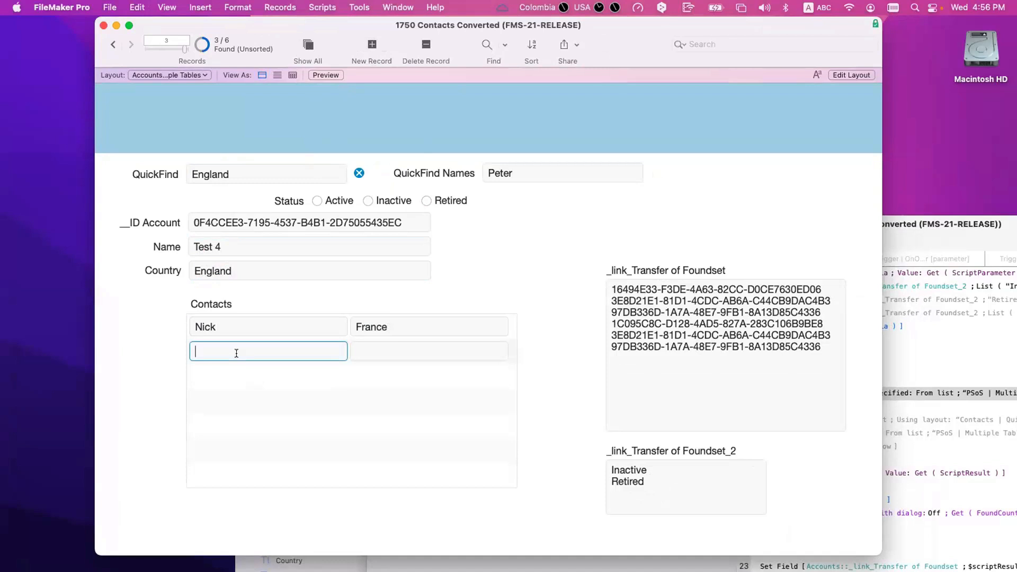
text(Paul)
key(BackSpace)
key(BackSpace)
text(ulo)
click(393, 352)
text(Rio)
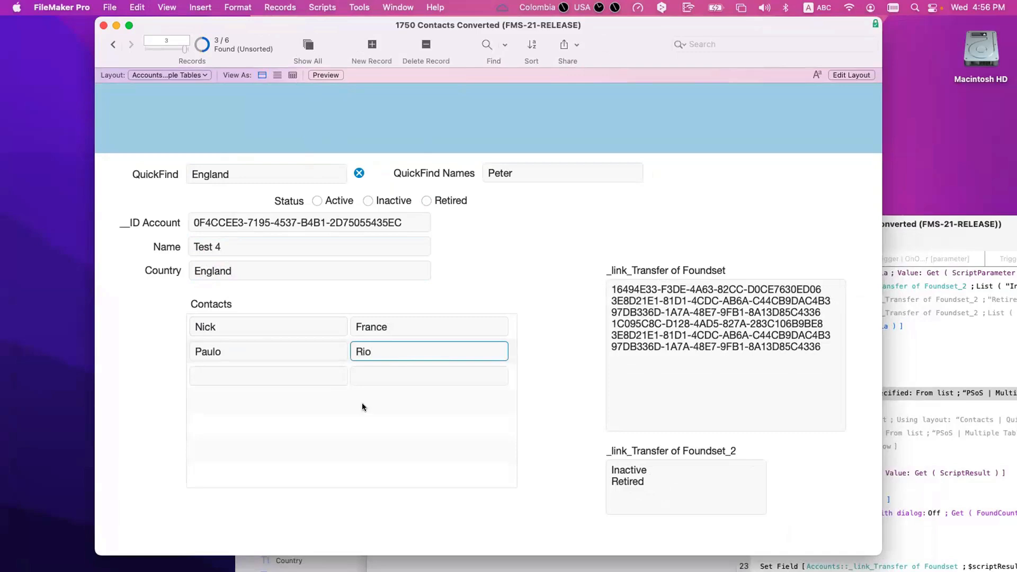
click(243, 381)
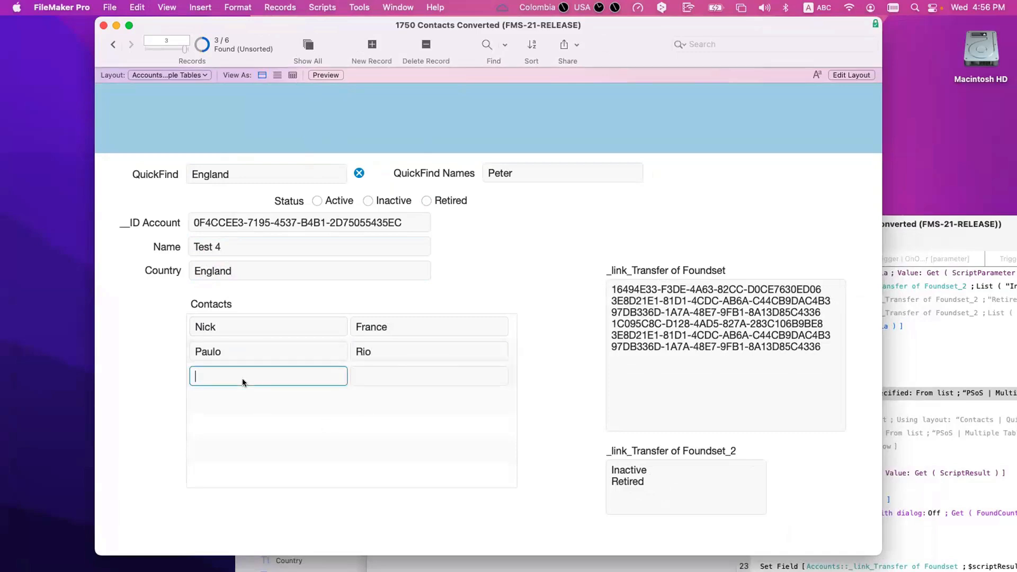
key(ctrl+Up)
key(ctrl+Up)
click(370, 45)
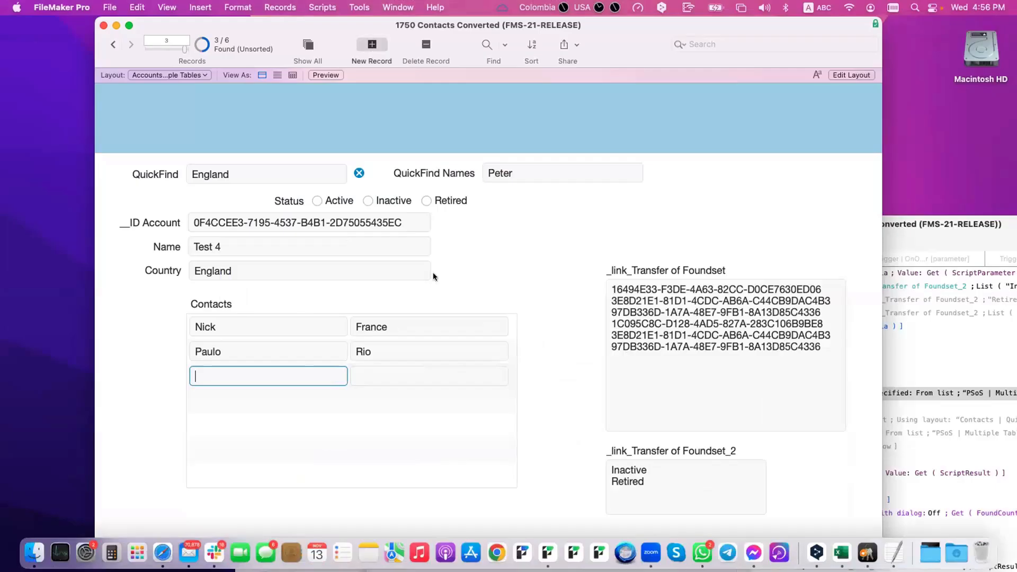
Step: Create account Test 5 in France with contact Nelson from England, then show all records
click(245, 242)
text(Test 5)
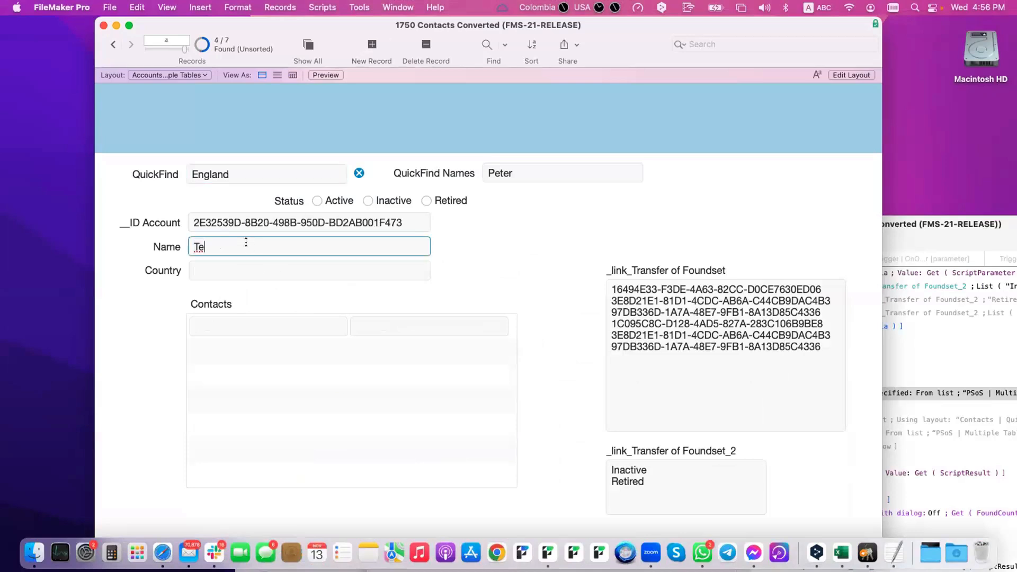
click(245, 271)
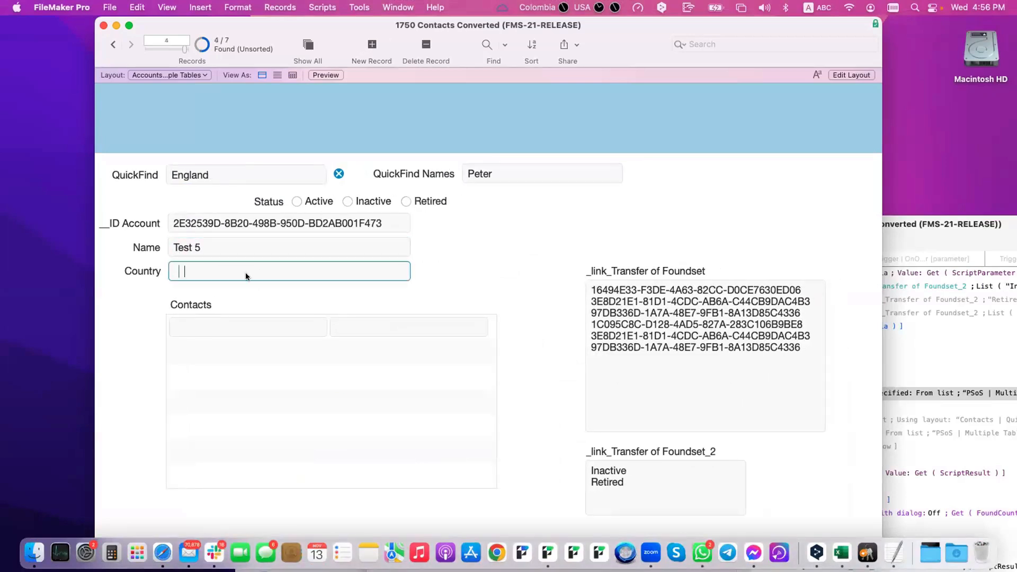
text(Fr)
key(BackSpace)
key(BackSpace)
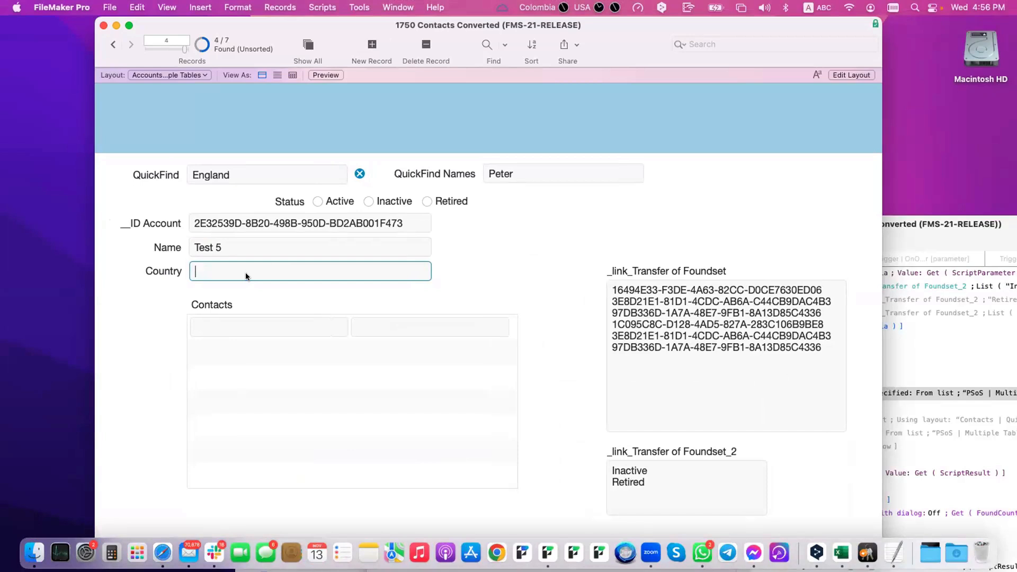
text(France)
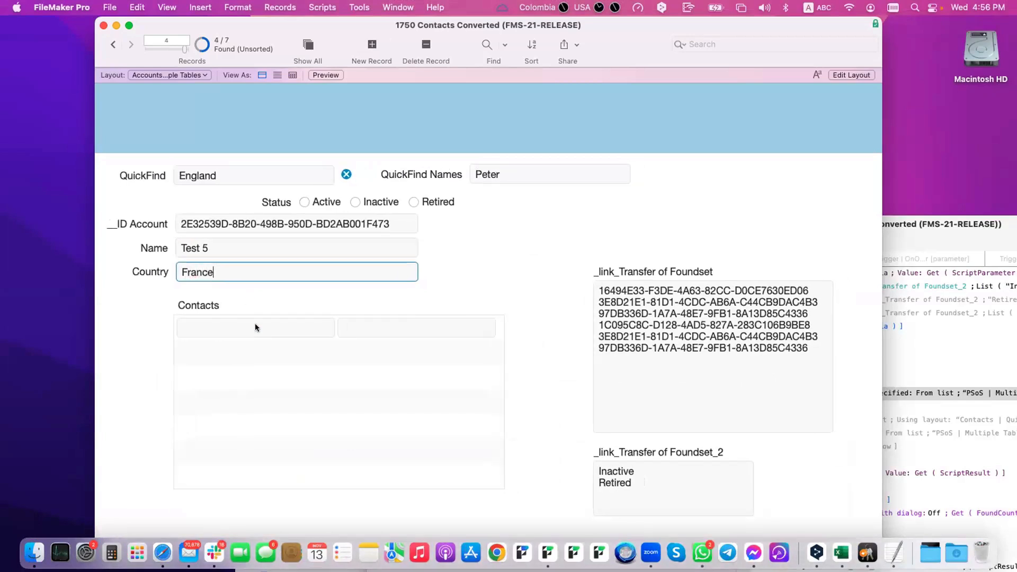
click(257, 327)
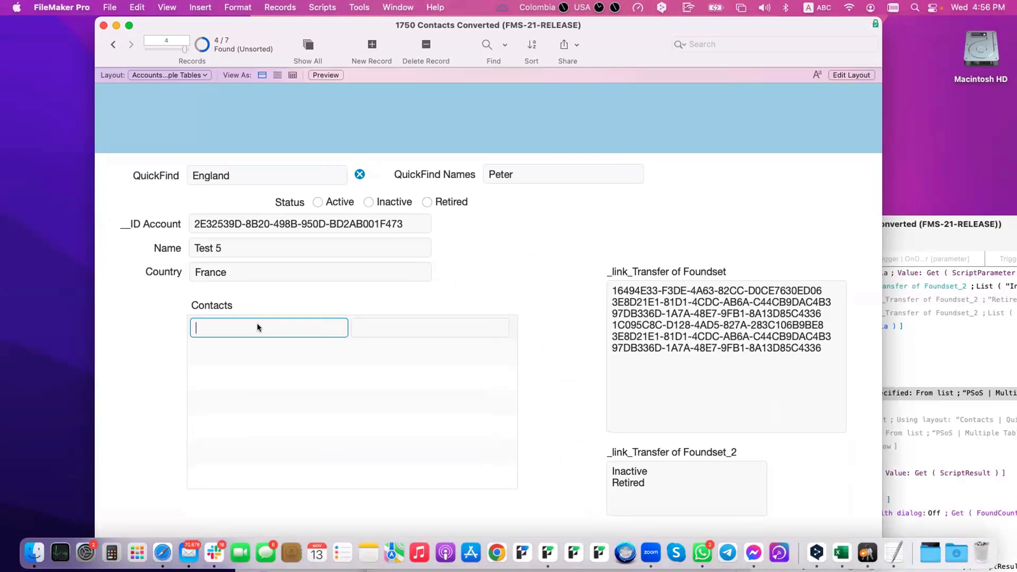
text(Nelson)
click(372, 327)
text(England)
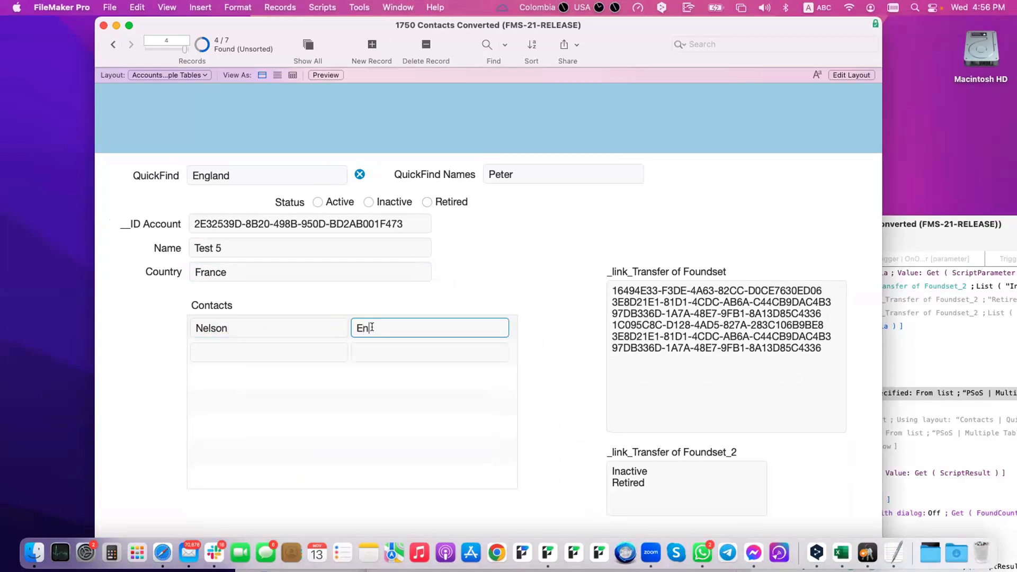
click(410, 305)
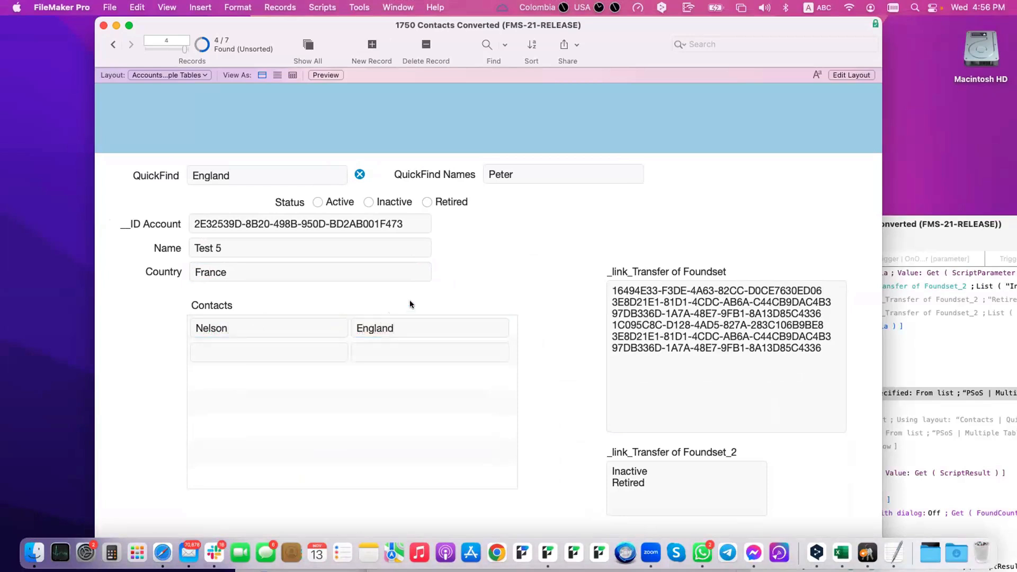
click(307, 38)
Step: Omit the Test 2 and Test 3 records, switching to the omitted set to refine the selection
click(110, 46)
click(110, 45)
click(110, 46)
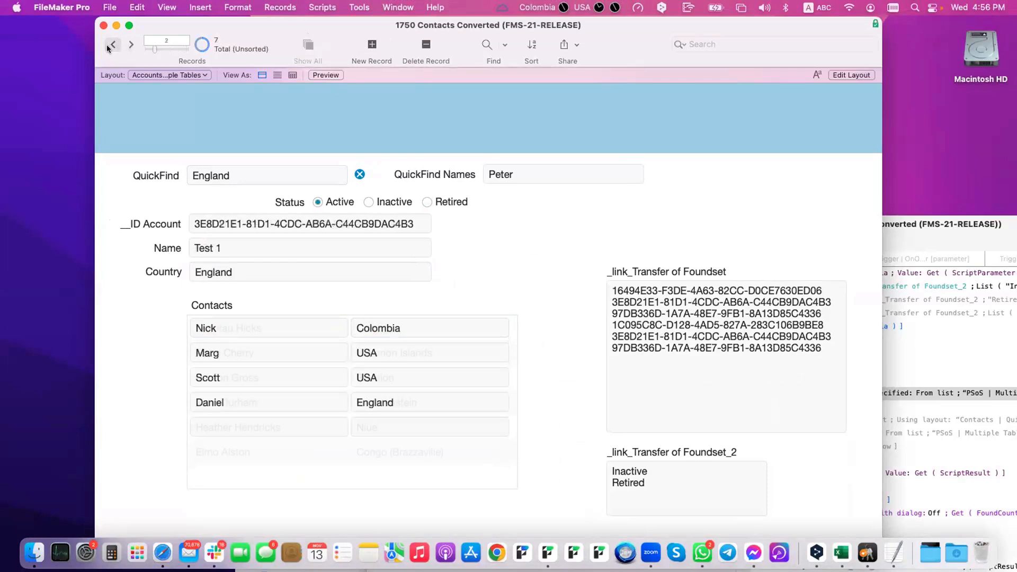
click(130, 45)
click(131, 45)
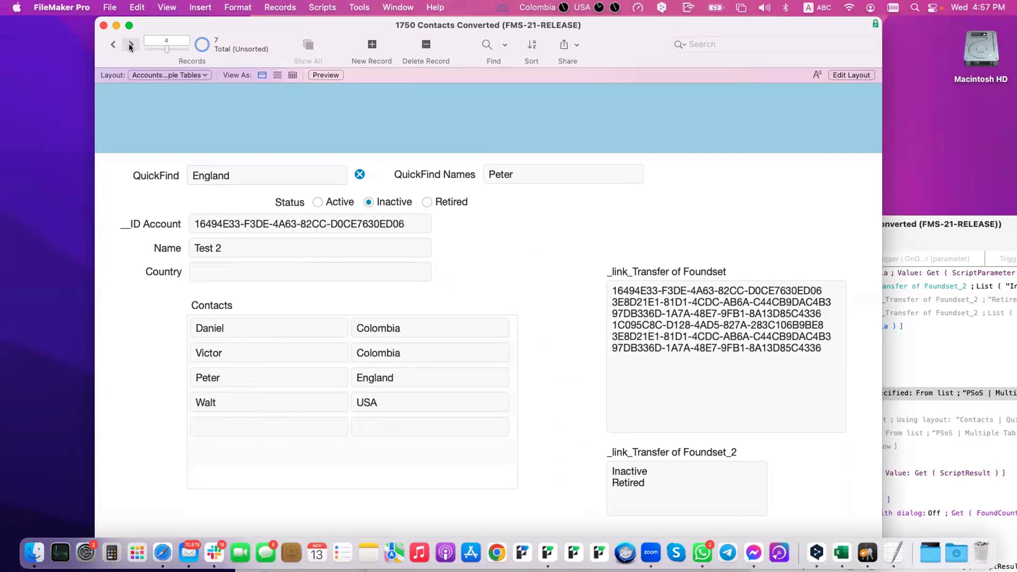
key(super+t)
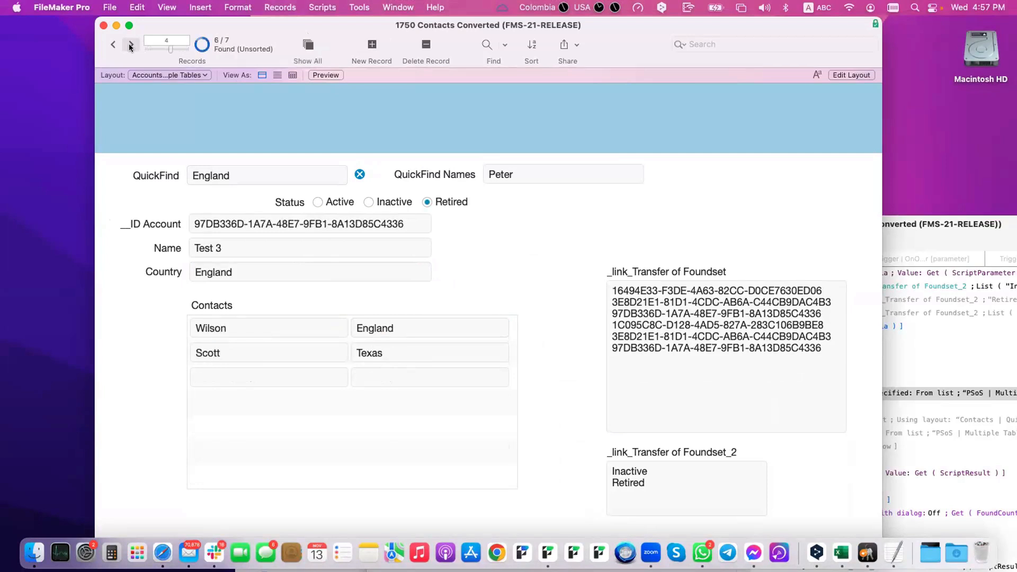
key(super+t)
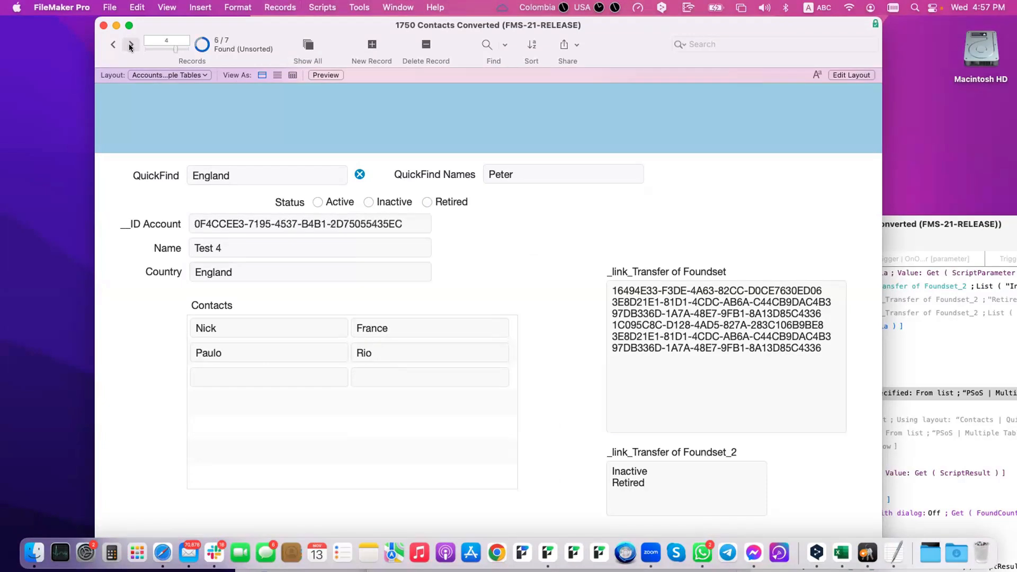
click(196, 45)
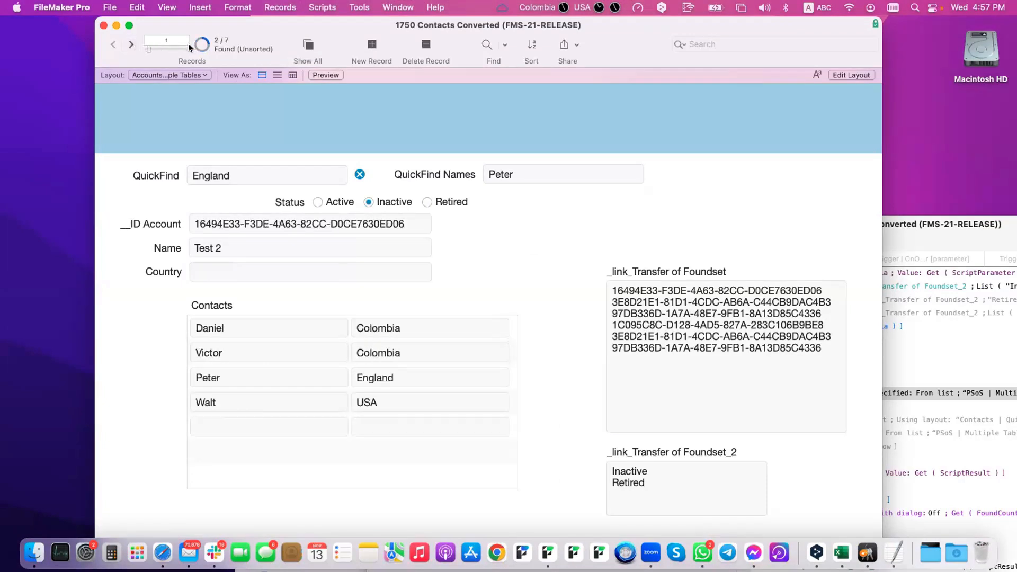
click(129, 45)
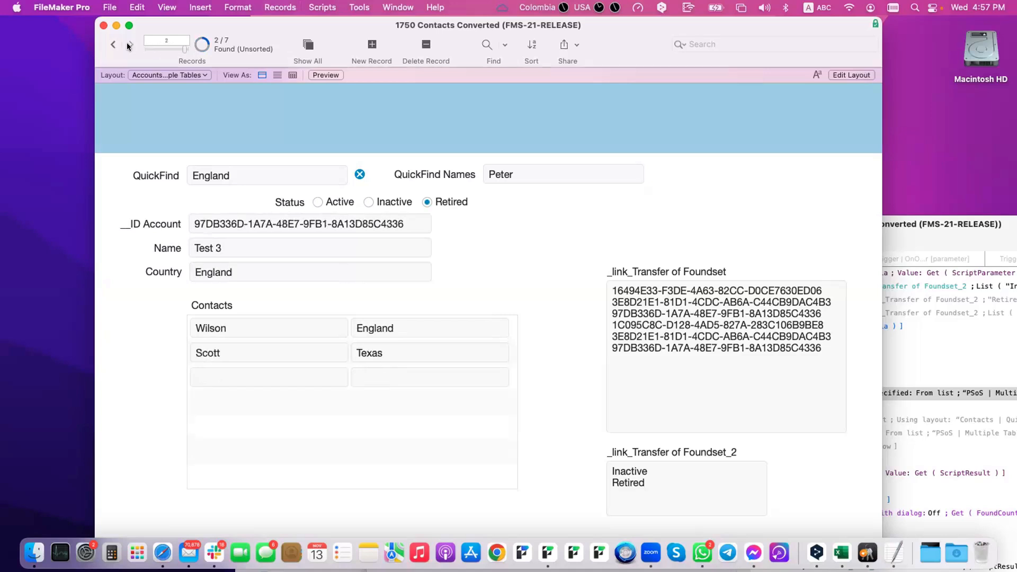
click(113, 45)
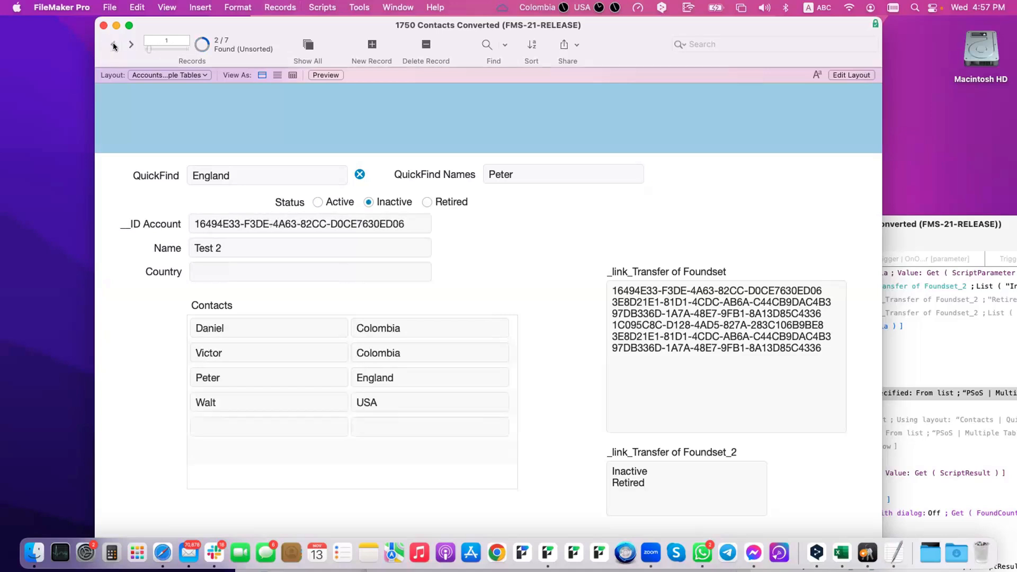
click(127, 44)
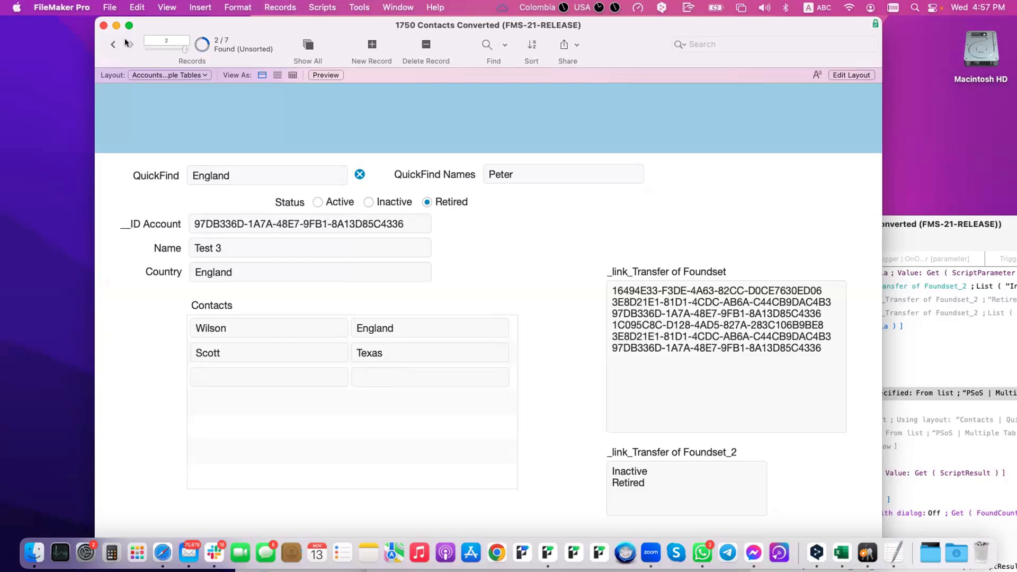
key(super+t)
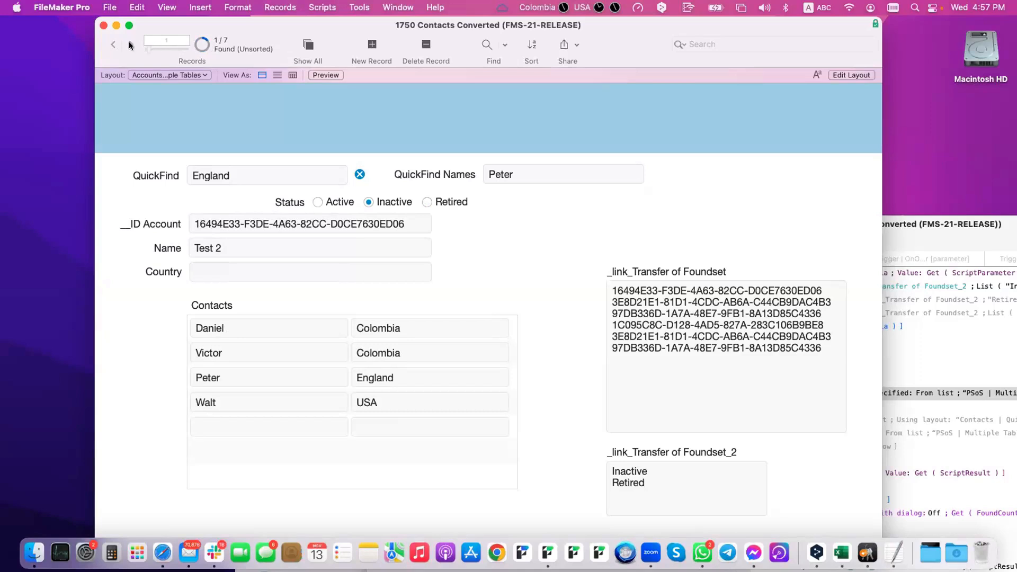
click(200, 45)
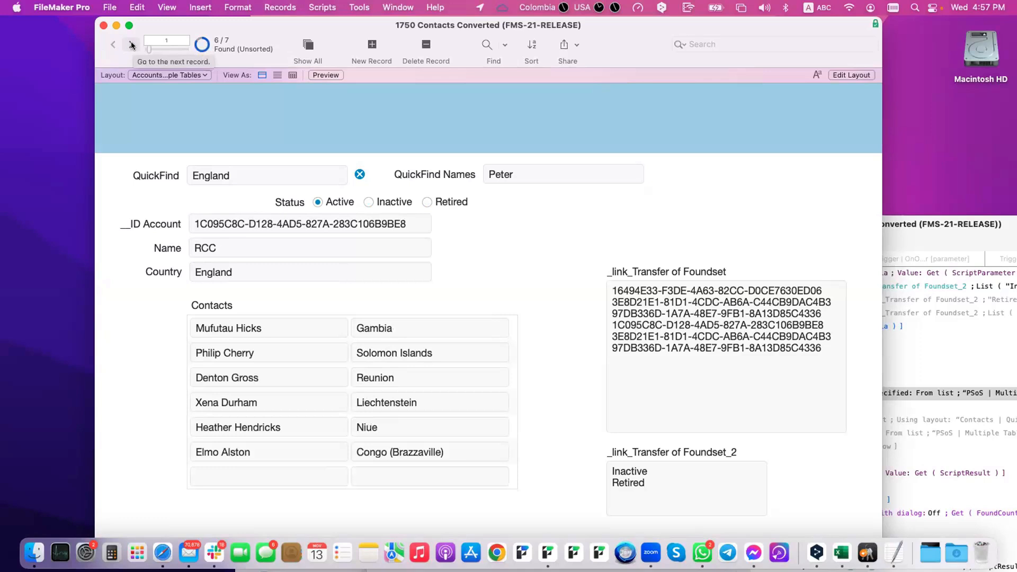
Step: Swap in the omitted records so only ACME and Test 2 remain, then step between them
click(132, 45)
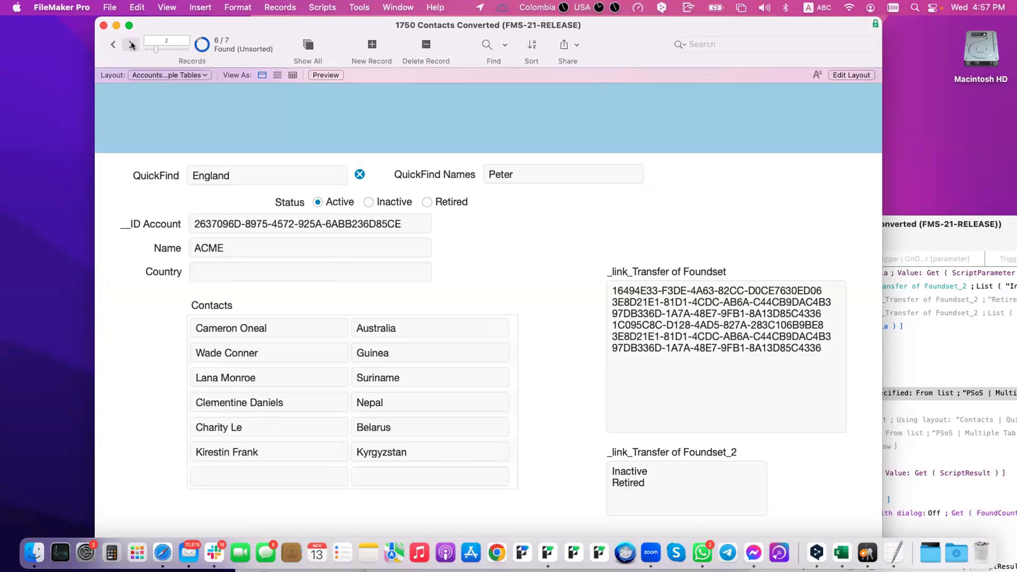
key(super+t)
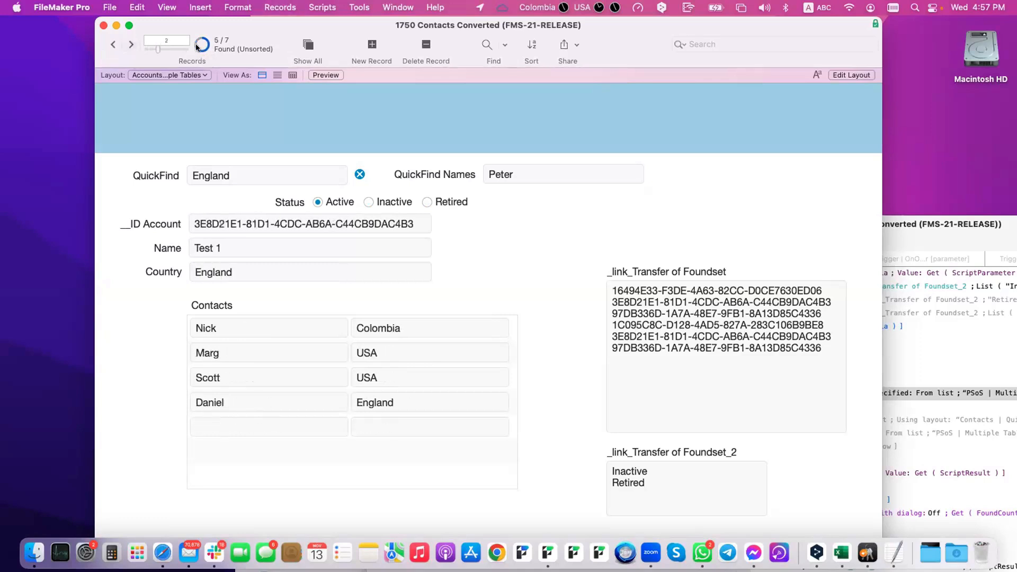
click(198, 45)
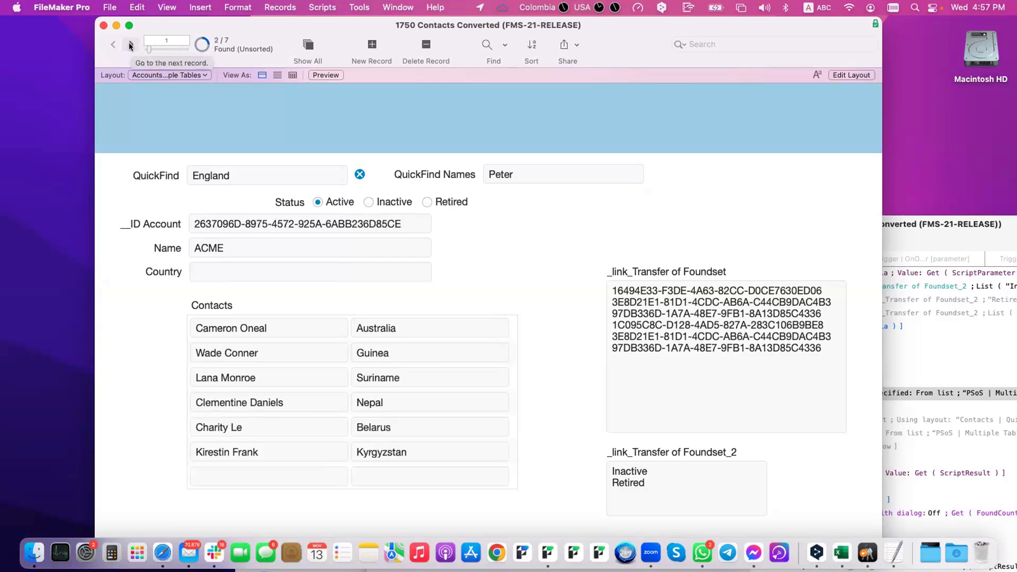
click(130, 46)
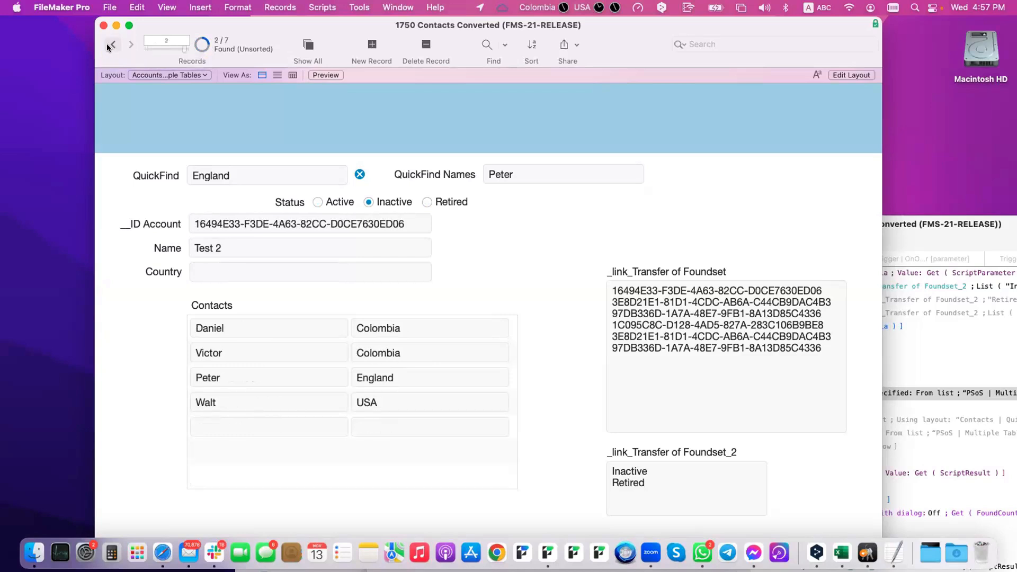
click(109, 46)
click(130, 46)
click(110, 47)
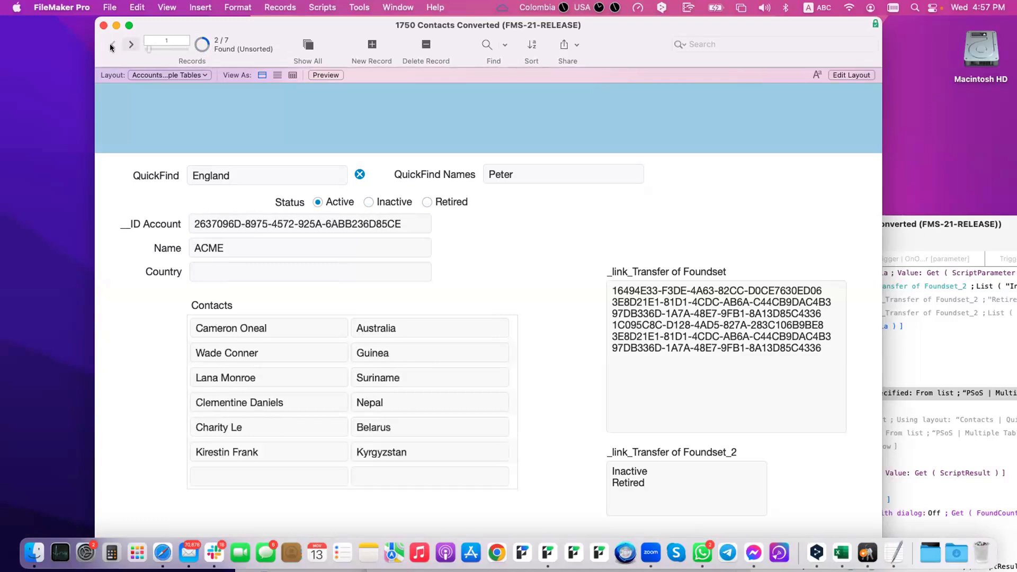
click(131, 46)
click(112, 45)
click(131, 46)
click(113, 45)
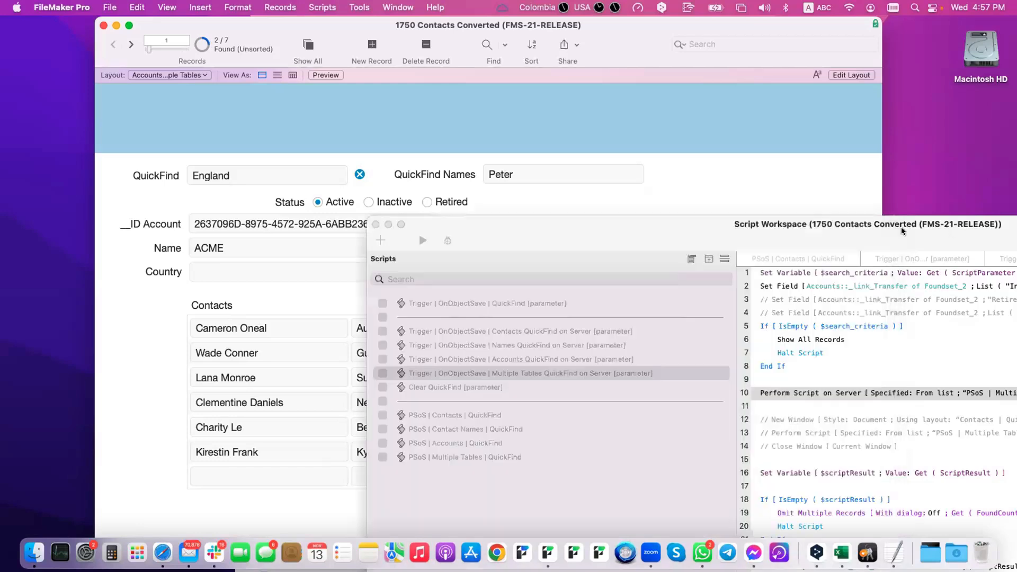
Step: Disable the Set Field step on line 2 and recheck the ACME and Test 2 records
click(943, 226)
drag(827, 224, 624, 137)
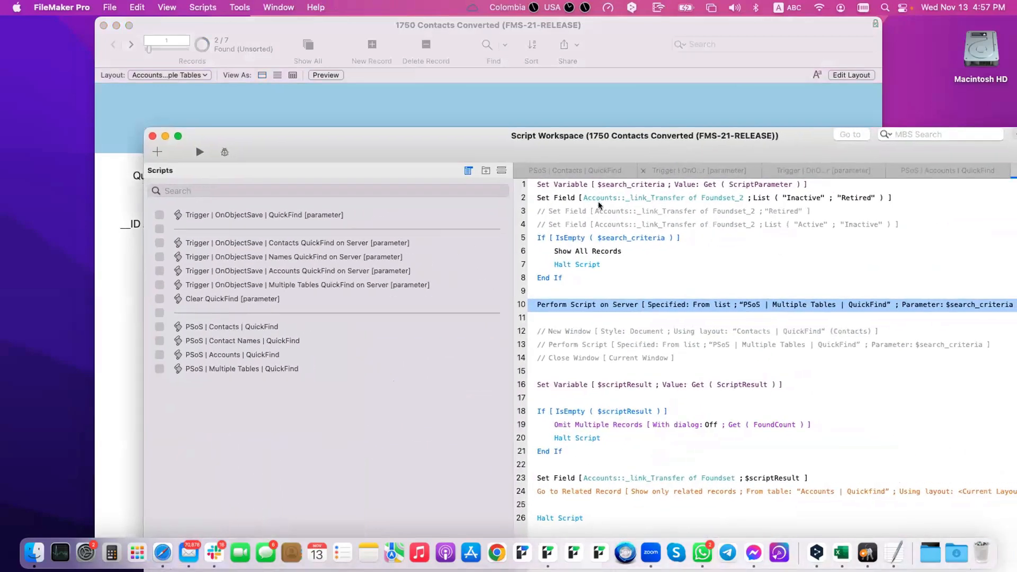
click(562, 197)
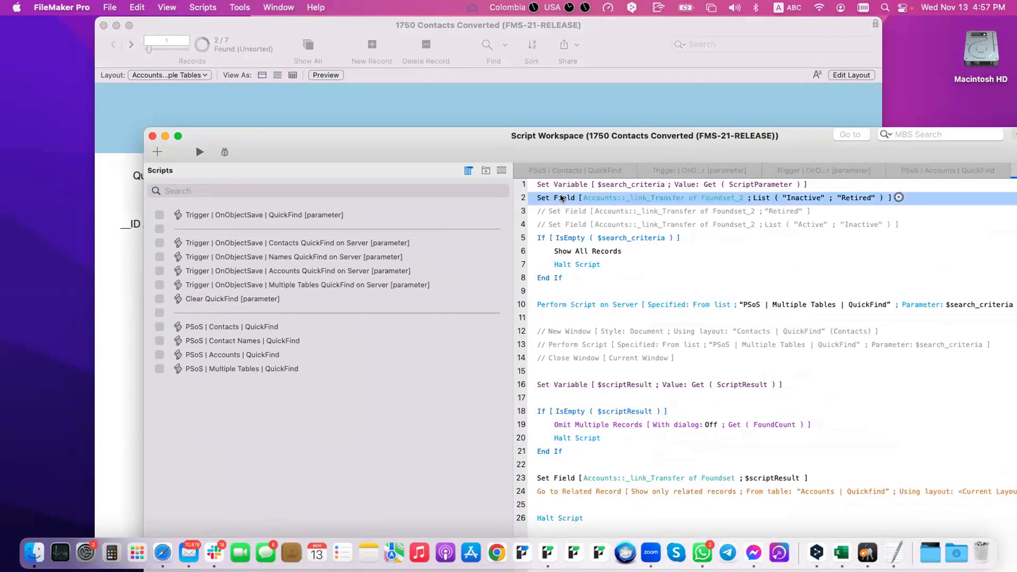
key(super+slash)
drag(627, 239, 651, 263)
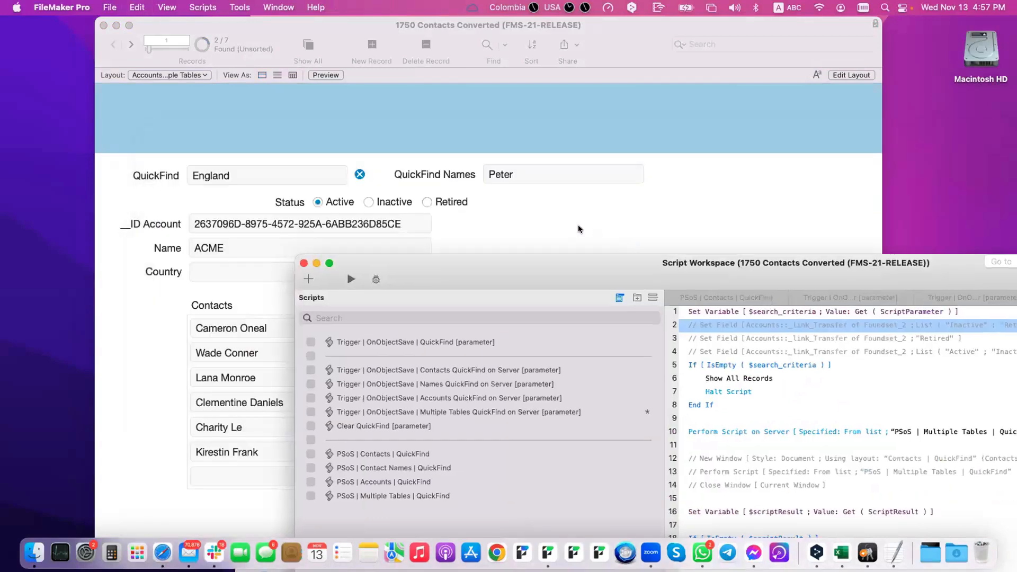
click(565, 218)
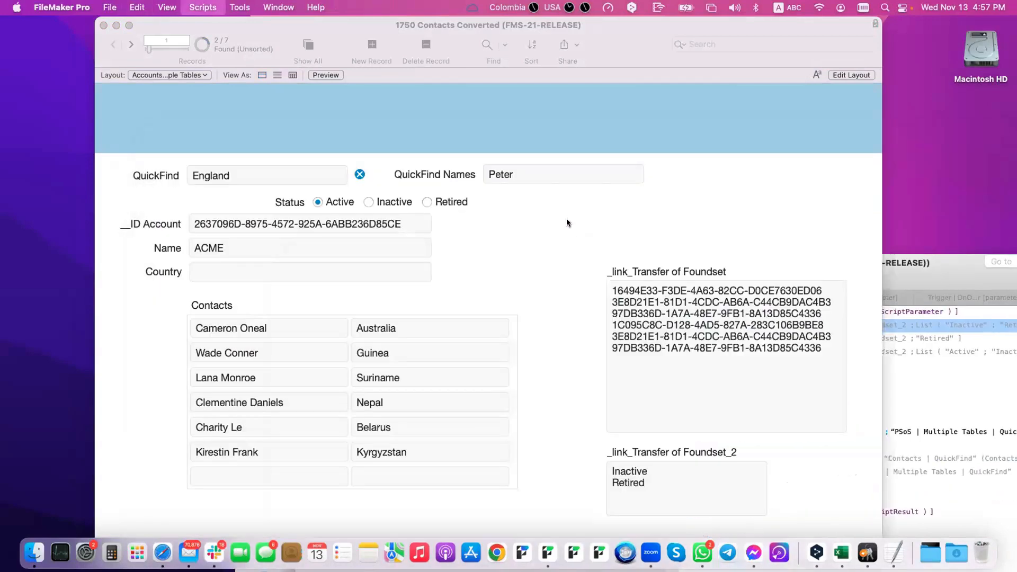
click(128, 45)
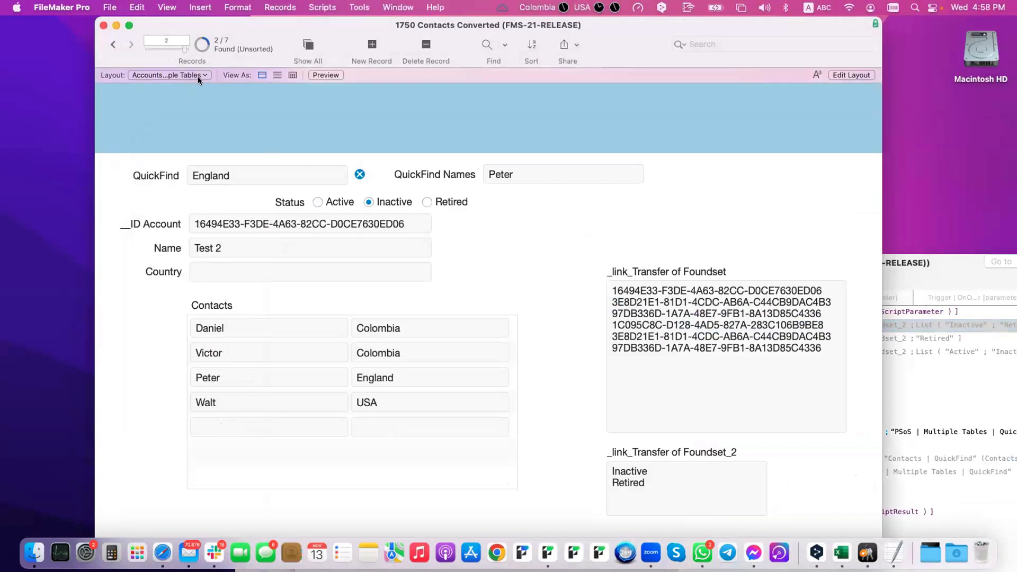
click(114, 46)
Step: Re-enable line 4's Set Field to "Active"; "Inactive" and save the QuickFind script
click(916, 380)
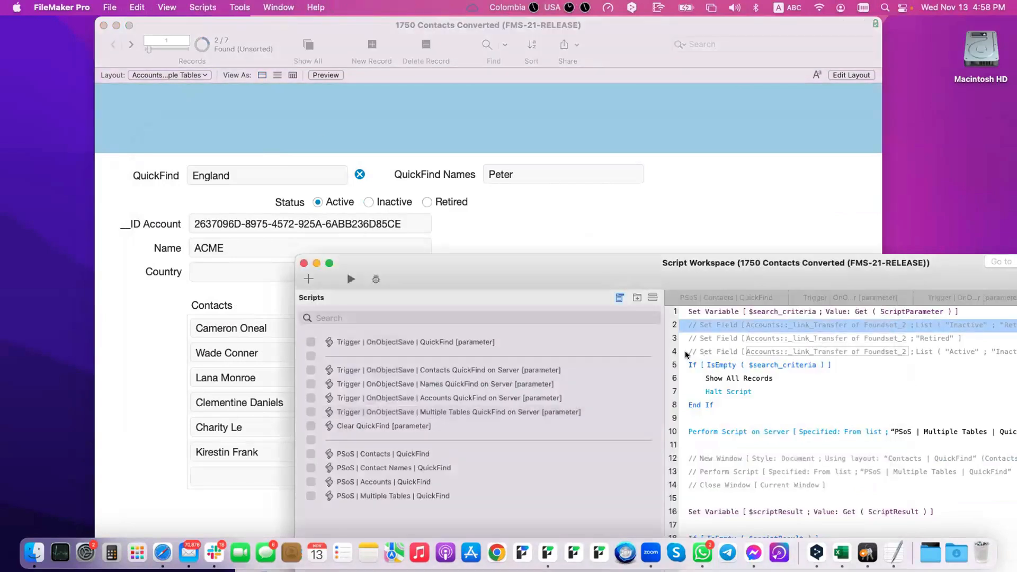
click(708, 355)
key(super+slash)
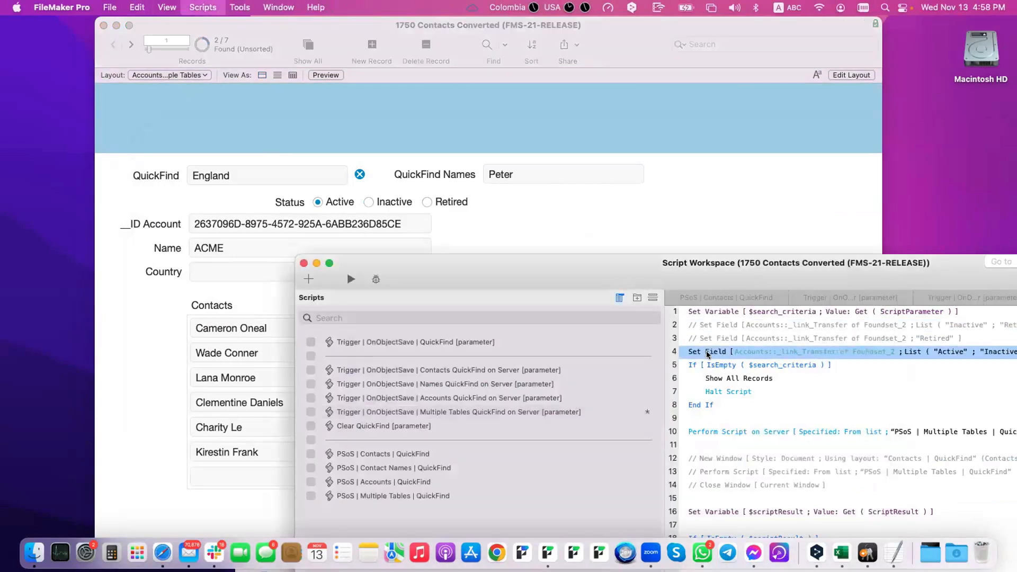
key(super+s)
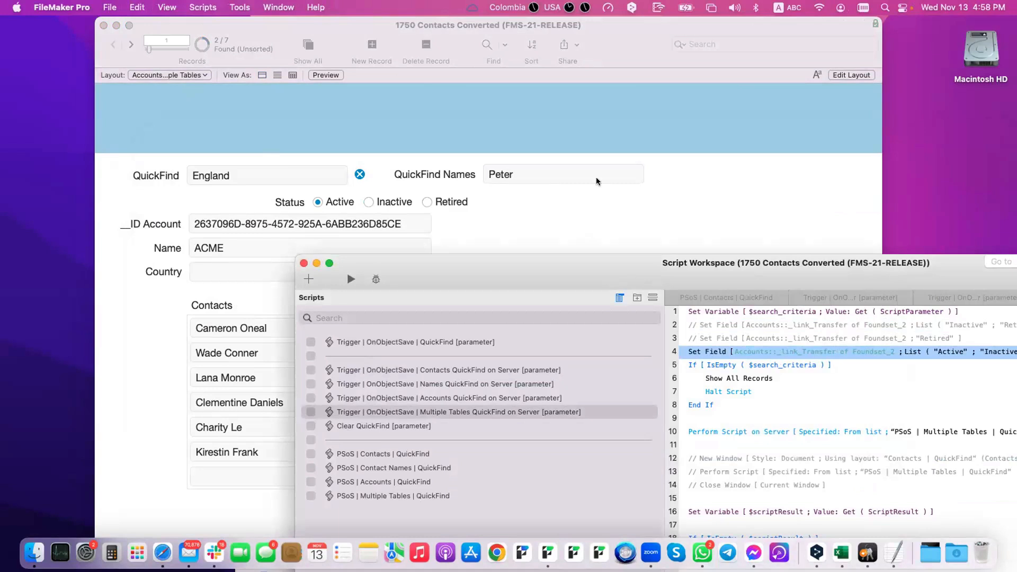
click(645, 230)
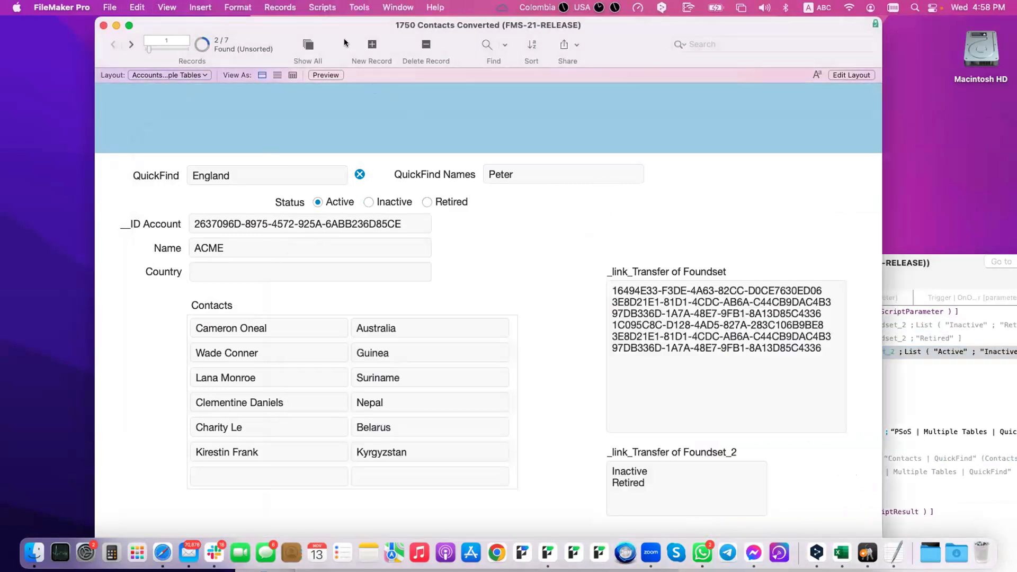
Step: Create a new Retired account named Test 7 with country England and commit it
click(369, 44)
click(221, 243)
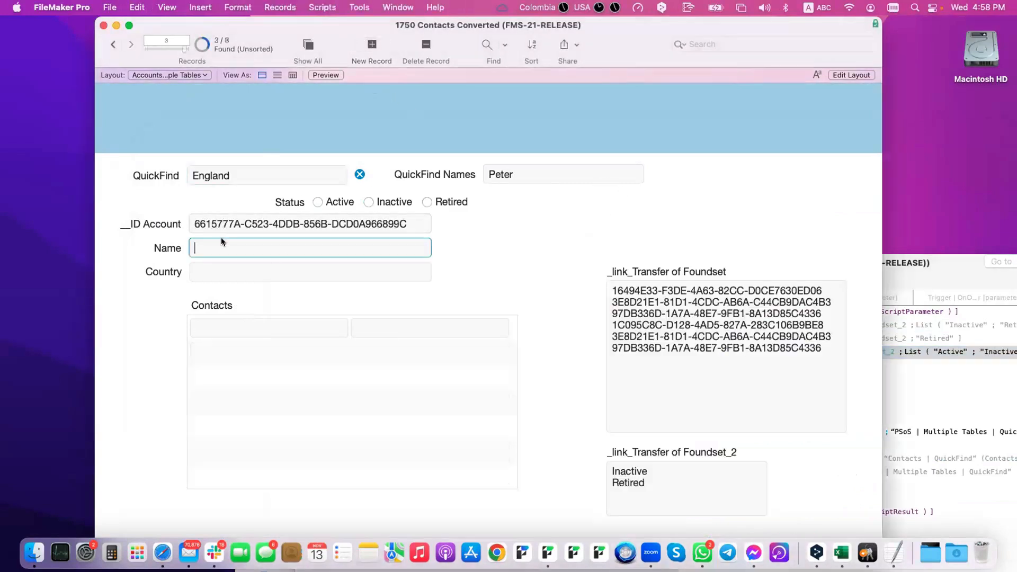
text(Test 7)
click(243, 268)
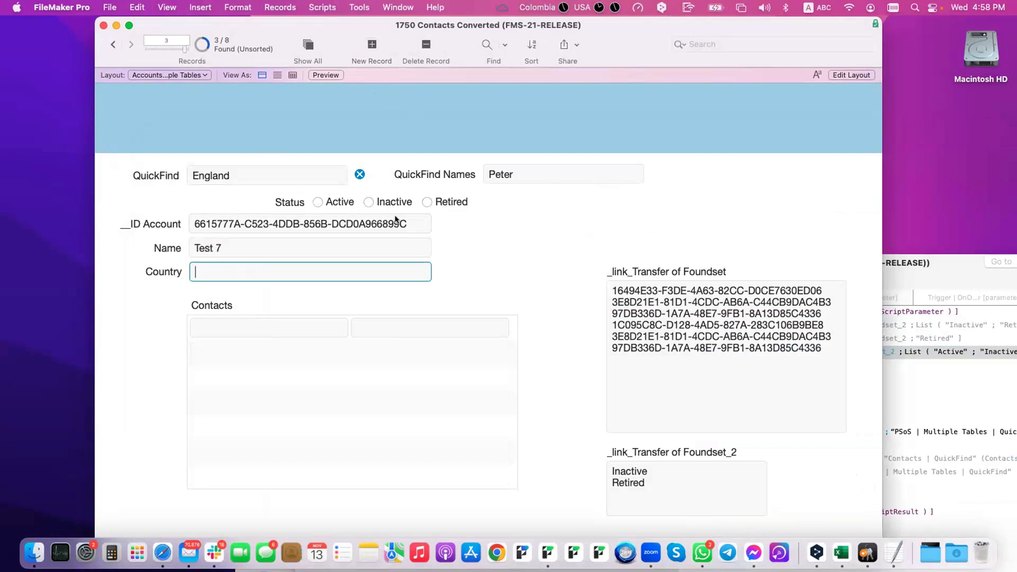
click(428, 202)
click(253, 270)
text(Enbgland)
double_click(229, 273)
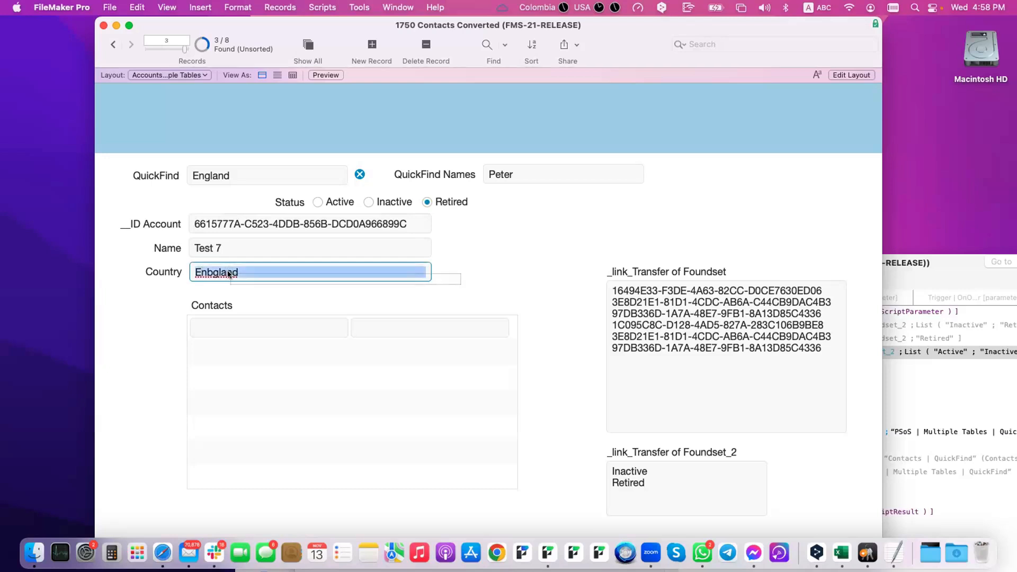
text(Enf)
key(BackSpace)
key(BackSpace)
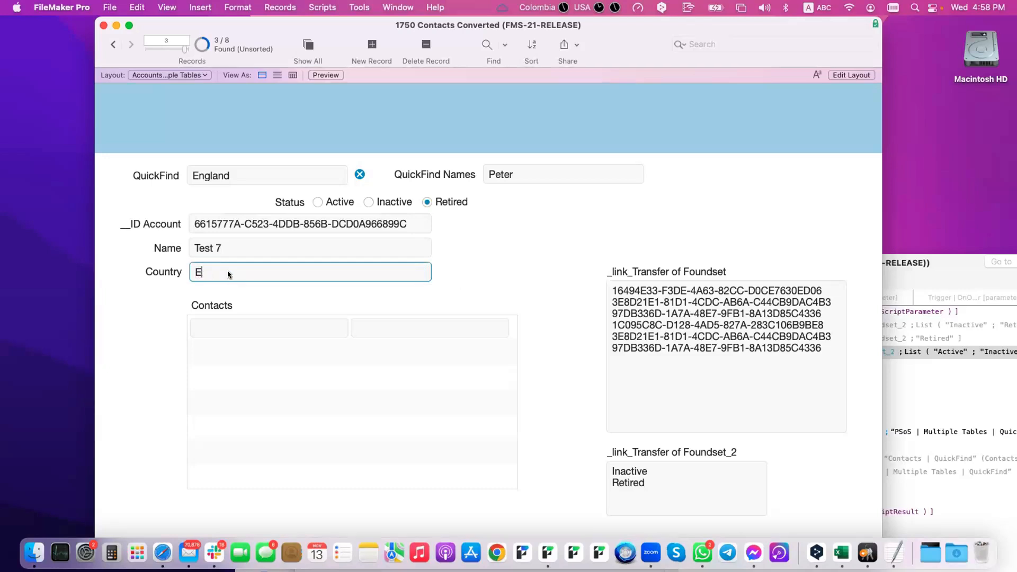
click(267, 296)
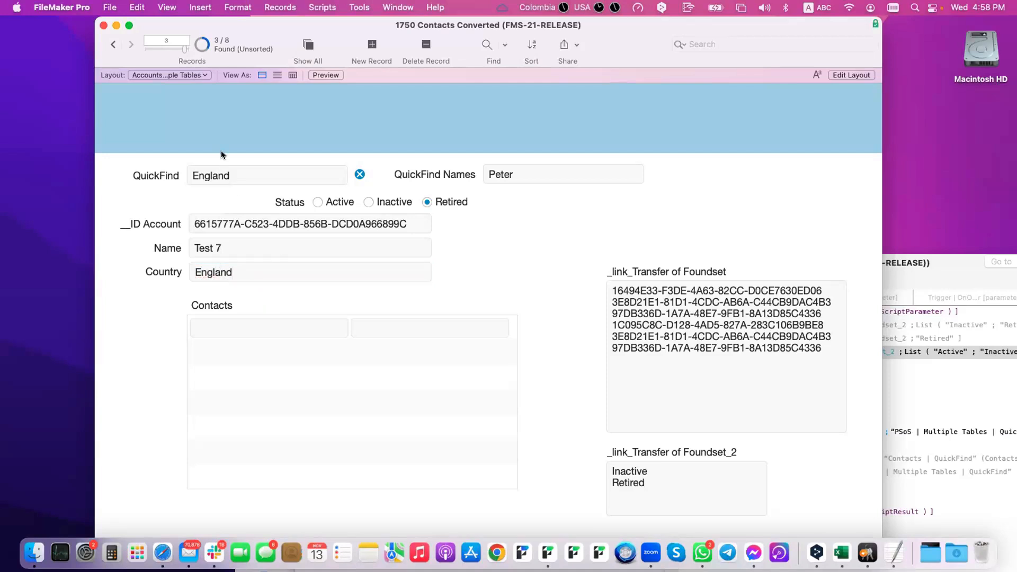
Step: Browse between the ACME, Test 2 and Test 7 records, then bring the Script Workspace forward
click(112, 44)
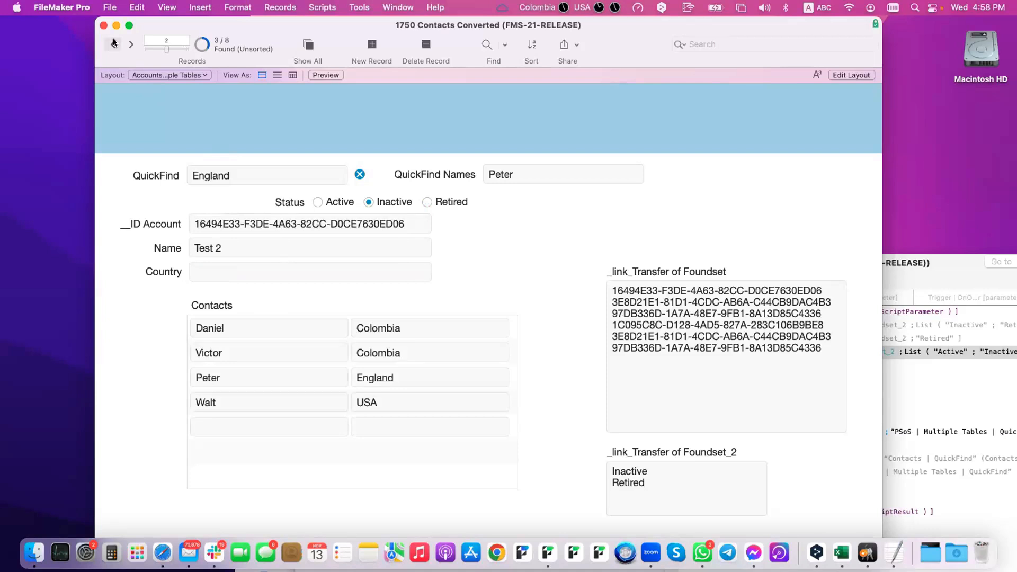
click(113, 44)
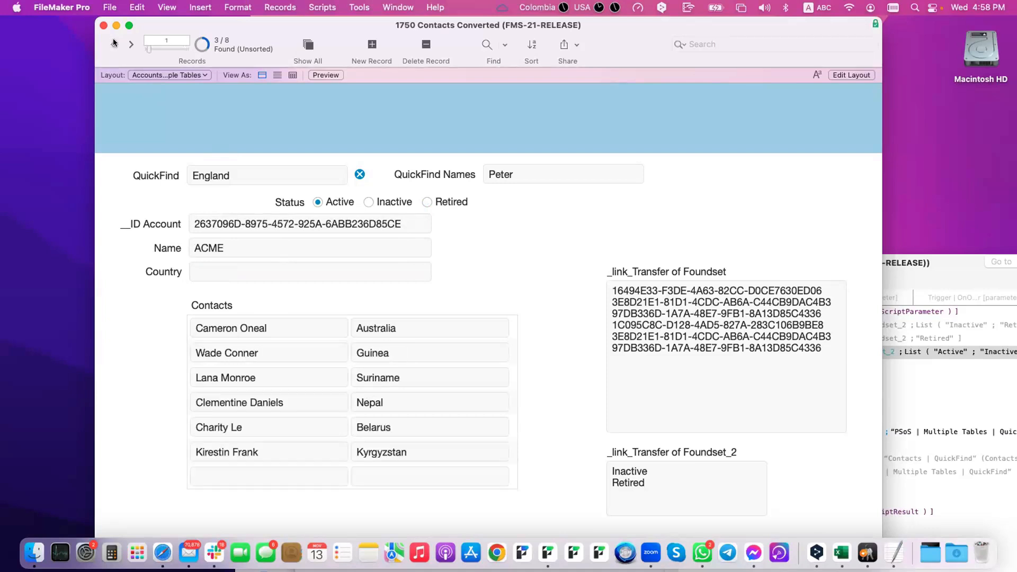
double_click(125, 43)
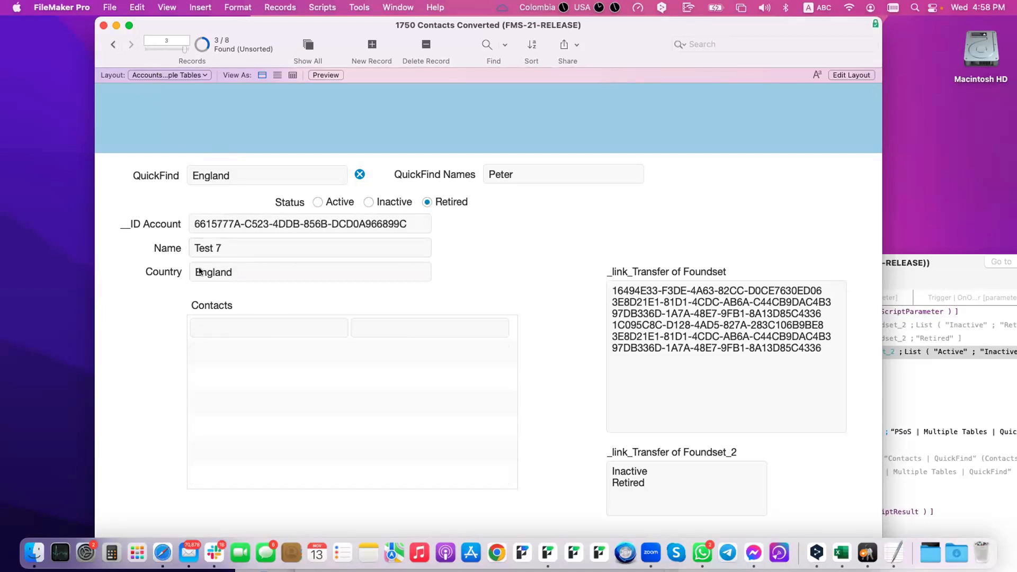
click(114, 45)
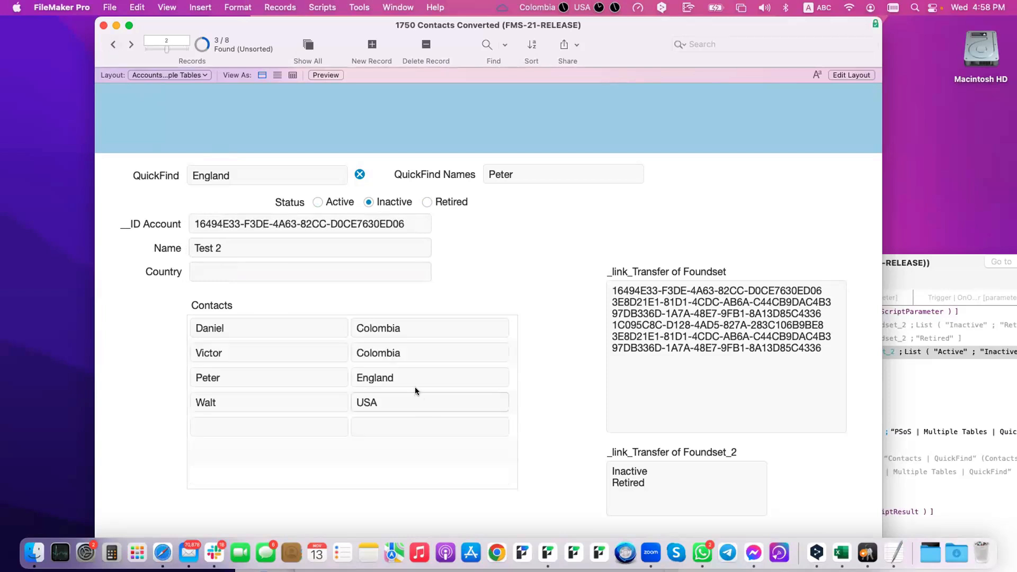
click(114, 45)
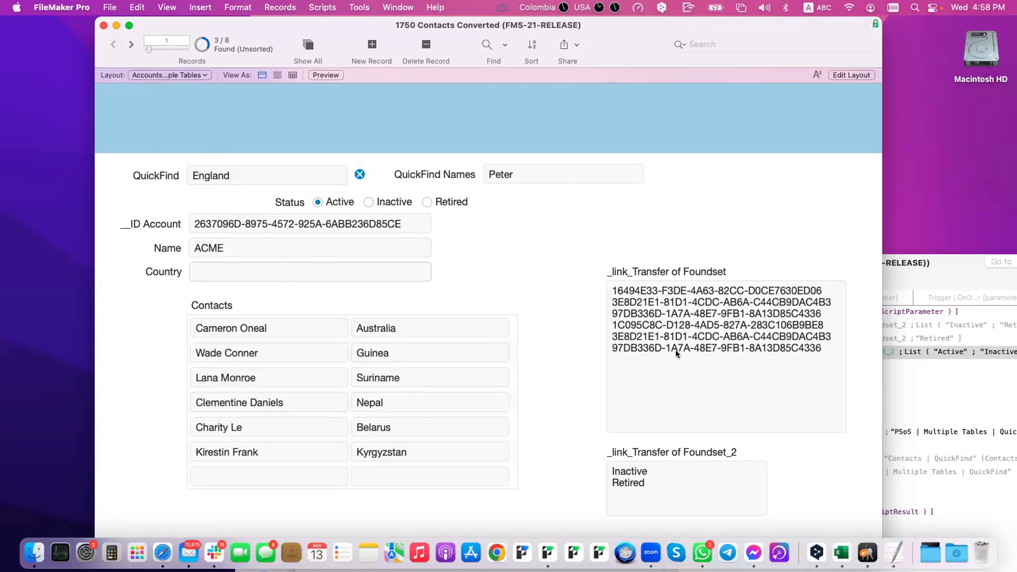
drag(902, 284, 731, 216)
Step: Duplicate the line 4 Set Field step and retarget it to _link_Current Foundset
click(688, 336)
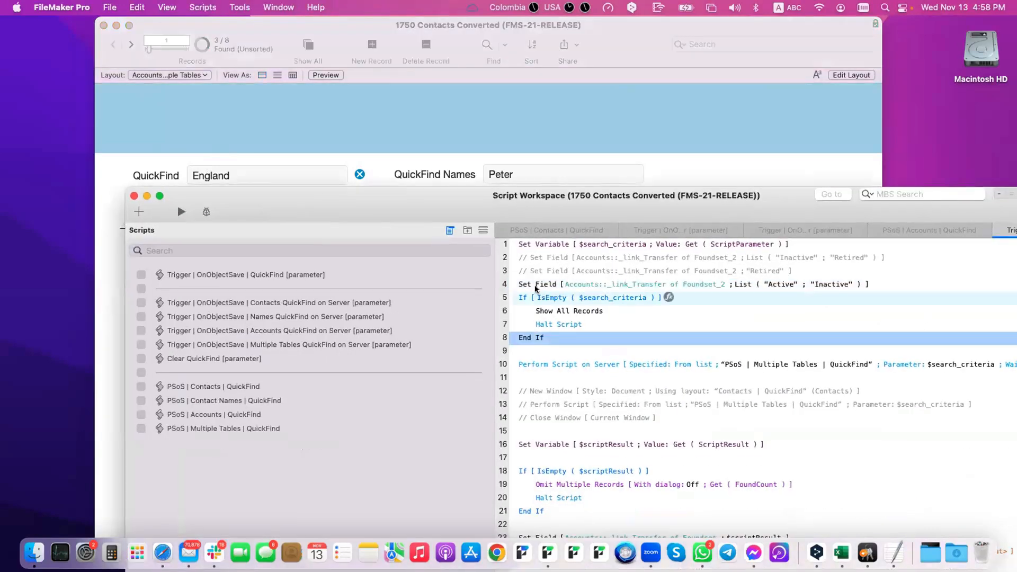
click(536, 289)
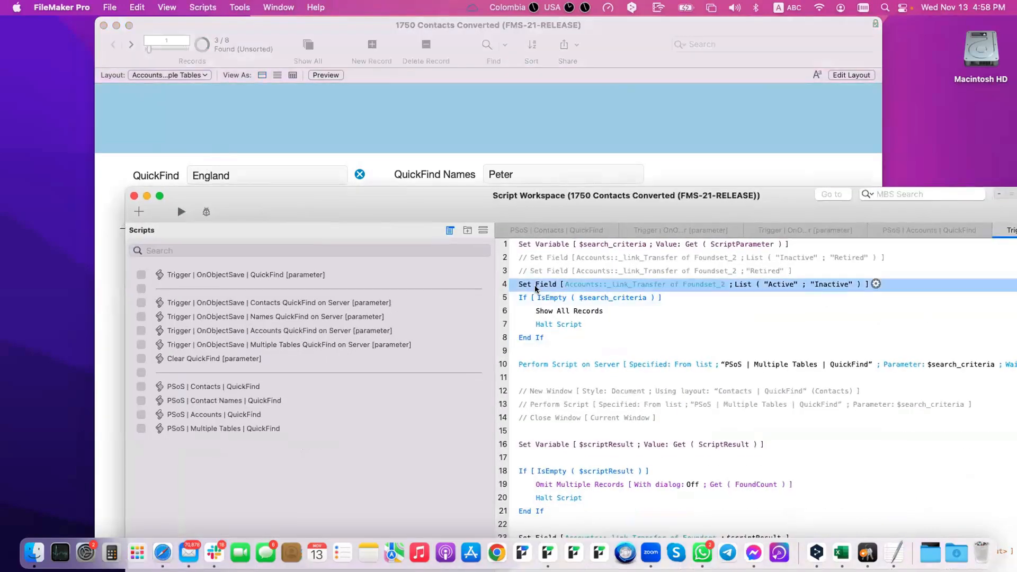
key(super+d)
click(644, 298)
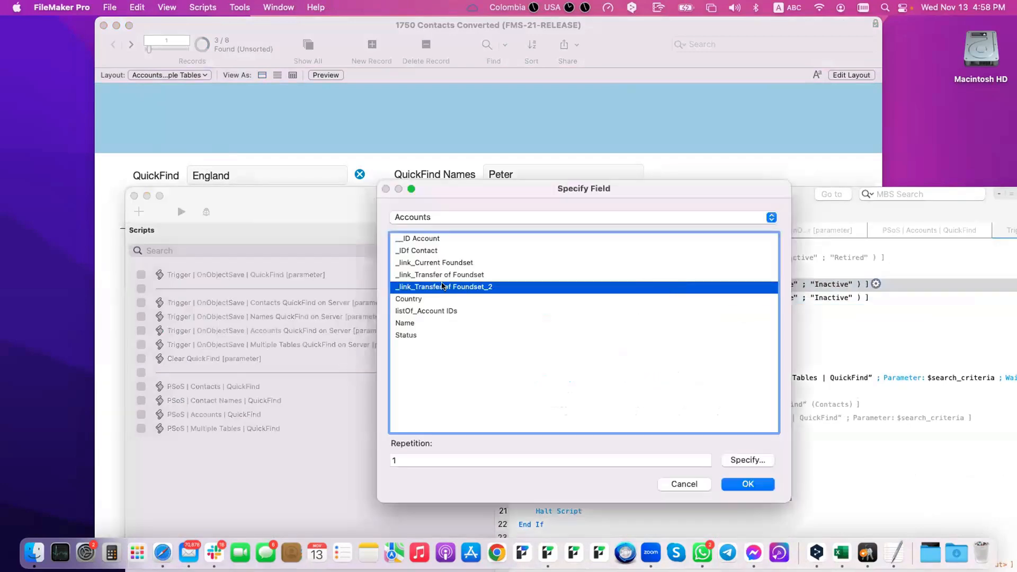
double_click(444, 271)
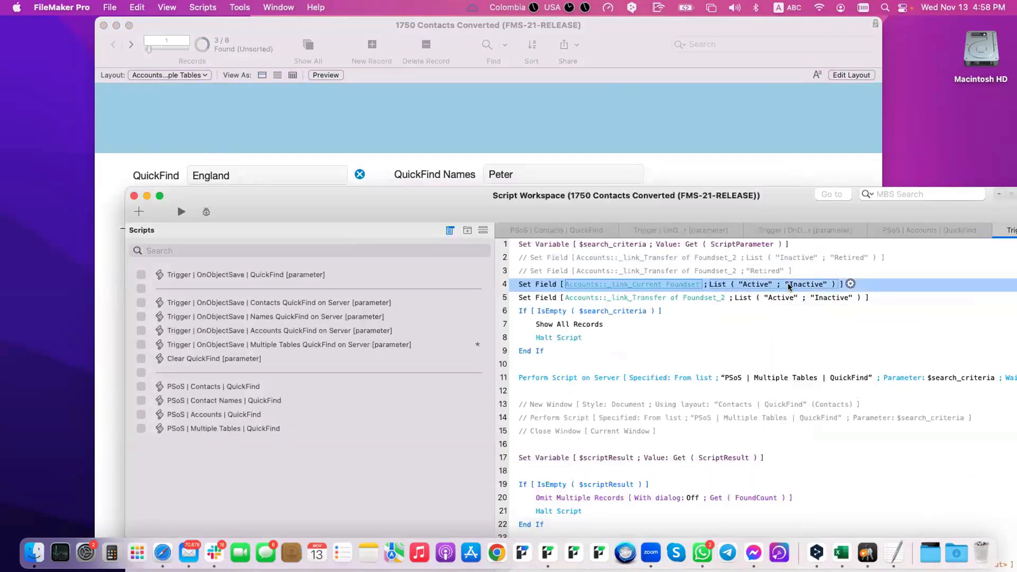
Step: Set the step's calculation to Accounts::listOf_Account IDs and save the script
click(723, 288)
key(super+a)
double_click(160, 294)
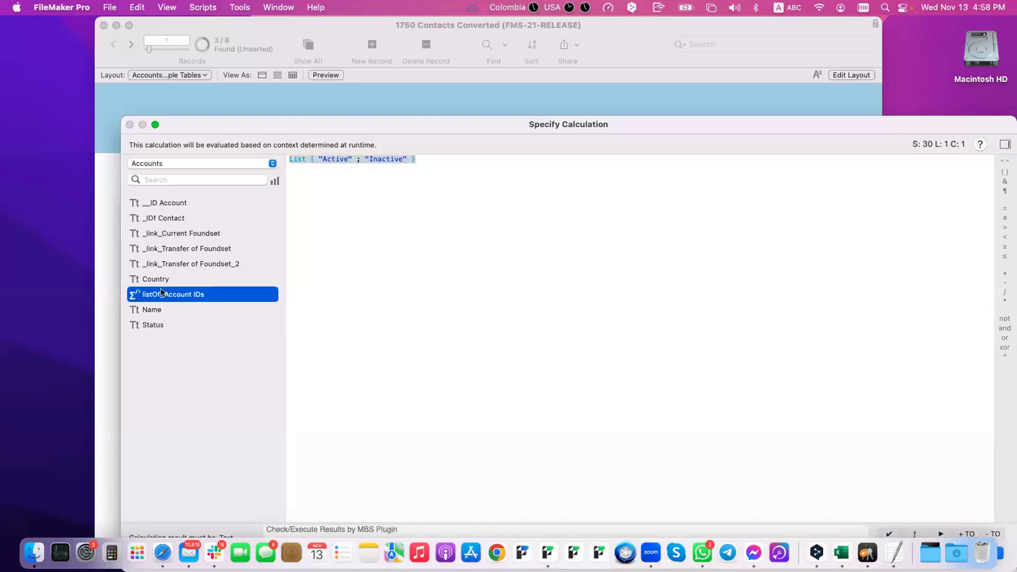
key(Return)
key(super+s)
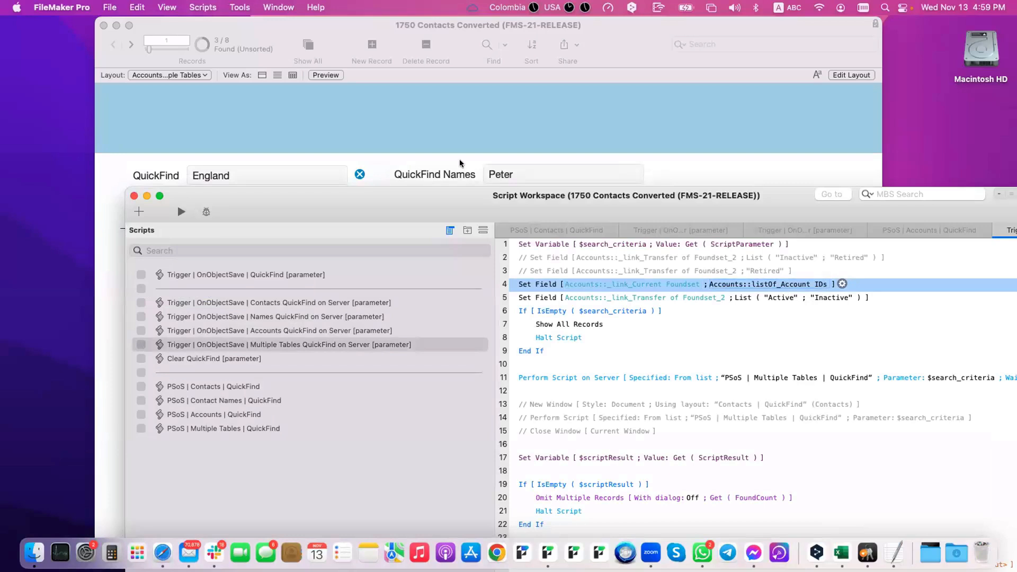
click(421, 136)
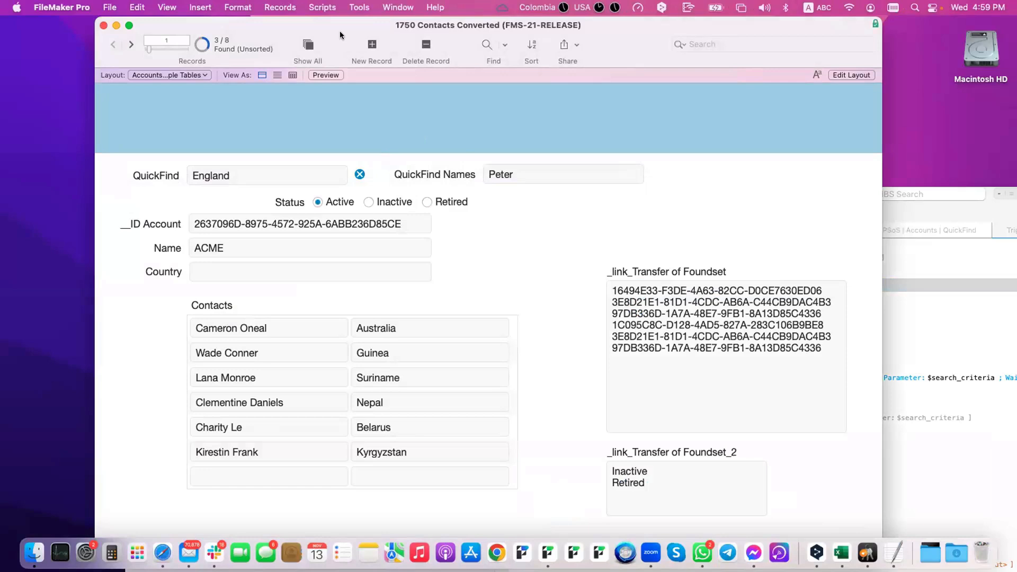
Step: Switch to the standard menu set and place the listOf_Account IDs field on the Accounts layout
click(365, 7)
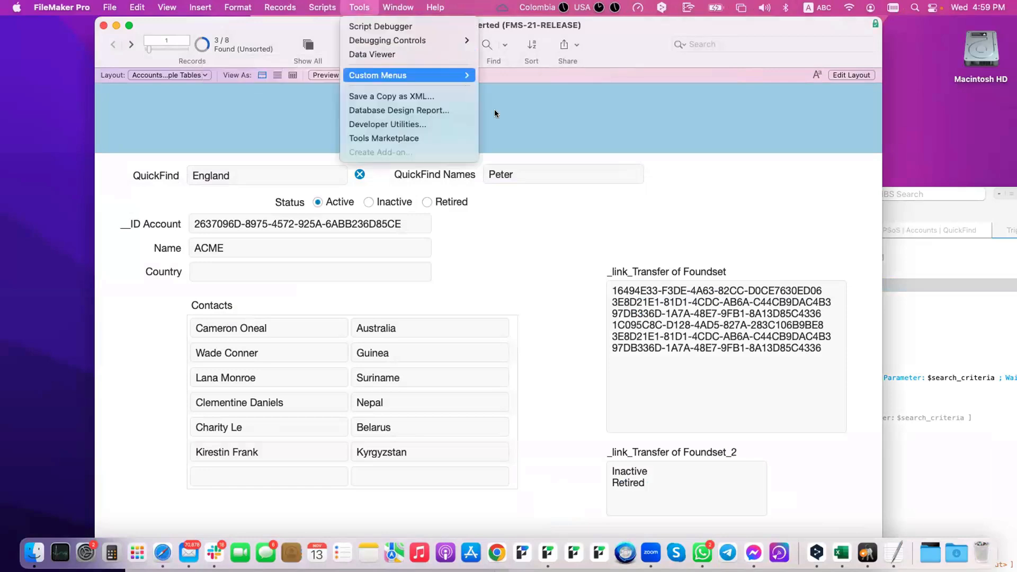
click(554, 74)
key(super+l)
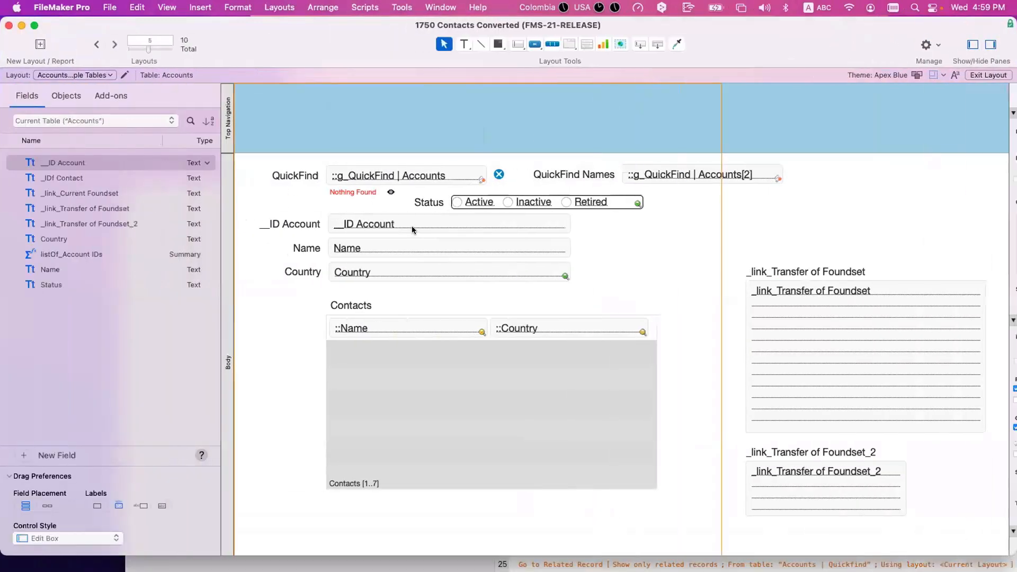
scroll(412, 226, right, 9)
drag(631, 151, 799, 160)
drag(583, 261, 715, 273)
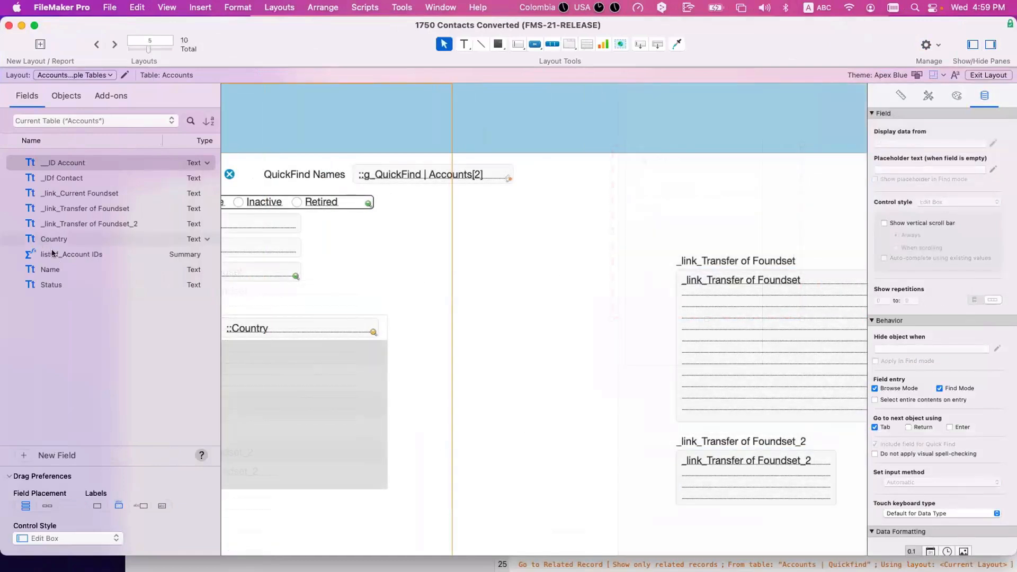
drag(53, 253, 539, 475)
click(513, 271)
key(super+b)
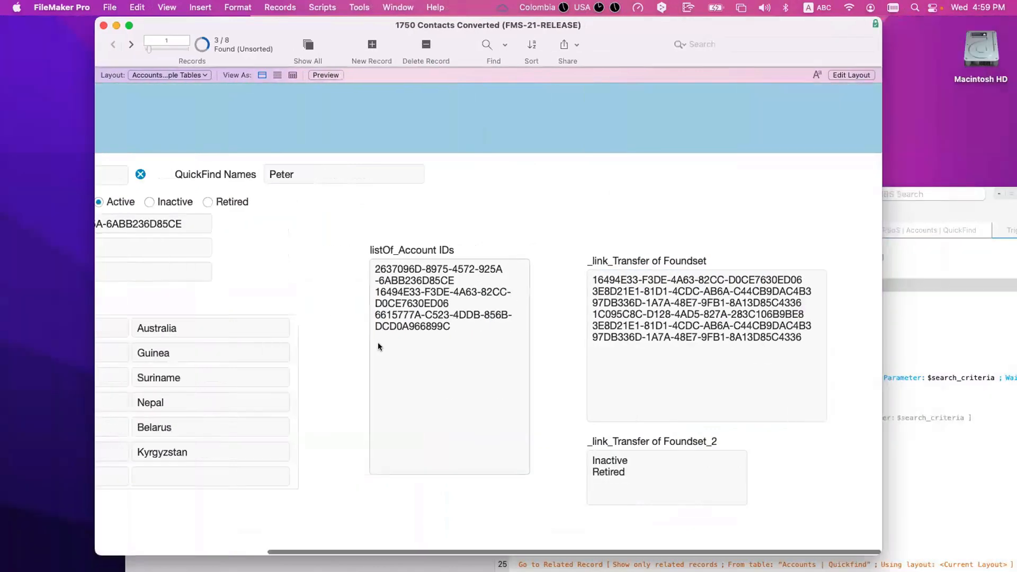
Step: Shift the listOf_Account IDs field and label left, widen the field, and check it in Browse mode
key(super+l)
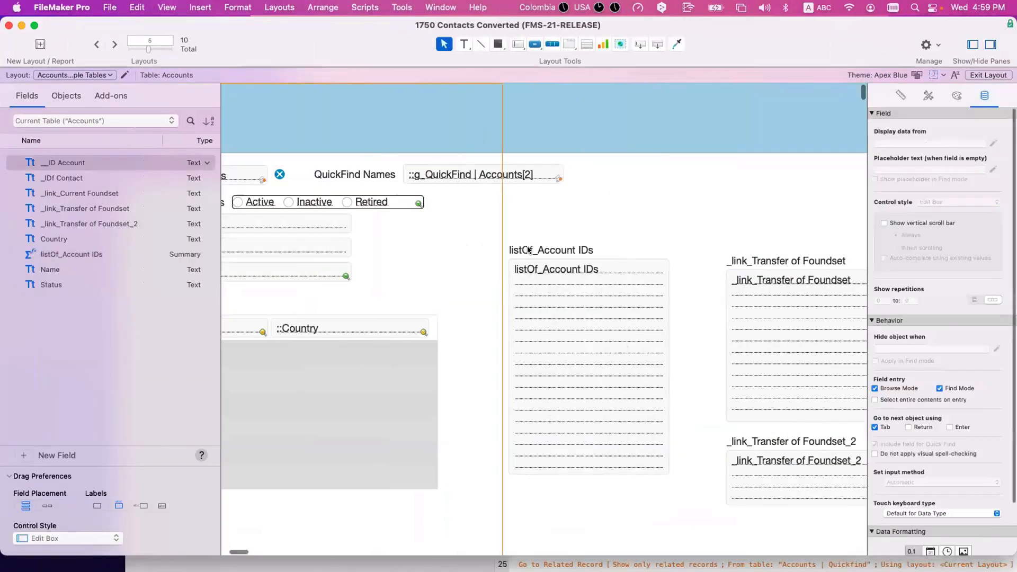
click(524, 324)
drag(524, 324, 477, 326)
click(638, 361)
click(608, 368)
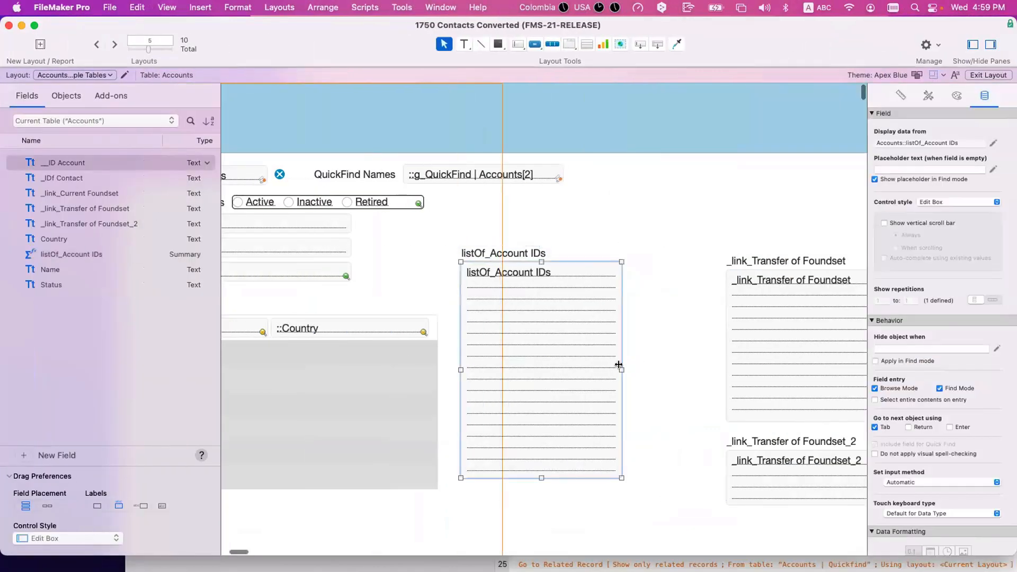
drag(622, 370, 708, 371)
key(super+b)
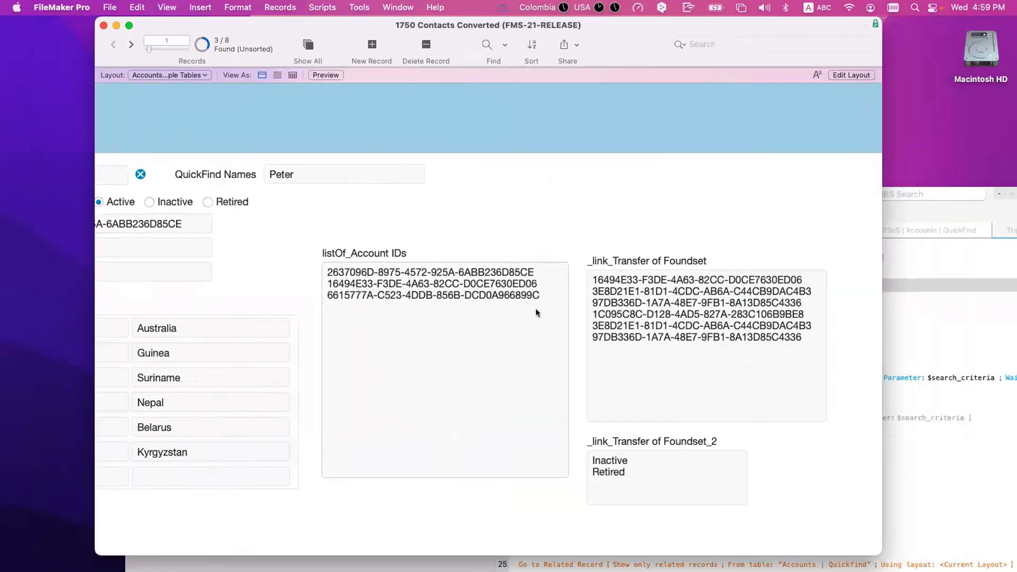
scroll(395, 274, left, 5)
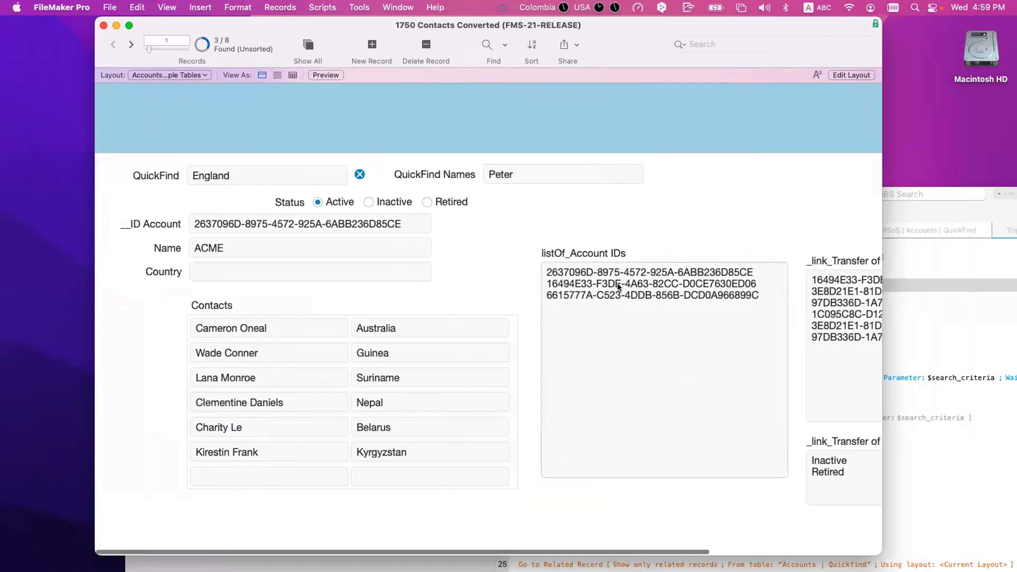
click(208, 224)
click(131, 45)
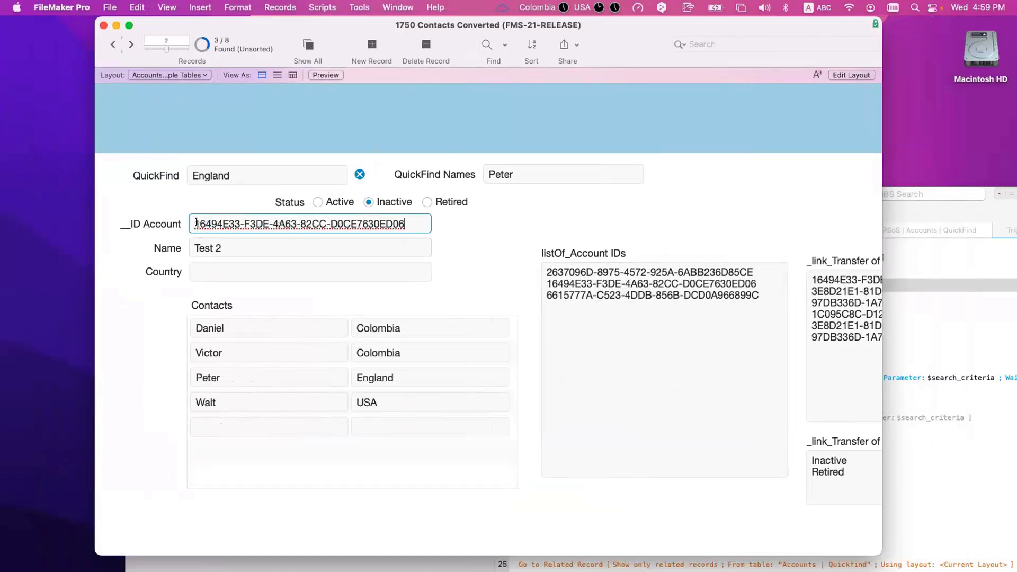
click(577, 287)
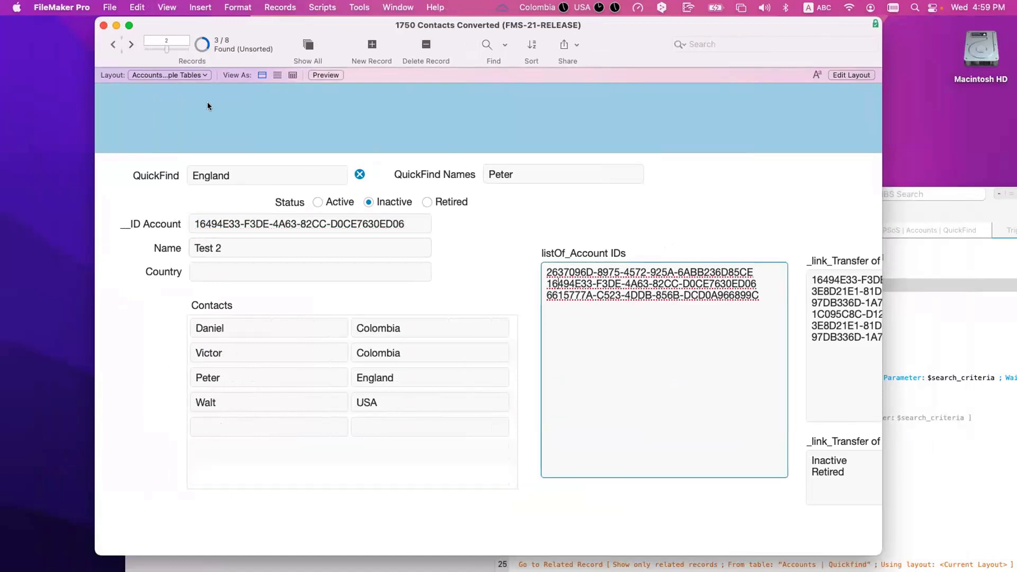
click(128, 44)
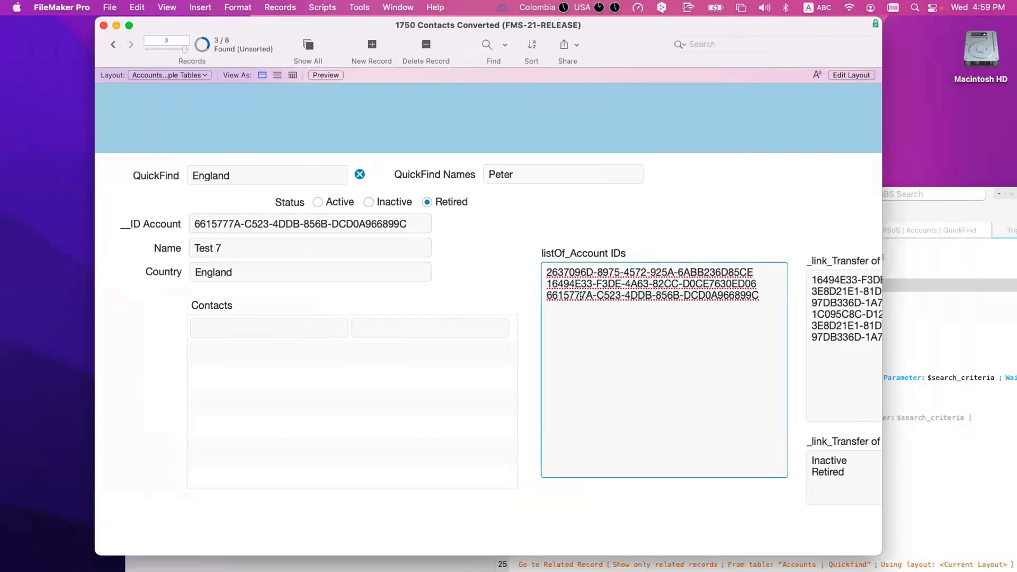
click(202, 44)
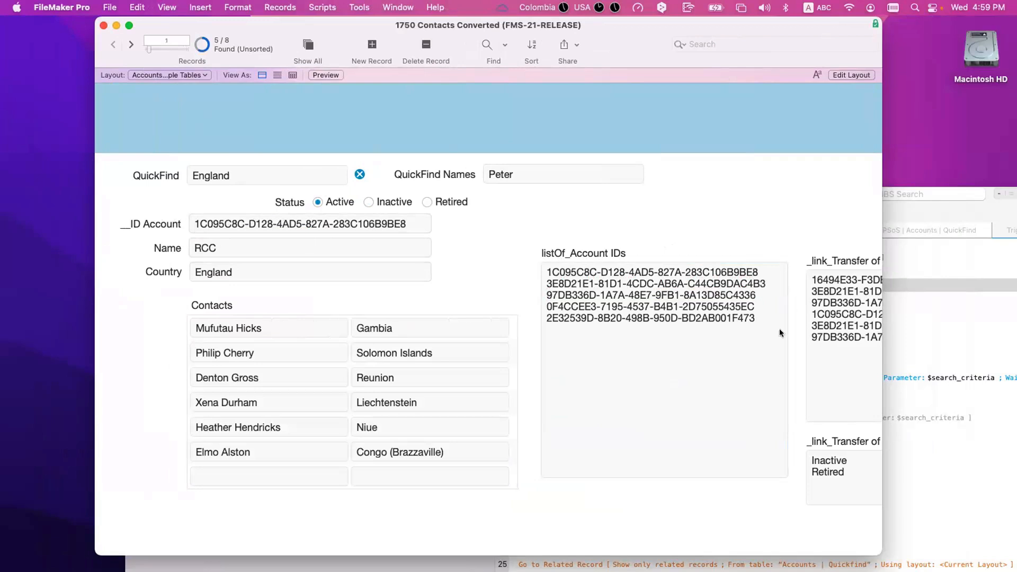
click(753, 343)
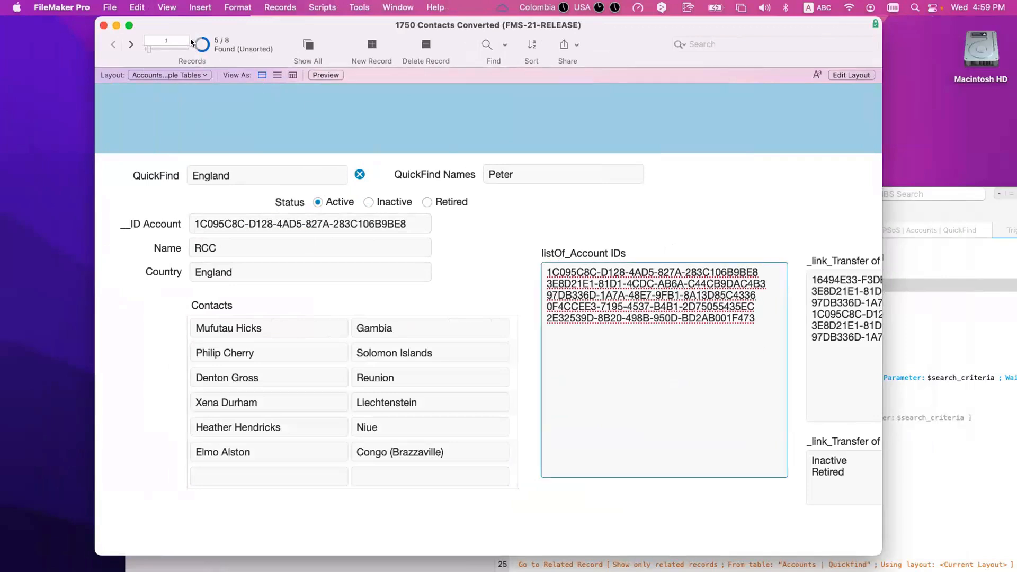
click(191, 38)
click(775, 299)
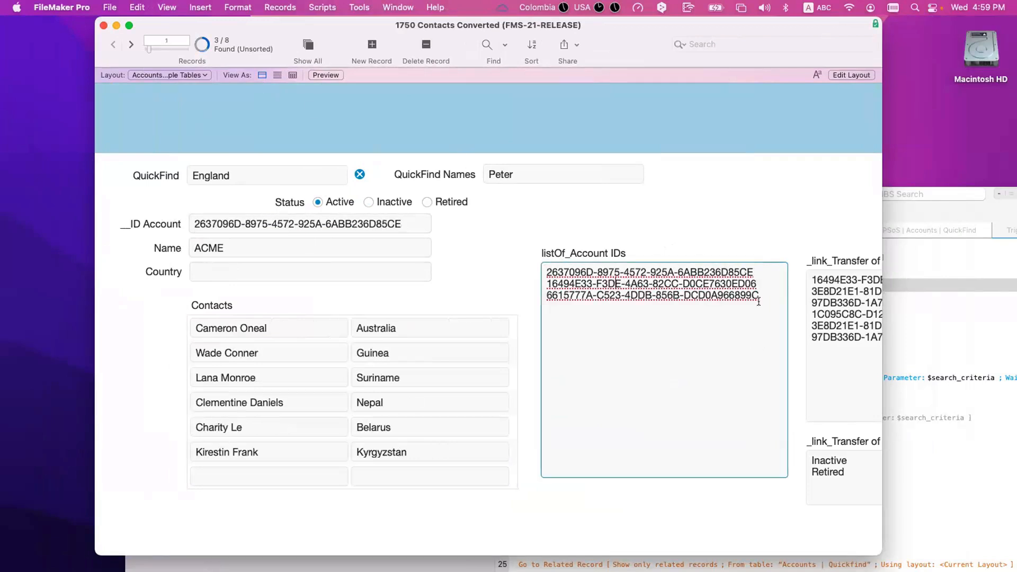
drag(707, 292, 532, 270)
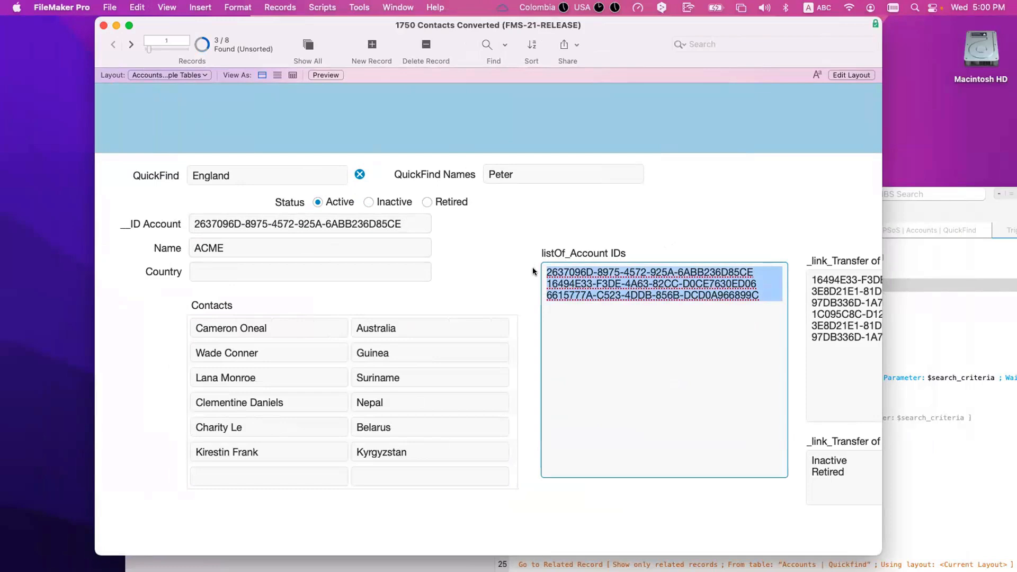
Step: In Layout mode, widen the _link_Current Foundset field to 415 pt
scroll(532, 271, right, 5)
key(super+l)
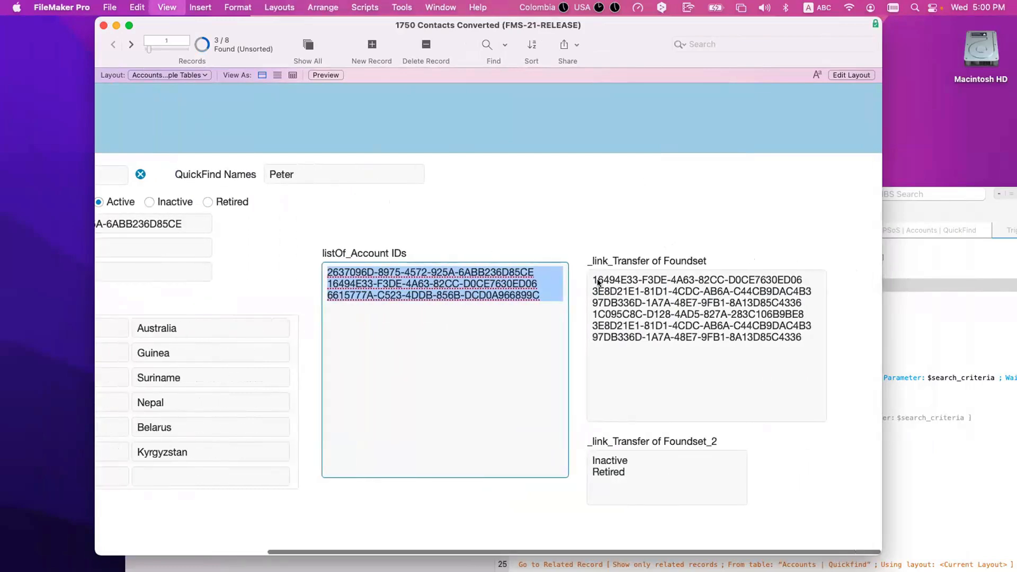
scroll(600, 286, right, 4)
click(604, 320)
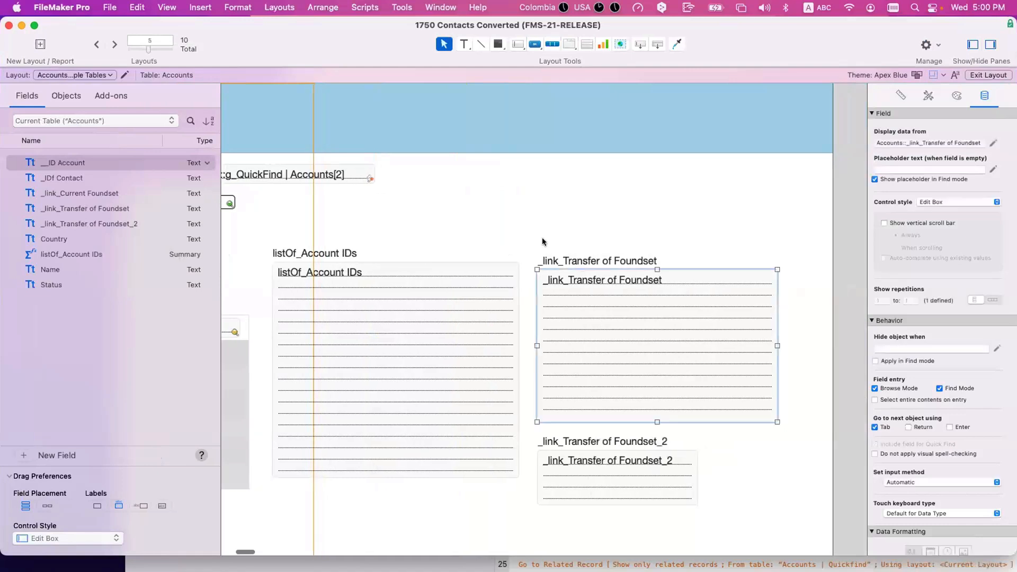
drag(697, 212, 577, 161)
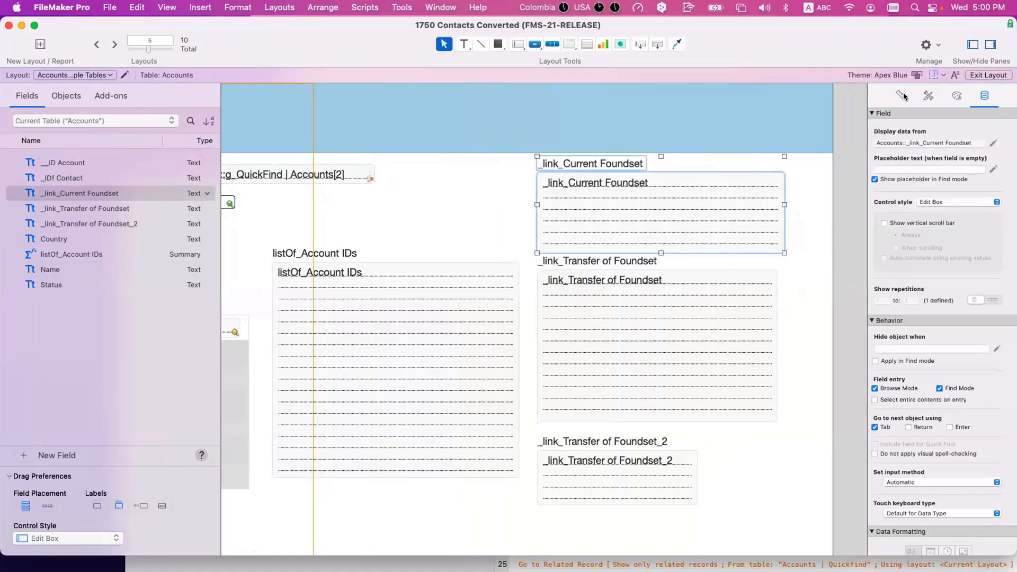
Step: Unlock the left and top autosizing anchors for the listOf_Account IDs field and label
click(902, 95)
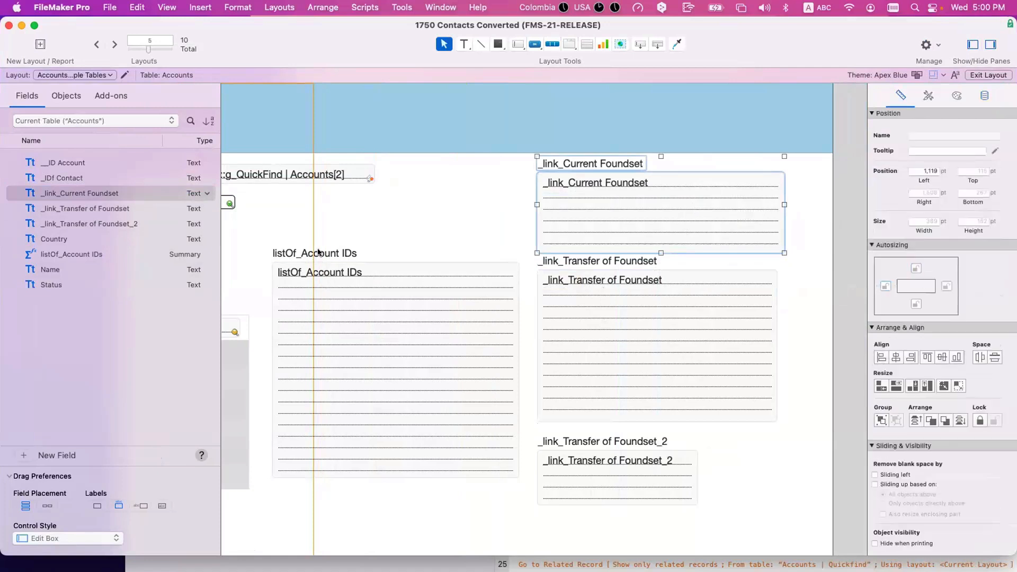
drag(324, 243, 337, 279)
click(887, 286)
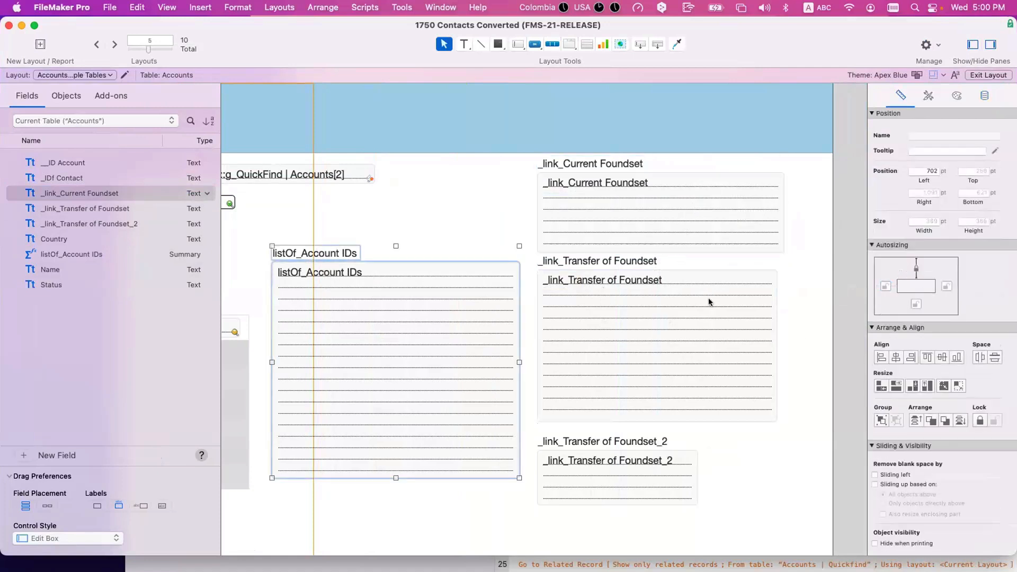
click(915, 268)
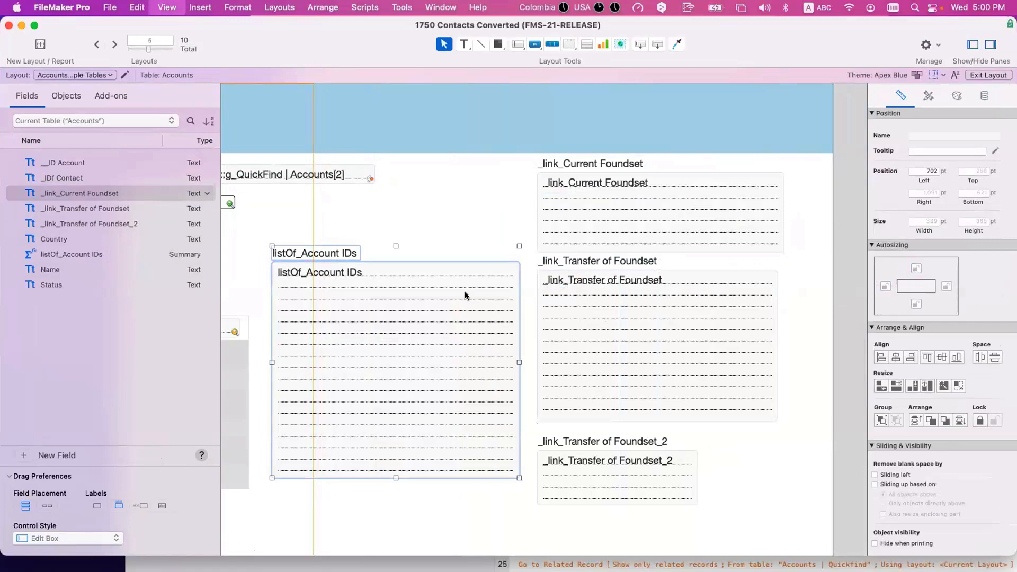
key(super+b)
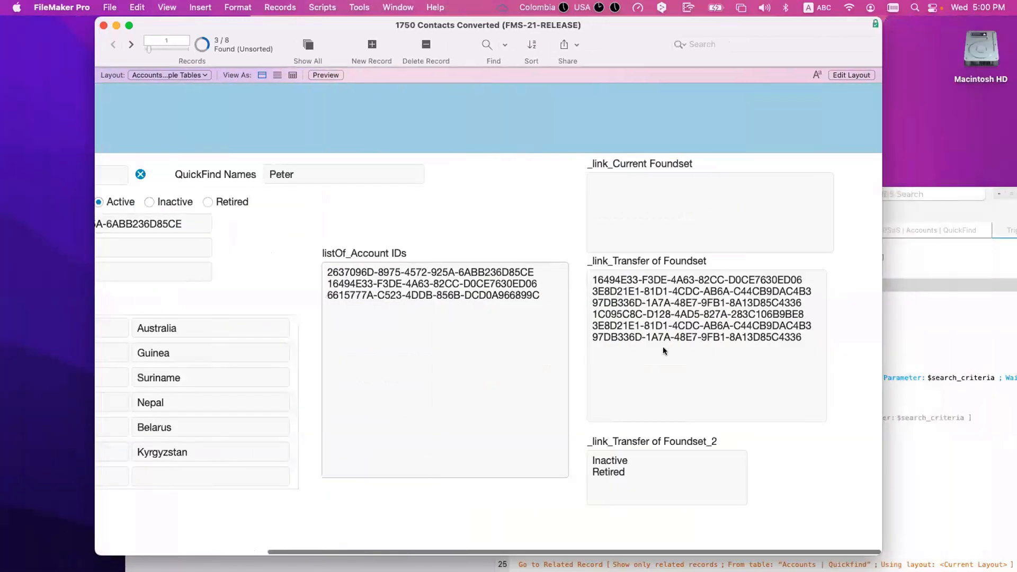
Step: Clear both _link_Transfer of Foundset fields and enlarge the database window
click(663, 346)
key(super+a)
key(BackSpace)
click(652, 468)
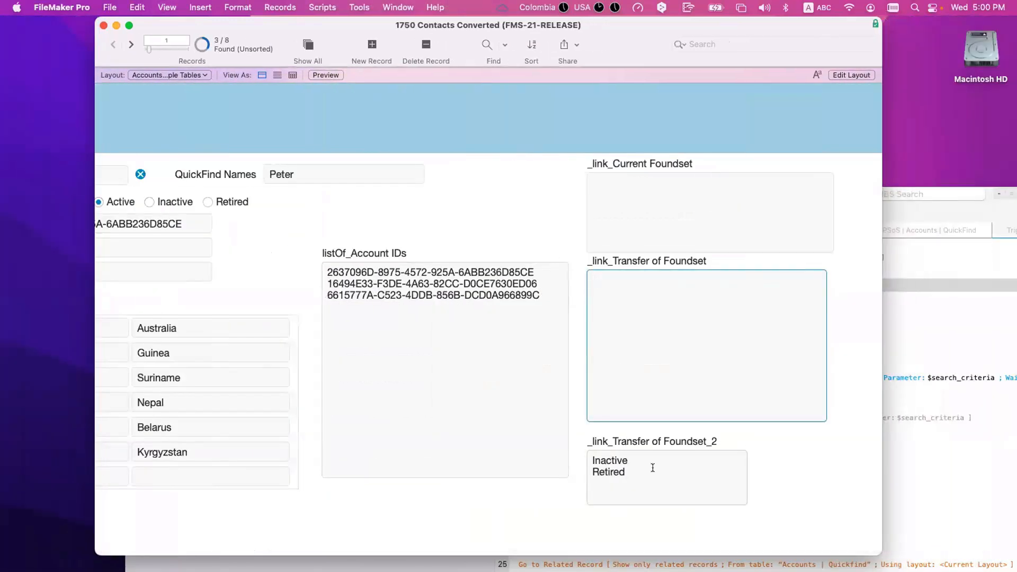
key(super+a)
key(BackSpace)
click(523, 230)
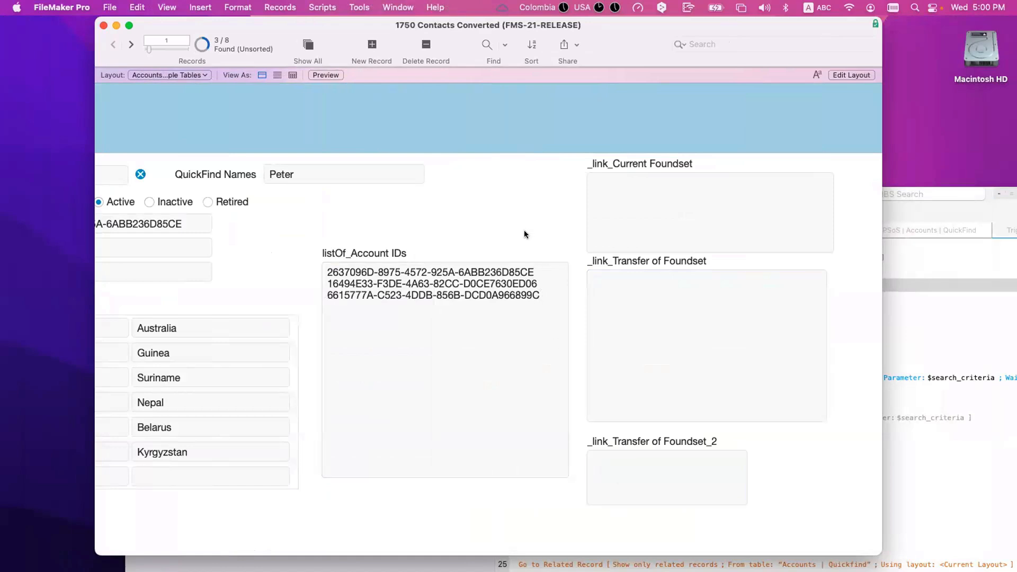
scroll(525, 230, left, 8)
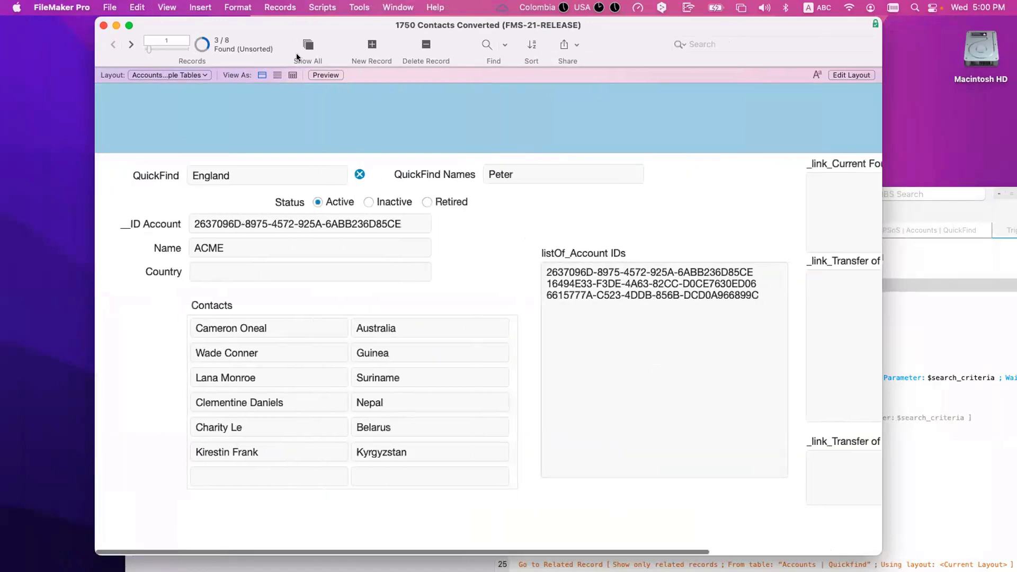
drag(219, 18, 140, 18)
drag(802, 362, 894, 363)
Step: Run the QuickFind trigger script in the Script Debugger through the step filling _link_Current Foundset
click(180, 169)
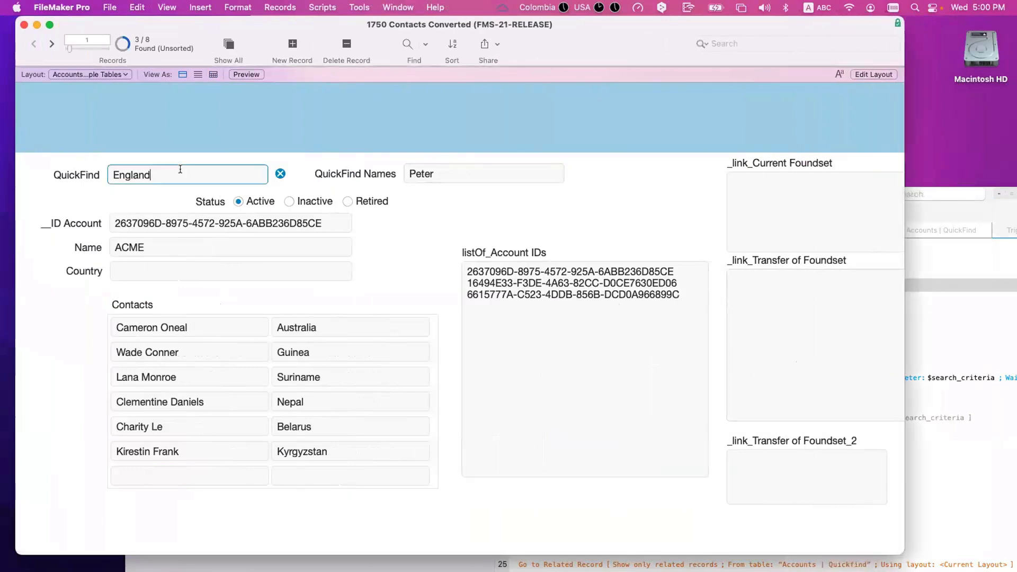
click(325, 7)
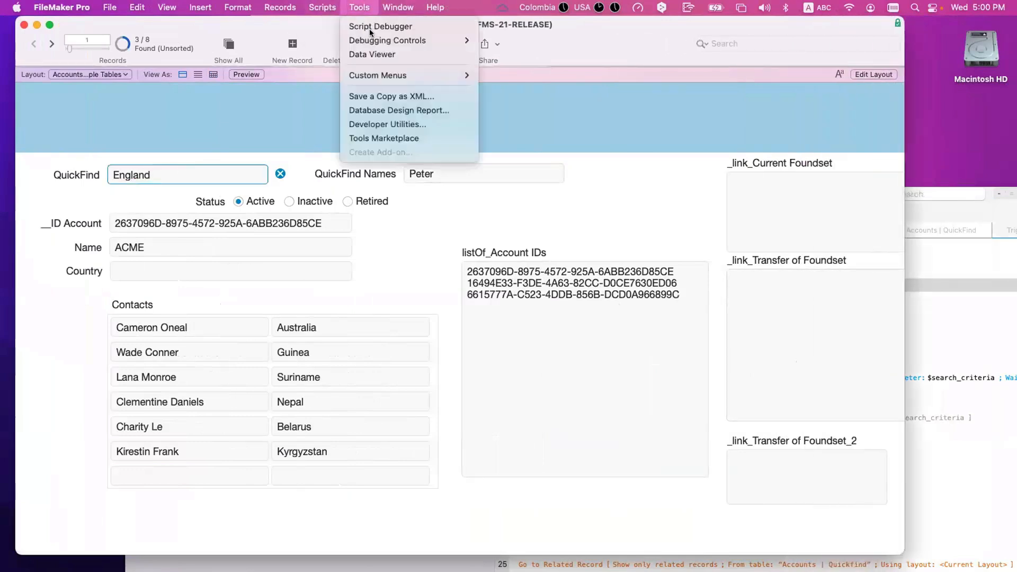
click(372, 27)
click(332, 97)
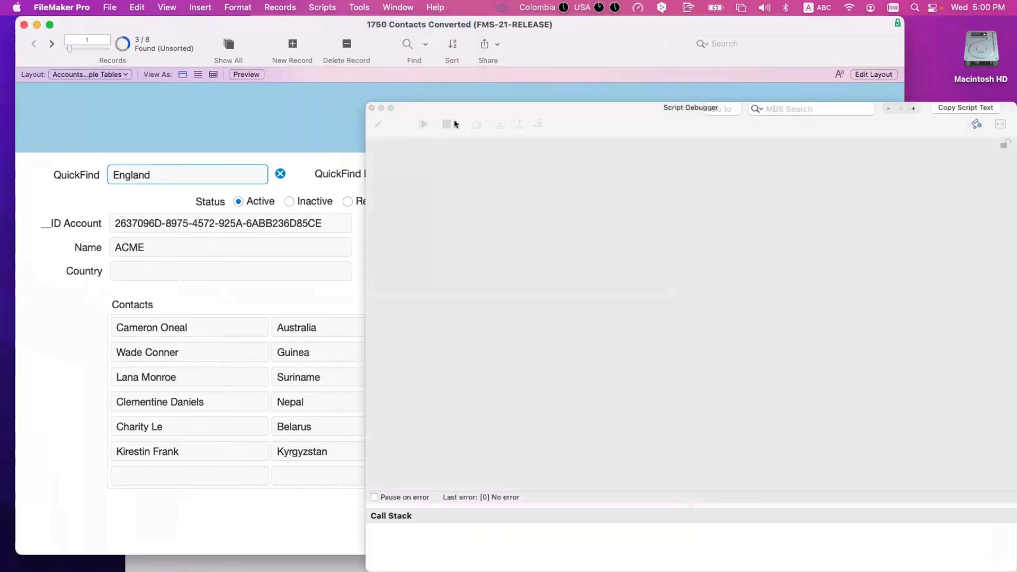
click(499, 125)
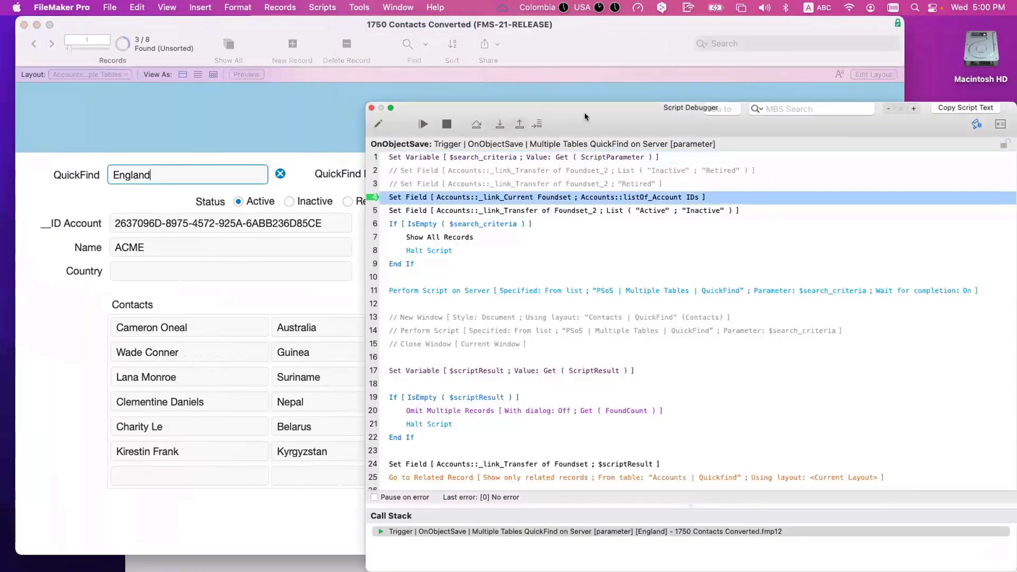
drag(585, 117, 615, 324)
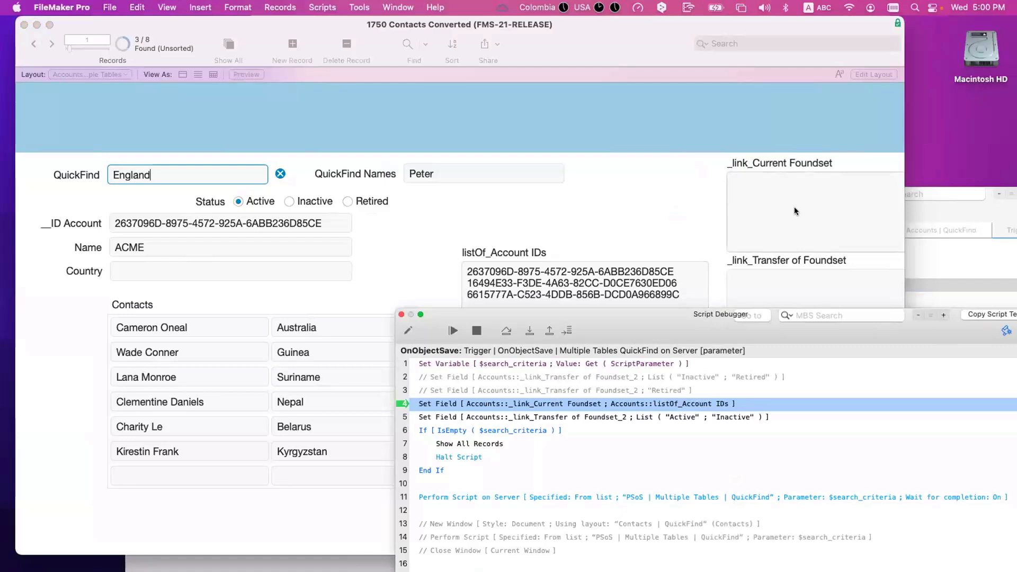
drag(765, 314, 781, 493)
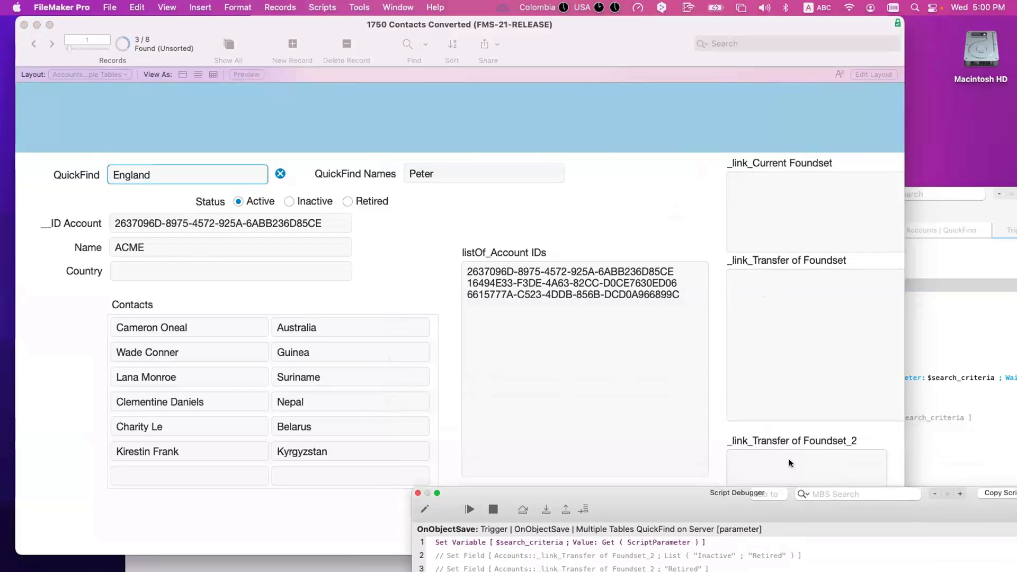
drag(695, 494, 615, 238)
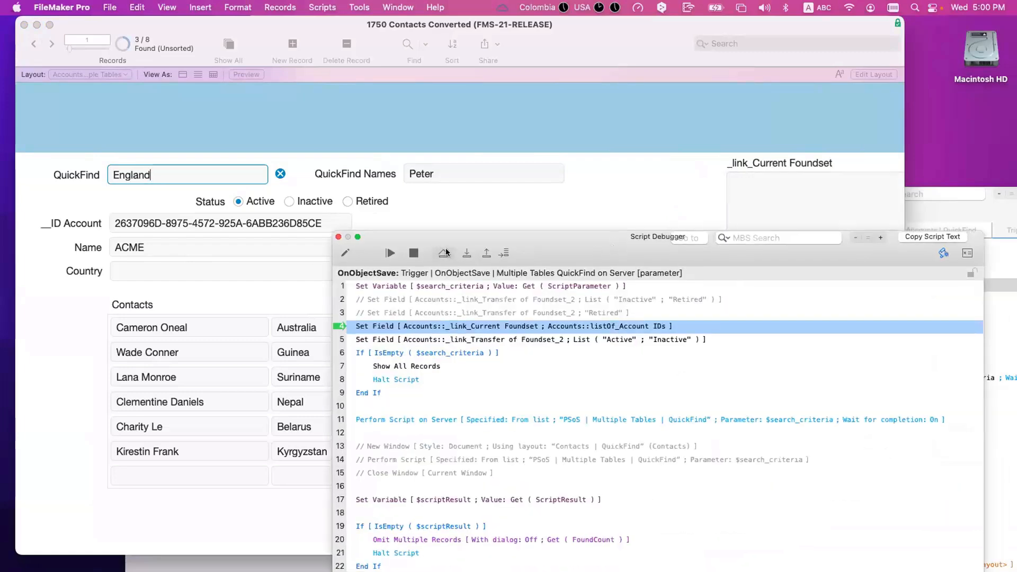
click(461, 254)
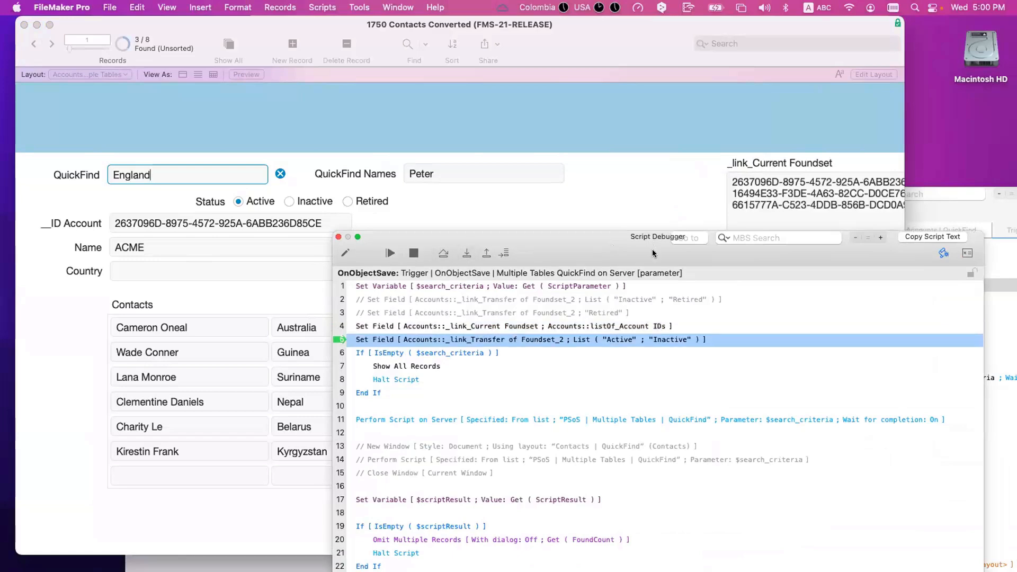
drag(655, 243, 666, 299)
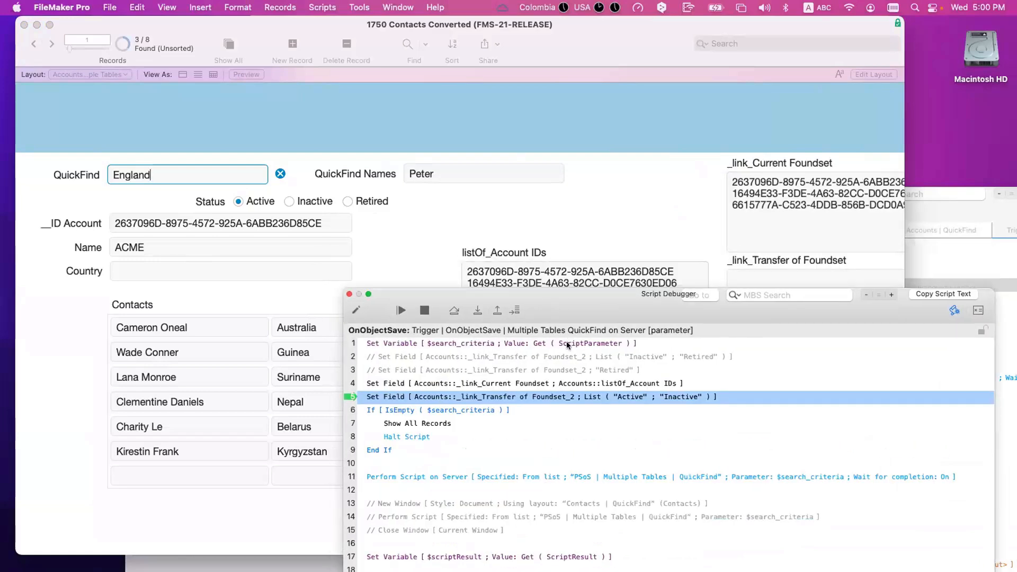
drag(567, 294, 571, 342)
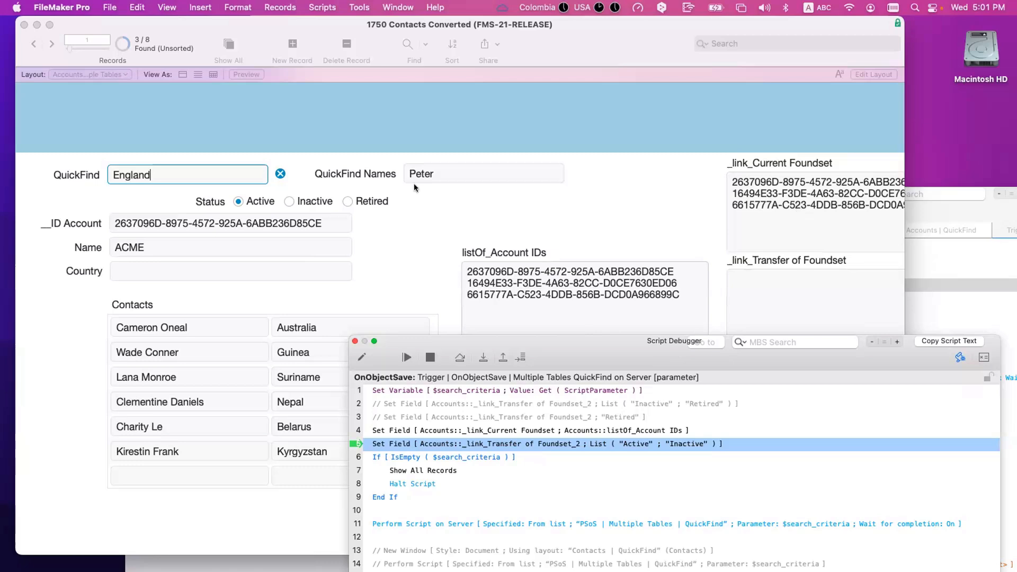
drag(668, 357, 355, 97)
Step: Step through the status, server QuickFind and related-records steps until Halt Script ends the run
click(162, 99)
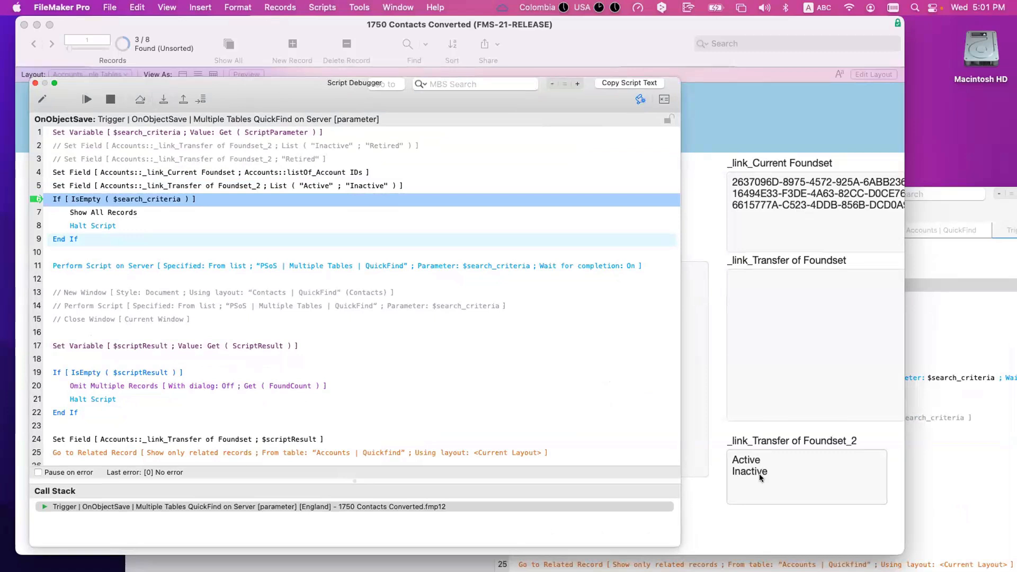
click(162, 99)
click(162, 100)
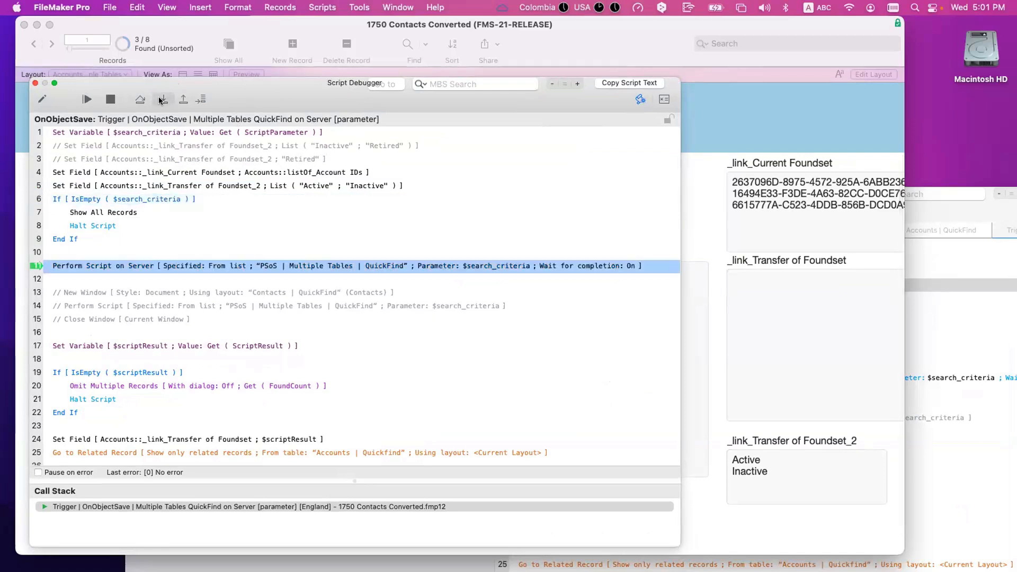
click(162, 99)
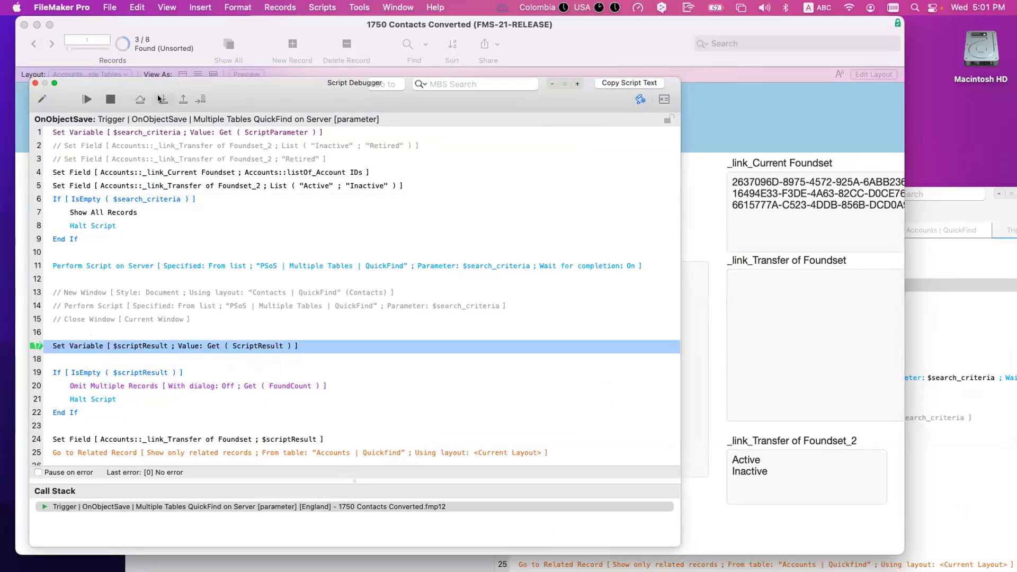
click(162, 99)
click(158, 100)
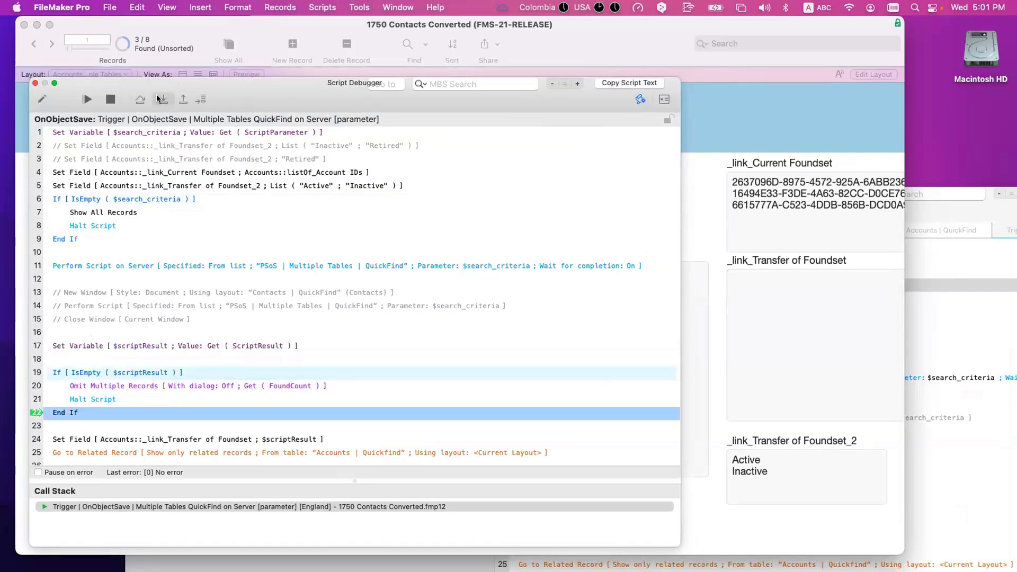
click(158, 100)
click(157, 100)
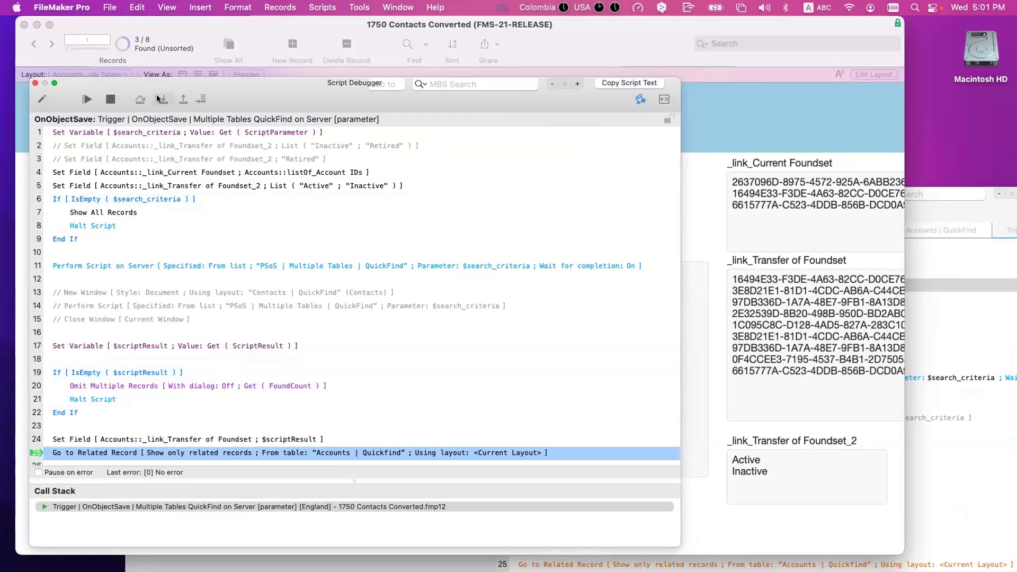
drag(158, 100, 562, 102)
click(563, 103)
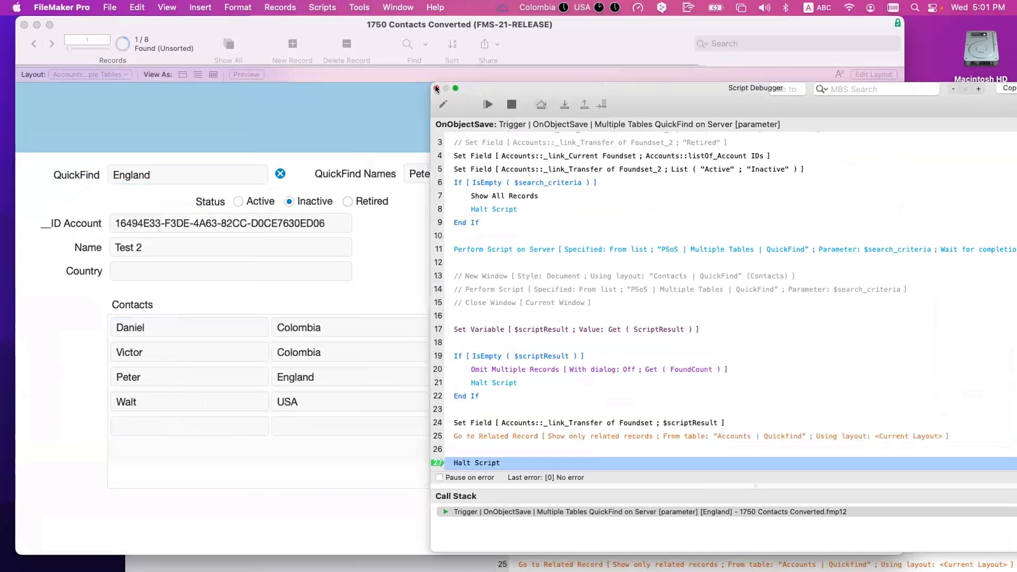
click(558, 103)
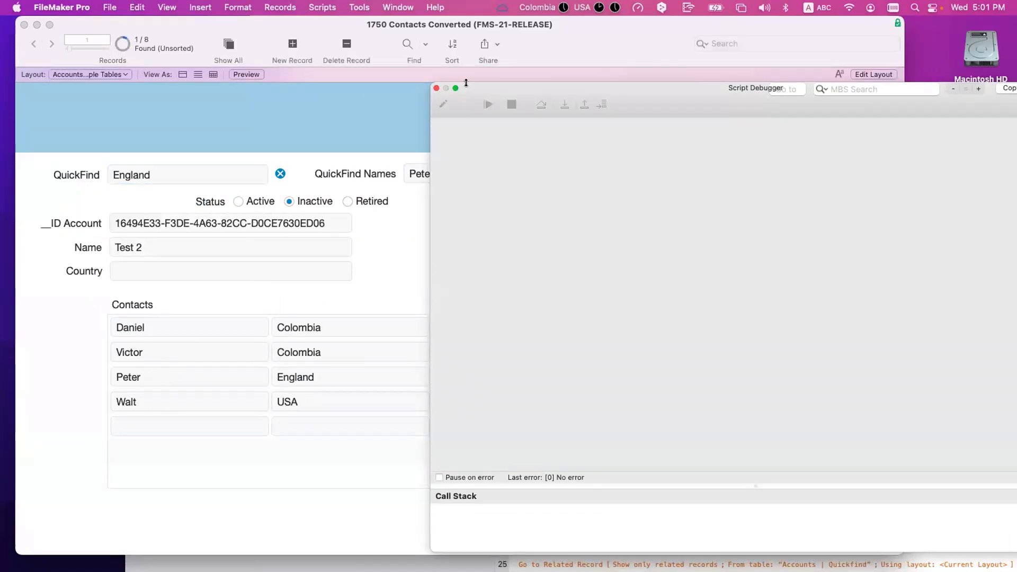
Step: Close the debugger and compare the account ID with the IDs in the foundset fields
click(435, 88)
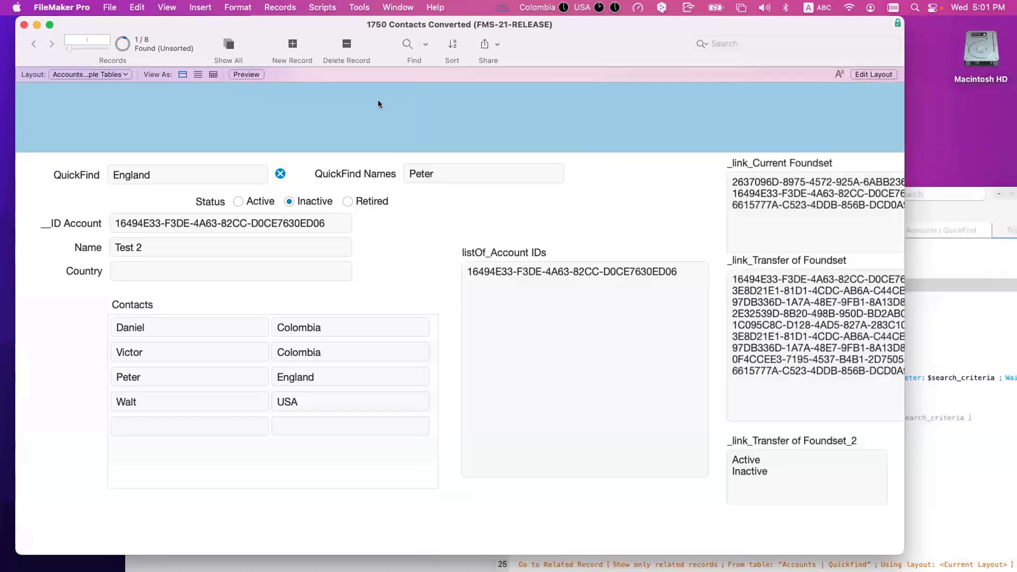
click(220, 217)
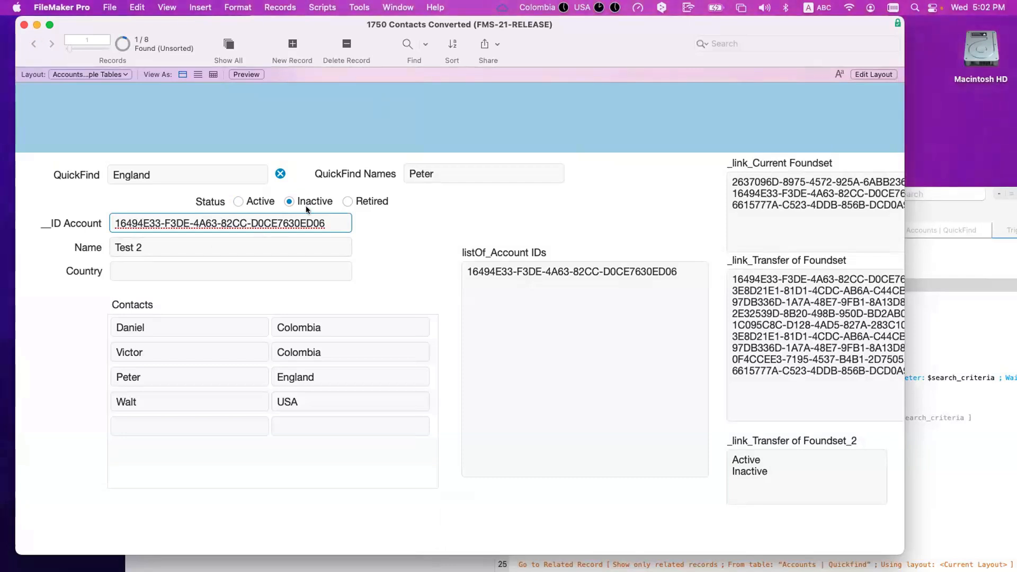
click(751, 193)
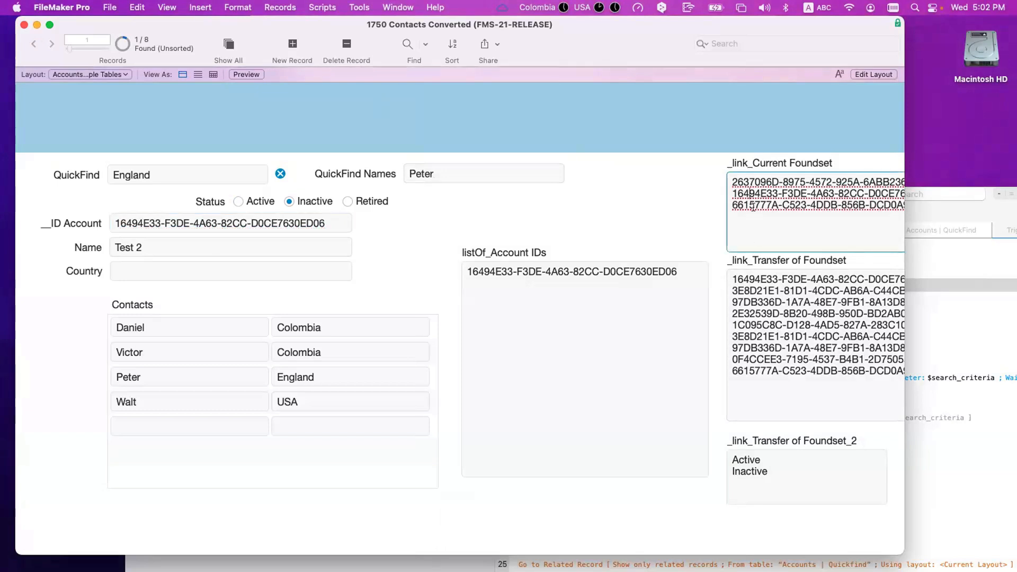
click(757, 278)
drag(759, 277, 730, 276)
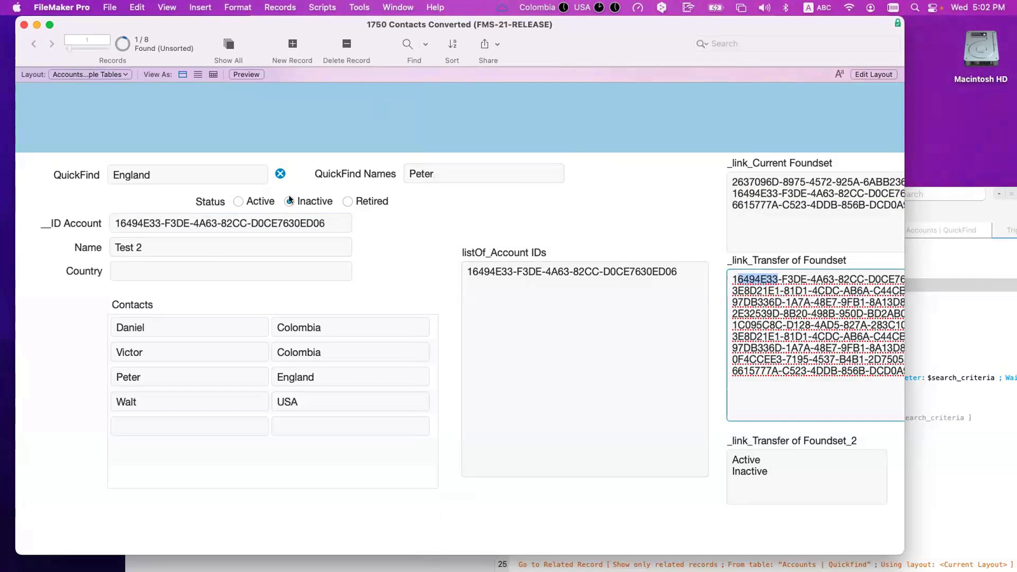
click(769, 467)
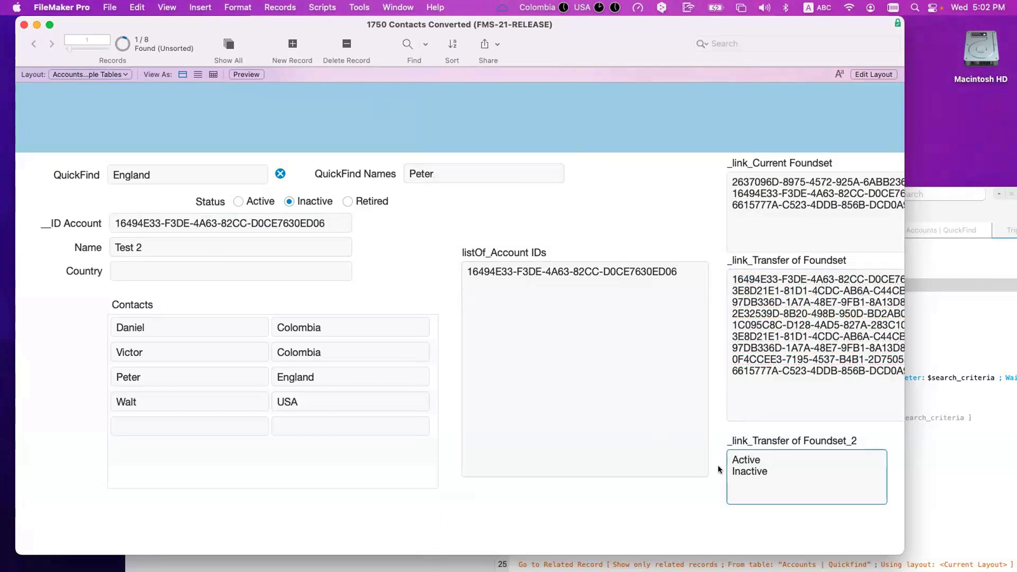
triple_click(738, 468)
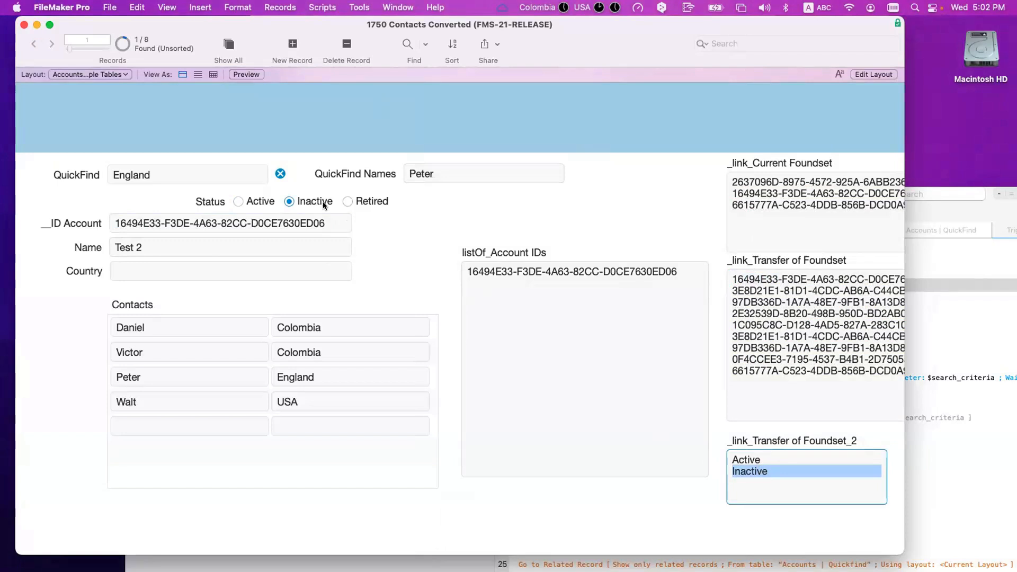
click(739, 217)
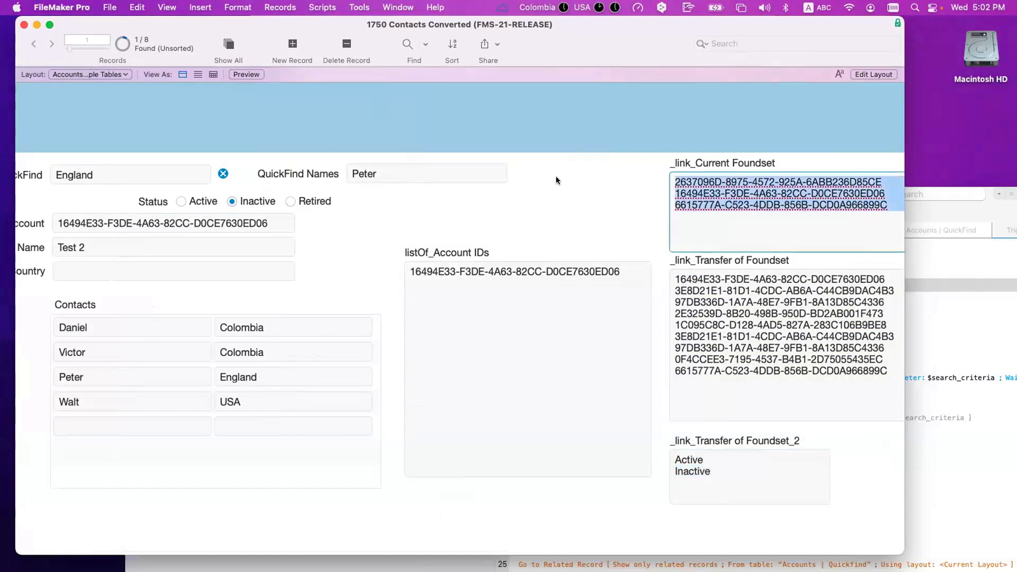
scroll(555, 176, left, 3)
click(585, 180)
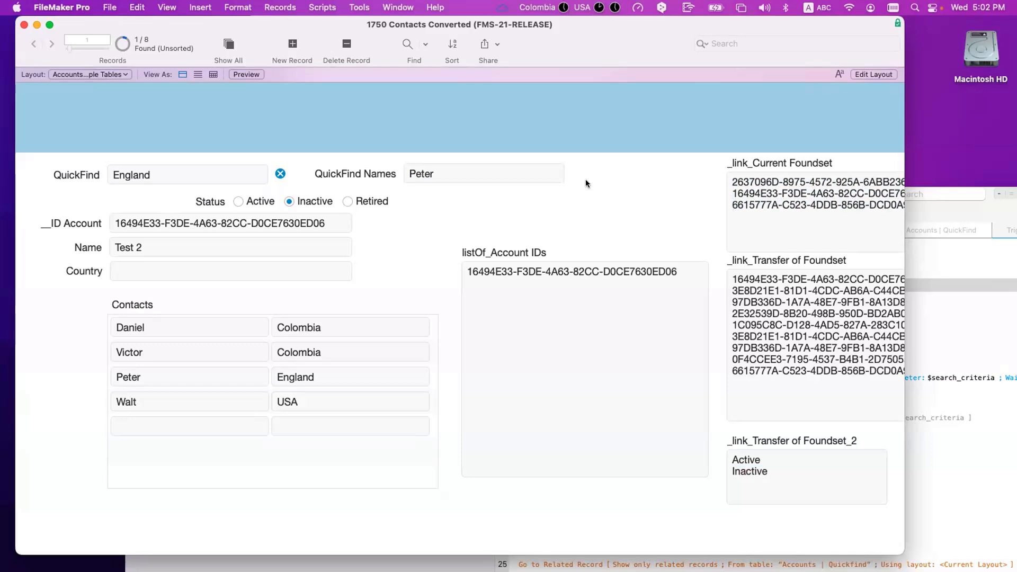
Step: Return to the Script Workspace's step setting _link_Current Foundset
scroll(586, 184, right, 5)
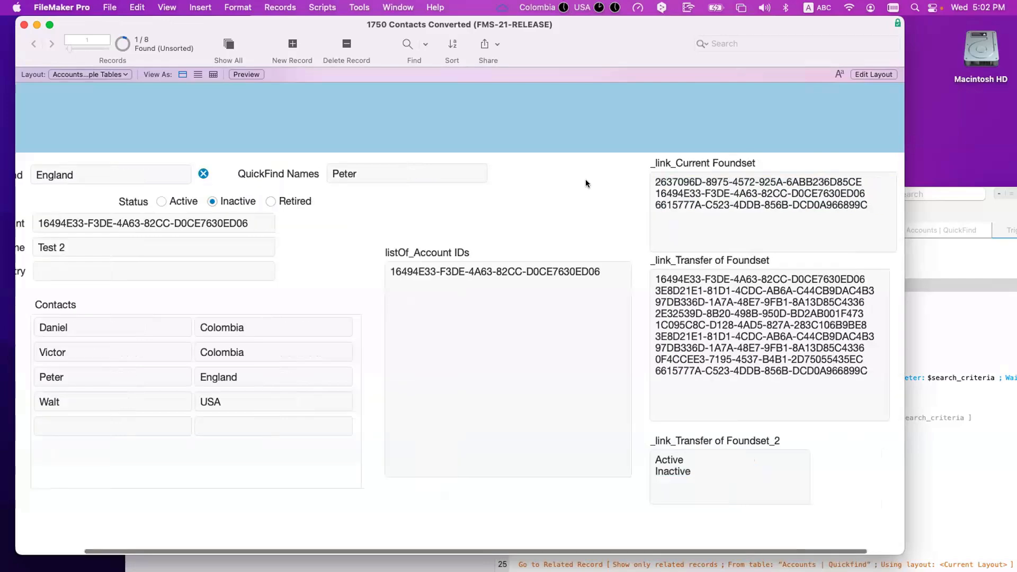
click(943, 309)
click(567, 283)
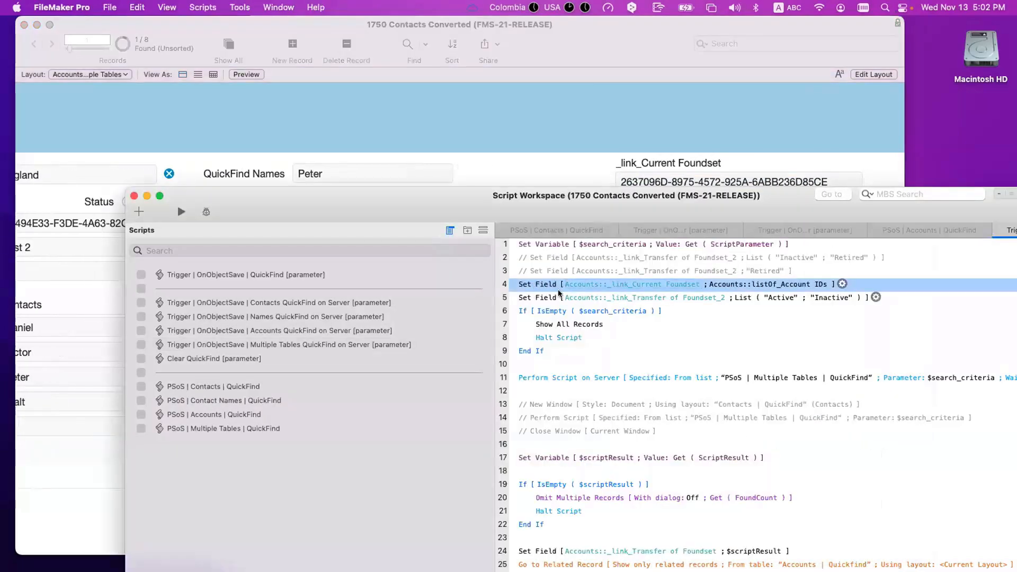
Step: Review the Accounts to Accounts | Quickfind relationship in Manage Database and close it unchanged
click(418, 119)
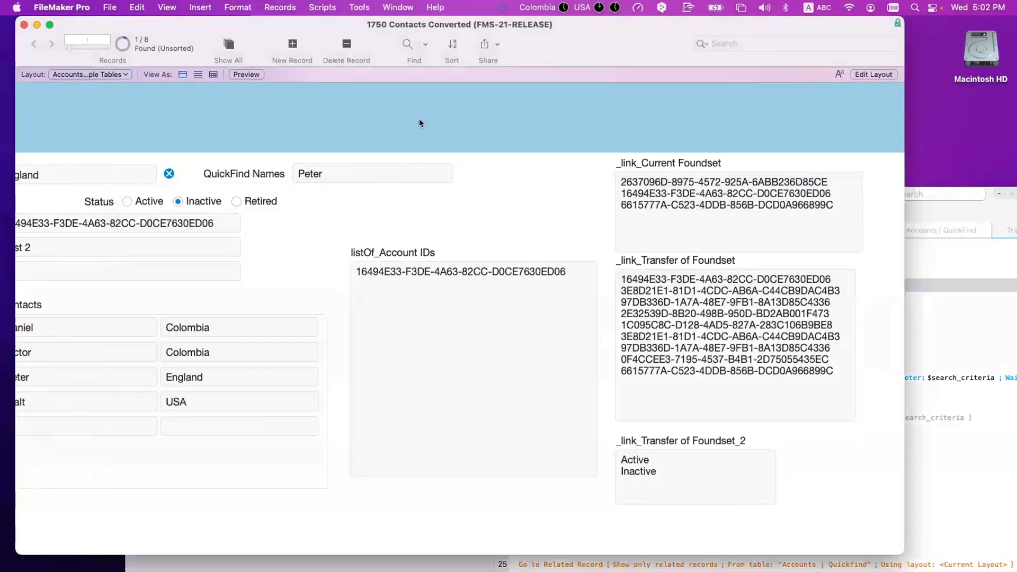
key(super+shift+d)
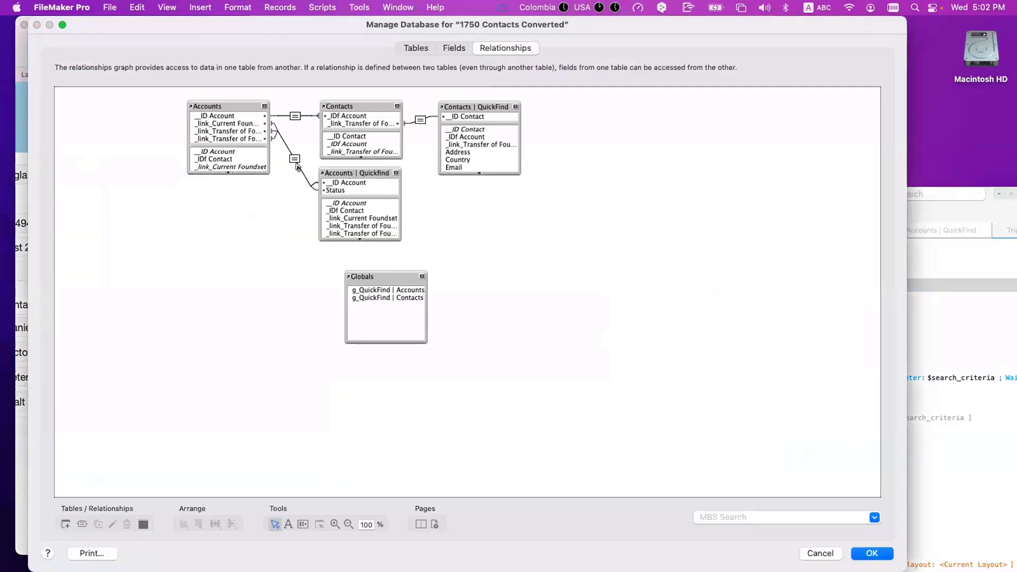
click(295, 159)
double_click(296, 160)
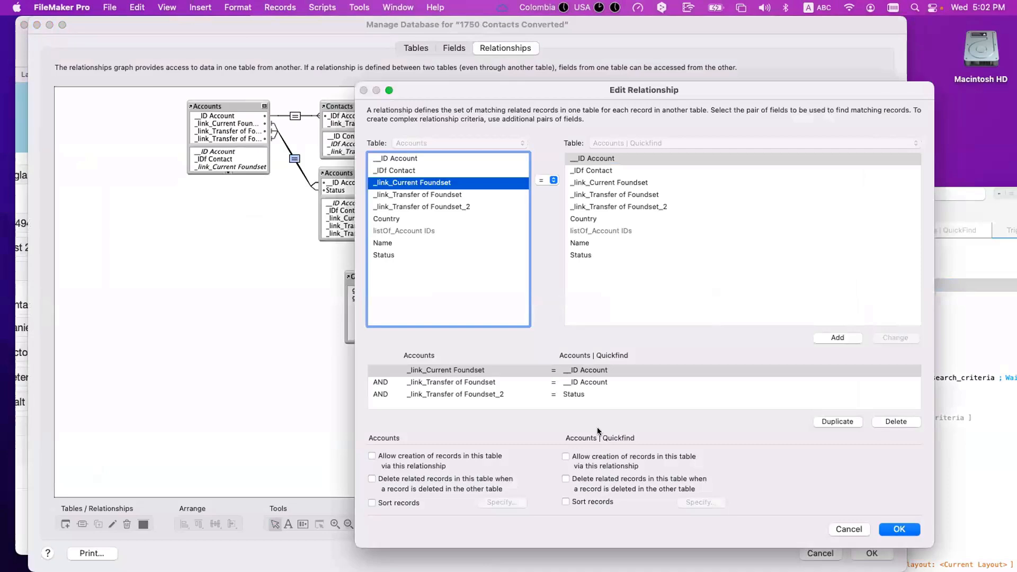
key(Escape)
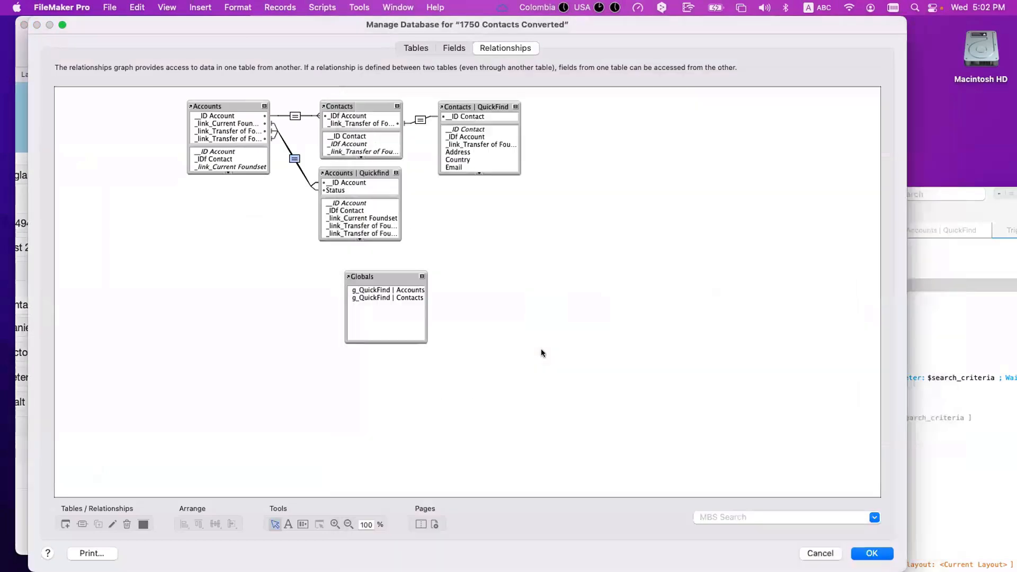
key(Escape)
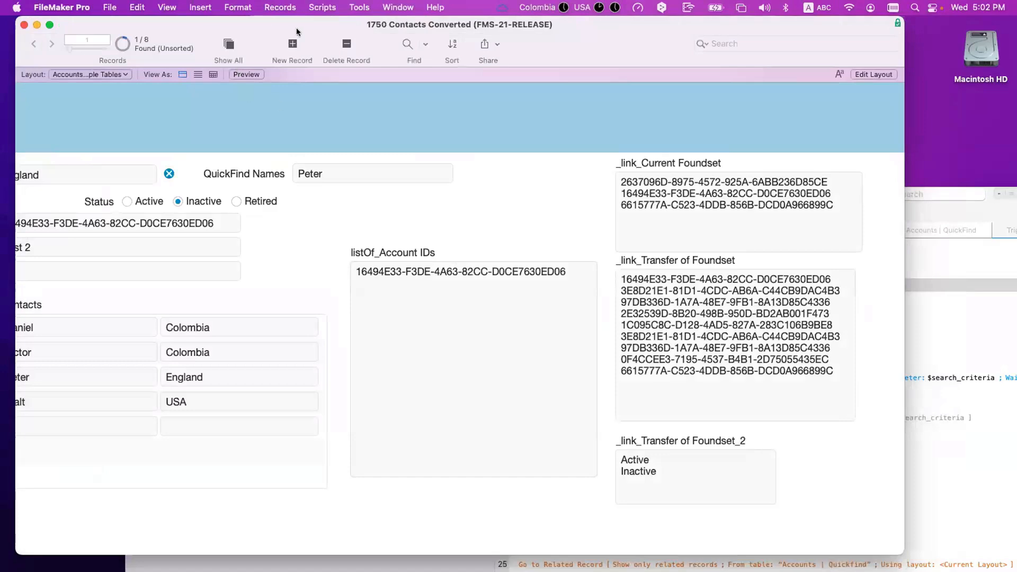
drag(296, 27, 380, 30)
Step: Retrigger the England QuickFind, then show all 8 accounts and go back to the first record
scroll(321, 126, left, 4)
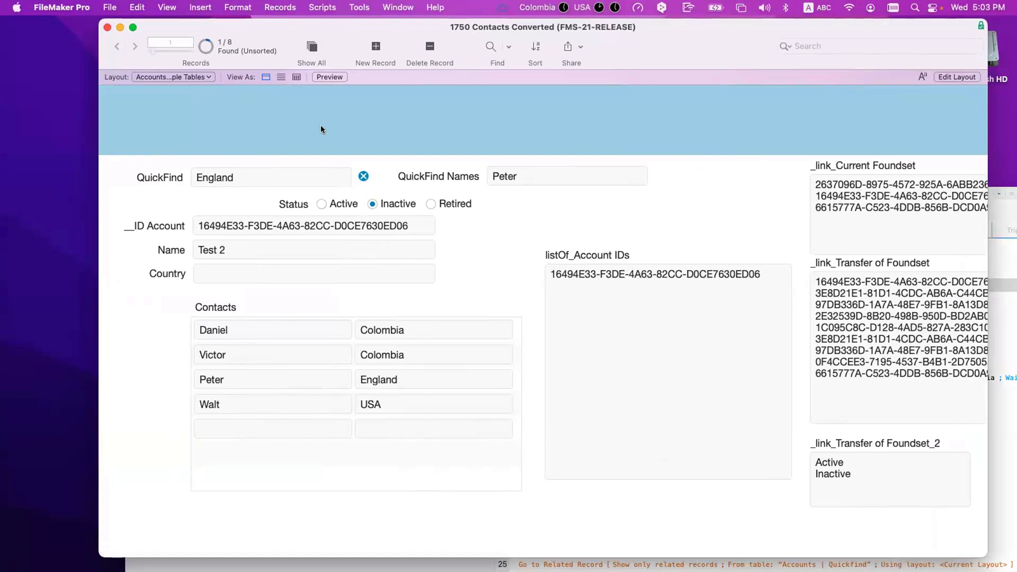
click(310, 49)
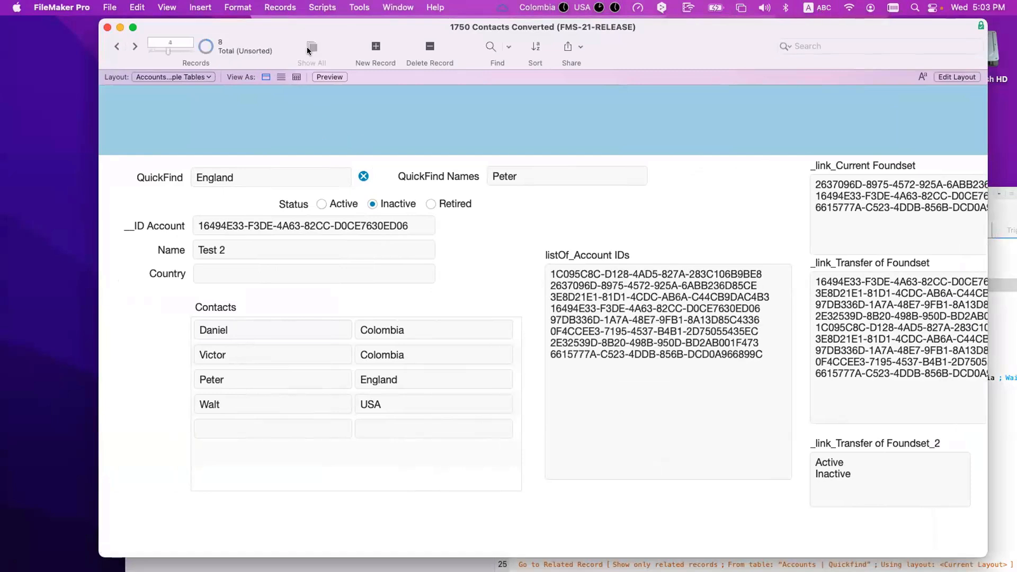
click(236, 178)
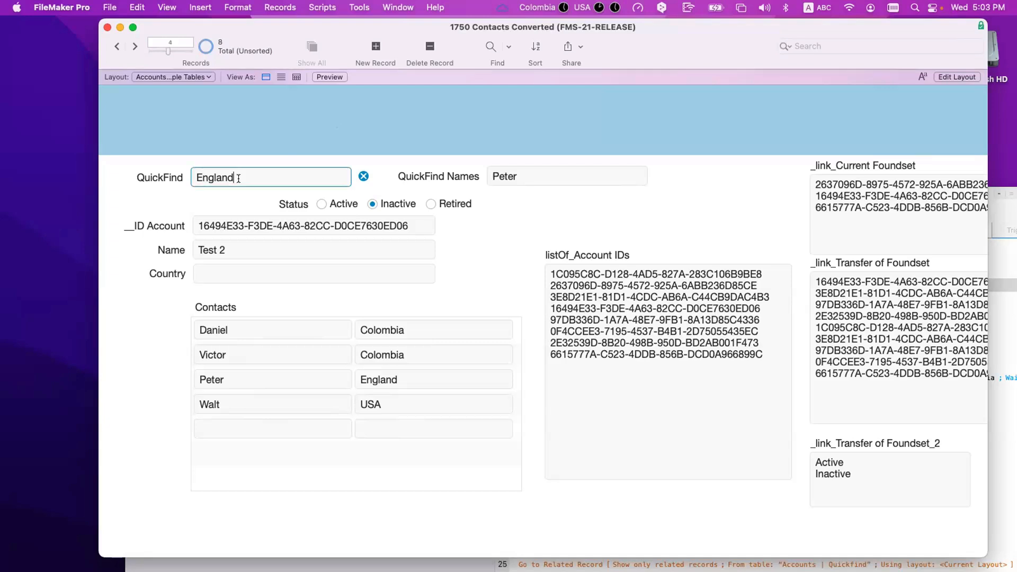
key(BackSpace)
text(d)
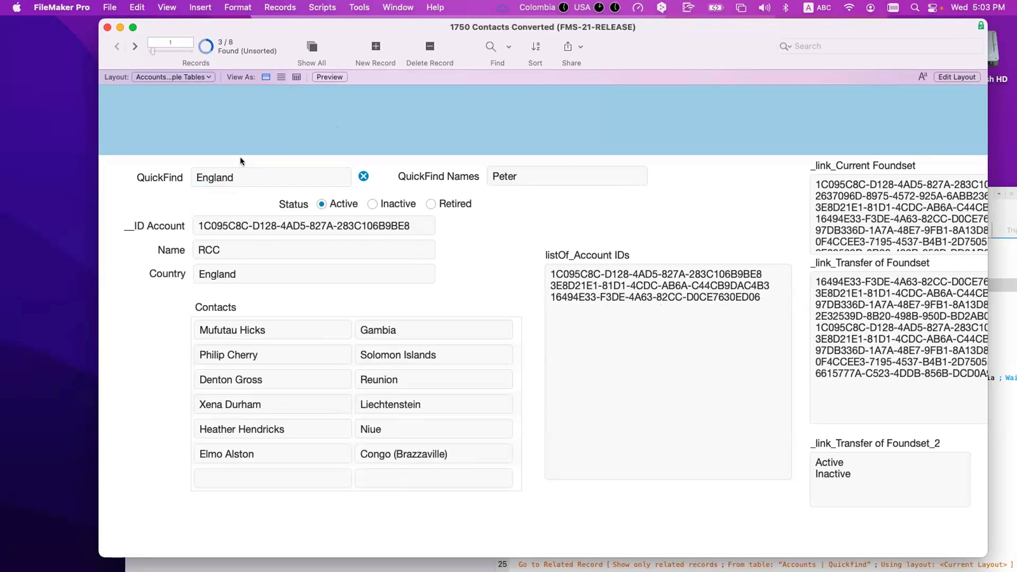
click(133, 45)
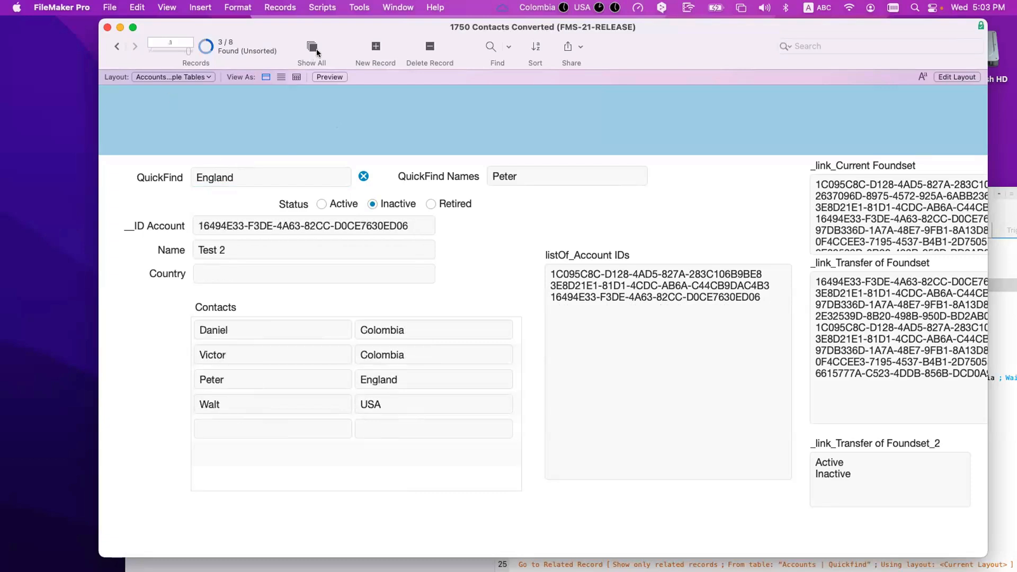
click(314, 47)
click(110, 44)
click(110, 44)
click(110, 44)
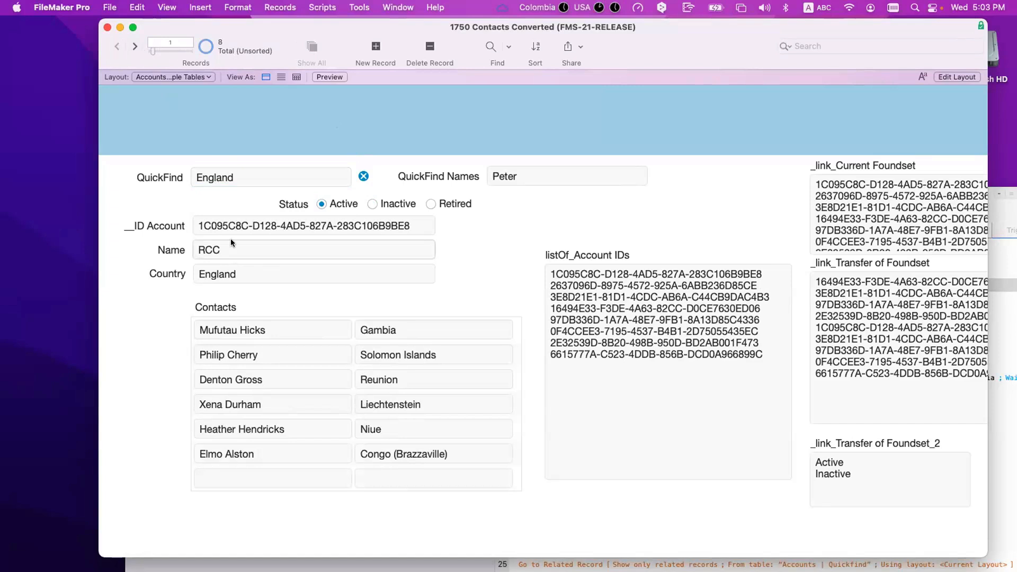
Step: Omit the RCC and ACME accounts and page through to the Retired England account Test 3
key(super+t)
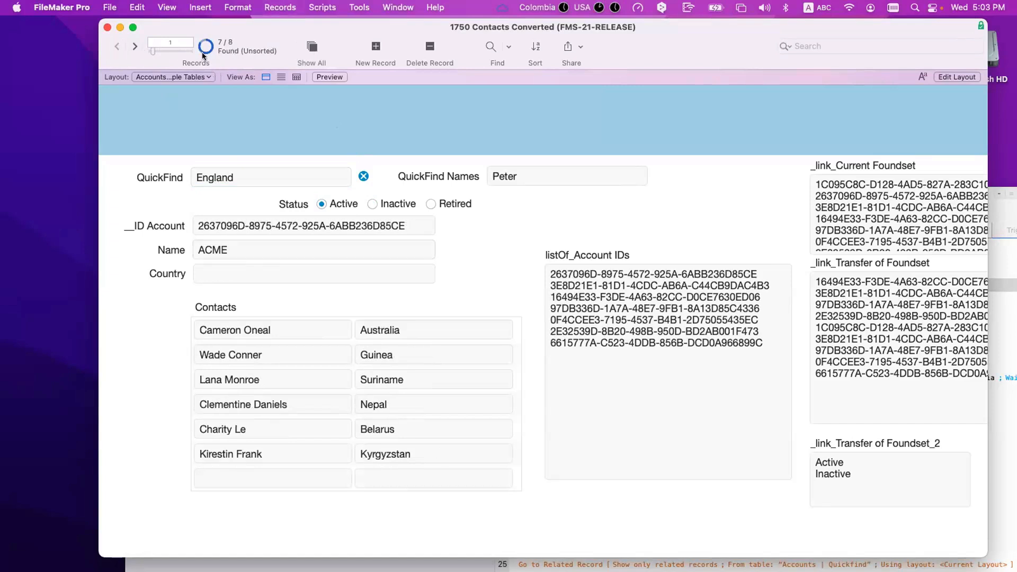
key(super+t)
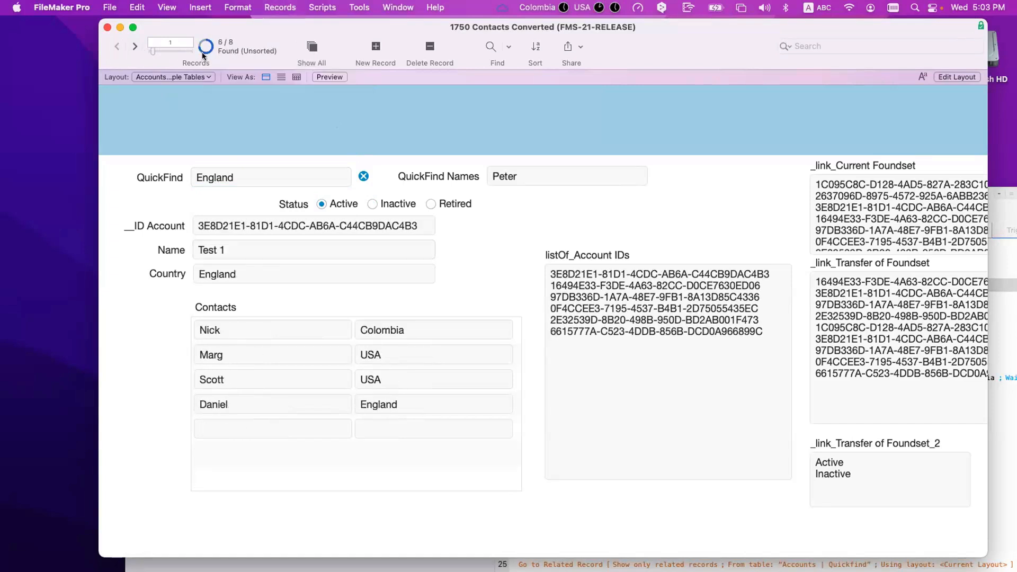
click(136, 47)
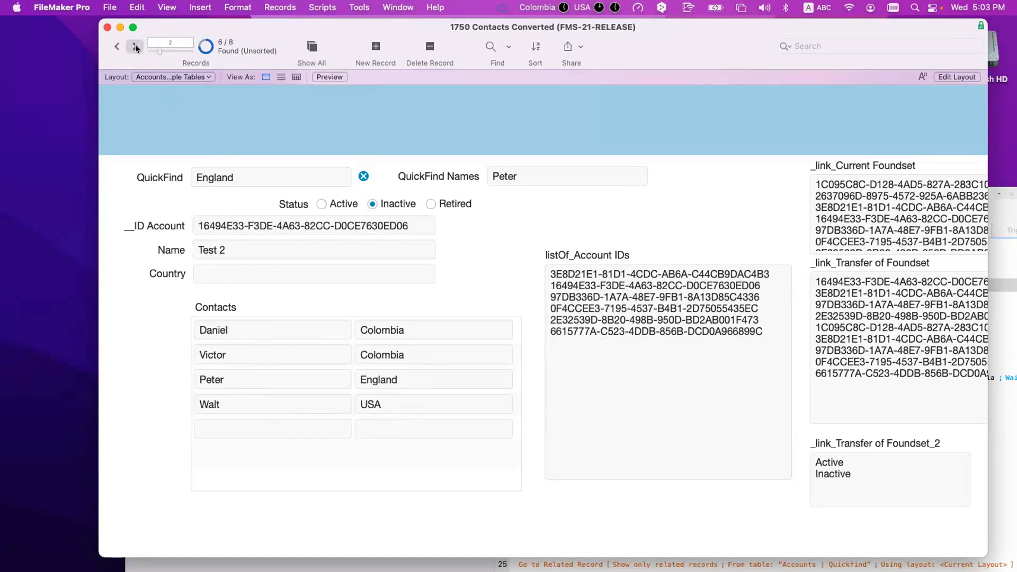
click(136, 48)
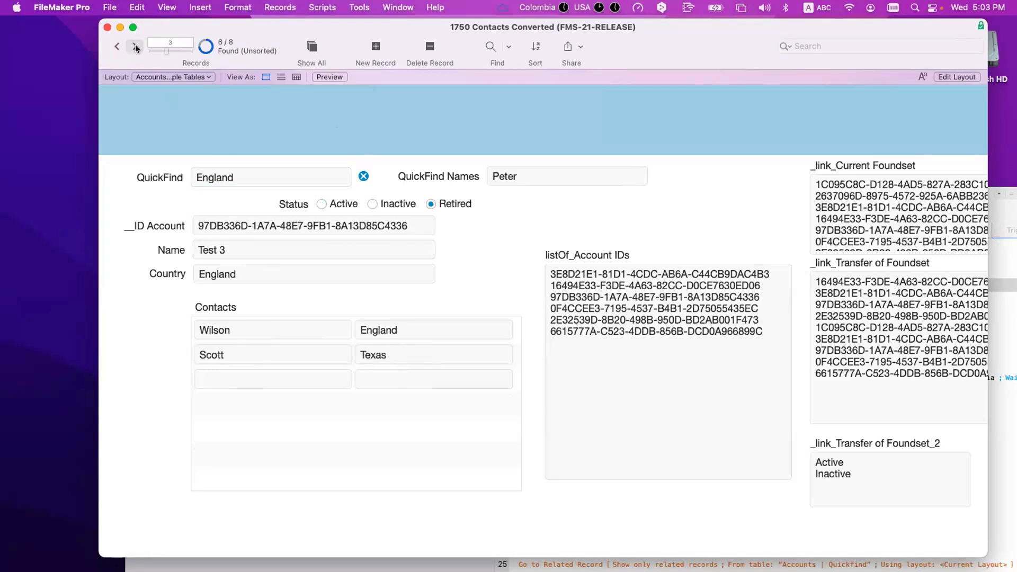
click(135, 47)
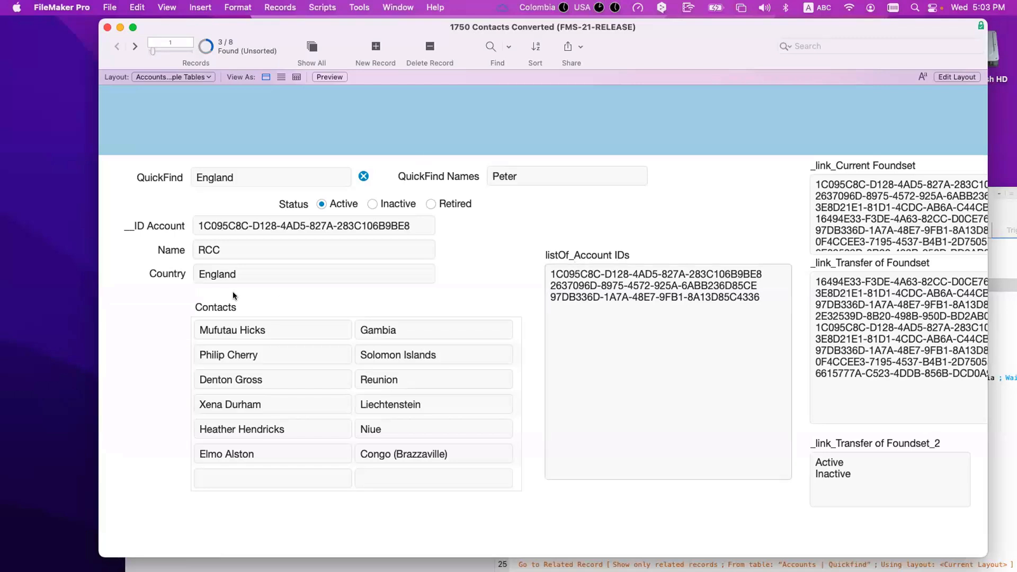
click(225, 273)
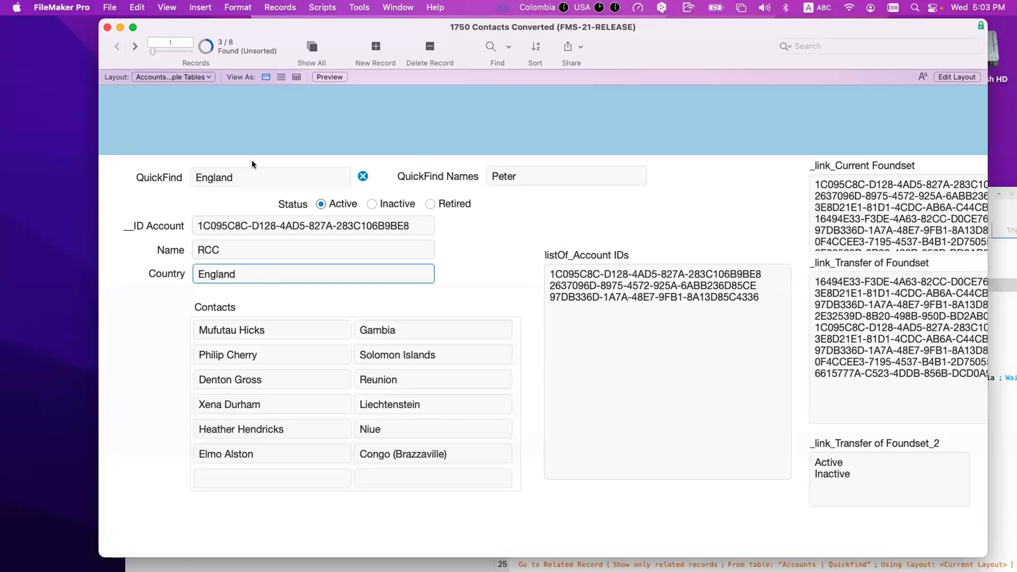
click(134, 46)
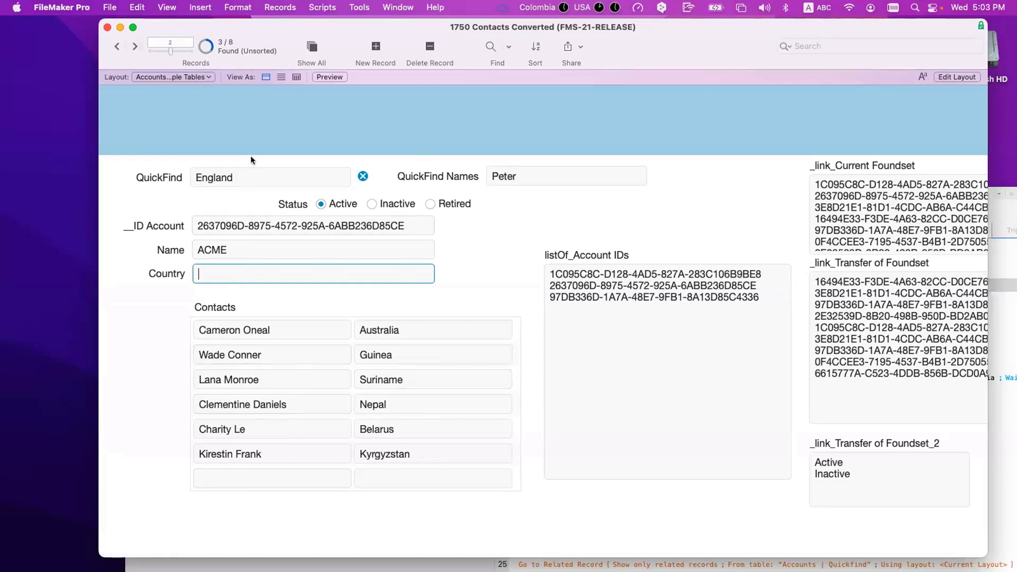
click(134, 47)
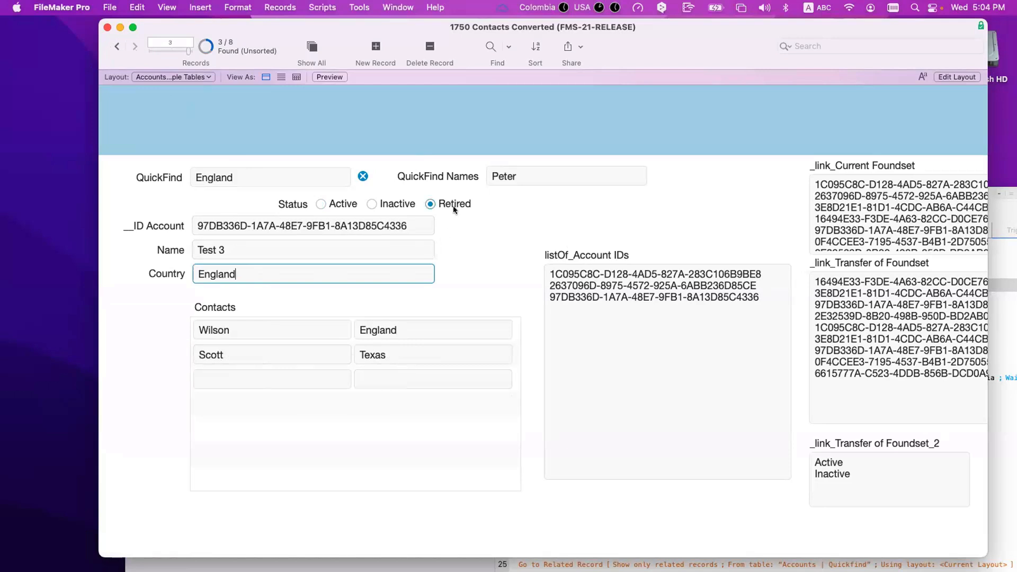
click(461, 237)
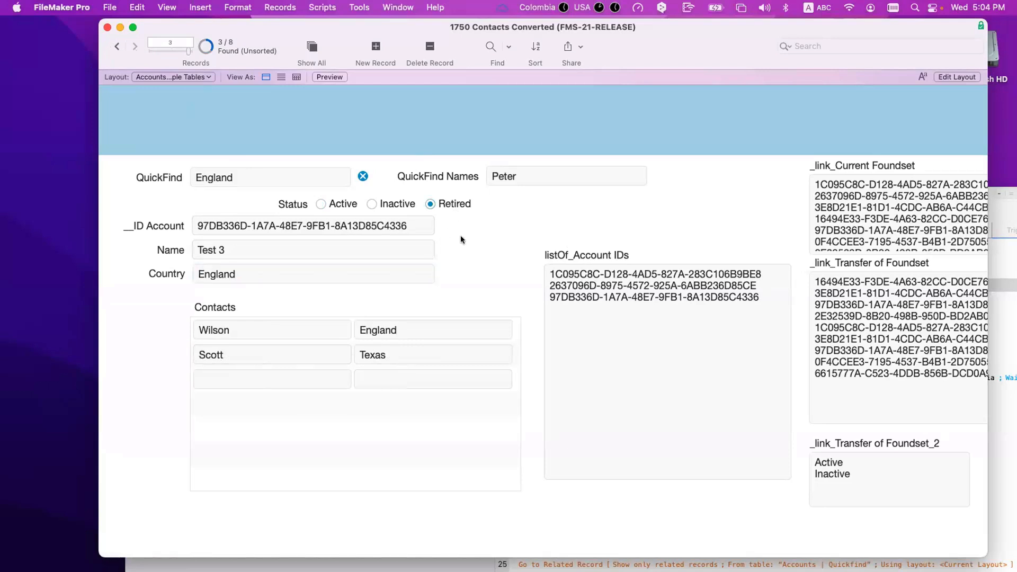
click(262, 178)
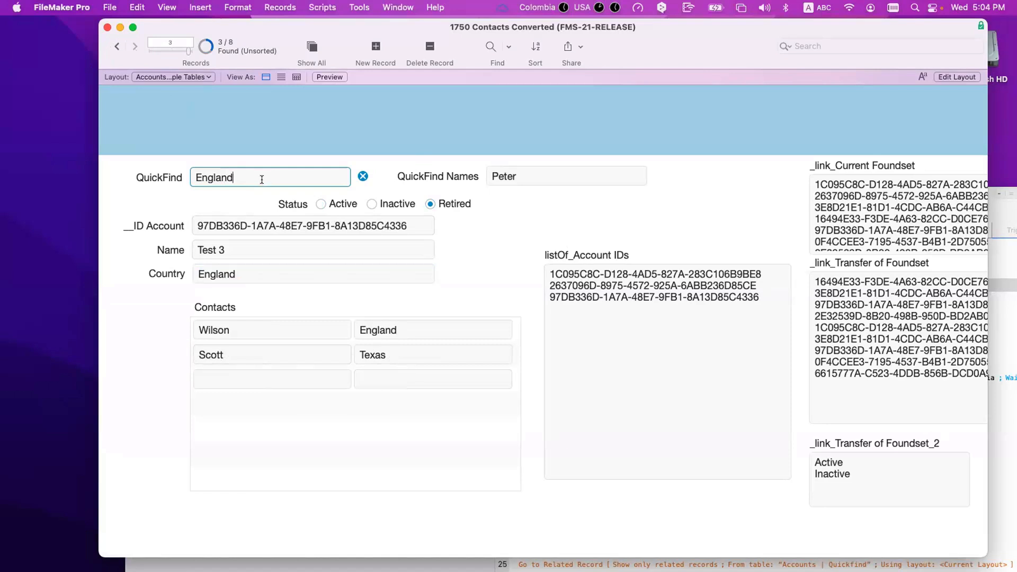
Step: Rerun the England QuickFind after Show All, returning 3 of 8, then bring the Script Workspace forward
key(Return)
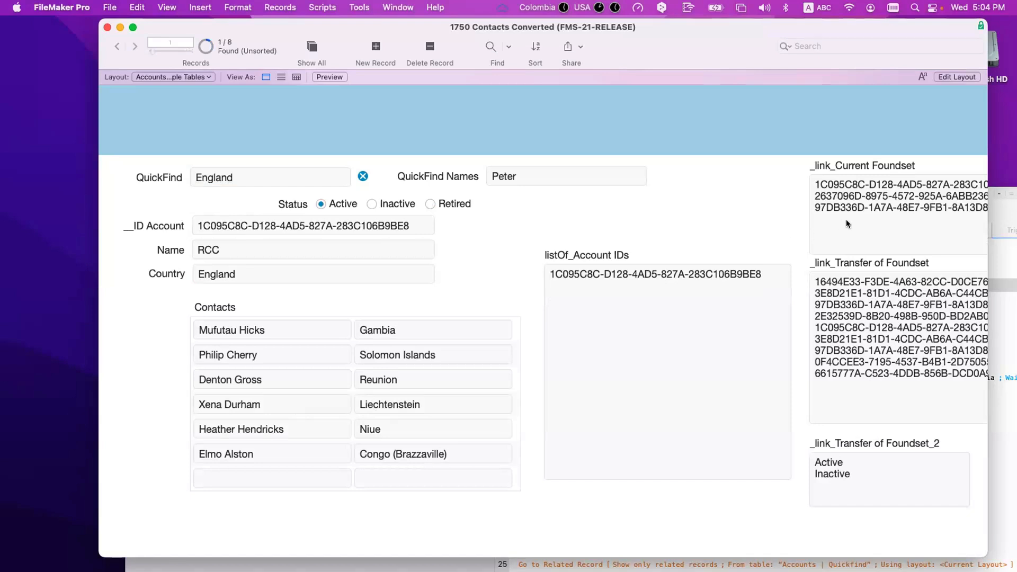
click(812, 176)
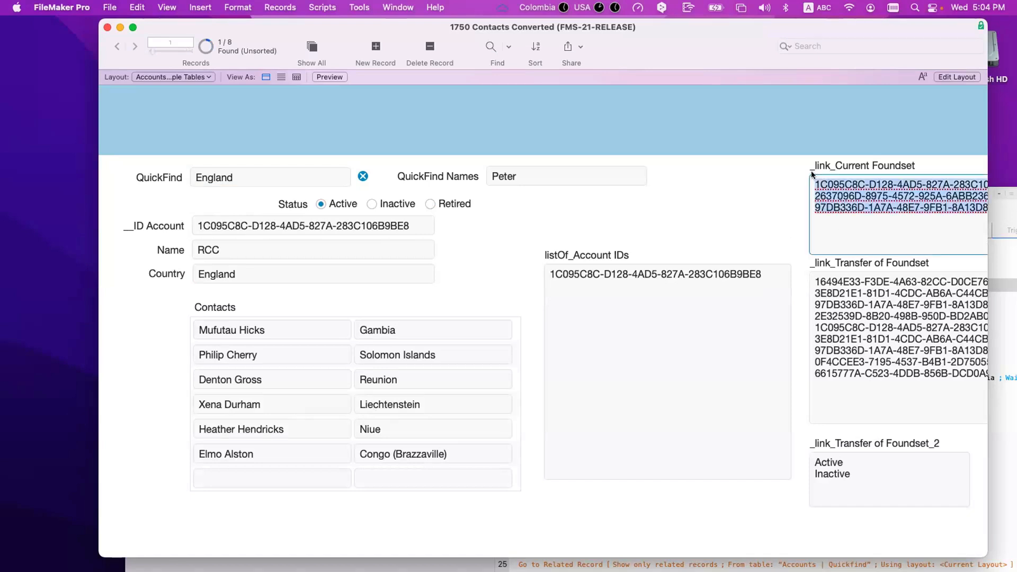
click(312, 52)
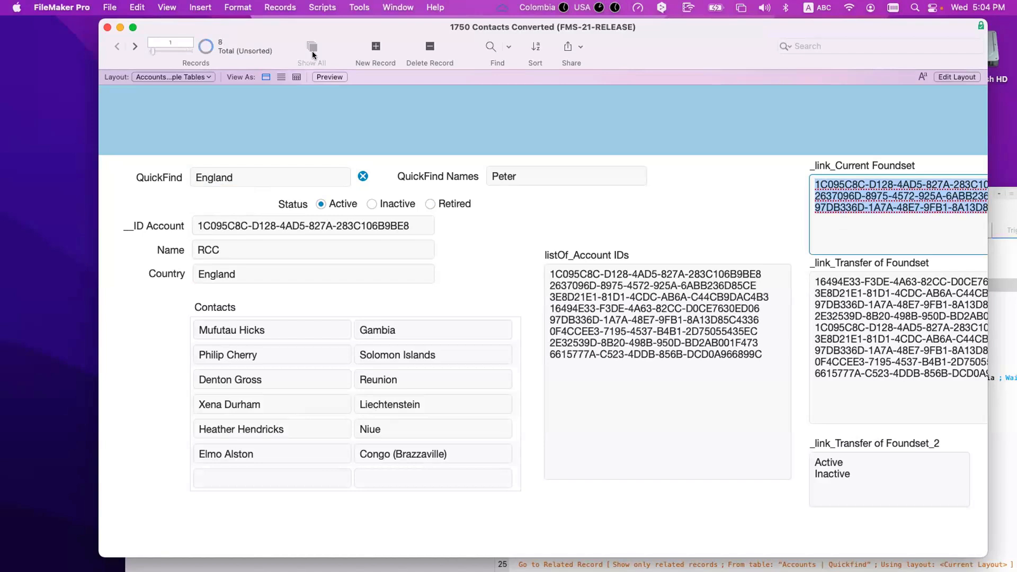
click(250, 177)
click(250, 177)
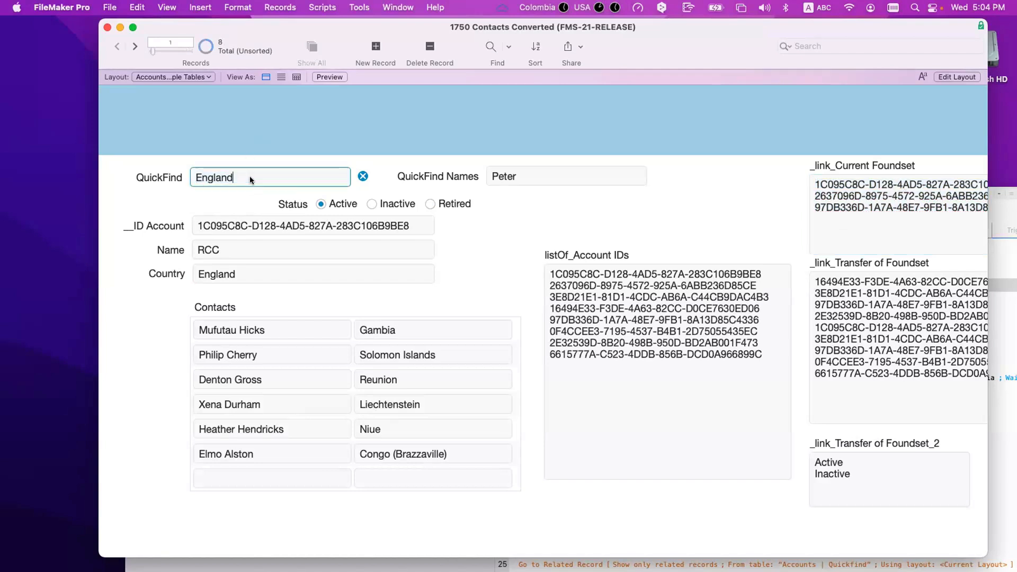
key(BackSpace)
text(d)
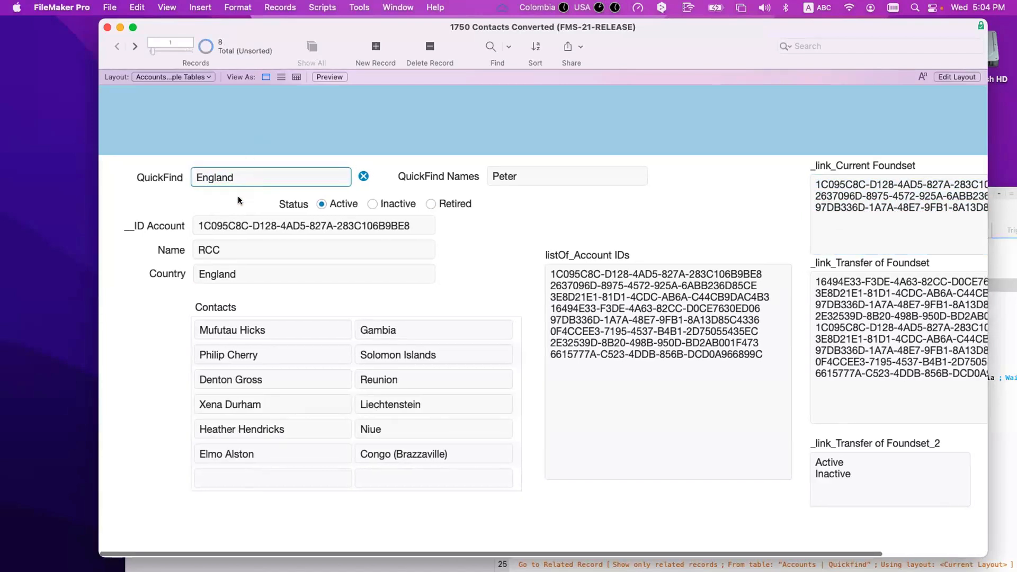
key(Return)
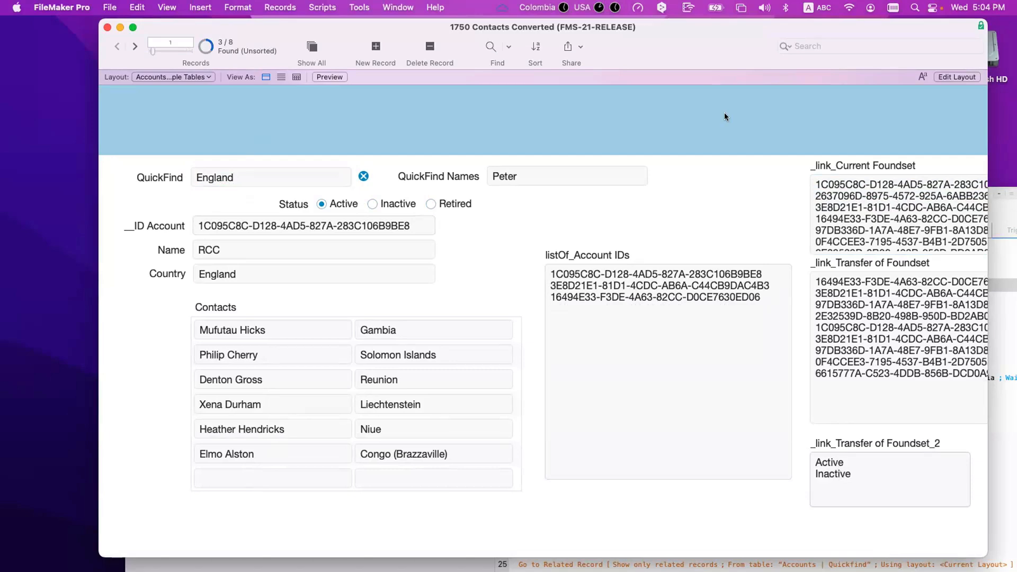
drag(660, 48, 561, 49)
click(932, 333)
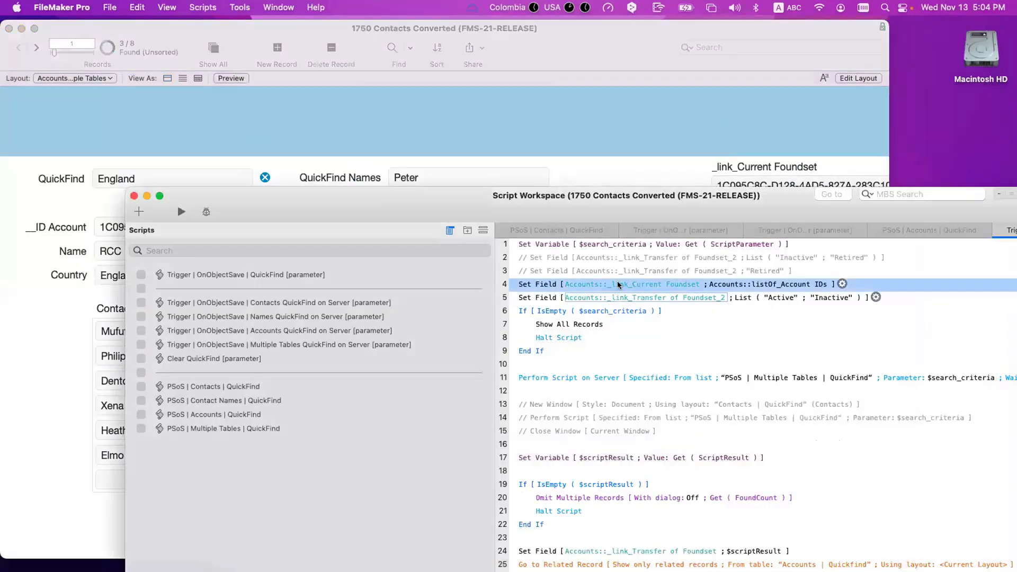
Step: Duplicate the Active/Inactive status step and comment out the original
click(527, 259)
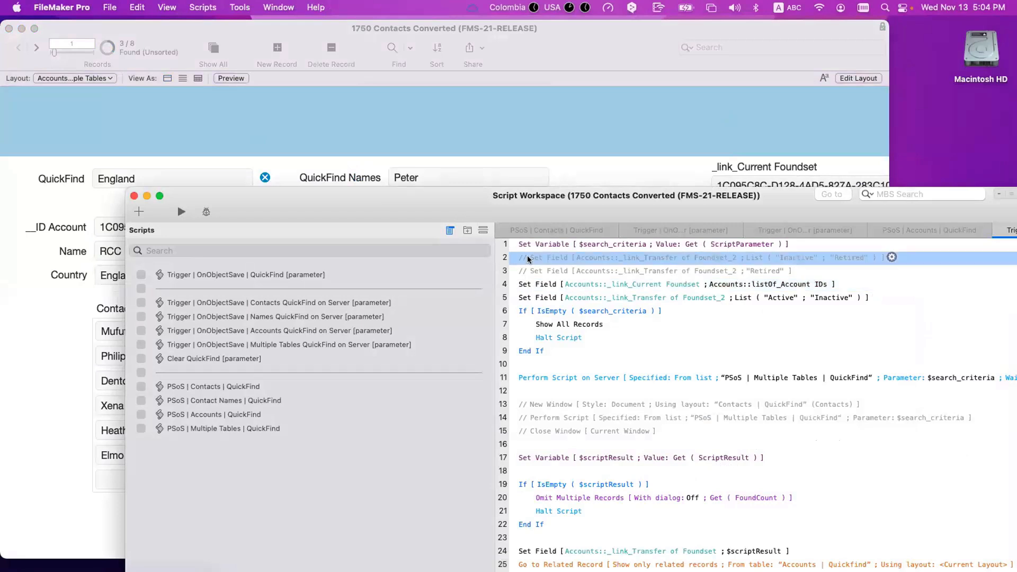
click(852, 298)
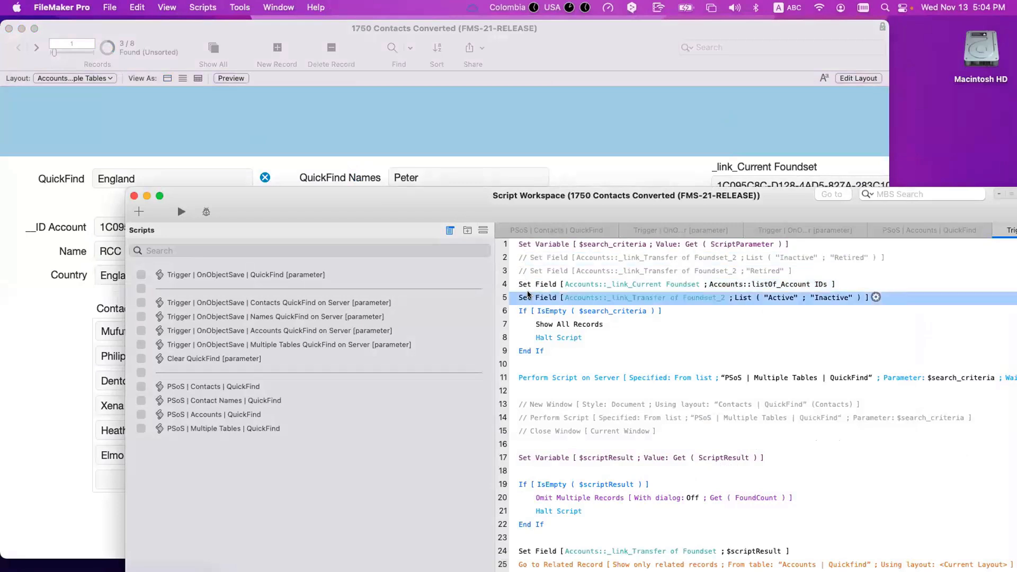
key(super+d)
key(super+/)
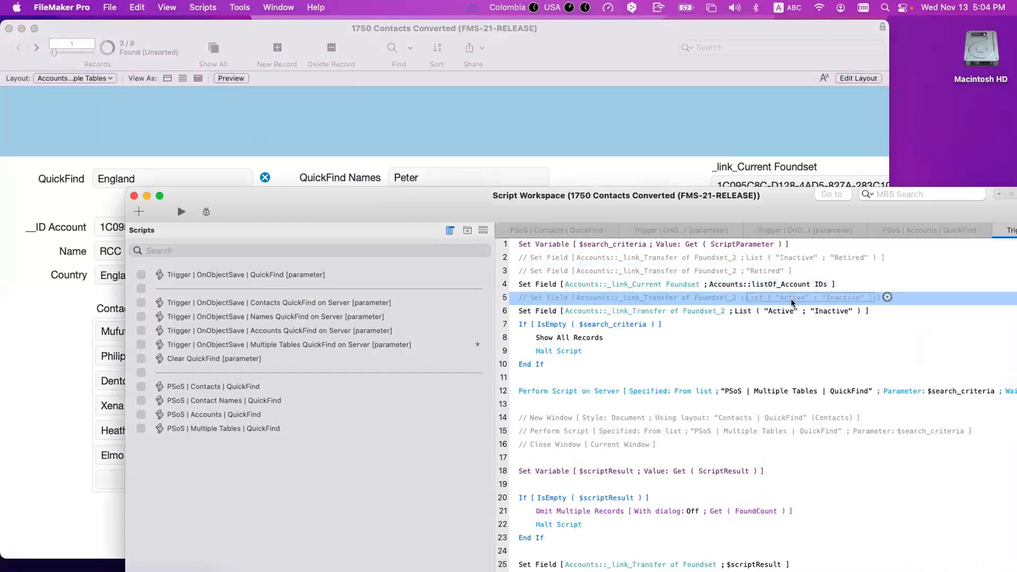
Step: Add ; "Retired" to the duplicated step's status list and save the script
double_click(805, 310)
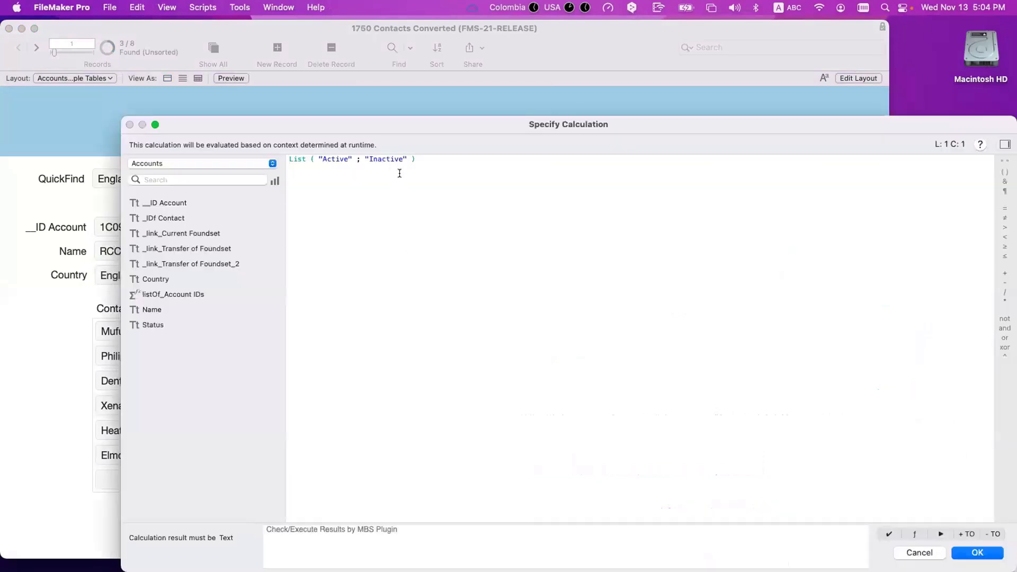
click(406, 201)
text(; "Re)
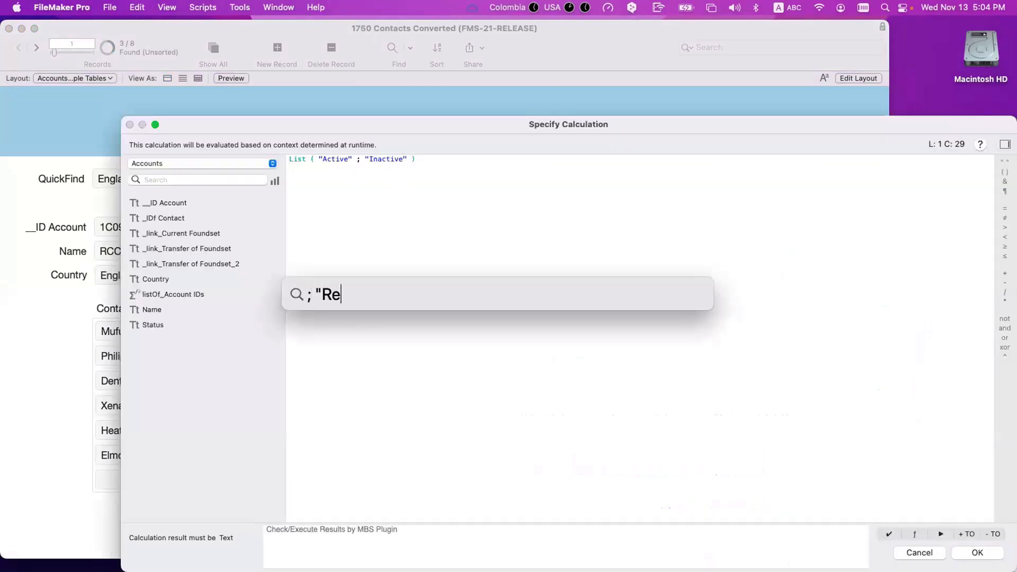
text(tired")
key(Escape)
key(Escape)
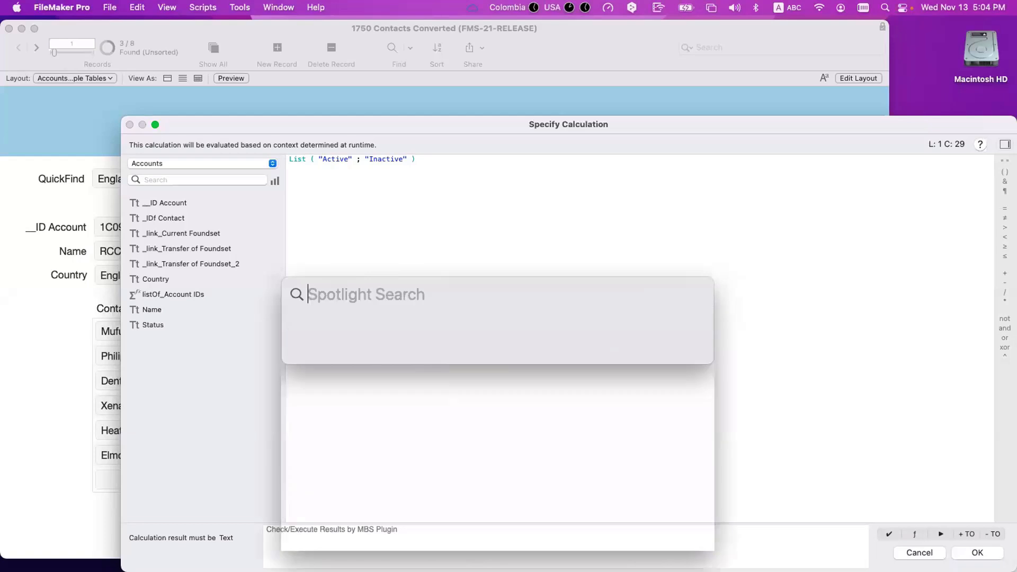
text(;  )
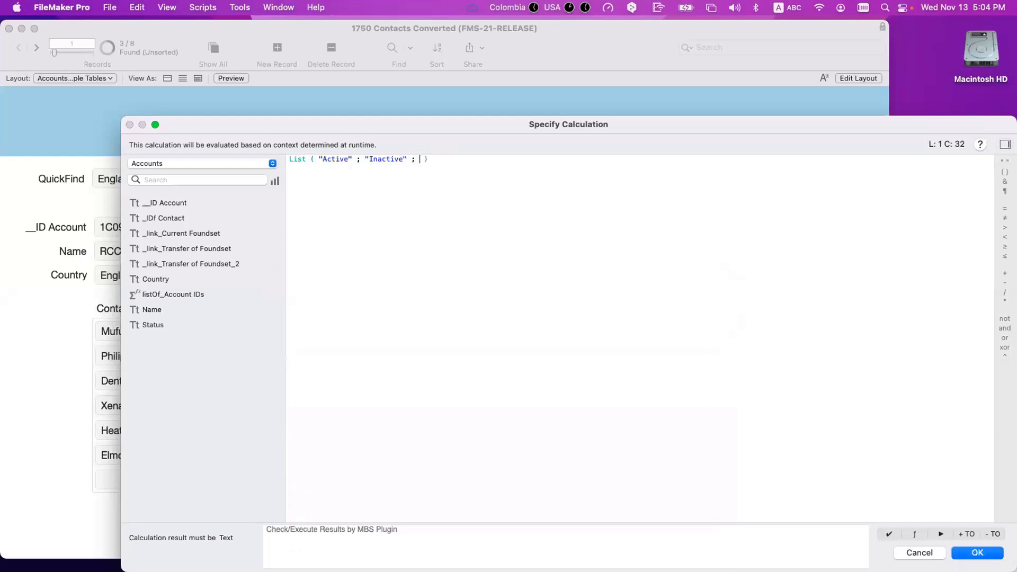
text("Retired")
key(Return)
key(super+s)
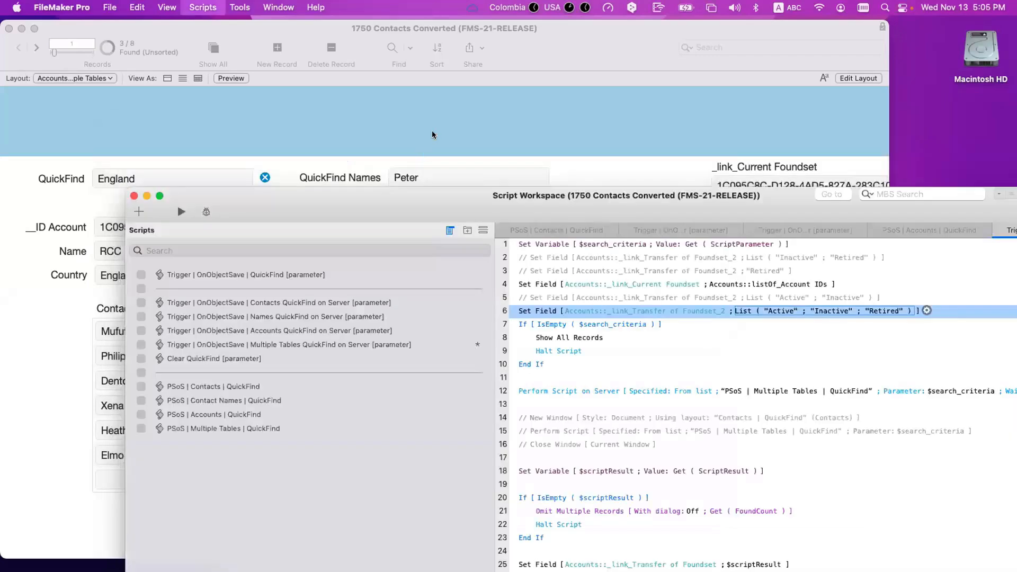
click(202, 119)
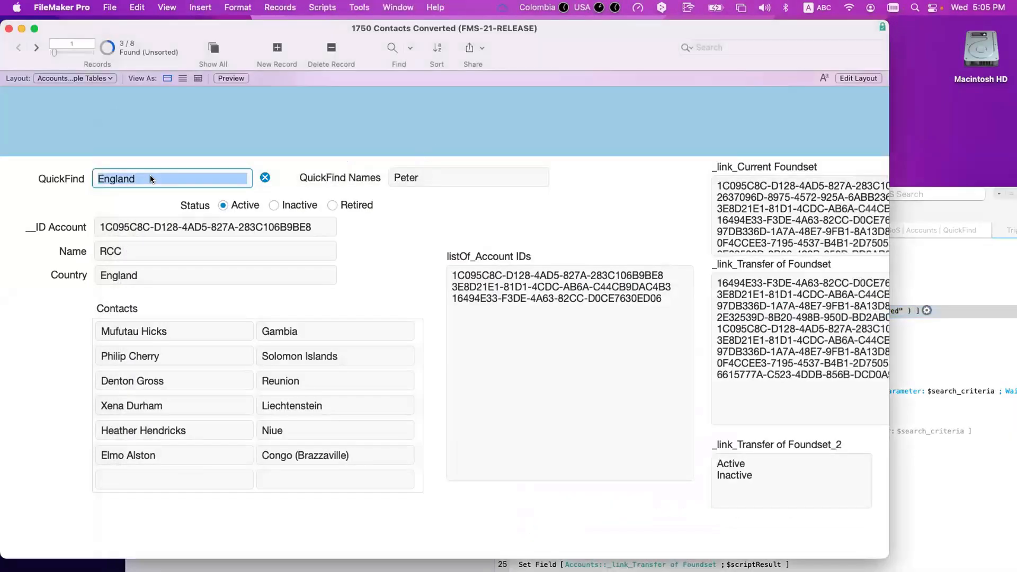
Step: Run the QuickFind search for England and browse back and forth through the found accounts
click(151, 178)
key(Return)
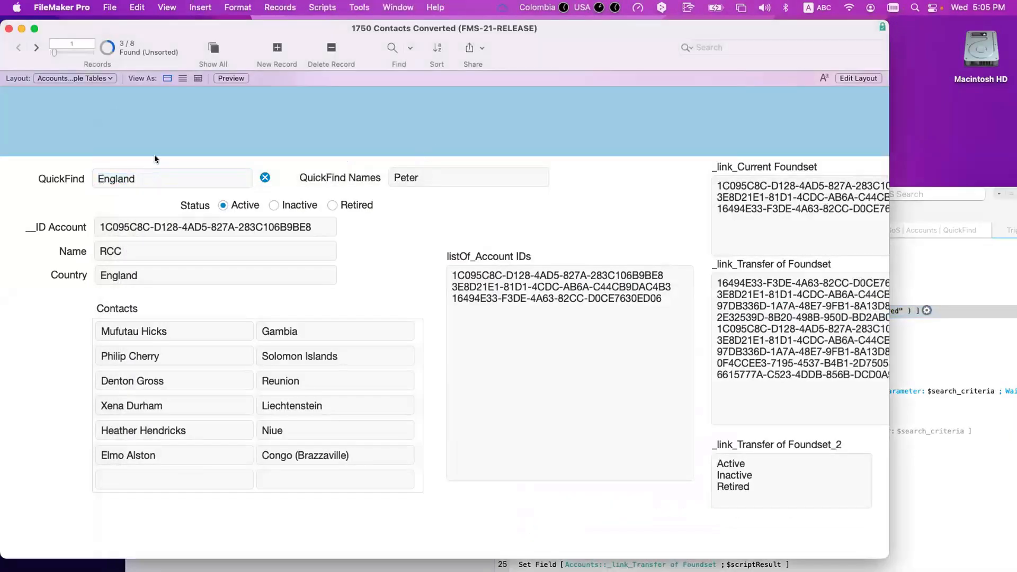
click(36, 48)
click(36, 48)
click(18, 48)
click(19, 48)
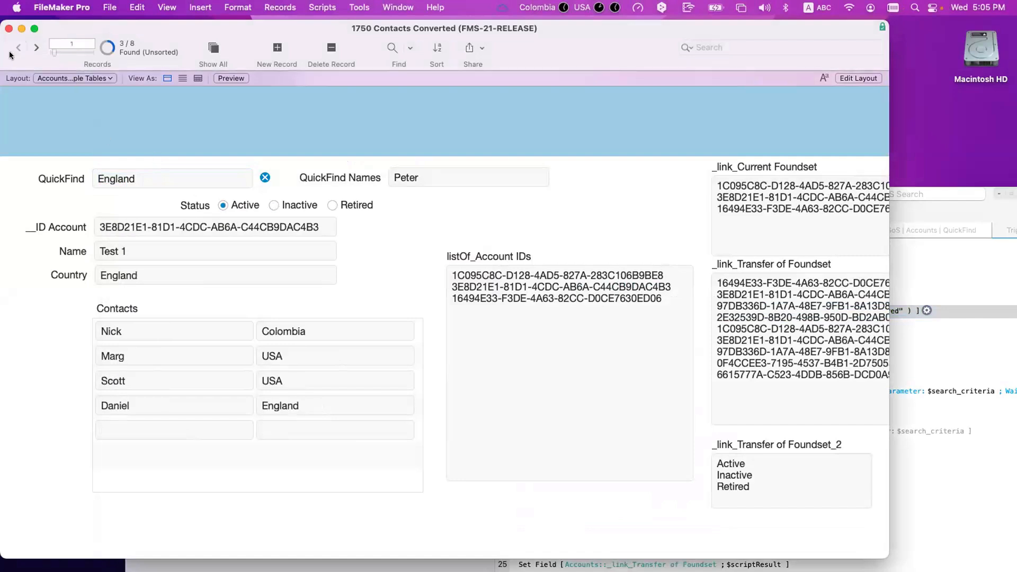
Step: Show all 8 accounts, rerun the England QuickFind, and step forward to Test 7
click(213, 51)
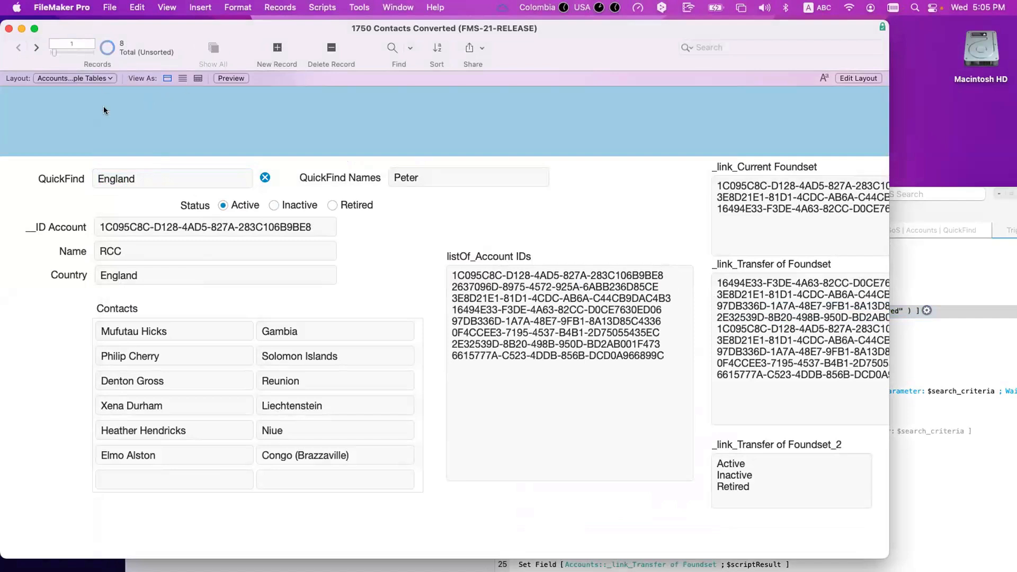
click(157, 174)
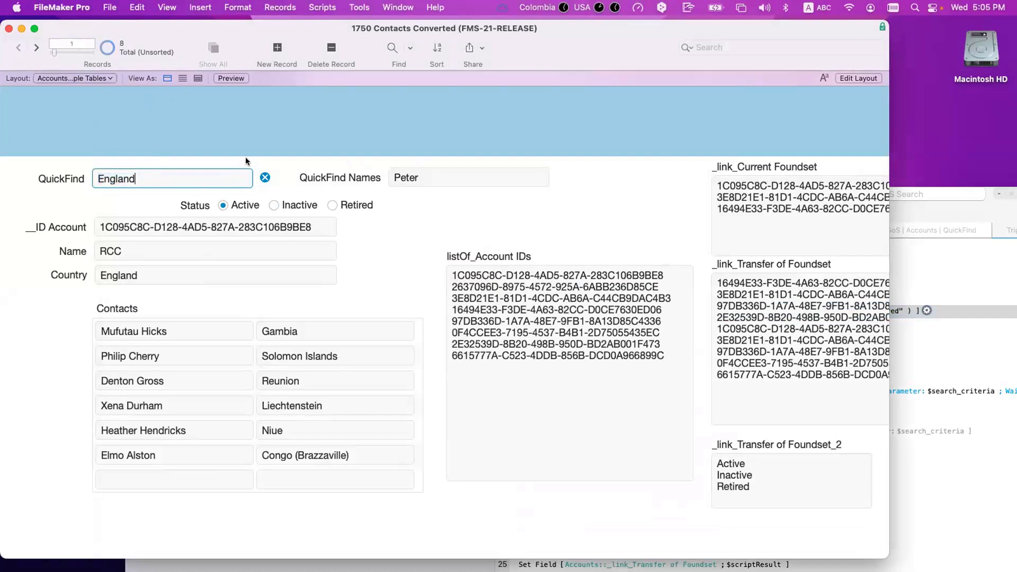
key(Return)
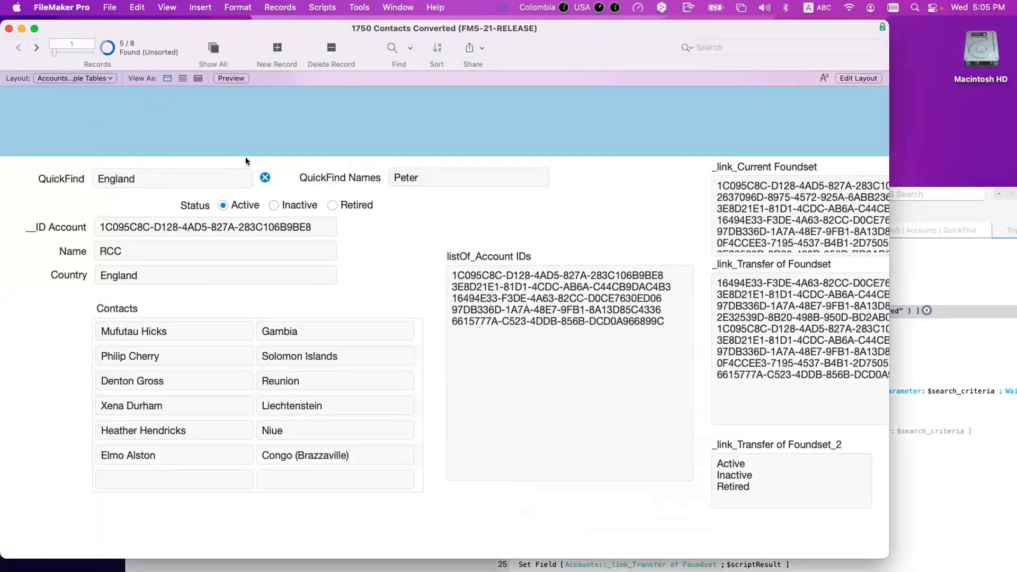
click(36, 48)
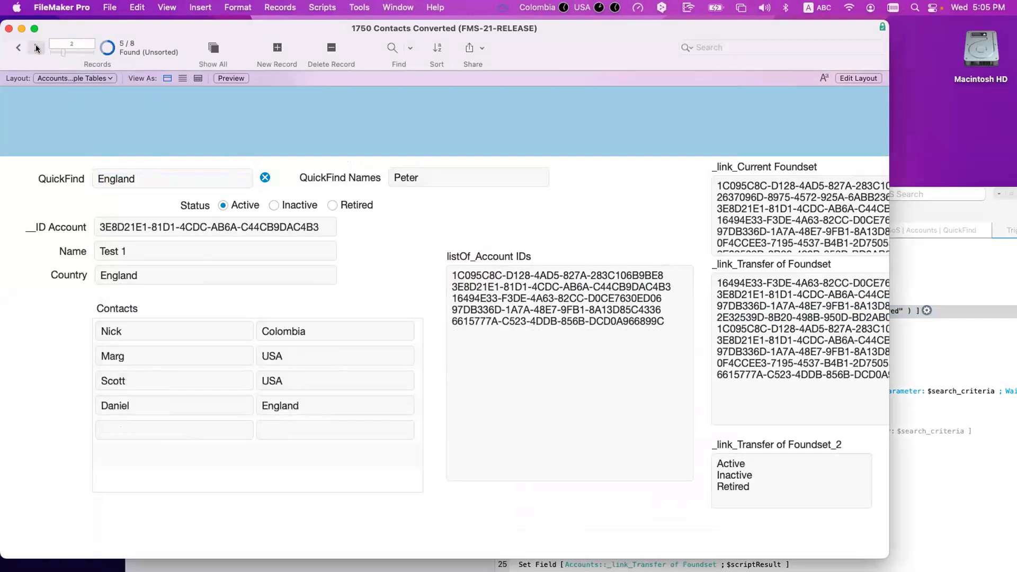
click(36, 48)
click(36, 49)
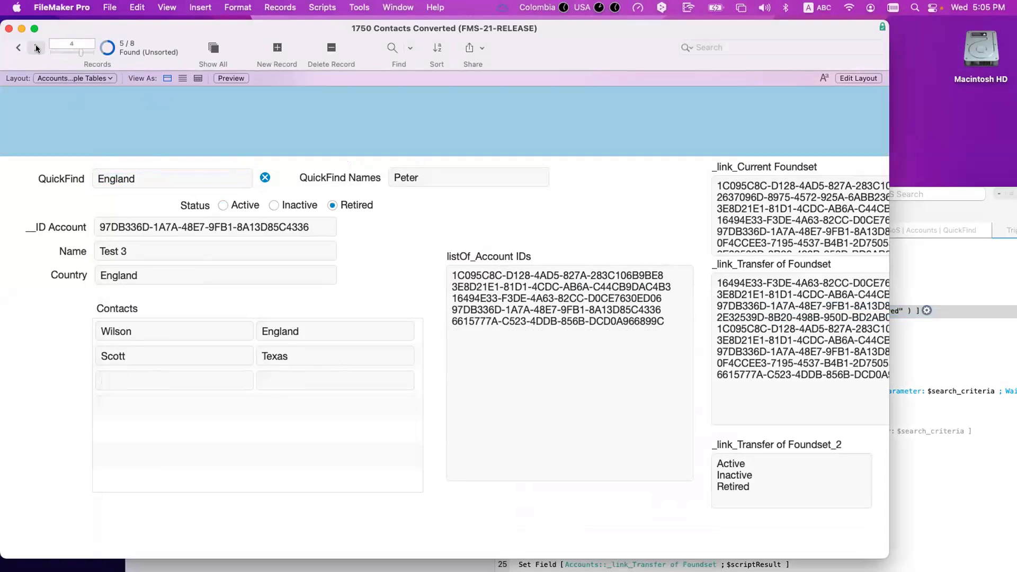
click(36, 47)
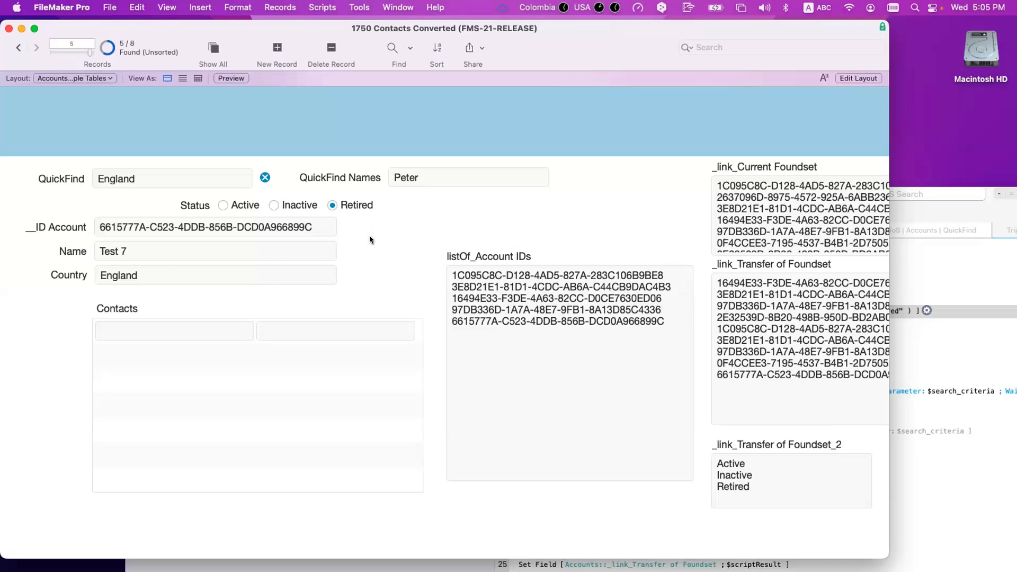
click(917, 349)
click(633, 376)
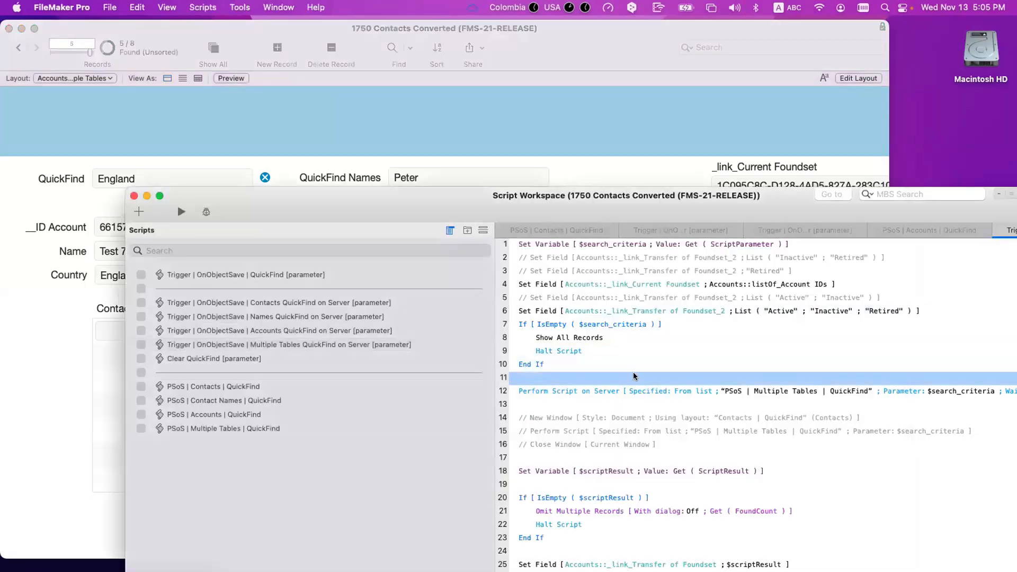
text(perfo)
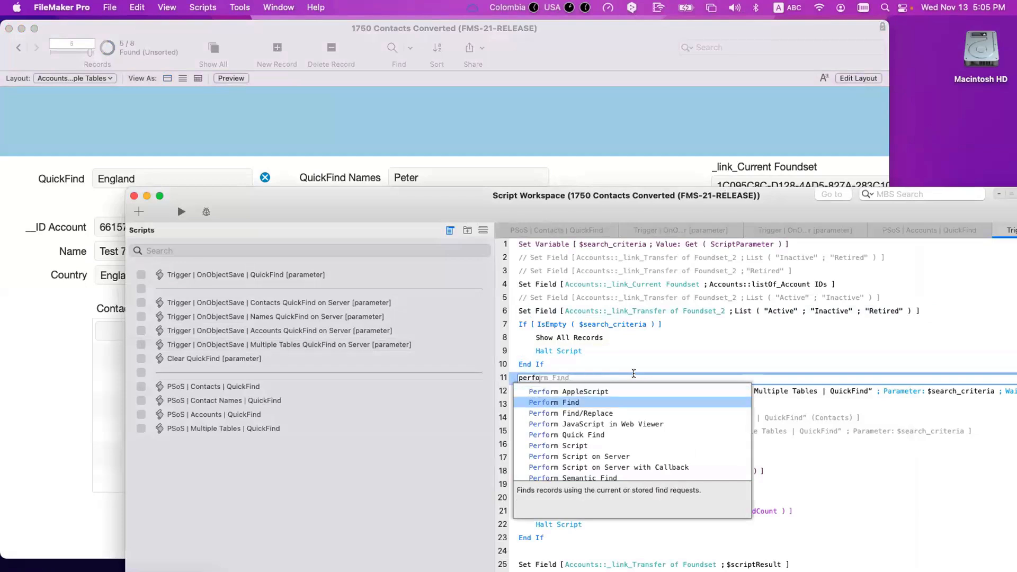
key(Return)
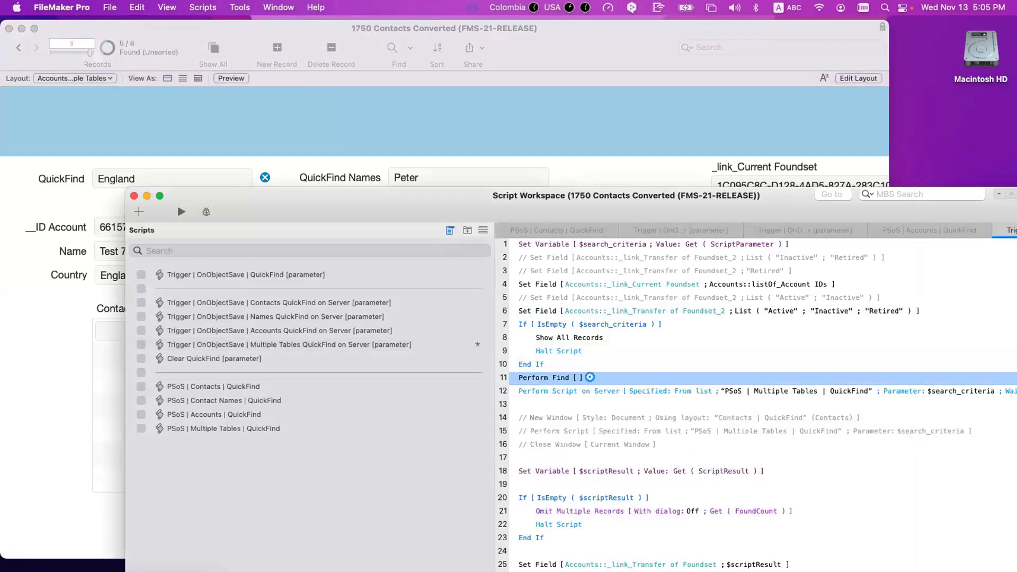
key(super+z)
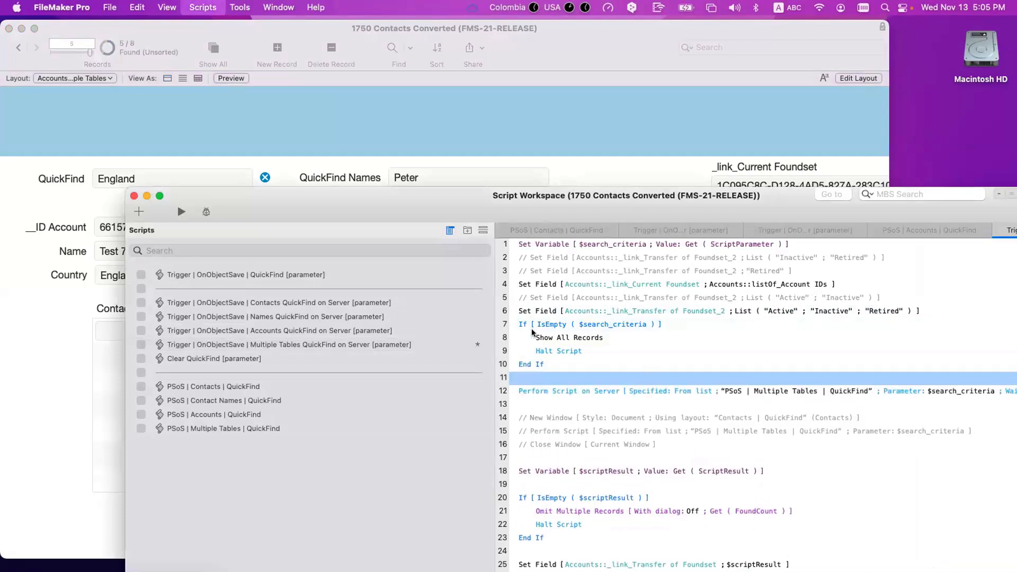
click(578, 171)
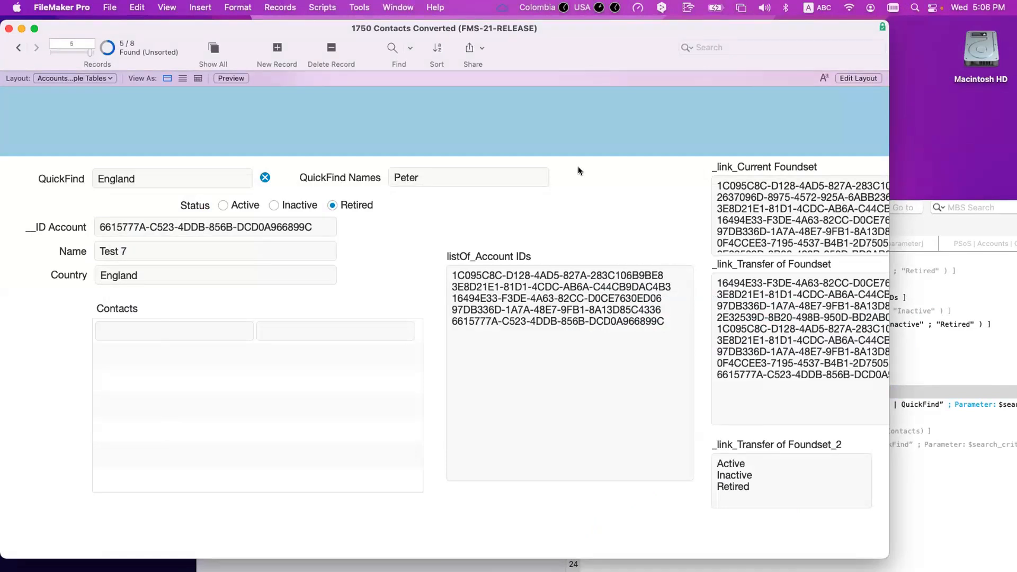
Step: Shorten the QuickFind text from England to Eng and rerun the search
drag(117, 178, 116, 201)
key(BackSpace)
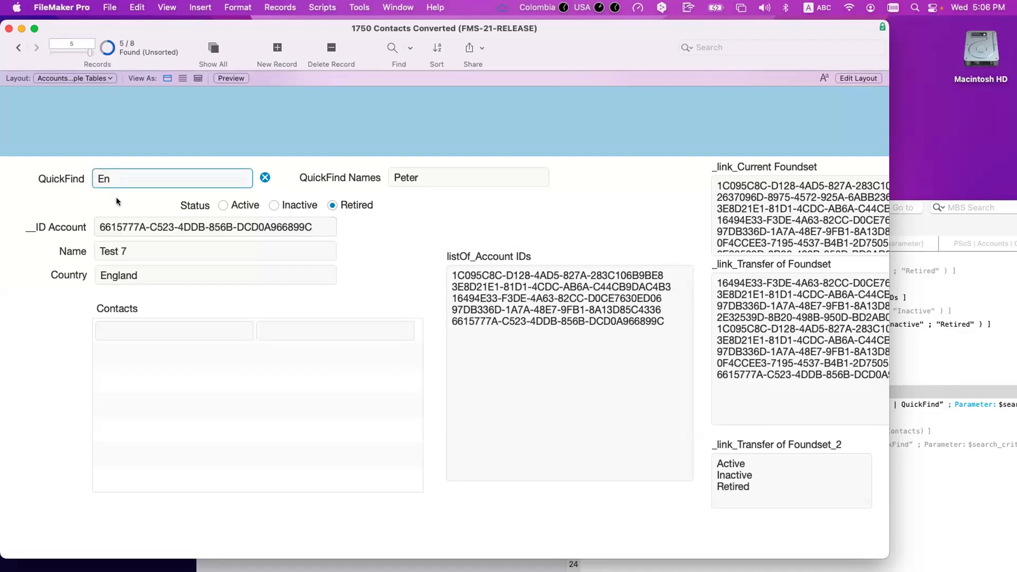
key(Return)
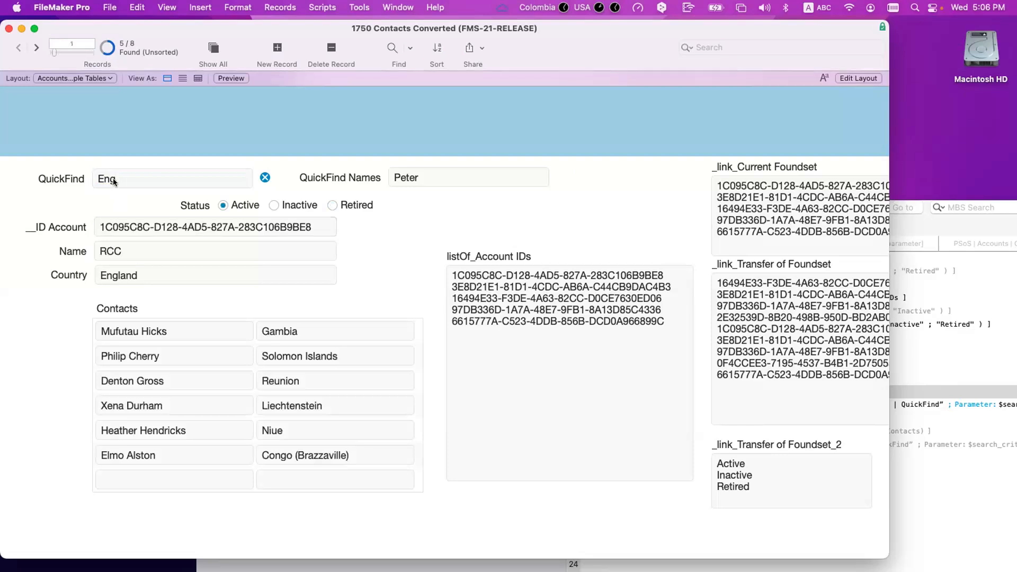
click(130, 178)
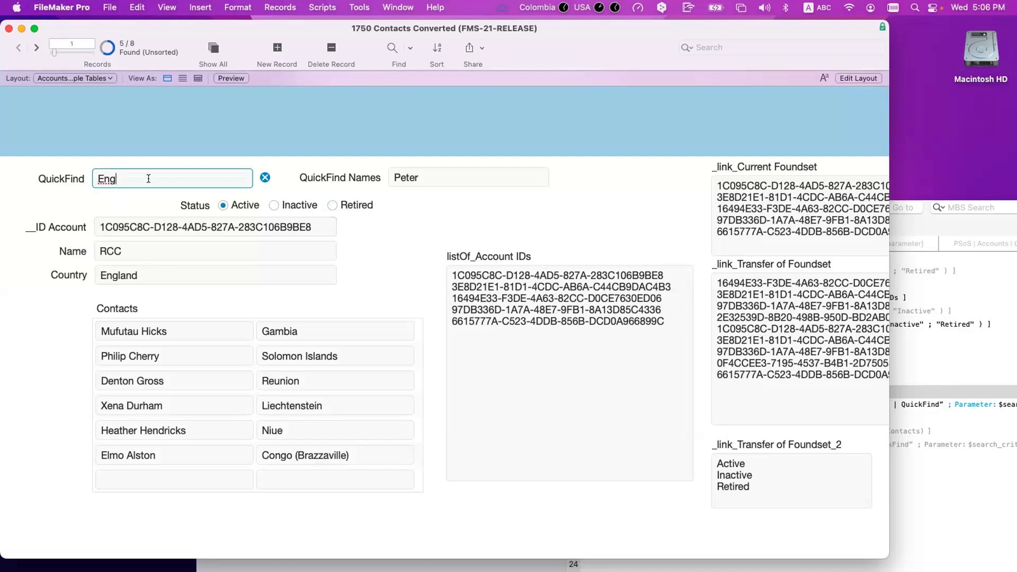
click(132, 211)
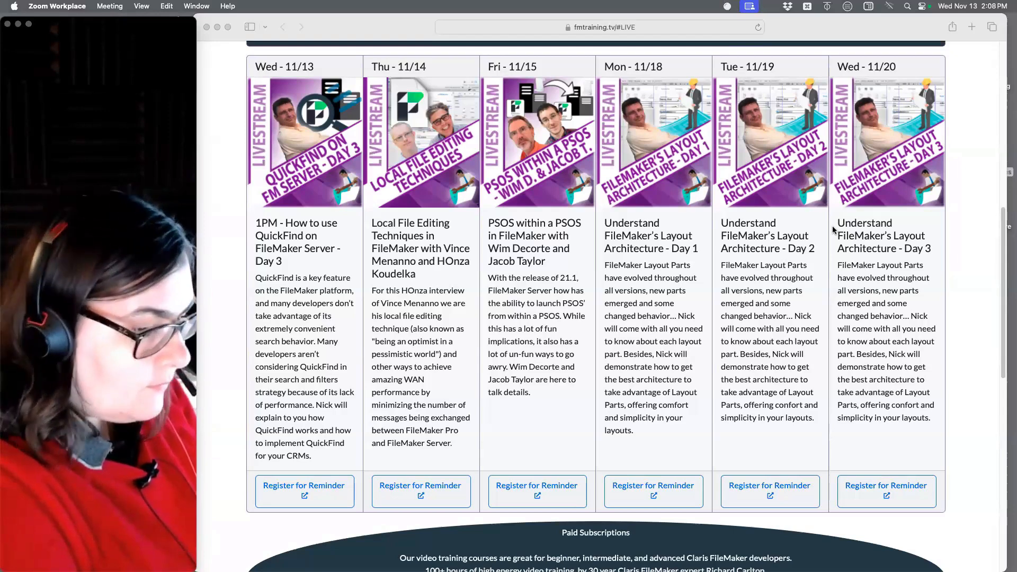
Step: Close the webcam preview window to return to FileMaker's Accounts layout
click(8, 24)
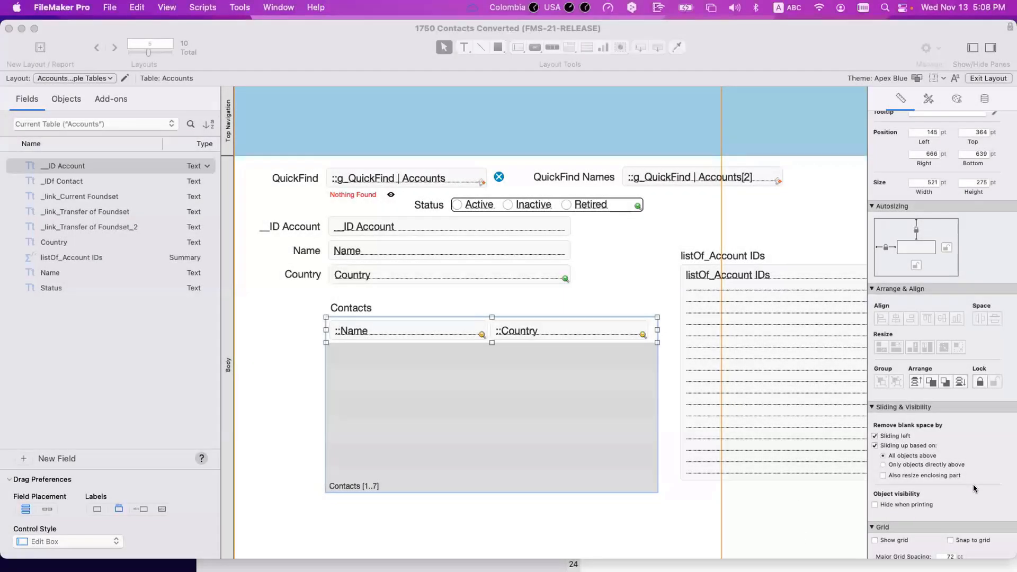
Step: Turn off Sliding left for the Contacts portal while keeping Sliding up on
scroll(975, 488, down, 2)
click(892, 409)
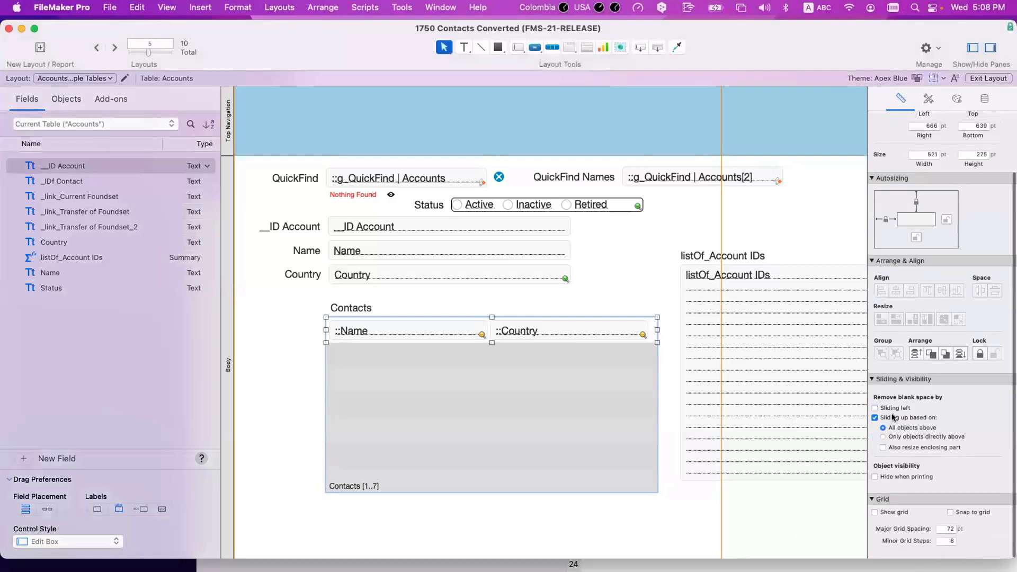
click(892, 419)
click(892, 416)
click(892, 408)
click(892, 409)
click(897, 418)
click(897, 418)
Step: Open the Part Definition settings for the layout's Body part
click(223, 290)
scroll(223, 291, down, 1)
double_click(222, 290)
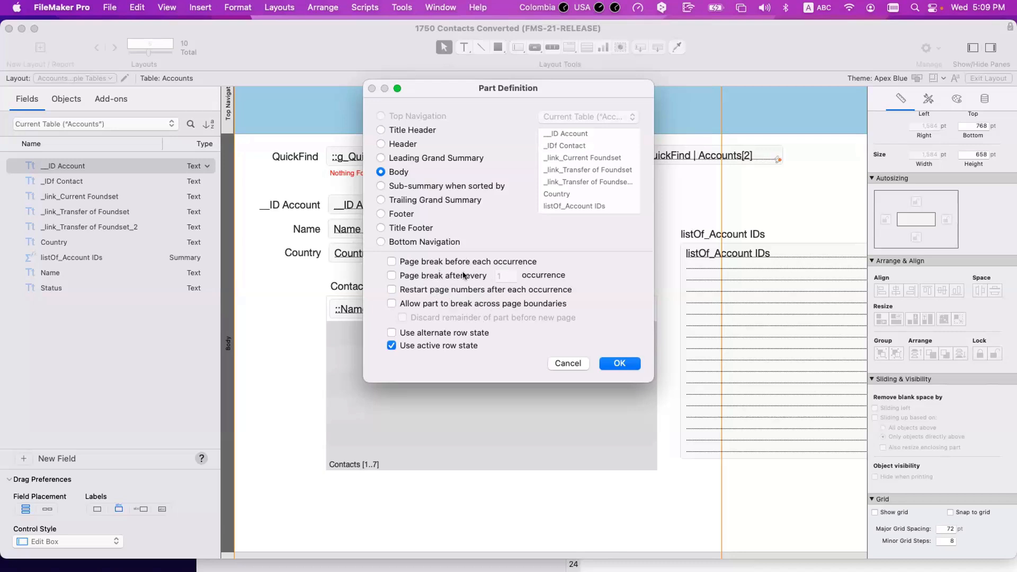
Step: Cancel Part Definition and briefly select the listOf_Account IDs portal
click(577, 361)
click(796, 409)
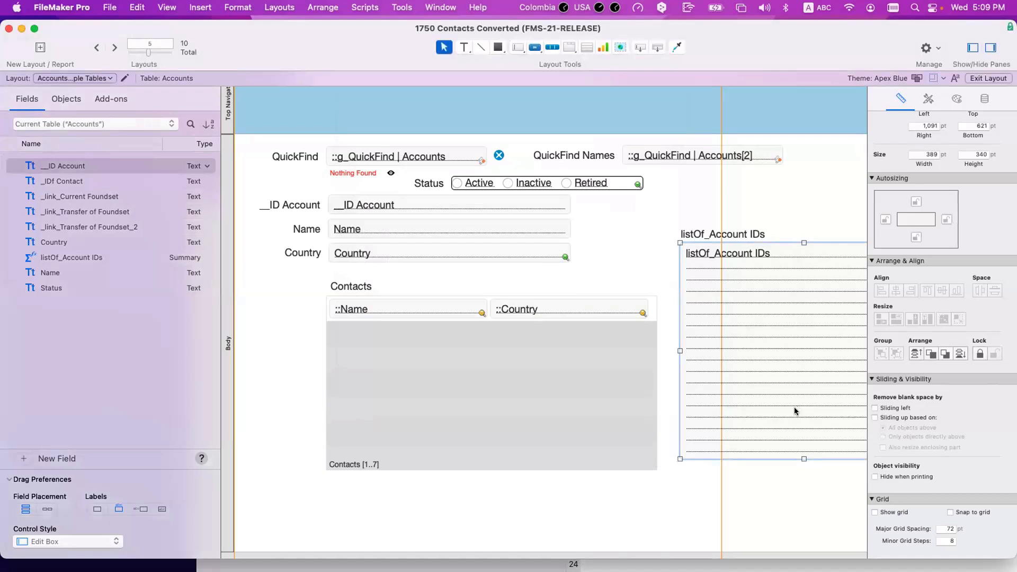
click(659, 273)
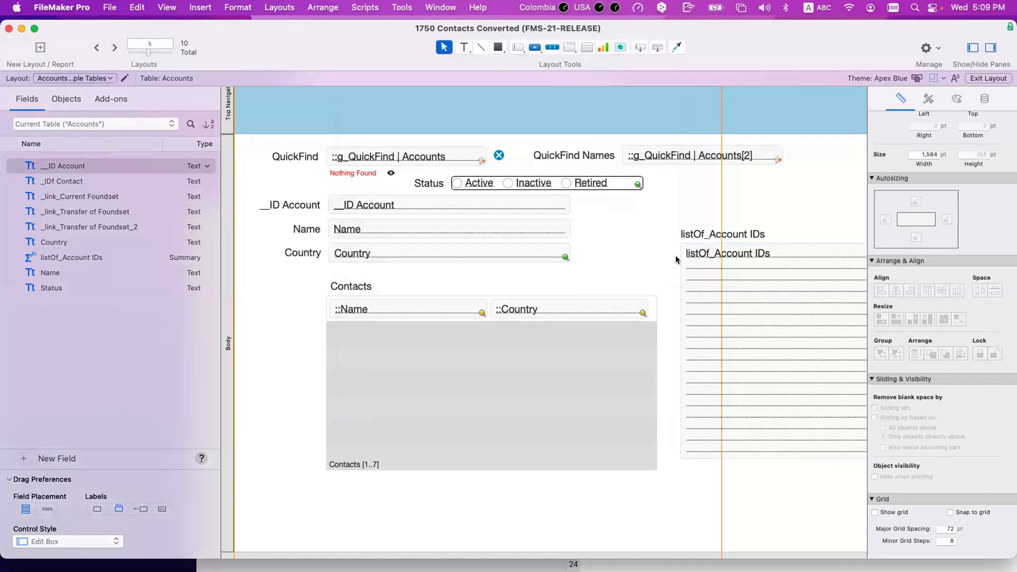
Step: Reopen the Body part's Part Definition, close it unchanged, and deselect the part
double_click(227, 292)
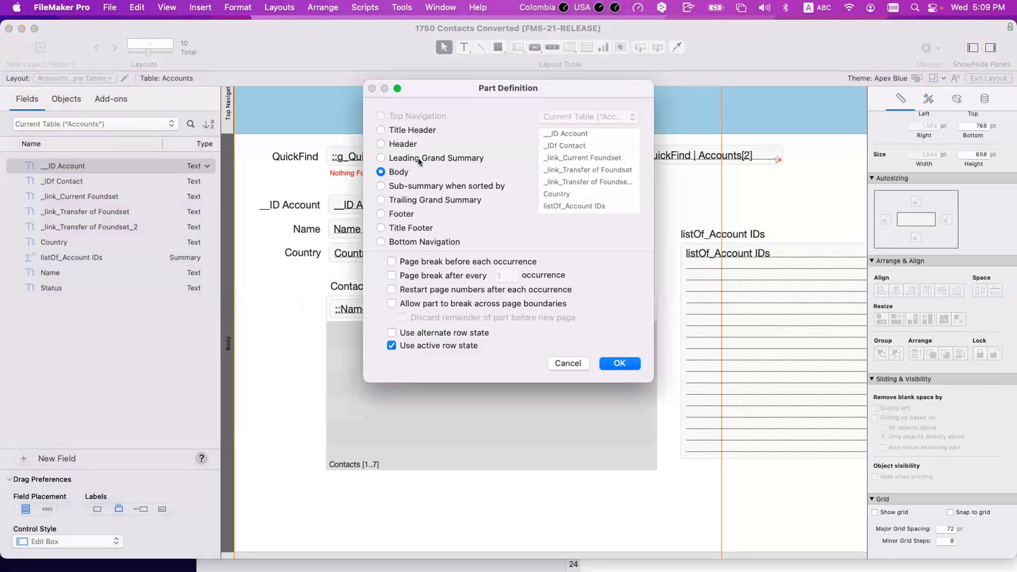
click(617, 363)
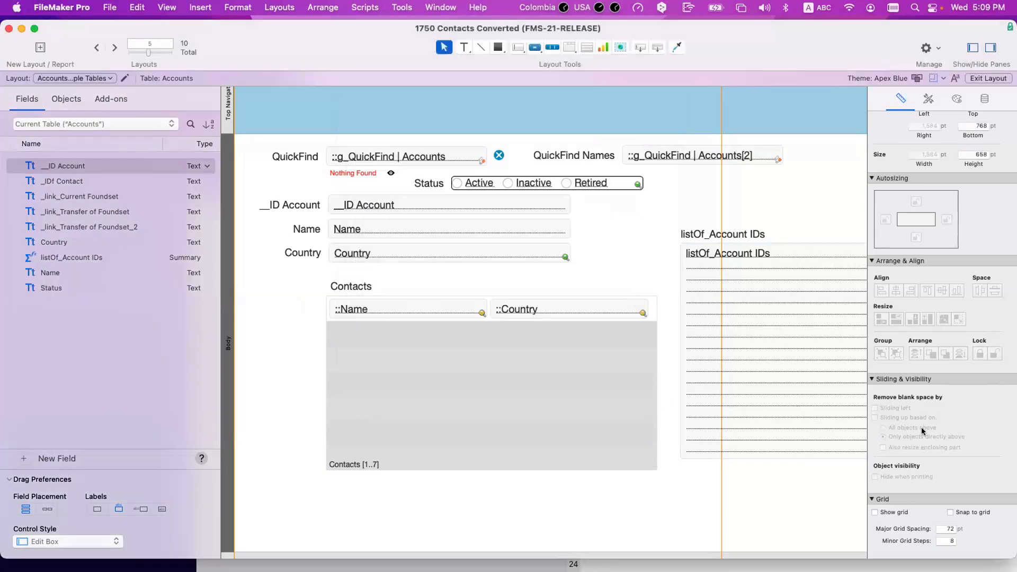
click(618, 276)
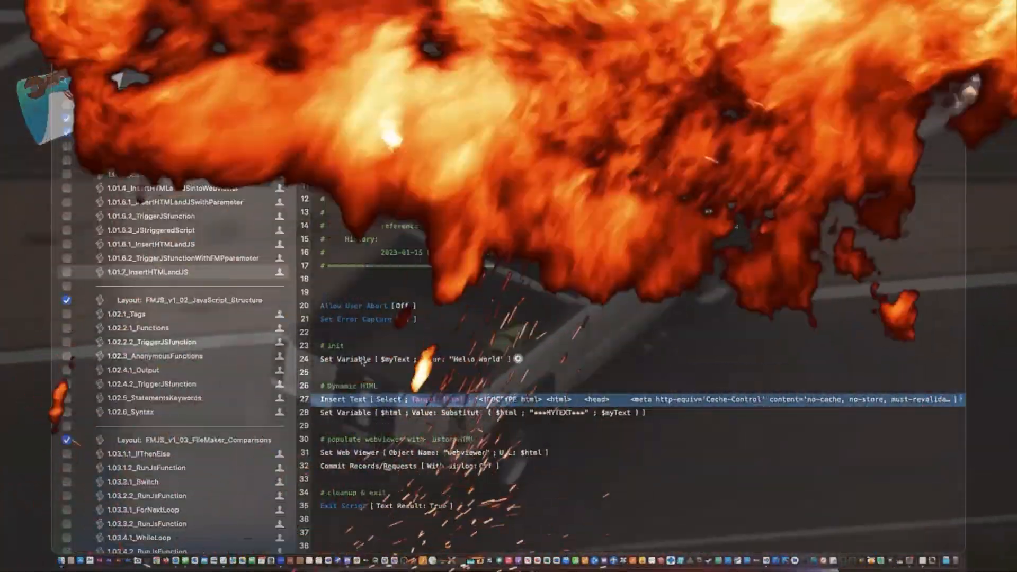
click(363, 361)
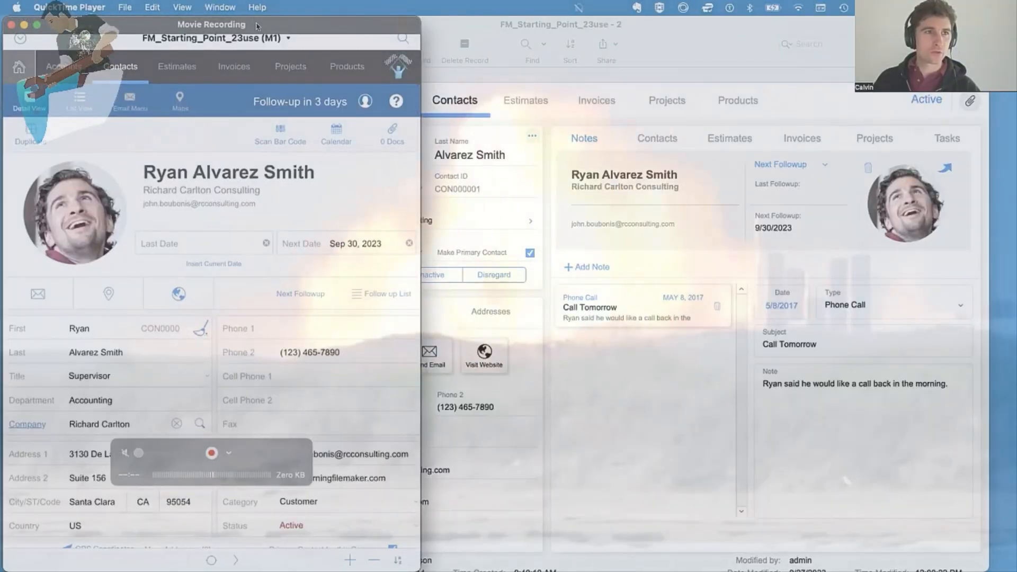
drag(256, 26, 254, 25)
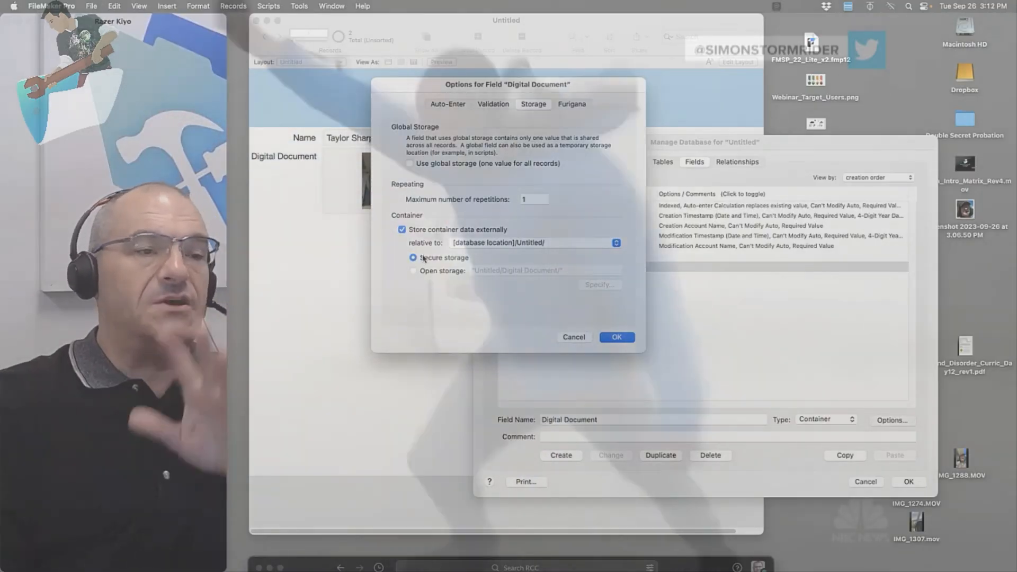